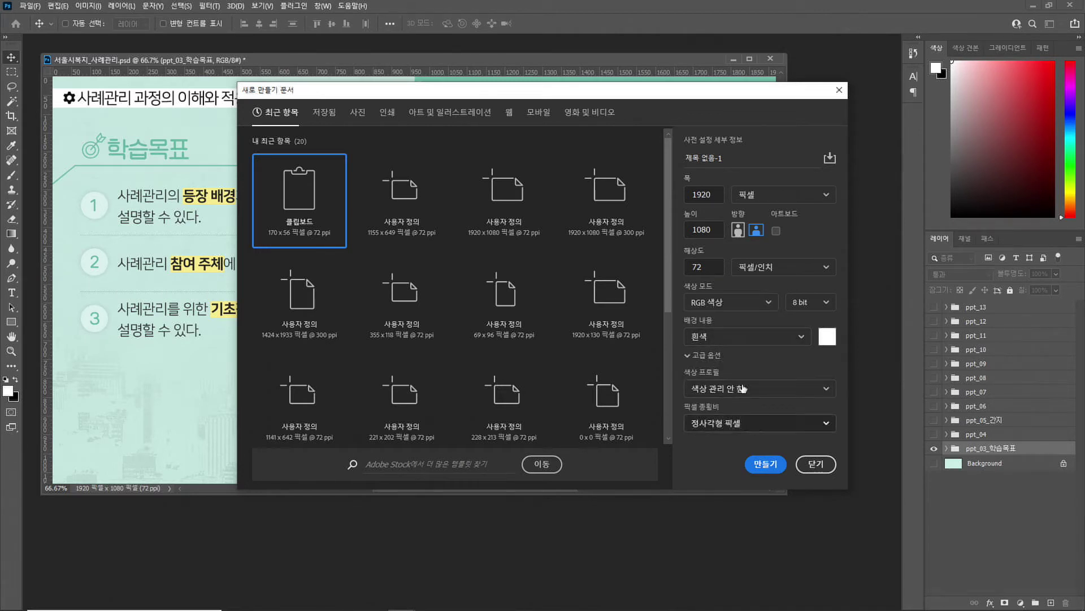
Create a new 1920 x 1080 pixel RGB document at 72 pixels/inch with a white background and float it in its own window
left_click(719, 274)
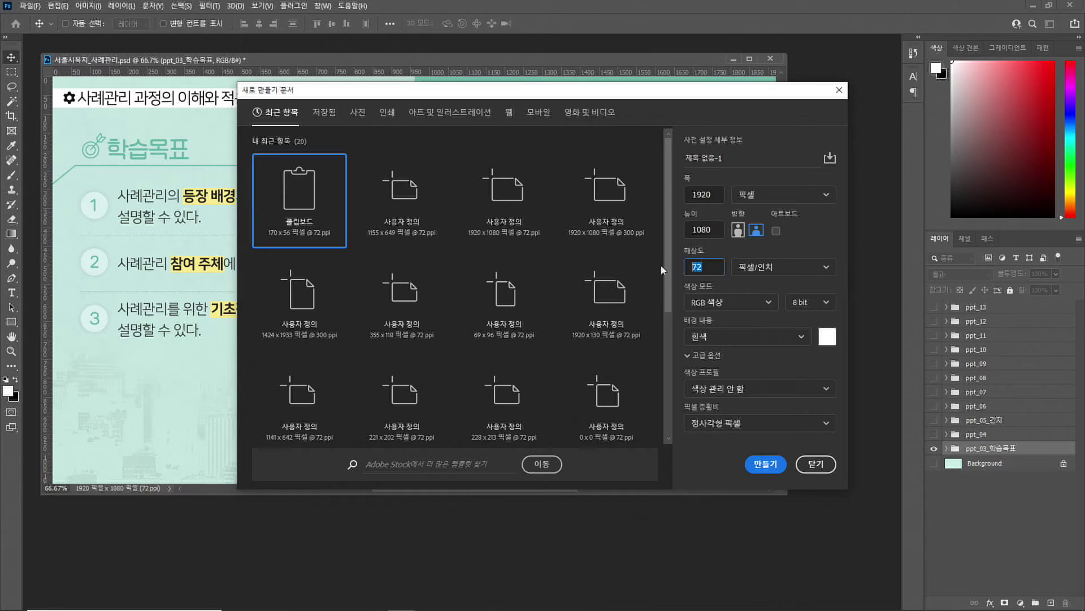
left_click_drag(714, 195, 681, 199)
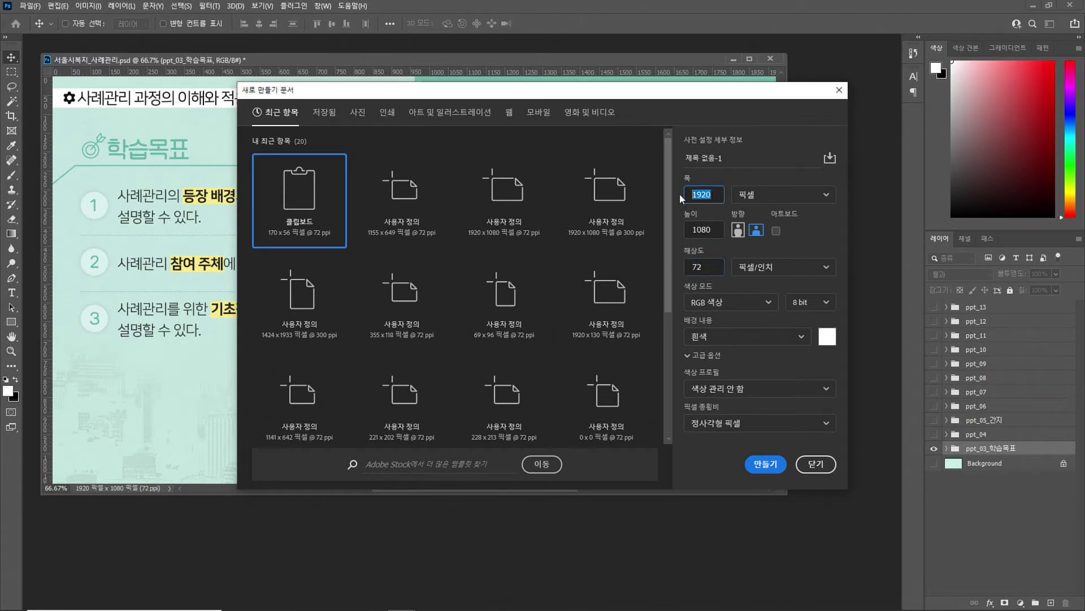
left_click(714, 231)
left_click(708, 265)
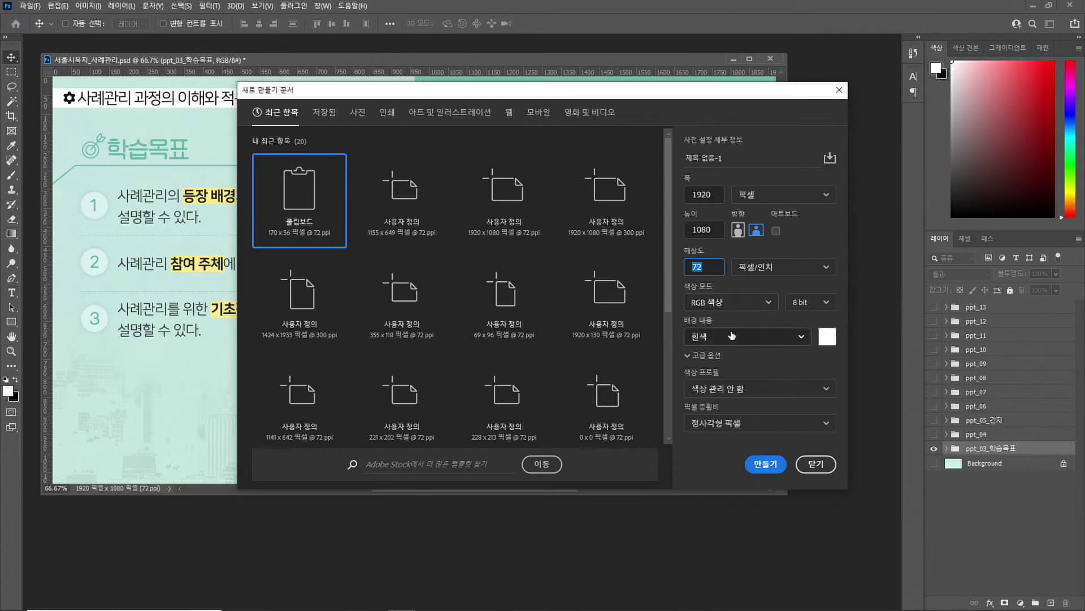
left_click(764, 464)
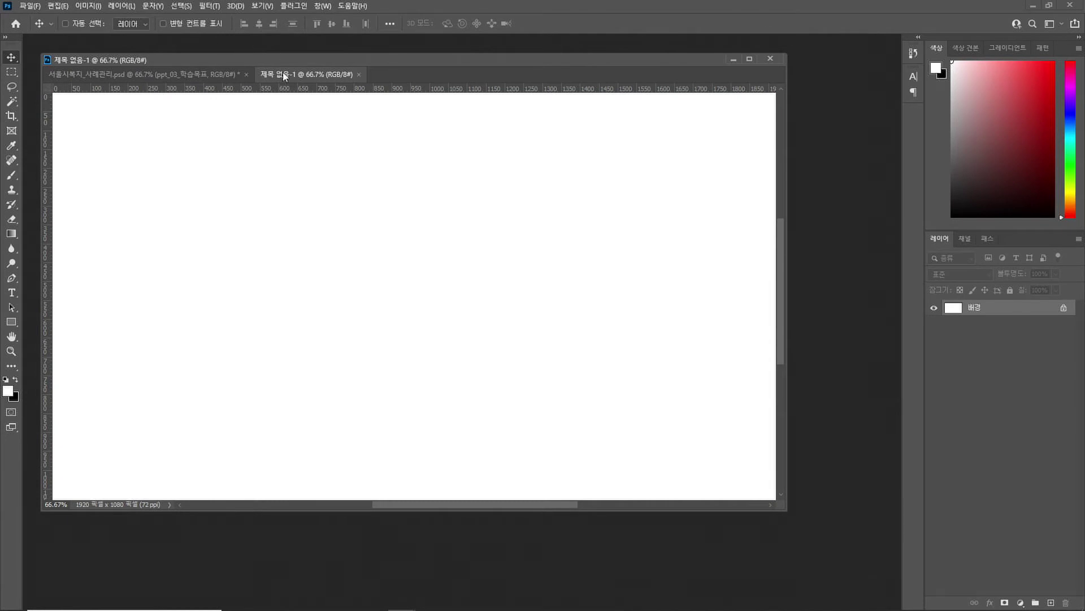
left_click_drag(284, 77, 171, 138)
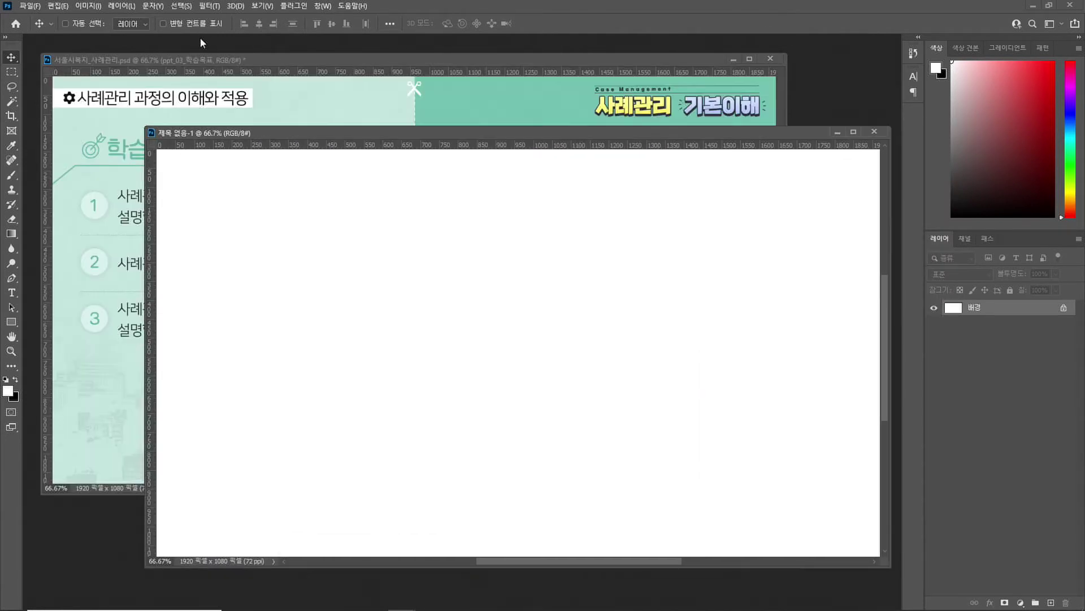
Return to the case management PSD and preview the ppt_04, ppt_05_간지 and ppt_06 slide groups by toggling their visibility
left_click(192, 59)
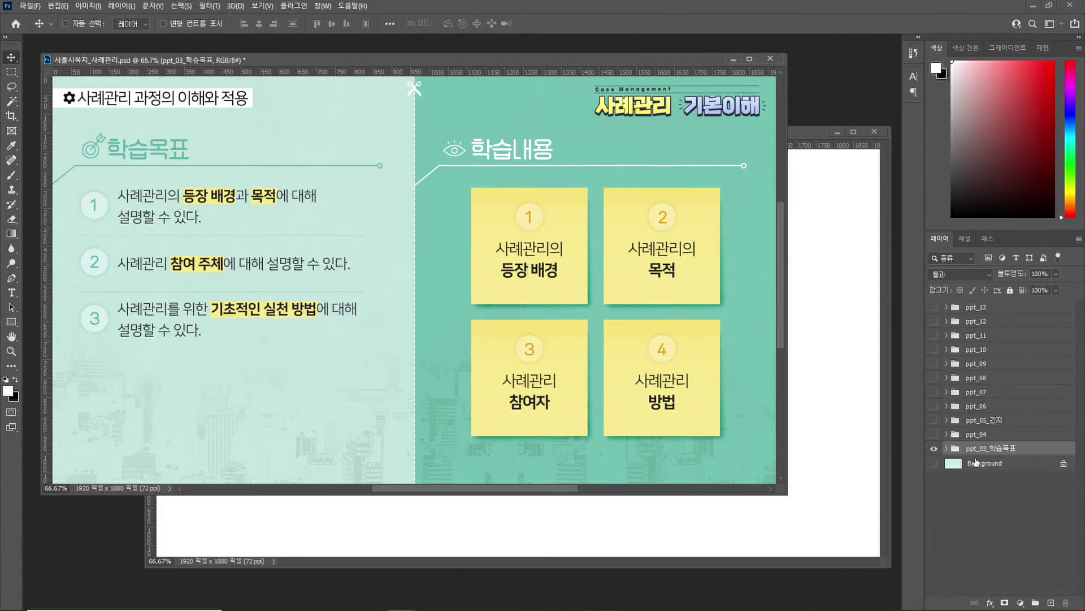
left_click(934, 434)
left_click(934, 421)
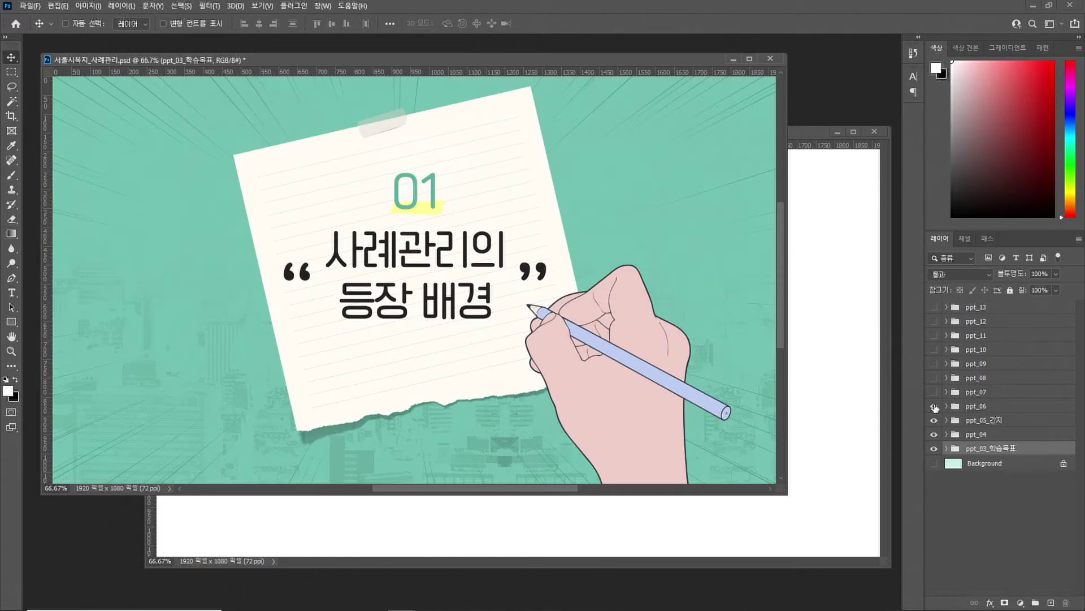
left_click(934, 407)
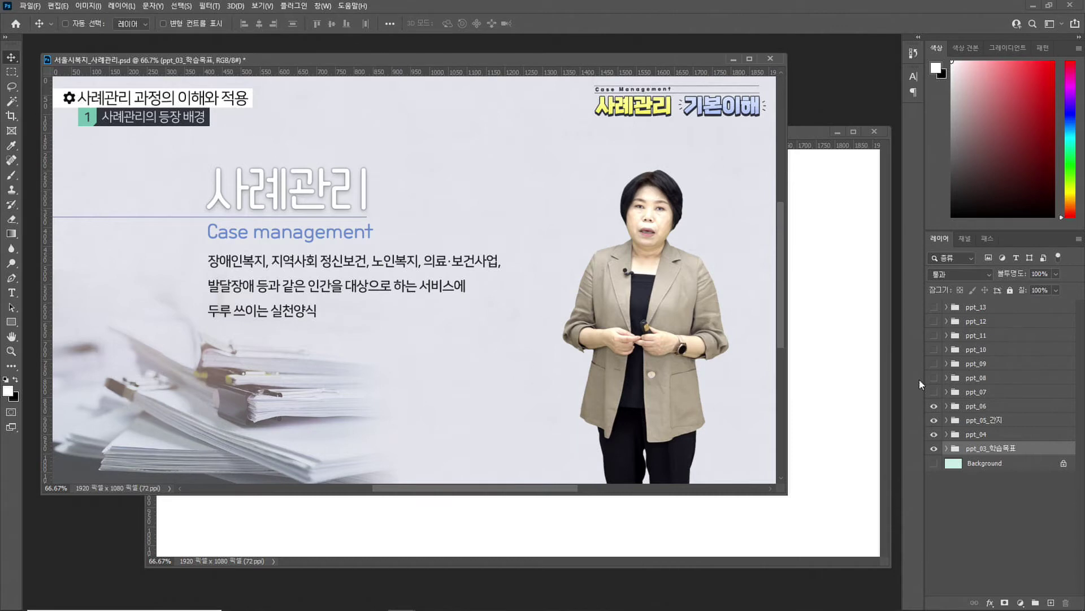
left_click(934, 406)
left_click(934, 420)
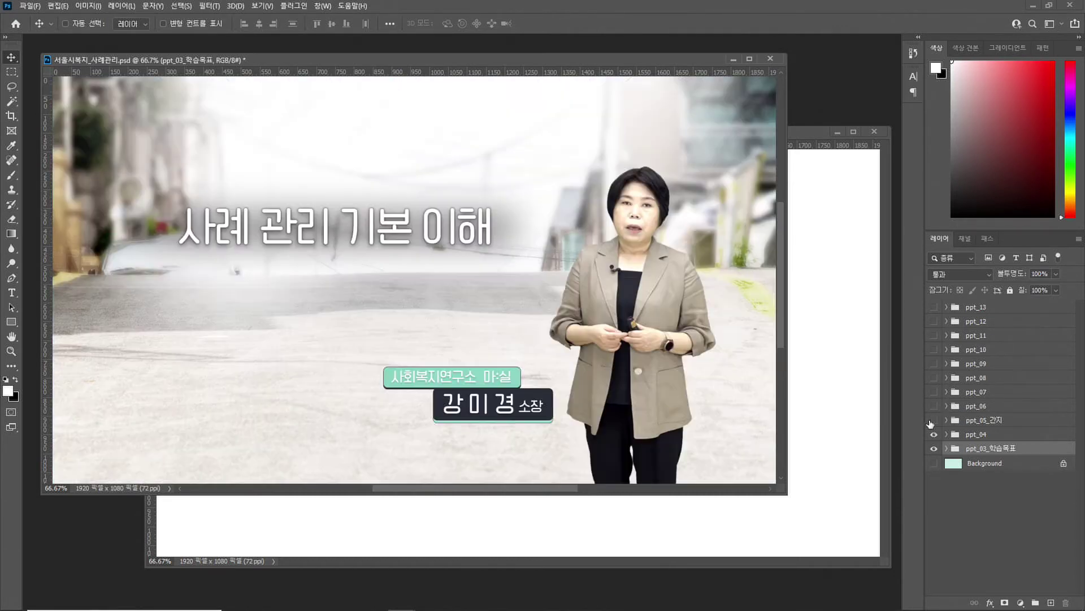
left_click(933, 436)
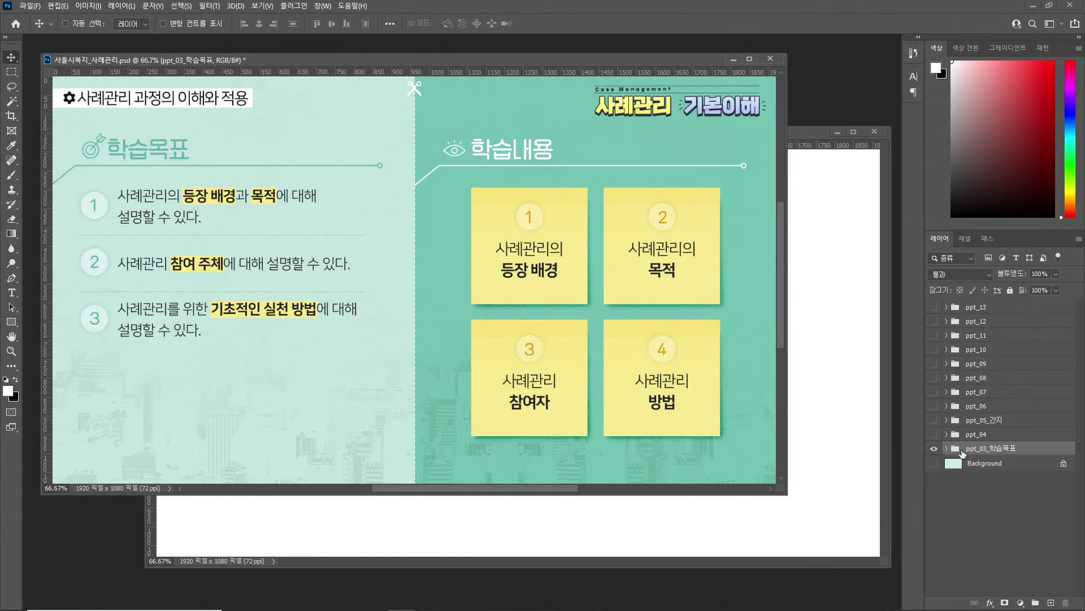
Expand the ppt_03_학습목표 group and toggle its 학습내용, 학습목표 and top copy subgroups to check what each contains
left_click(948, 449)
scroll(941, 435, "down", 2)
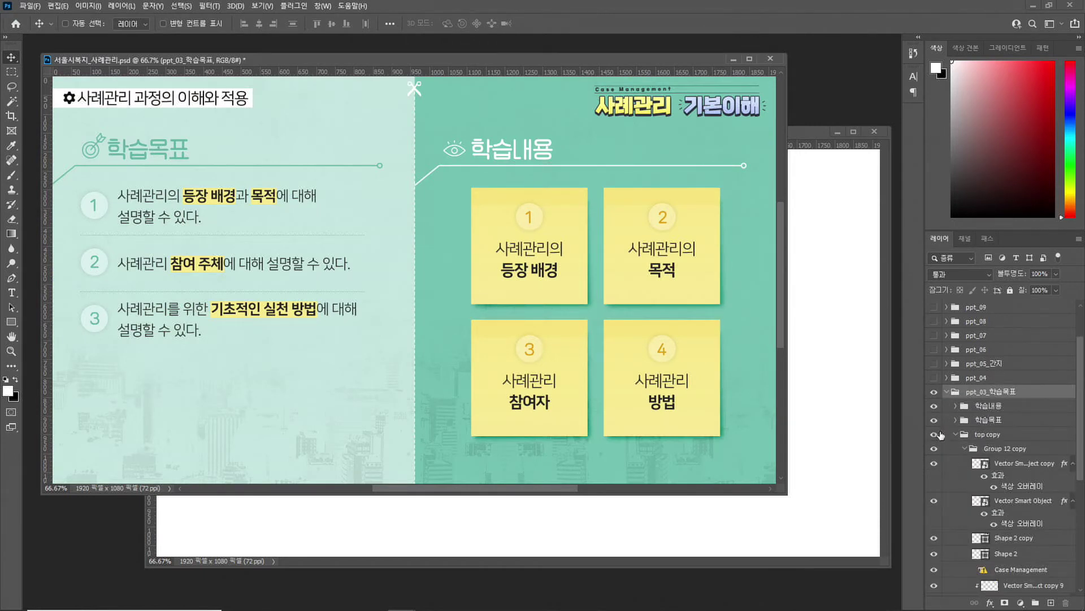
left_click(934, 406)
left_click(933, 406)
left_click(934, 421)
left_click(933, 421)
left_click(933, 435)
left_click(934, 434)
left_click(933, 434)
left_click(933, 435)
Select Group 12 copy inside top copy and toggle its visibility to check which artwork it holds
left_click(989, 439)
scroll(1016, 443, "down", 1)
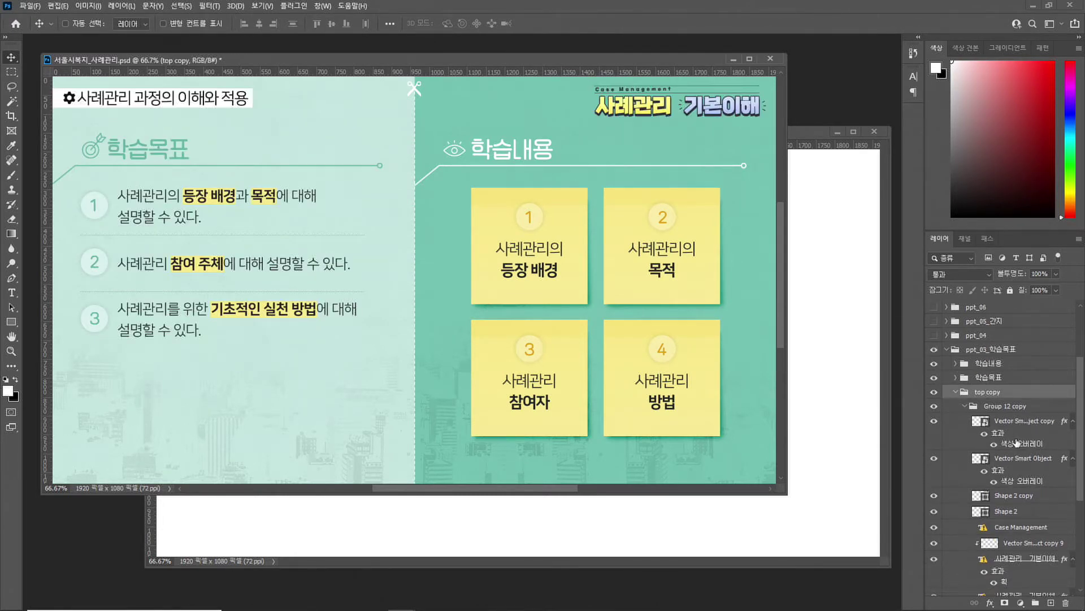
left_click(1002, 412)
key("ctrl+comma")
key("ctrl+comma")
key("ctrl+comma")
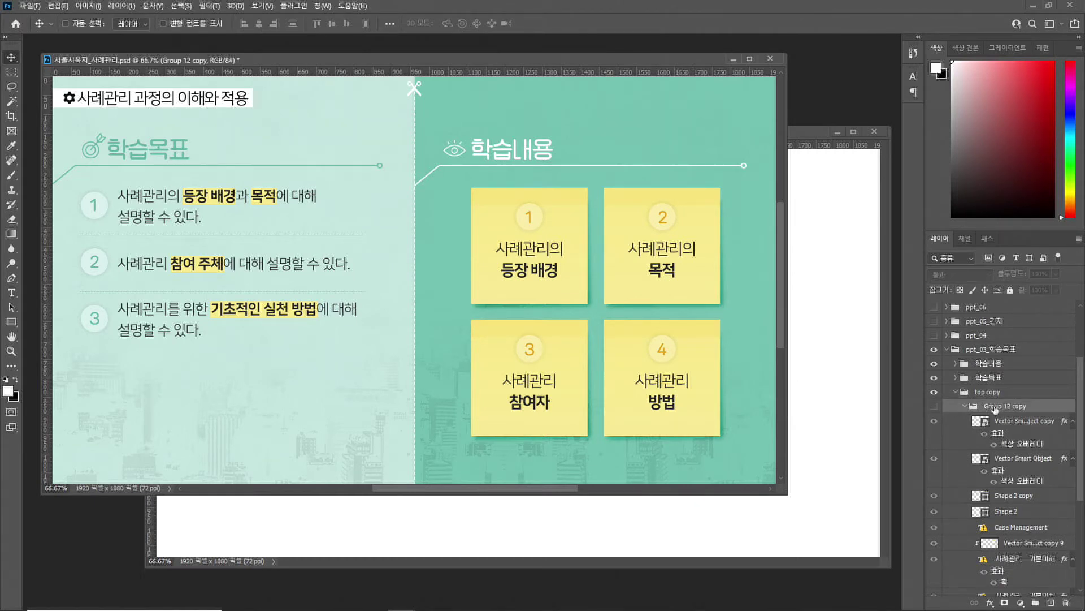
left_click(933, 406)
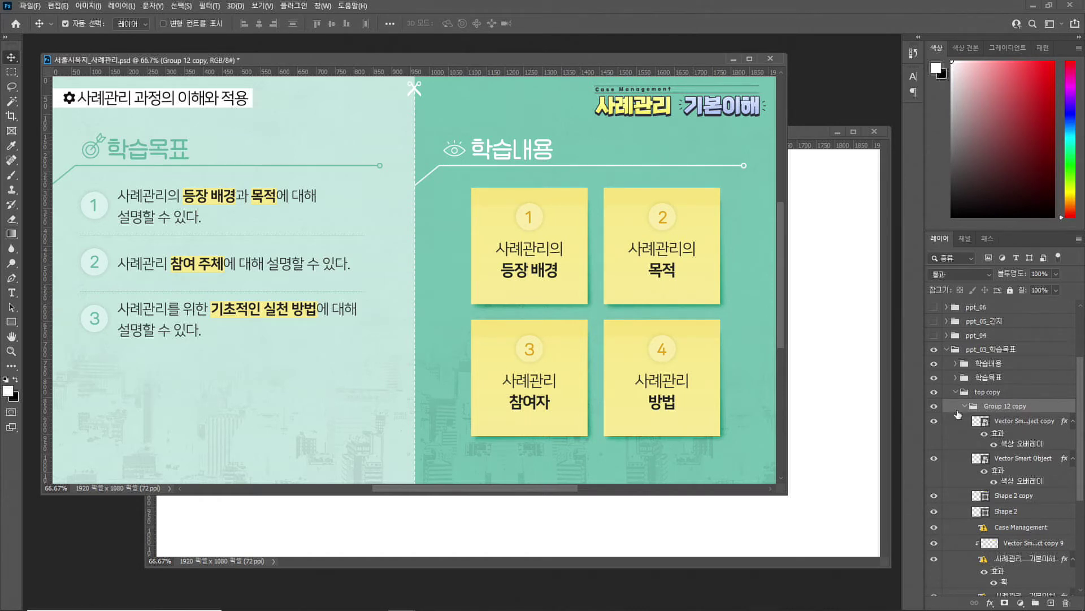
key("ctrl+comma")
key("ctrl+comma")
key("ctrl+comma")
key("ctrl+comma")
Merge Group 12 copy into a single layer and check it by toggling its visibility
key("ctrl+e")
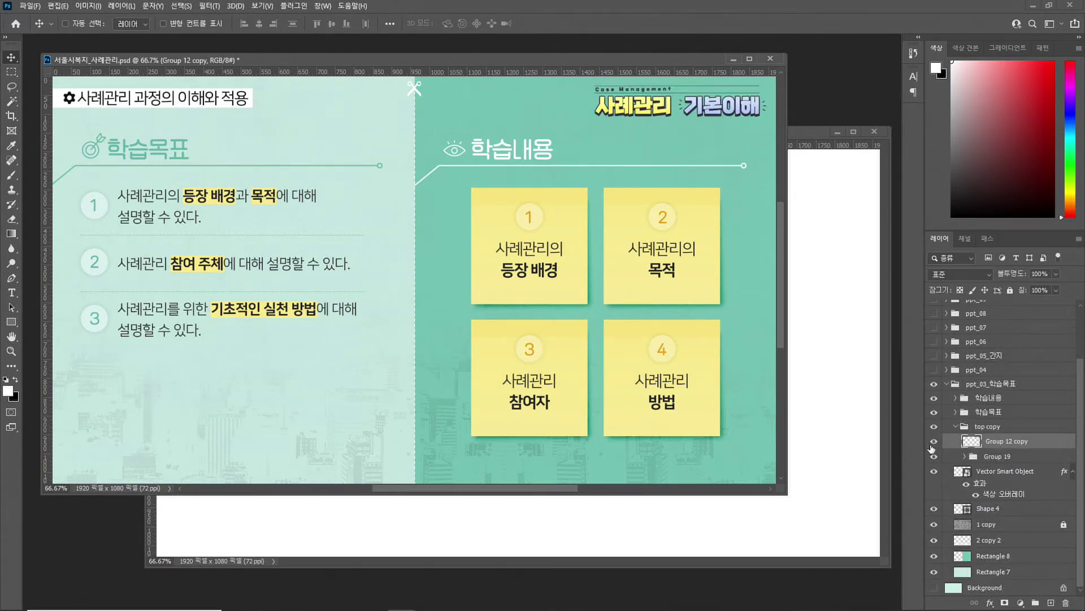
left_click(933, 443)
left_click(930, 446)
Copy the merged title graphic into the upper-right corner of the new document's canvas and hide the white background layer
left_click_drag(707, 111, 820, 209)
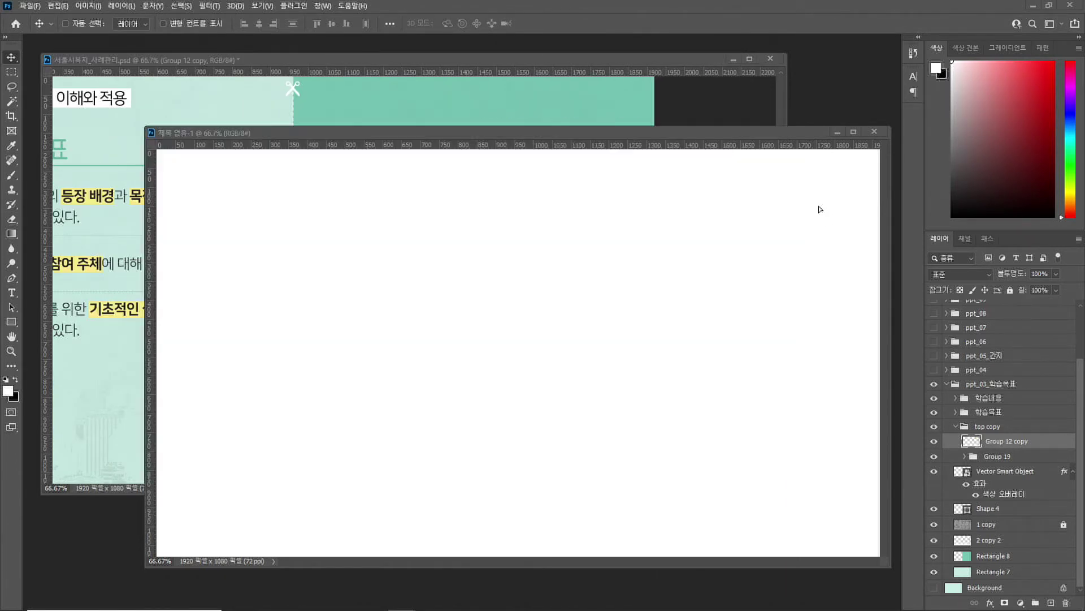
left_click(507, 60)
left_click_drag(507, 60, 560, 61)
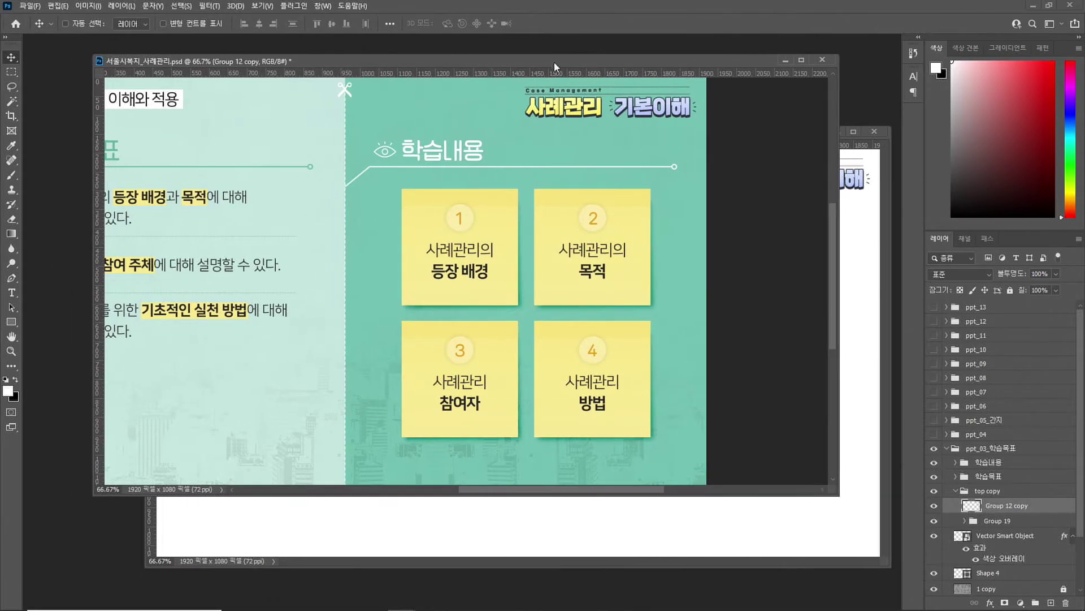
left_click(857, 376)
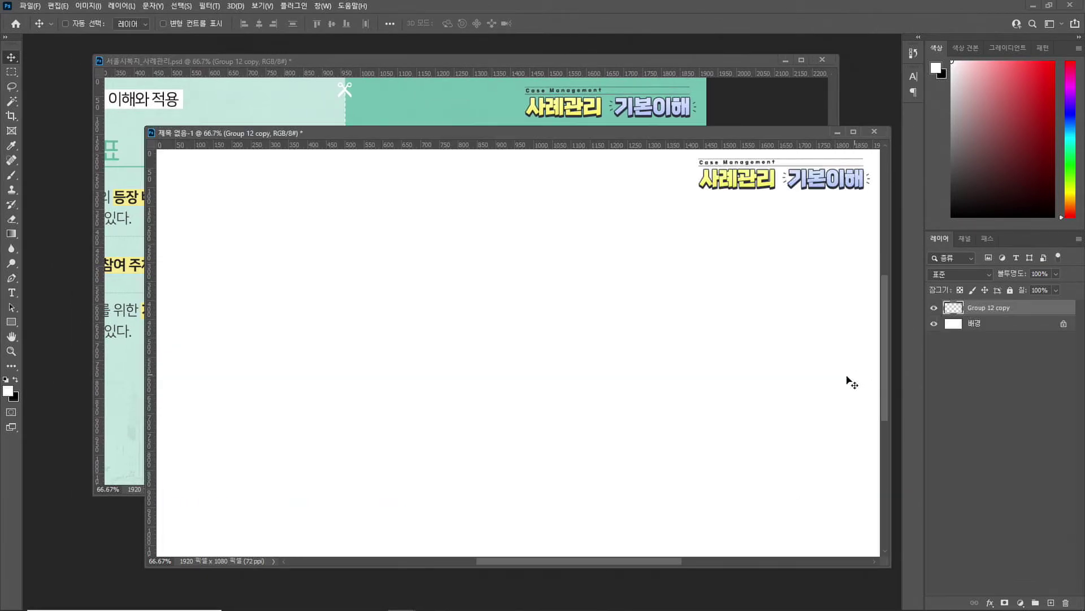
left_click(935, 324)
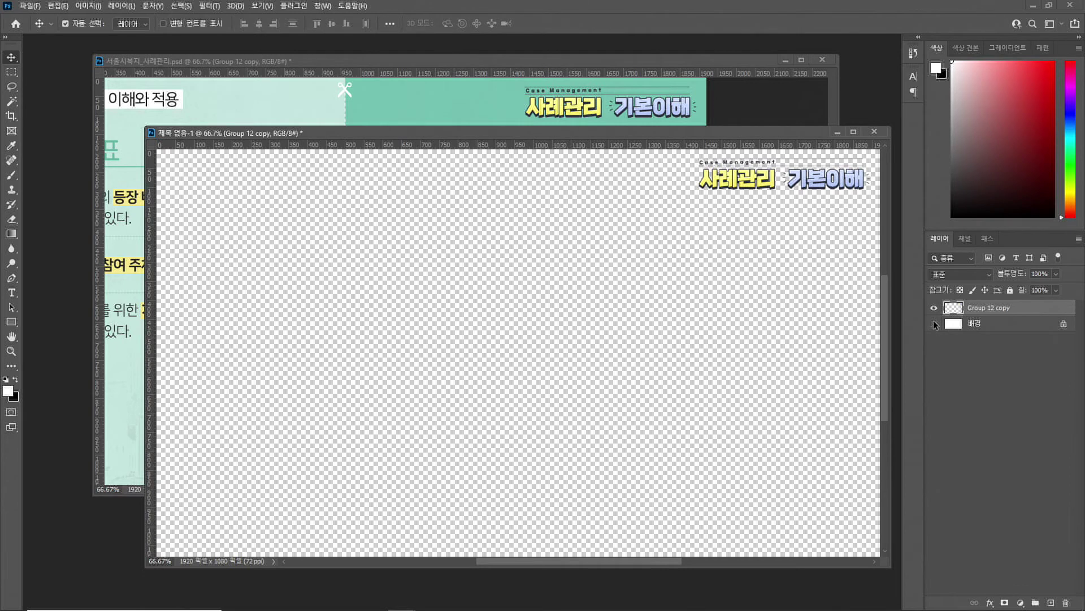
Start a Save for Web export as PNG-24 with transparency and create a folder named 01 on the desktop as its destination
key("ctrl+alt+shift+s")
left_click_drag(538, 237, 418, 268)
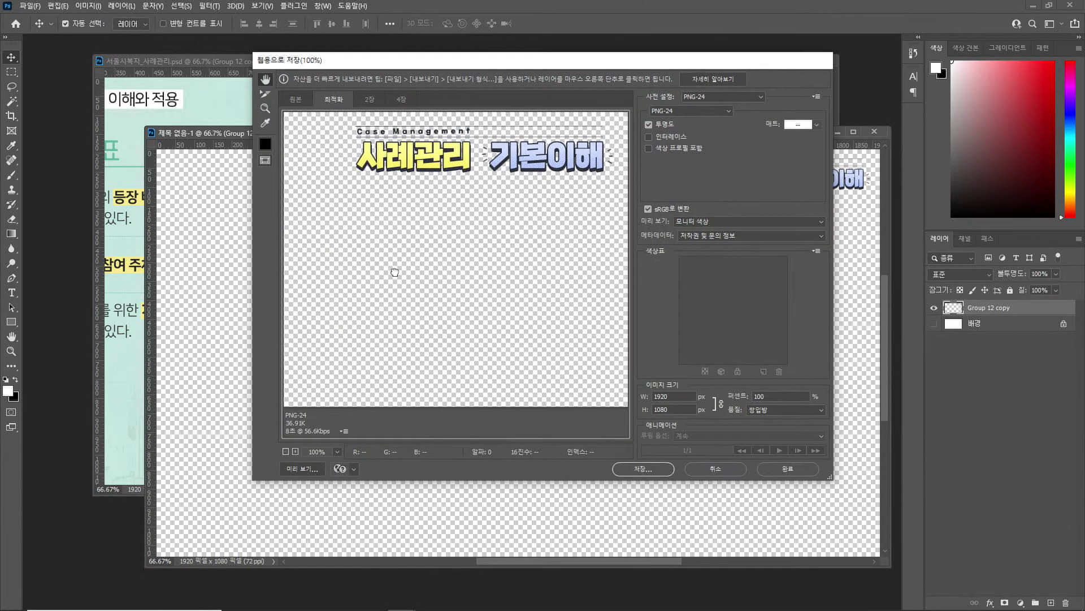
left_click(648, 470)
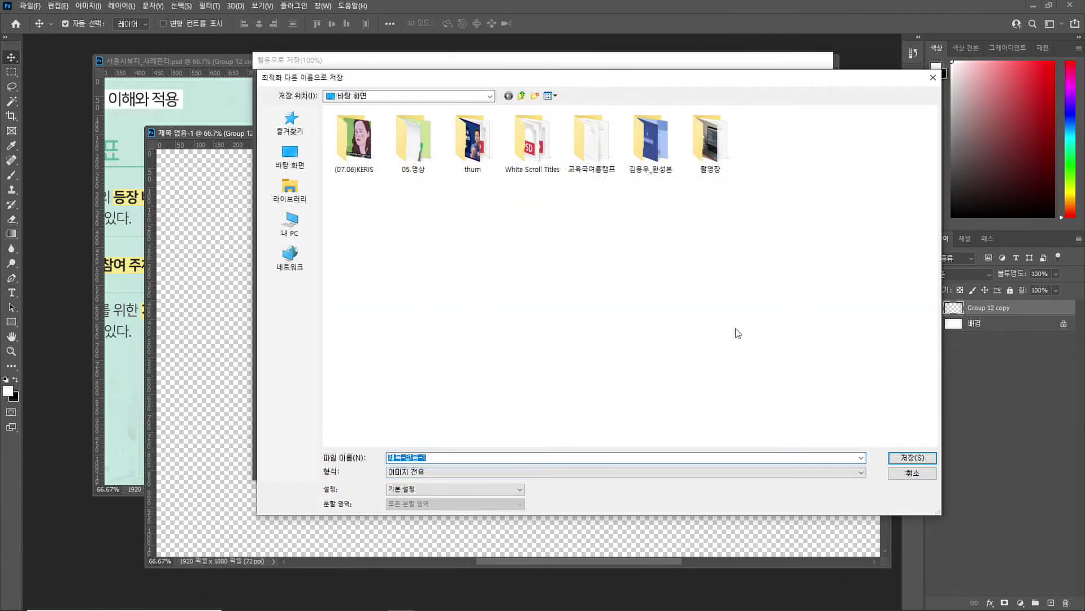
right_click(633, 343)
left_click(685, 354)
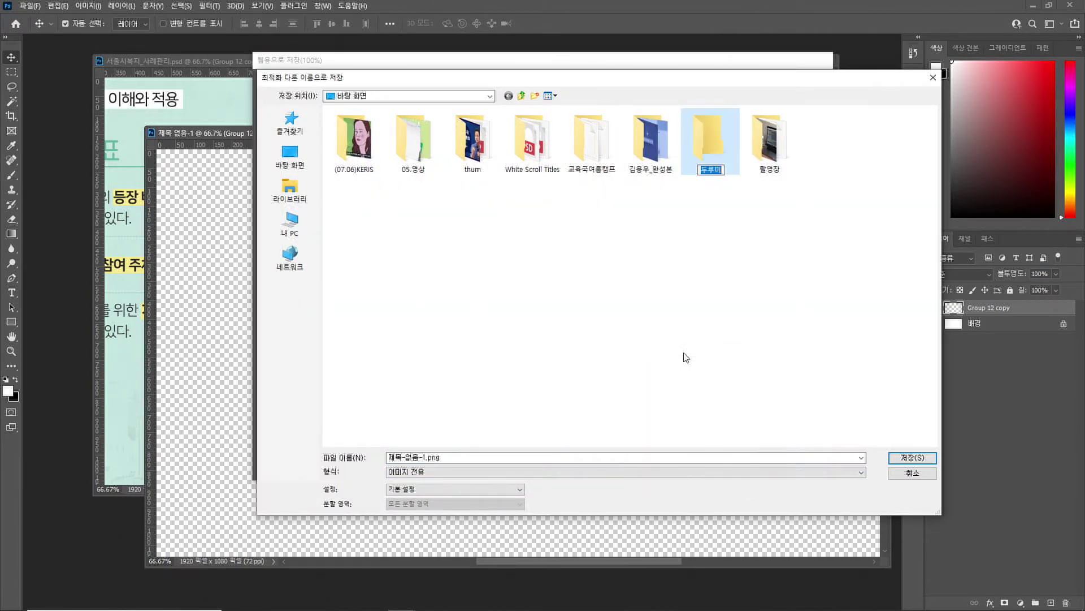
type("01")
key("Return")
double_click(428, 164)
Name the exported PNG 우상단 and save it in the 01 folder
double_click(427, 458)
left_click_drag(427, 457, 379, 461)
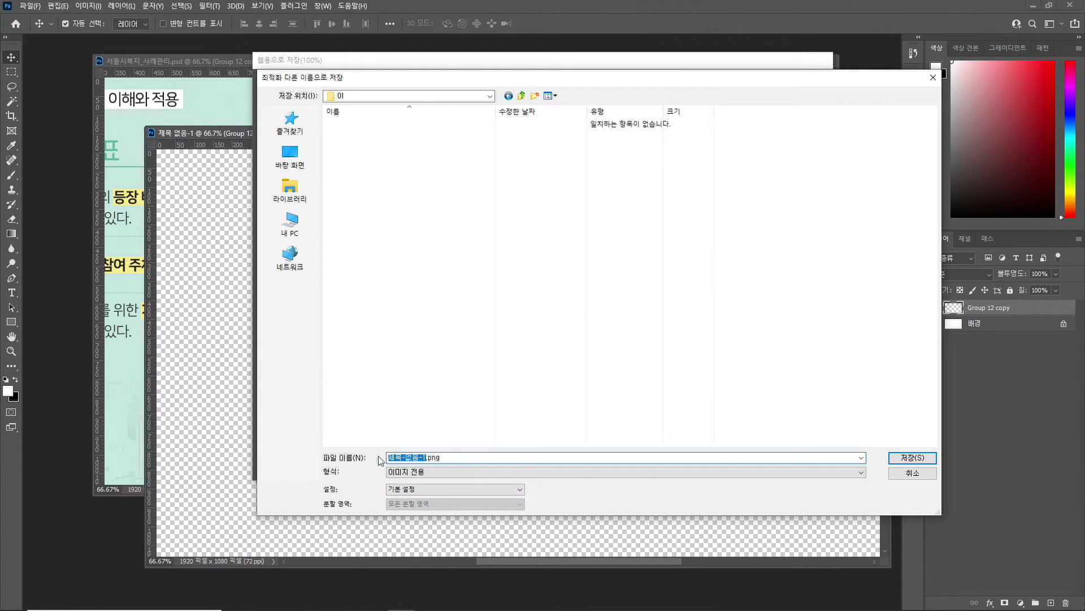
type("dntkd")
type("우상단")
key("Return")
key("Return")
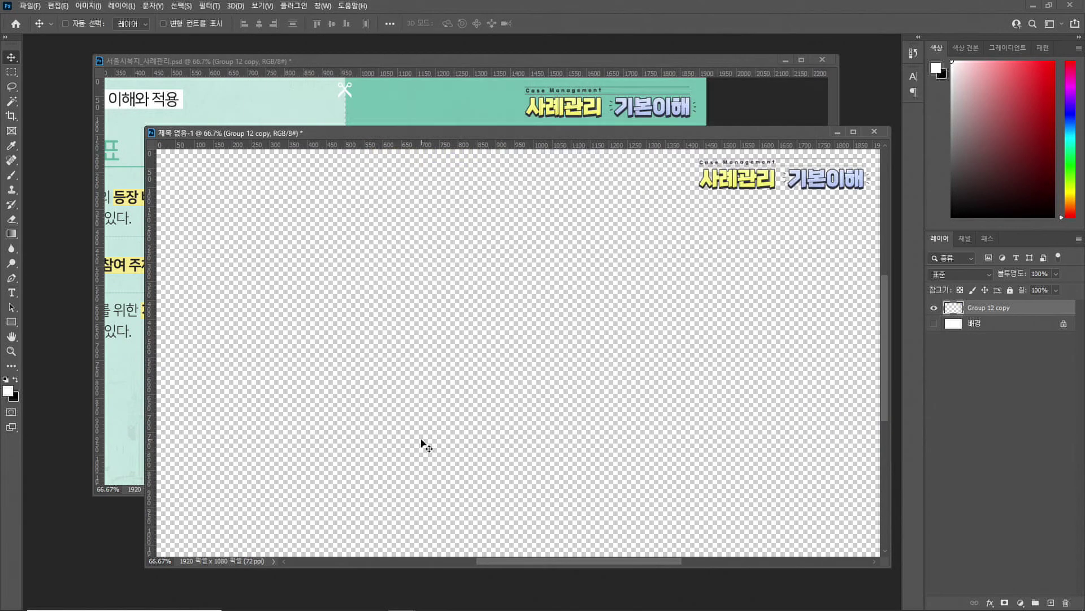
Return to the source PSD and toggle top copy and Group 19 to check the heading elements at the top of the slide
left_click(455, 119)
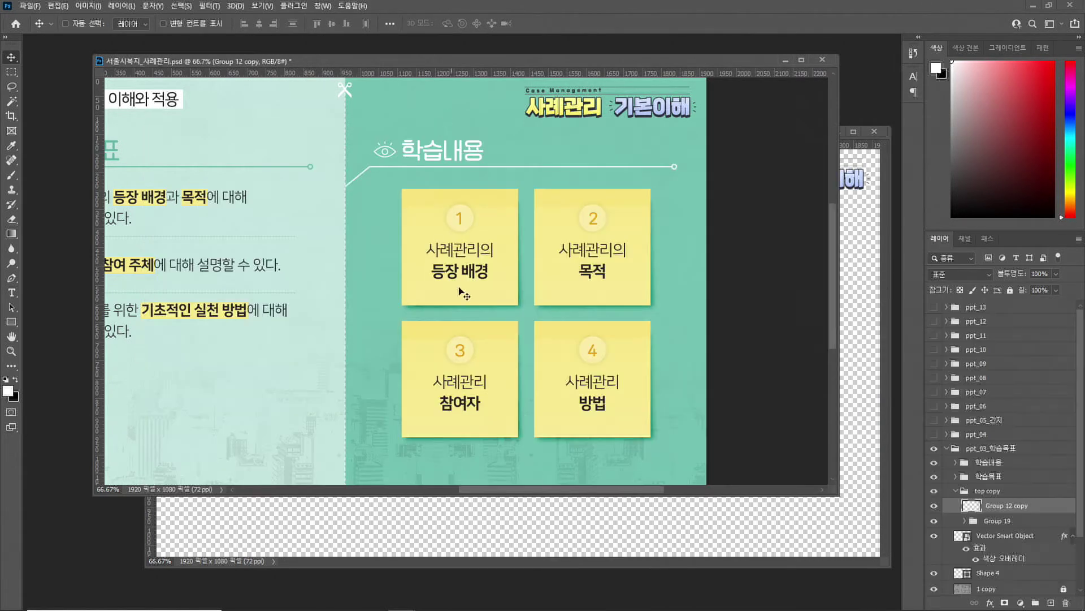
mouse_move(507, 490)
left_mouse_down()
mouse_move(415, 489)
mouse_move(504, 485)
left_mouse_up()
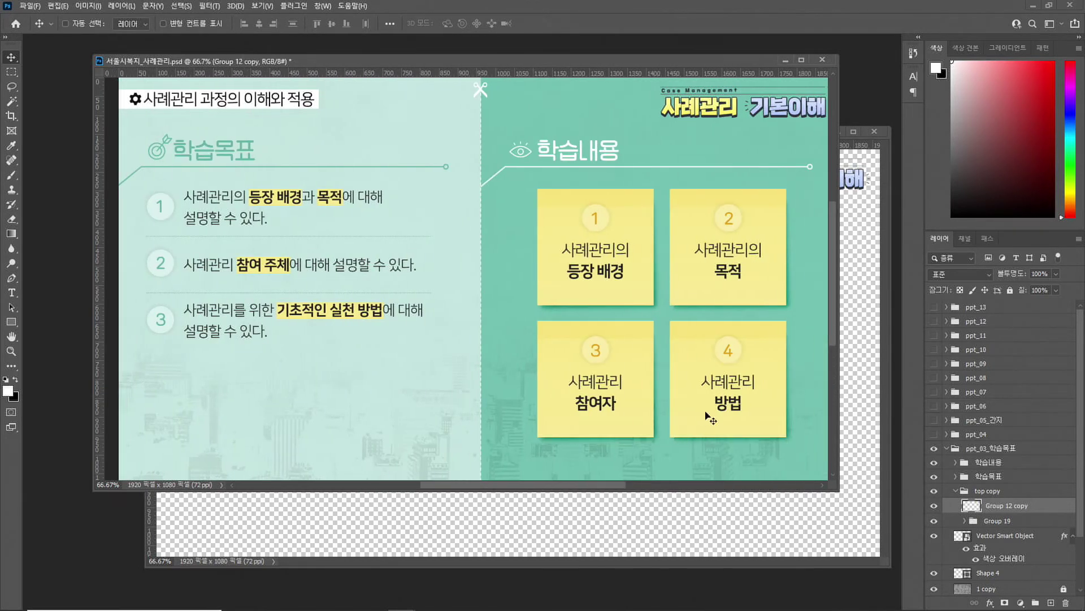
left_click(946, 495)
left_click(935, 492)
left_click(935, 491)
left_click(935, 492)
left_click(935, 492)
left_click(935, 521)
left_click(934, 521)
left_click(935, 521)
left_click(935, 521)
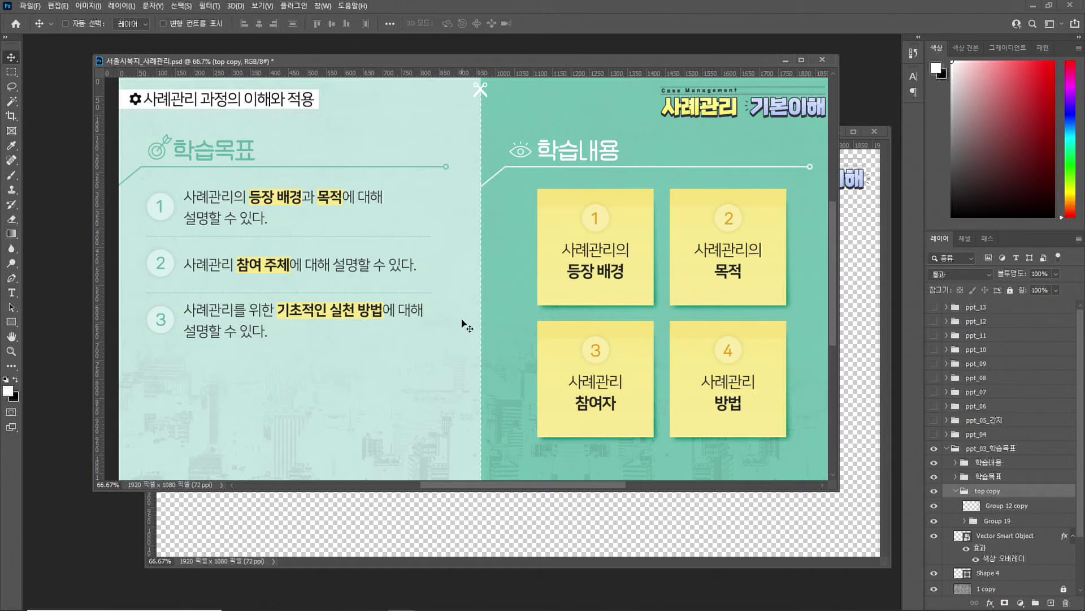
Switch to the PowerPoint storyboard and copy the course name 사례관리 과정의 이해와 적용 from the basic information table on slide 1
left_click(457, 599)
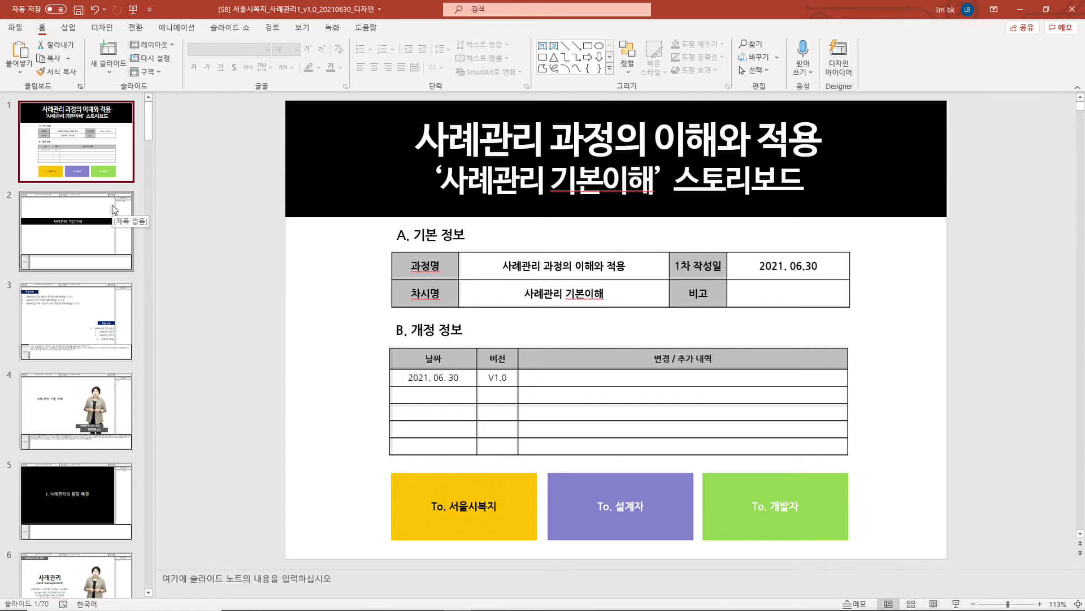
left_click_drag(445, 182, 637, 185)
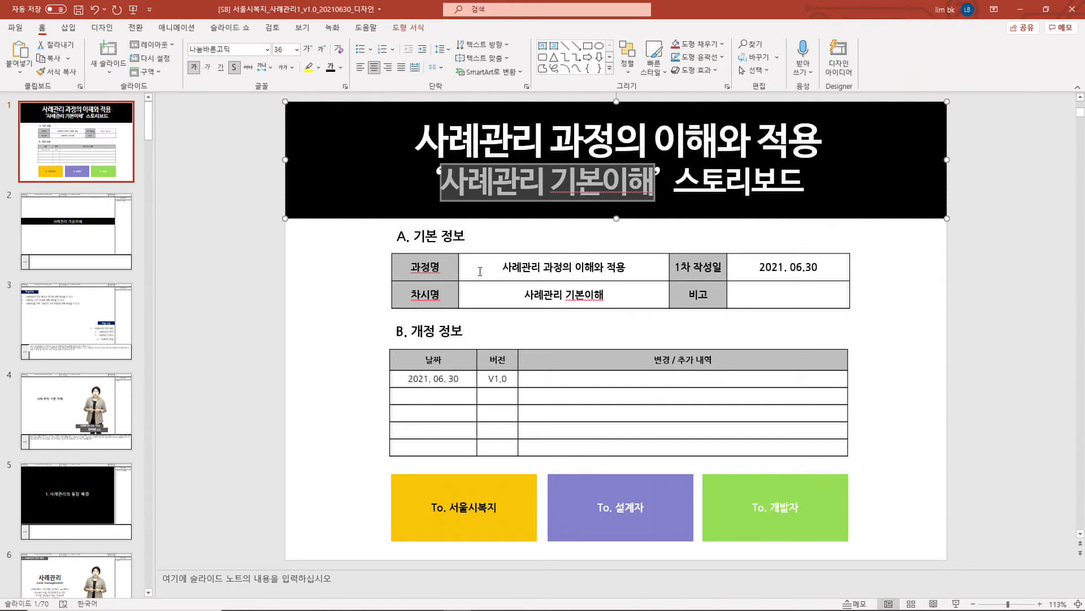
left_click_drag(502, 266, 628, 266)
key("ctrl+c")
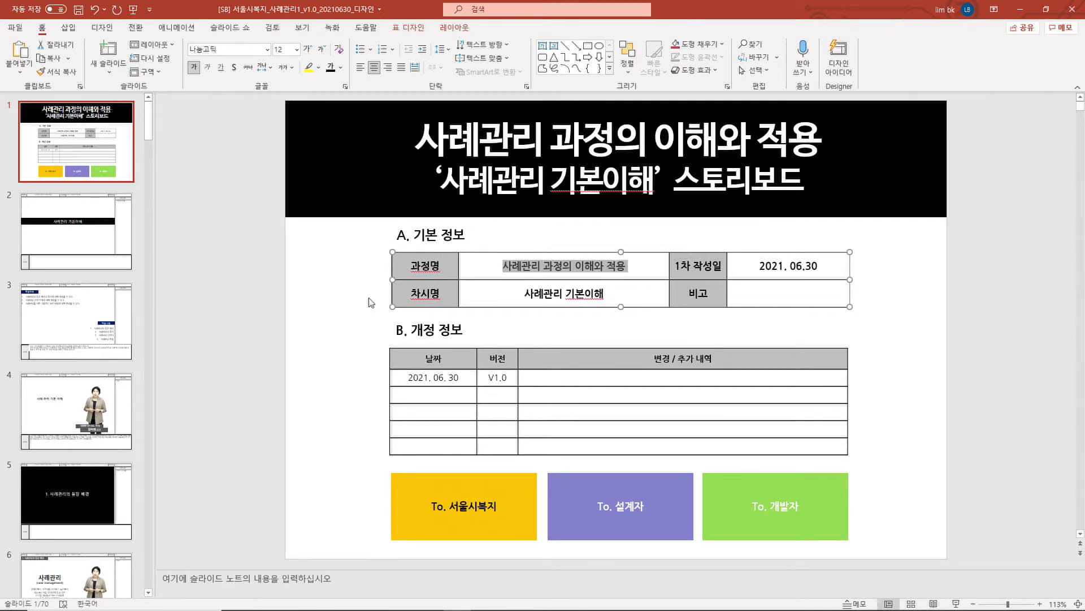
Paste the course name onto slide 7 as a text box and position it above the black title bar
scroll(60, 452, "down", 10)
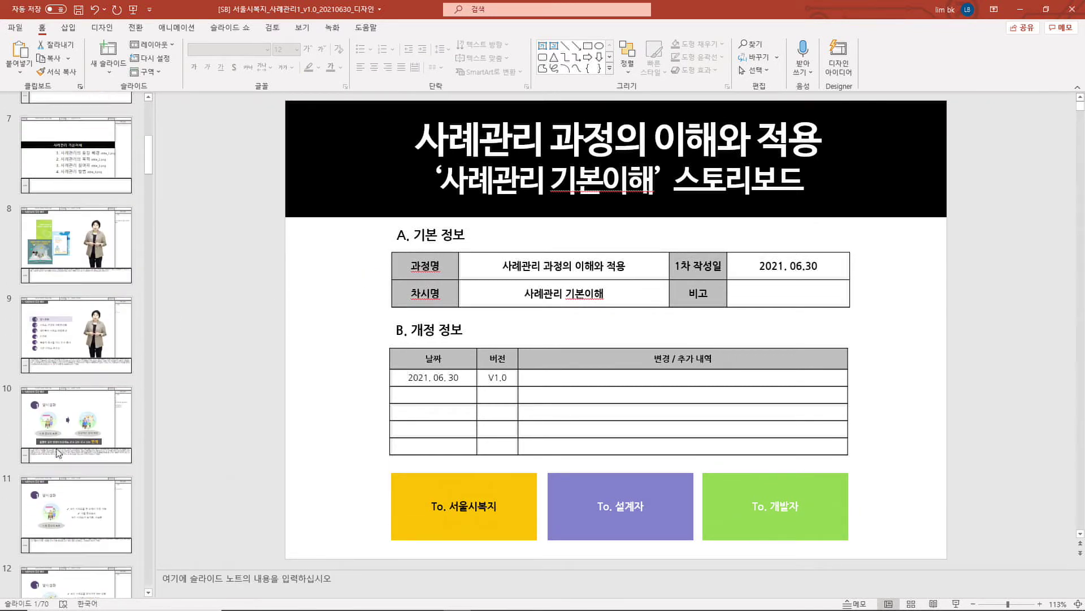
scroll(59, 450, "up", 5)
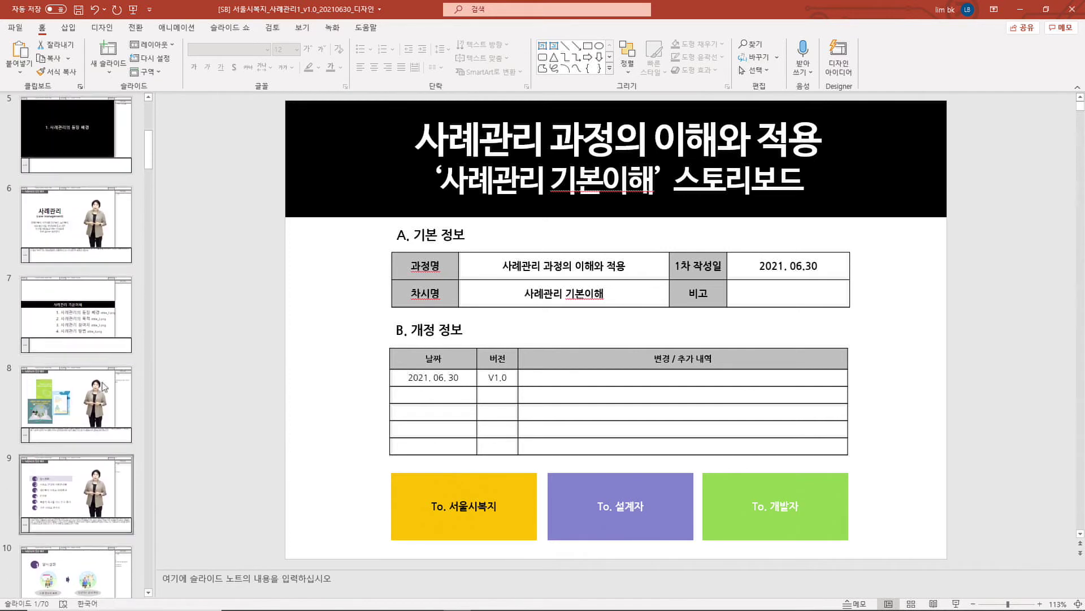
left_click(127, 323)
key("ctrl+v")
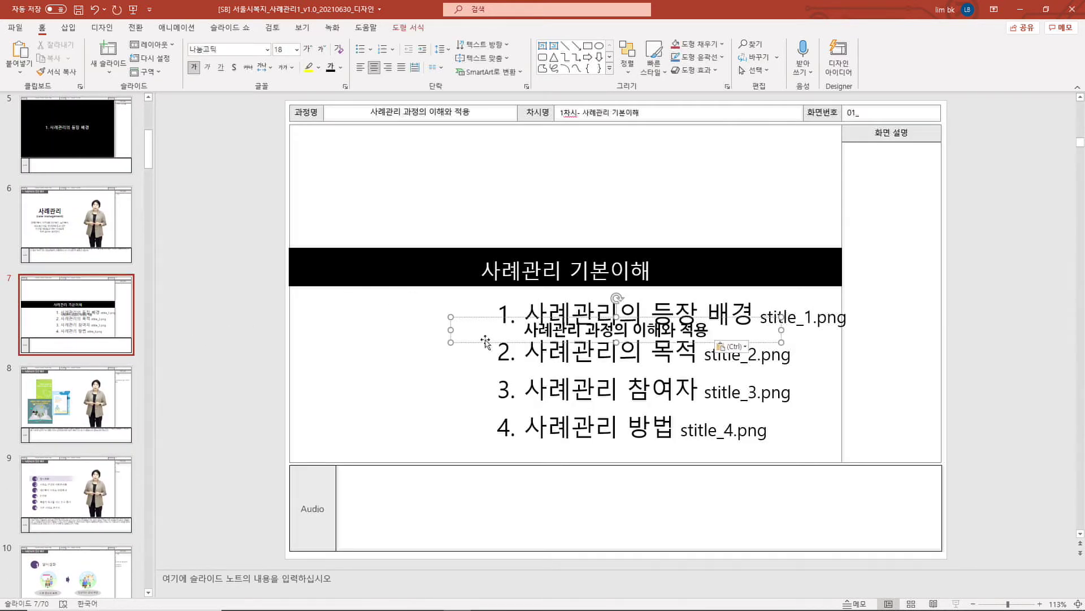
left_click_drag(472, 347, 299, 177)
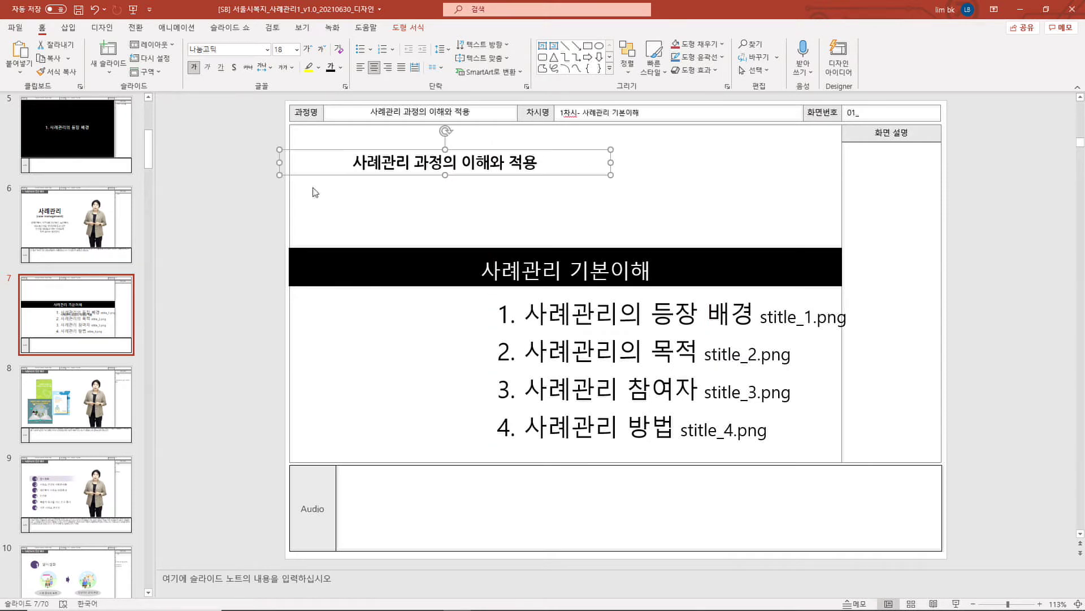
left_click(374, 280)
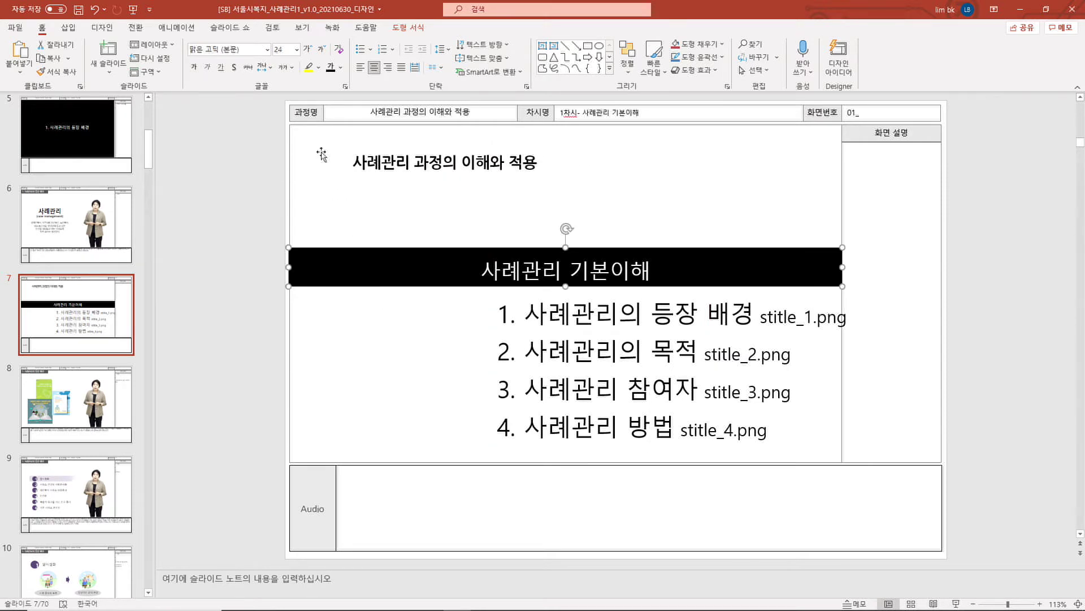
Reformat the black title bar on slide 7 with 16 pt left-aligned text, narrow it and place it under the course name
left_click(321, 50)
left_click(322, 50)
left_click(322, 49)
left_click_drag(288, 262, 443, 262)
key("ctrl+l")
left_click_drag(533, 276, 481, 215)
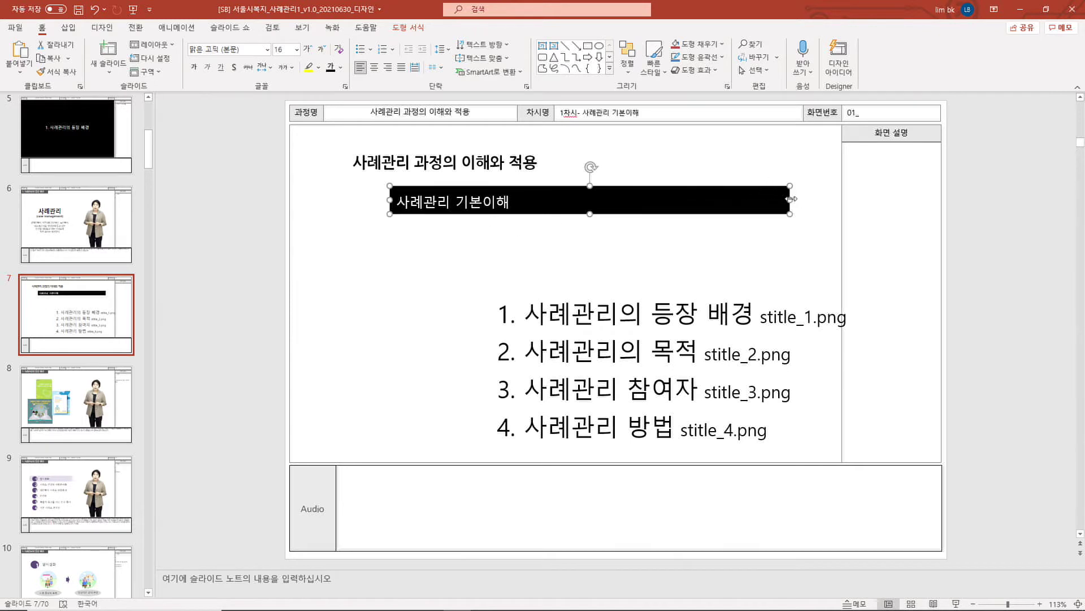
left_click_drag(792, 200, 576, 193)
Shrink the four numbered subtopic lines to 16 pt with 12 pt file names and move them up under the title bar
left_click_drag(422, 273, 923, 481)
left_click(585, 316)
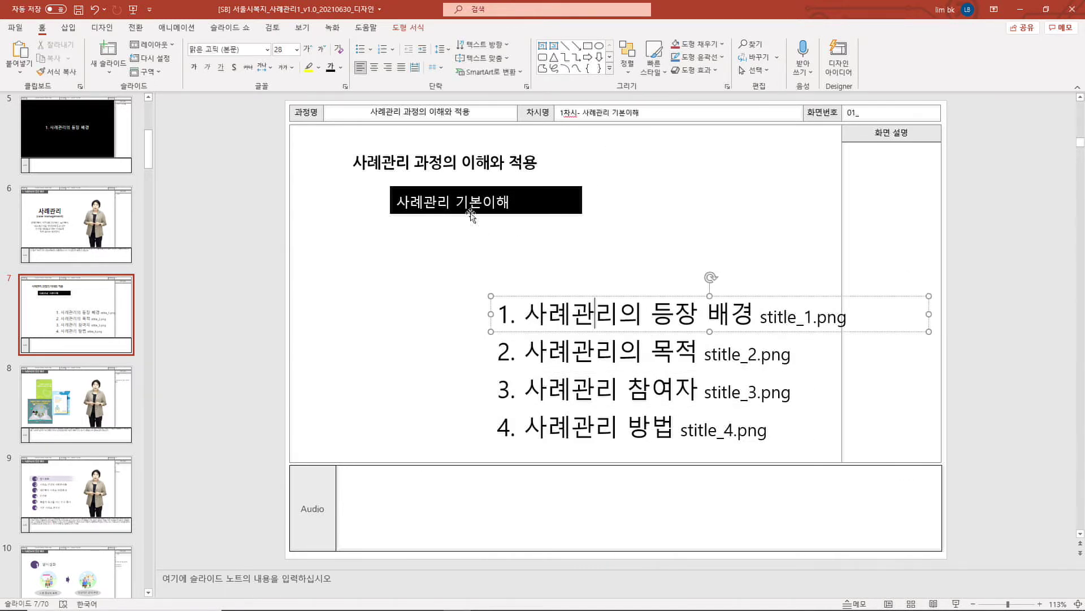
left_click_drag(350, 249, 1028, 511)
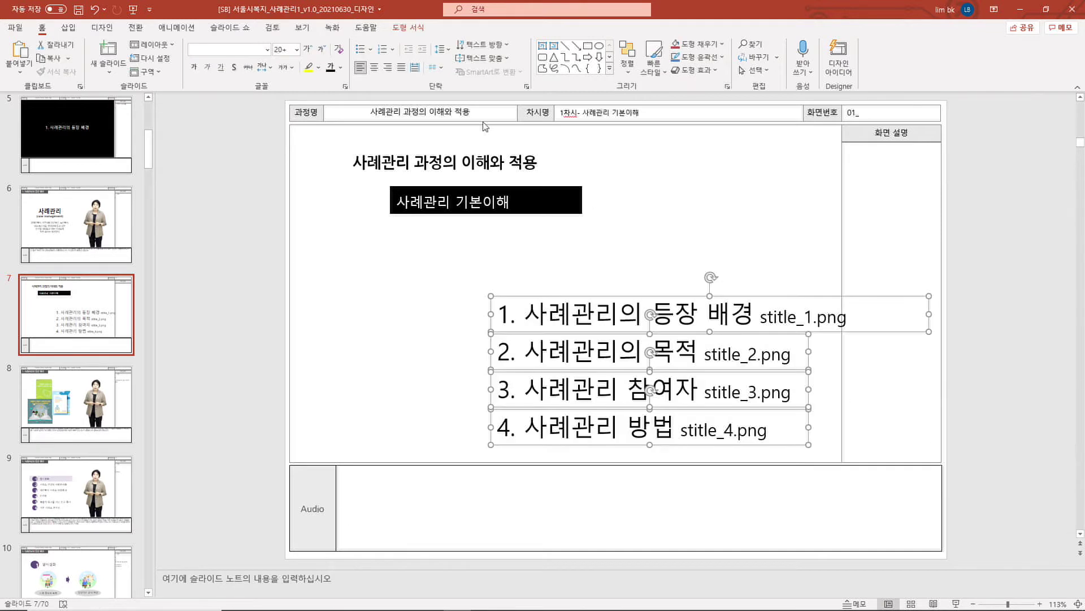
left_click(322, 48)
left_click(322, 48)
left_click(322, 49)
left_click(322, 49)
left_click_drag(613, 436, 526, 366)
Tighten the vertical spacing between the four subtopic lines so they form a compact list below the title bar
left_click_drag(329, 239, 840, 406)
key("Up")
key("Up")
key("Up")
left_click_drag(363, 281, 729, 391)
key("Up")
key("Up")
key("Up")
left_click_drag(364, 303, 771, 386)
key("Up")
key("Up")
key("Up")
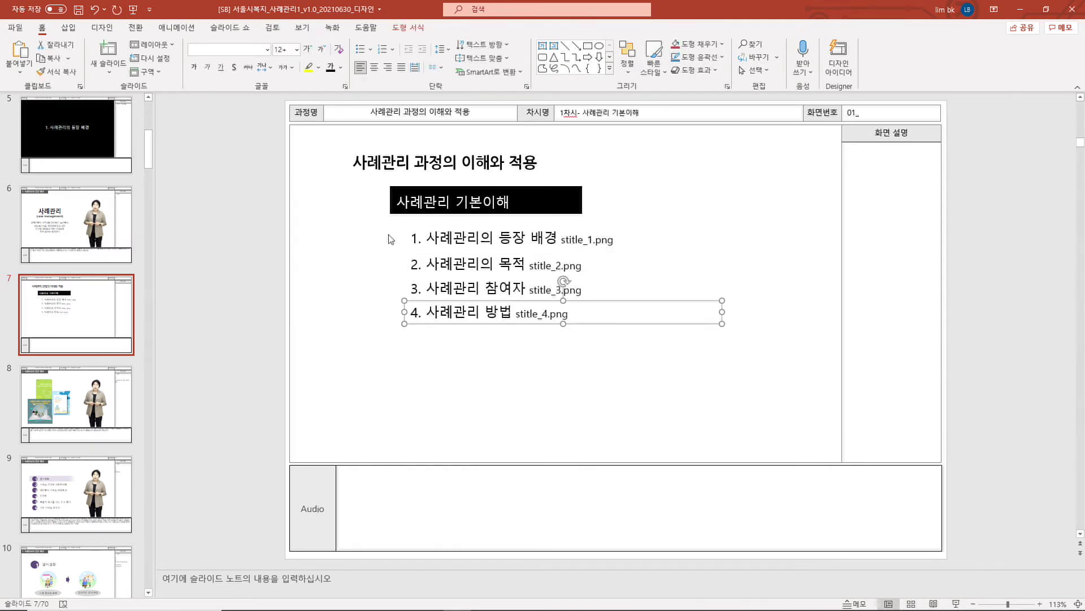
Add the number "1." in front of 사례관리 기본이해 in the black title bar
left_click(397, 202)
type("1")
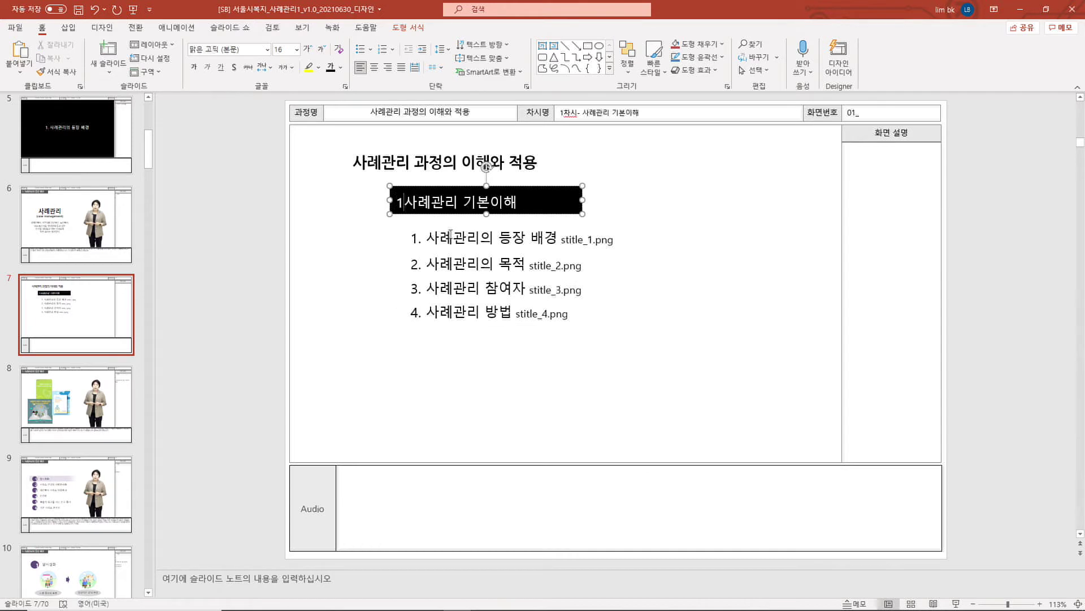
type(".")
left_click(287, 212)
left_click_drag(312, 174, 727, 368)
key("ctrl+z")
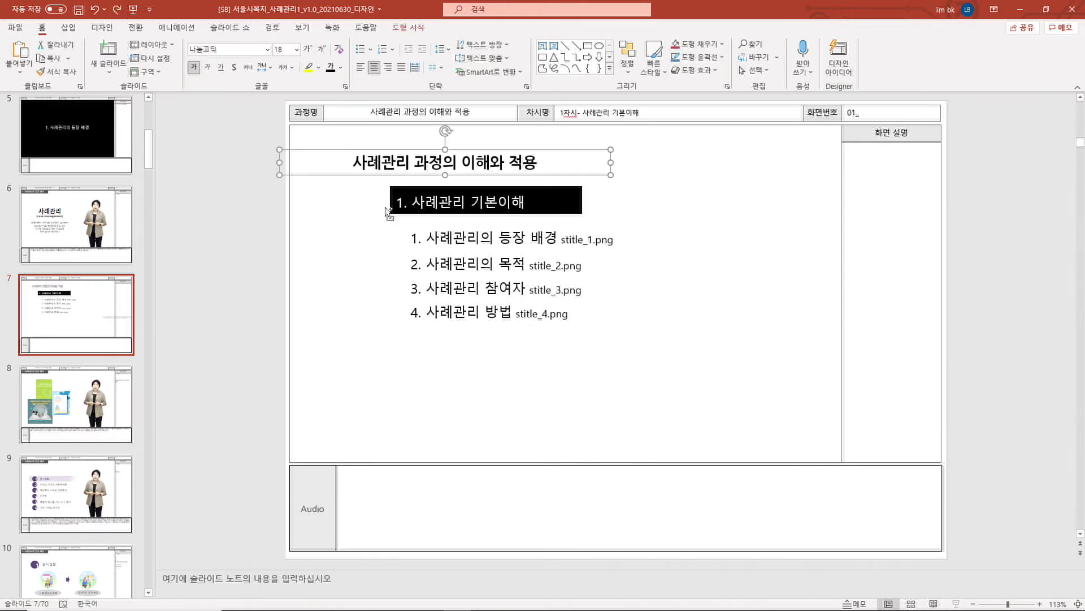
left_click(362, 232)
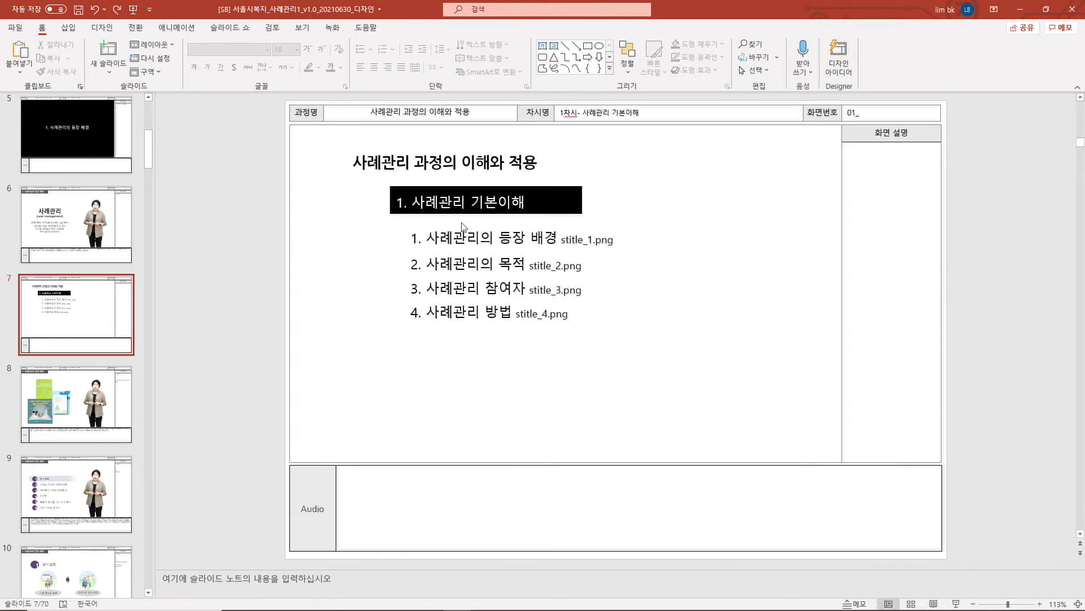
left_click(540, 205)
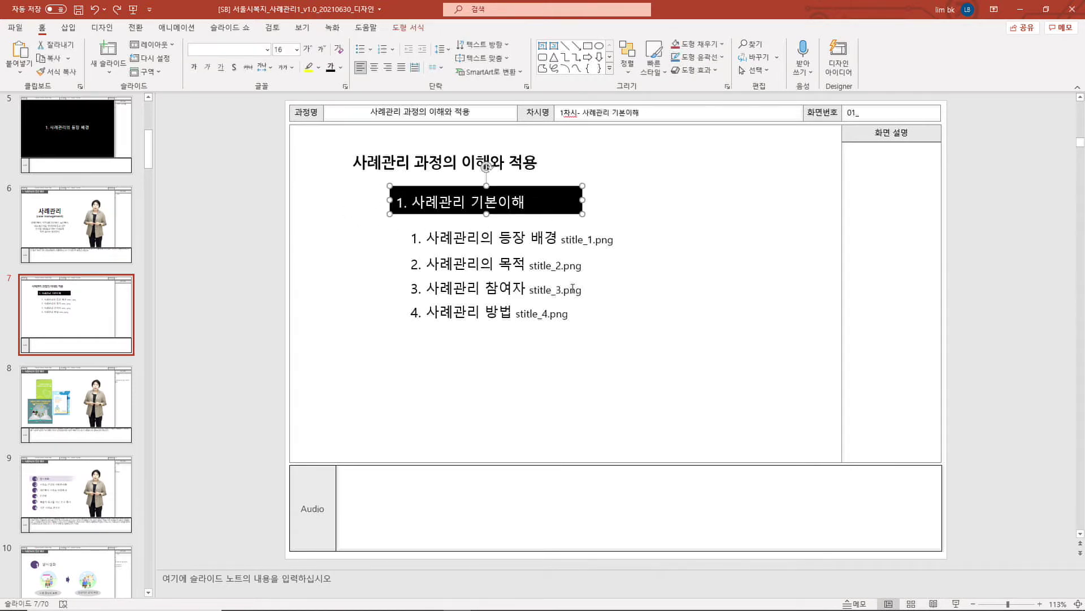
left_click(474, 261)
left_click(472, 284)
left_click(479, 312)
left_click_drag(308, 370, 774, 161)
left_click_drag(559, 202, 553, 362)
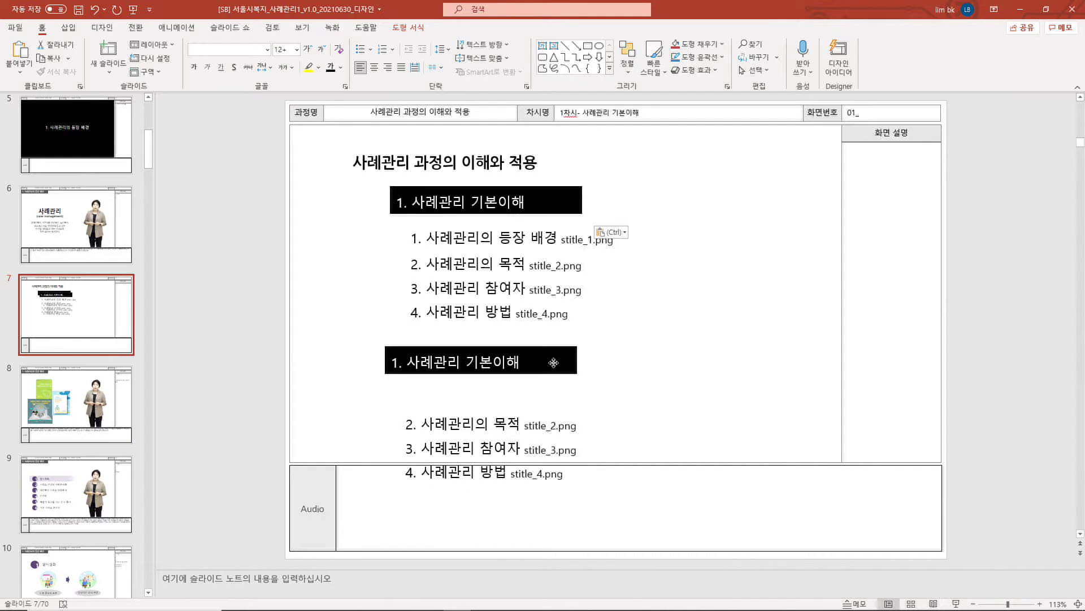
key("Delete")
Duplicate the title bar with its four subtopic lines and align the copy directly beneath the original block
left_click_drag(276, 384, 931, 178)
key("ctrl+c")
key("ctrl+v")
left_click_drag(471, 225, 462, 368)
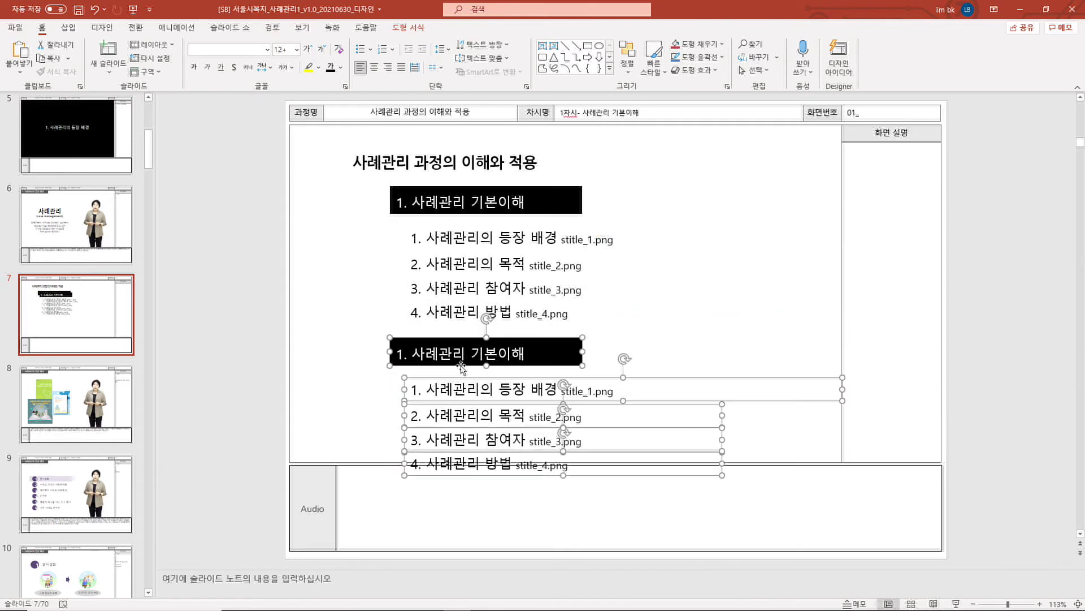
Change the duplicated title bar's text to "2. 사례관리 ...."
left_click(400, 356)
double_click(401, 354)
type("2")
key("BackSpace")
key("BackSpace")
key("BackSpace")
key("BackSpace")
type("....")
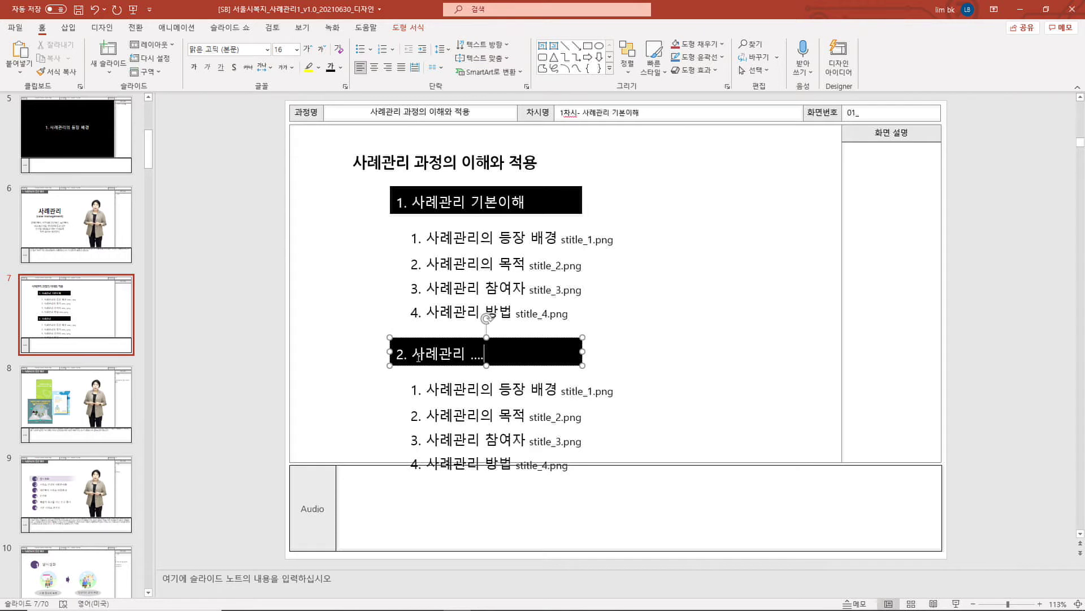
Replace the text of the duplicated subtopics 1 and 2 with "...", keeping their numbers
left_click(429, 389)
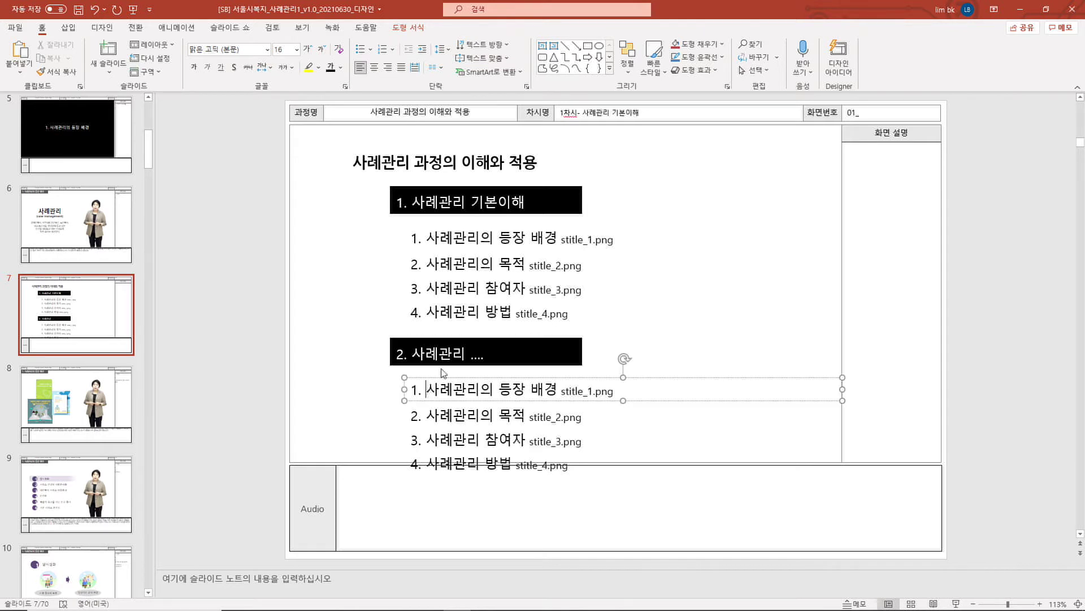
type("...")
key("shift+End")
key("BackSpace")
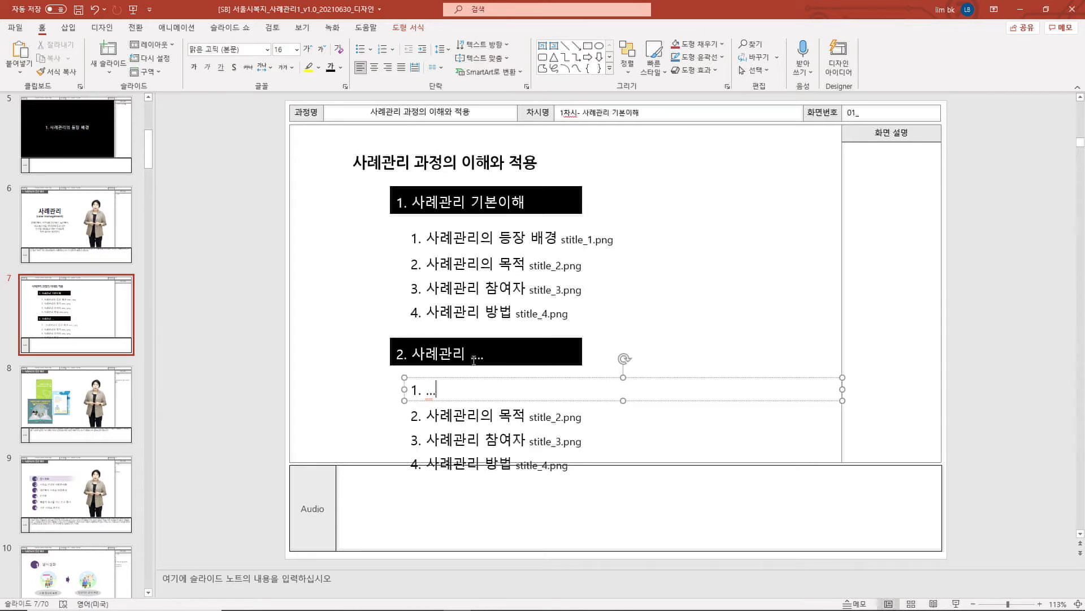
left_click(430, 416)
type("..")
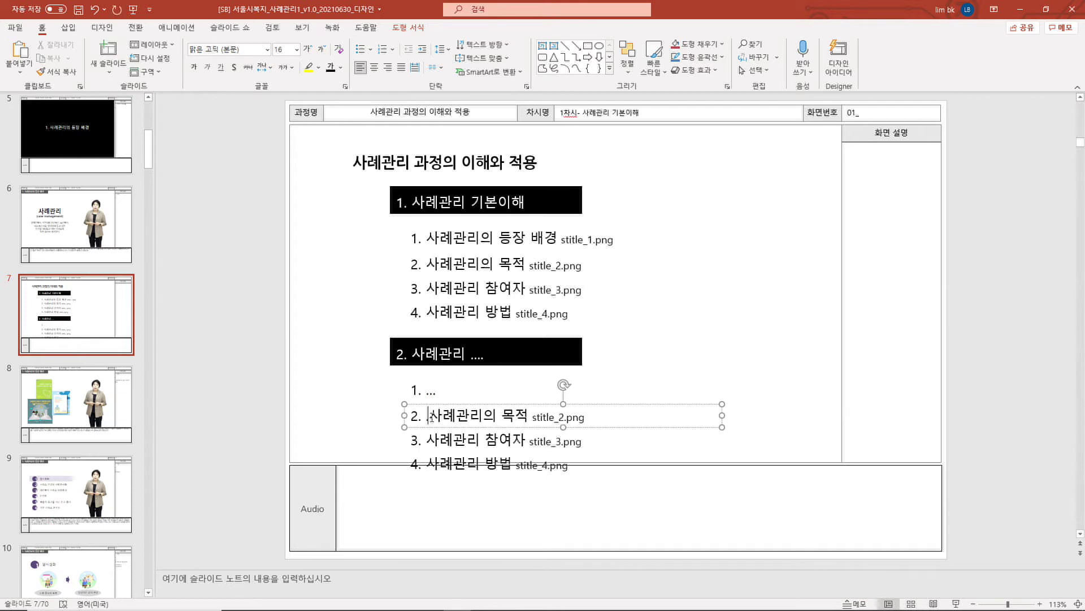
type("..")
key("shift+End")
key("BackSpace")
Replace the text of duplicated subtopic 3 with ",,," and subtopic 4 with "...", keeping their numbers
left_click(428, 440)
key("shift+End")
type(",,,")
left_click(426, 463)
key("shift+End")
type("...")
left_click(279, 391)
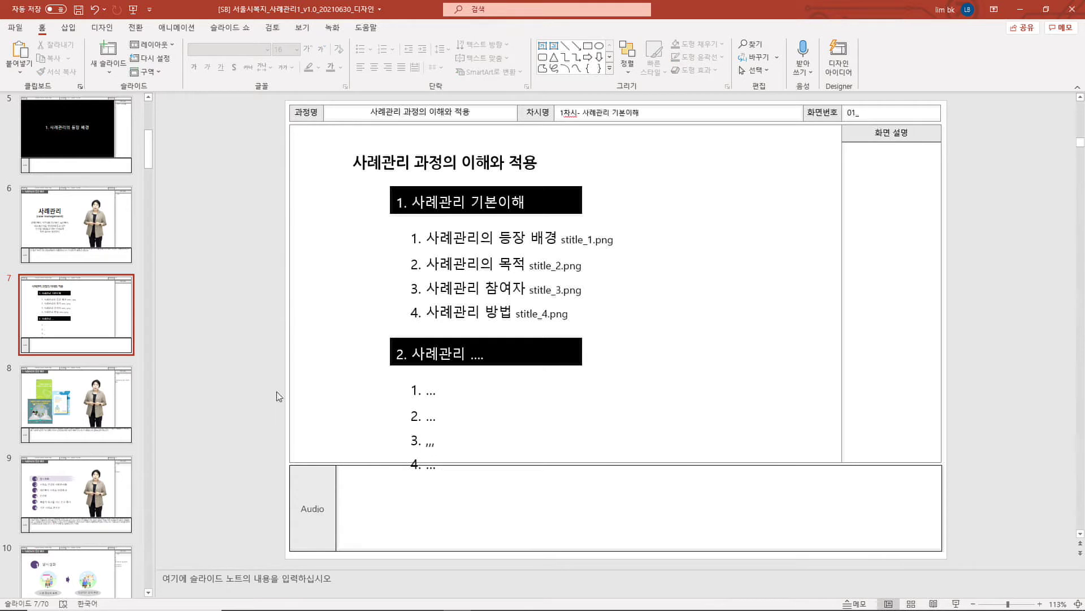
Examine the heading hierarchy on slide 7, going through both title bars and the subtopic lines under each
left_click_drag(240, 139, 821, 197)
left_click(269, 181)
left_click_drag(266, 175, 799, 350)
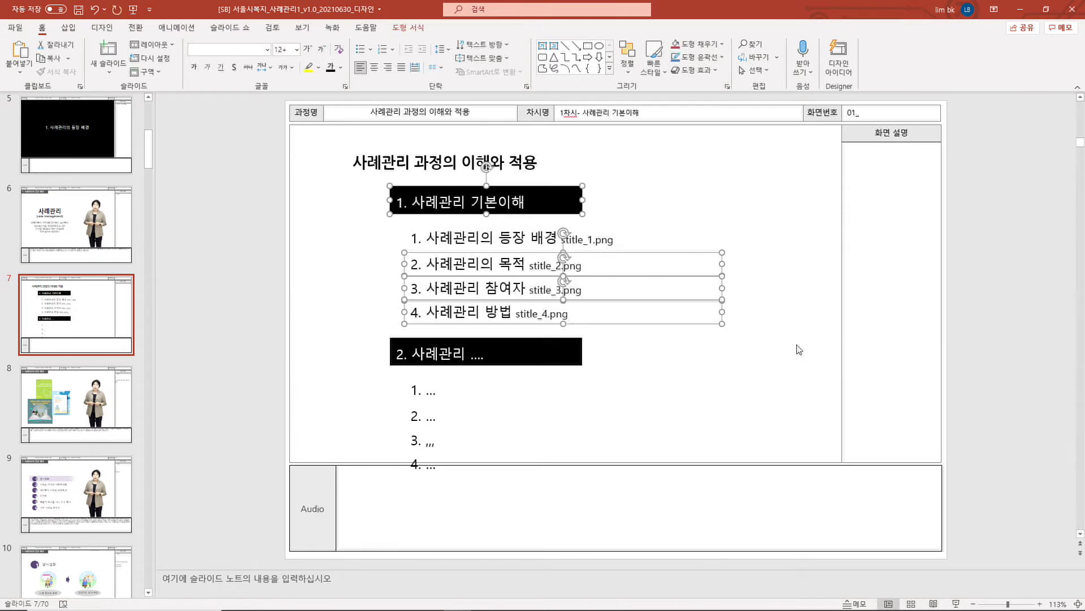
left_click(457, 238)
left_click(465, 264)
left_click(469, 288)
left_click(356, 354)
left_click_drag(308, 334, 931, 386)
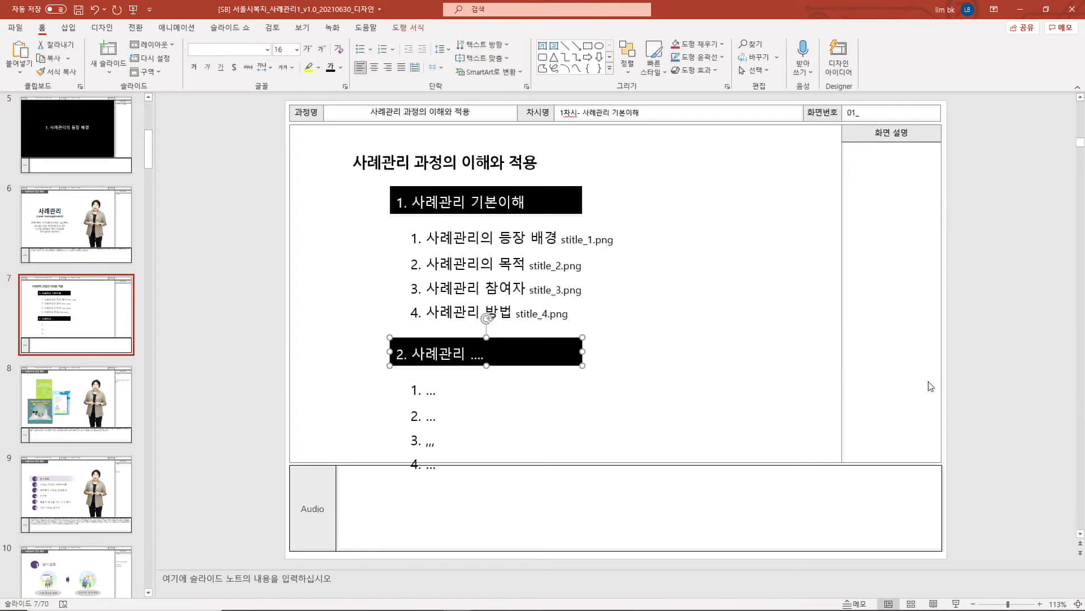
left_click(428, 390)
left_click(428, 416)
left_click(428, 440)
left_click(428, 466)
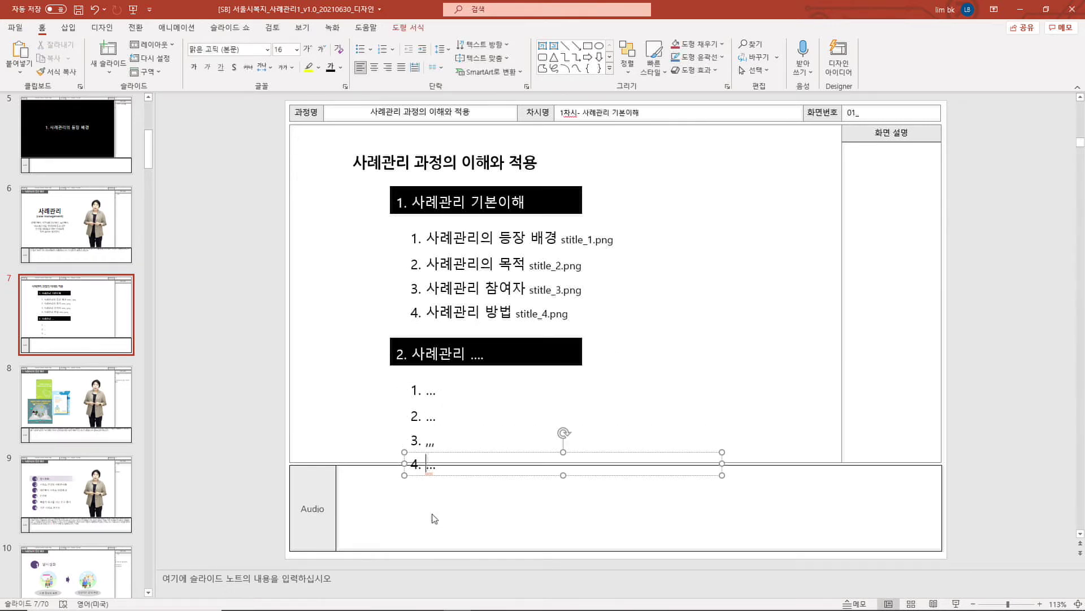
Switch to the Photoshop design and show the ppt_08 group to examine the course and subtopic headings at the slide's top
key("alt+Tab")
key("alt+Tab")
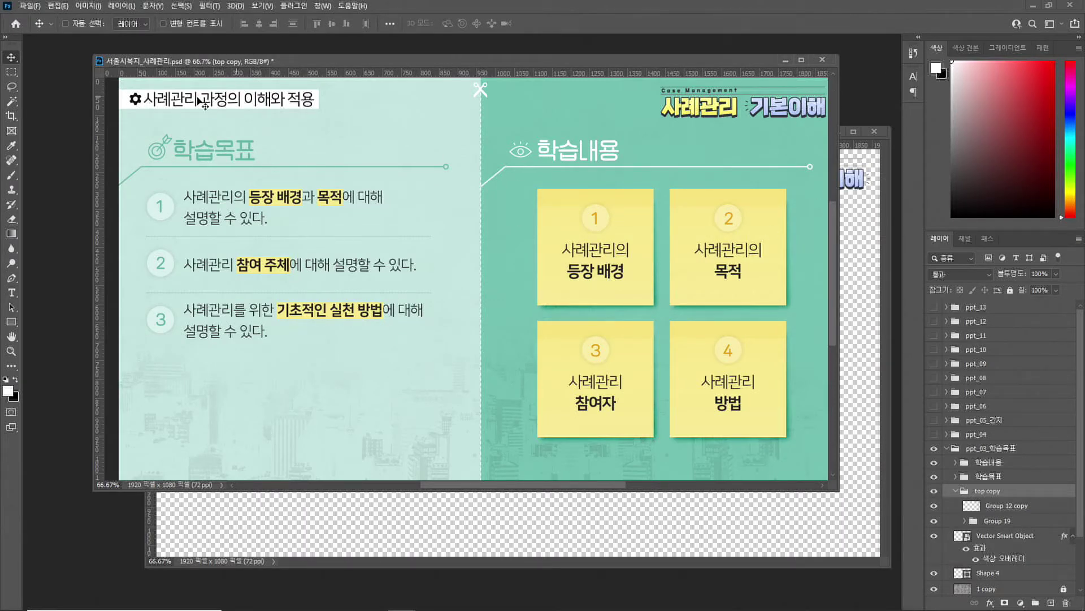
left_click(933, 378)
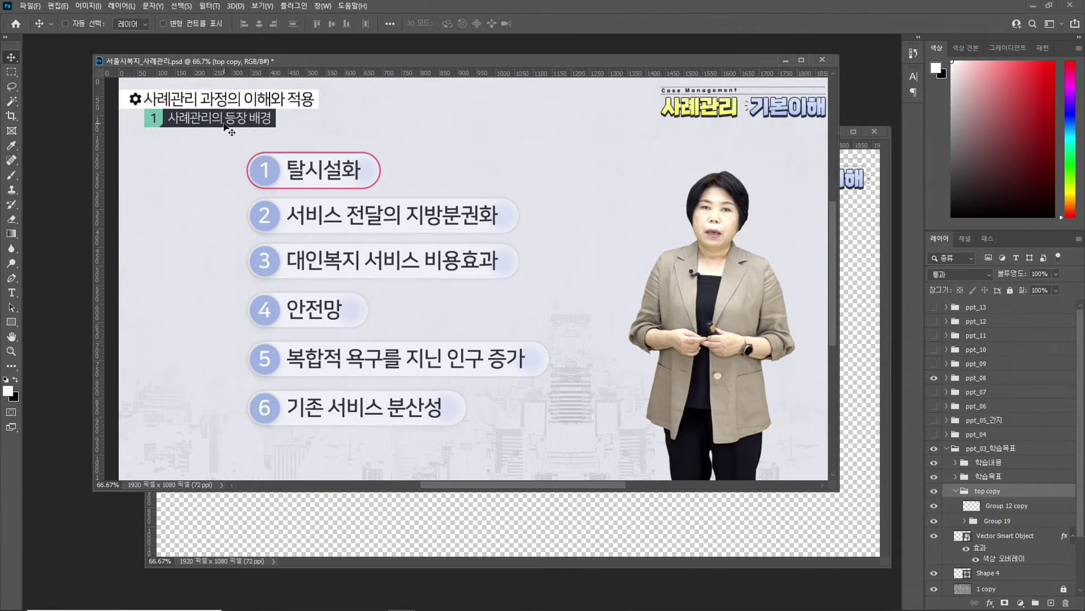
Compare the PowerPoint course name, title bar 1 and its four subtopic lines with the headings in the Photoshop design
key("alt+Tab")
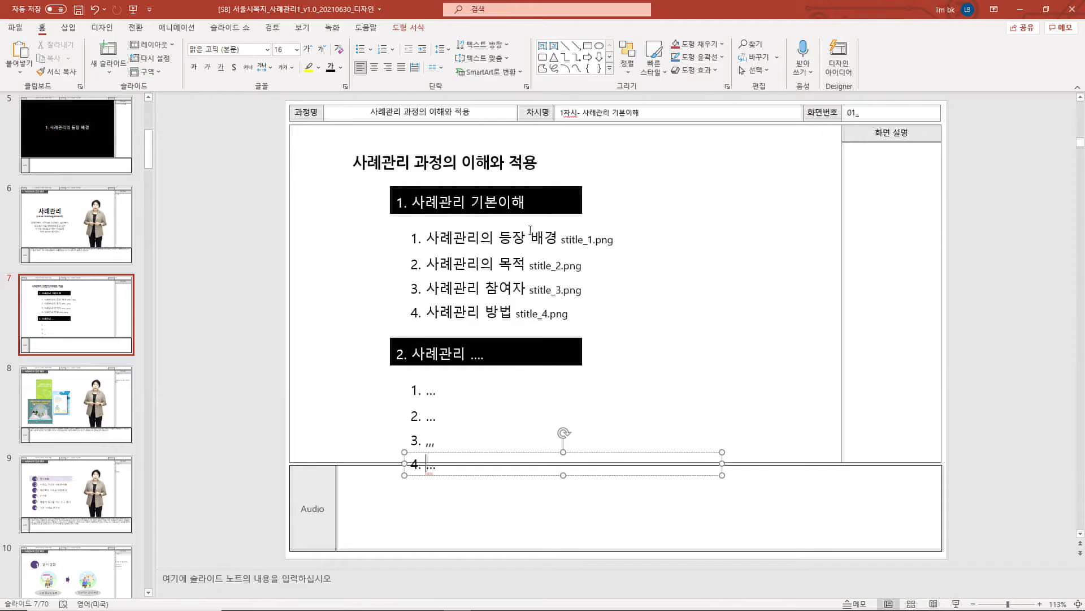
left_click(526, 236)
left_click(500, 163)
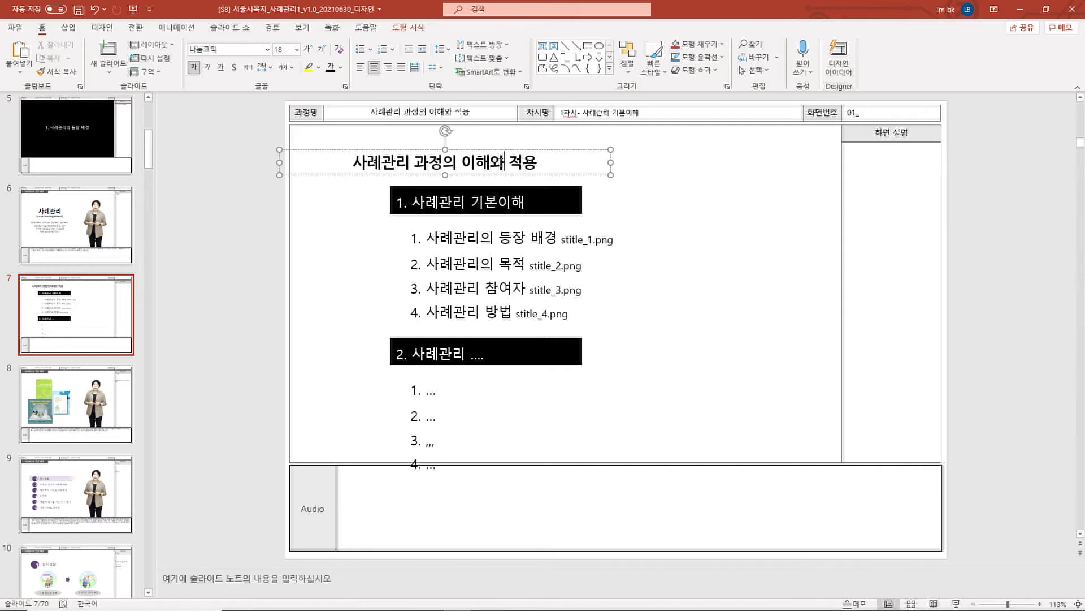
left_click(550, 201)
left_click(514, 236)
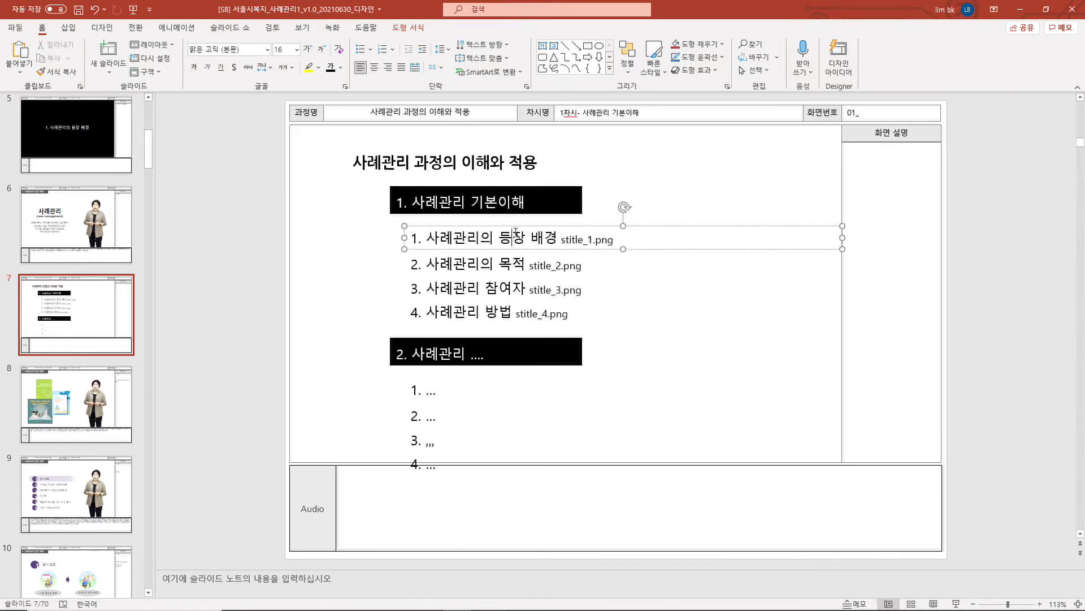
key("alt+Tab")
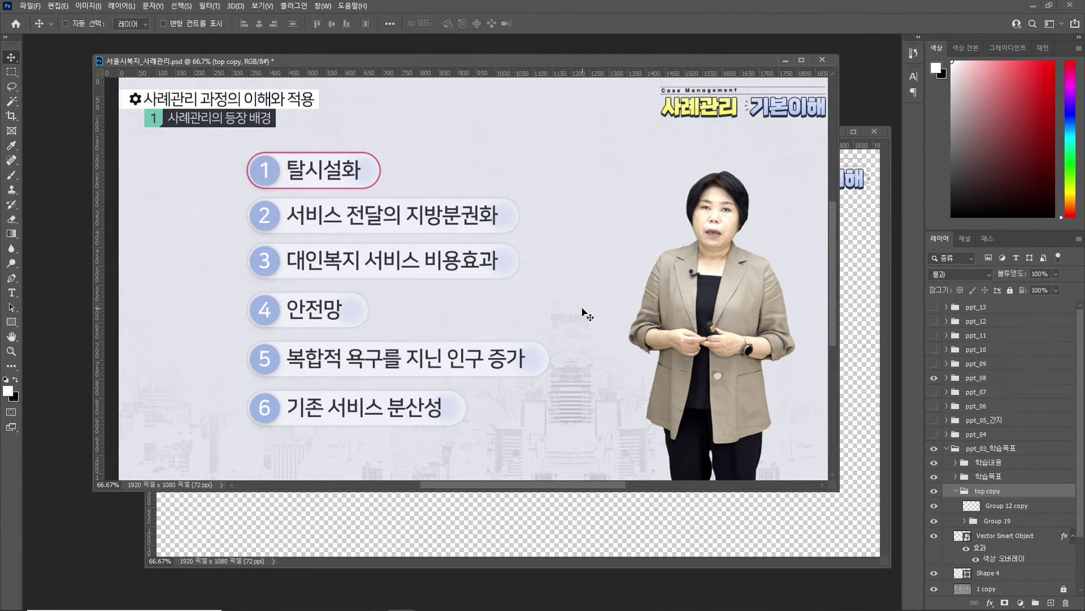
key("alt+Tab")
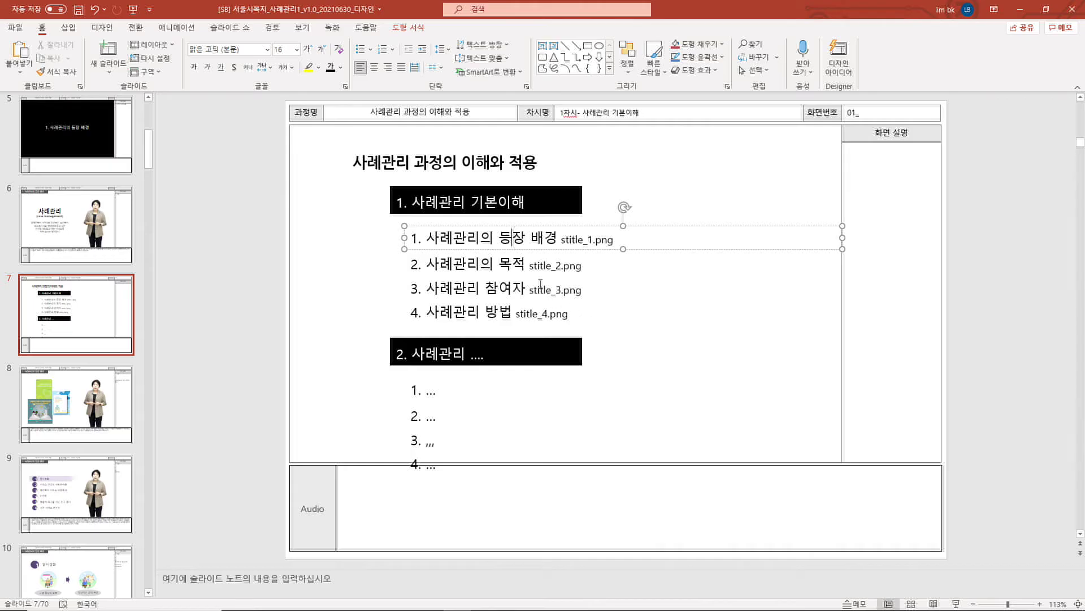
left_click(523, 263, "shift")
left_click(521, 290, "shift")
left_click(521, 312, "shift")
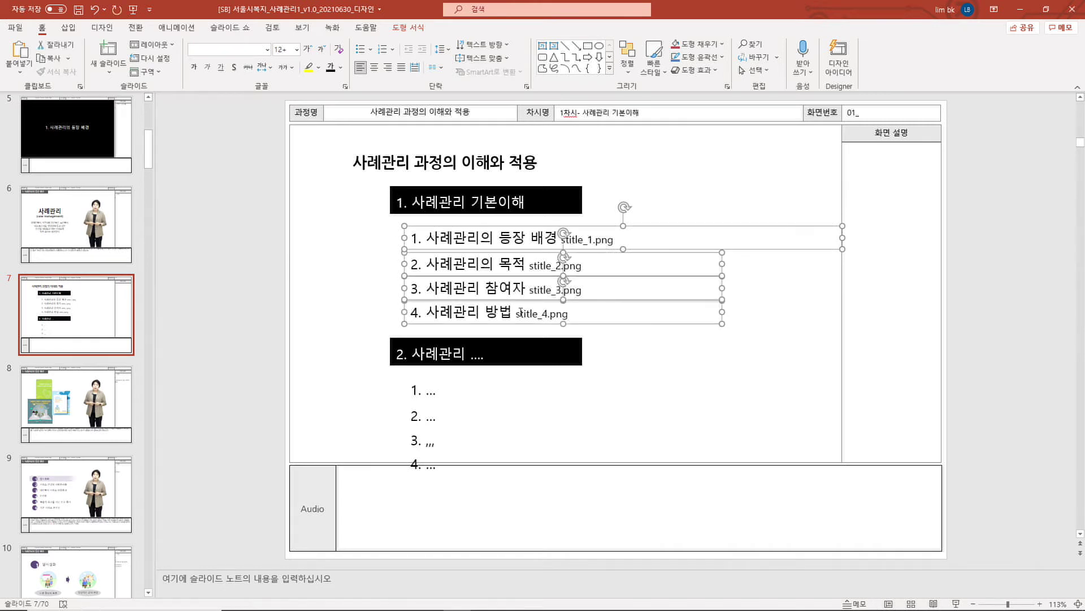
Append the file name stitle_0.png to the 사례관리 기본이해 title bar and widen the bar to fit it on one line
left_click(525, 202)
type("ㄴ샤")
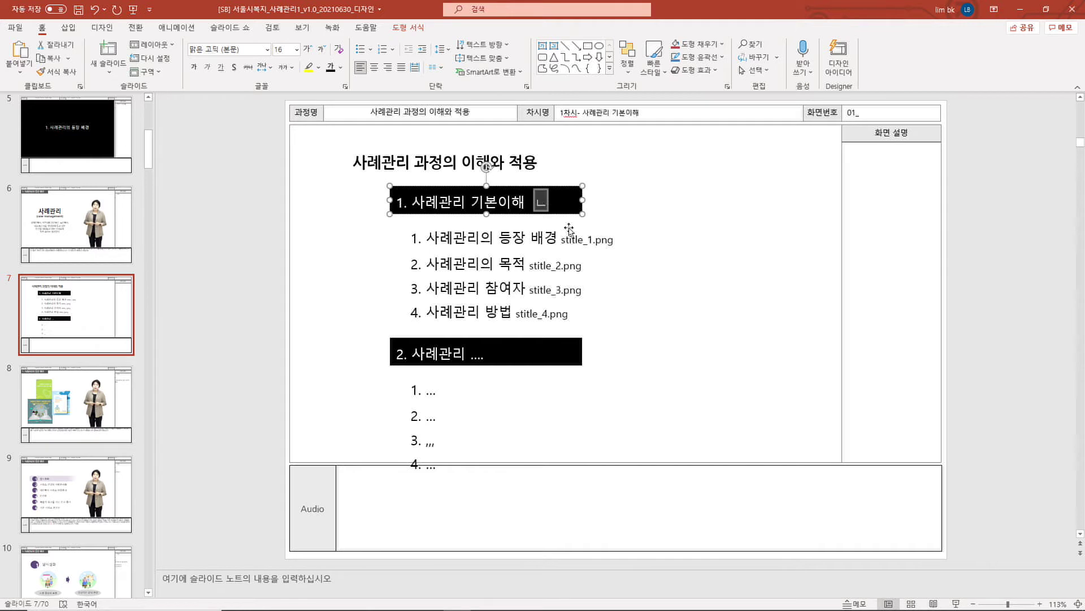
key("BackSpace")
key("BackSpace")
key("BackSpace")
key("BackSpace")
key("Hangul")
type("stitle")
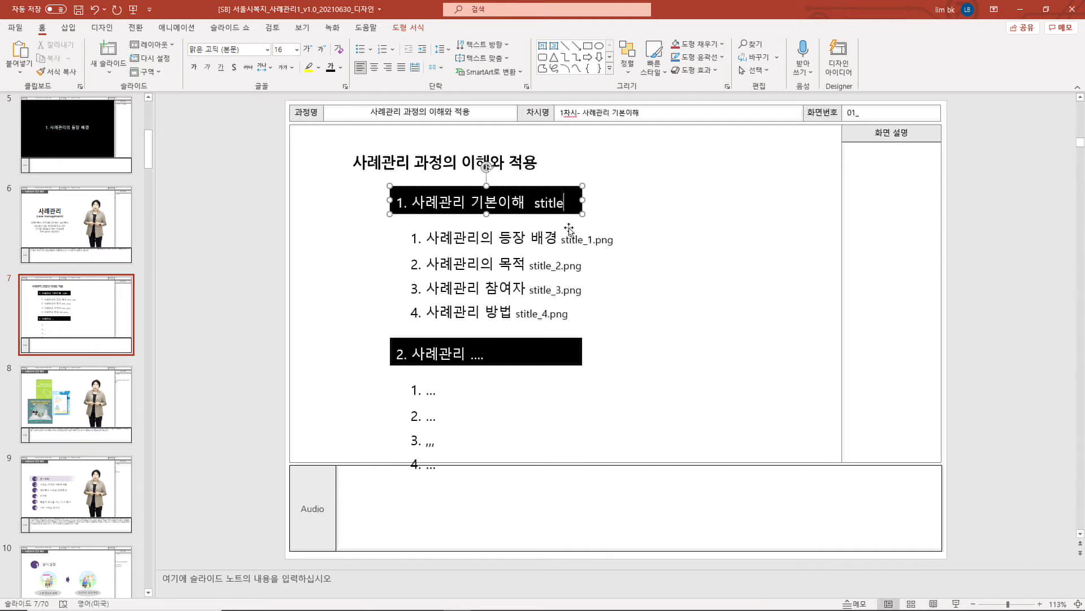
type("_0.png")
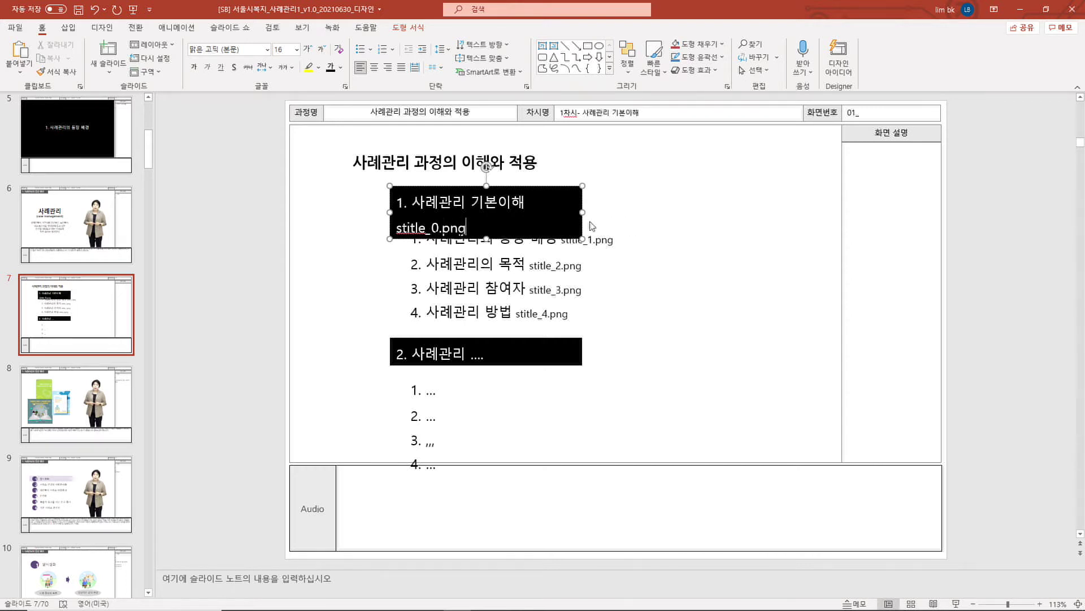
left_click_drag(583, 212, 669, 212)
left_click(719, 291)
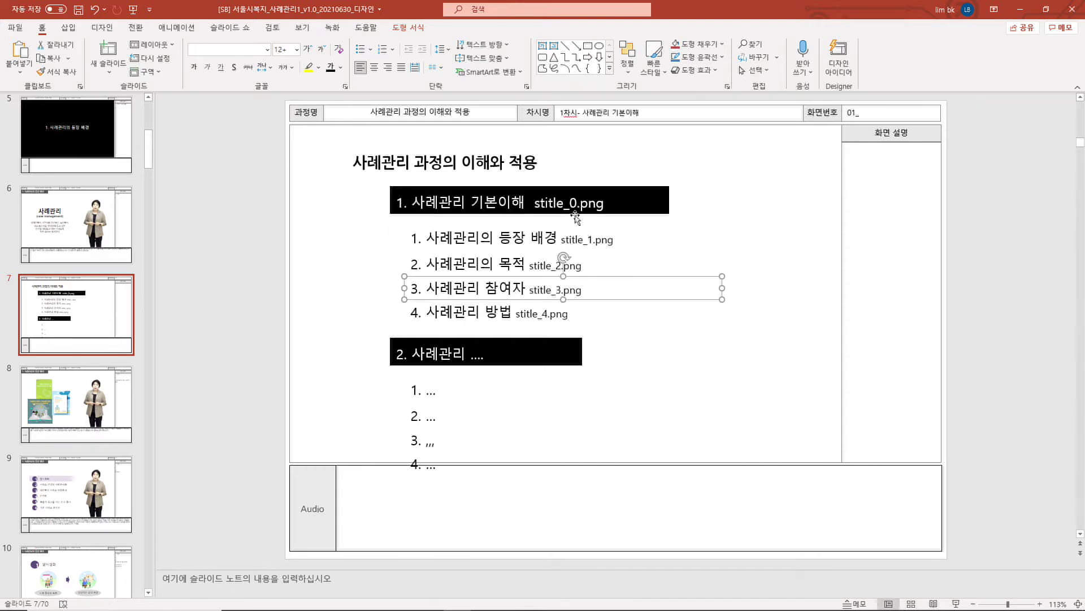
left_click(574, 213)
left_click(572, 256)
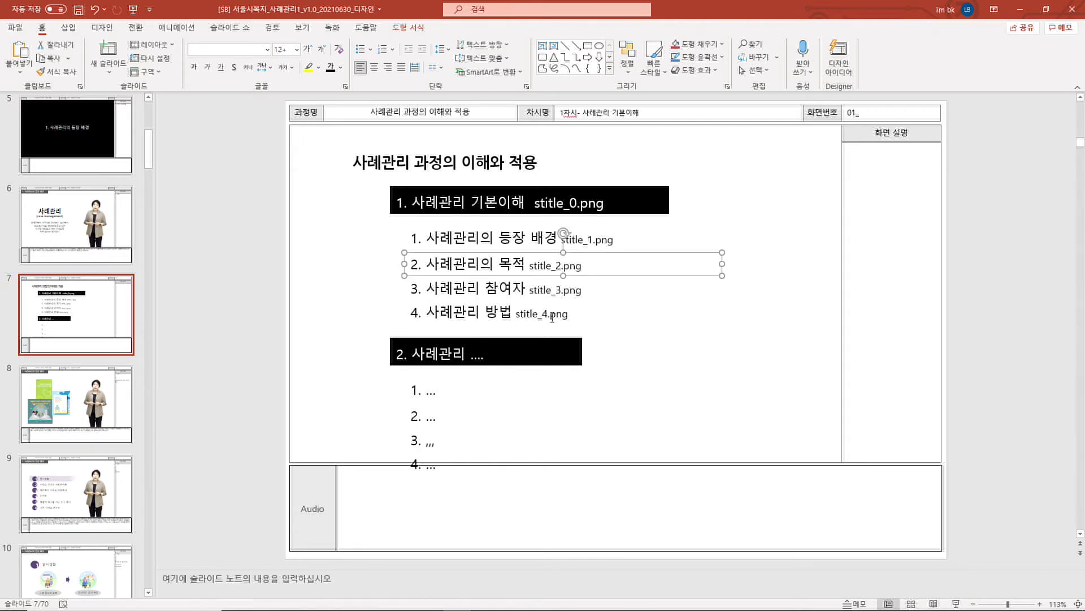
left_click(318, 273)
left_click_drag(309, 183, 832, 343)
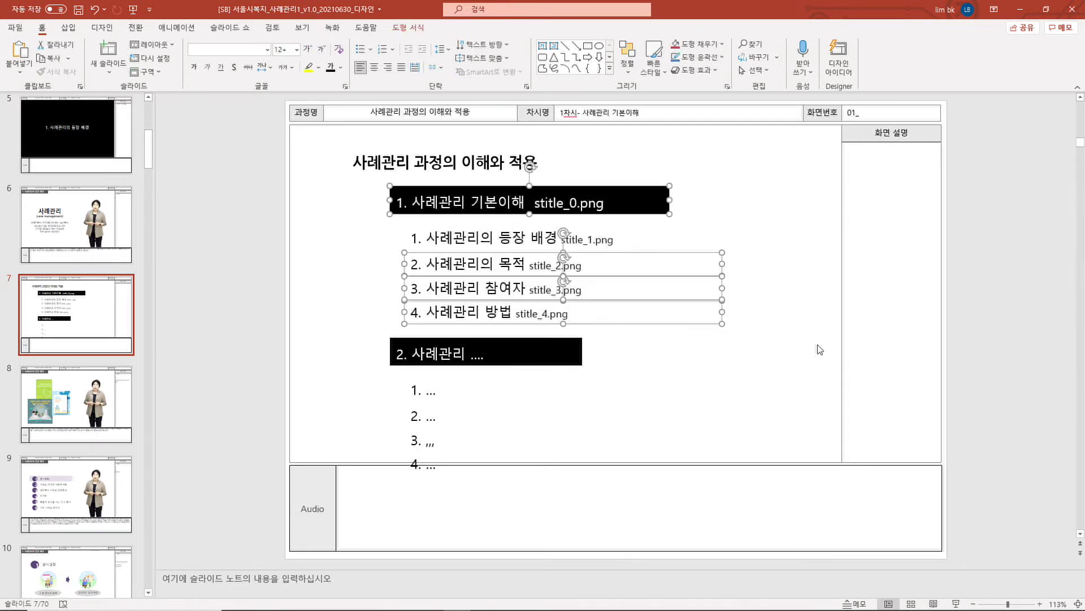
left_click(840, 387)
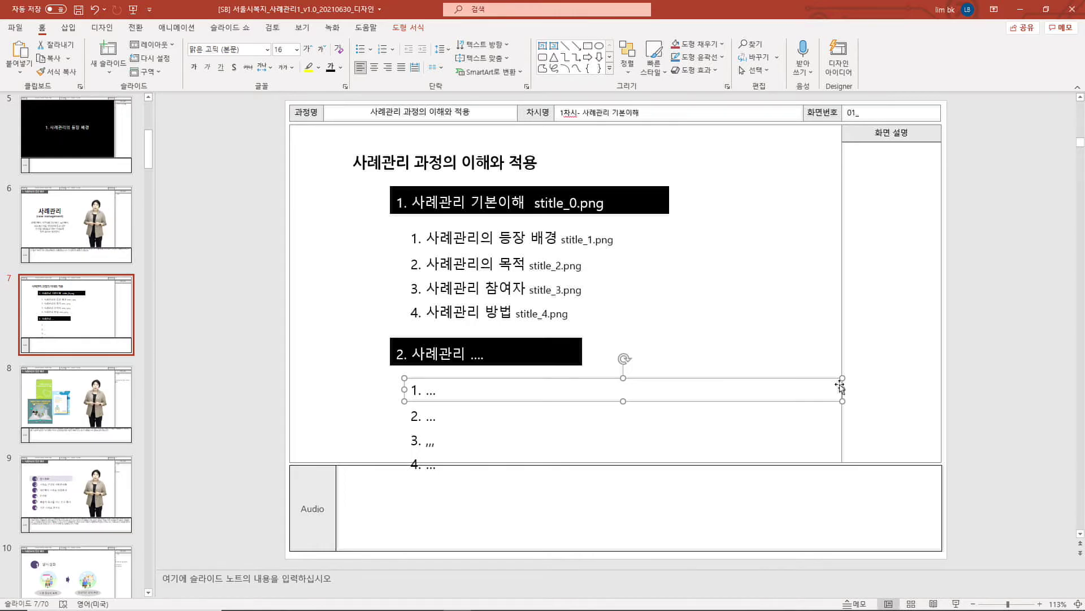
Switch to the Photoshop design, hide the ppt_08 group and toggle top copy to check the course heading
key("alt+Tab")
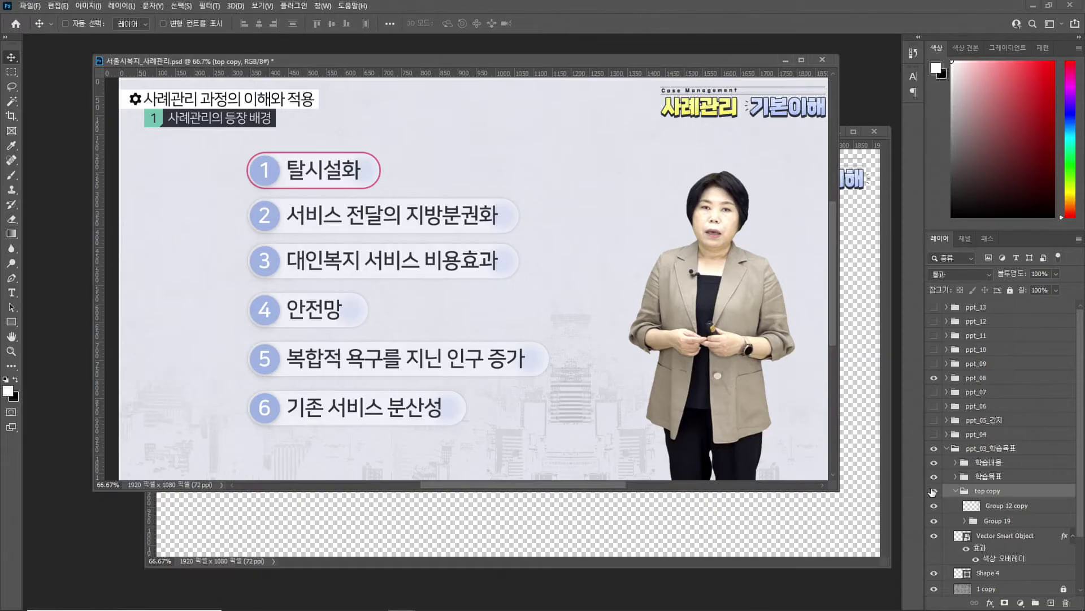
left_click(934, 377)
left_click(934, 420)
scroll(952, 485, "down", 1)
left_click(934, 463)
left_click(934, 463)
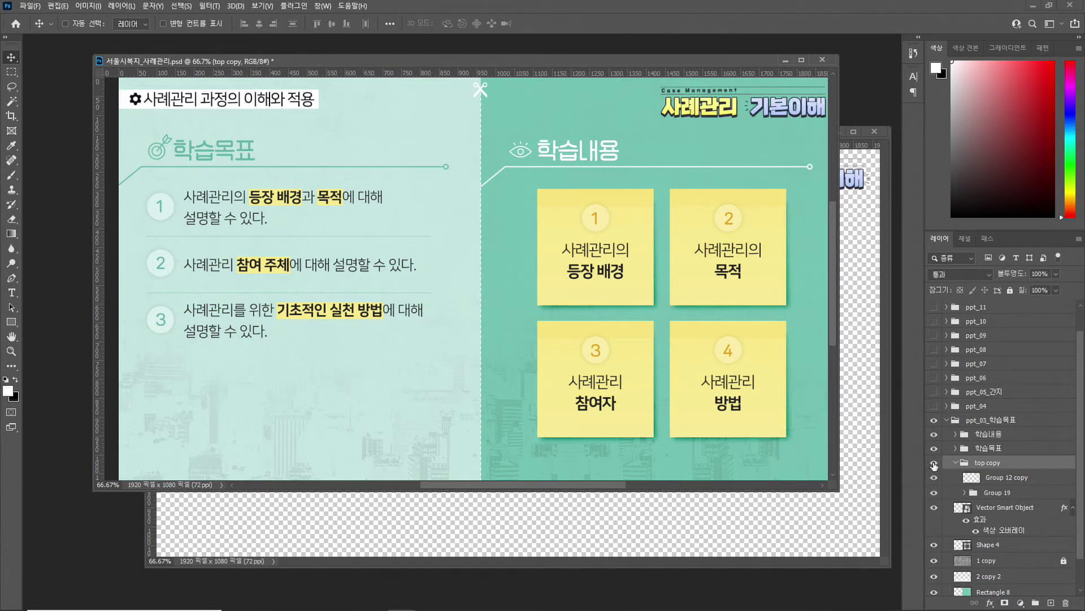
Merge the Group 19 title group into one layer, copy it into the untitled 1920 x 1080 document and hide Group 12 copy there
left_click(991, 493)
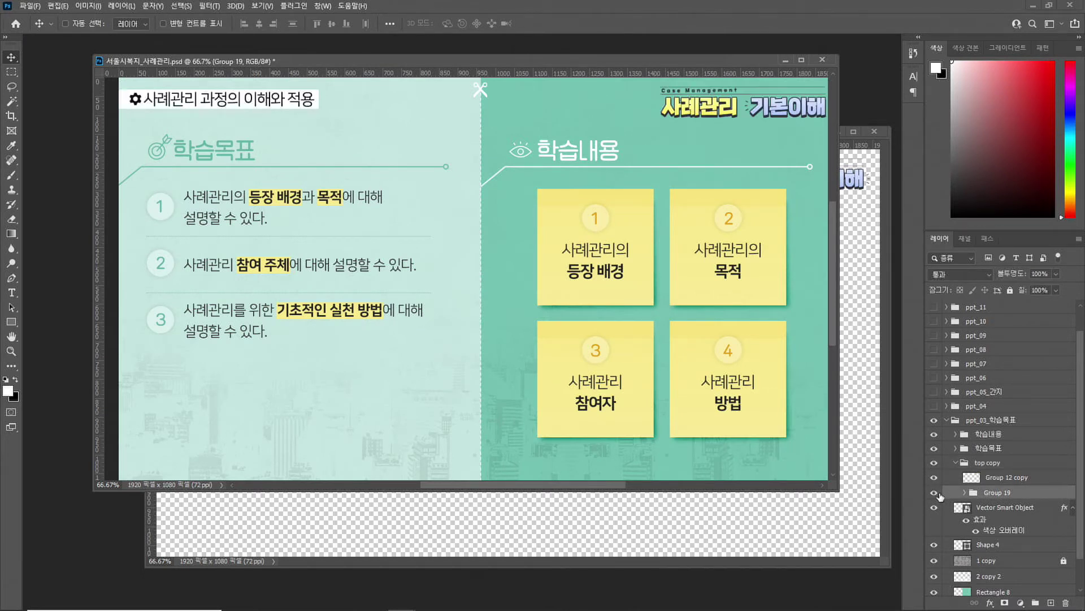
key("ctrl+e")
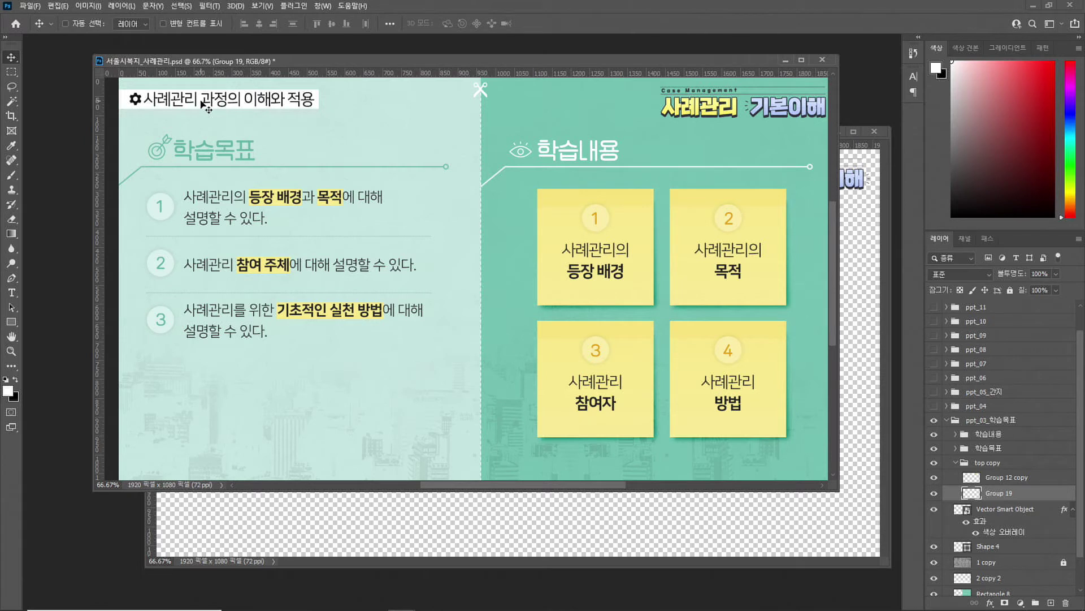
left_click_drag(206, 107, 360, 514)
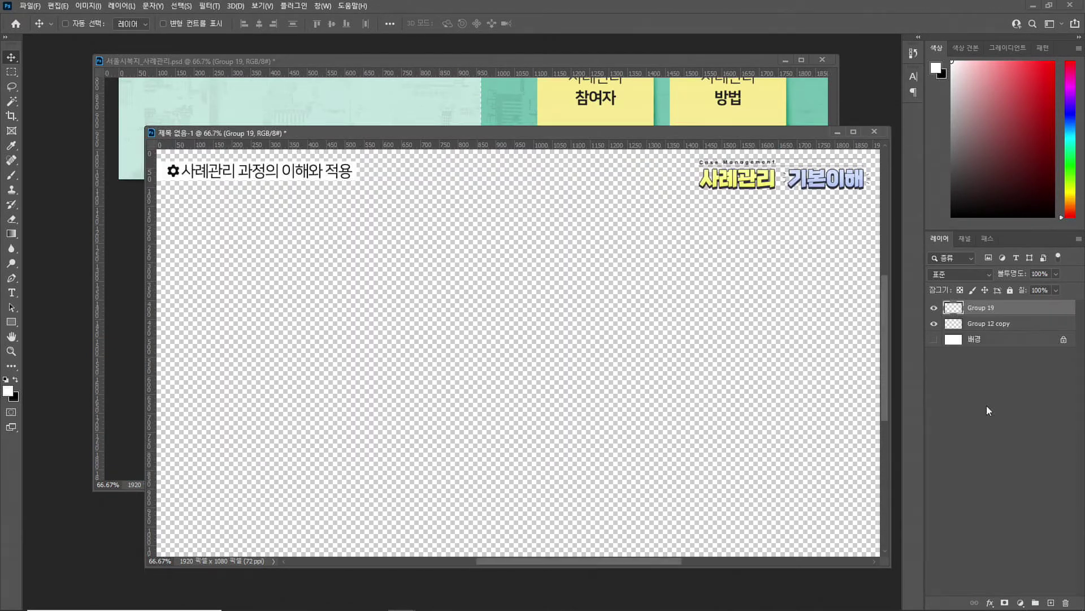
left_click(934, 324)
left_click(934, 324)
left_click(934, 324)
left_click(934, 324)
left_click(934, 324)
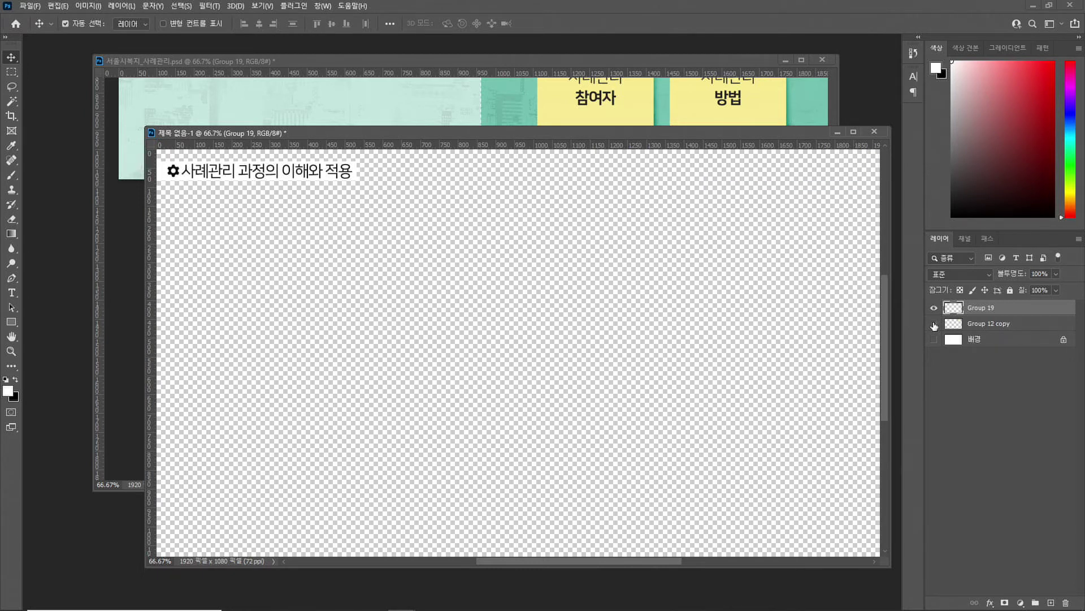
Export the 사례관리 과정의 이해와 적용 title for web as a transparent PNG-24 named stitle_0 in folder 01
key("ctrl+alt+shift+s")
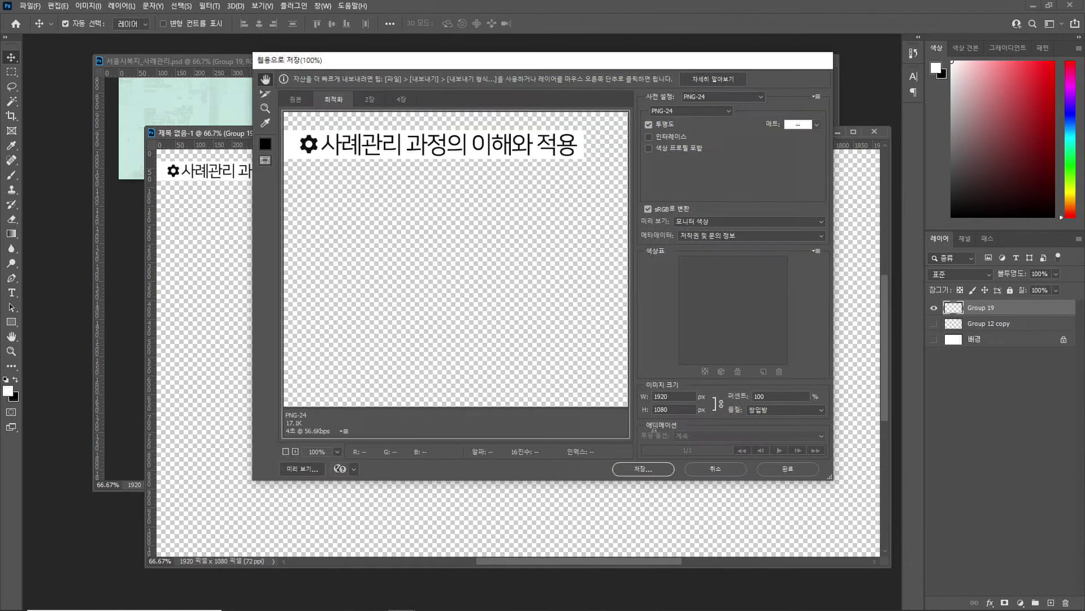
left_click(662, 468)
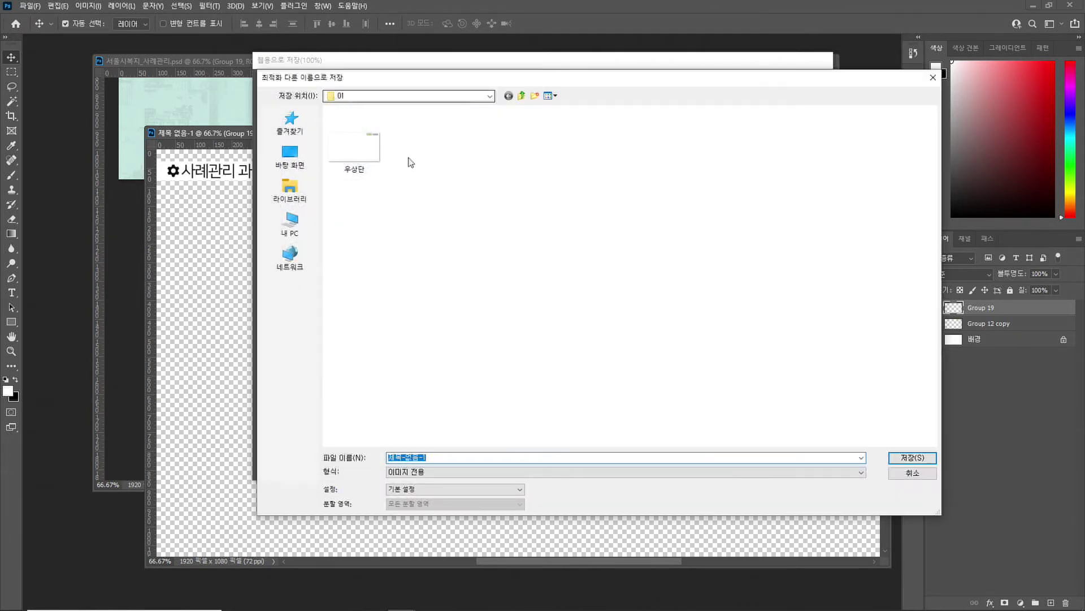
type("ㄴ사례")
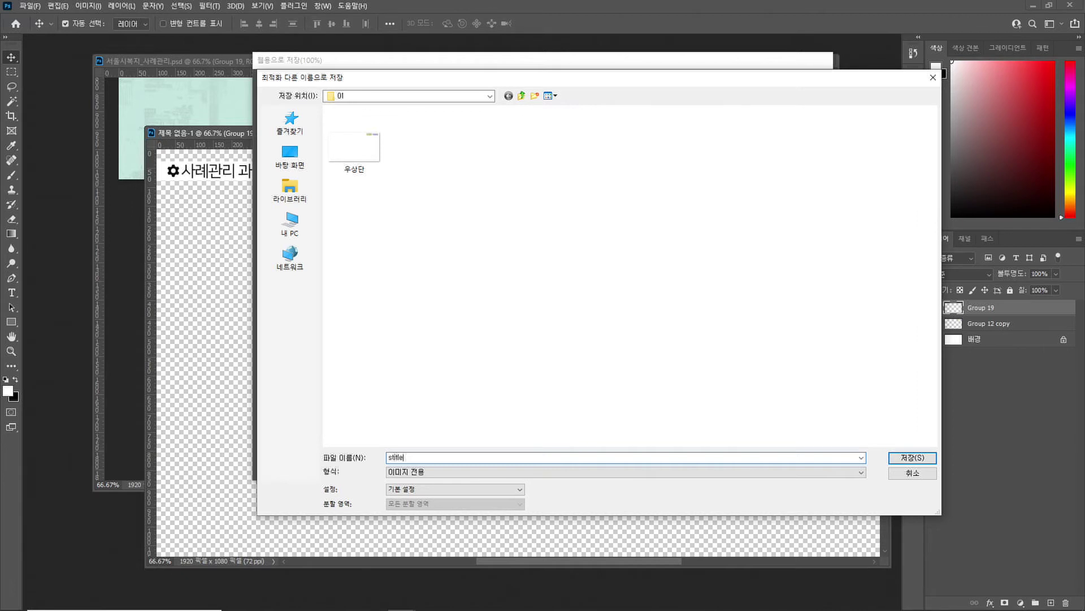
key("Return")
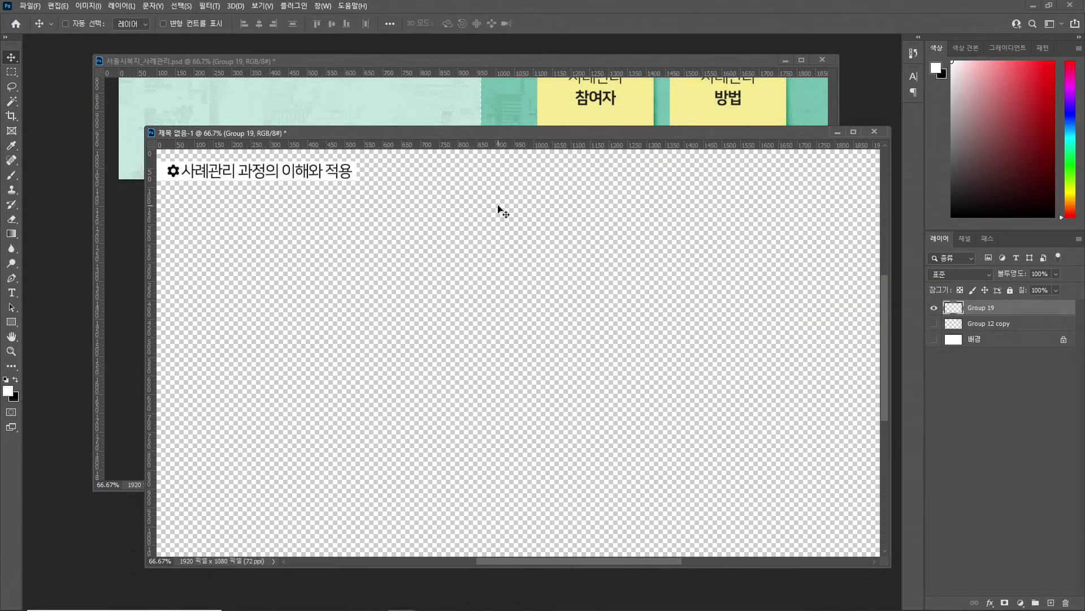
Return to the 서울시복지_사례관리 design and show the ppt_04, ppt_05_간지 and ppt_06 groups
left_click(467, 116)
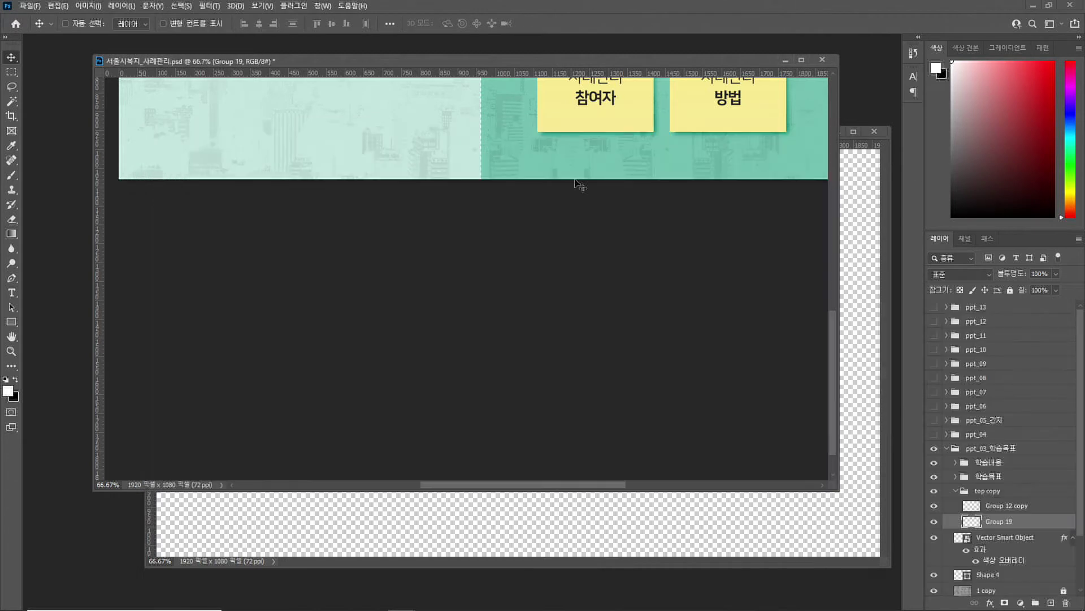
left_click(11, 336)
left_click_drag(339, 197, 364, 329)
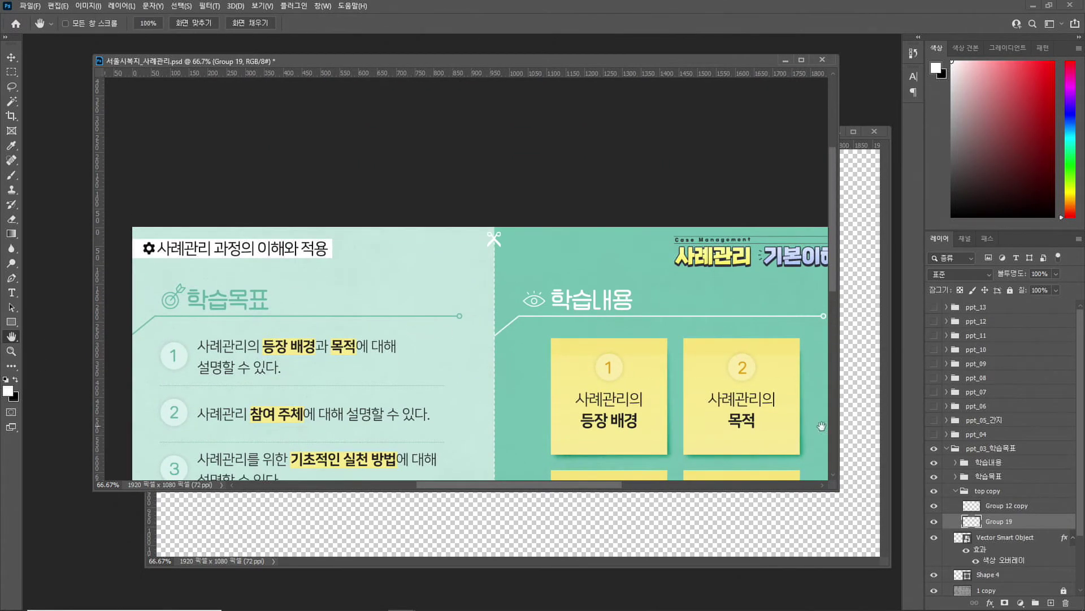
left_click(934, 435)
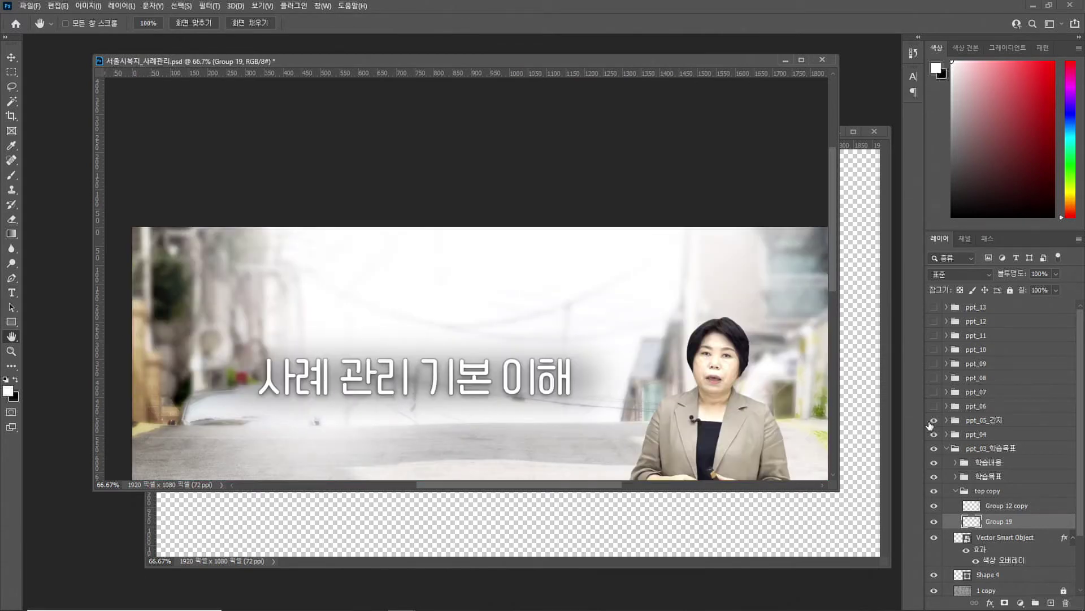
left_click(934, 420)
left_click(933, 406)
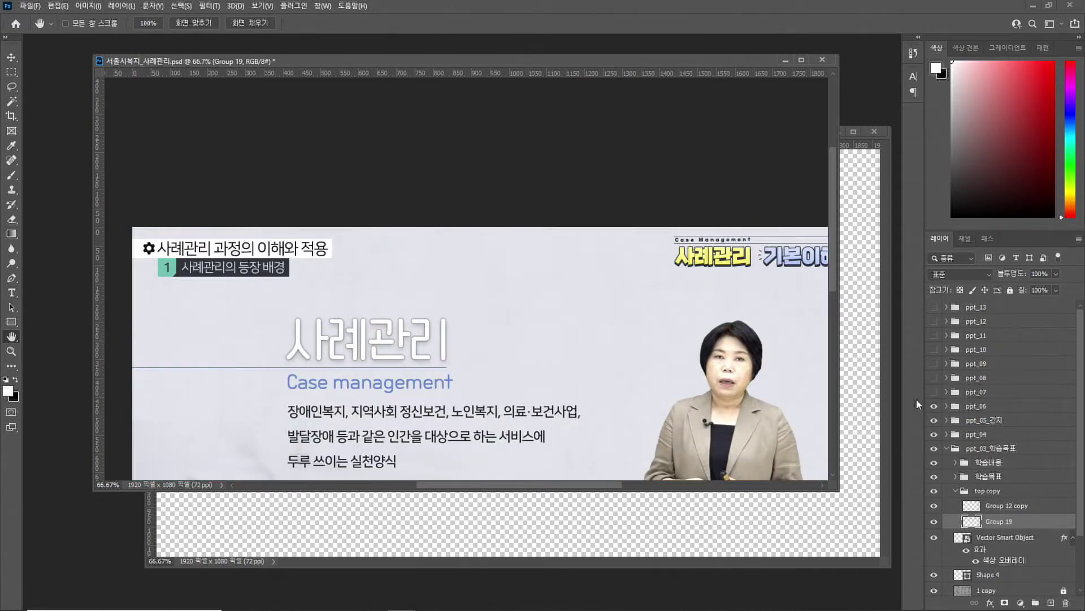
Locate the layer of the 사례관리의 등장 배경 subtopic heading and toggle Group 21 to check what it contains
left_click(12, 292)
left_click(195, 269)
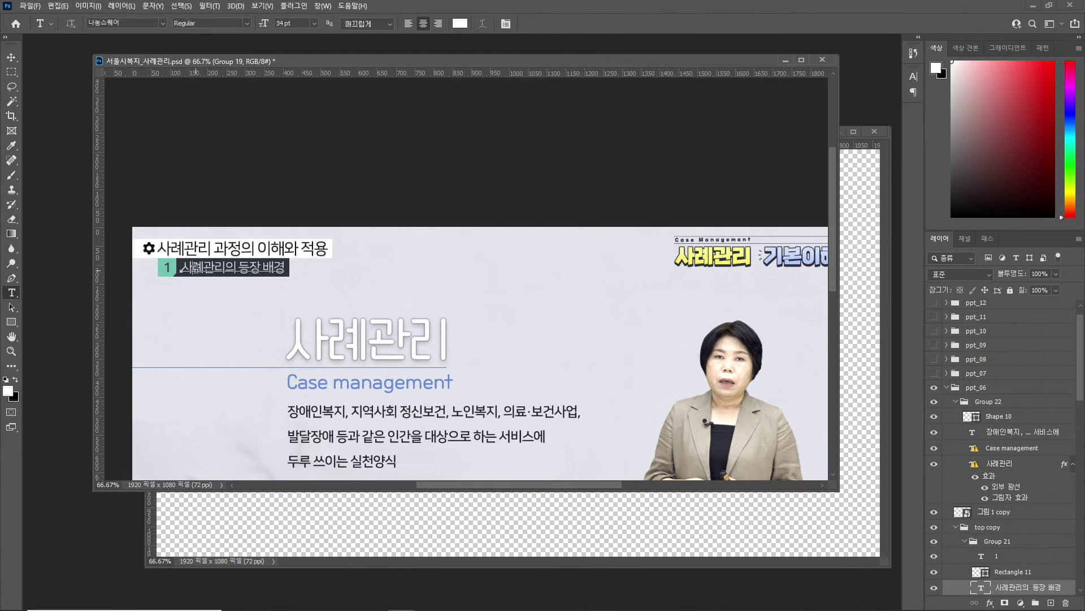
scroll(1023, 543, "down", 2)
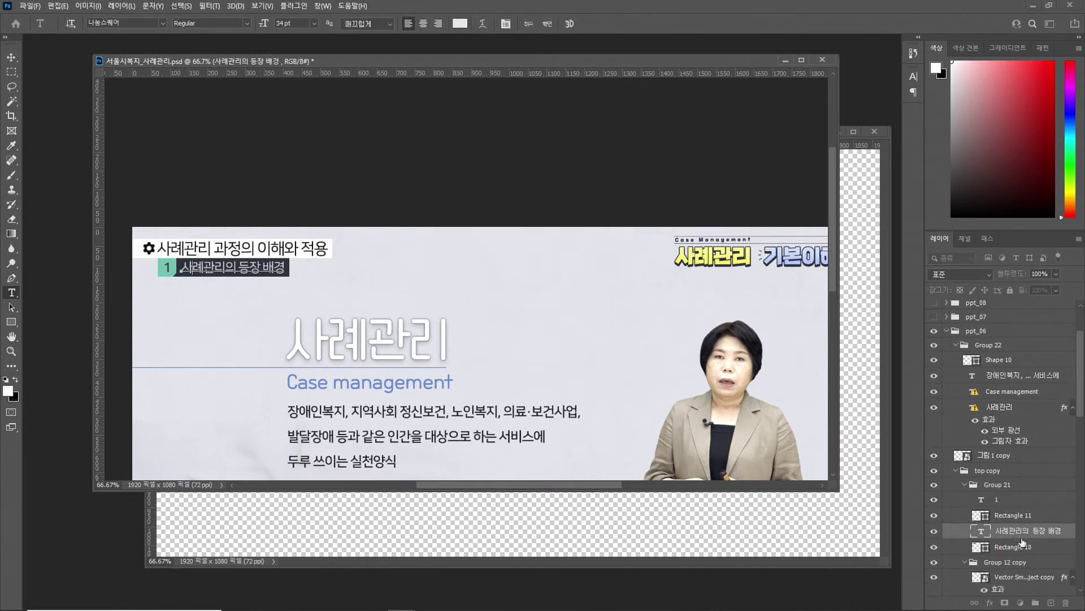
left_click(933, 486)
left_click(933, 486)
left_click(933, 486)
left_click(933, 486)
left_click(933, 486)
left_click(934, 486)
Merge Group 21 into one layer and copy it into the untitled document, placed under the main title
left_click(984, 484)
left_click(965, 484)
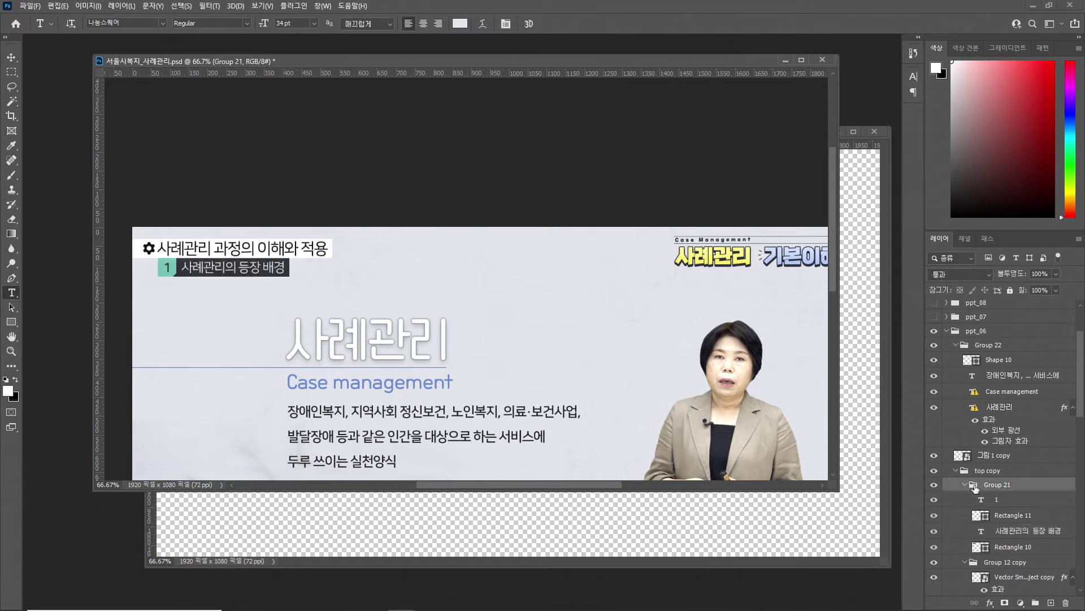
key("ctrl+e")
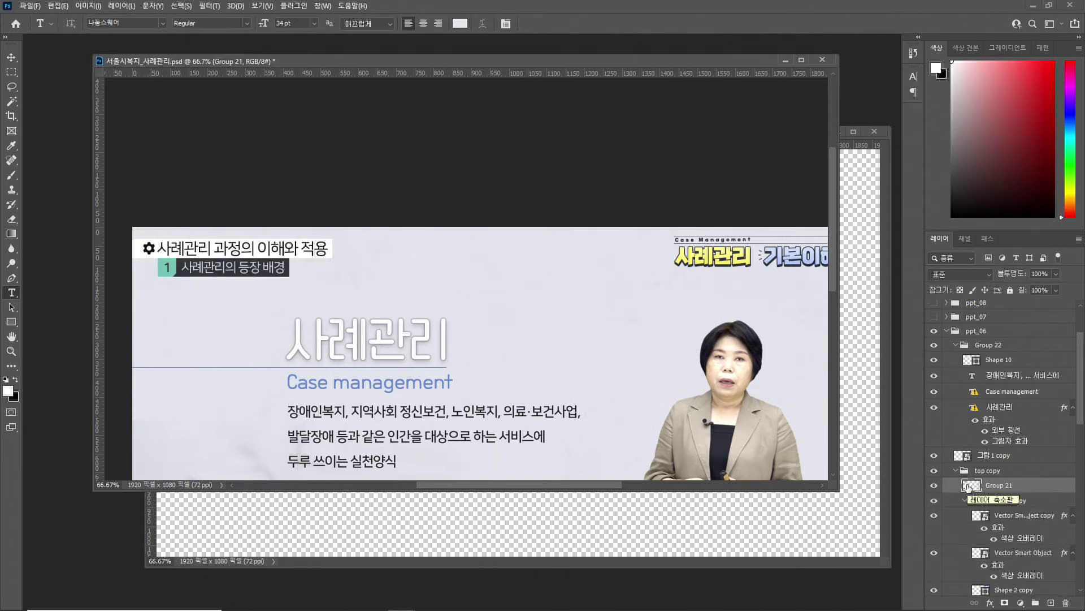
left_click(12, 58)
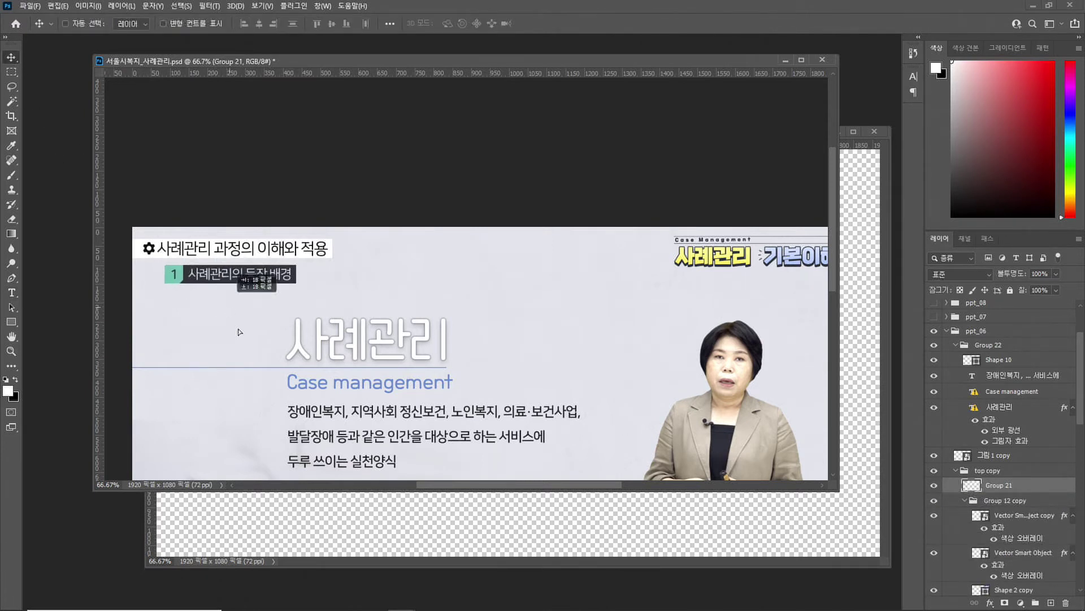
left_click_drag(264, 439, 277, 525)
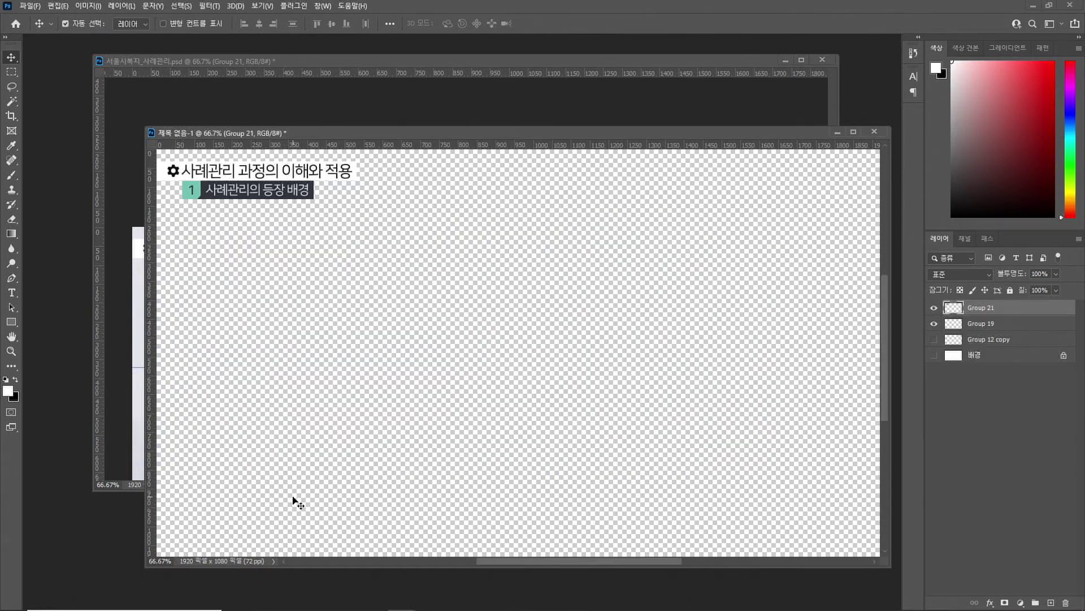
Export the title with subtopic 1 for web as a transparent PNG-24 named stitle_1.png in folder 01
key("ctrl+alt+shift+s")
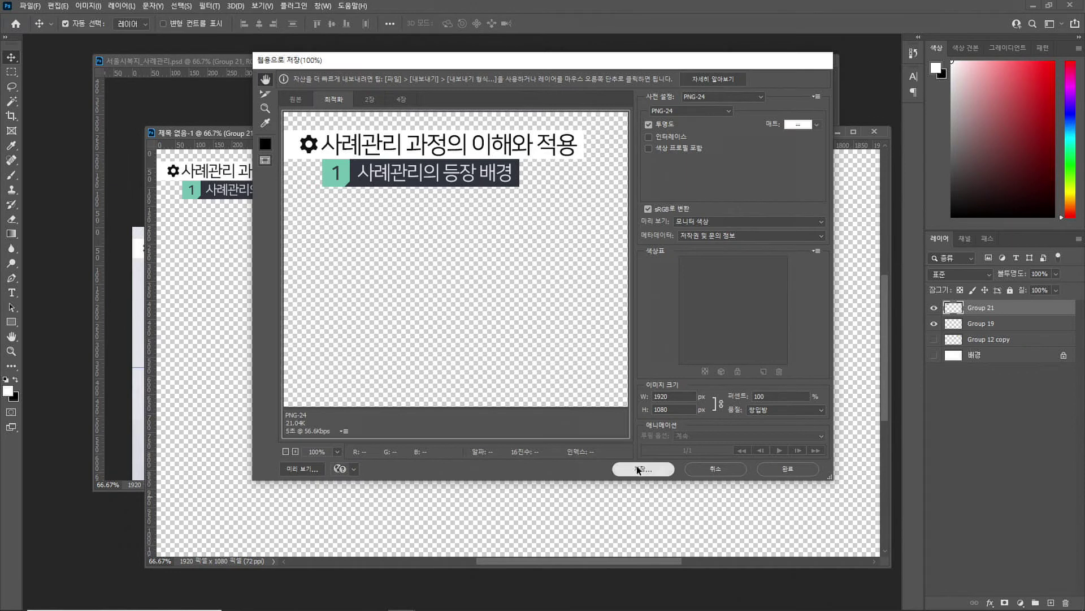
left_click(641, 468)
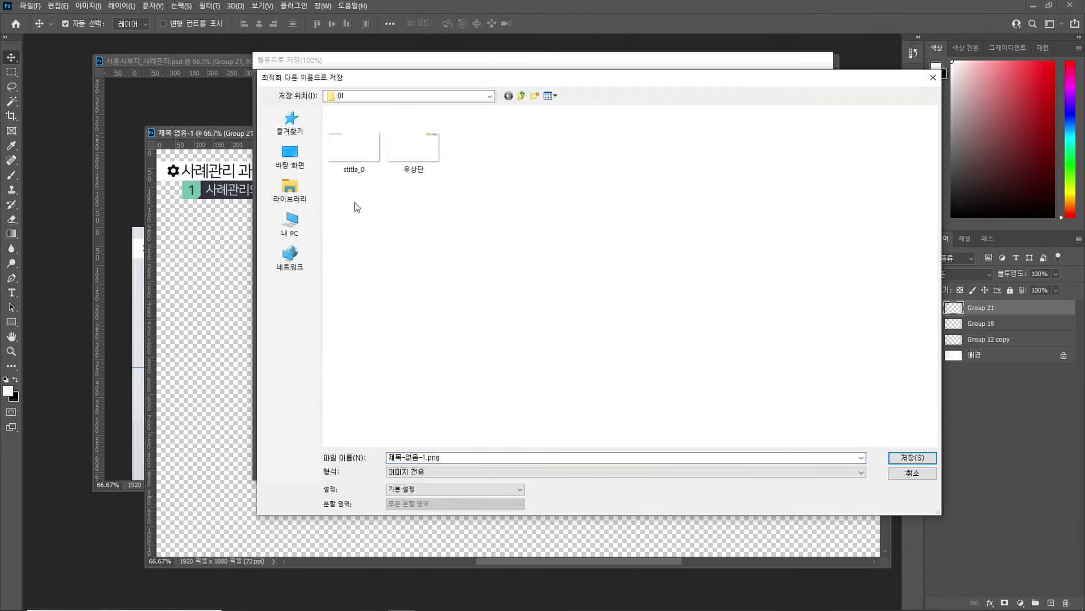
left_click(354, 146)
left_click(413, 457)
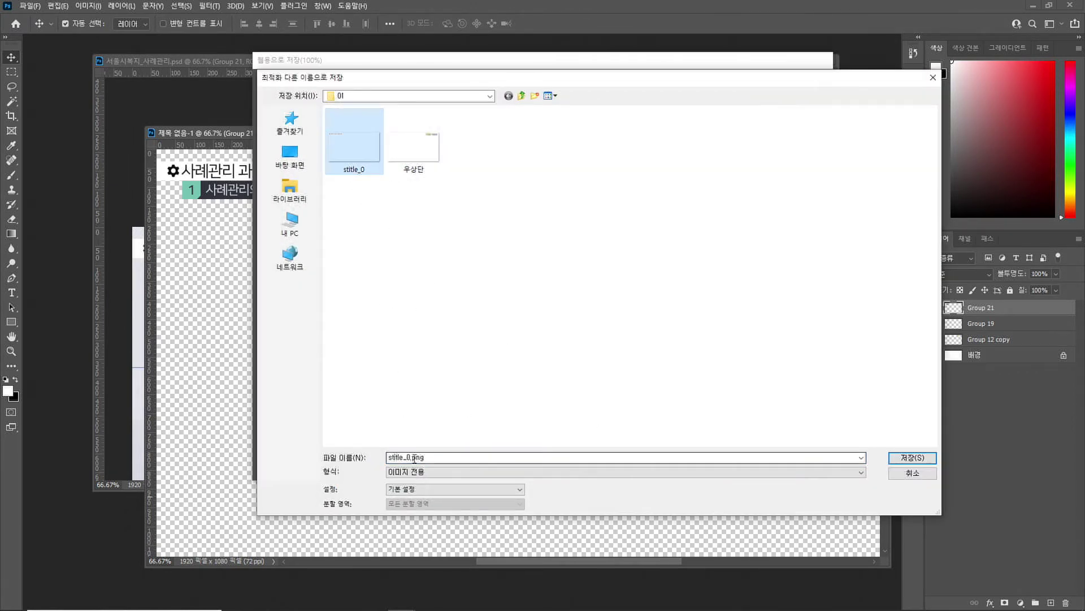
left_click(411, 458)
type("1")
key("Return")
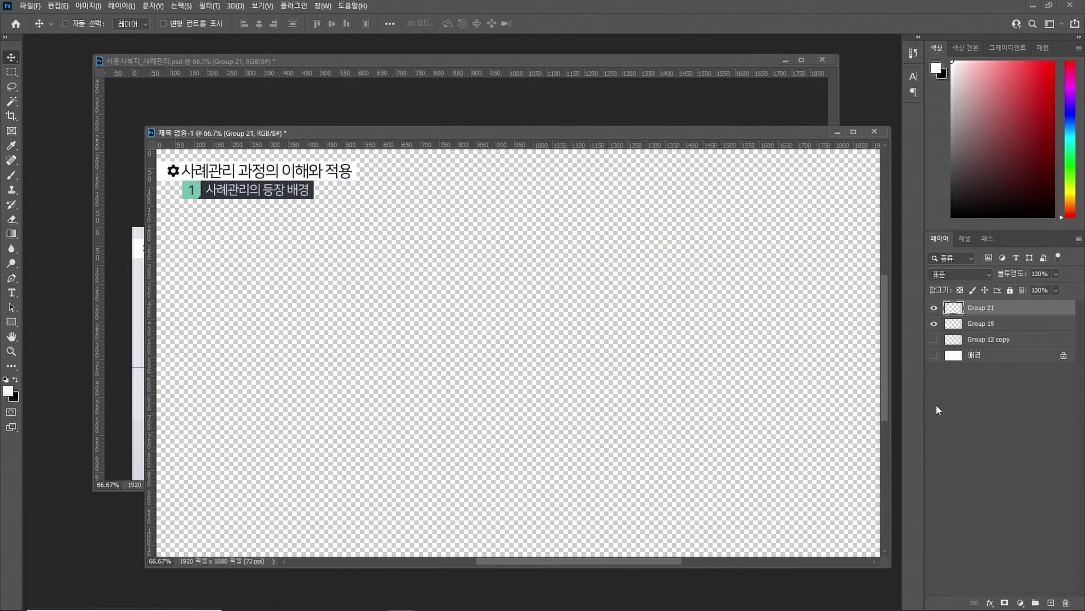
Revert the untitled document to its opening history snapshot and close the history list
left_click(914, 53)
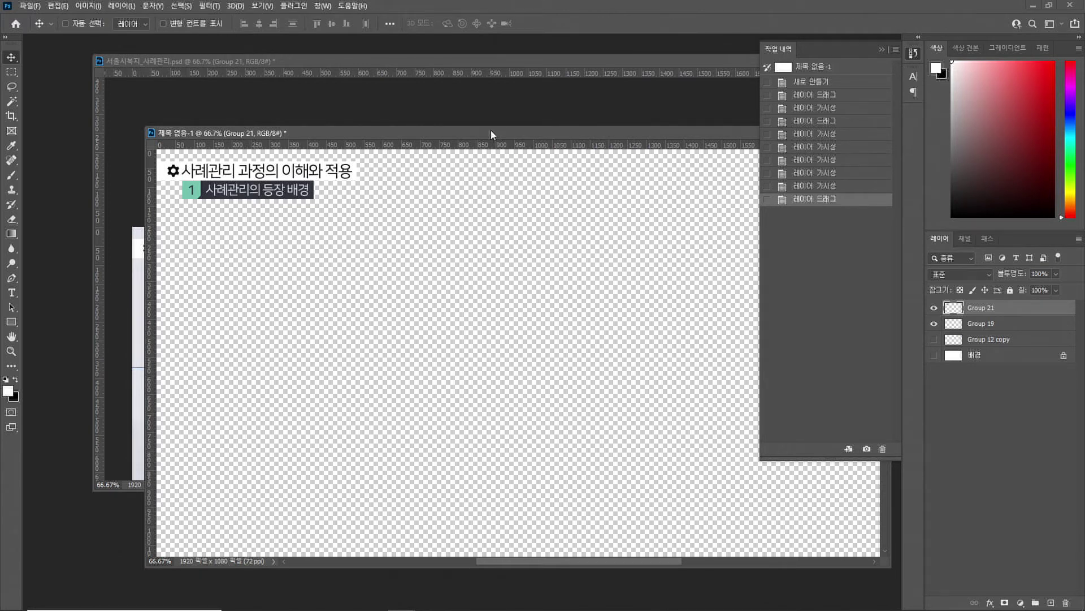
left_click(846, 69)
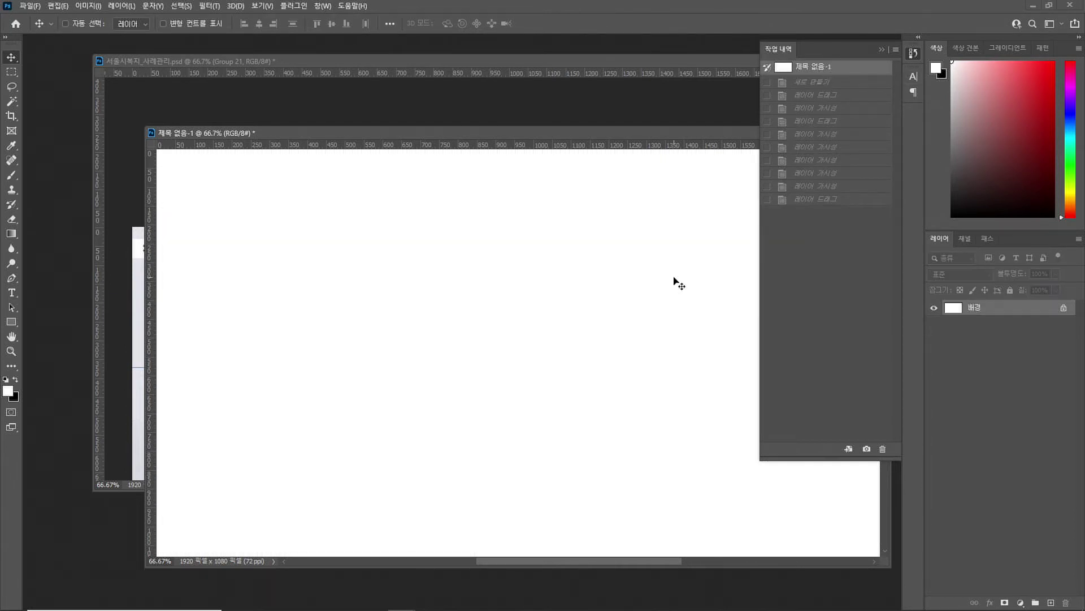
left_click(307, 91)
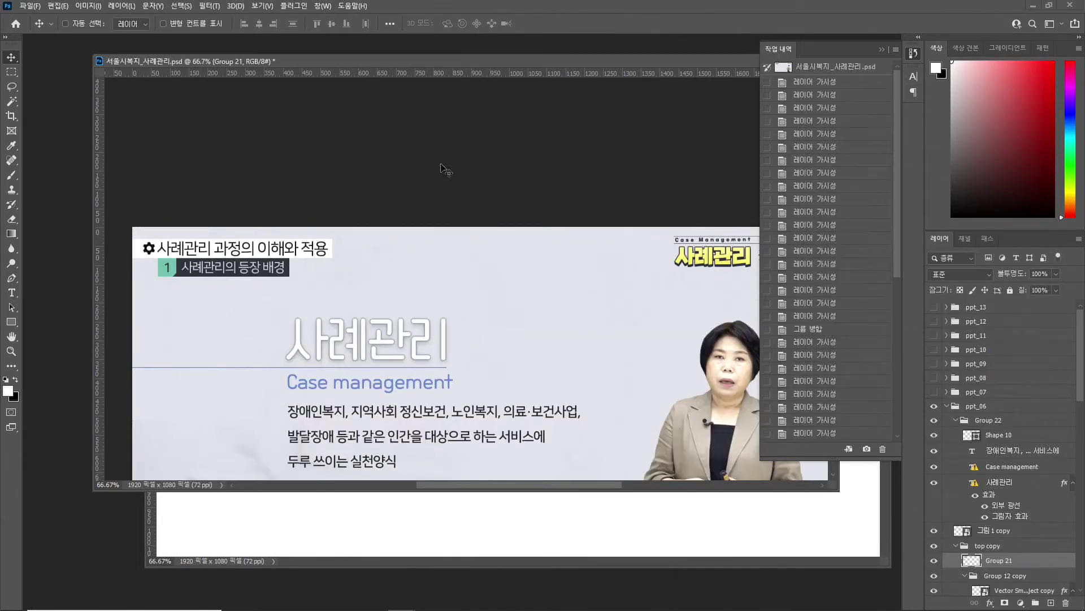
left_click(880, 50)
left_click(865, 205)
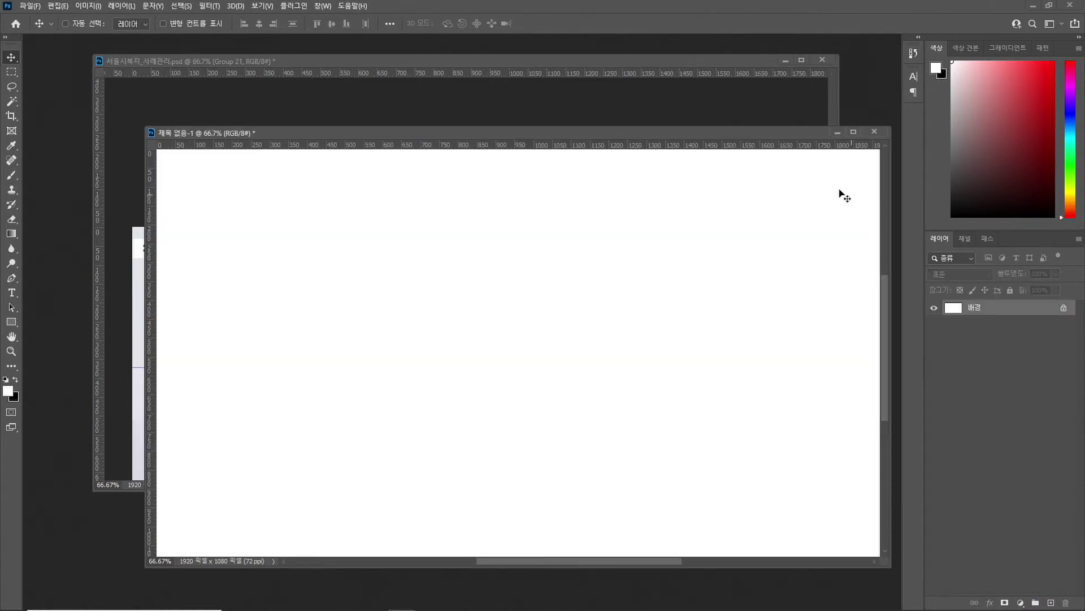
Switch to the 서울시복지_사례관리 design and hide ppt_06, ppt_05_간지 and ppt_04, leaving only the ppt_03_학습목표 group shown
key("ctrl+Tab")
left_click(5, 337)
left_click_drag(317, 406, 285, 261)
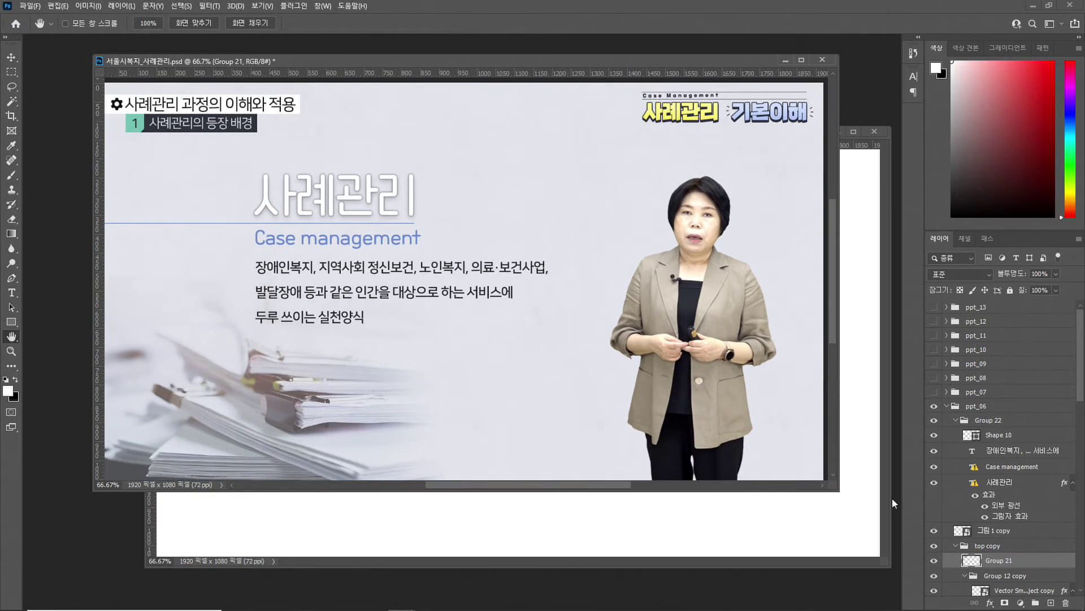
left_click(946, 406)
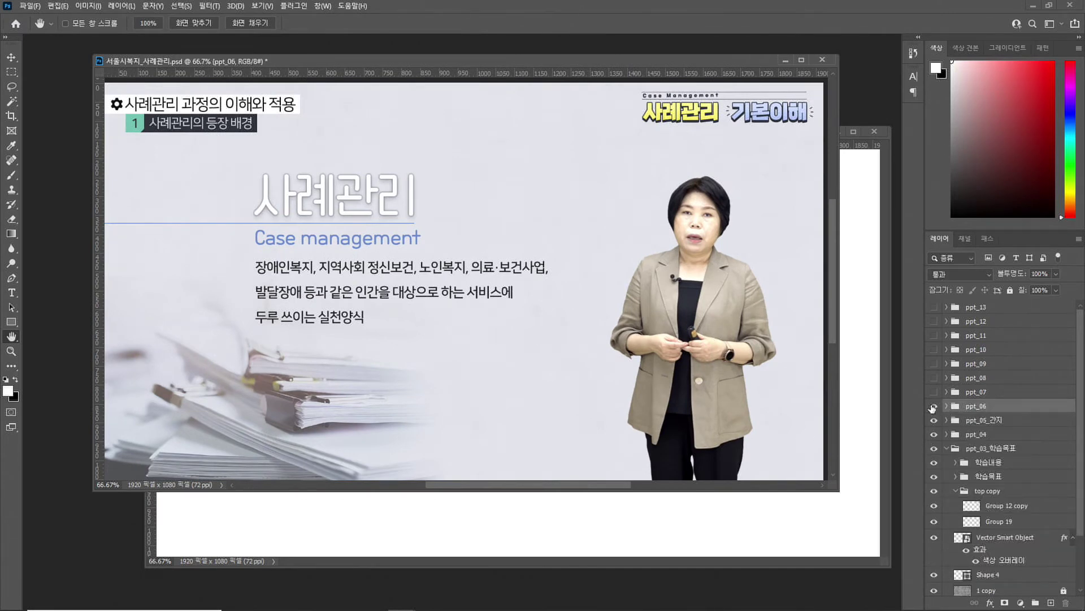
left_click(933, 406)
left_click(934, 420)
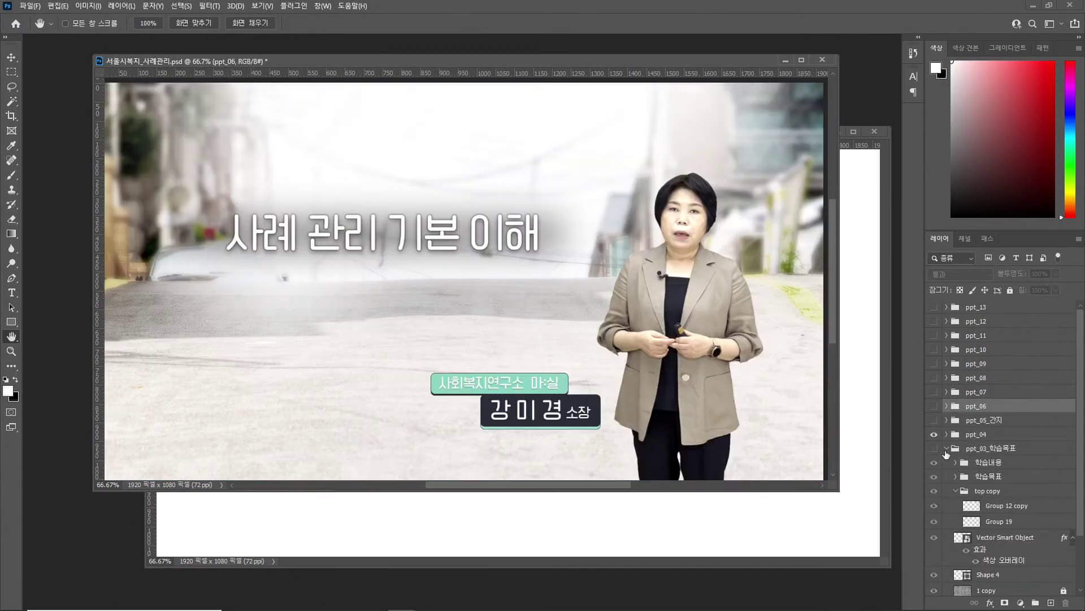
left_click(947, 448)
left_click(934, 434)
left_click(934, 448)
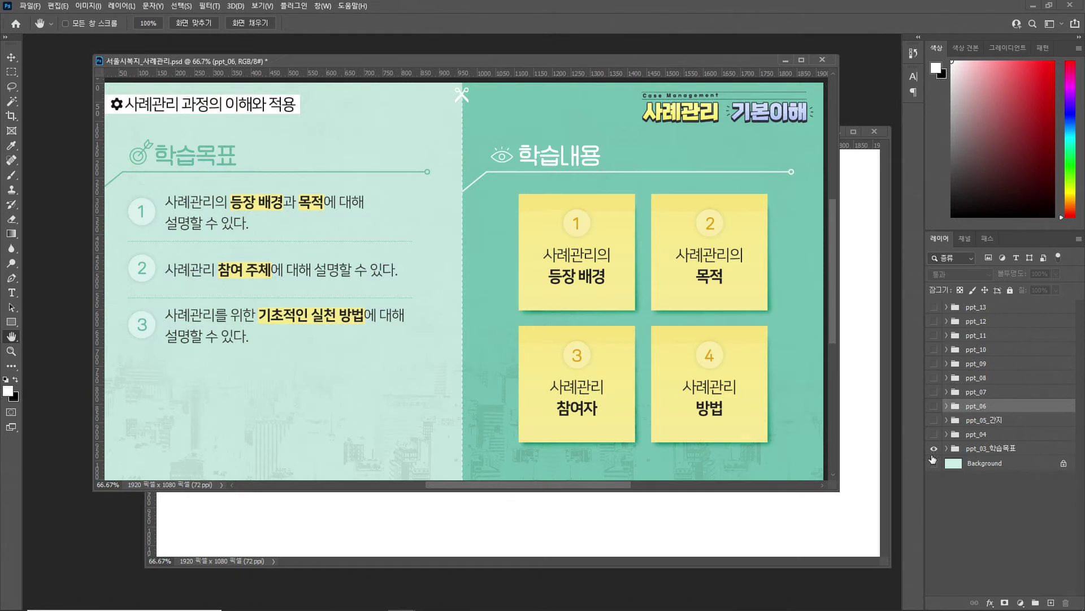
Expand the ppt_03_학습목표 group and toggle its 학습내용 and 학습목표 subgroups to check their contents
left_click(947, 453)
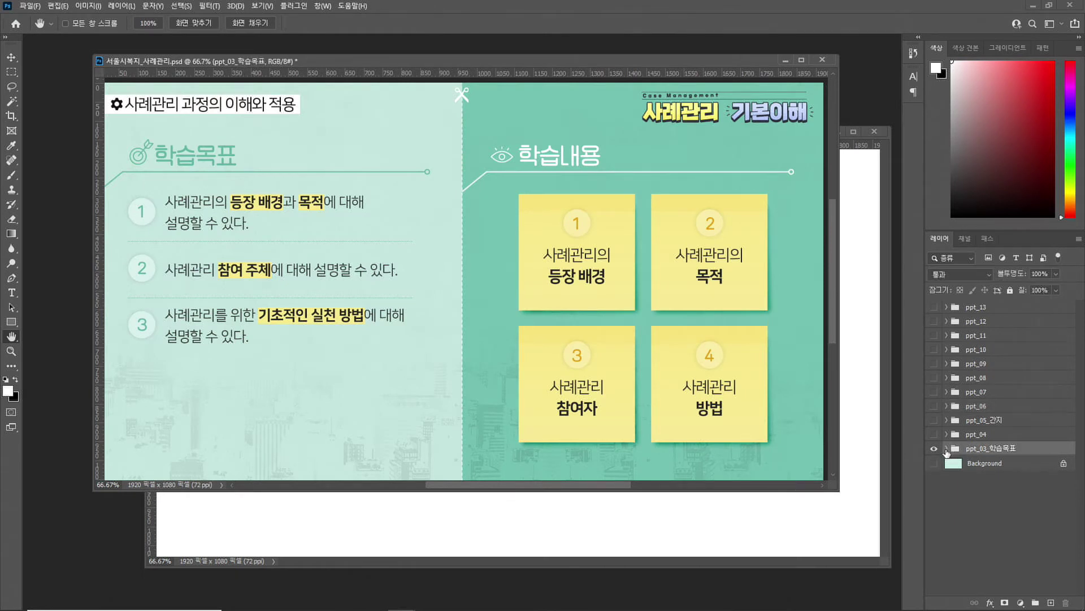
left_click(947, 450)
scroll(978, 475, "down", 2)
left_click(933, 396)
left_click(933, 396)
left_click(934, 409)
left_click(934, 410)
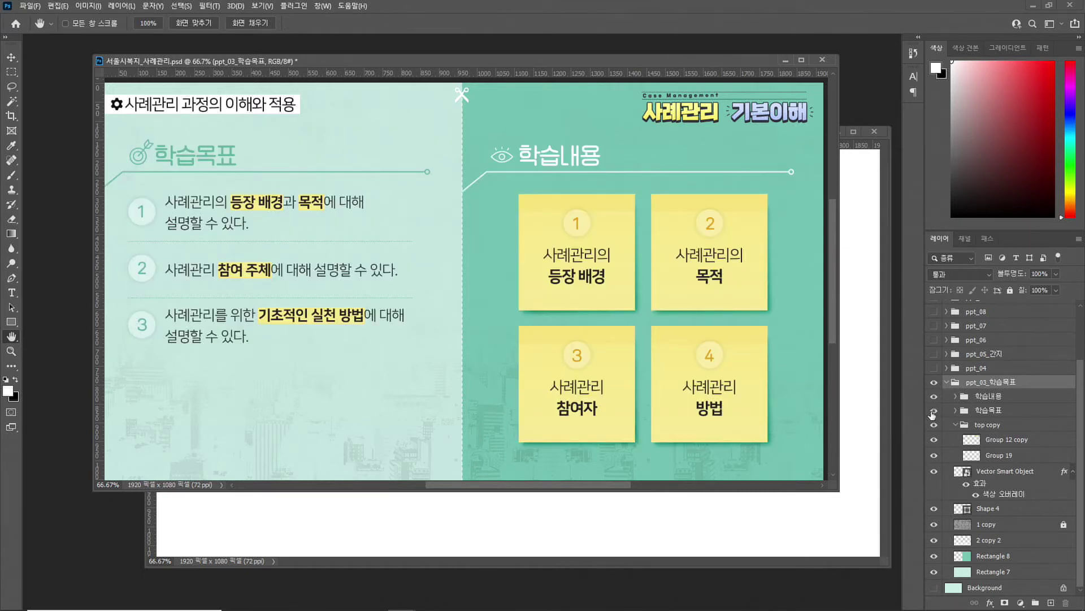
Delete the top copy group from ppt_03_학습목표 to remove the headings from the slide
left_click(956, 425)
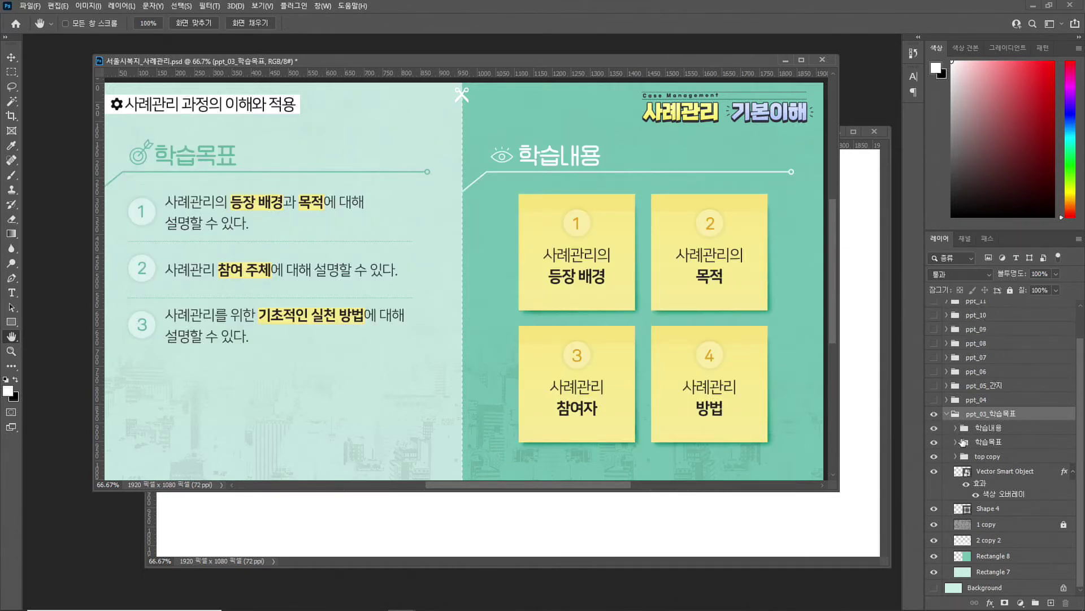
left_click(981, 458)
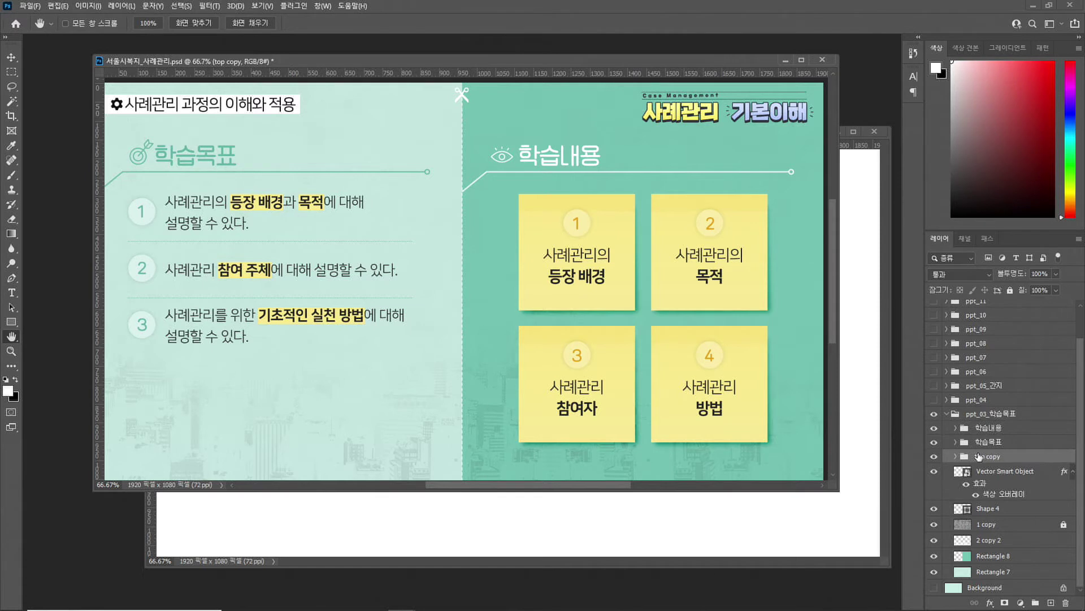
key("Delete")
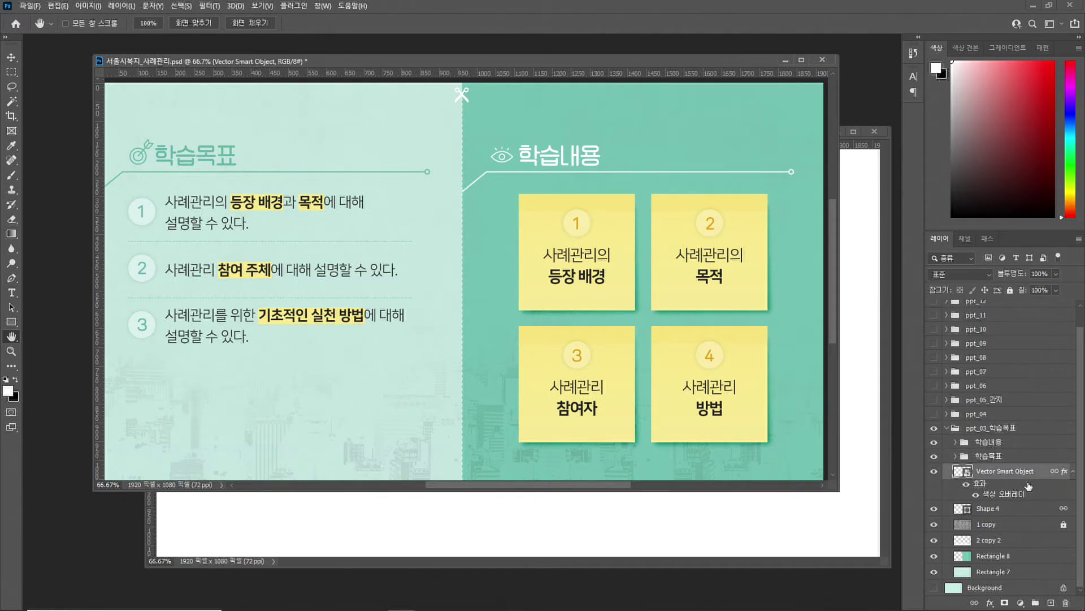
Toggle the Vector Smart Object layer in ppt_03_학습목표 and select it together with Shape 4 to check what they hold
left_click(932, 473)
left_click(932, 473)
left_click(987, 510)
left_click(987, 473, "shift")
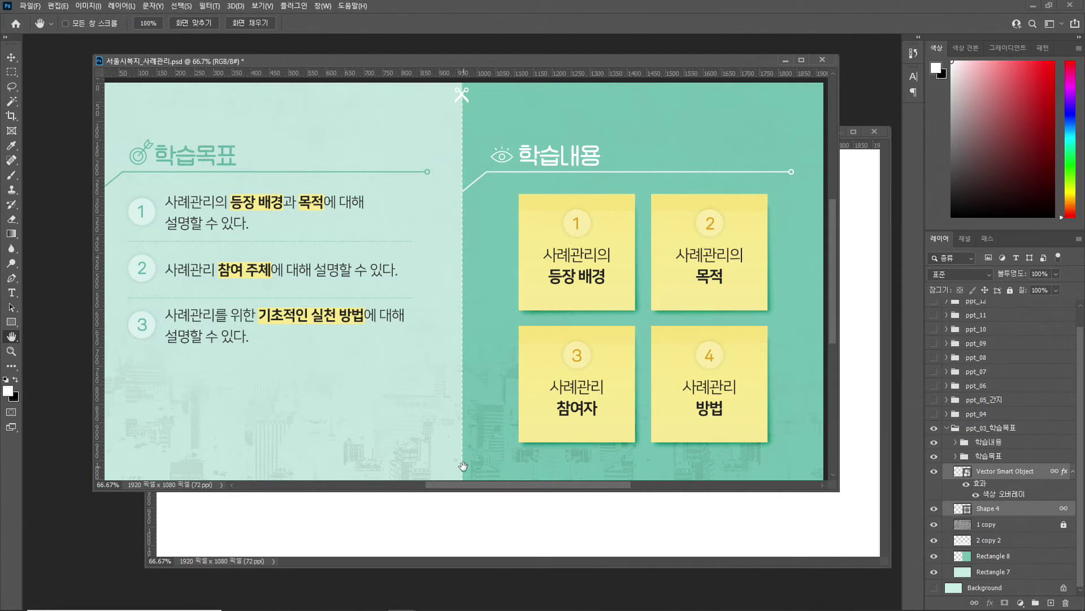
left_click(1012, 473)
left_click(935, 471)
left_click(934, 472)
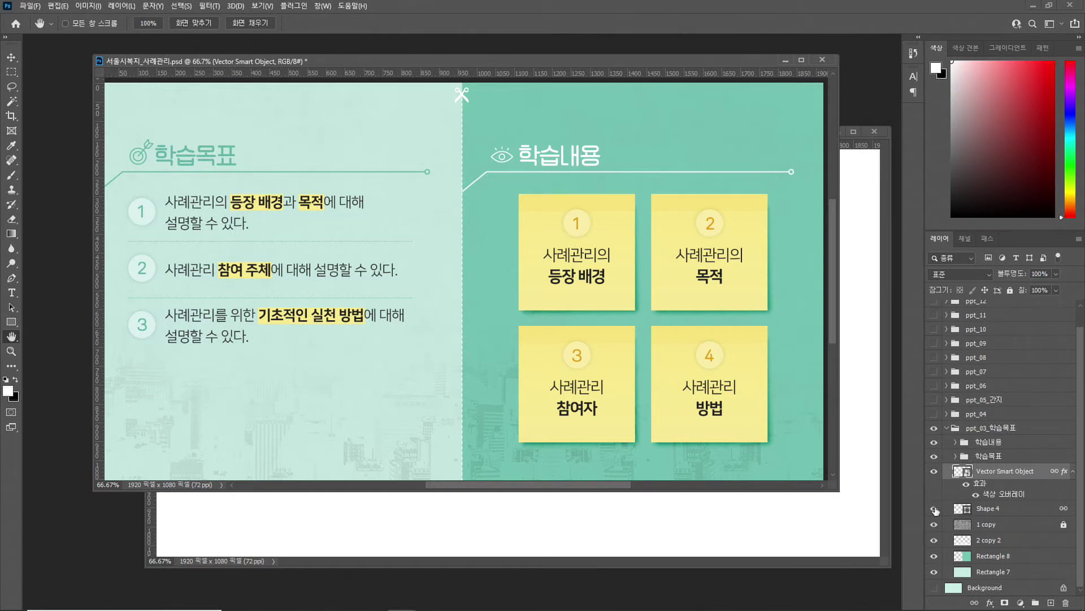
Check the colour overlay on the Vector Smart Object layer and rasterize its layer style
right_click(1012, 471)
key("Escape")
left_click(975, 496)
left_click(975, 494)
left_click(975, 494)
left_click(976, 494)
right_click(1013, 471)
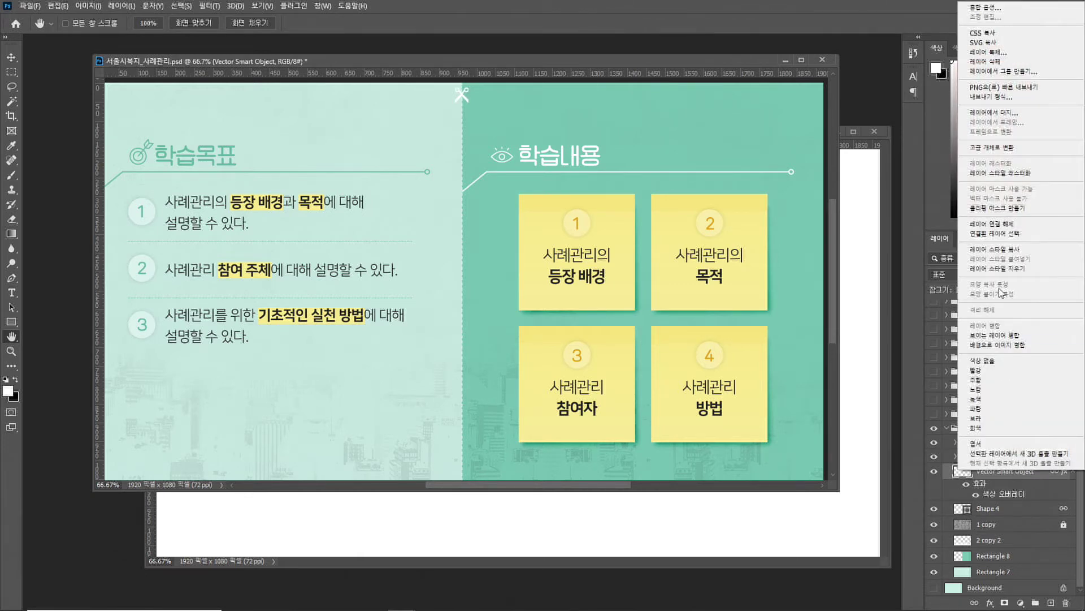
left_click(1032, 175)
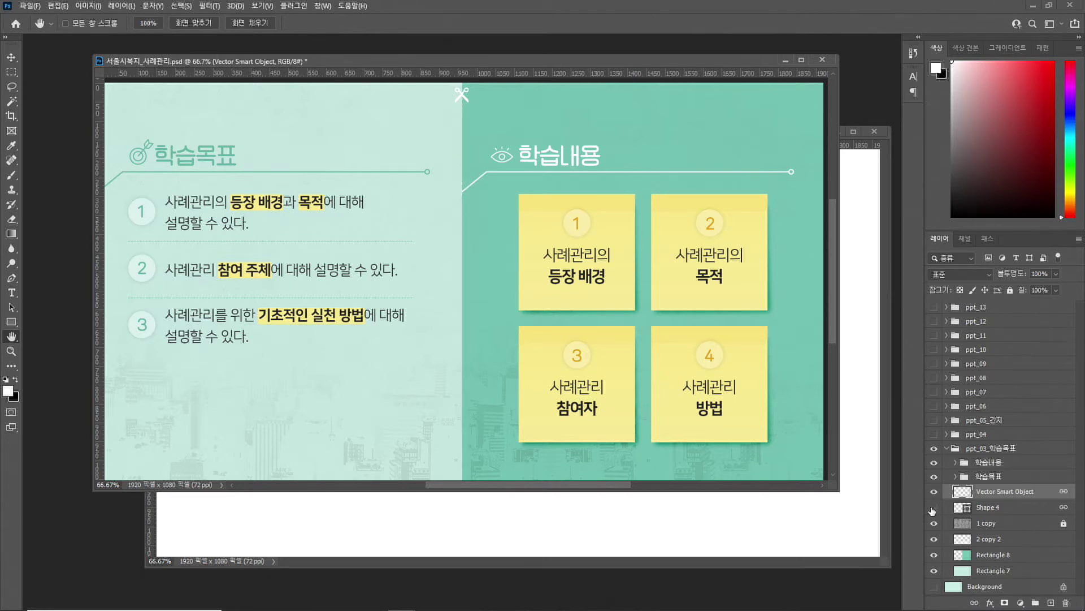
Unlock the 1 copy layer in the ppt_03_학습목표 group
scroll(933, 511, "down", 3)
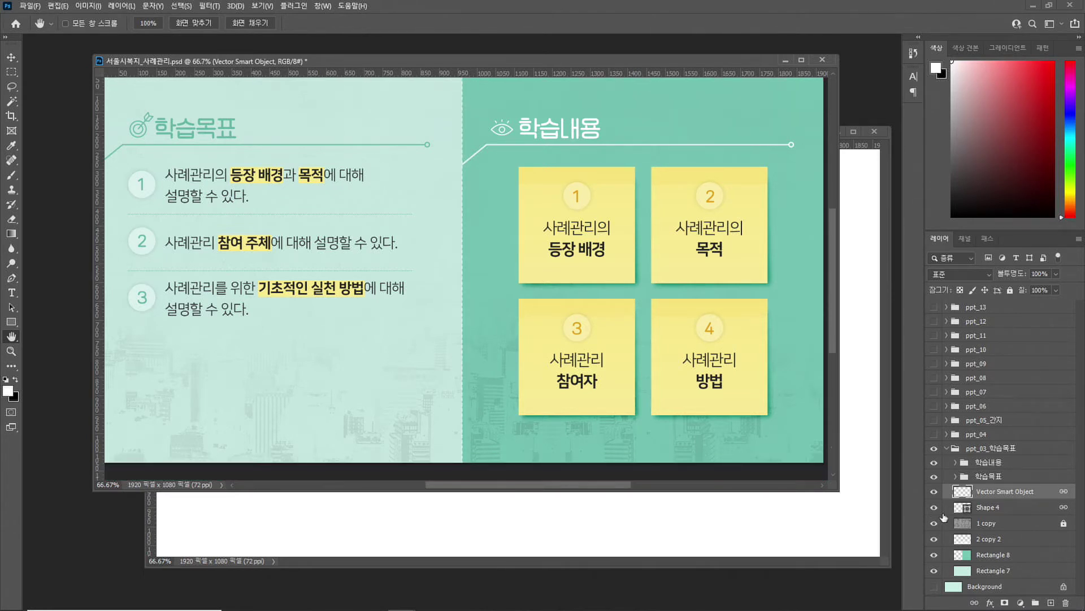
scroll(1014, 539, "down", 4)
scroll(1011, 539, "up", 3)
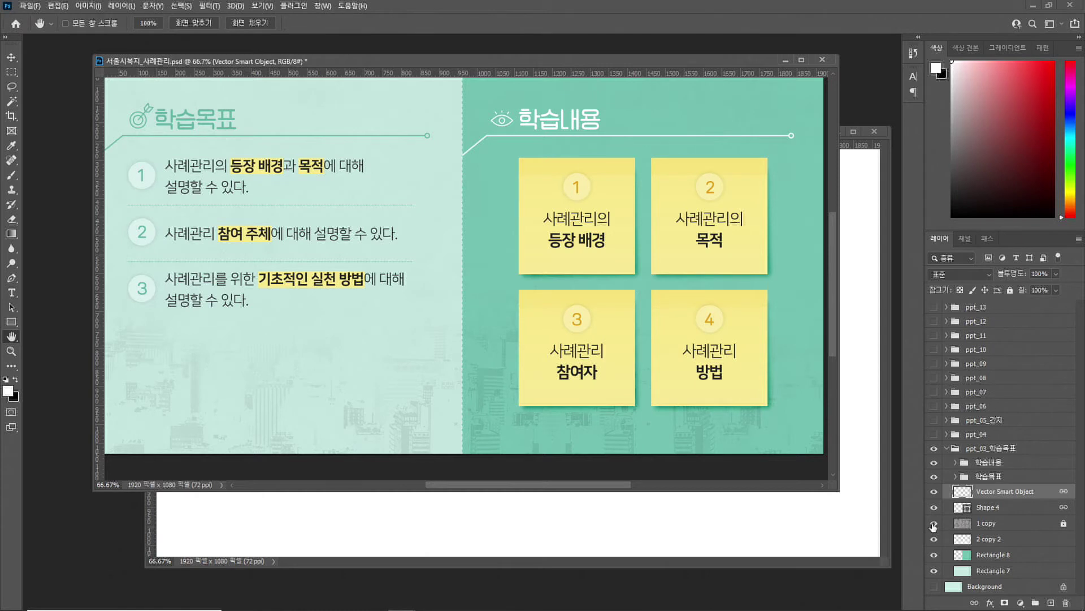
left_click(933, 524)
left_click(994, 525)
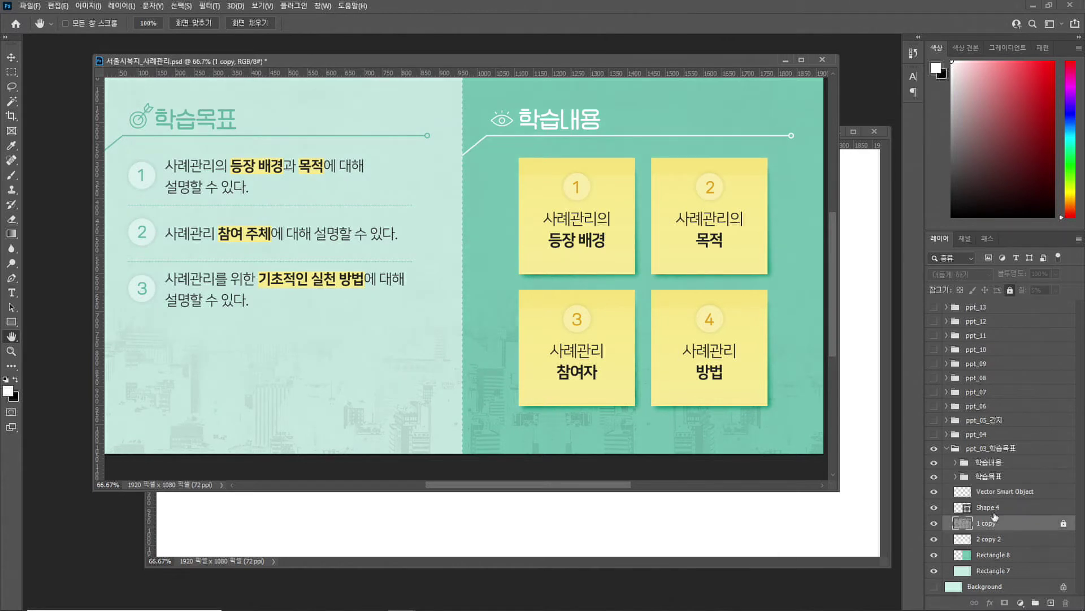
left_click(1010, 290)
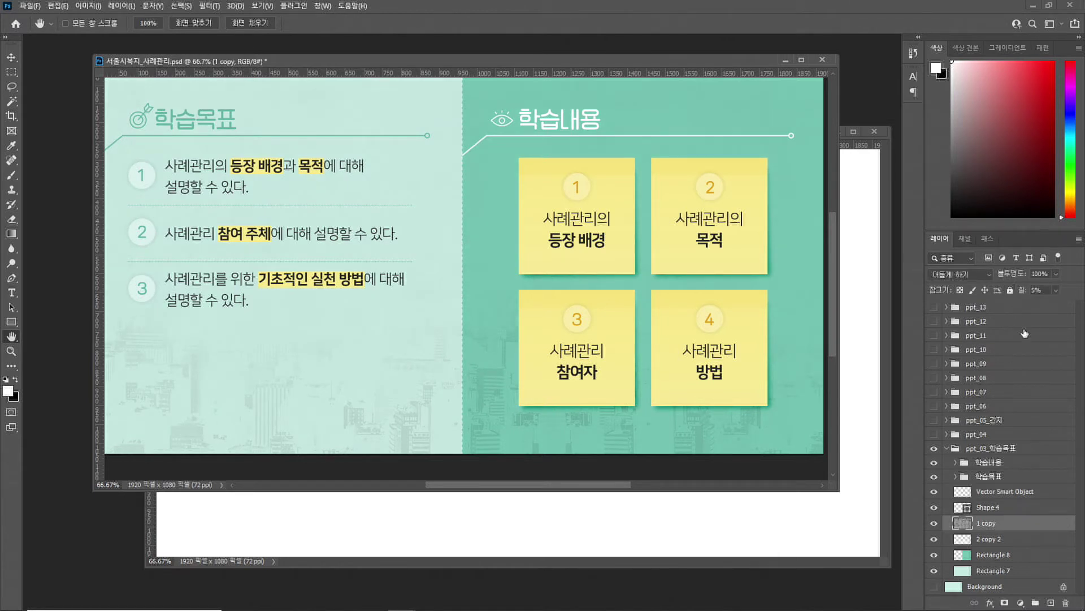
Toggle the 2 copy 2 and Rectangle 8 layers to see which part of the background each one forms
left_click(933, 539)
left_click(933, 540)
left_click(932, 540)
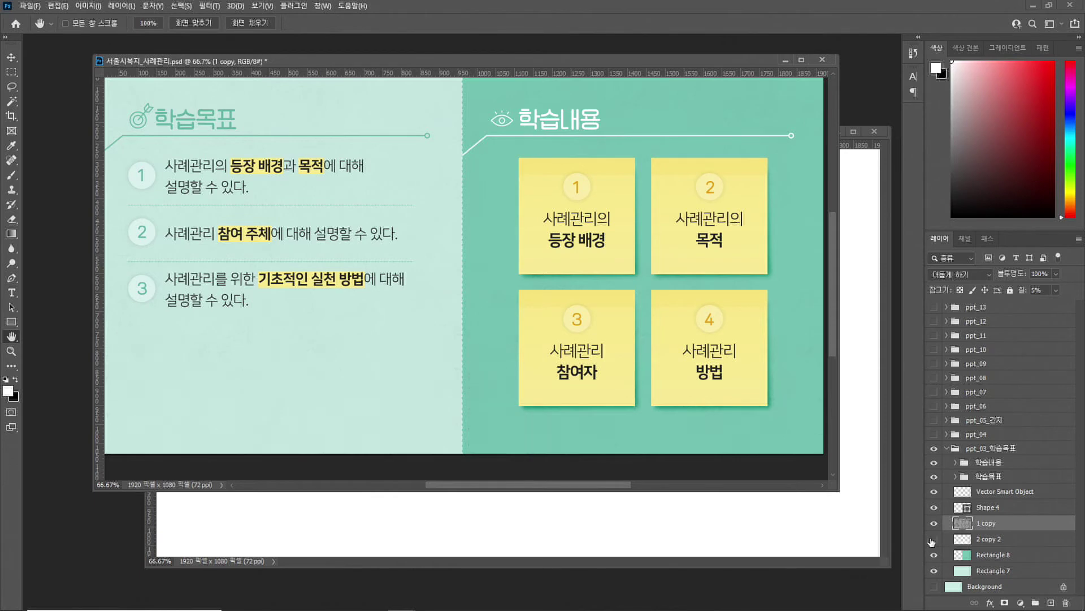
left_click(932, 540)
left_click(934, 556)
left_click(934, 557)
left_click(934, 556)
left_click(934, 556)
Toggle Rectangle 7 with and without Rectangle 8 to compare the two background colour areas
left_click(934, 571)
left_click(934, 571)
left_click(934, 571)
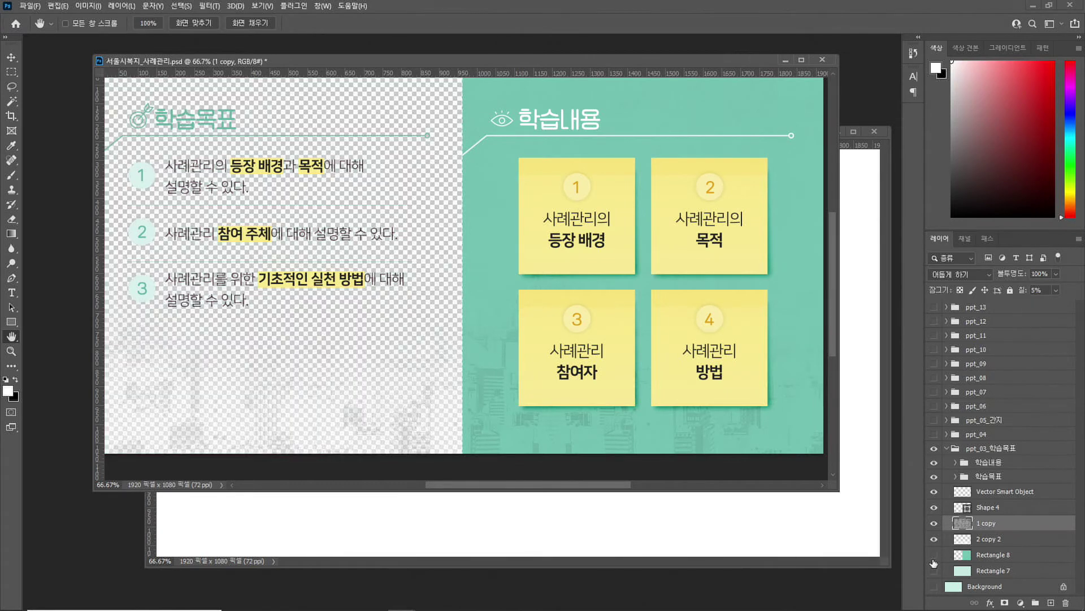
left_click(934, 555)
left_click(934, 571)
left_click(933, 573)
left_click(934, 572)
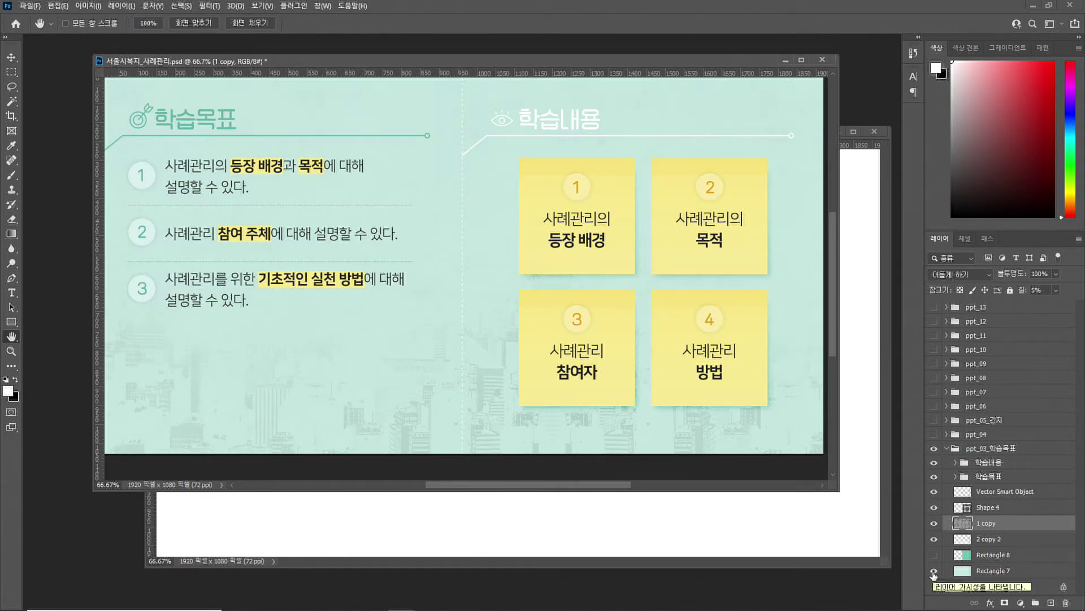
Go through Rectangle 7 and the 2 copy 2 layer, then show and select Rectangle 8
left_click(984, 571)
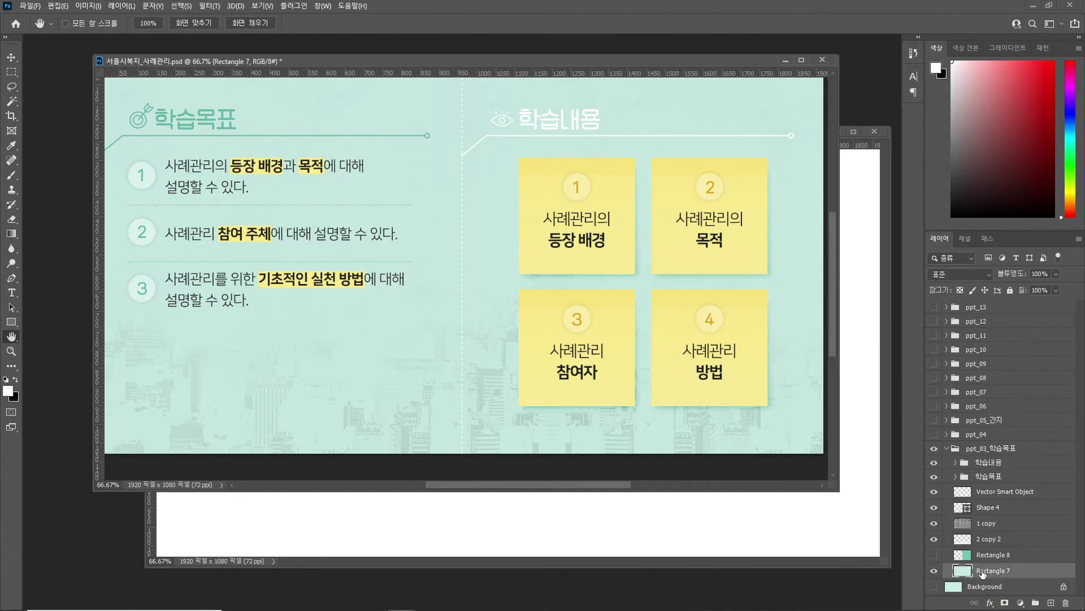
left_click(933, 538)
left_click(934, 538)
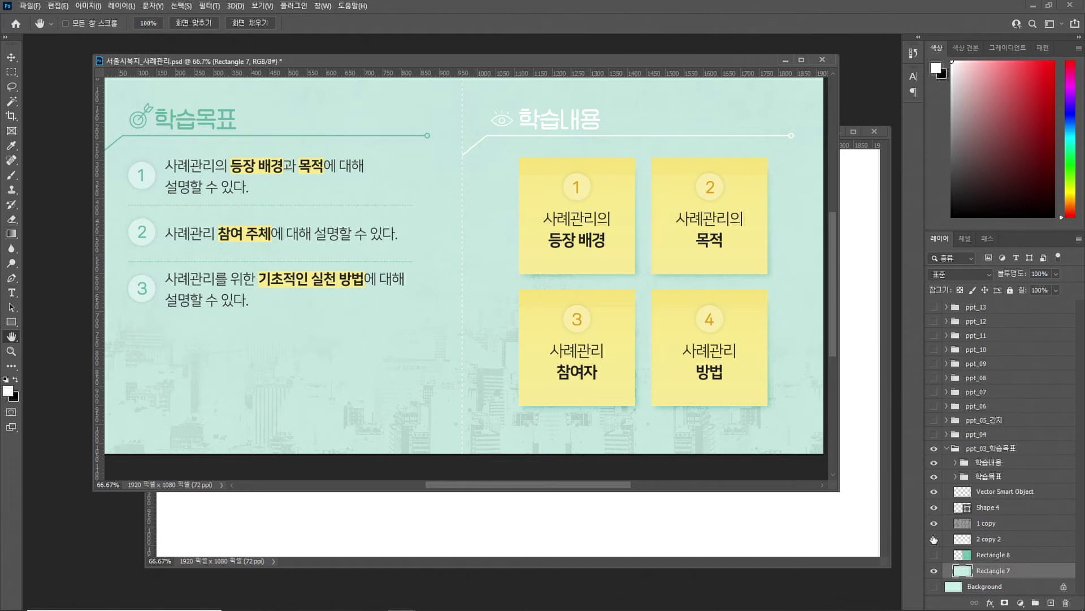
left_click(995, 542)
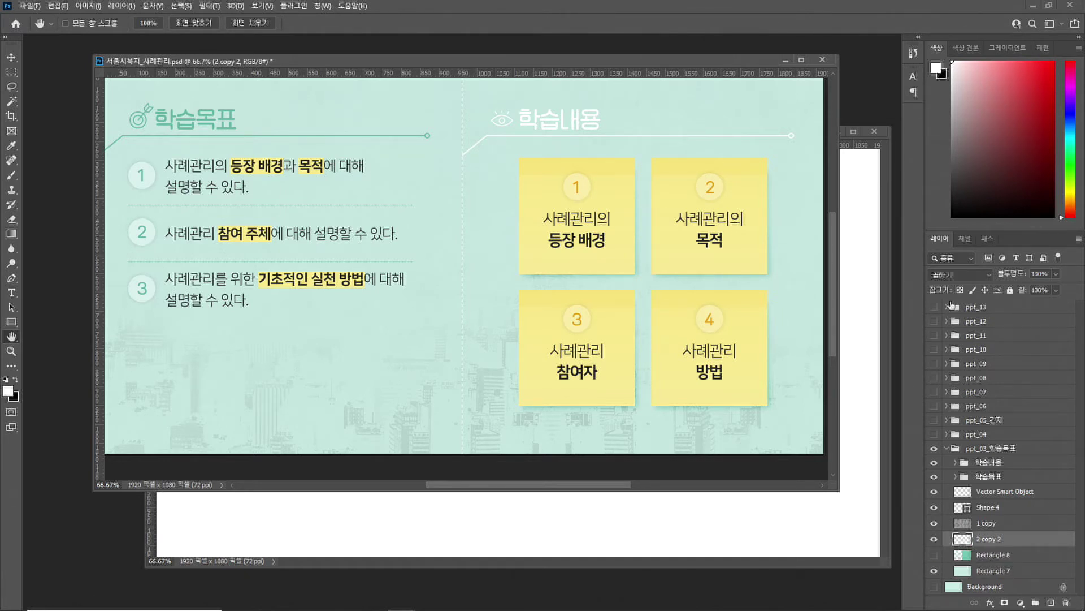
left_click(934, 554)
mouse_move(995, 557)
left_mouse_down()
mouse_move(1005, 557)
mouse_move(1008, 535)
mouse_move(1001, 558)
left_mouse_up()
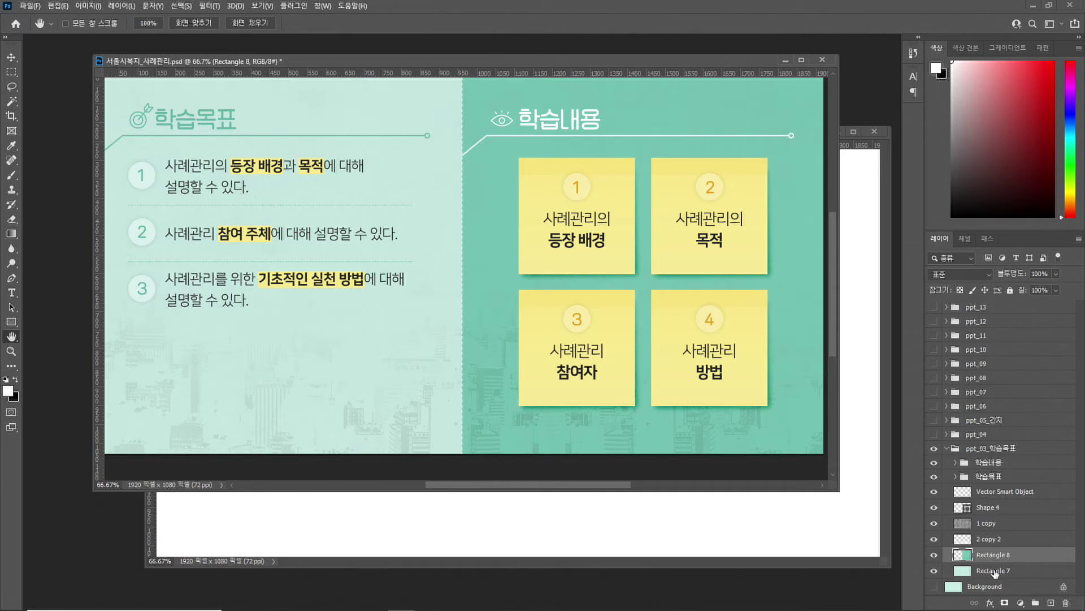
Hide Rectangle 8, 학습내용, 학습목표, Vector Smart Object and Shape 4 to inspect the 1 copy texture over the base background
left_click(934, 554)
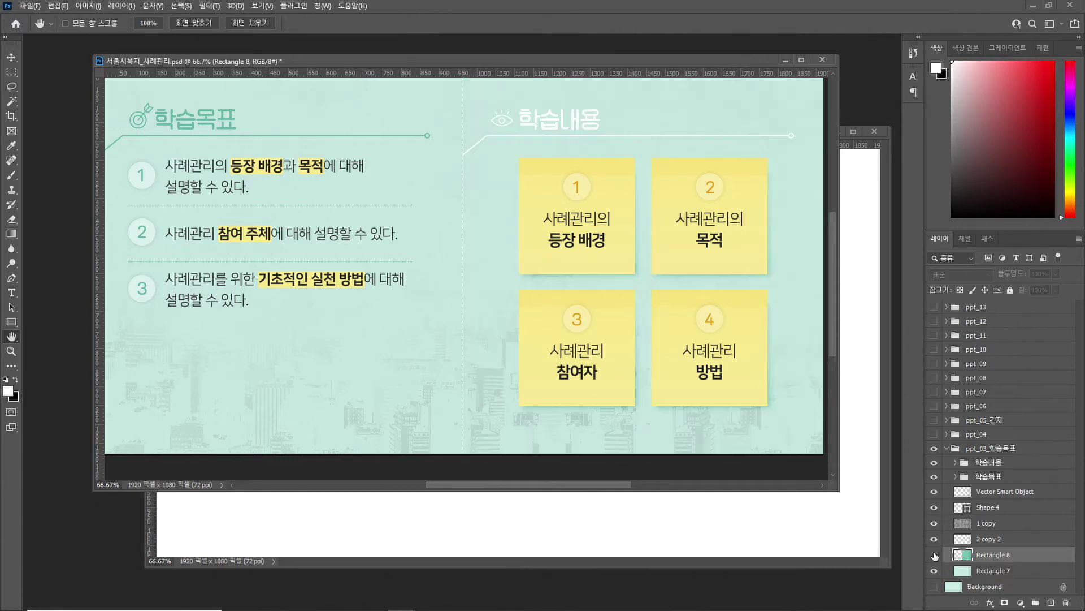
left_click(934, 462)
left_click(934, 491)
left_click(933, 507)
left_click(934, 476)
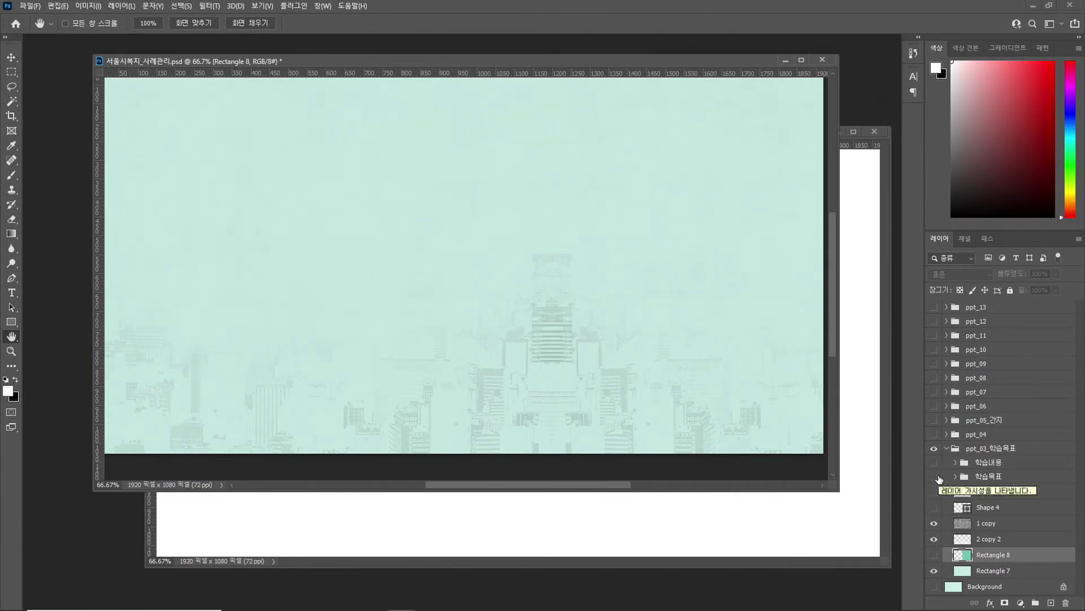
left_click(988, 524)
left_click(934, 524)
left_click(934, 525)
Try to merge the 1 copy and 2 copy 2 layers into one, and undo the merge
left_click(992, 543)
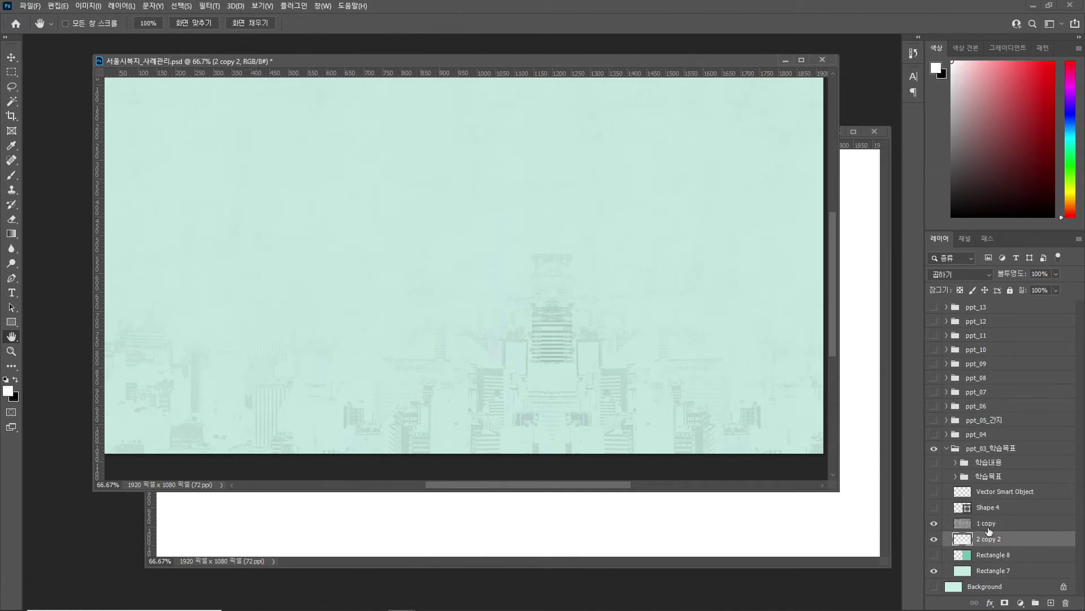
left_click(988, 528, "shift")
key("ctrl+e")
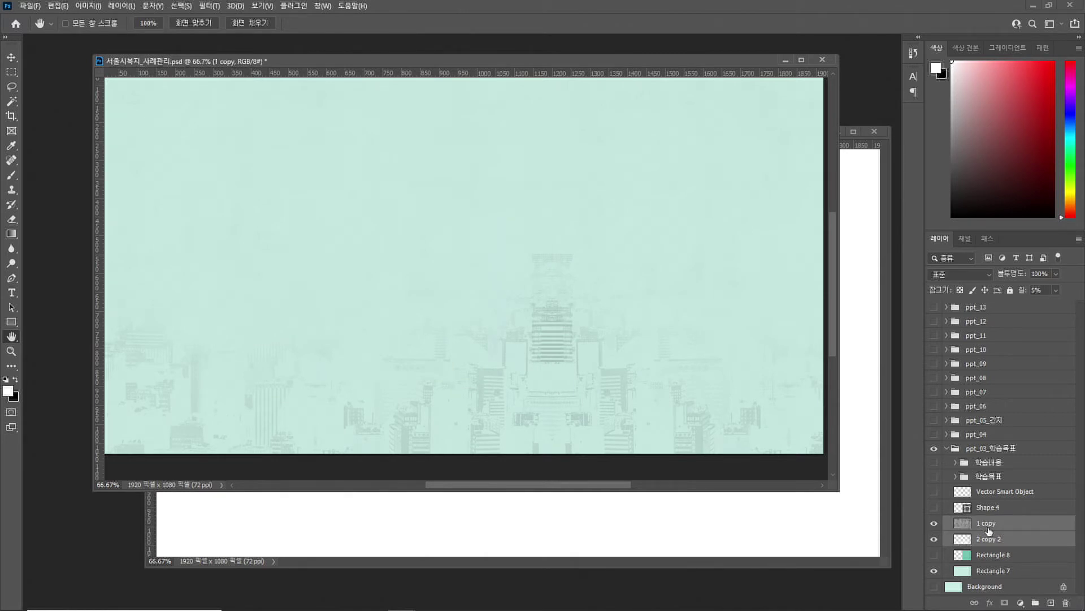
key("ctrl+z")
left_click(988, 529)
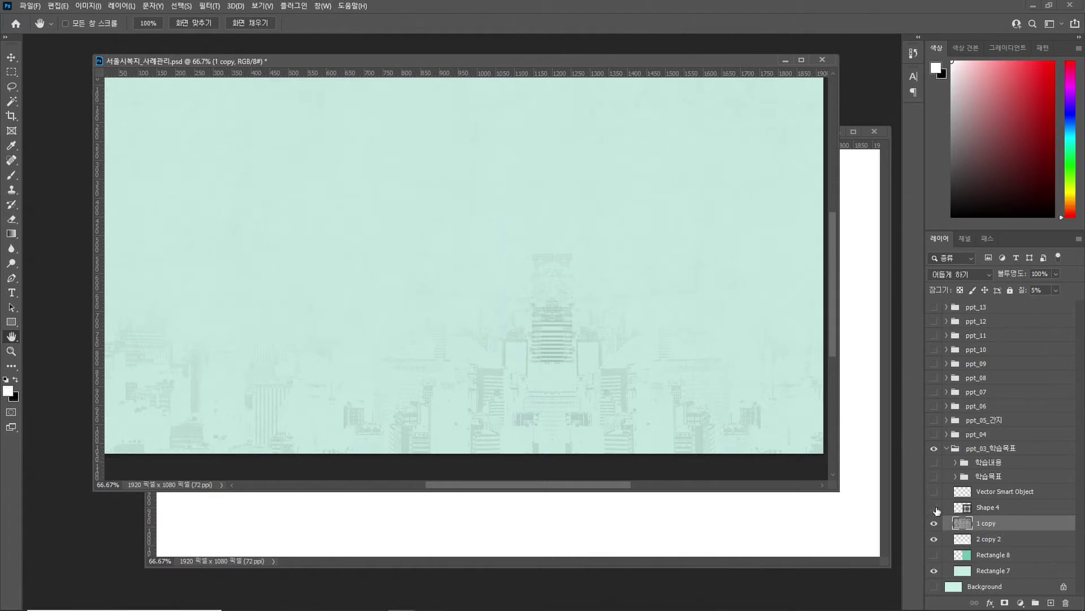
Show the 학습목표 group, Rectangle 8, Shape 4 and Vector Smart Object again and enlarge the document window to fit the slide
left_click(933, 478)
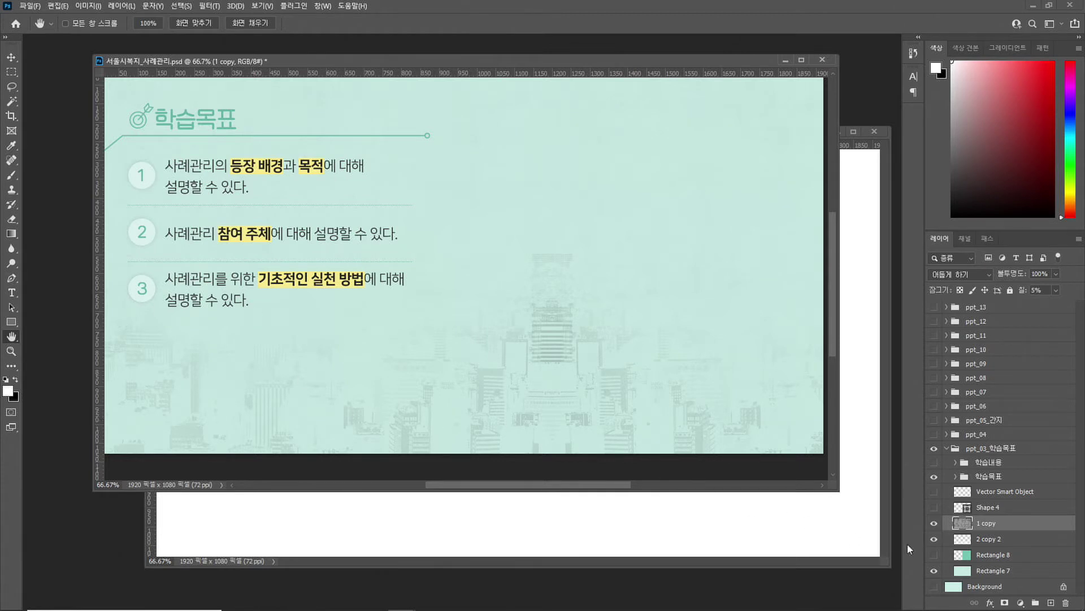
left_click(933, 556)
left_click(974, 557)
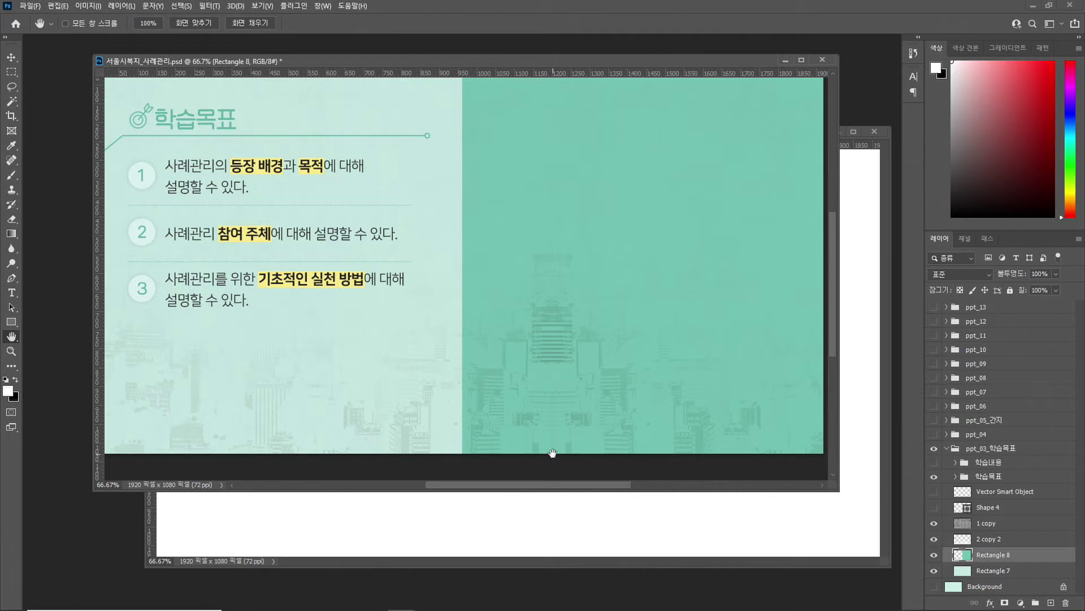
left_click(934, 507)
left_click(934, 492)
left_click_drag(832, 344, 831, 335)
left_click_drag(839, 490, 853, 537)
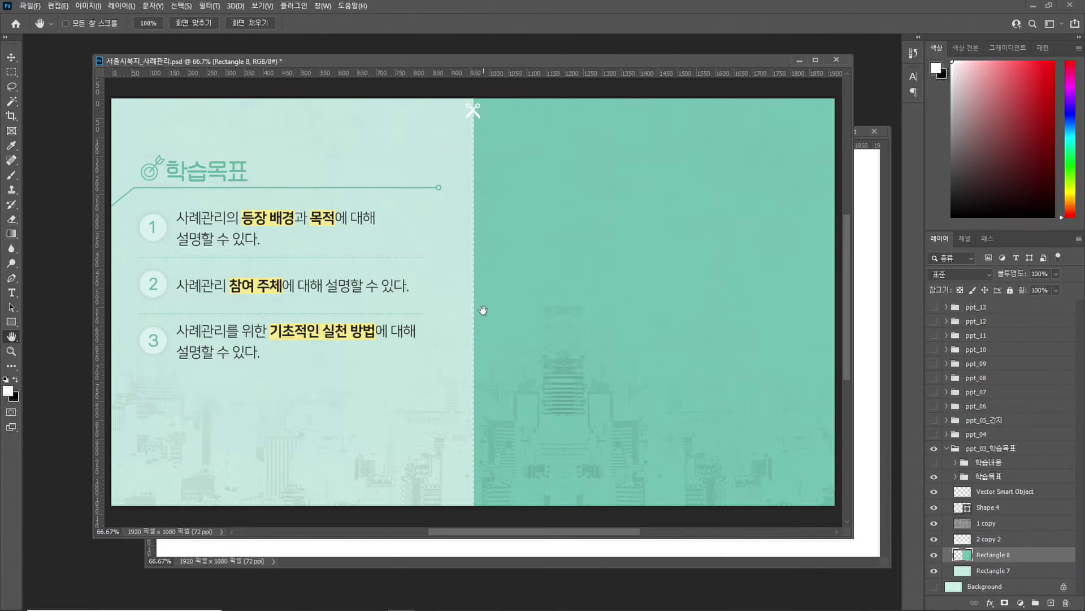
Show the 학습내용 group again and go through Rectangle 8, 2 copy 2, 1 copy and Shape 4
left_click(934, 555)
left_click(934, 555)
left_click(934, 462)
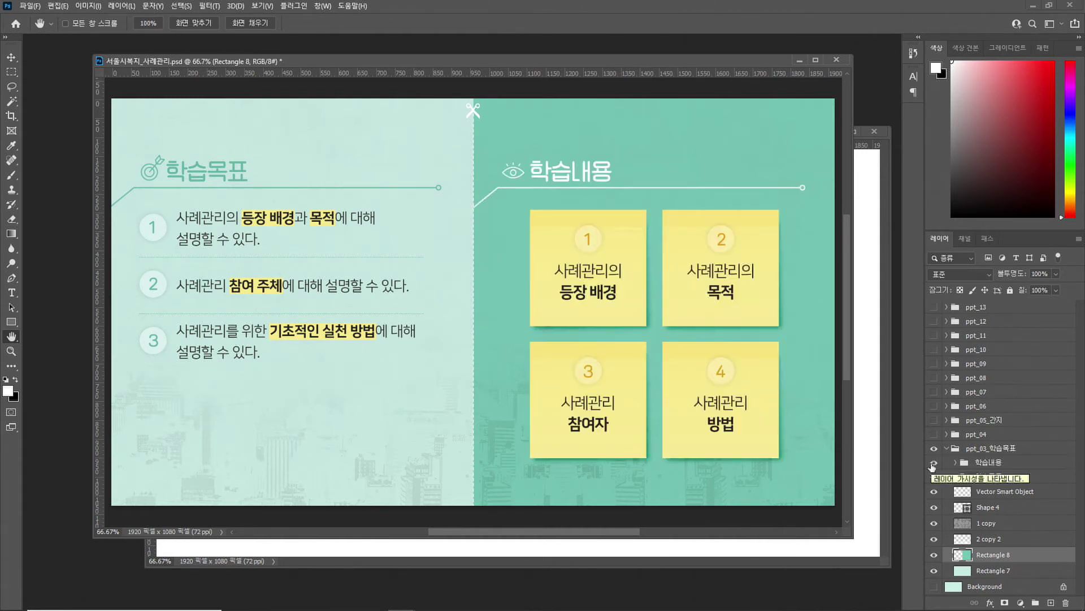
scroll(1030, 547, "down", 1)
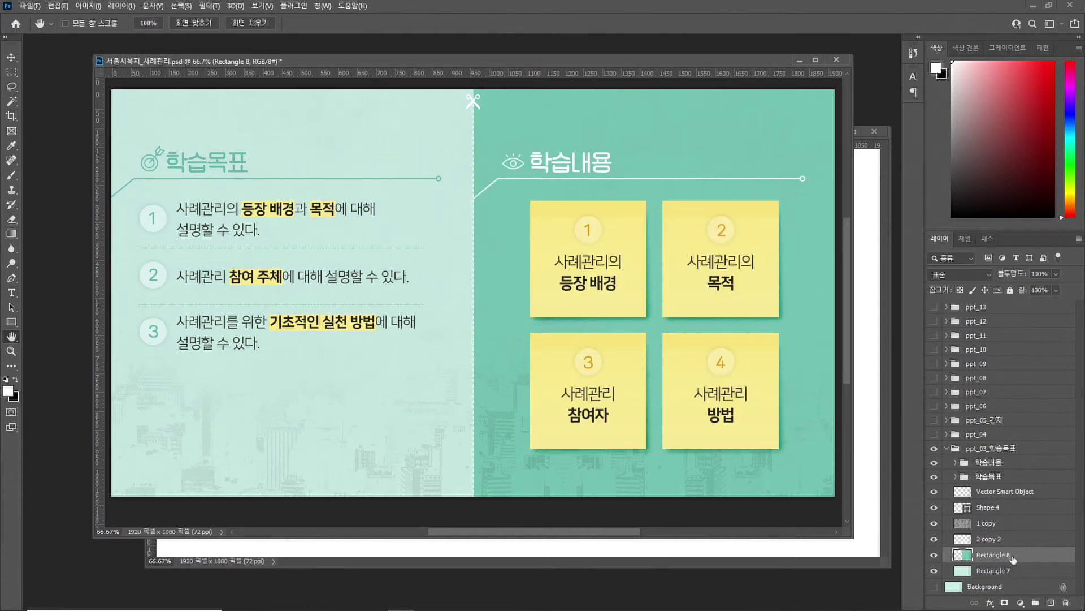
left_click(987, 539)
left_click(985, 522)
left_click(983, 508)
Hide Vector Smart Object and move it with Shape 4 between the 학습내용 and 학습목표 groups
left_click(933, 490)
left_click(995, 491)
left_click(995, 508)
left_click(1000, 495, "shift")
left_click_drag(1000, 493, 1004, 473)
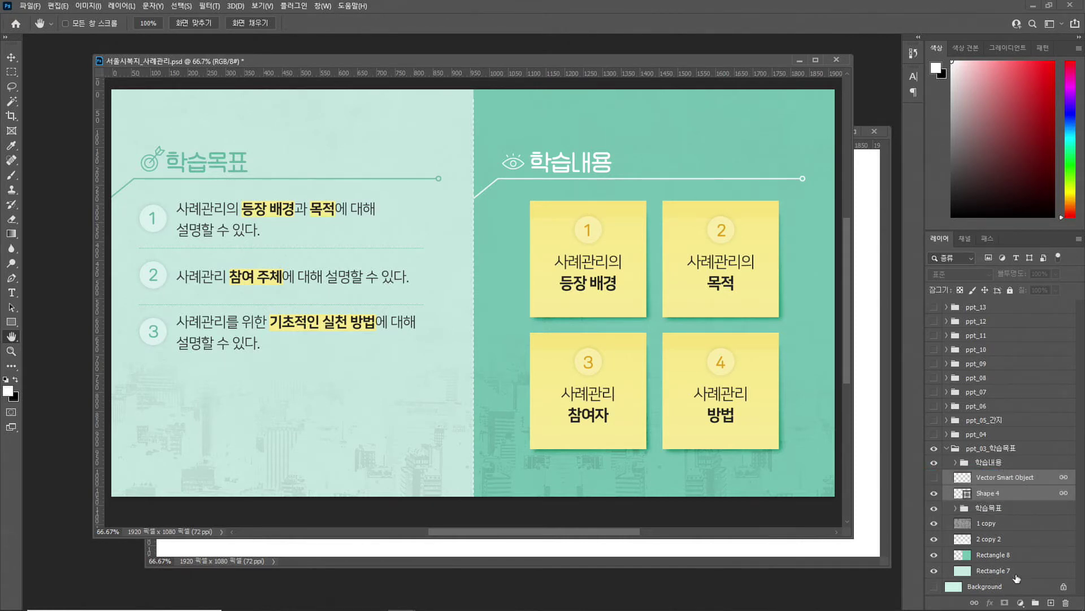
Hide the 학습내용 group and Shape 4, leaving 학습목표 over the background layers, and select Rectangle 7
left_click(945, 463)
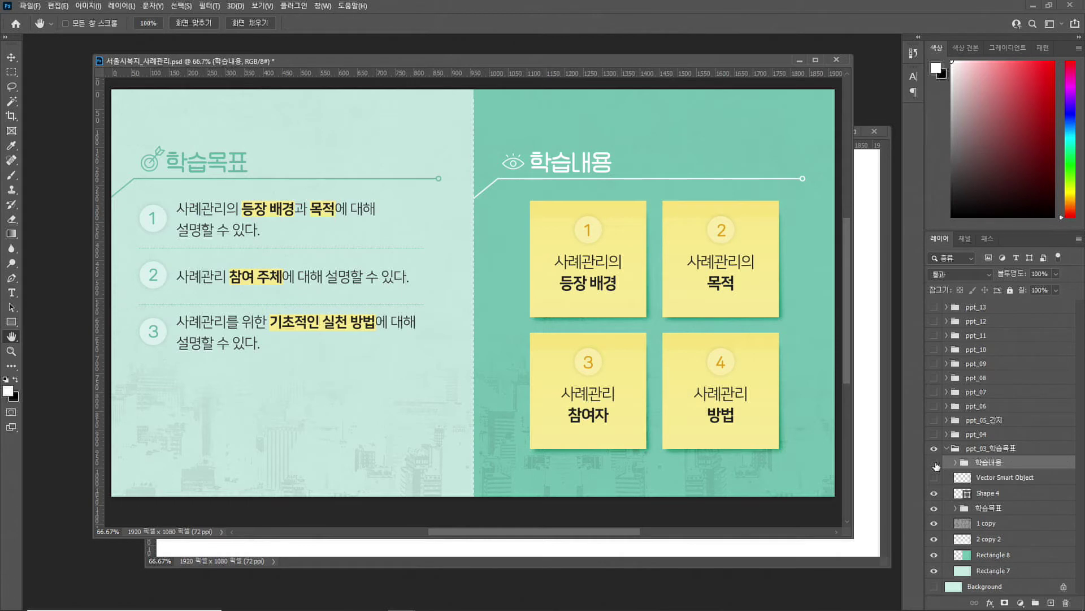
left_click(935, 463)
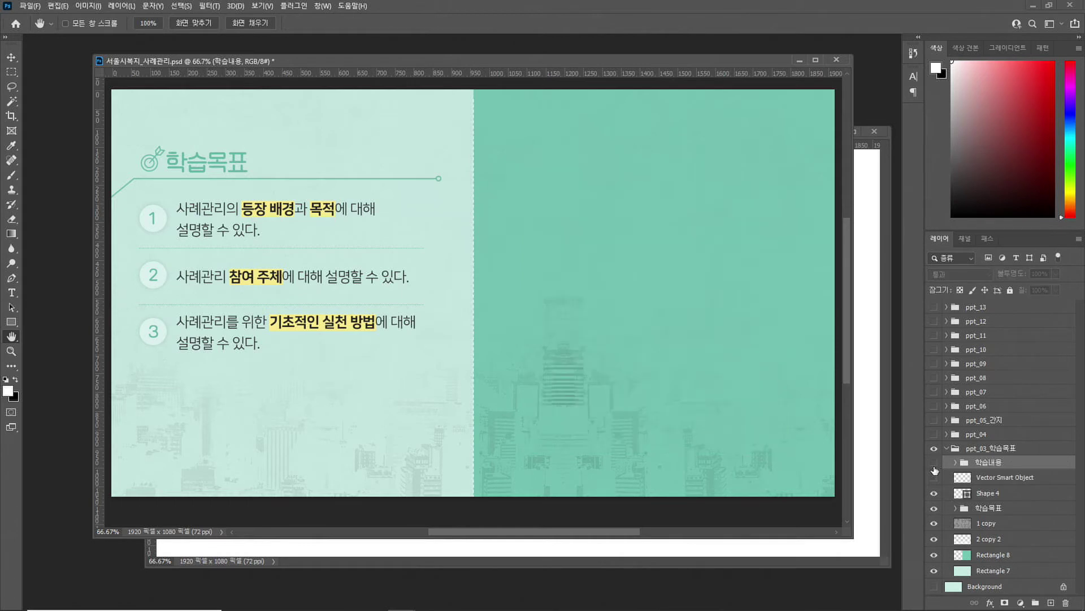
left_click(999, 512)
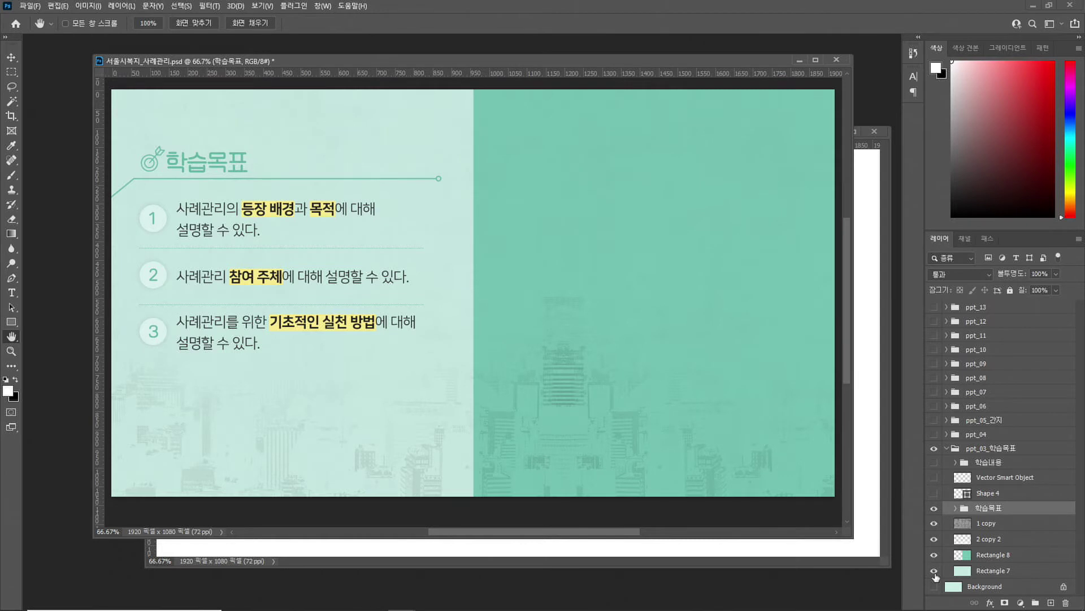
left_click(990, 572)
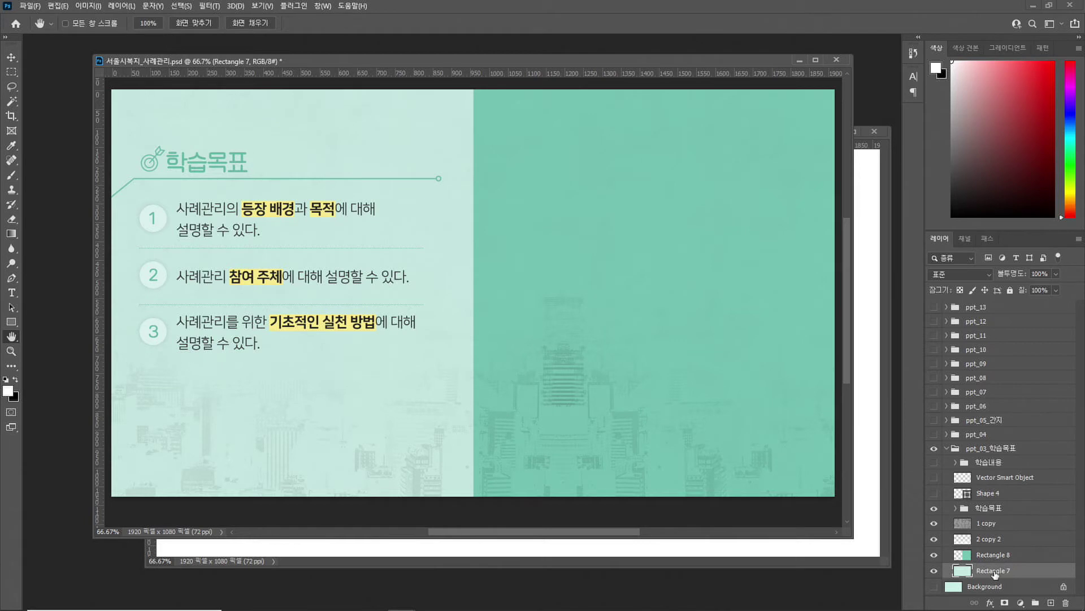
Expand the 학습목표 group, check Group 15 by toggling its visibility, and collapse Group 15
left_click(961, 512)
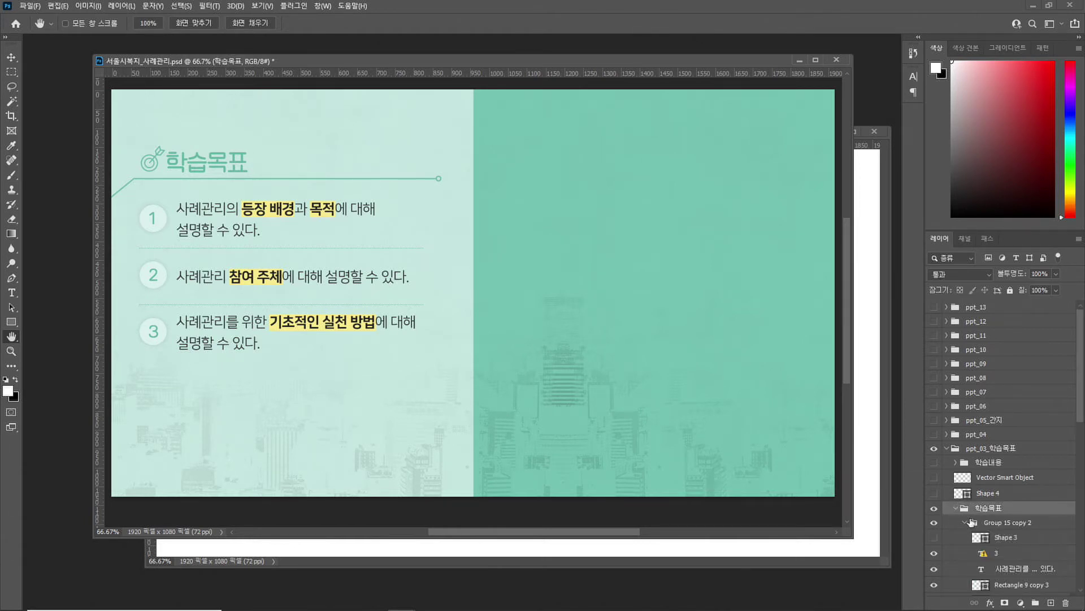
left_click(956, 509)
scroll(971, 500, "down", 3)
scroll(1000, 511, "down", 3)
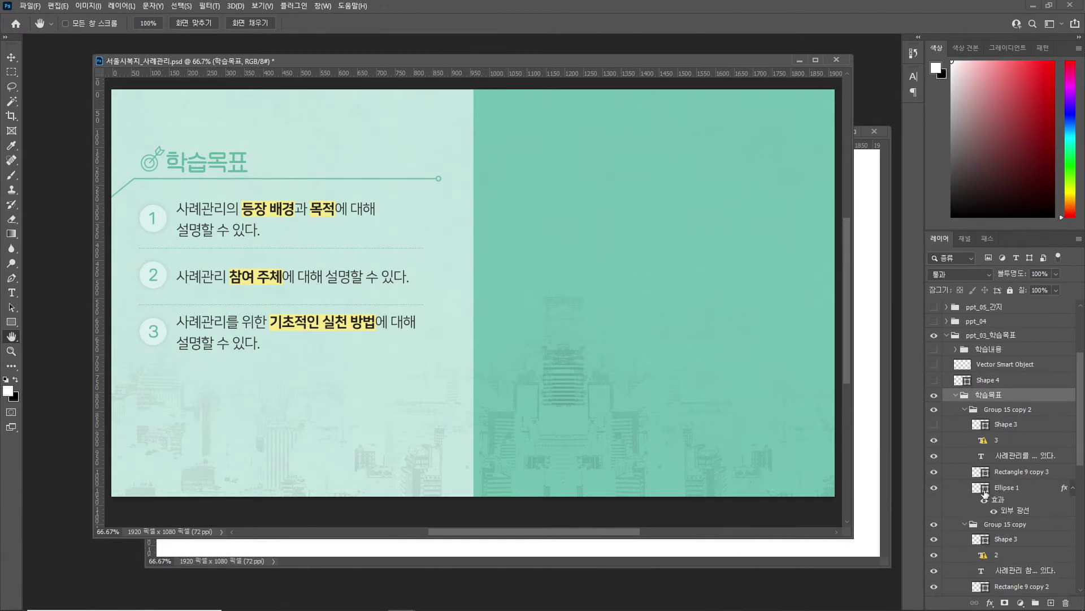
scroll(1017, 505, "down", 6)
scroll(1019, 506, "down", 9)
left_click(934, 428)
left_click(934, 428)
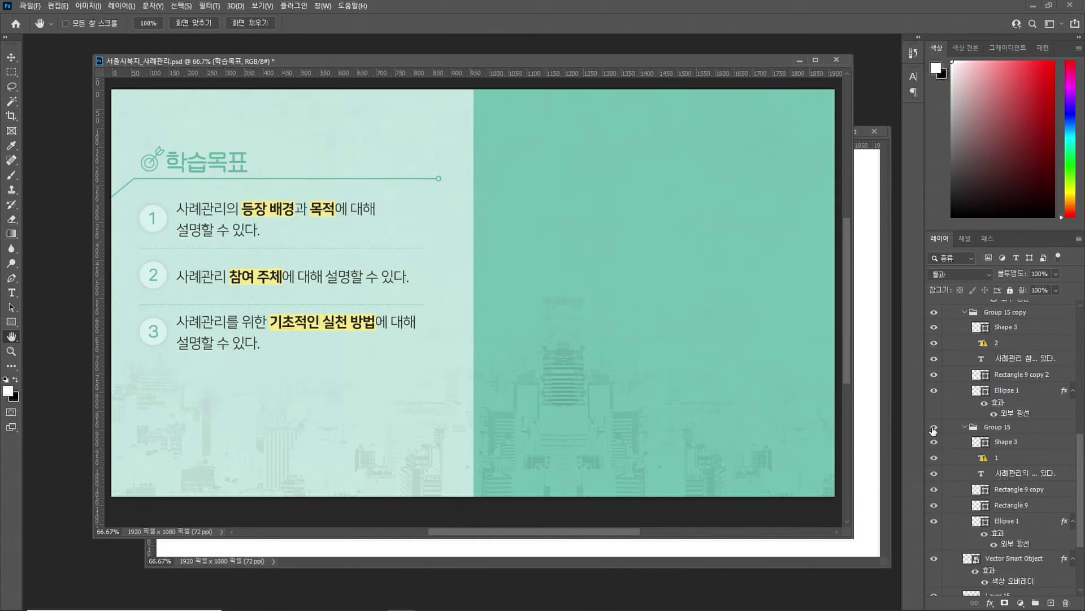
left_click(964, 428)
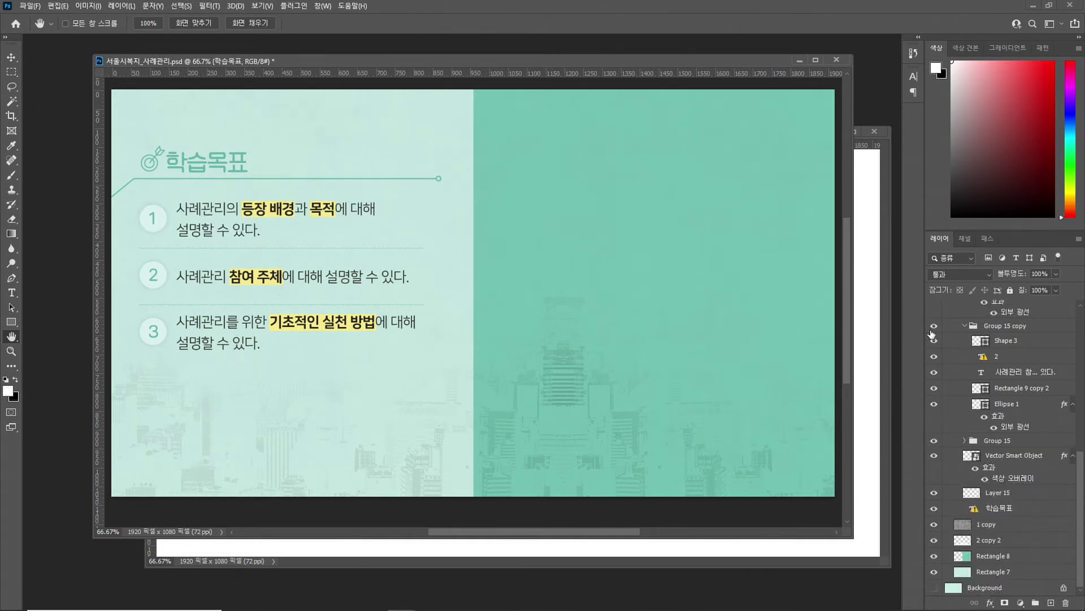
Collapse Group 15 copy, then check Group 15 copy 2 by toggling its visibility and collapse it too
left_click(962, 326)
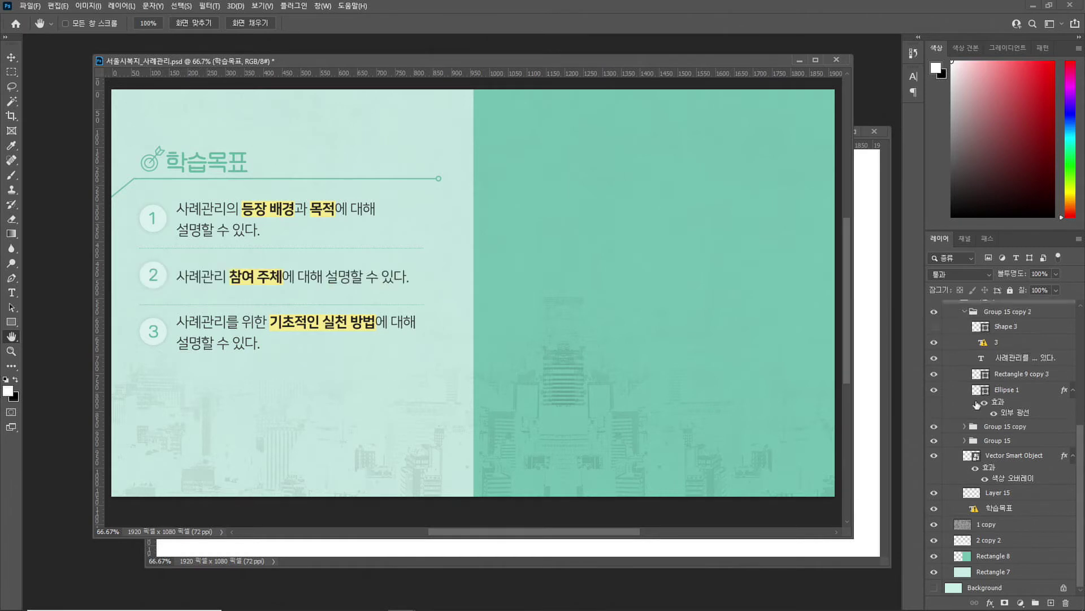
scroll(976, 406, "up", 2)
left_click(935, 369)
left_click(935, 369)
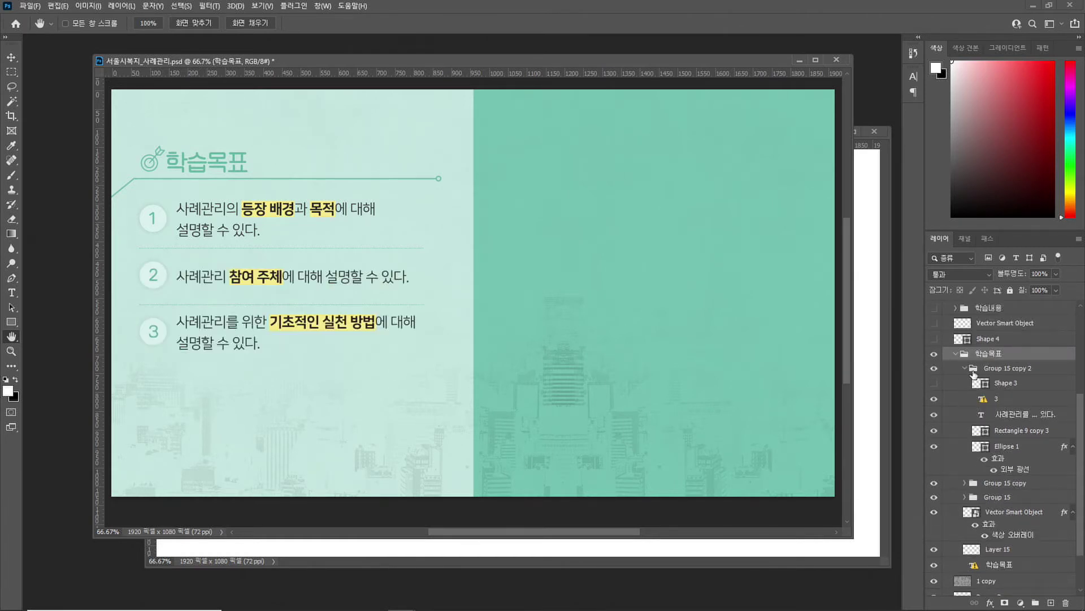
left_click(966, 368)
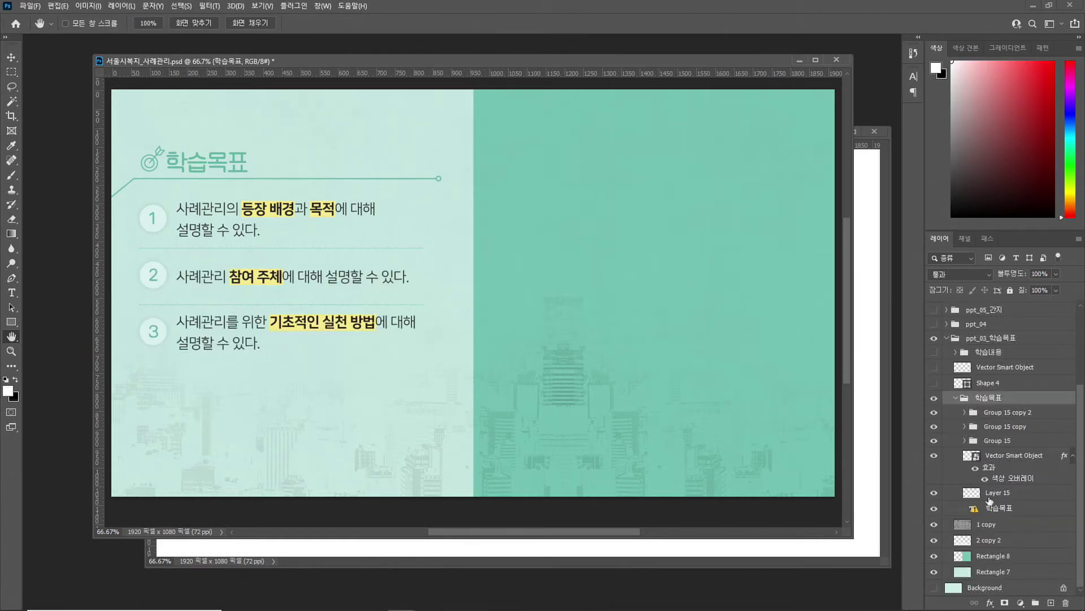
Check Vector Smart Object, Layer 15 and the 학습목표 text layer by toggling their visibility, and select the text layer
left_click(934, 456)
left_click(935, 456)
left_click(1005, 459)
left_click(934, 494)
left_click(934, 494)
left_click(934, 508)
left_click(935, 509)
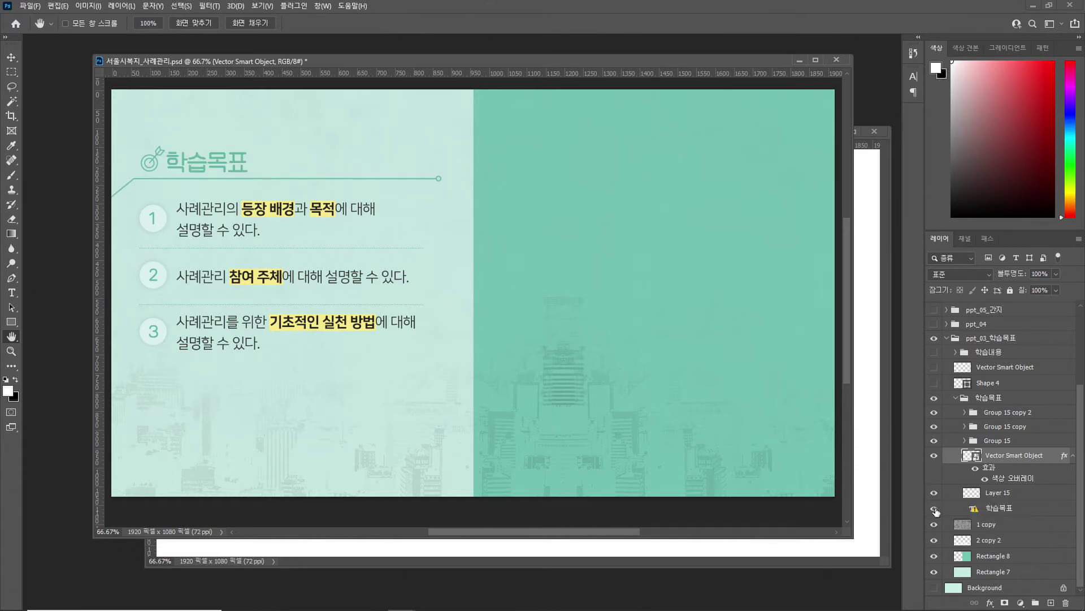
left_click(998, 512)
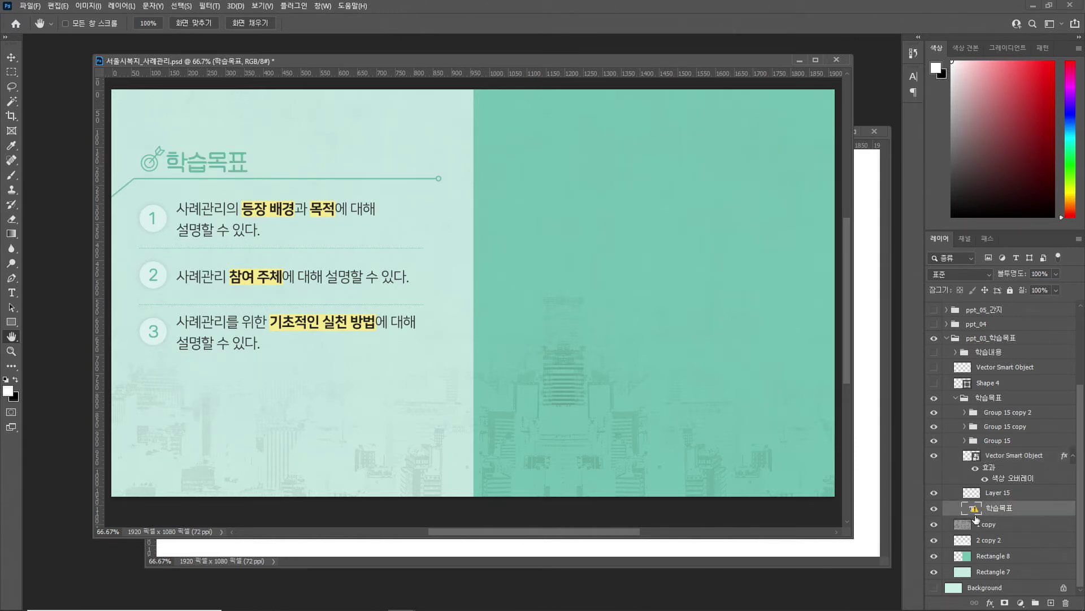
Try to edit the 학습목표 title text to see its missing font, cancel the font replacement and return to the Move tool
left_click(12, 293)
left_click(176, 164)
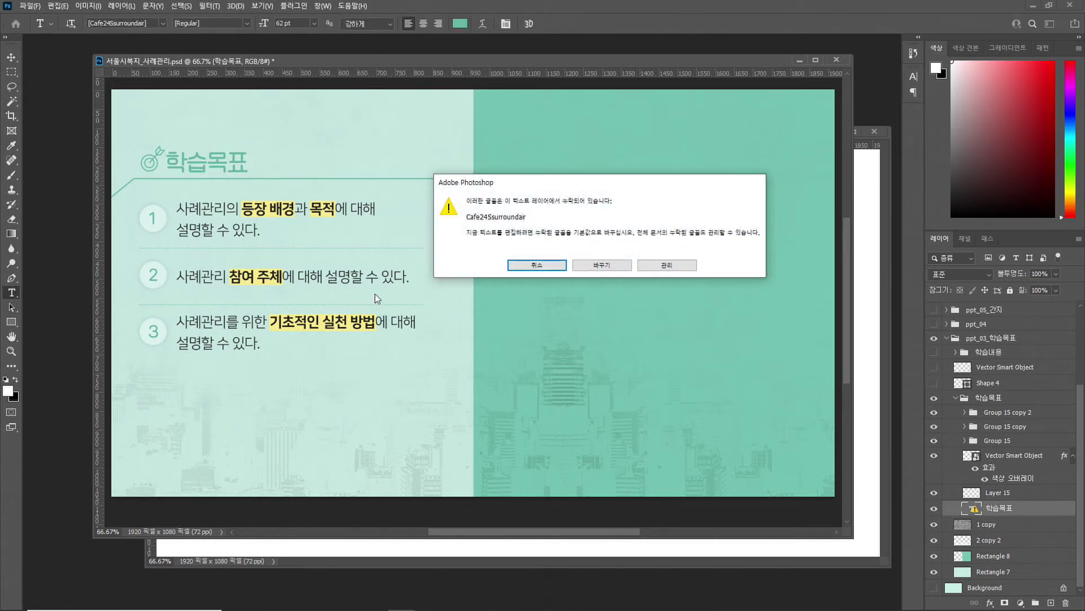
left_click(535, 265)
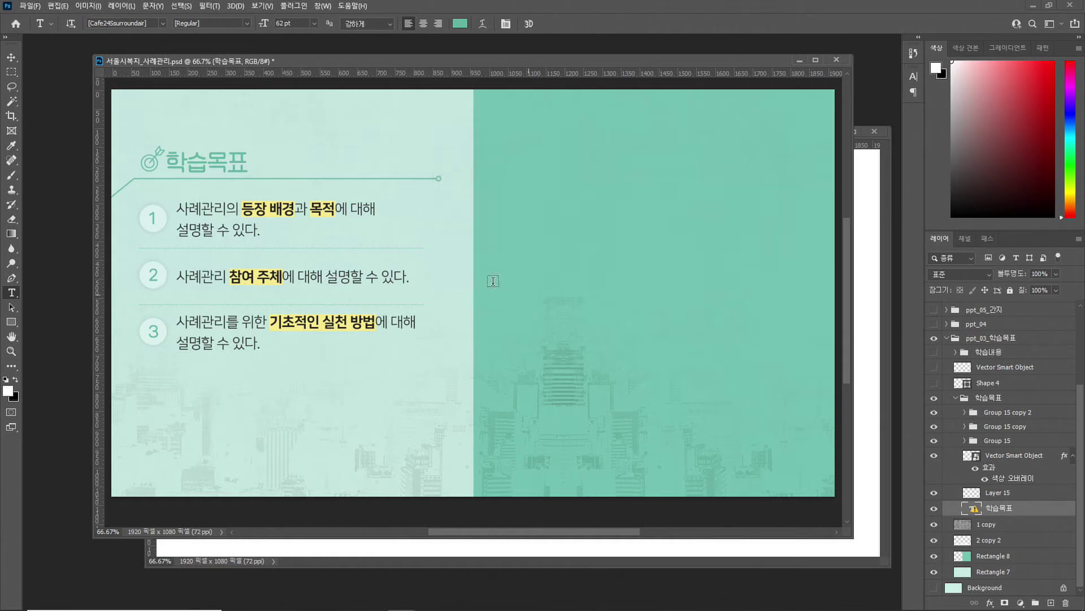
left_click(12, 62)
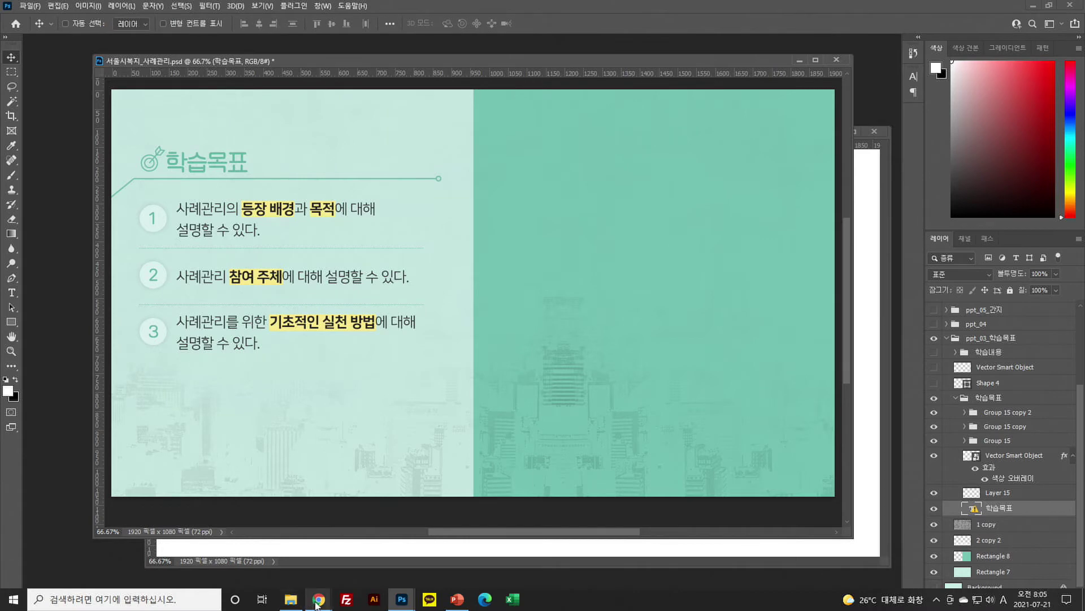
Switch to Chrome and load naver.com in the current tab
left_click(308, 560)
left_click(307, 56)
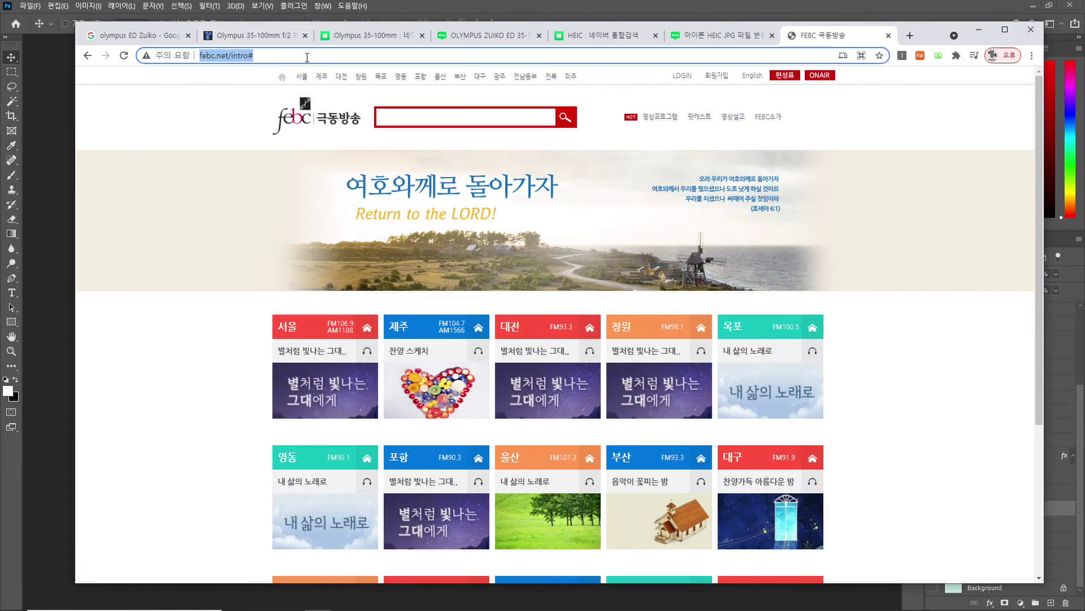
type("na")
key("Return")
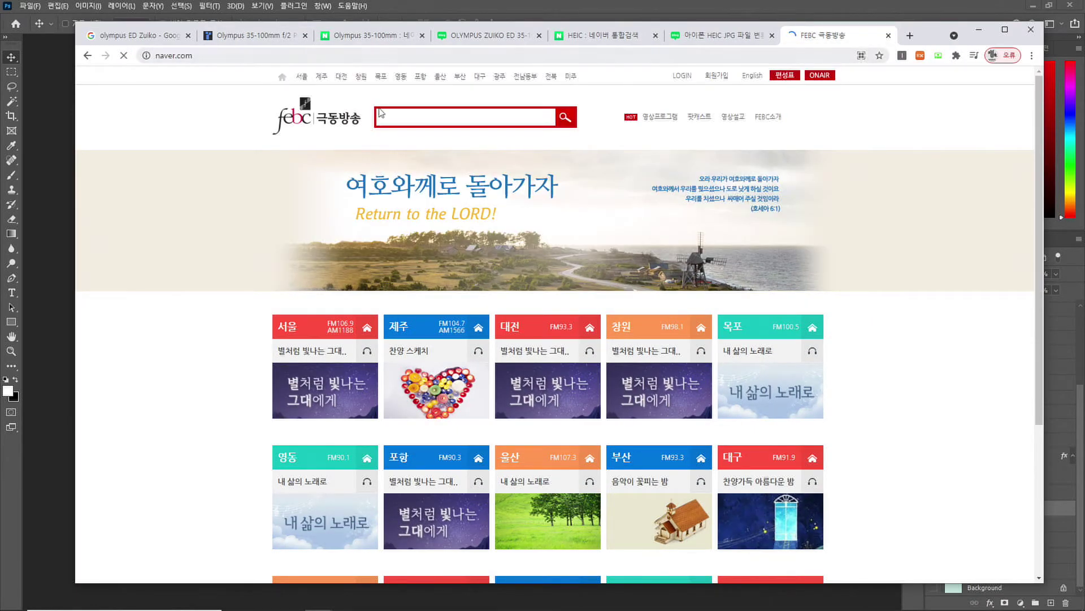
Search Naver for "cafe24폰트" and open Cafe24's free font page at its Korean font list
type("ca")
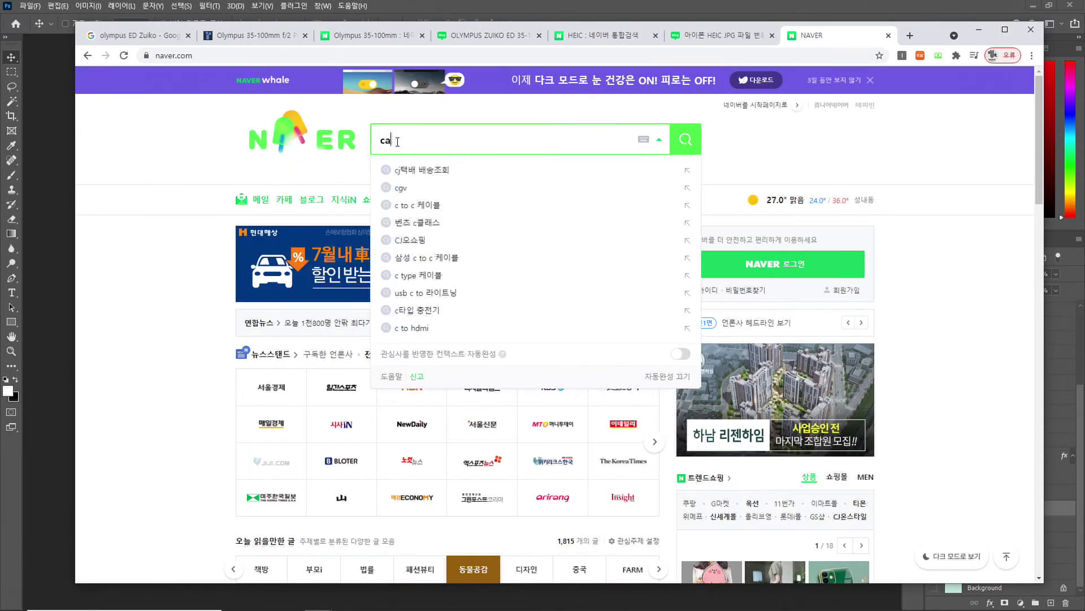
type("fe24")
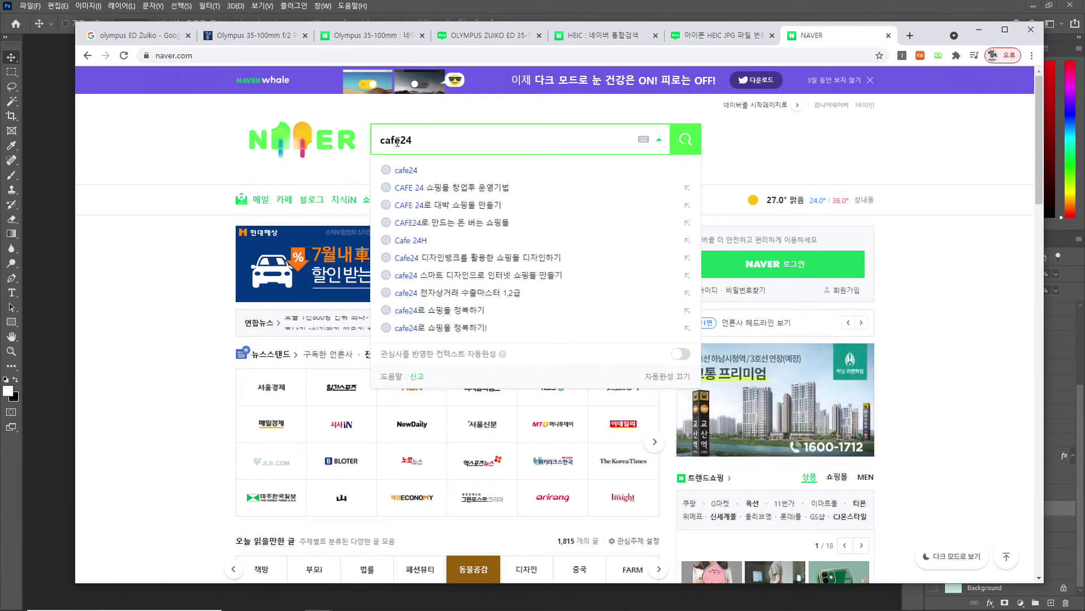
type("폰트")
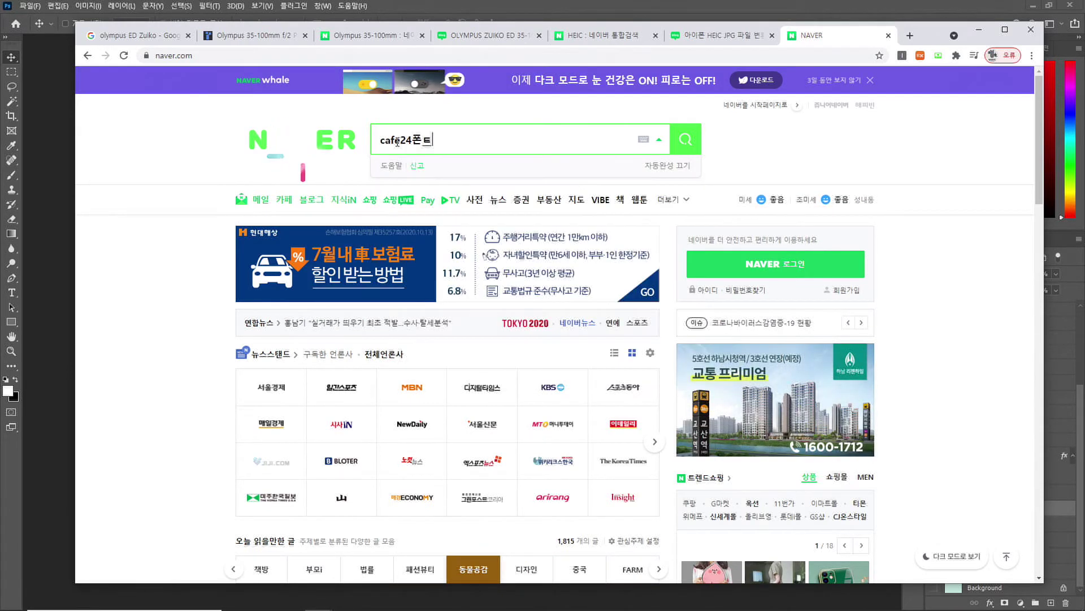
key("Return")
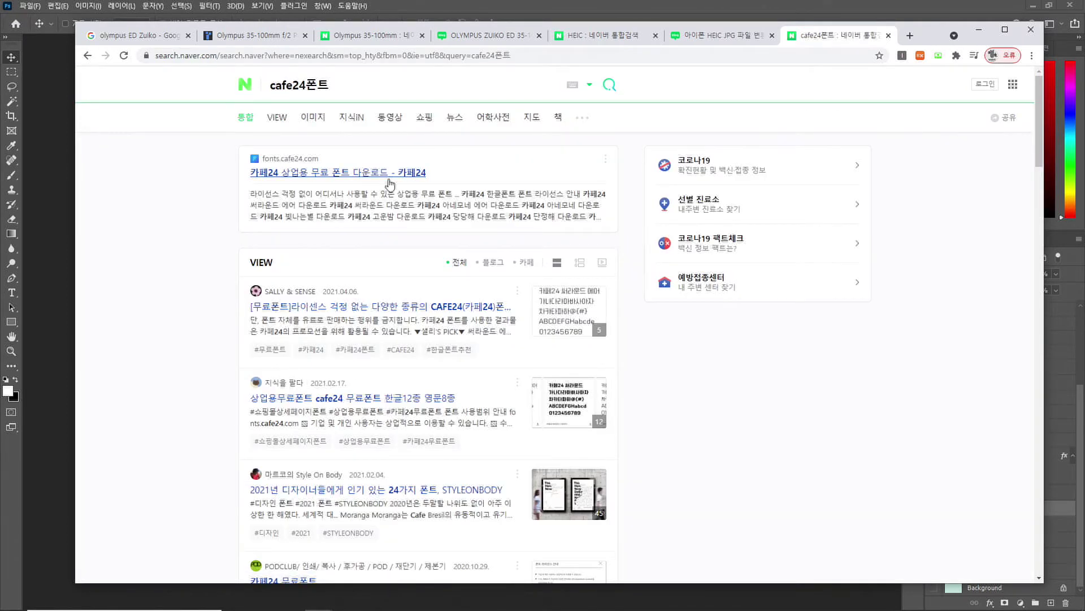
left_click(388, 183)
scroll(352, 274, "down", 4)
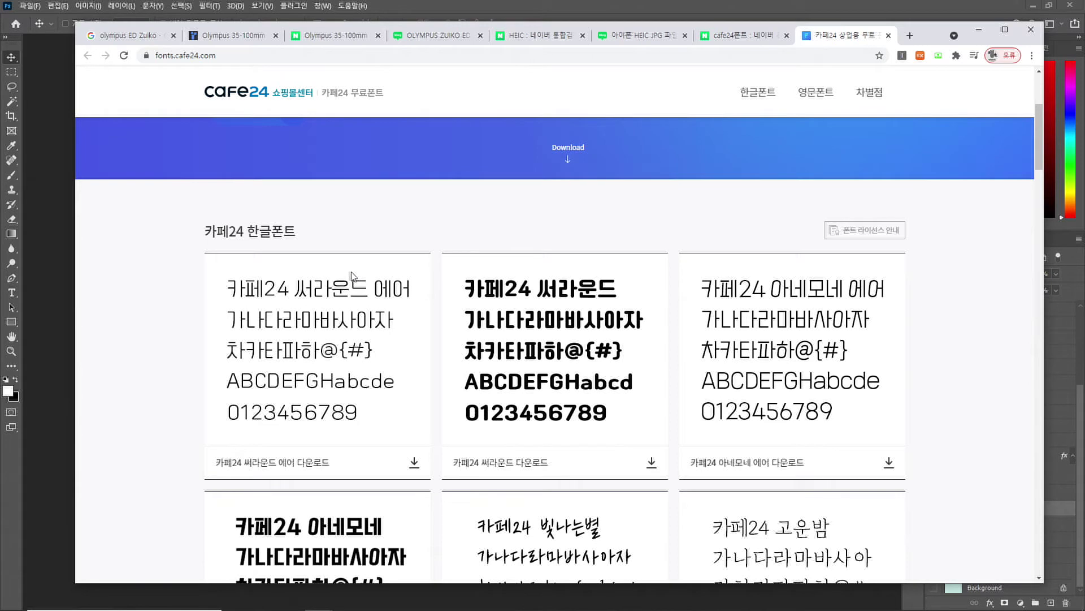
Return to Photoshop, recheck the missing font name of the 학습목표 title without replacing it, and go back to the font page
left_click(35, 271)
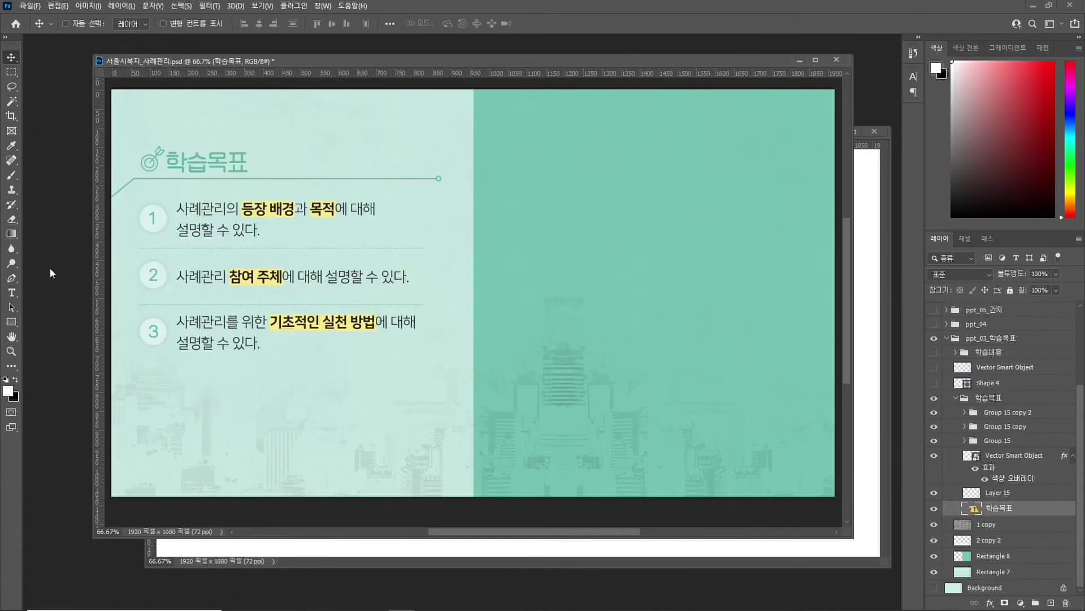
left_click(11, 292)
left_click(239, 168)
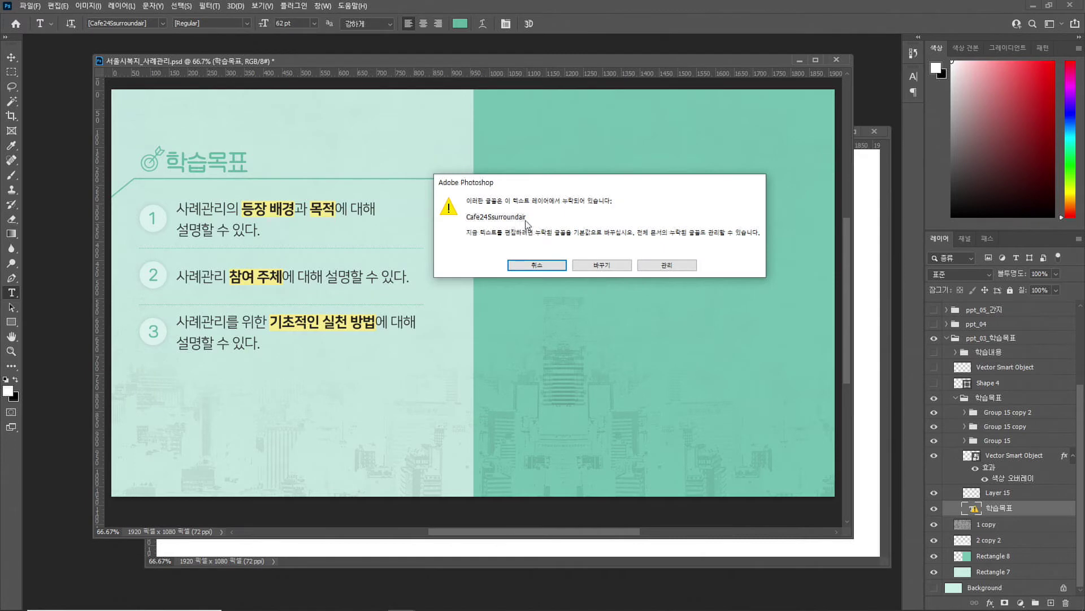
left_click(563, 265)
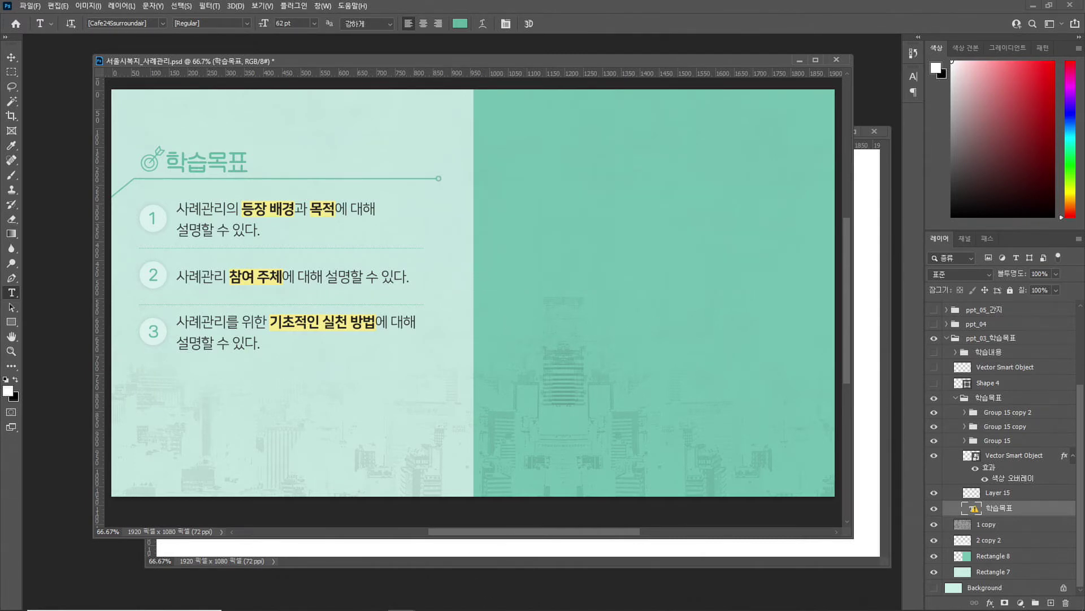
key("alt+Tab")
key("alt+Tab")
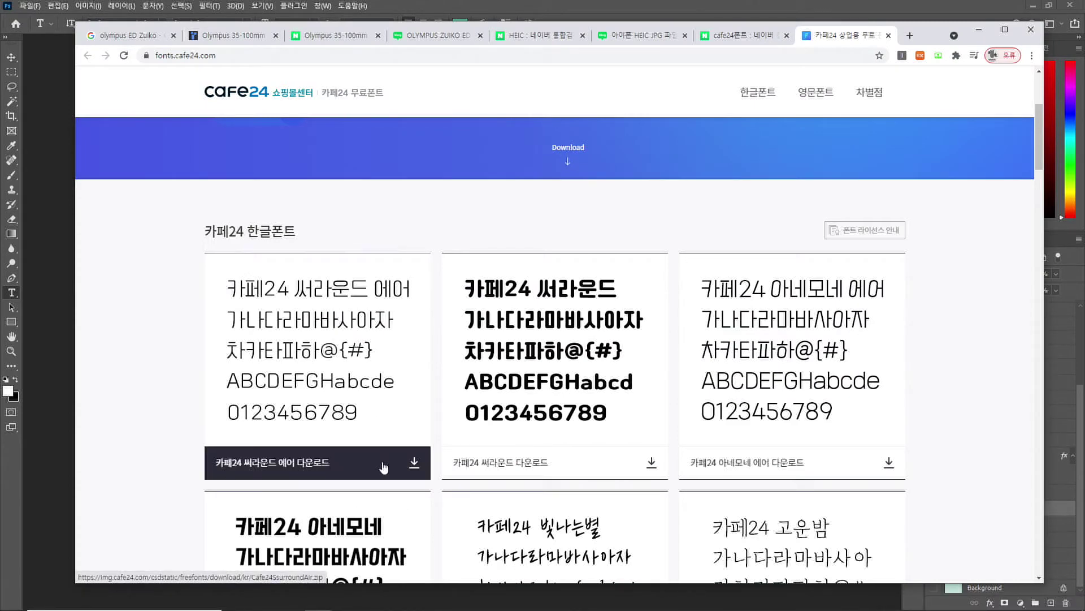
Download the 카페24 써라운드 에어 font and extract Cafe24SsurroundAir.zip in the downloads folder
left_click_drag(930, 43, 951, 73)
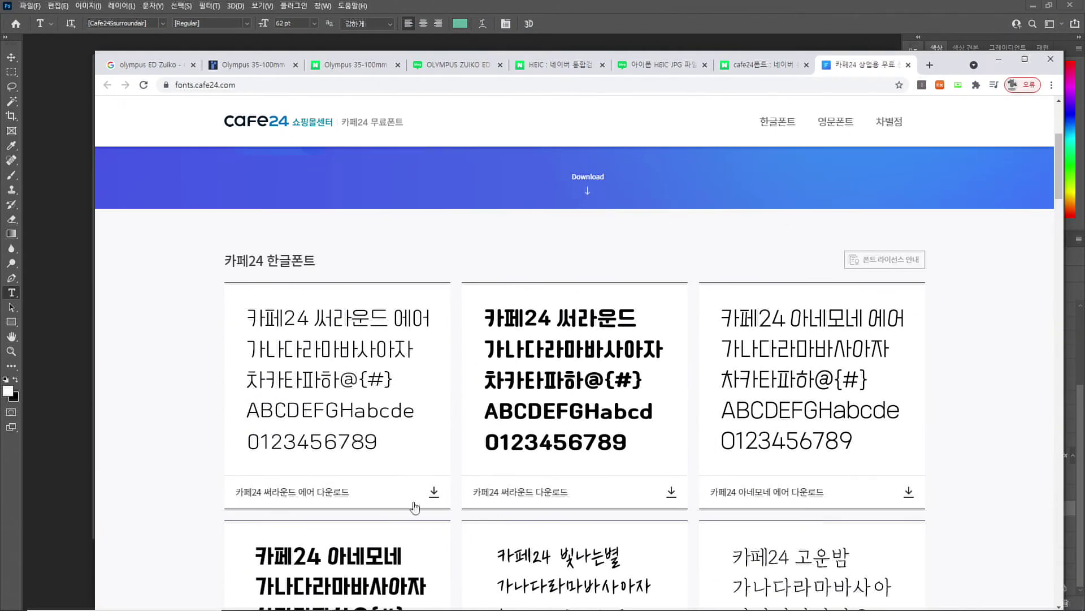
left_click(433, 493)
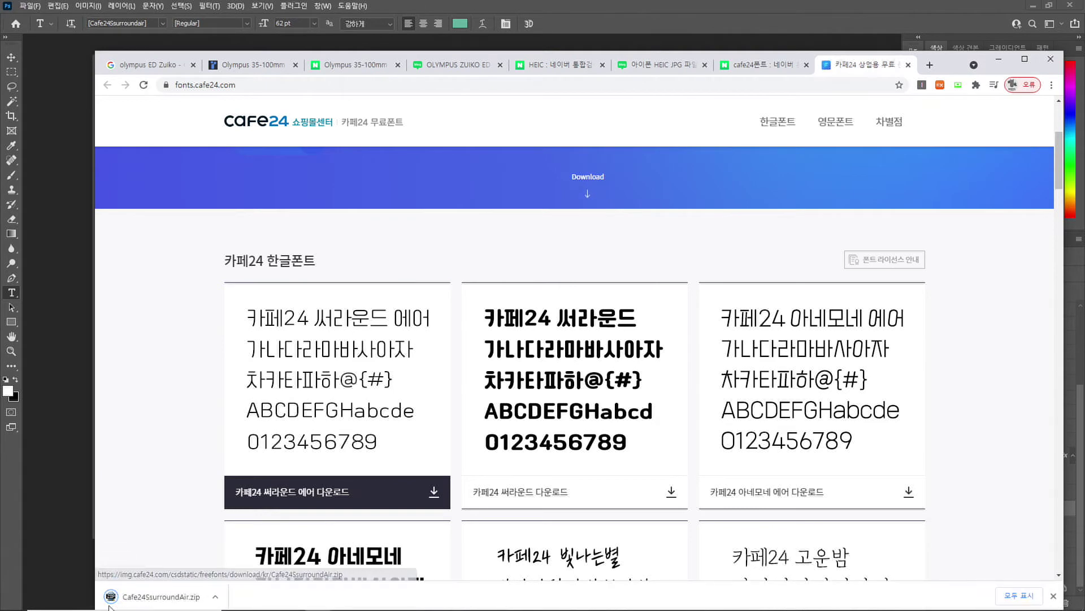
left_click(176, 604)
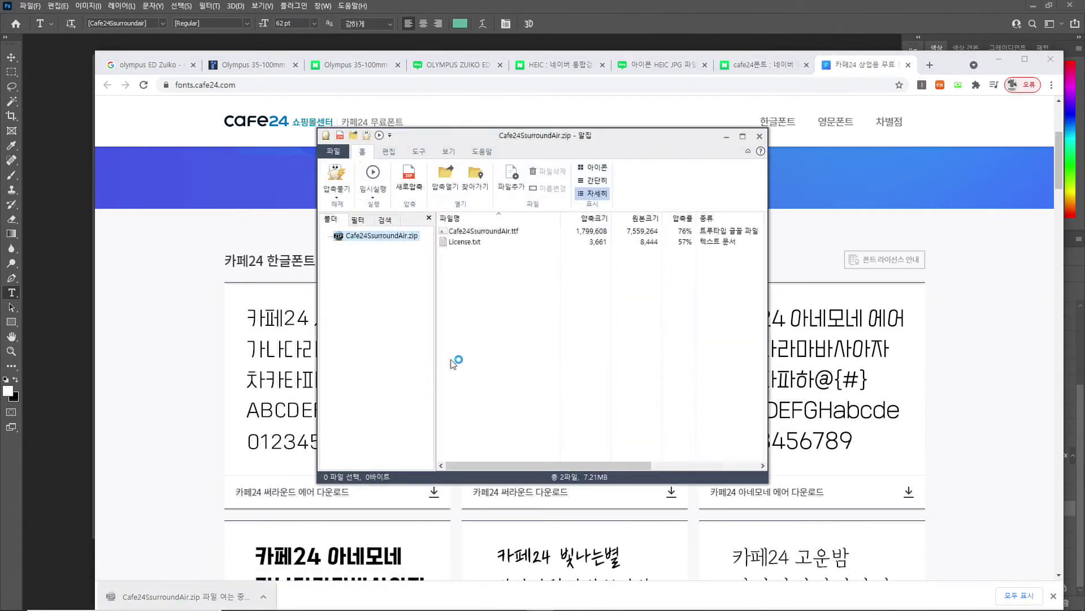
left_click(345, 180)
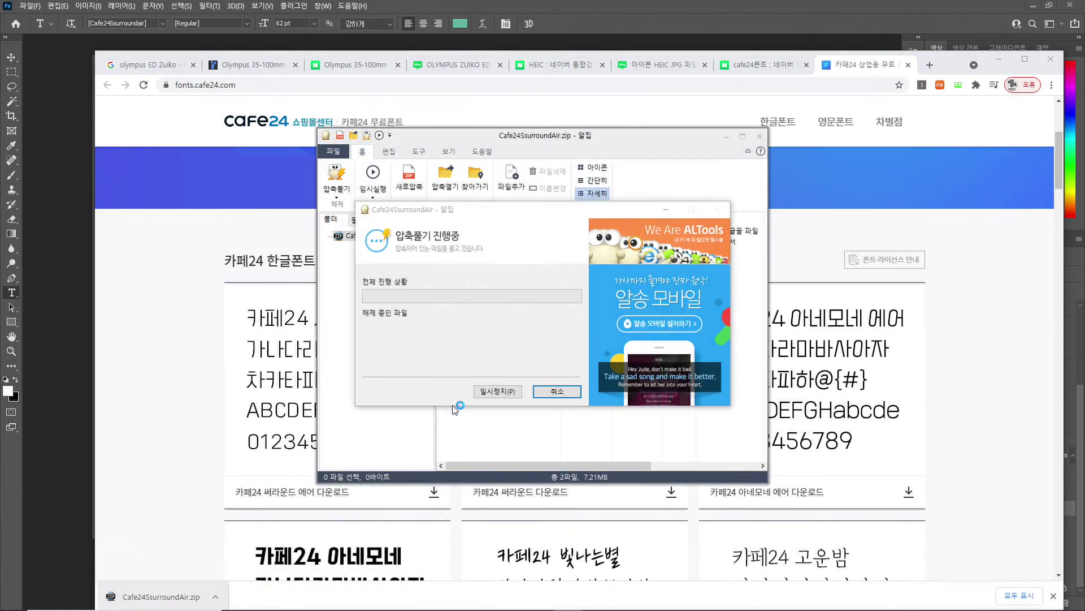
left_click(606, 435)
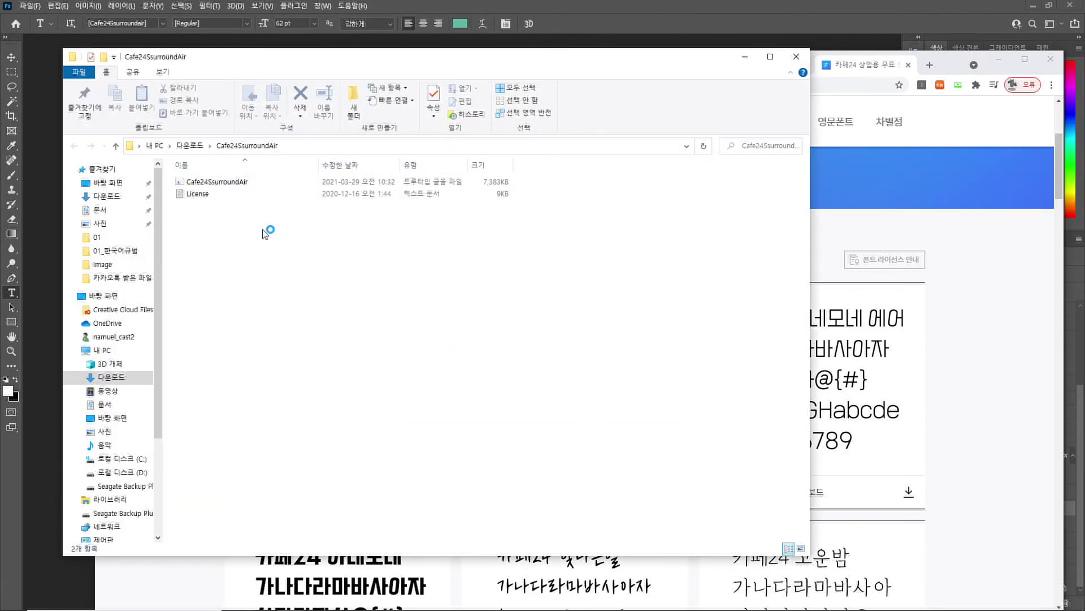
Install the extracted Cafe24SsurroundAir TrueType font file
left_click(237, 183)
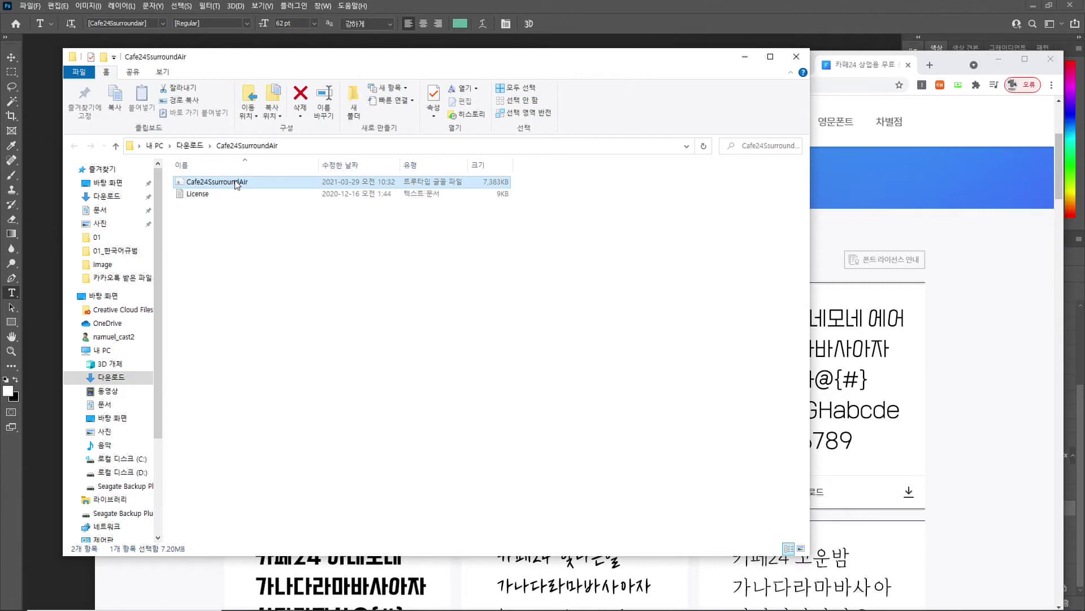
double_click(235, 182)
right_click(235, 181)
left_click(283, 239)
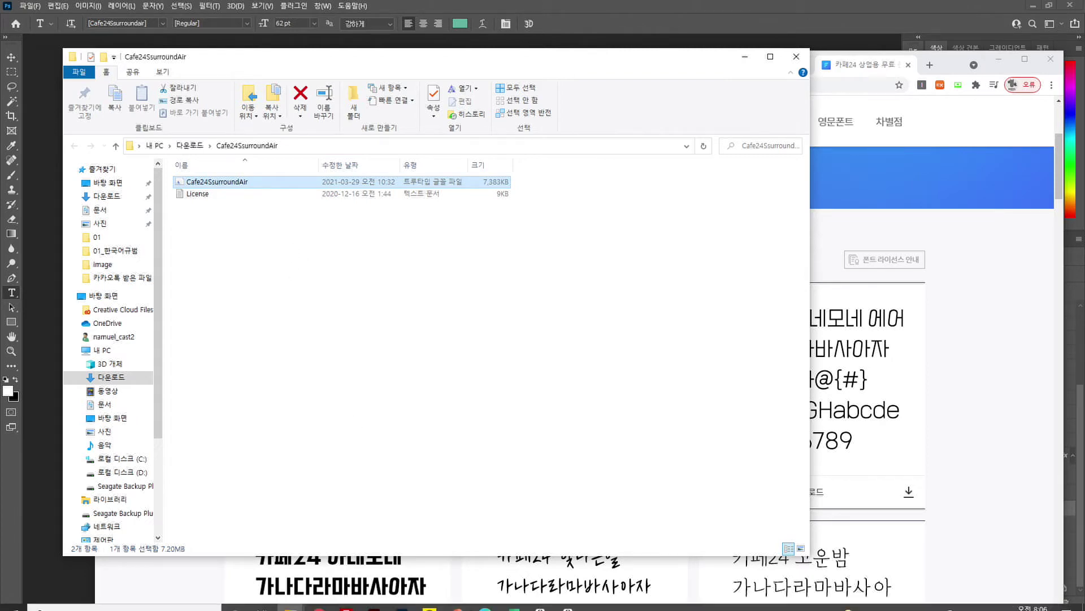
Switch to FileZilla and connect to the saved 나무엘공유폴더 site, accepting the insecure plain FTP connection
left_click(348, 601)
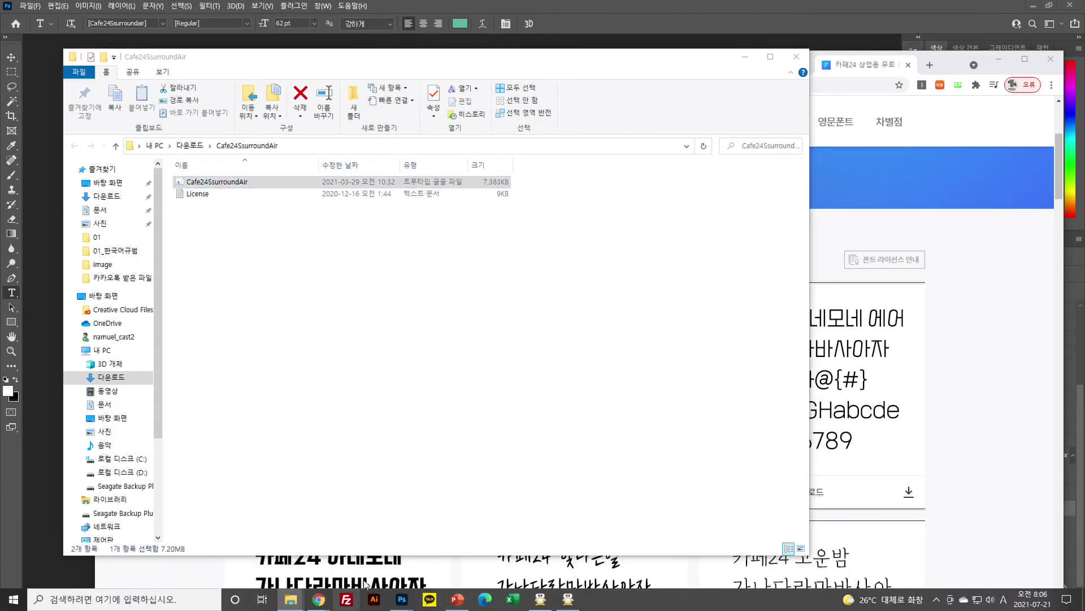
left_click(59, 62)
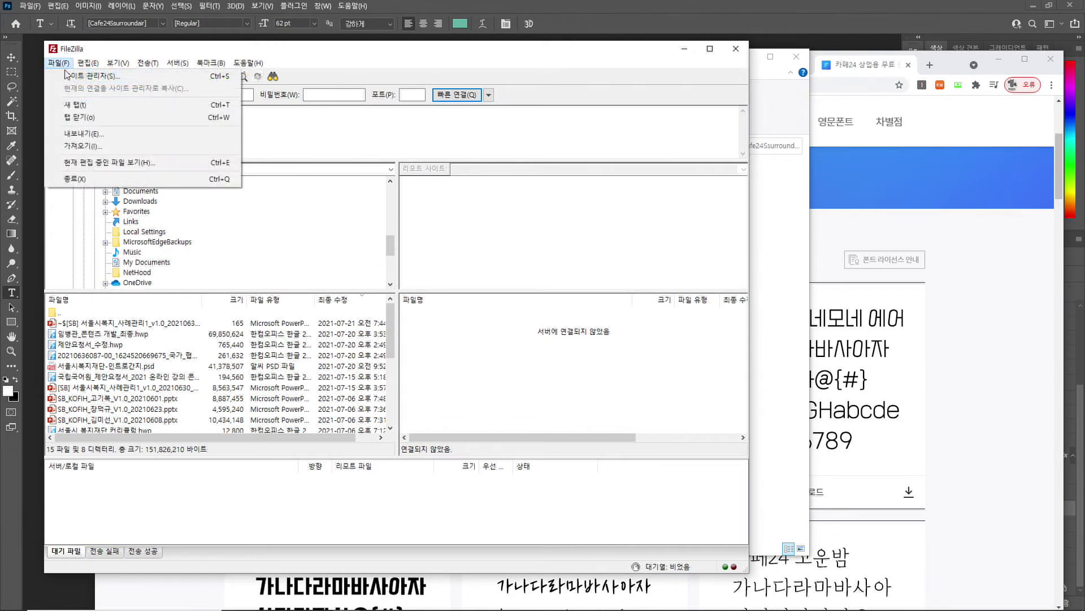
left_click(66, 75)
left_click(493, 426)
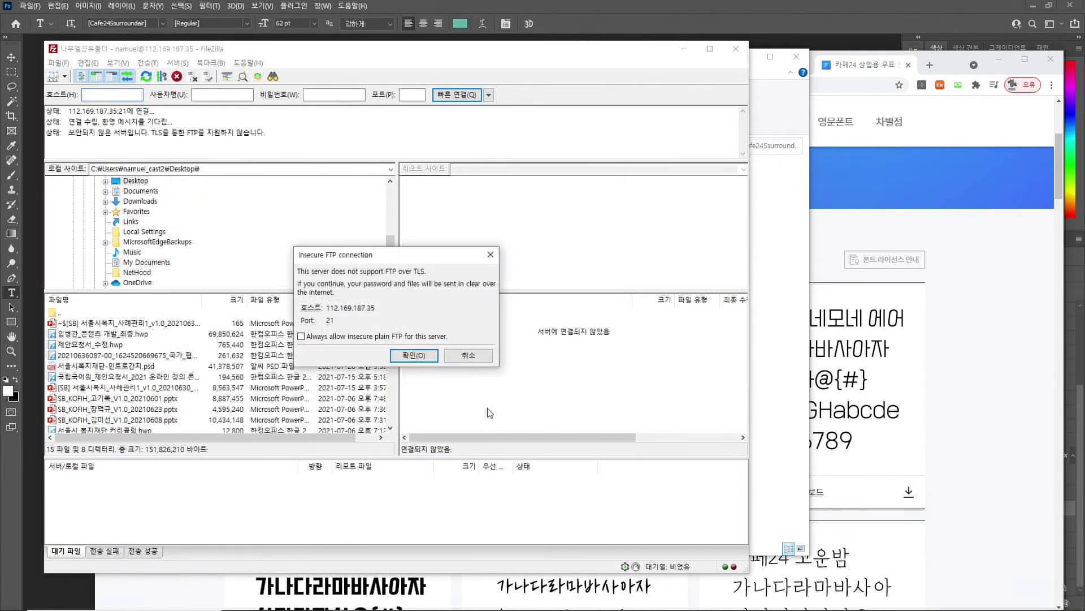
left_click(413, 354)
Open the remote 개발소스/폰트 folder and create a directory named cafe24 in it
double_click(455, 262)
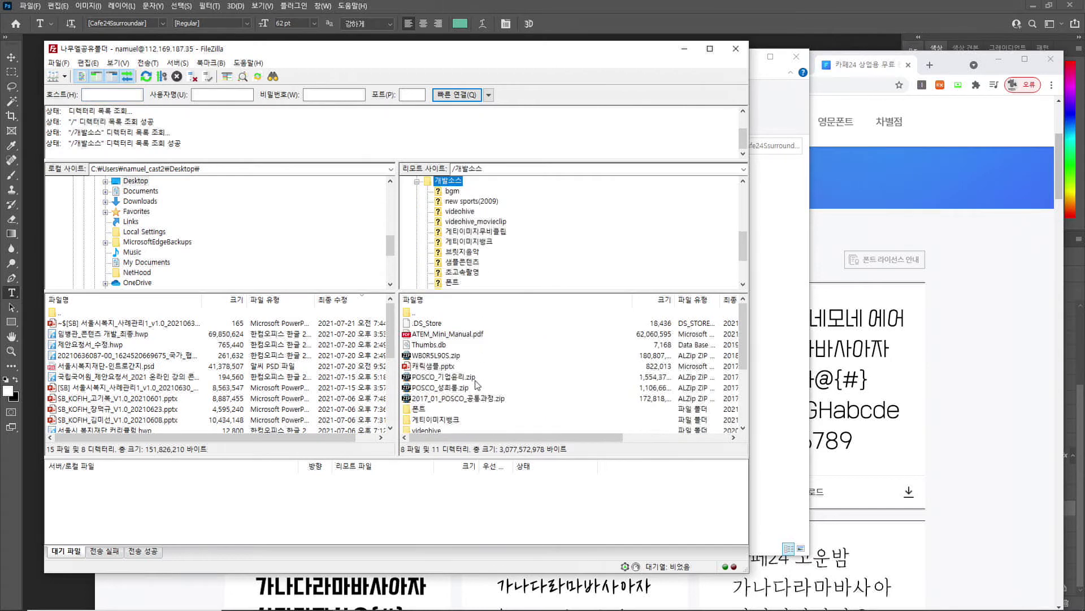
double_click(418, 408)
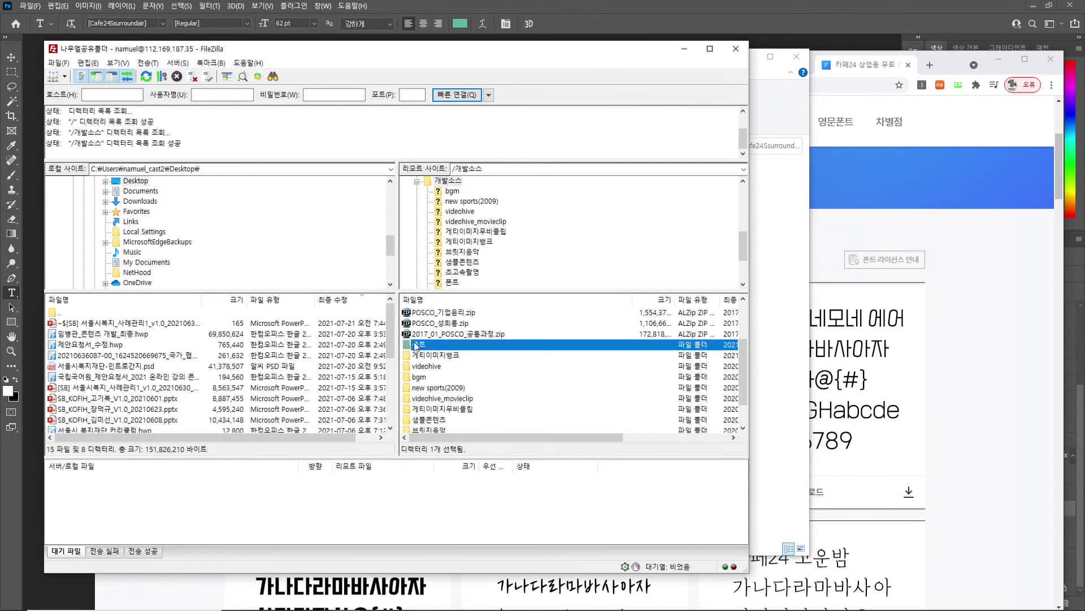
scroll(553, 394, "down", 5)
right_click(557, 379)
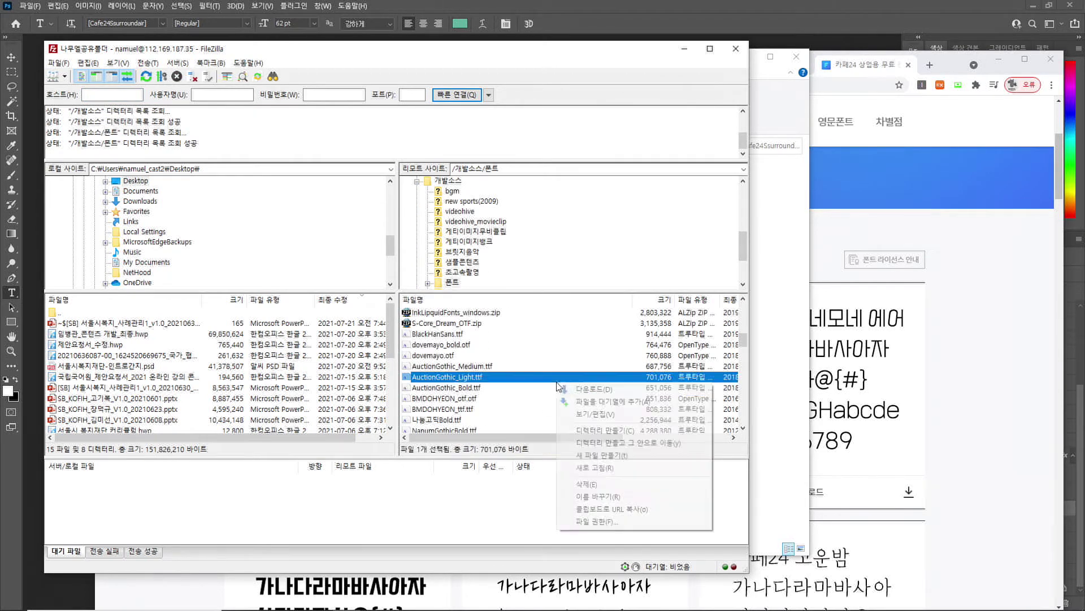
left_click(614, 431)
type("ㅇ")
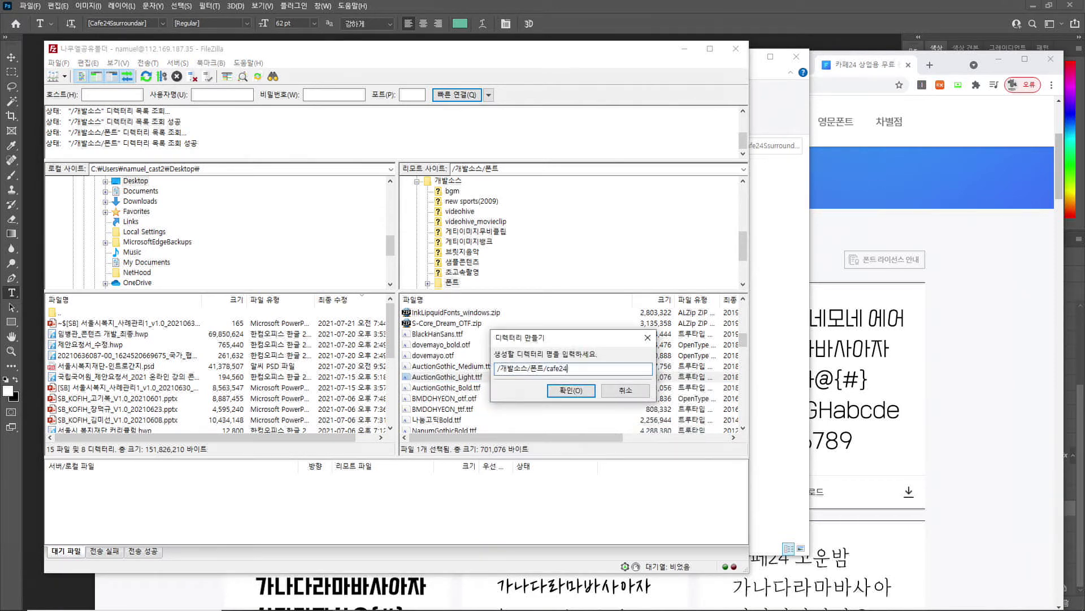
key("Return")
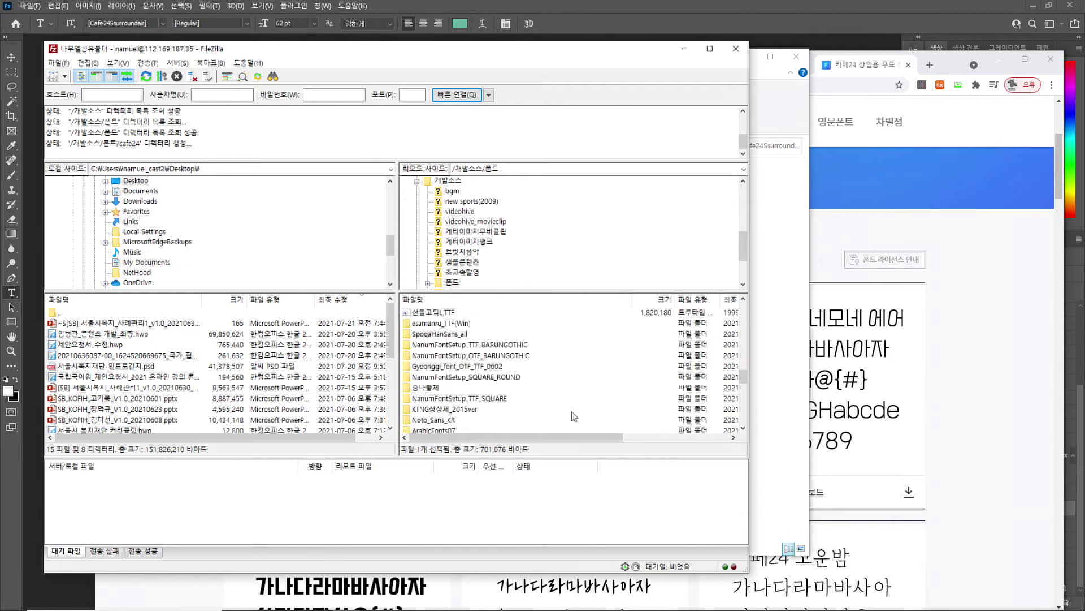
Find the new cafe24 directory among the remote font folders and open it
scroll(463, 412, "down", 2)
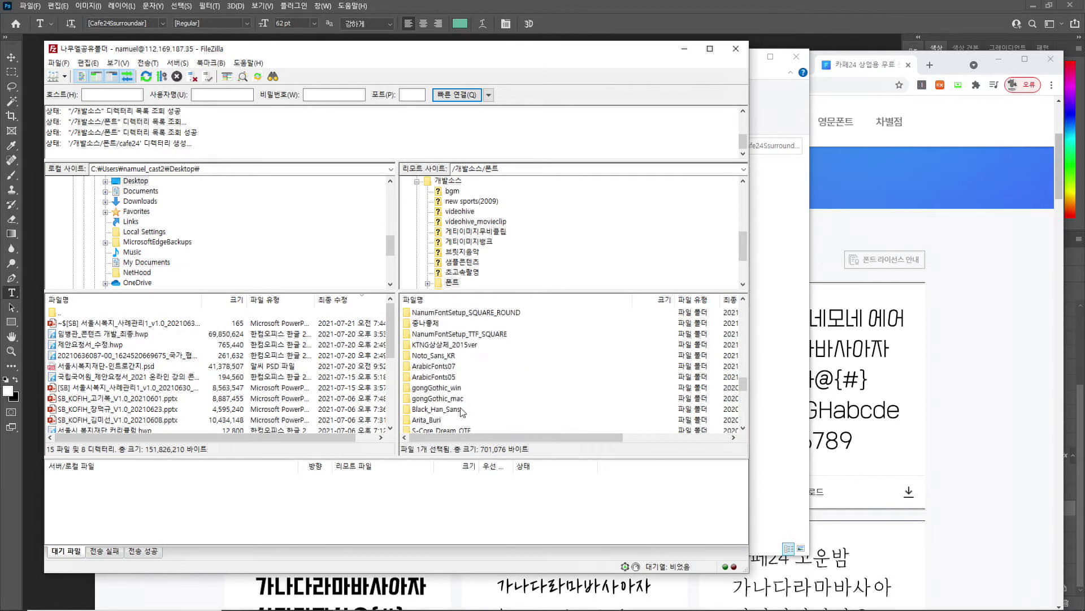
scroll(463, 411, "down", 1)
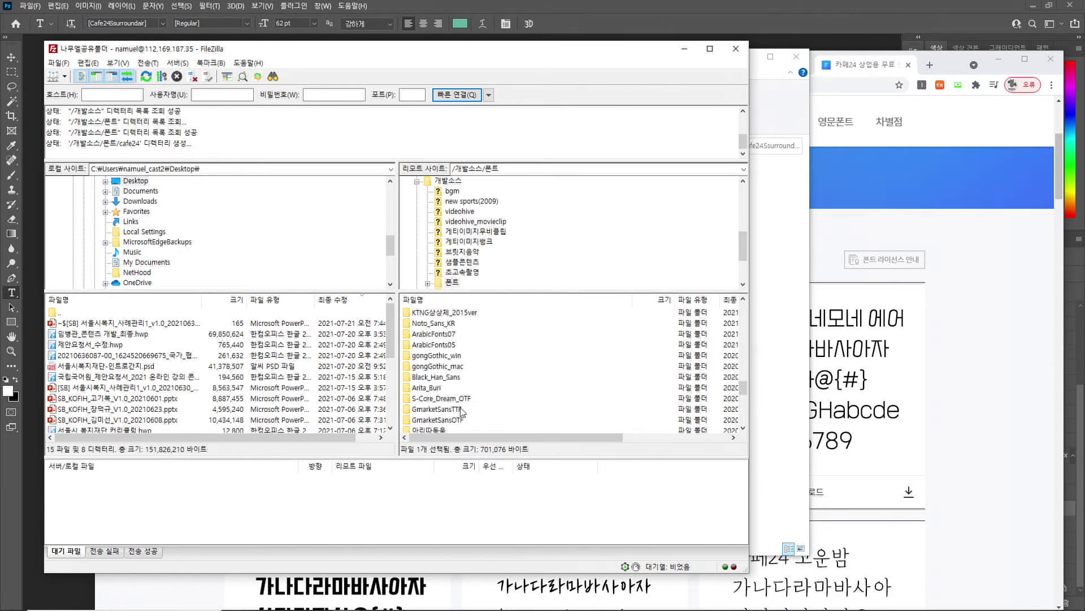
scroll(462, 412, "up", 3)
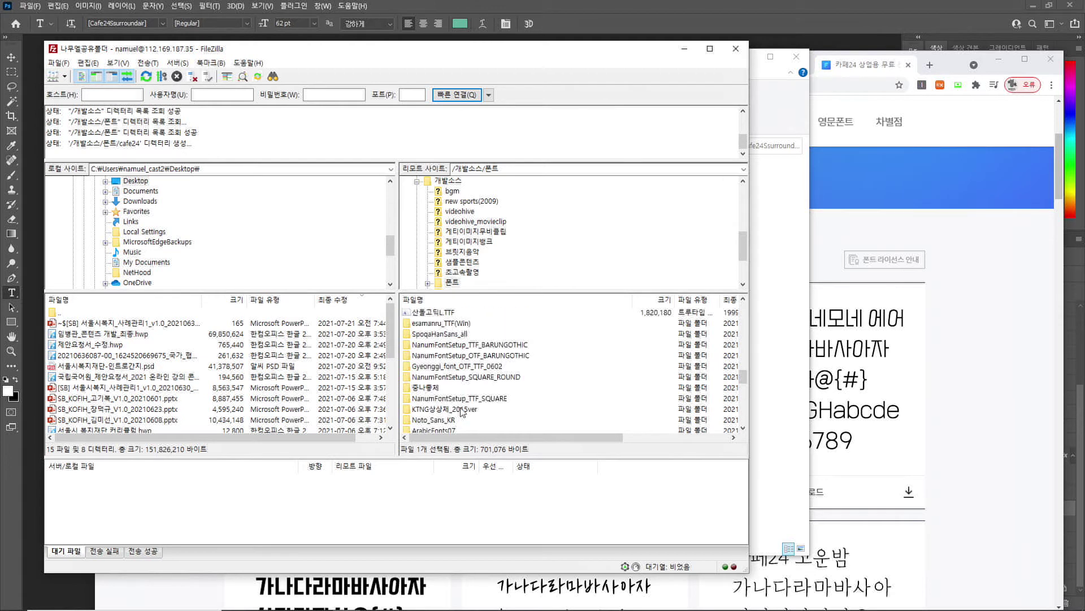
scroll(462, 412, "down", 4)
scroll(462, 411, "down", 5)
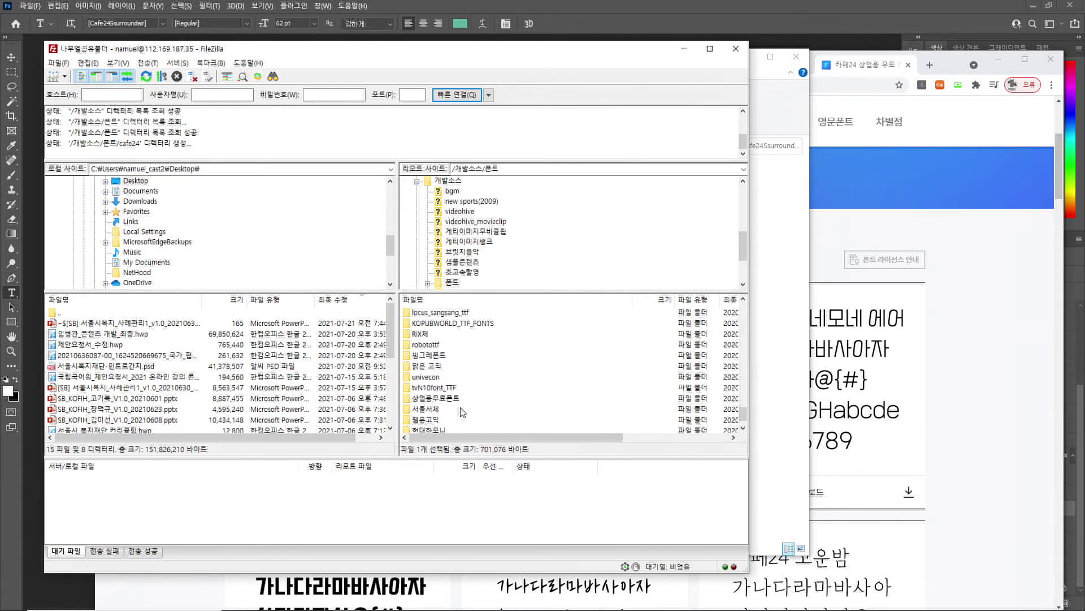
scroll(462, 411, "down", 1)
double_click(435, 419)
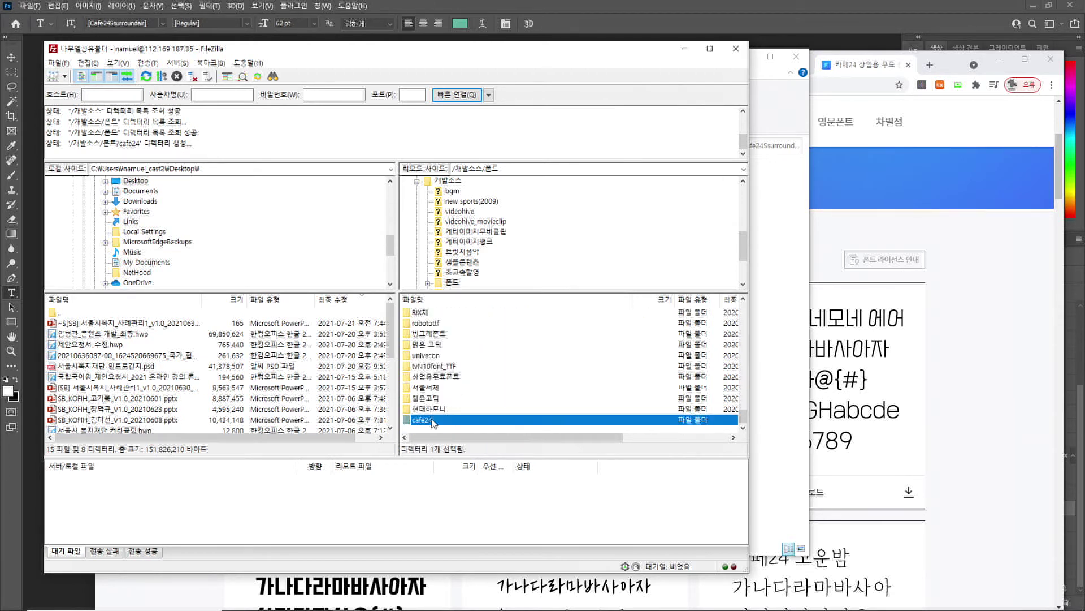
Upload the extracted Cafe24SsurroundAir TrueType file into the remote cafe24 folder and close its File Explorer window
mouse_move(288, 602)
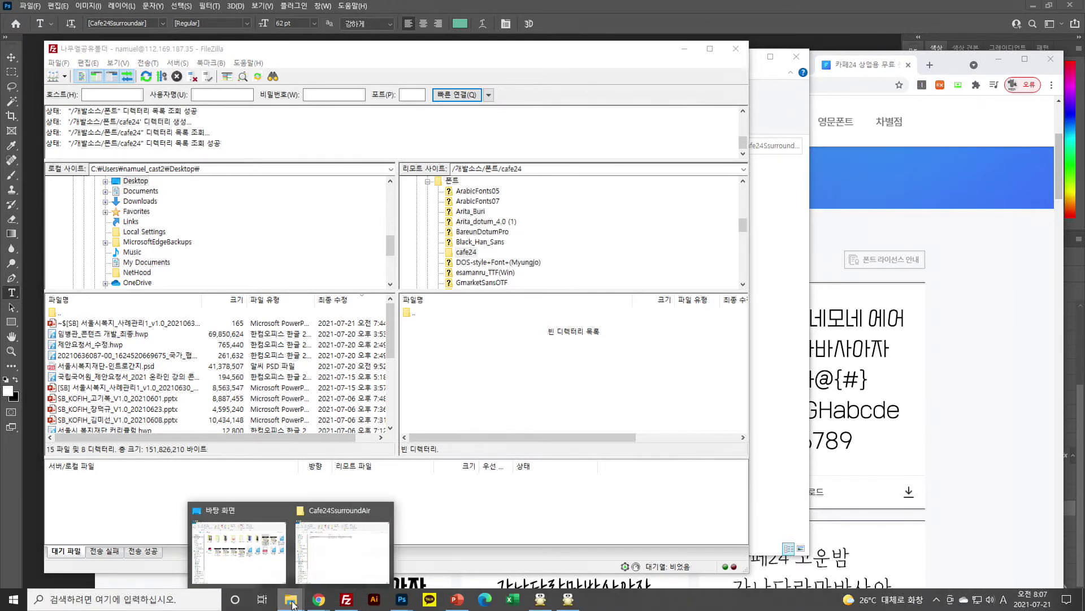
left_click(330, 557)
left_click_drag(713, 206, 865, 293)
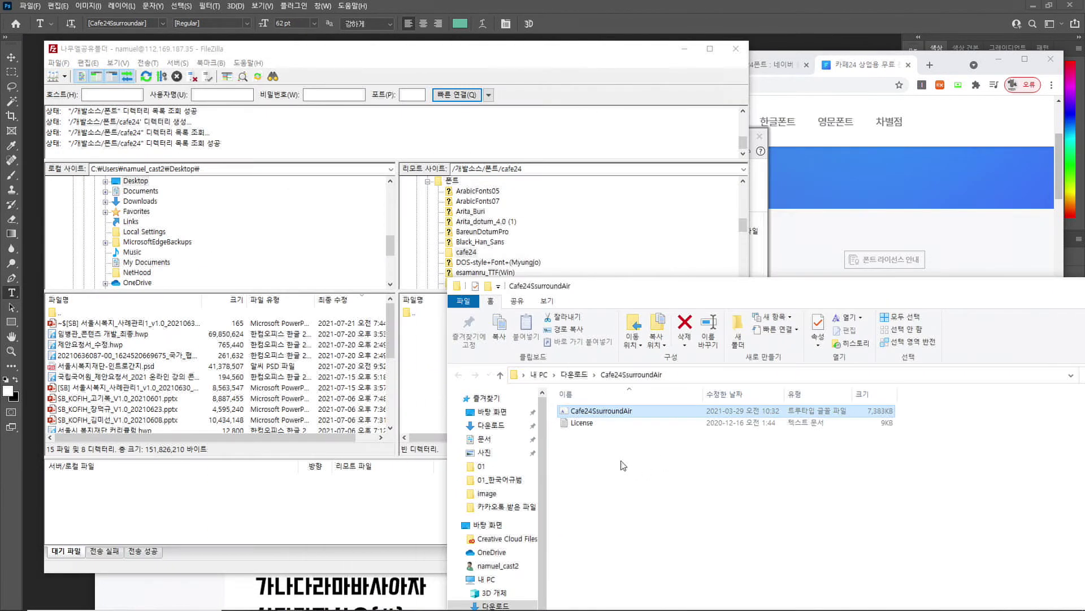
left_click_drag(590, 414, 428, 399)
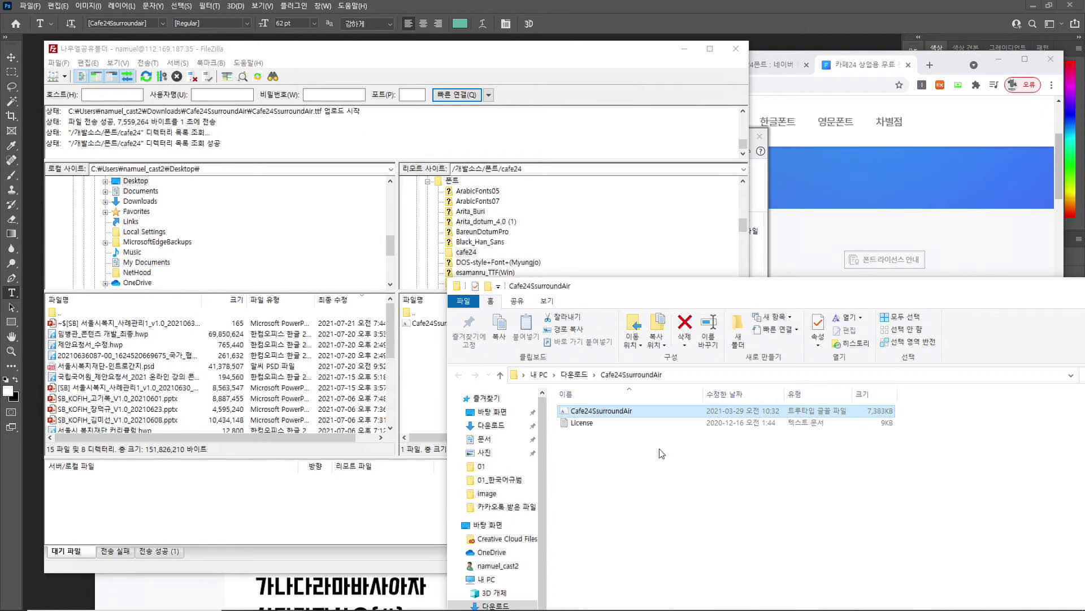
left_click(899, 472)
left_click_drag(922, 285, 525, 307)
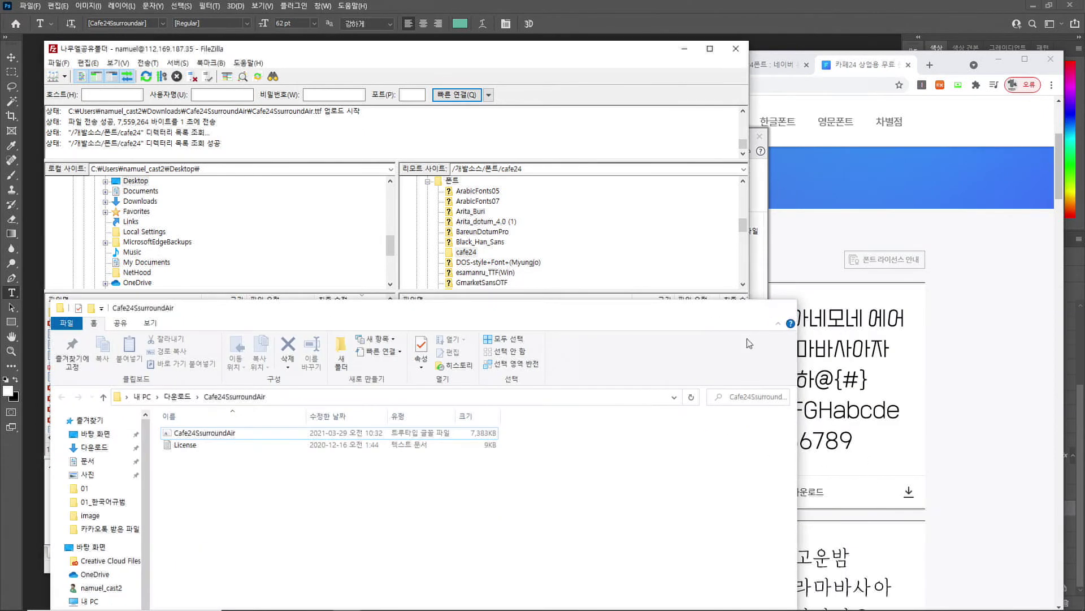
left_click(784, 307)
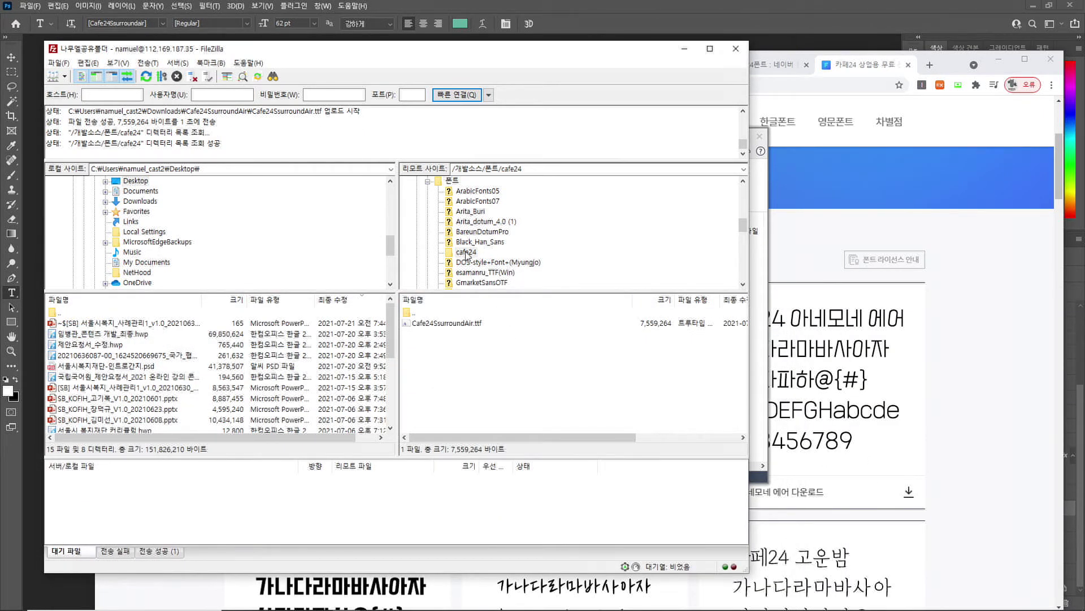
Review the other Korean fonts on the Cafe24 page, then return to the uploaded font file in FileZilla
left_click(995, 441)
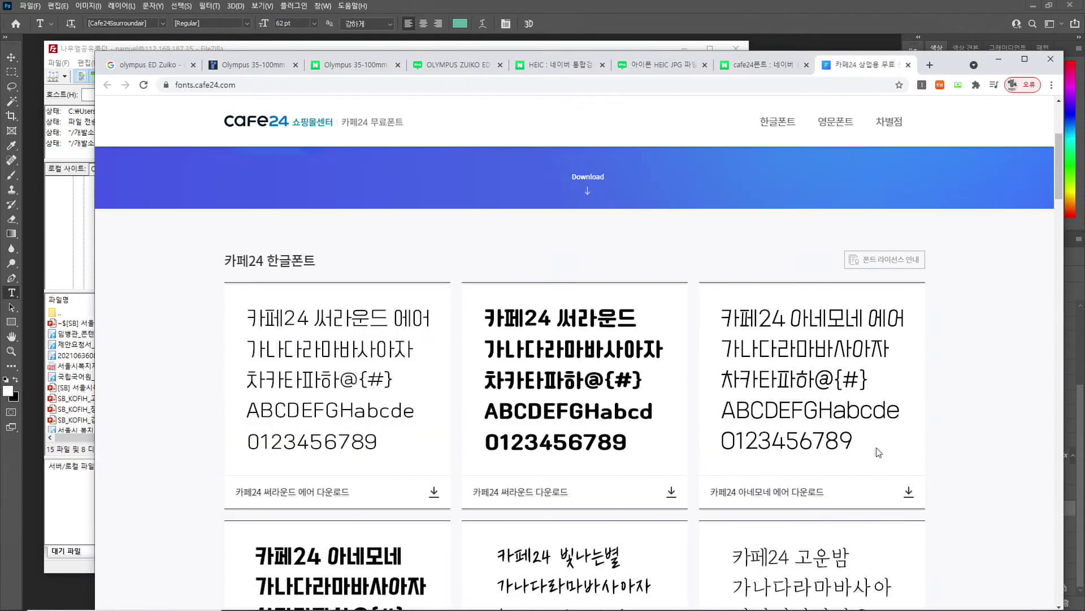
scroll(664, 447, "down", 5)
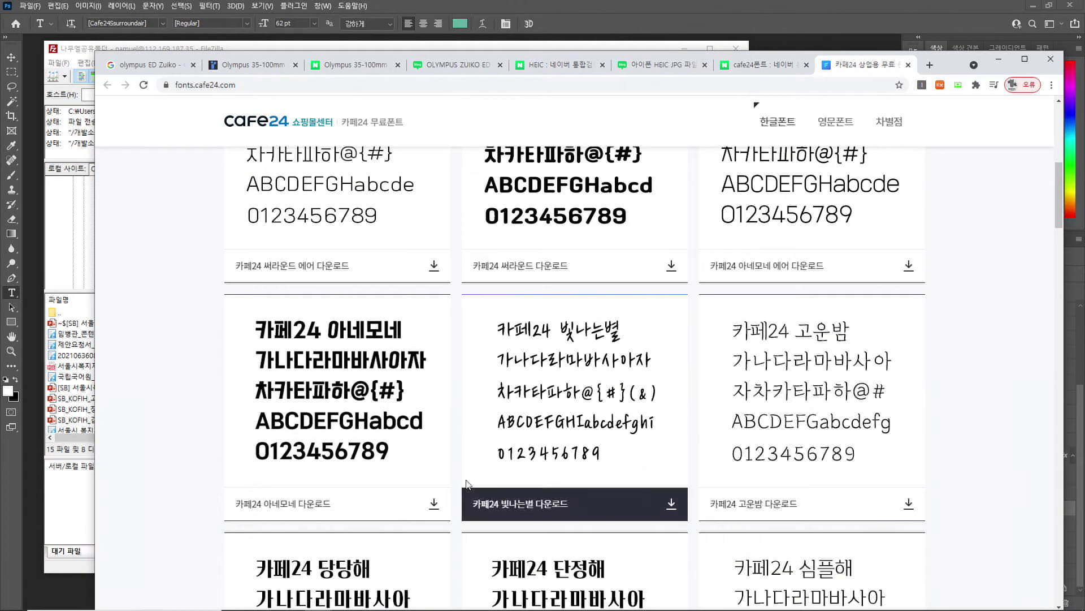
scroll(801, 496, "down", 4)
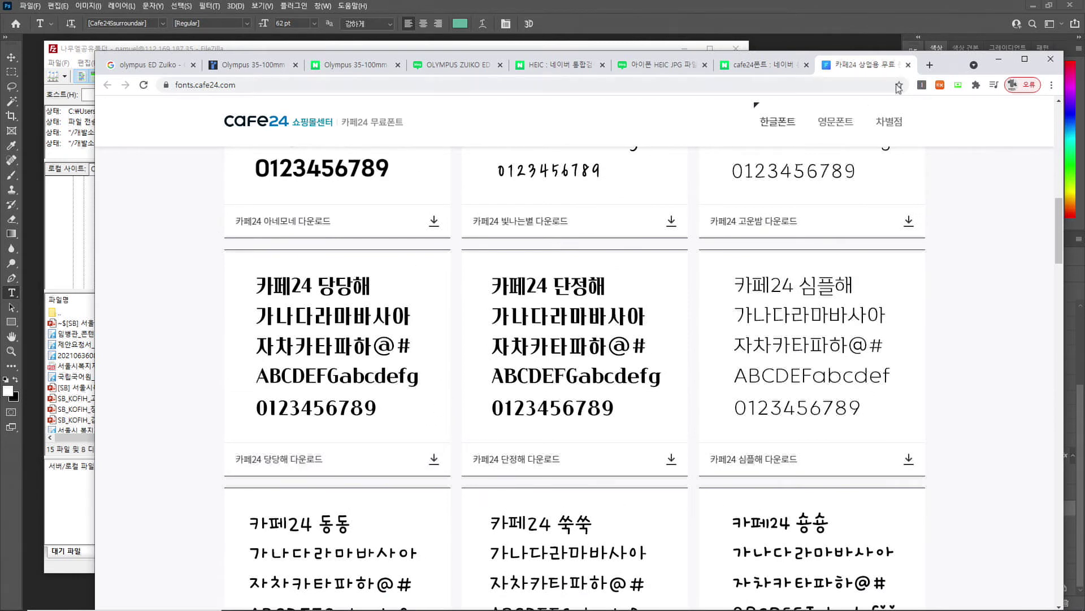
left_click(999, 58)
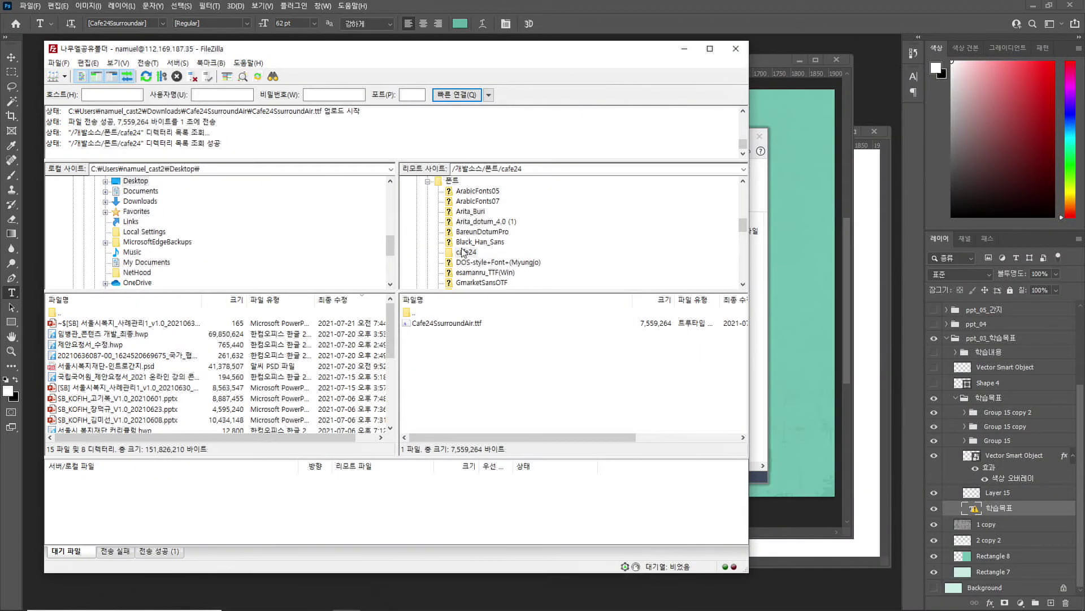
left_click(440, 327)
left_click(473, 387)
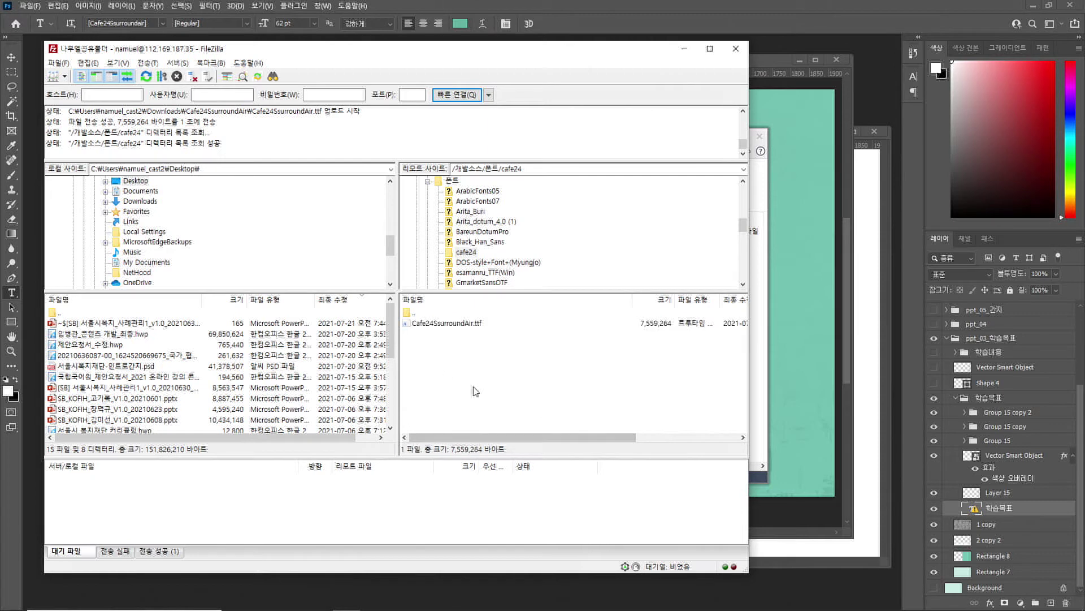
Minimize FileZilla and close the ALZip extraction result and archive windows to get back to Photoshop
left_click(689, 55)
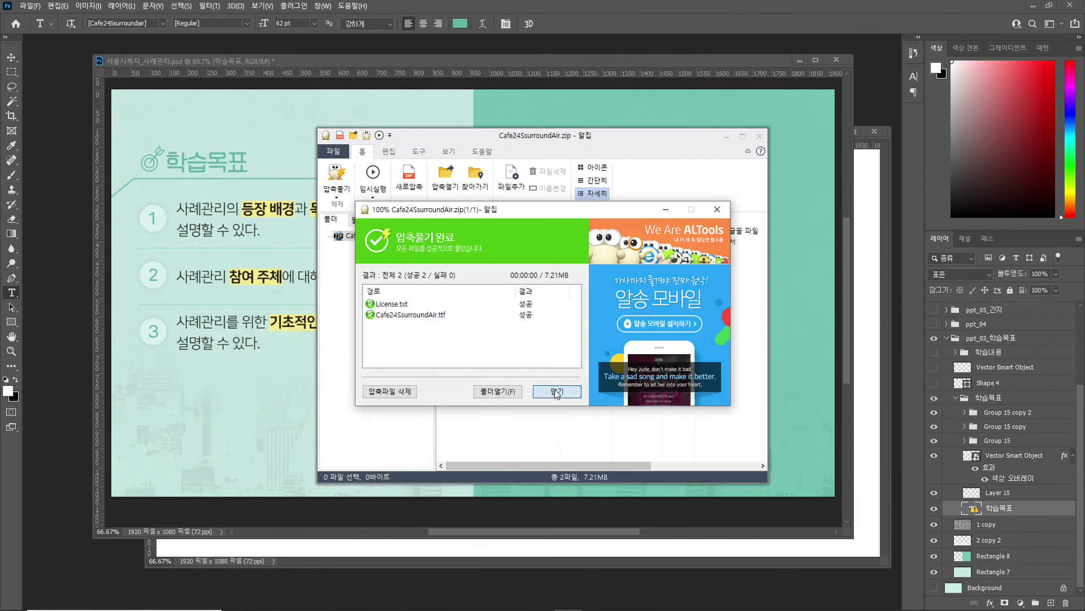
left_click(554, 398)
left_click(759, 136)
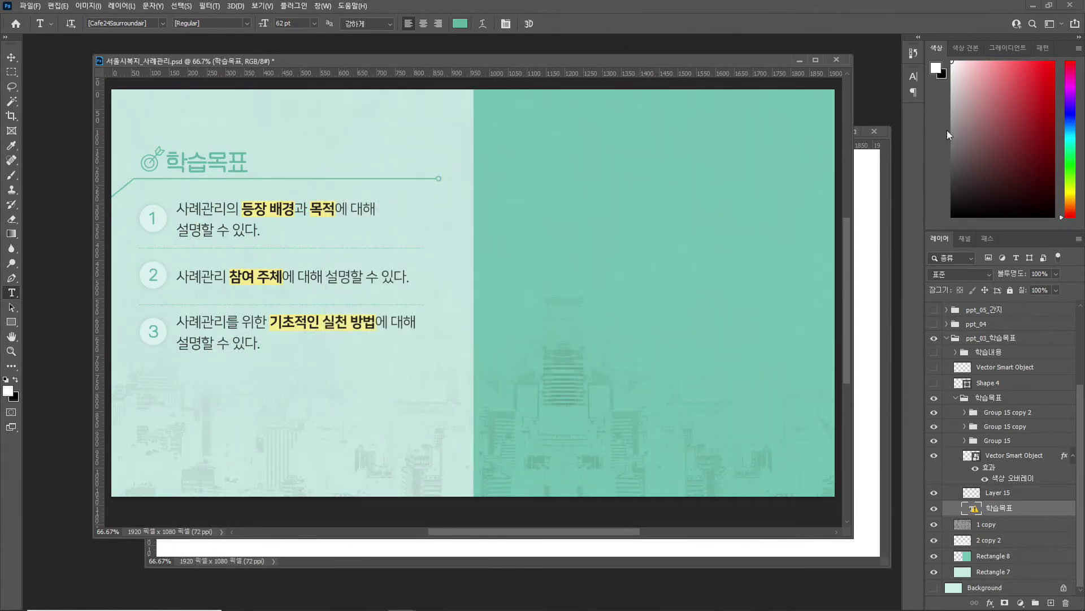
Cancel closing the 서울시복지_사례관리.psd document and activate the 학습목표 title text so it picks up the installed font
left_click(837, 59)
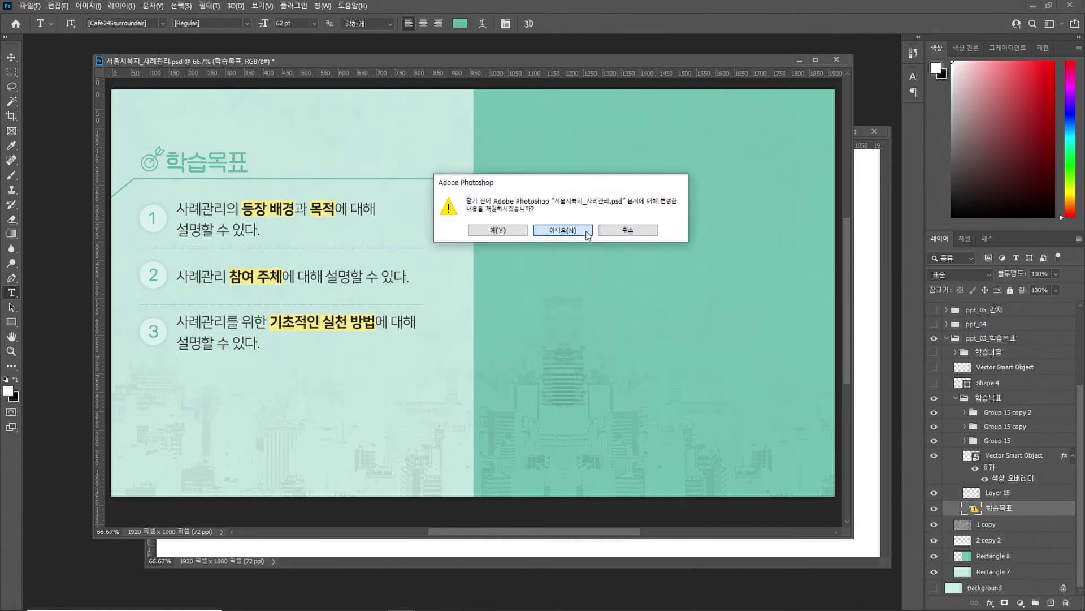
left_click(621, 232)
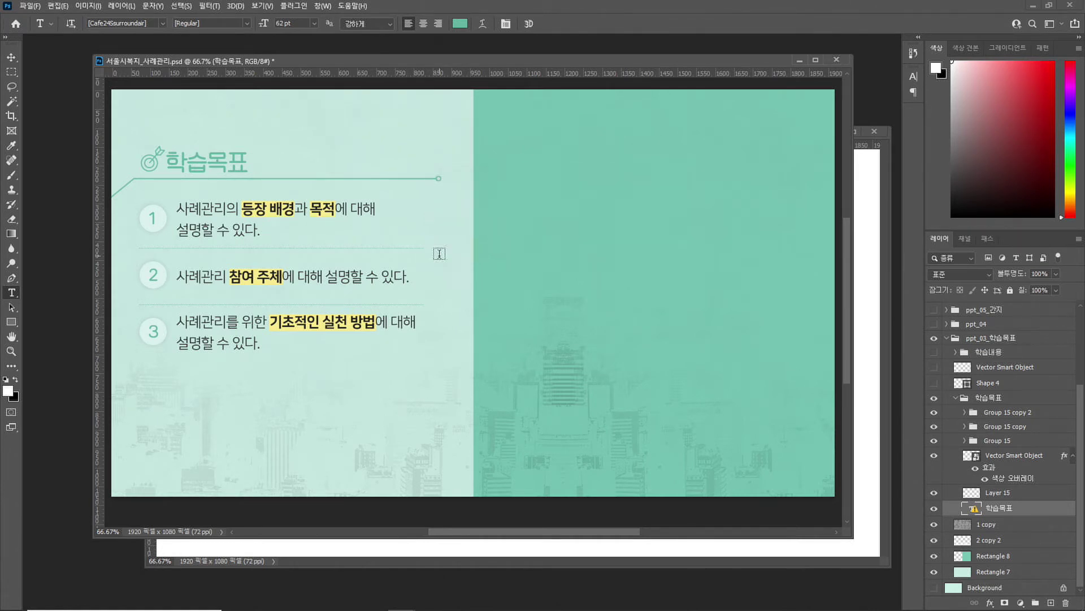
left_click(187, 165)
left_click(11, 57)
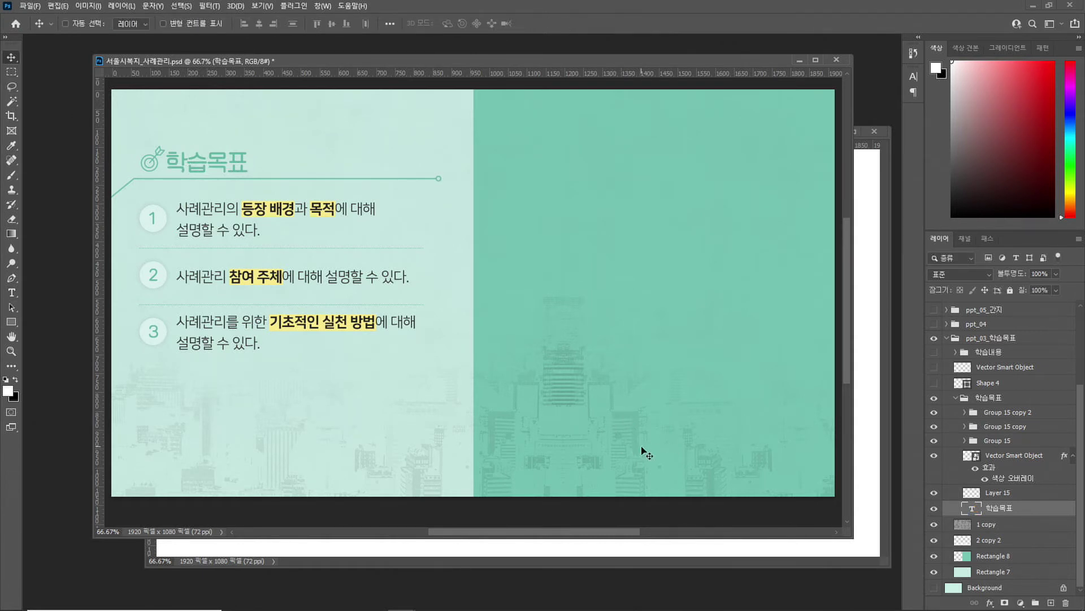
Check the 학습목표 title's visibility and test its editability by adding "ddd" and deleting it again
left_click(934, 510)
left_click(933, 510)
left_click(12, 292)
left_click(247, 166)
type("ddd")
key("BackSpace")
key("BackSpace")
key("BackSpace")
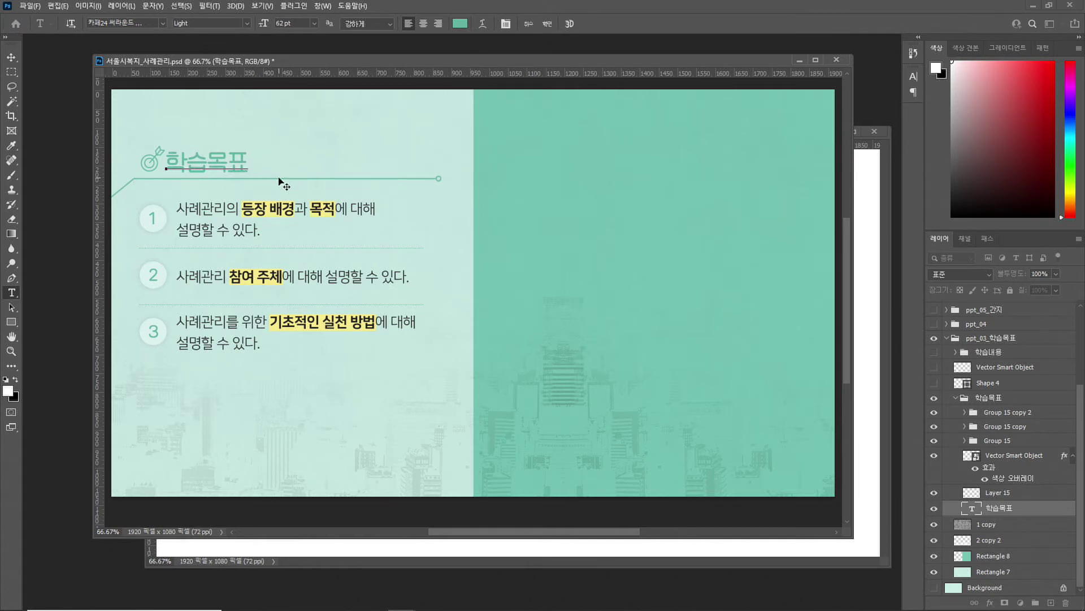
left_click(11, 60)
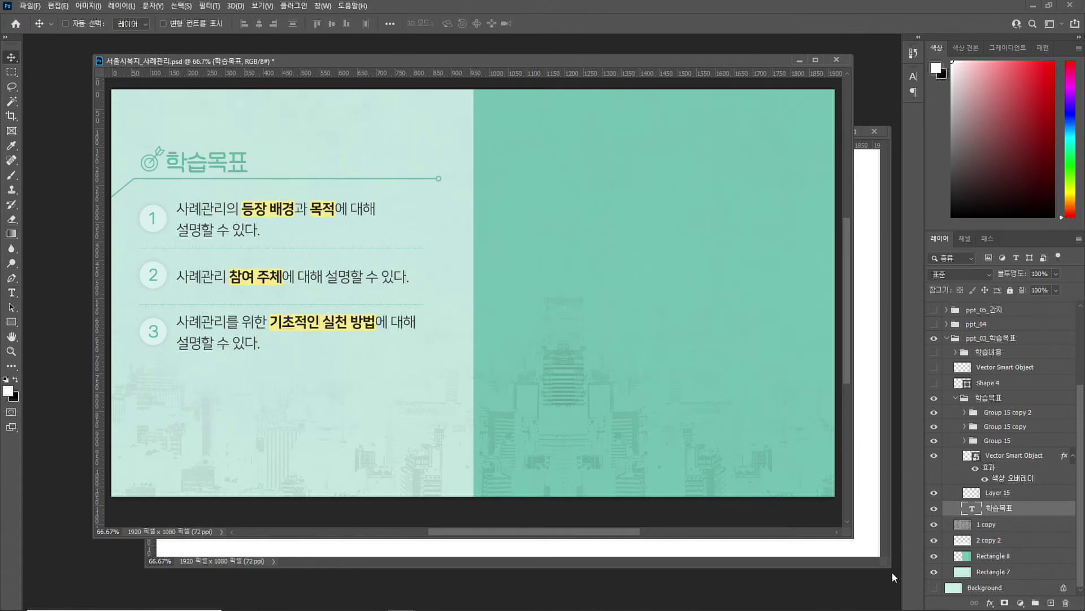
Toggle the 학습목표 text, Layer 15 and Vector Smart Object layers off and on to identify their content
left_click(934, 508)
left_click(933, 508)
left_click(934, 492)
left_click(934, 493)
left_click(934, 456)
left_click(934, 456)
Move the Vector Smart Object directly above the 학습목표 text layer and merge the two layers
left_click(1073, 455)
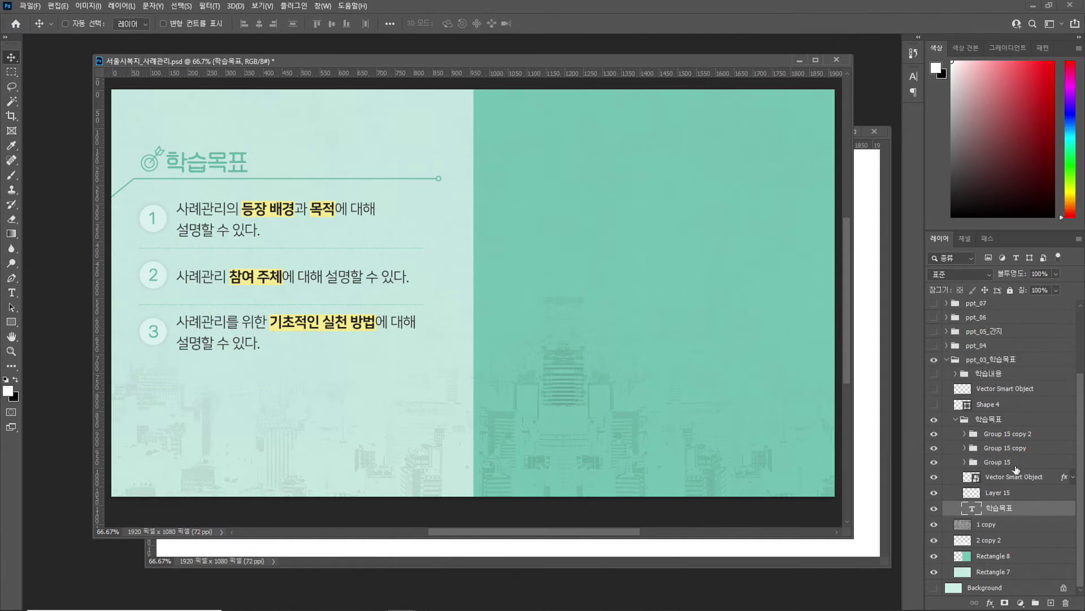
left_click_drag(1018, 481, 1004, 503)
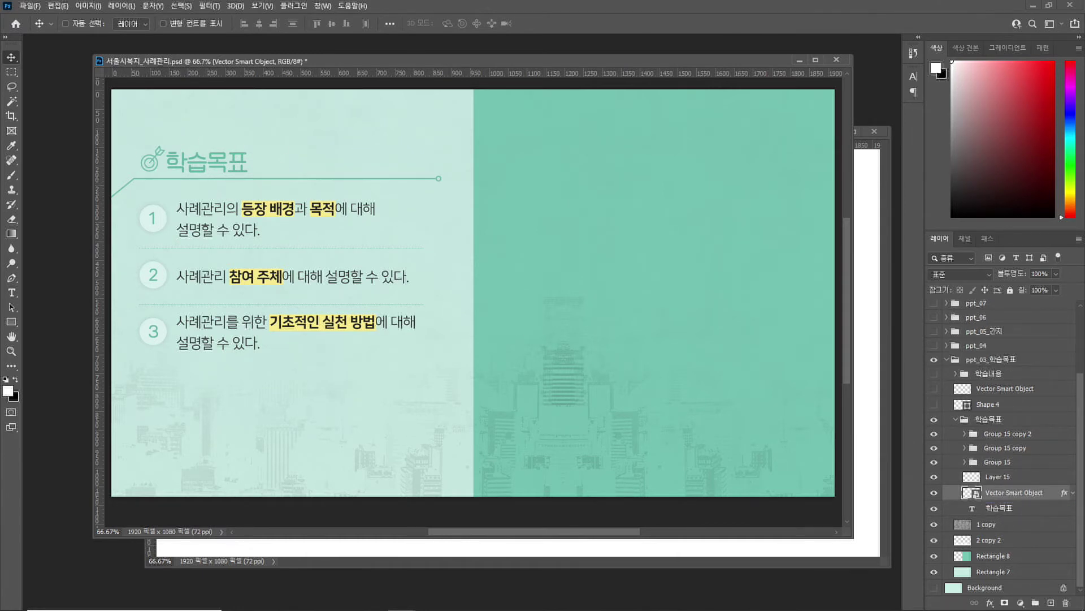
left_click(1001, 511, "shift")
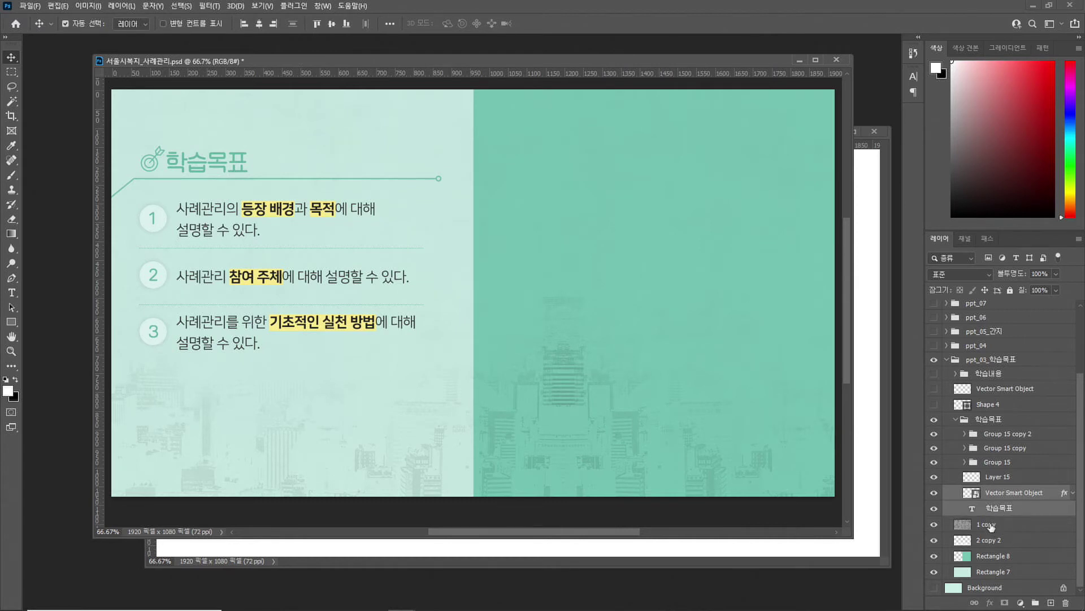
key("ctrl+e")
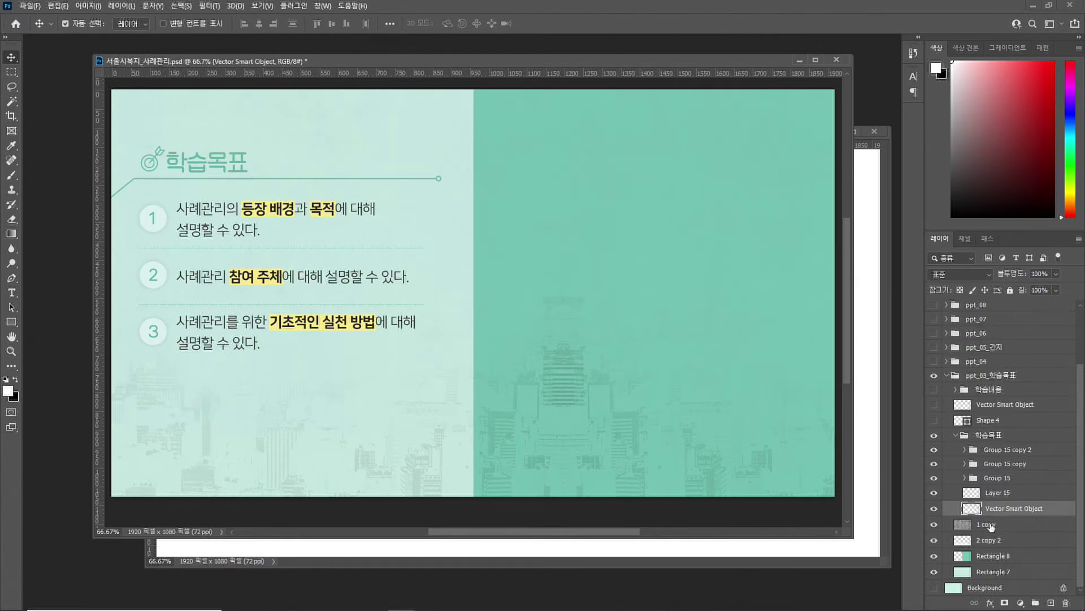
Check the merged title layer's visibility and move Layer 15 below it within the 학습목표 group
left_click(934, 510)
left_click(934, 512)
left_click_drag(998, 493, 998, 516)
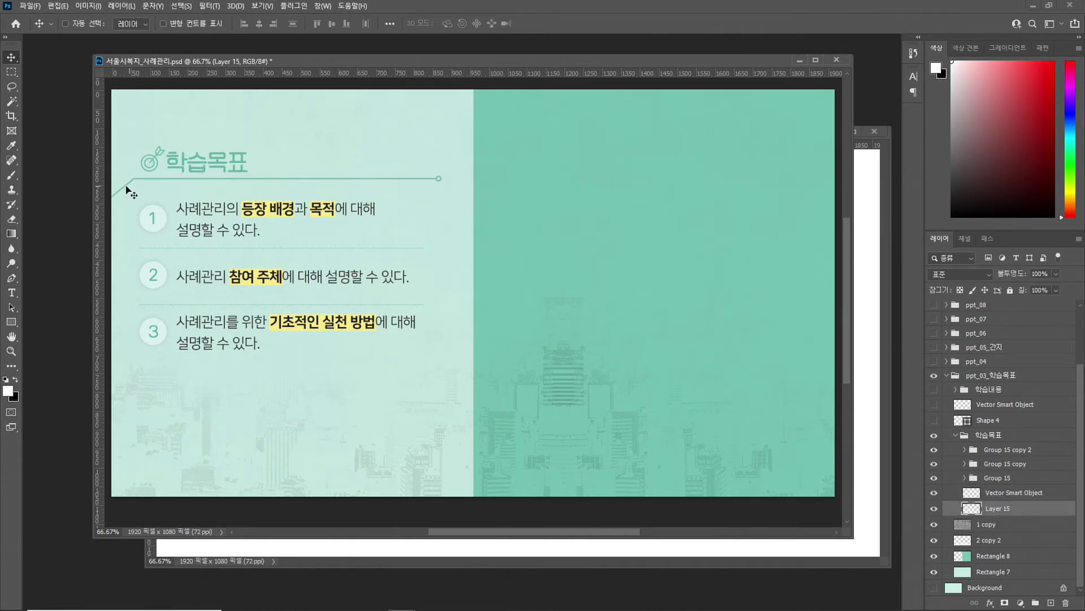
Toggle the Vector Smart Object layer and the three Group 15 groups off and on to identify what each contains
left_click(934, 494)
left_click(934, 494)
left_click(948, 480)
left_click(935, 479)
left_click(934, 479)
left_click(934, 479)
left_click(934, 480)
left_click(934, 464)
left_click(934, 464)
left_click(932, 449)
left_click(933, 449)
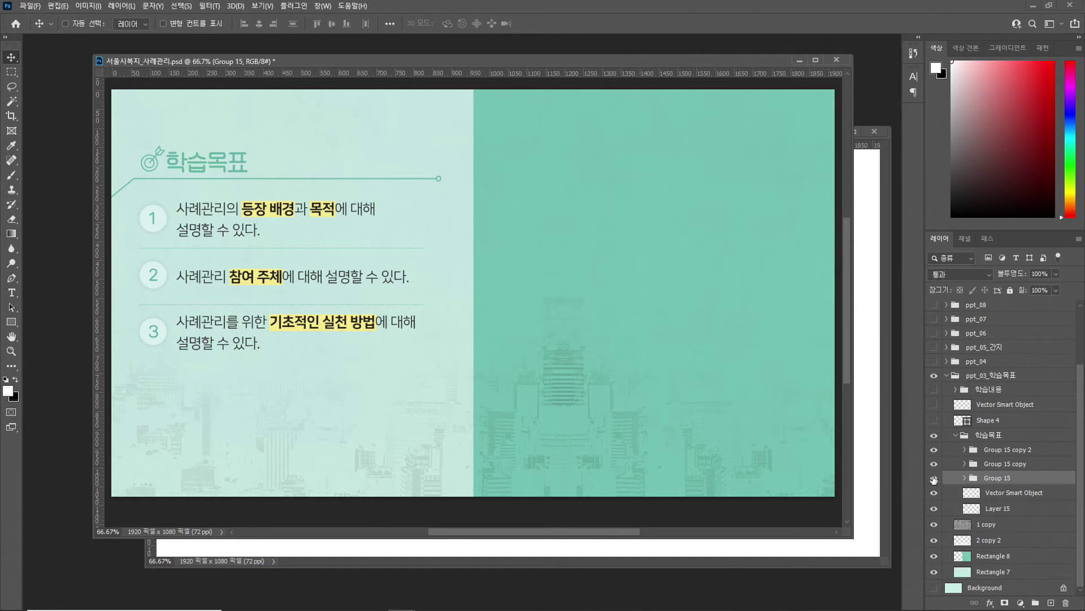
left_click(933, 479)
left_click(933, 479)
Expand Group 15 and move its Shape 3 divider line out of the group, directly above it
left_click(964, 477)
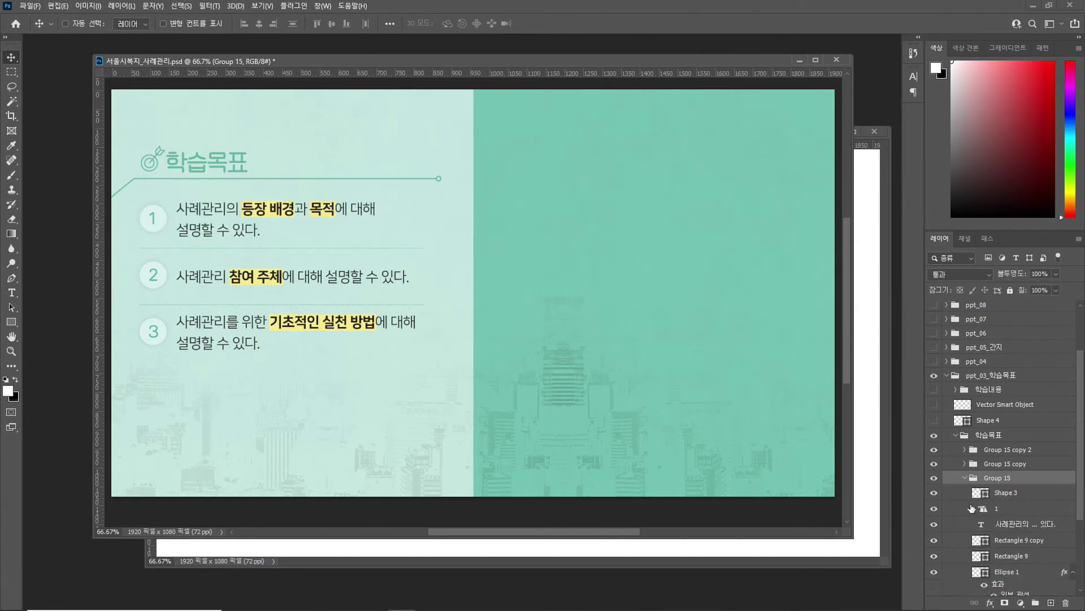
scroll(975, 503, "down", 2)
left_click(933, 423)
left_click(934, 423)
left_click(935, 436)
left_click(994, 437)
left_click_drag(994, 438, 998, 416)
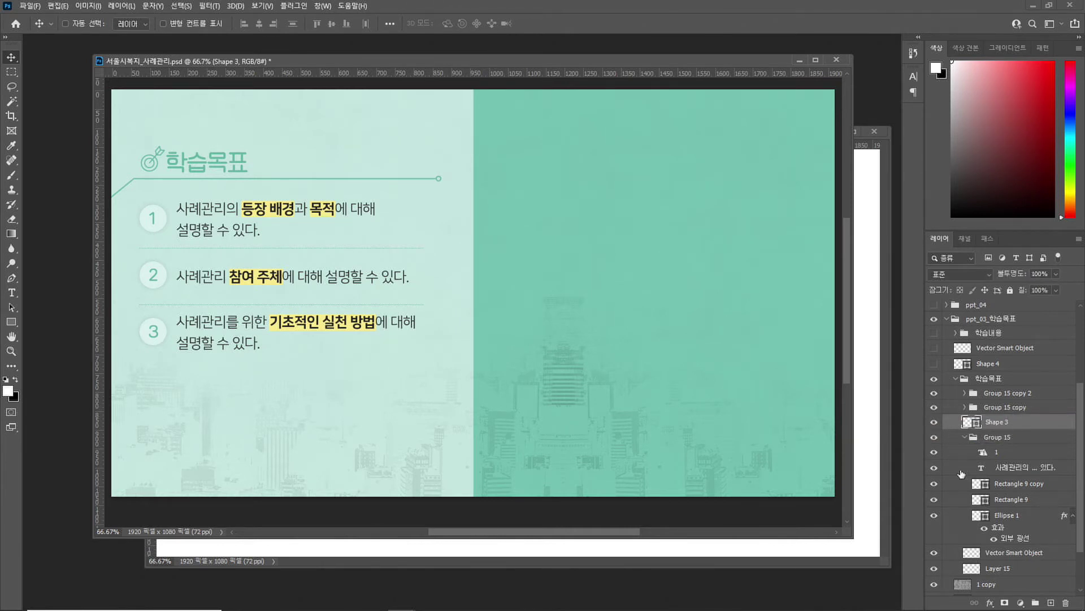
Hide Rectangle 9 copy and Rectangle 9 and move both highlight layers out of Group 15, below Shape 3
left_click(934, 485)
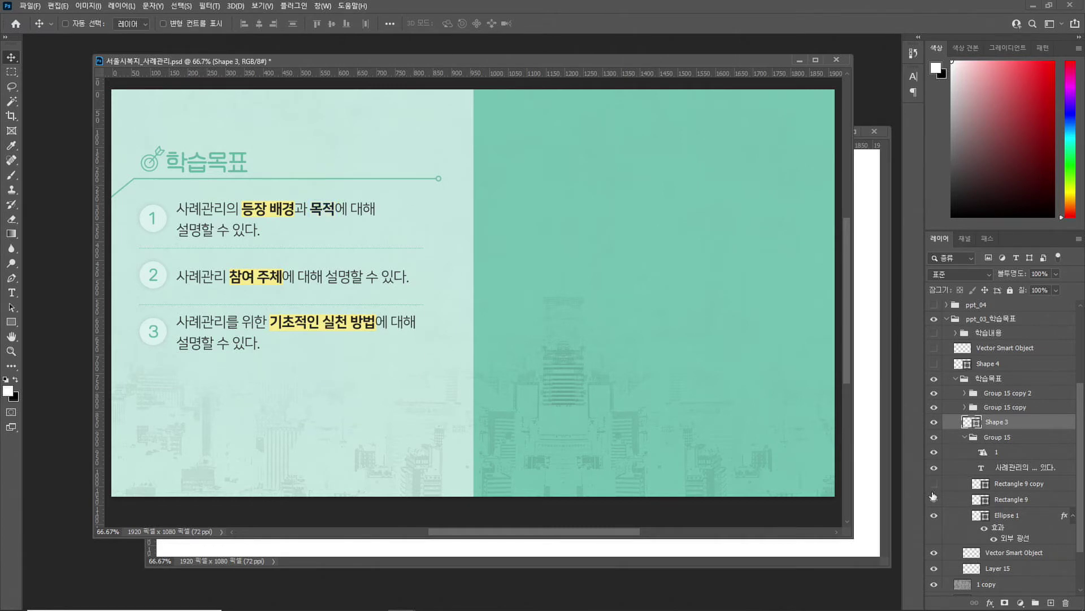
left_click(1007, 500)
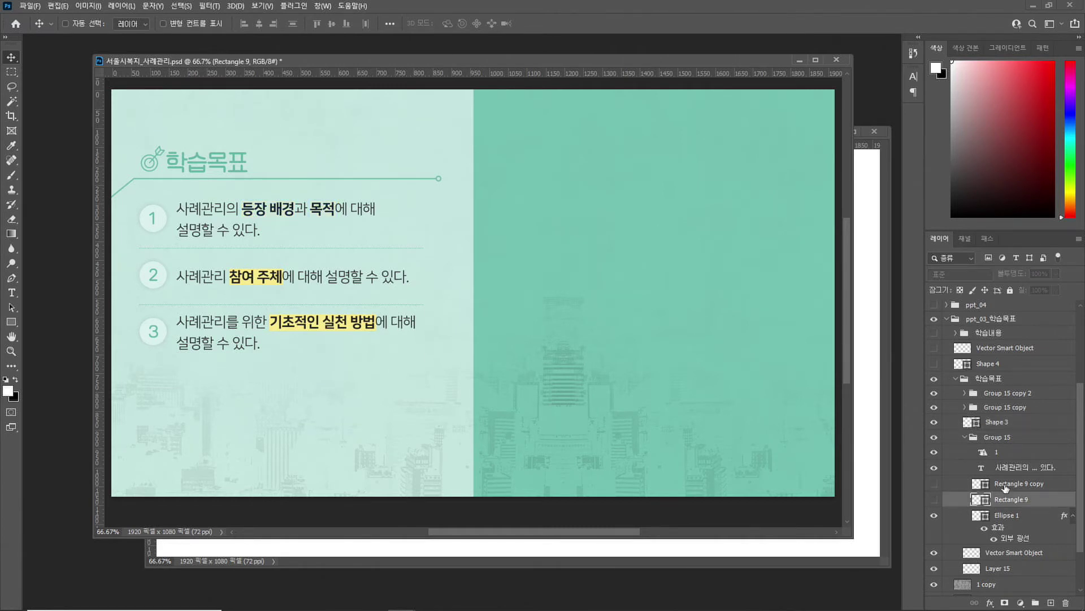
left_click(1007, 485, "shift")
left_click_drag(1006, 485, 1003, 431)
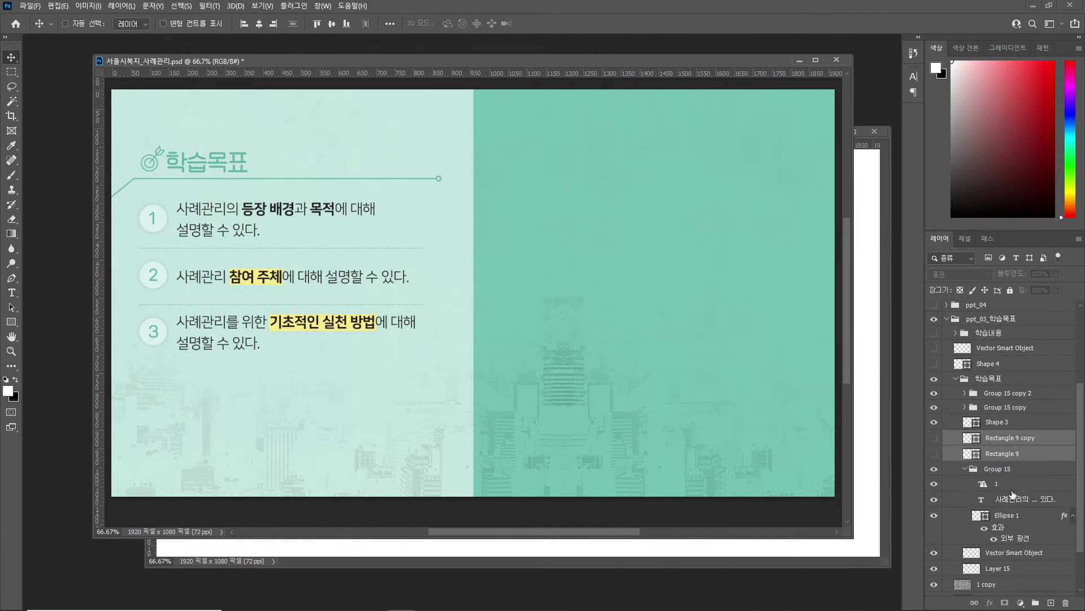
Check Group 15's visibility and merge its number layer 1 with the Ellipse 1 circle
left_click(1000, 471)
left_click(934, 470)
left_click(933, 470)
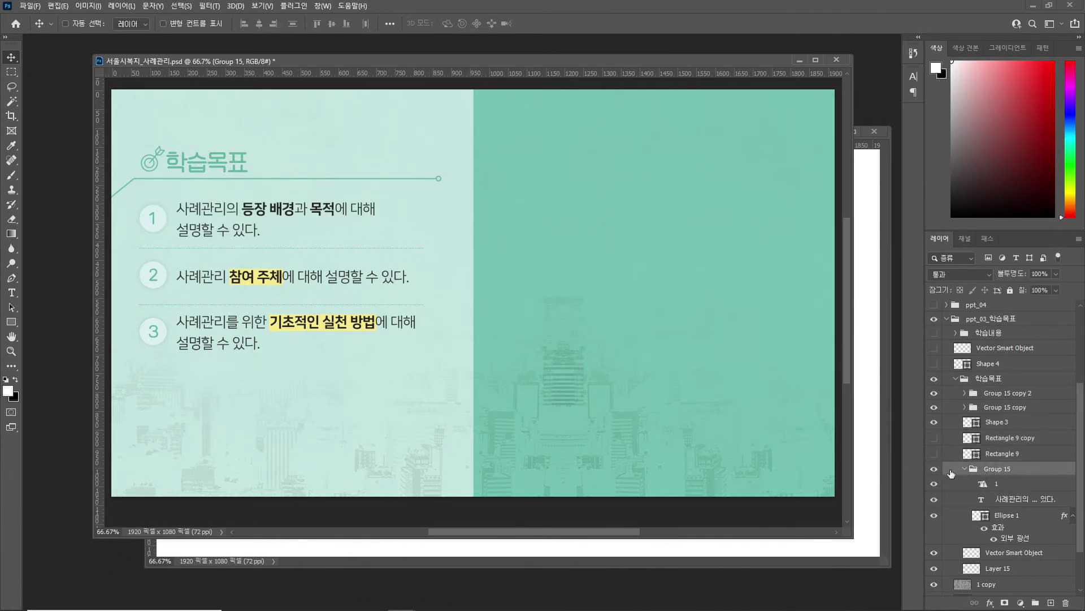
left_click(1004, 487)
key("ctrl")
left_click(934, 516)
left_click(935, 516)
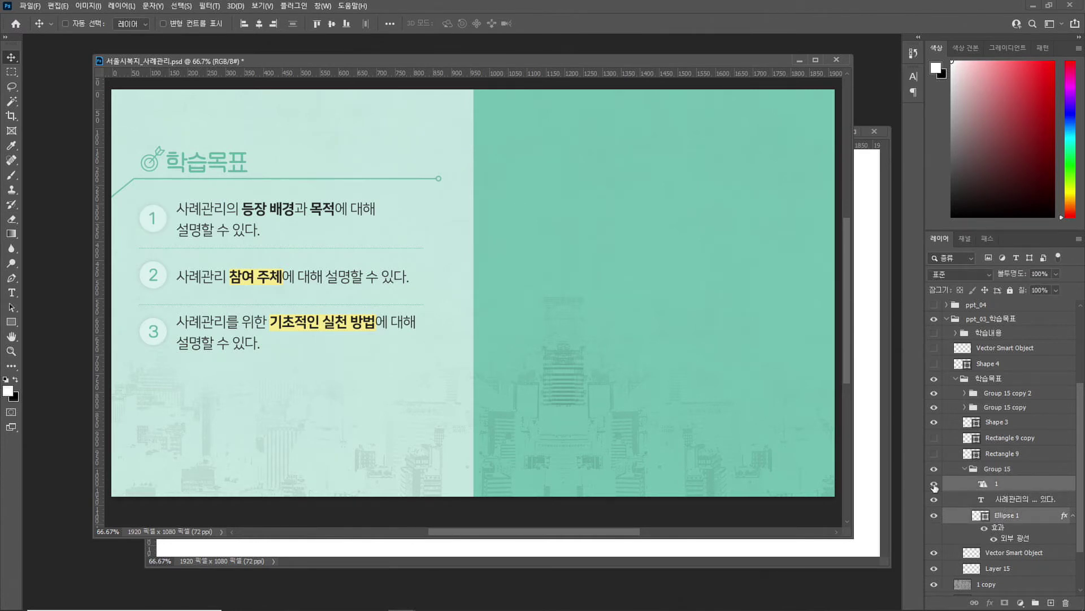
key("ctrl+e")
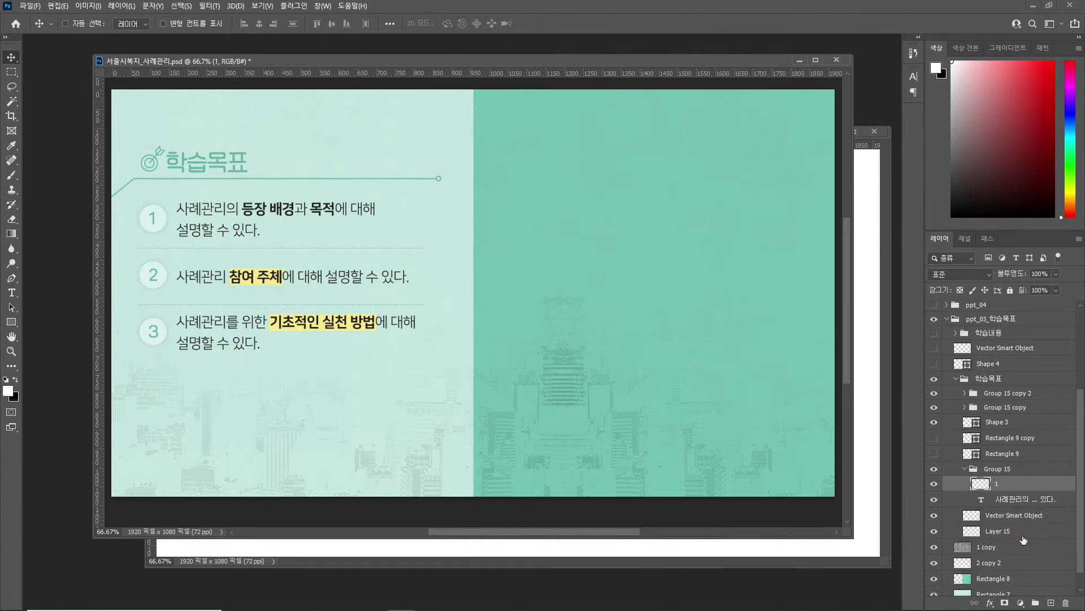
Move the first objective's text and layer 1 out of Group 15, with the text on top, and remove the empty group
left_click(1006, 499)
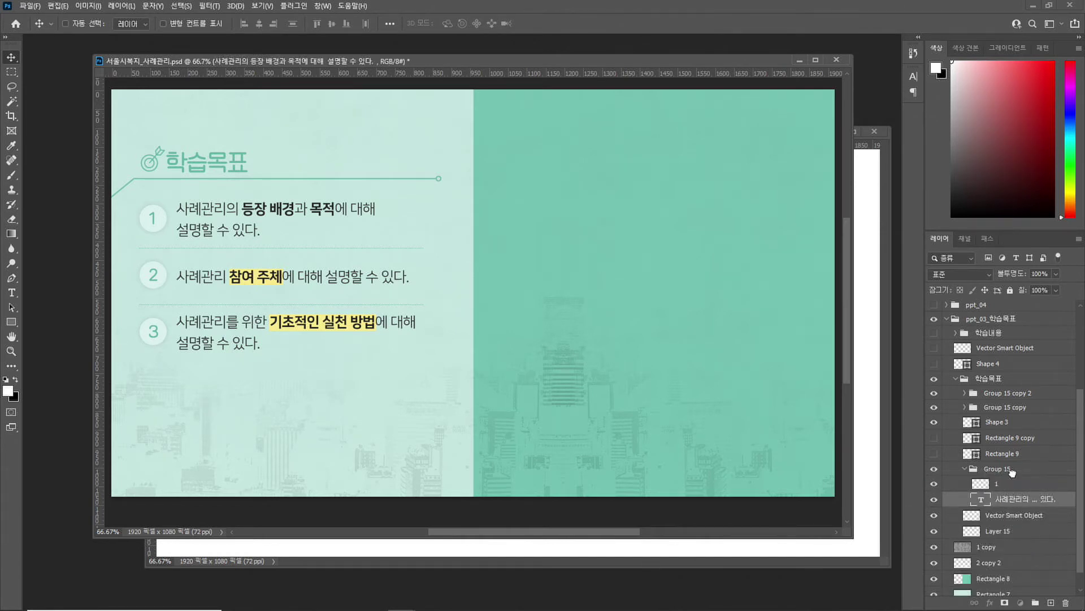
key("ctrl+bracketright")
left_click(1011, 499, "shift")
left_click_drag(1010, 498, 1018, 462)
left_click(1000, 500)
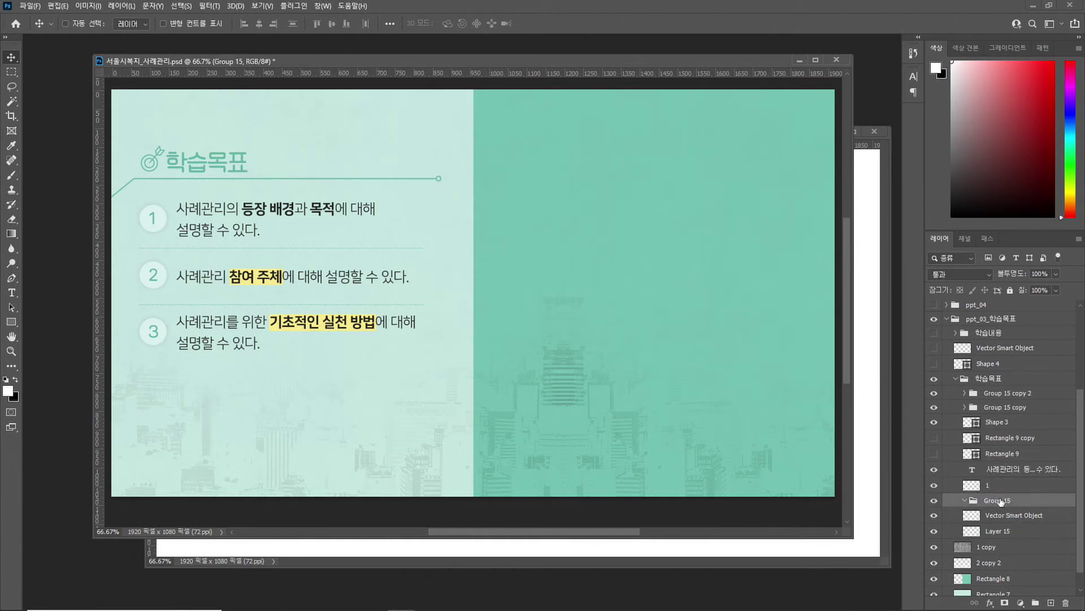
key("ctrl+shift+g")
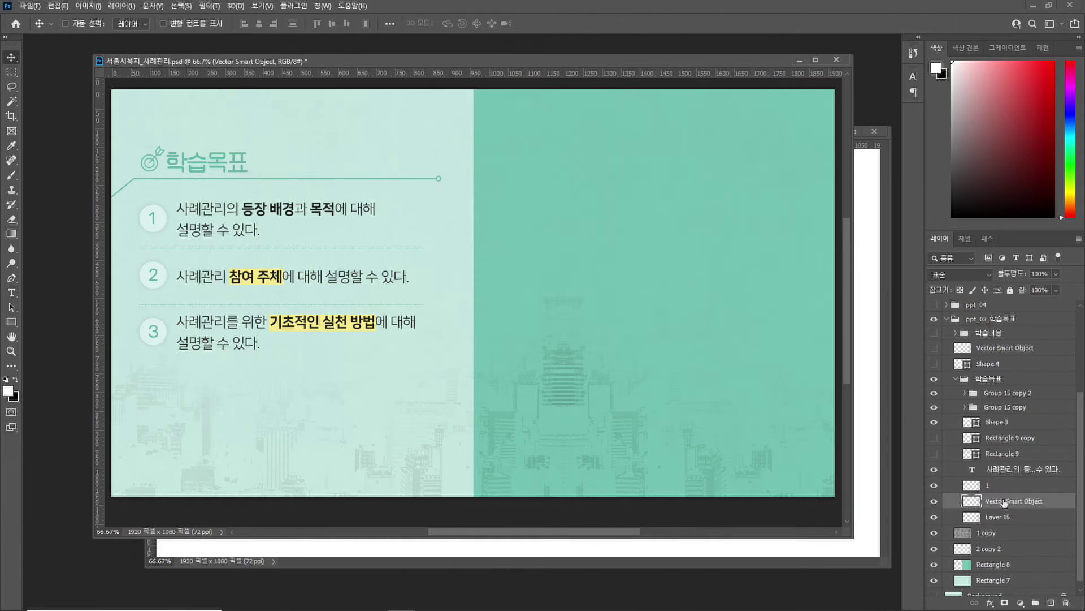
Check the first objective's layers, show Rectangle 9 copy and Rectangle 9, and move both between the objective text and layer 1
left_click(933, 485)
left_click(933, 485)
left_click(933, 469)
left_click(933, 469)
left_click(934, 453)
left_click(934, 438)
left_click(998, 439)
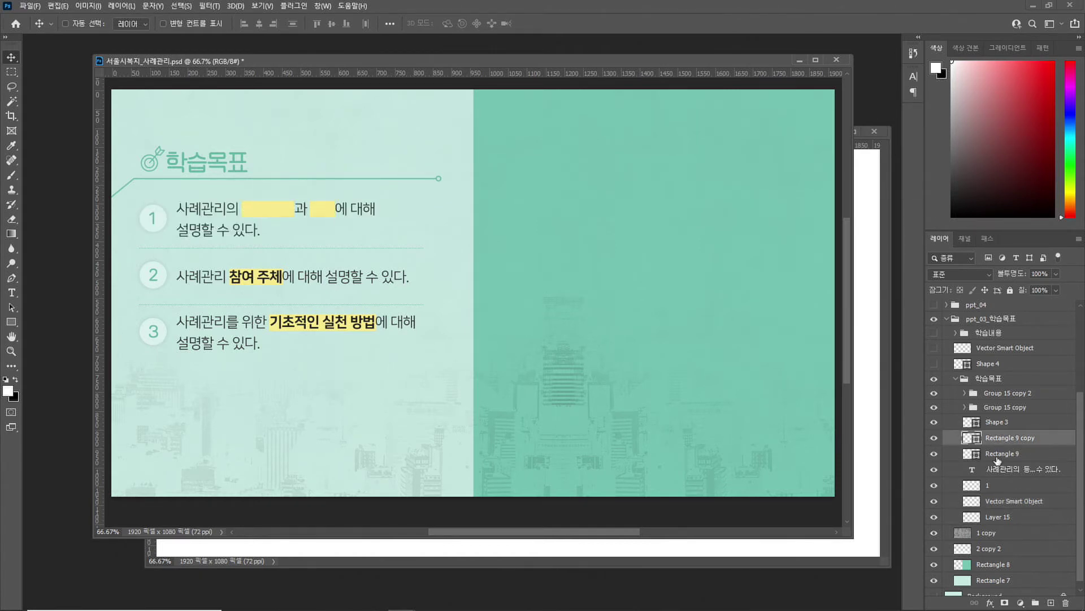
left_click(999, 455, "shift")
left_click_drag(998, 459, 999, 483)
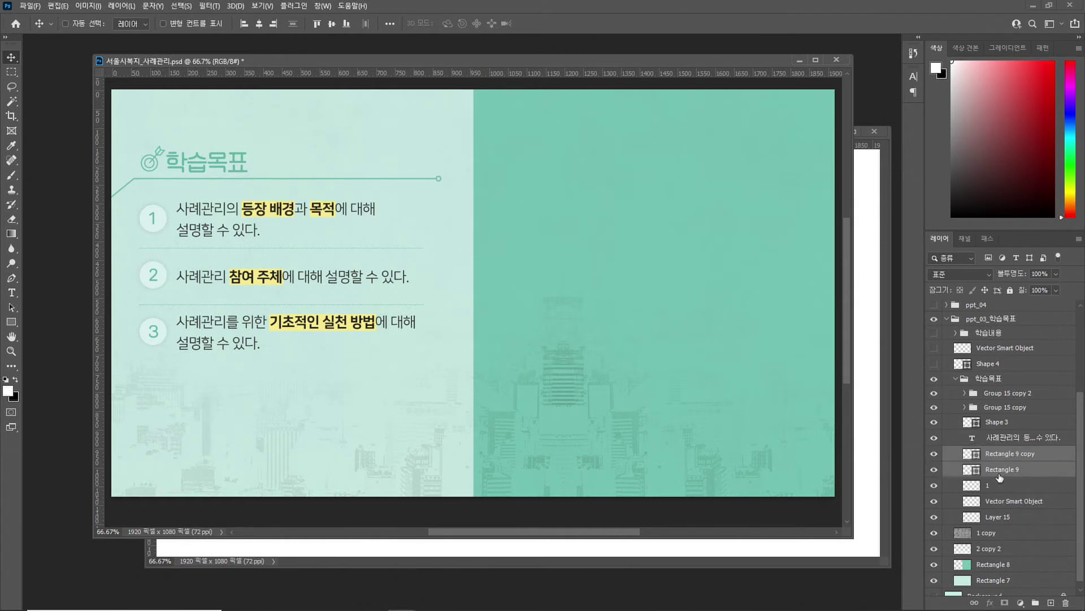
left_click(1007, 439)
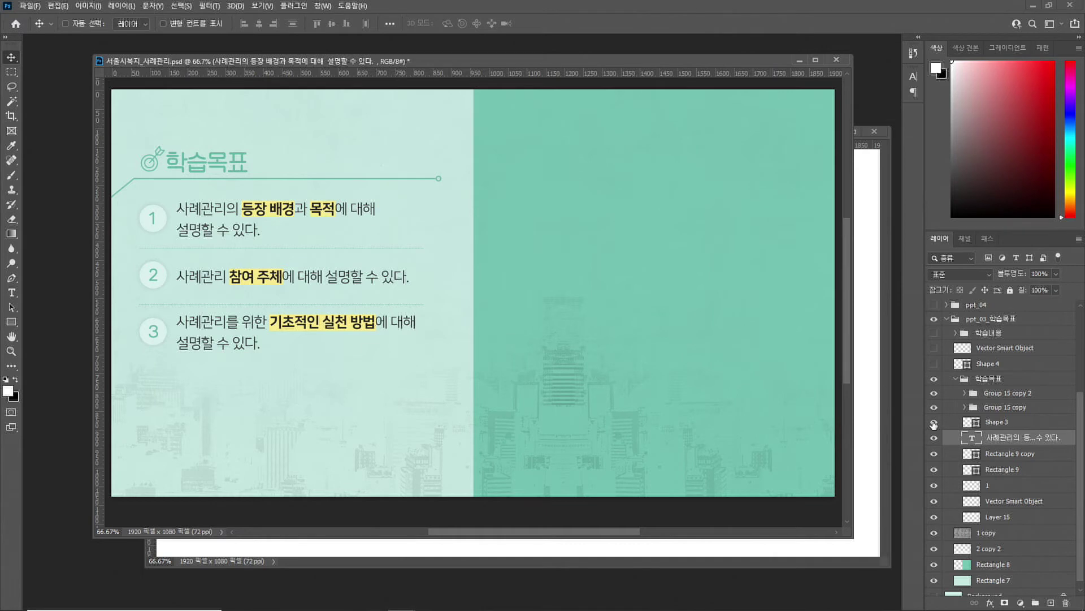
Expand Group 15 copy and move its Shape 3 divider line out, directly above the group
left_click(1000, 407)
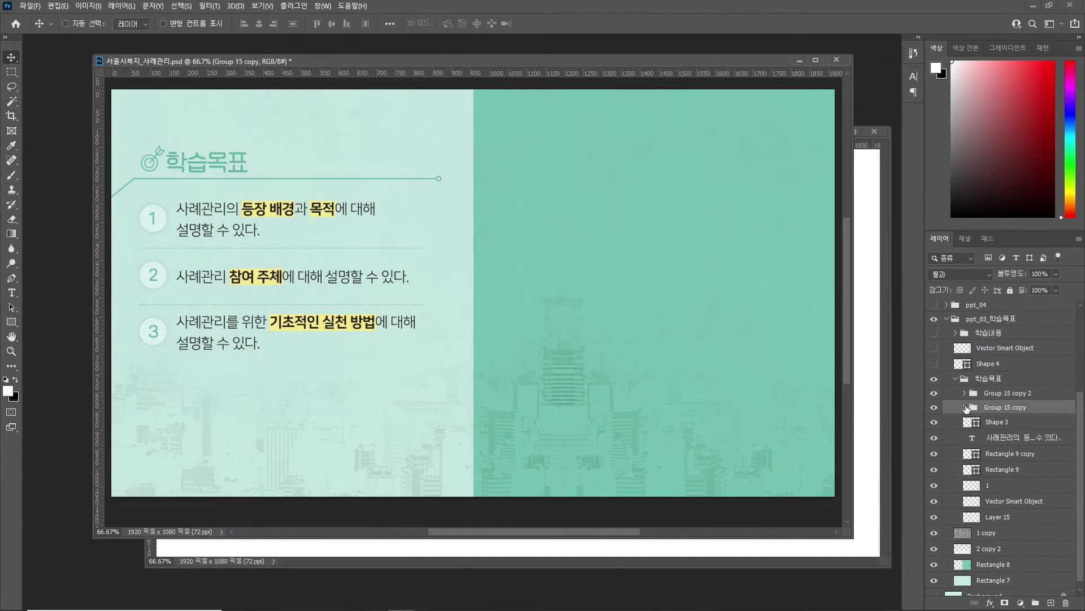
left_click(965, 407)
scroll(999, 512, "down", 2)
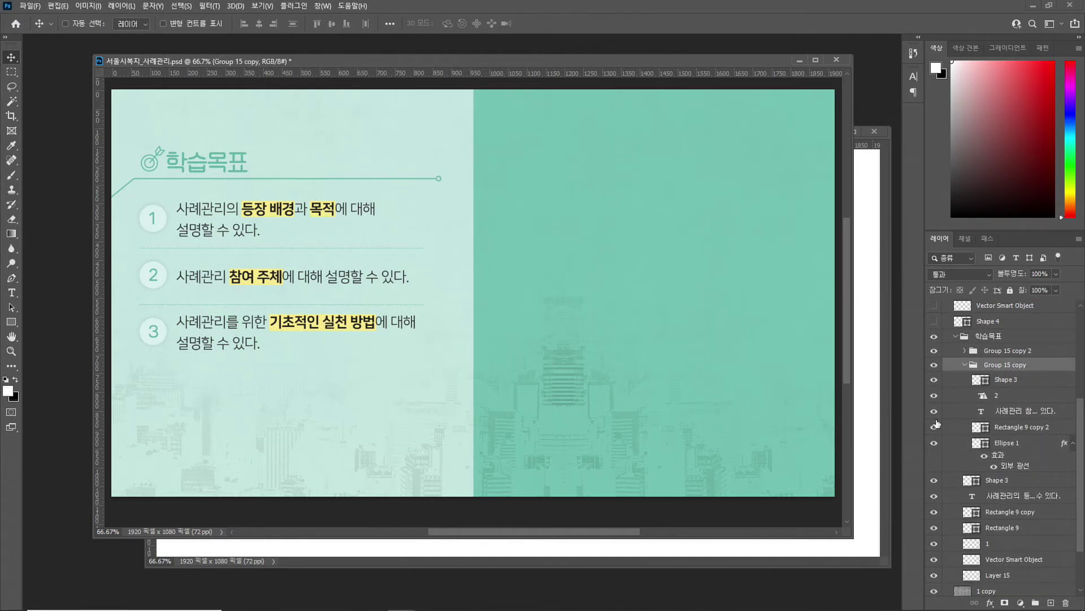
left_click_drag(997, 380, 1018, 360)
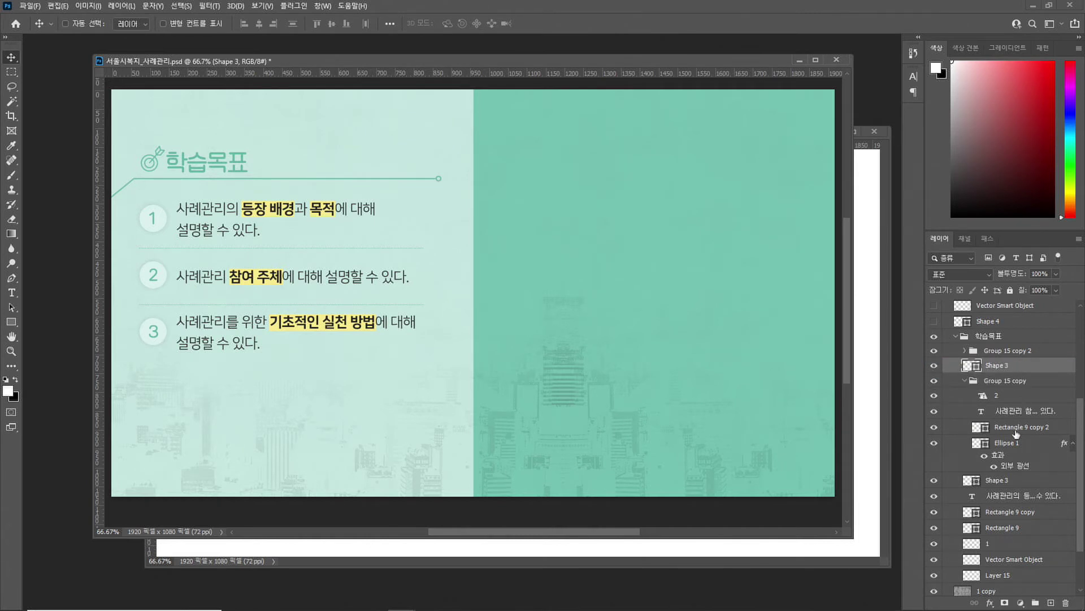
Merge number layer 2 with the Ellipse 1 circle inside Group 15 copy
left_click(997, 399)
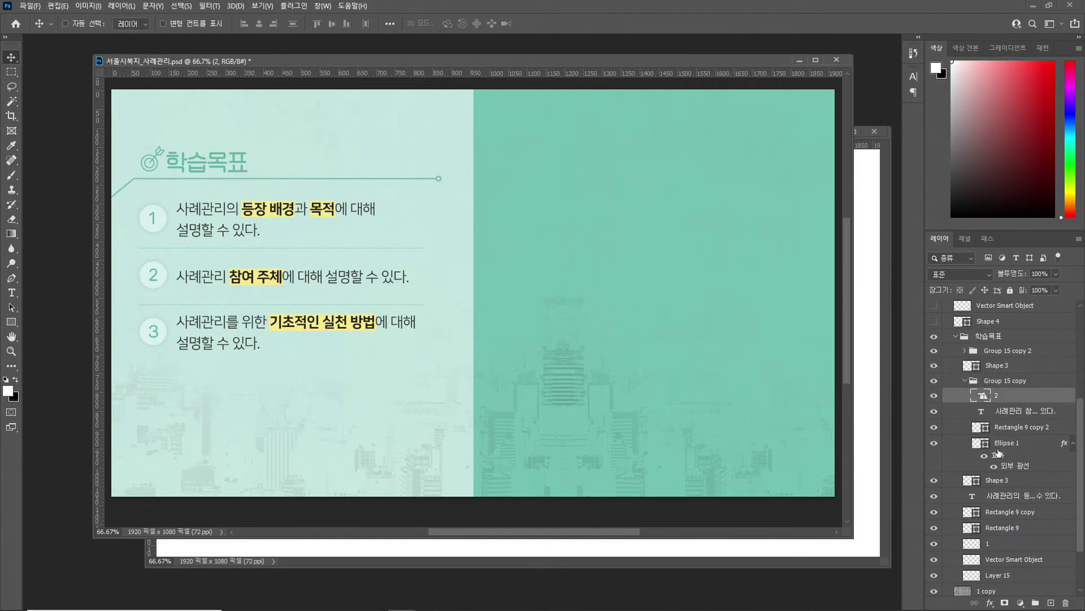
left_click(950, 444)
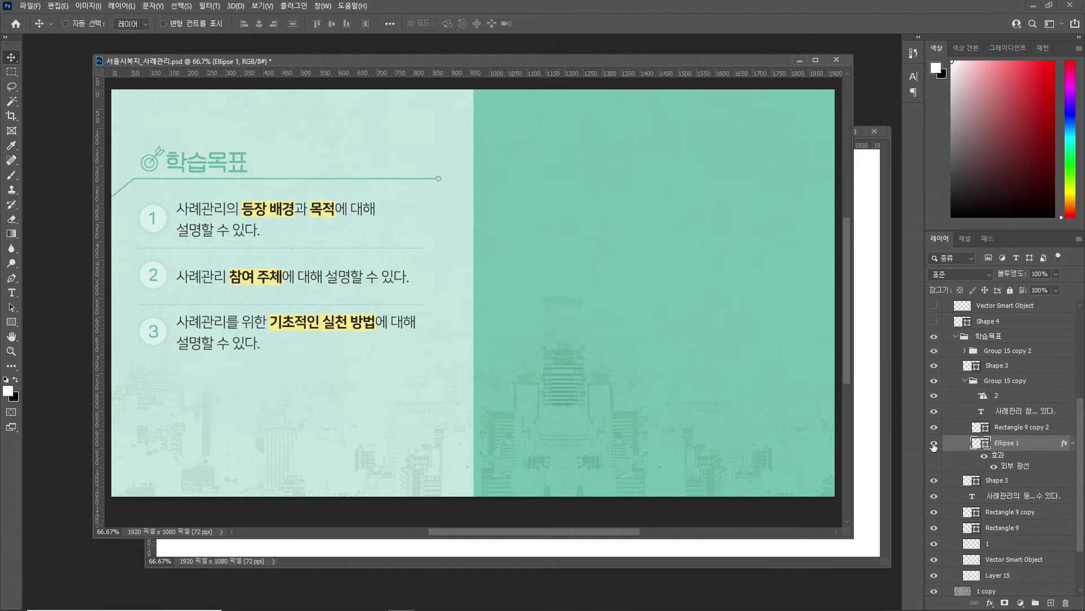
left_click(1008, 396, "ctrl")
key("ctrl+e")
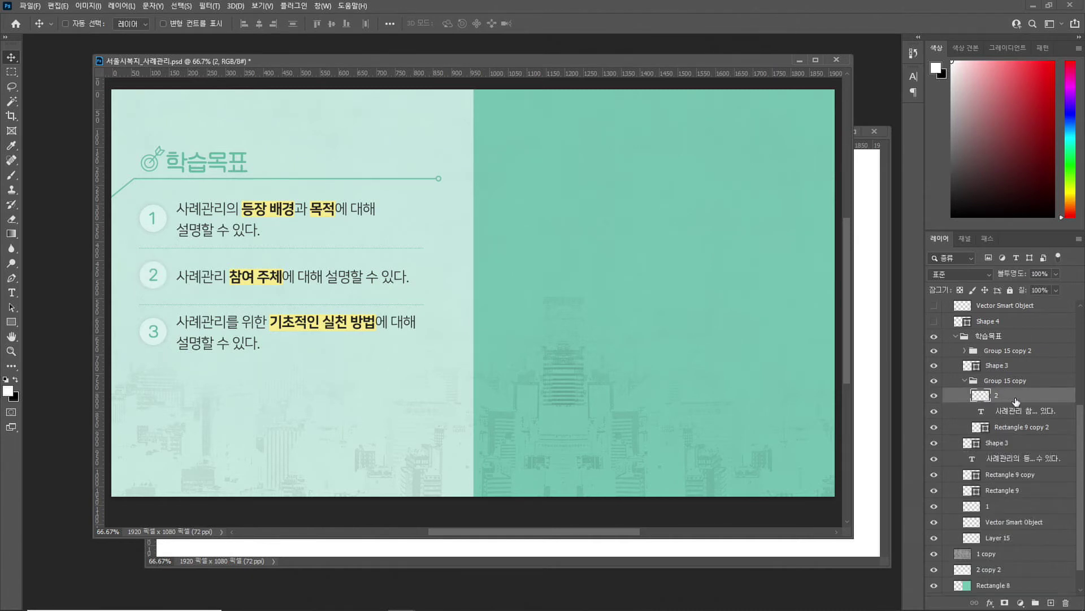
Stack the second objective's text, Rectangle 9 copy 2 and layer 2 above Group 15 copy, and delete the empty group
left_click(1012, 430)
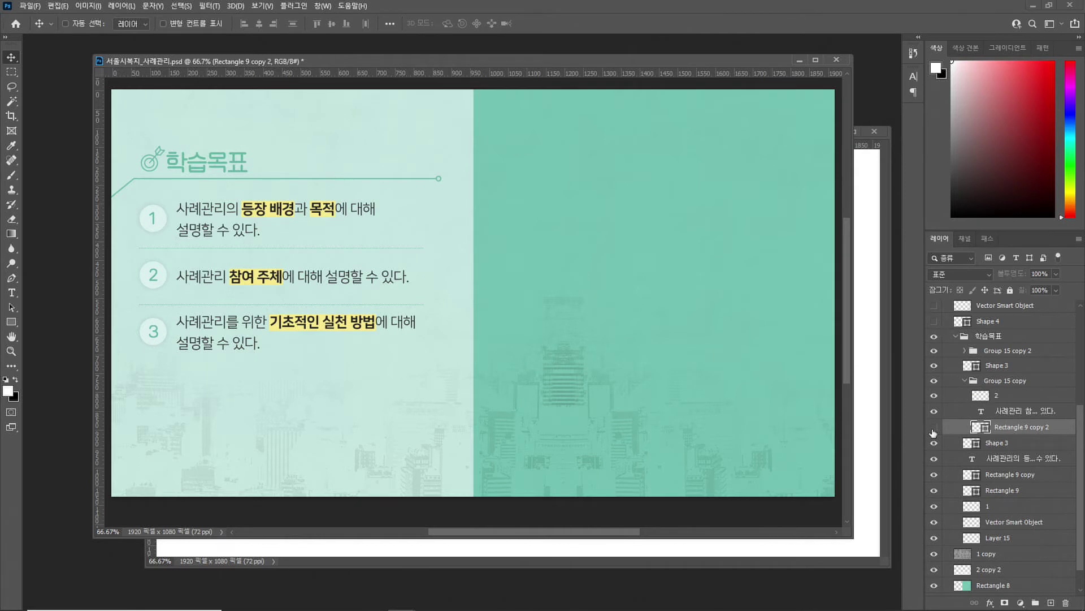
left_click_drag(1021, 399, 1017, 434)
left_click(1018, 395, "shift")
left_click_drag(1020, 396, 1024, 376)
left_click(1008, 431)
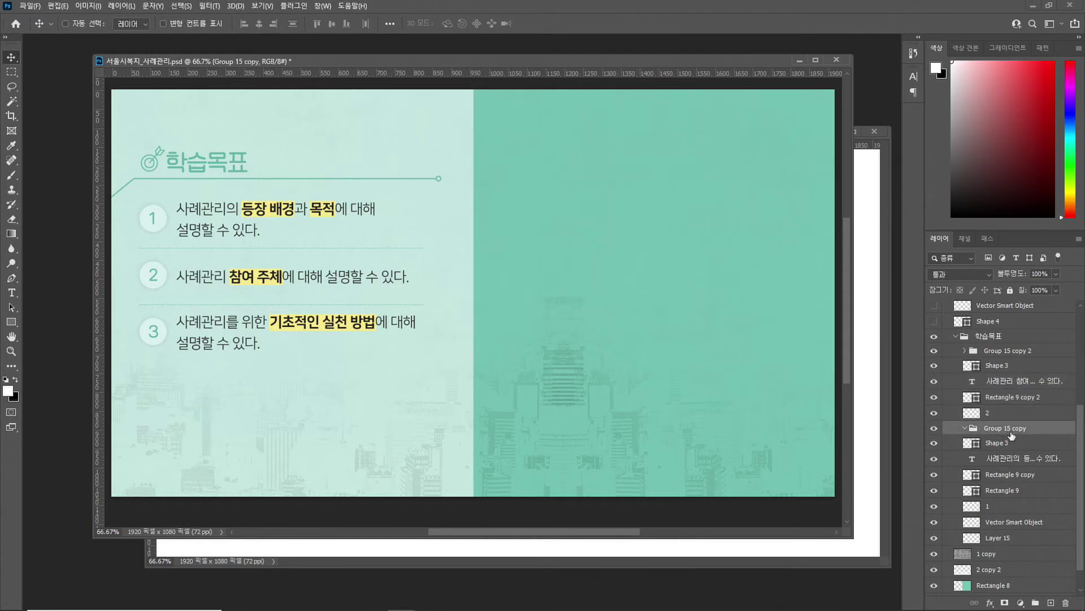
key("Delete")
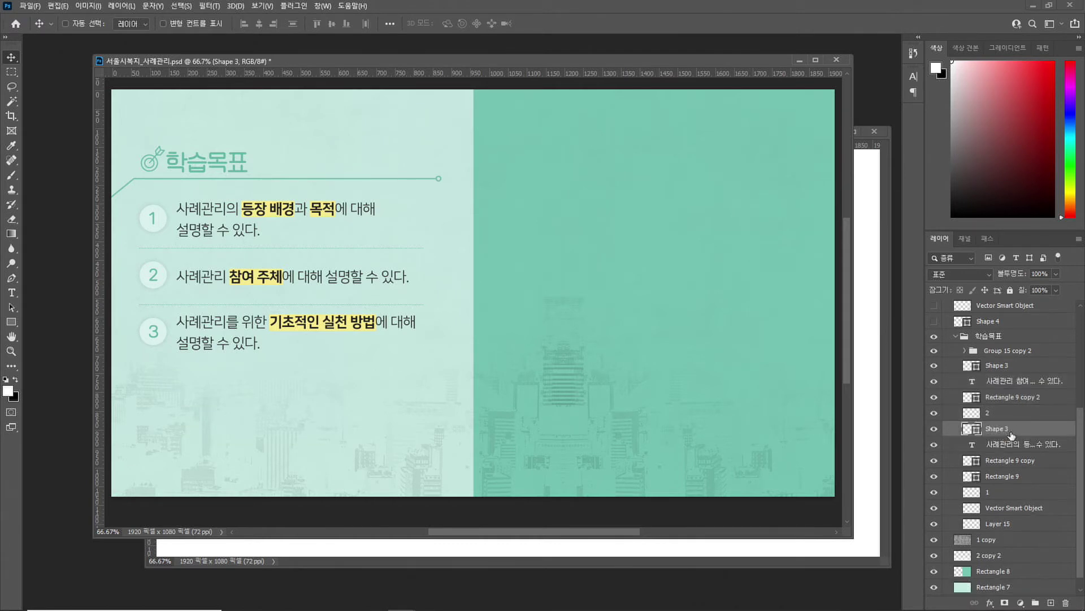
Expand Group 15 copy 2 and merge its number layer 3 with the Ellipse 1 circle
left_click(995, 353)
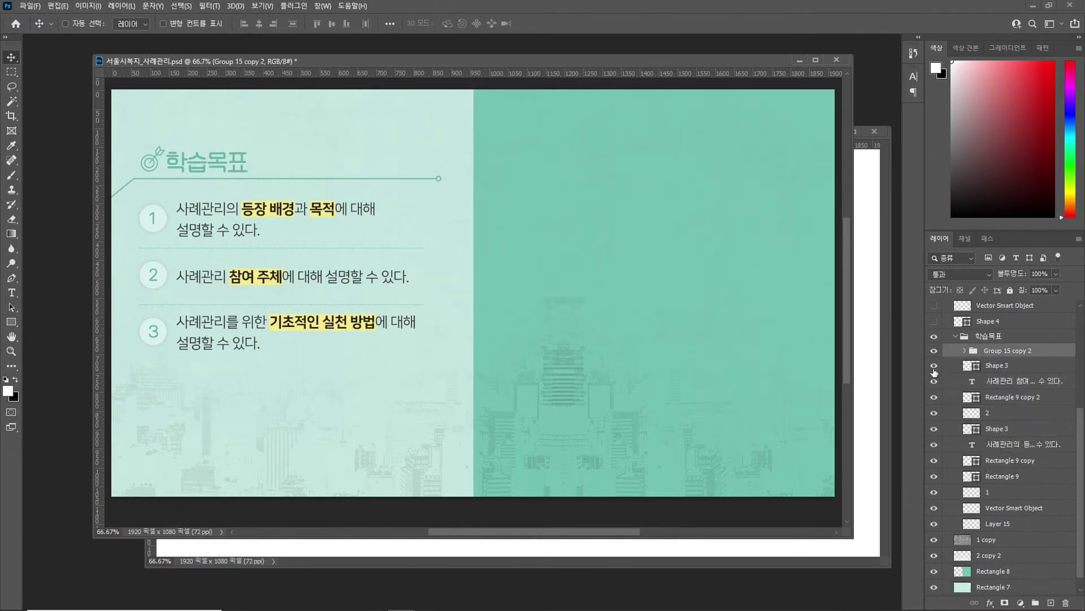
left_click(964, 351)
left_click(1002, 384)
left_click(1010, 433)
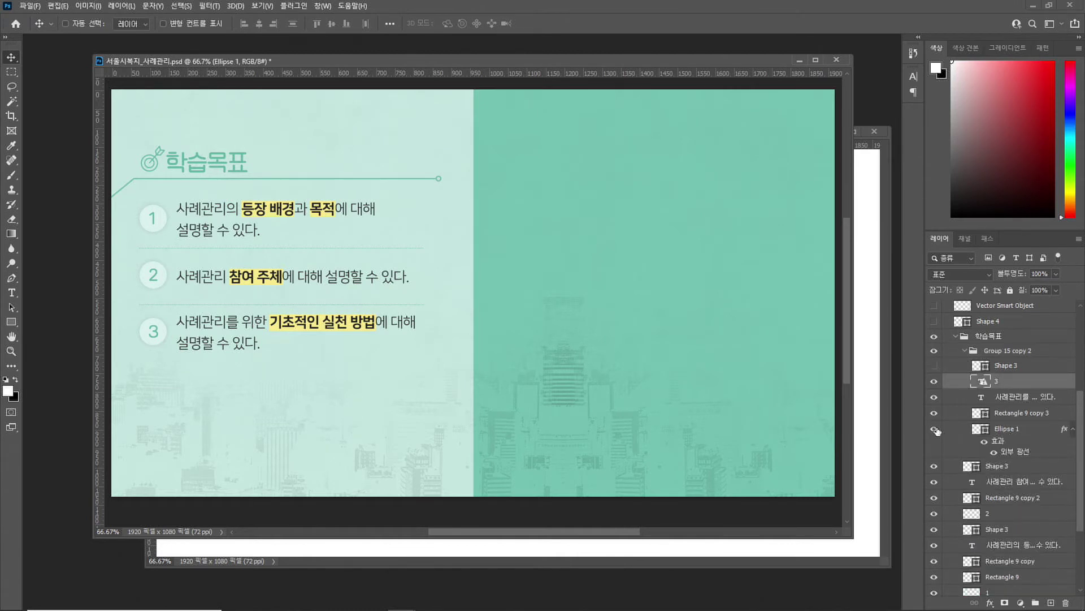
key("ctrl")
left_click(1020, 382, "ctrl")
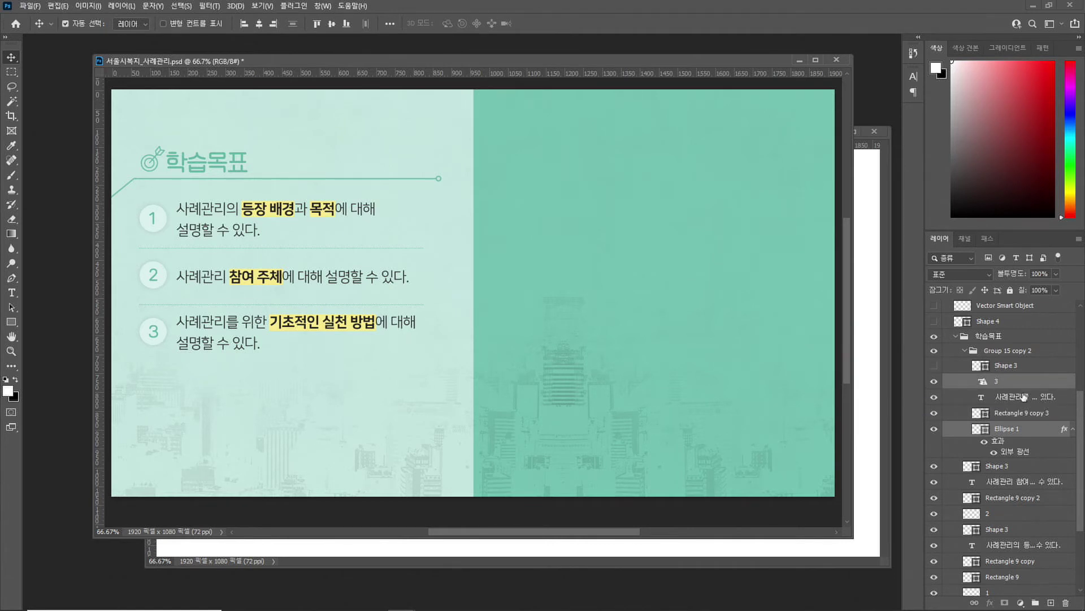
key("ctrl+e")
Order the third objective as Shape 3, text, Rectangle 9 copy 3 and layer 3, show Shape 3, and take all four out of the group, removing it
left_click_drag(1010, 398, 1010, 376)
left_click_drag(1016, 416, 1014, 390)
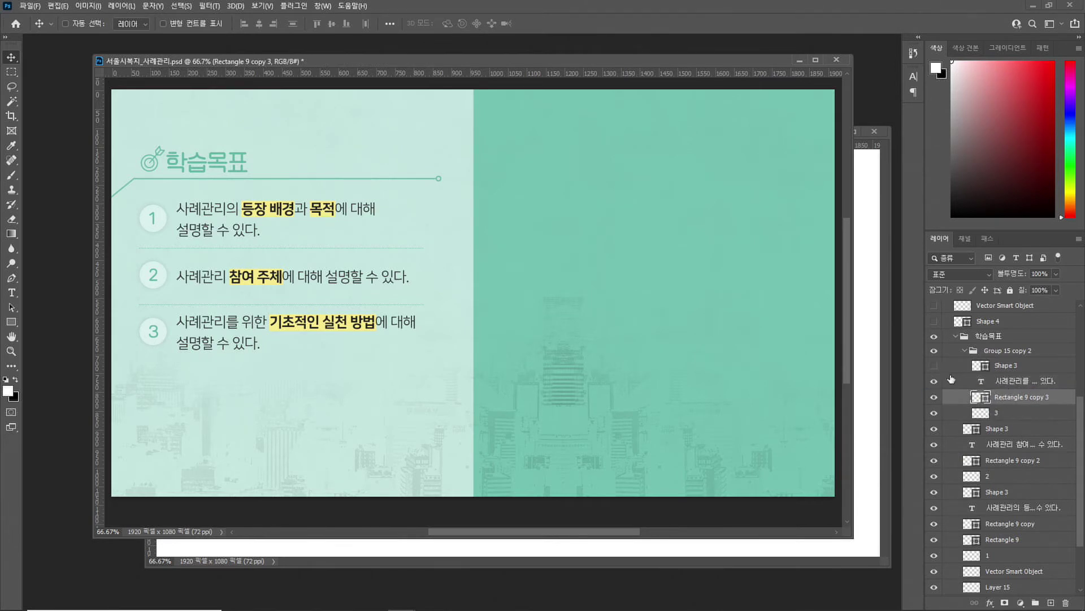
left_click(932, 368)
left_click(998, 366)
left_click(1016, 418, "shift")
left_click_drag(1010, 372, 1010, 344)
left_click(1012, 414)
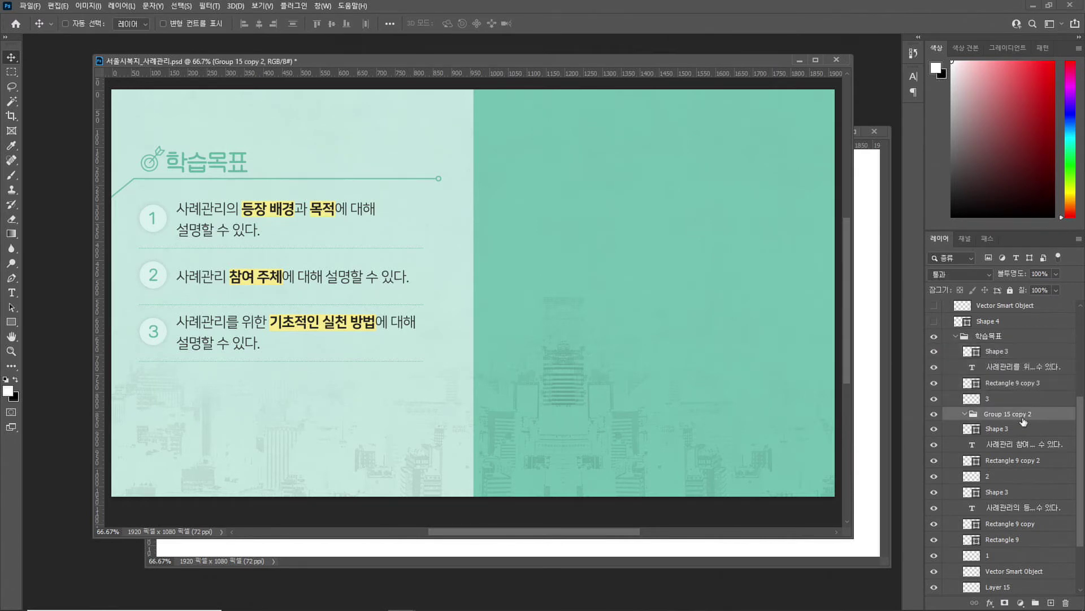
key("ctrl+shift+g")
Select all layers from the topmost Shape 3 in 학습목표 down to Rectangle 7 and copy them into the 제목 없음-1 document
left_click(978, 419)
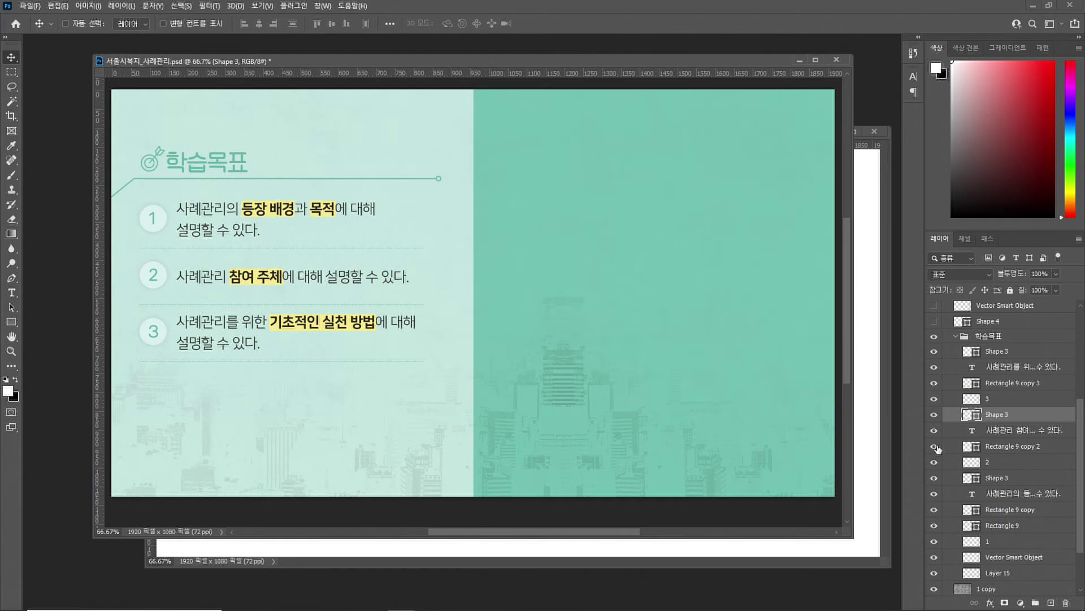
scroll(991, 531, "down", 2)
scroll(991, 530, "up", 3)
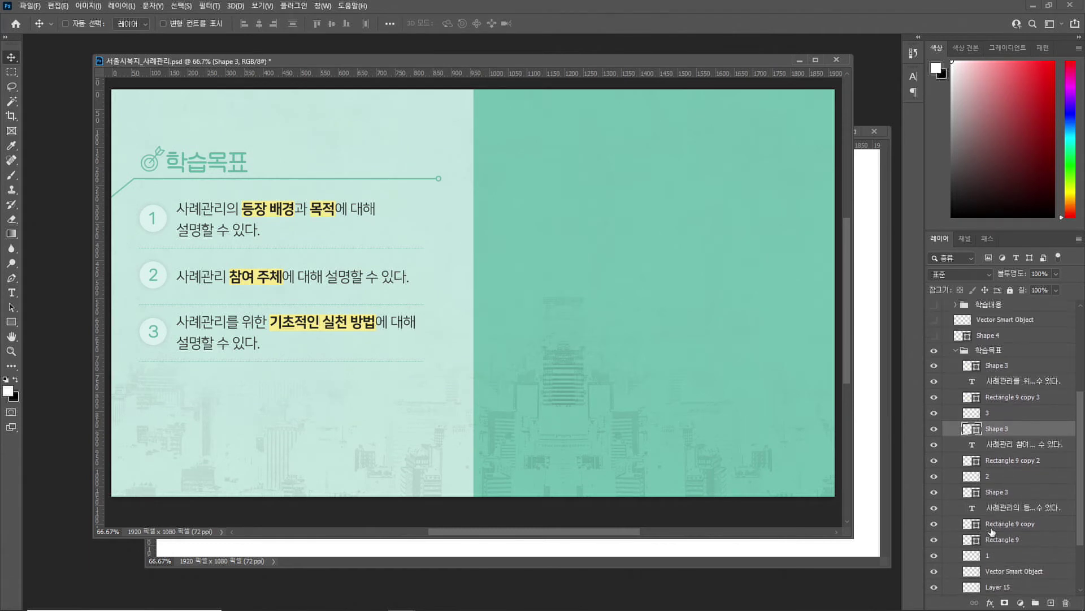
left_click(988, 368)
scroll(1019, 485, "down", 4)
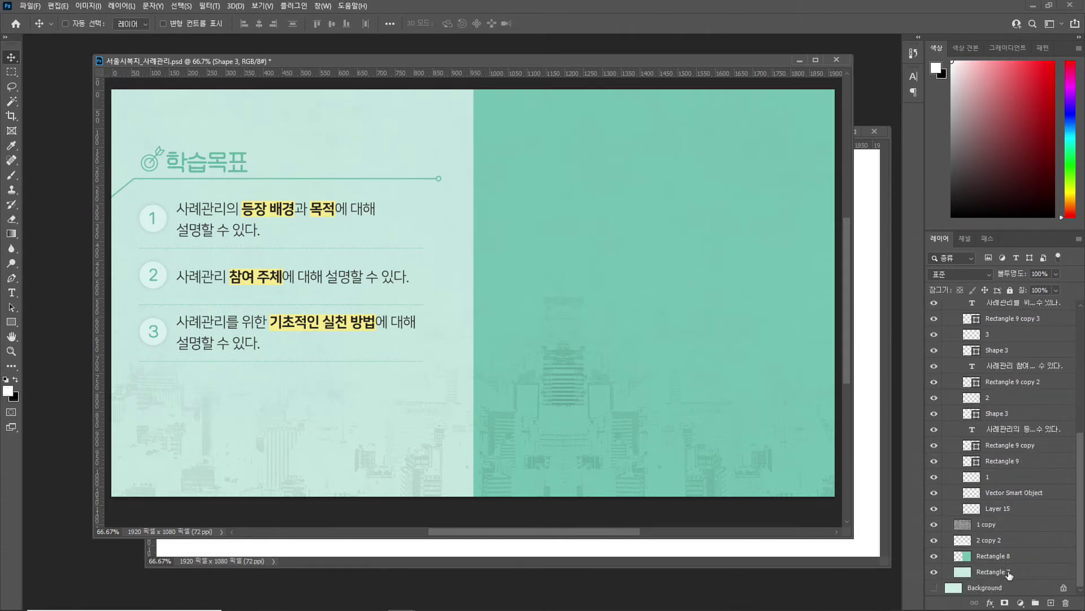
left_click(1009, 575, "shift")
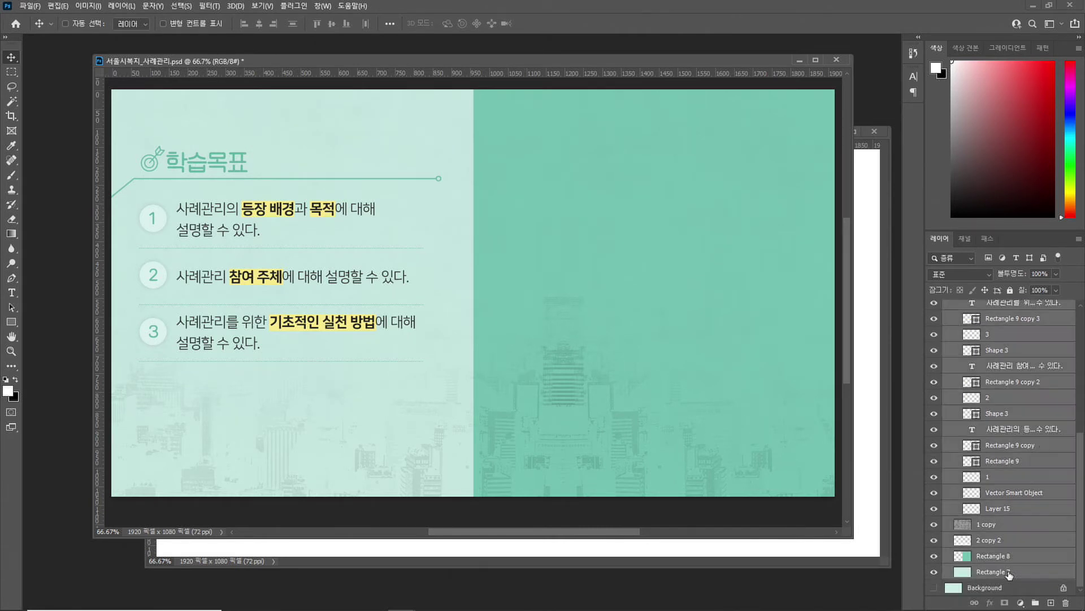
scroll(991, 529, "up", 2)
scroll(1023, 405, "up", 2)
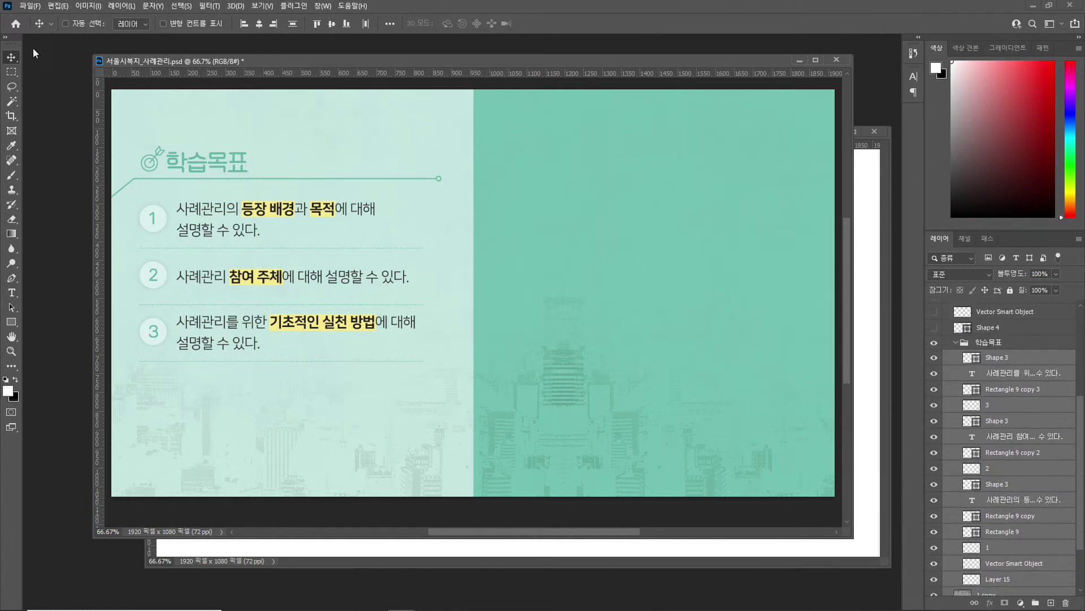
left_click_drag(421, 459, 422, 557)
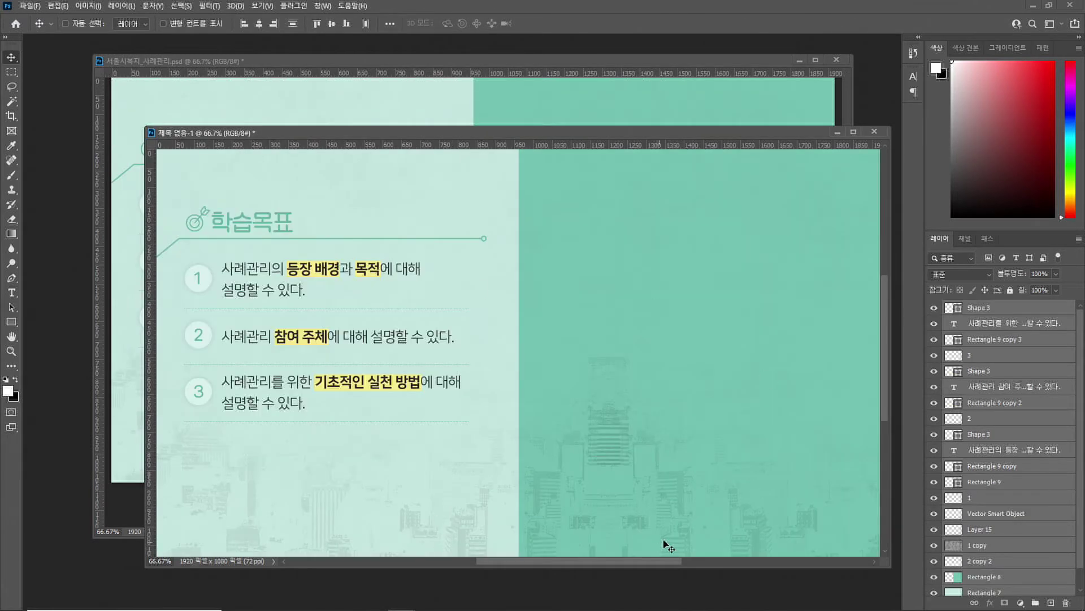
Show the scissors Vector Smart Object and Shape 4 above the 학습목표 group and copy both into the 제목 없음-1 document
scroll(1023, 523, "down", 2)
scroll(1005, 568, "up", 2)
left_click(993, 313)
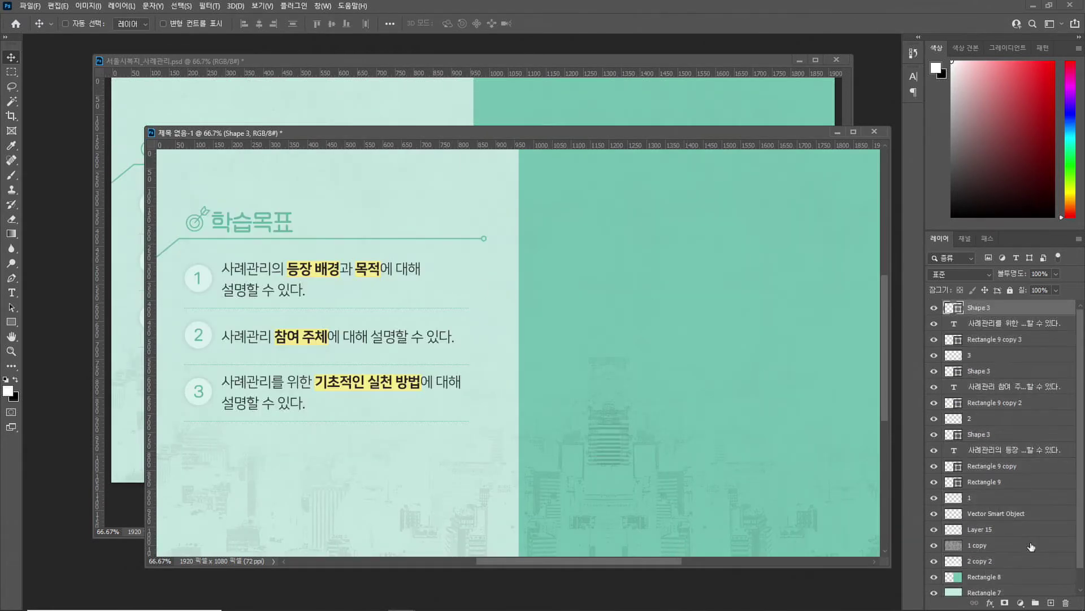
left_click(347, 106)
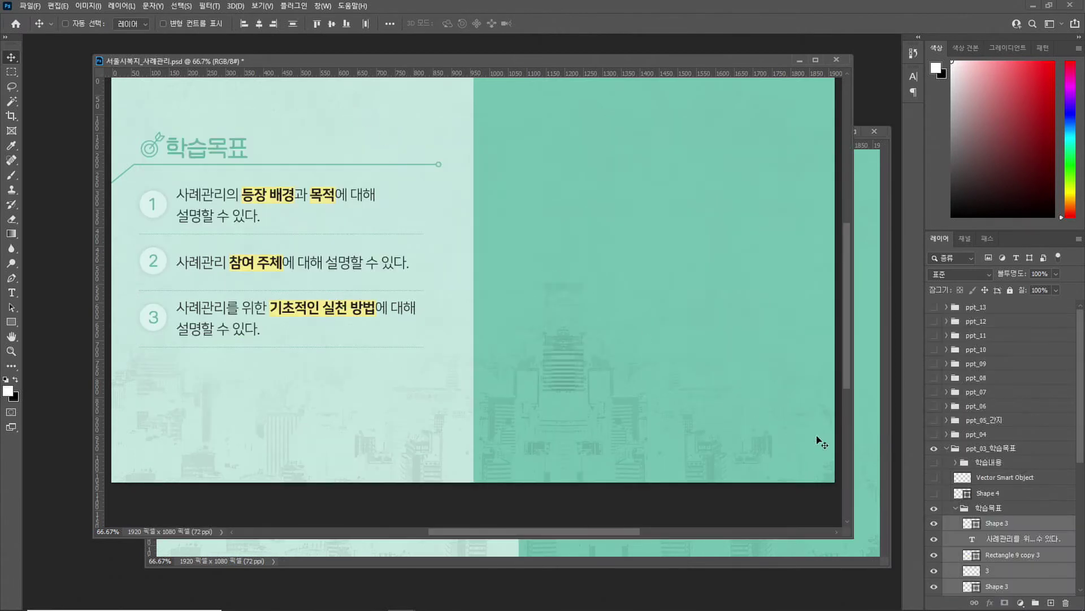
left_click(933, 478)
left_click(995, 477)
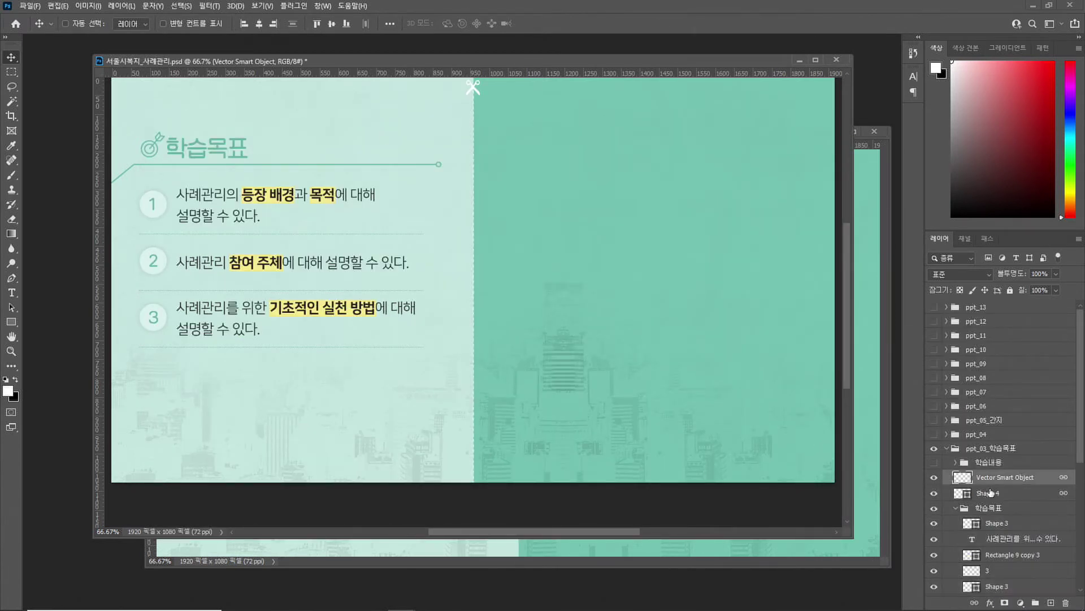
left_click(990, 493, "shift")
left_click(782, 544)
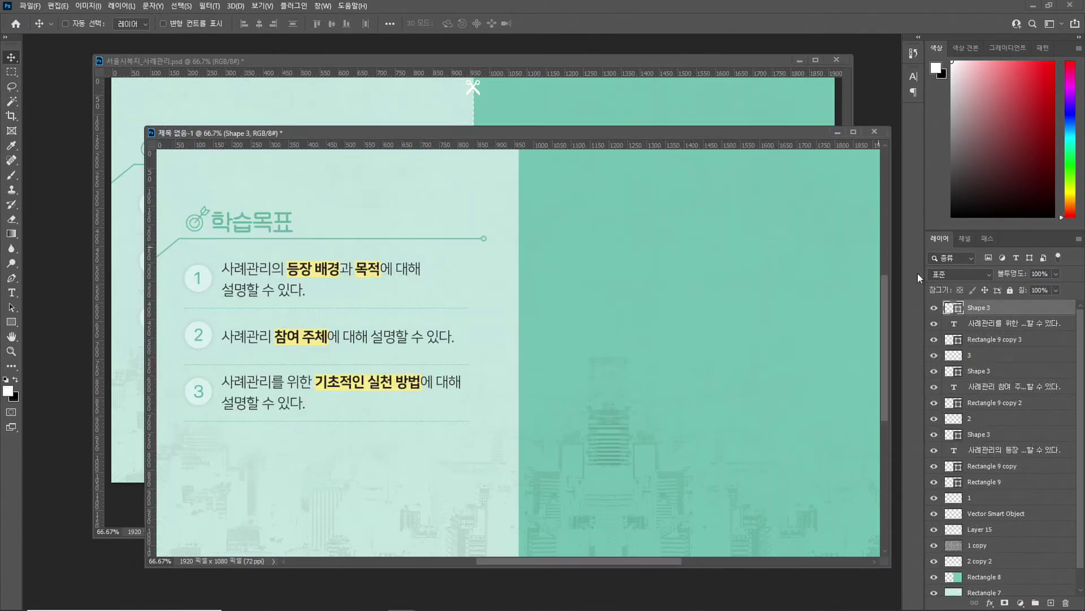
left_click(549, 85)
left_click_drag(497, 469, 489, 554)
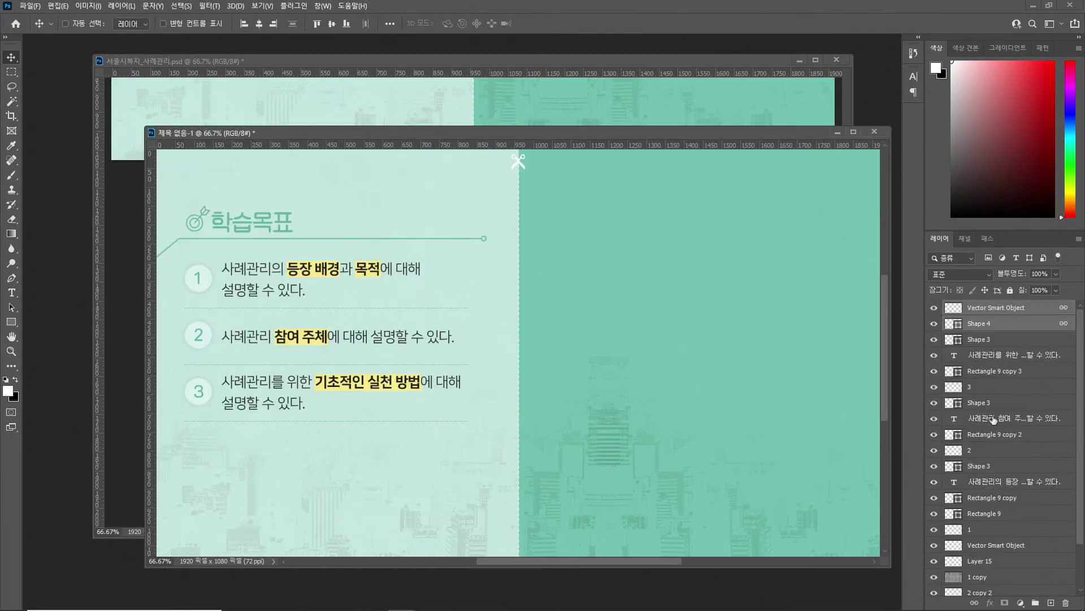
left_click(934, 308)
left_click(934, 308)
Return to the 사례관리 source document, show the 학습내용 group inside ppt_03_학습목표 and expand it
left_click(553, 109)
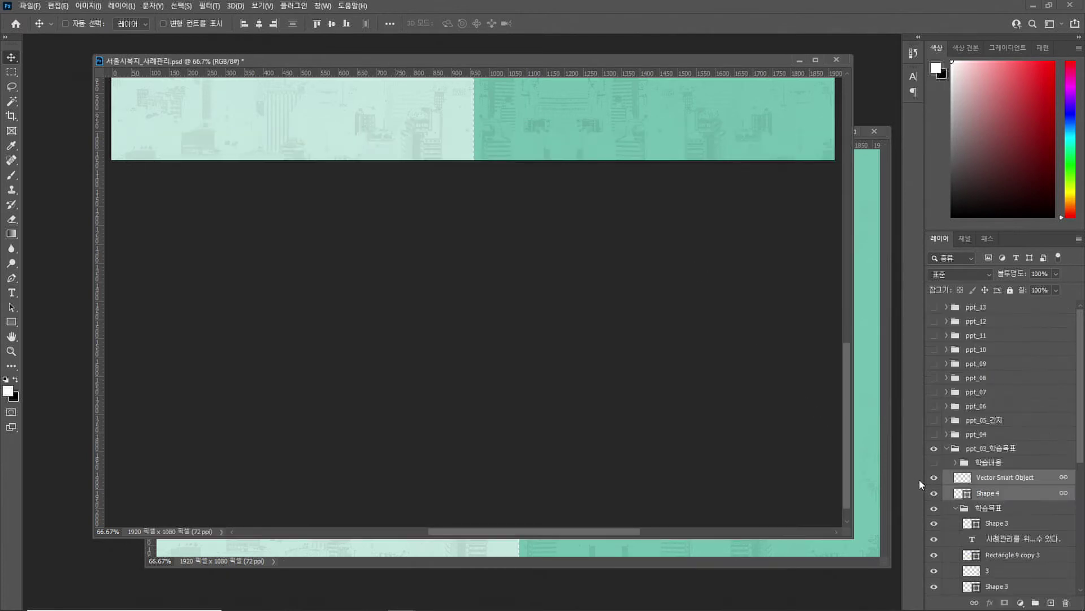
left_click_drag(846, 377, 845, 247)
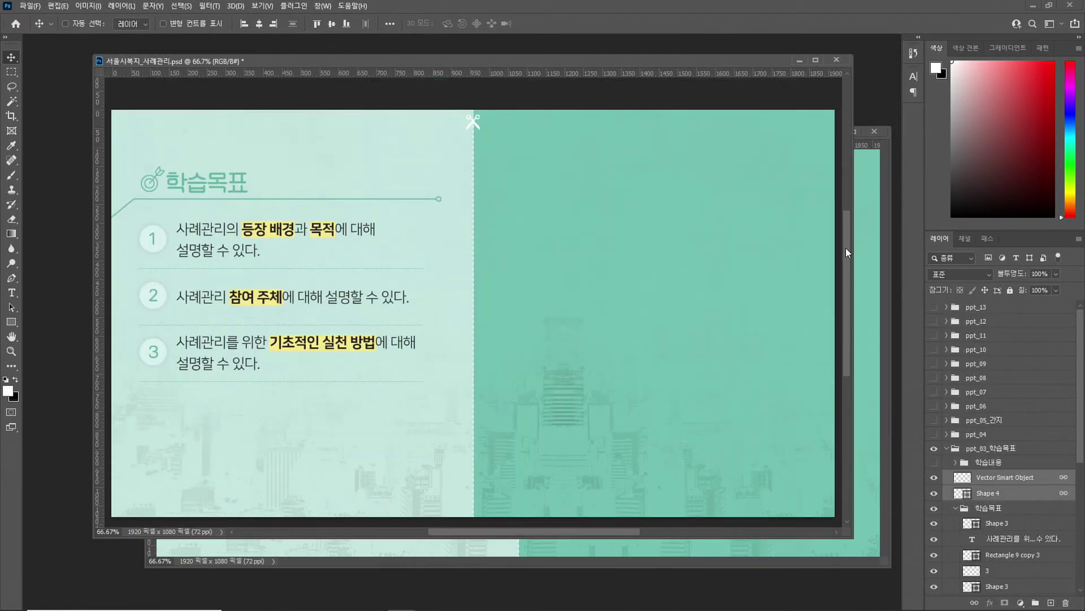
left_click(934, 462)
left_click(987, 462)
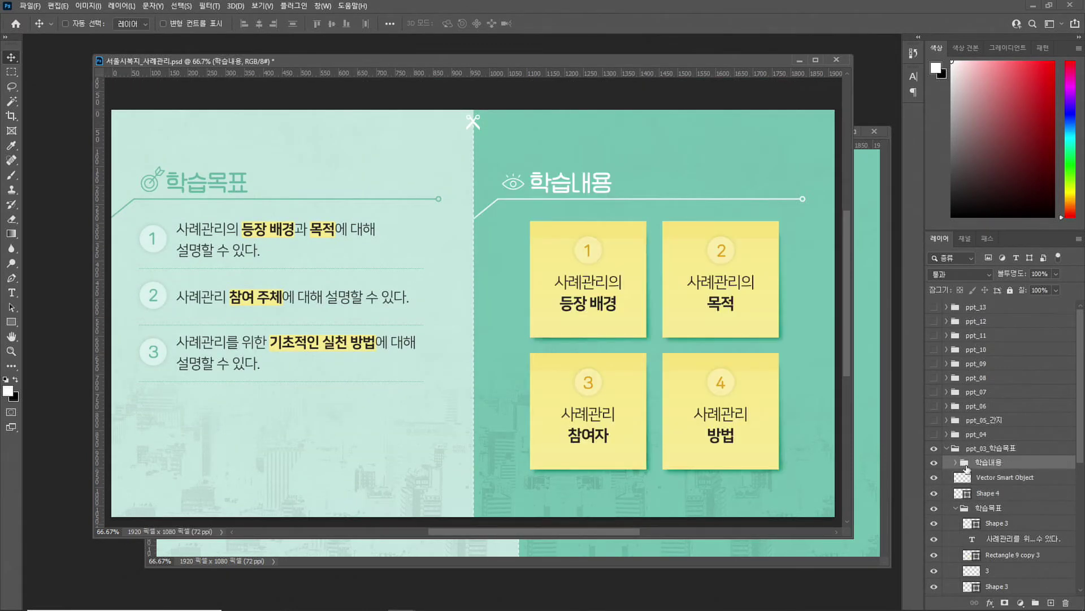
left_click(955, 461)
scroll(1012, 588, "down", 5)
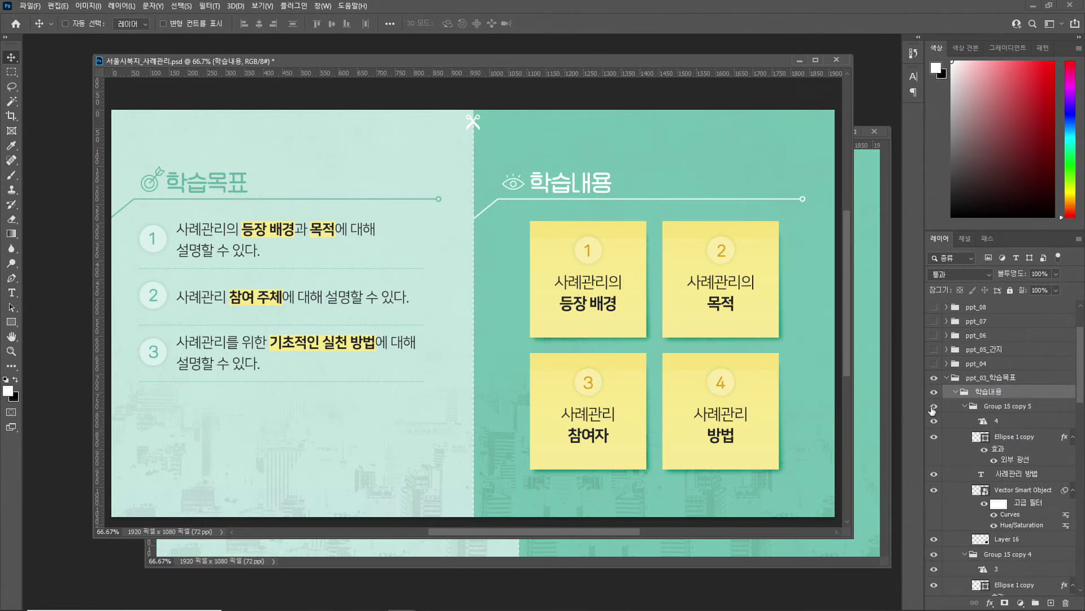
Merge Group 15 copy 5 and Group 15 copy 4 in 학습내용 each into a single layer
left_click(995, 406)
left_click(933, 407)
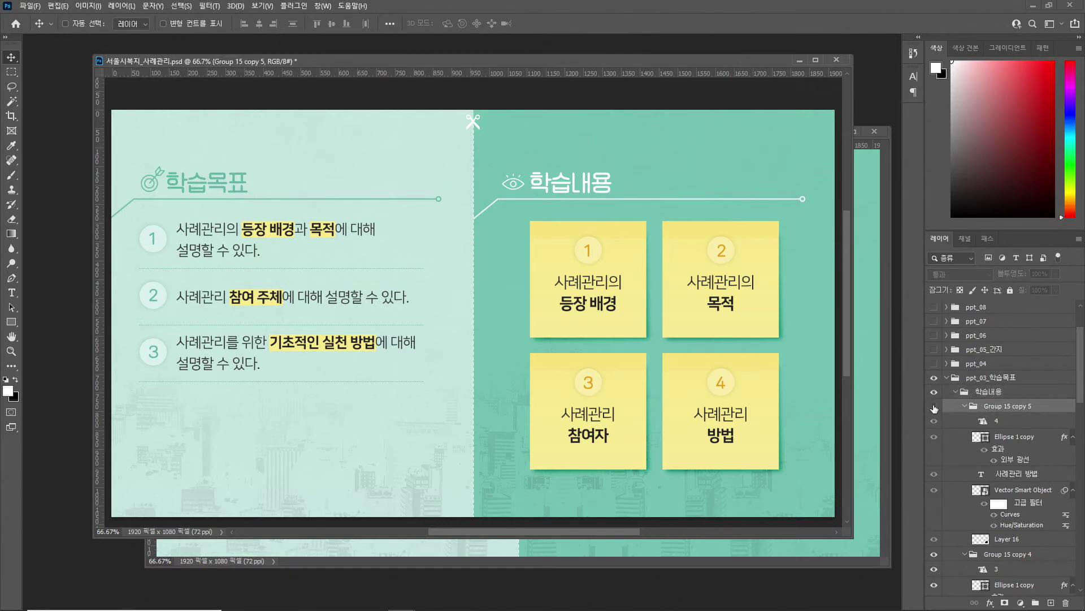
left_click(934, 407)
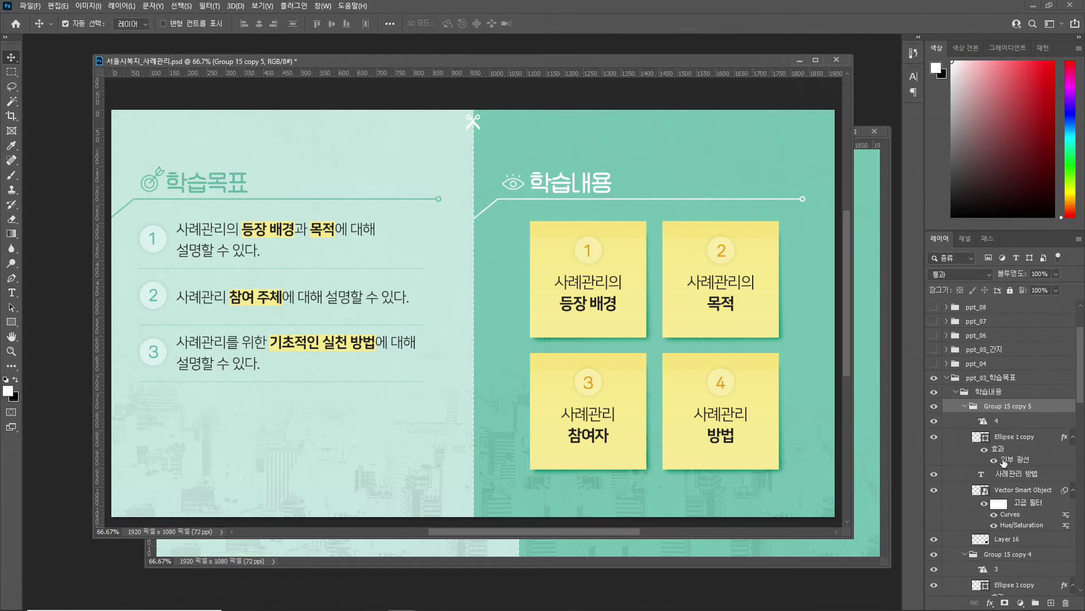
left_click(933, 407)
left_click(934, 407)
left_click(933, 407)
left_click(934, 407)
left_click(934, 407)
left_click(934, 407)
key("ctrl+e")
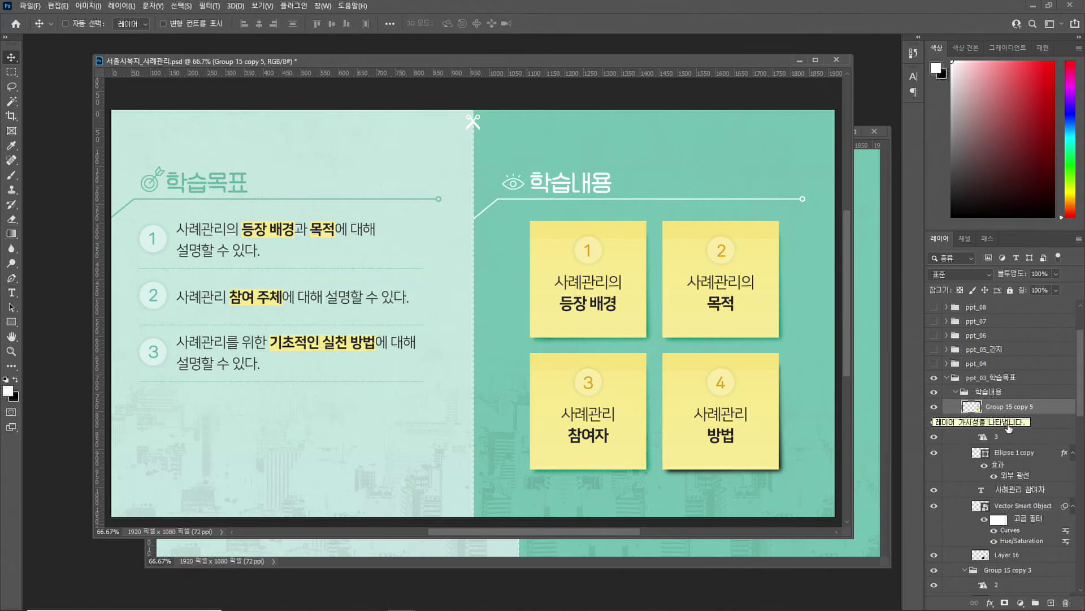
left_click(1038, 425)
key("ctrl+e")
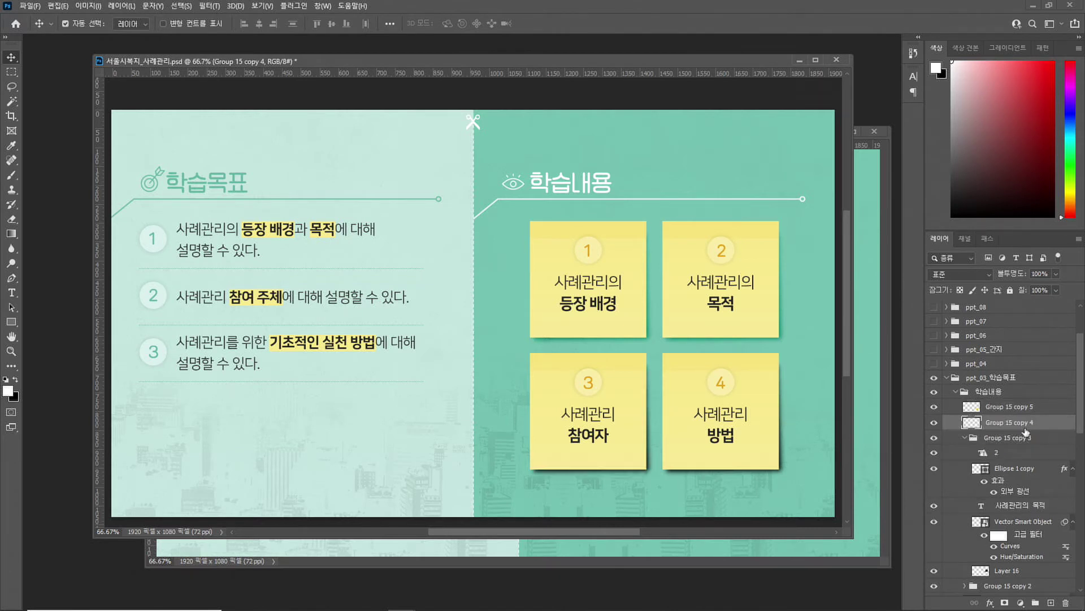
Merge Group 15 copy 3 and Group 15 copy 2 each into a single layer
left_click(1010, 439)
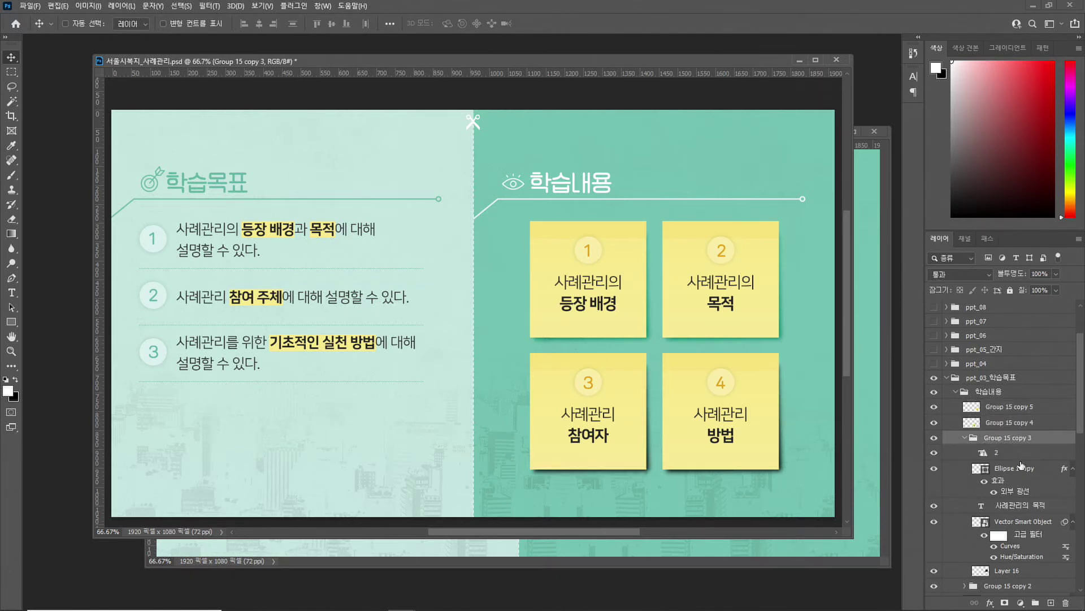
left_click(934, 438)
left_click(934, 439)
left_click(934, 439)
left_click(933, 439)
key("ctrl+e")
left_click(934, 453)
left_click(934, 454)
left_click(1004, 454)
key("ctrl+e")
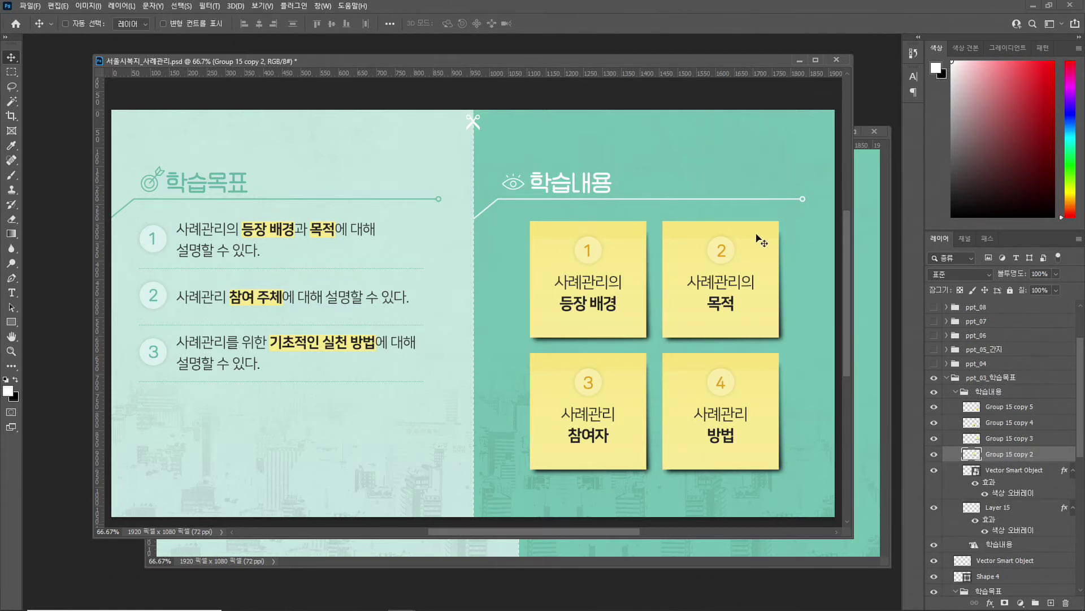
Merge the eye icon's Vector Smart Object with the 학습내용 title text layer
left_click(1011, 470)
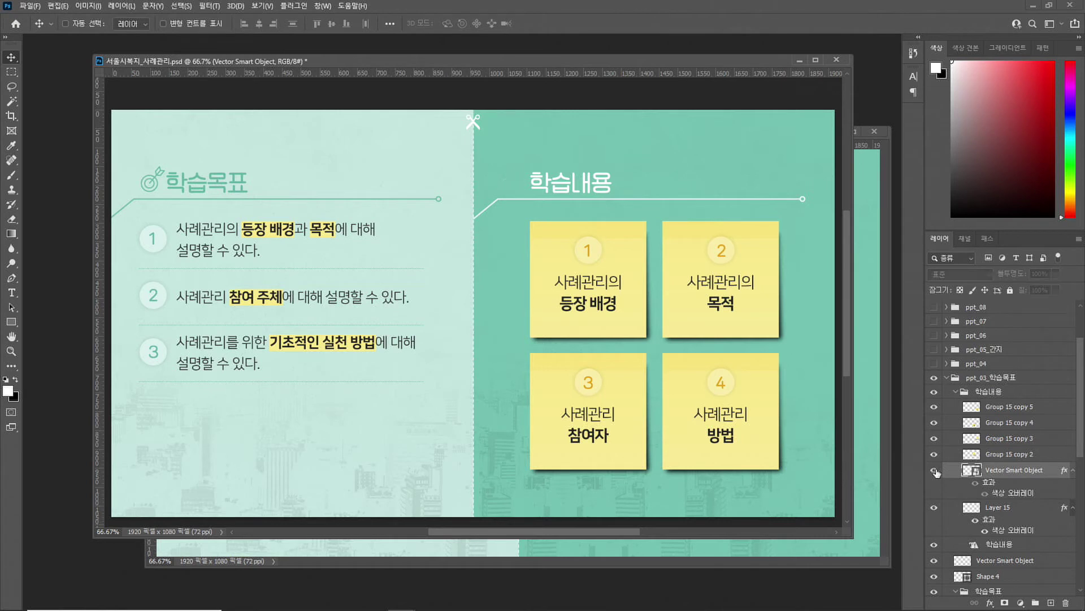
left_click(1015, 548, "ctrl")
left_click(1015, 547, "ctrl")
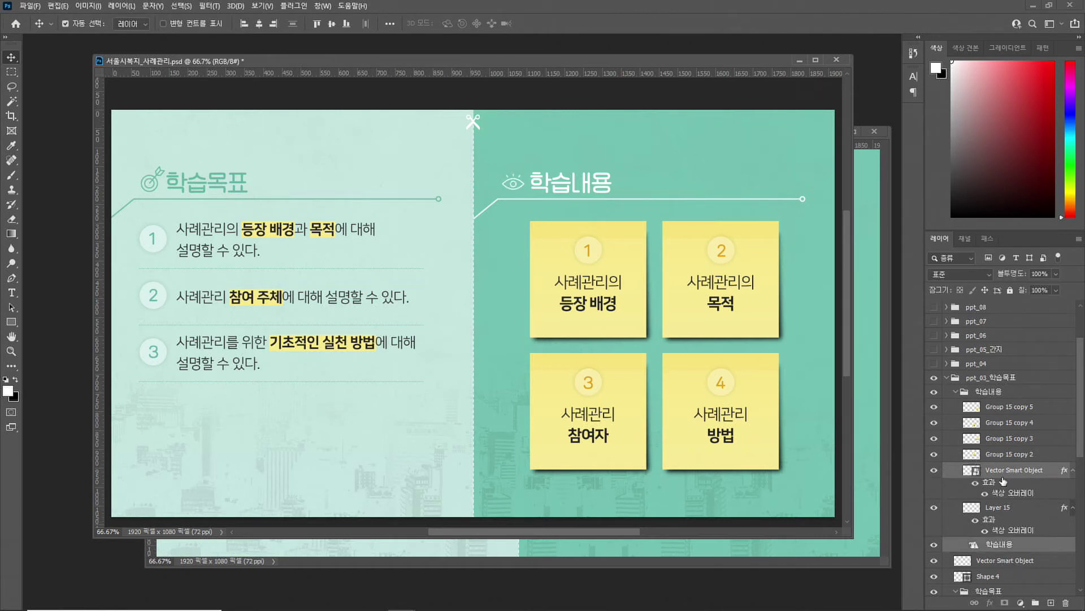
key("ctrl+e")
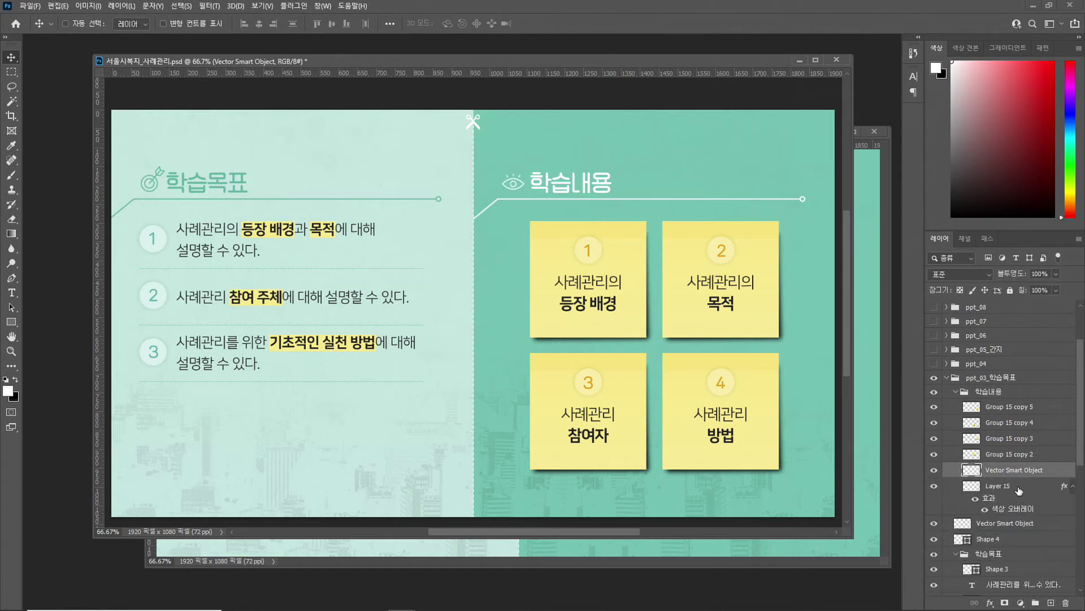
Rasterize the layer style of Layer 15, the line under the 학습내용 title
left_click(1016, 487)
left_click(934, 486)
left_click(934, 486)
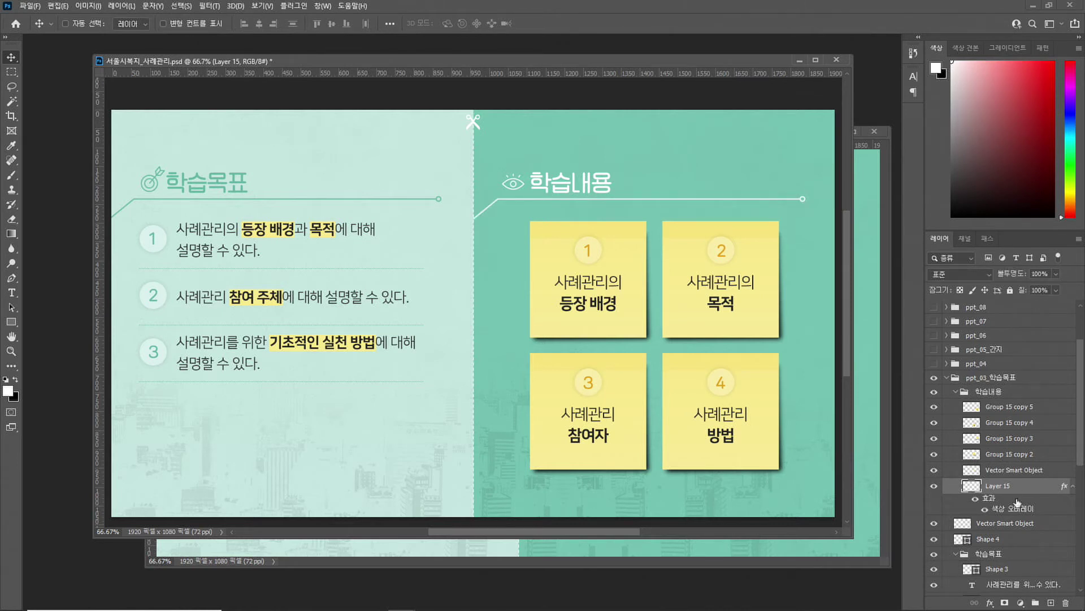
left_click(985, 508)
left_click(984, 508)
left_click(985, 508)
left_click(985, 509)
right_click(1036, 487)
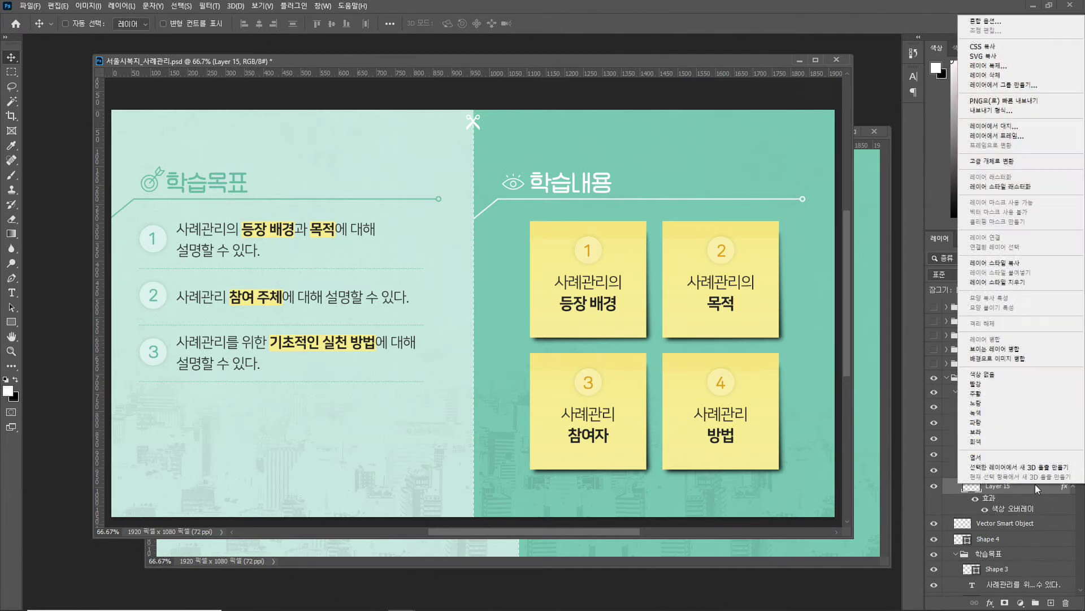
left_click(1018, 189)
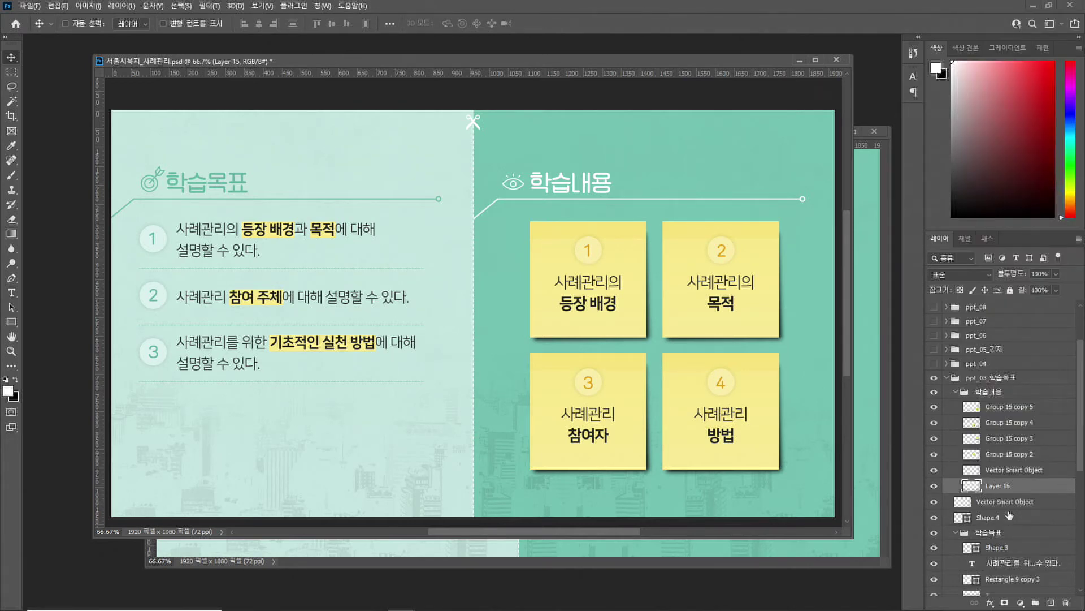
Check the scissors layer and each 학습내용 layer from Layer 15 up to Group 15 copy 5 by toggling their visibility
left_click(935, 502)
left_click(934, 501)
left_click(933, 486)
left_click(934, 486)
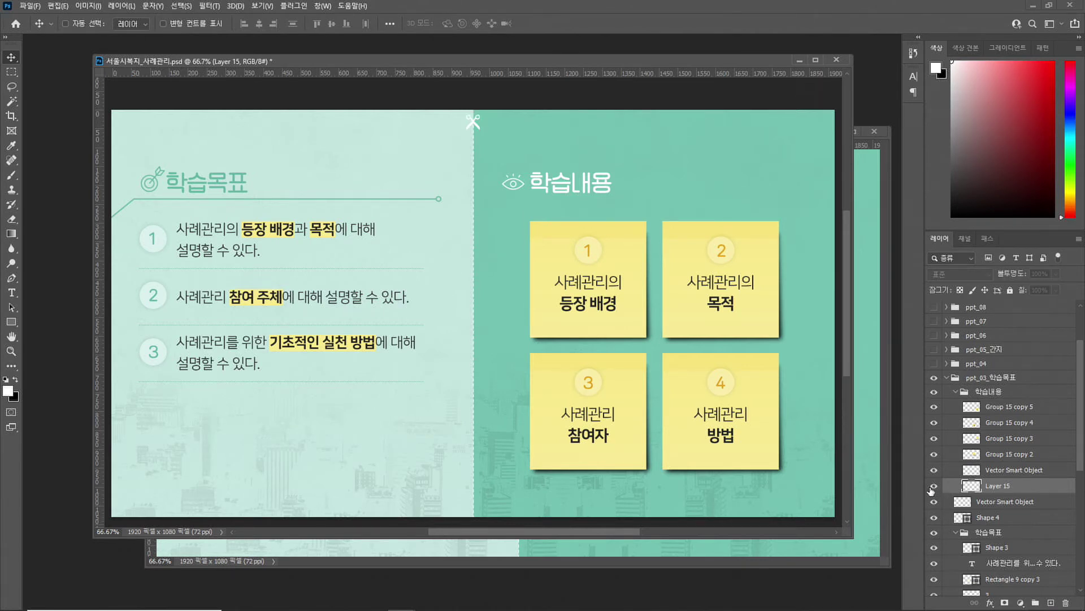
left_click(934, 471)
left_click(934, 471)
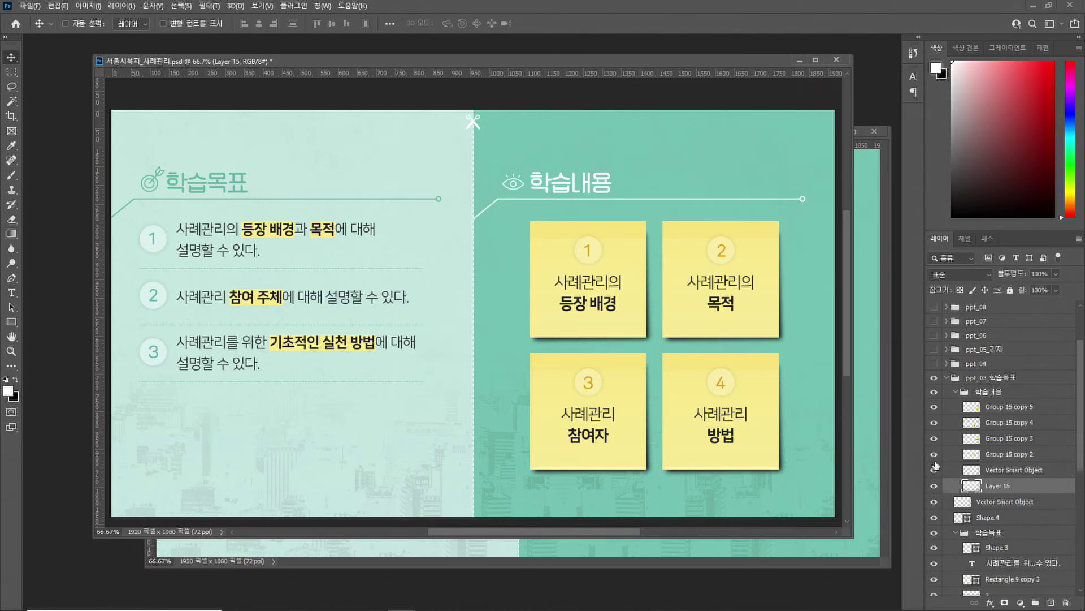
left_click(934, 455)
left_click(934, 455)
left_click(934, 438)
left_click(934, 439)
left_click(934, 423)
left_click(933, 423)
left_click(934, 407)
left_click(934, 407)
Select the 학습내용 layers from Group 15 copy 5 down to Layer 15 and copy them into the 제목 없음-1 document
left_click(999, 407)
left_click(1002, 489, "shift")
left_click(934, 487)
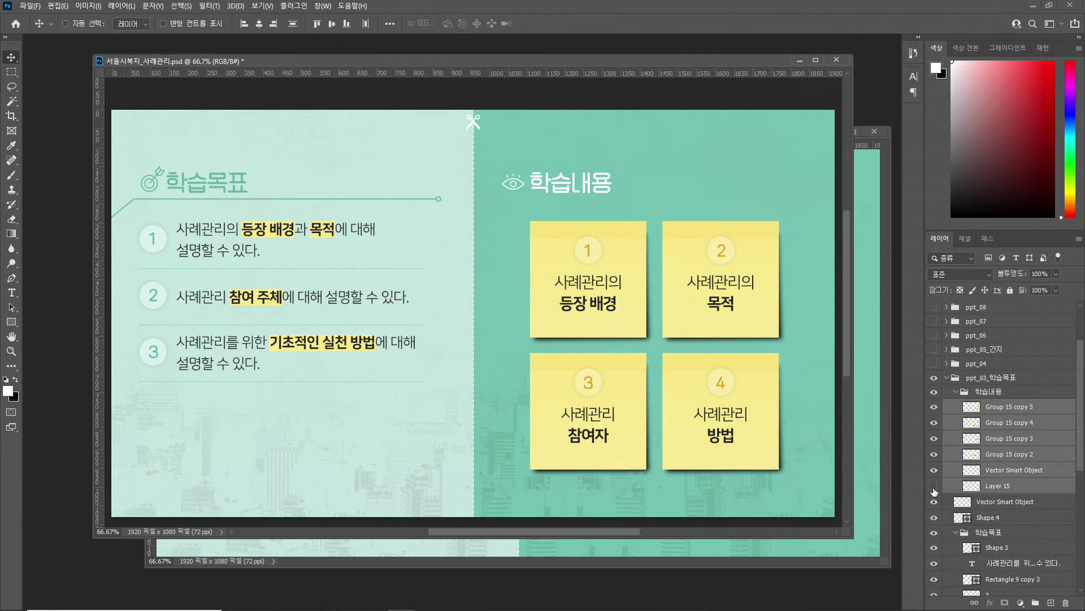
left_click(934, 486)
left_click(934, 486)
left_click(934, 486)
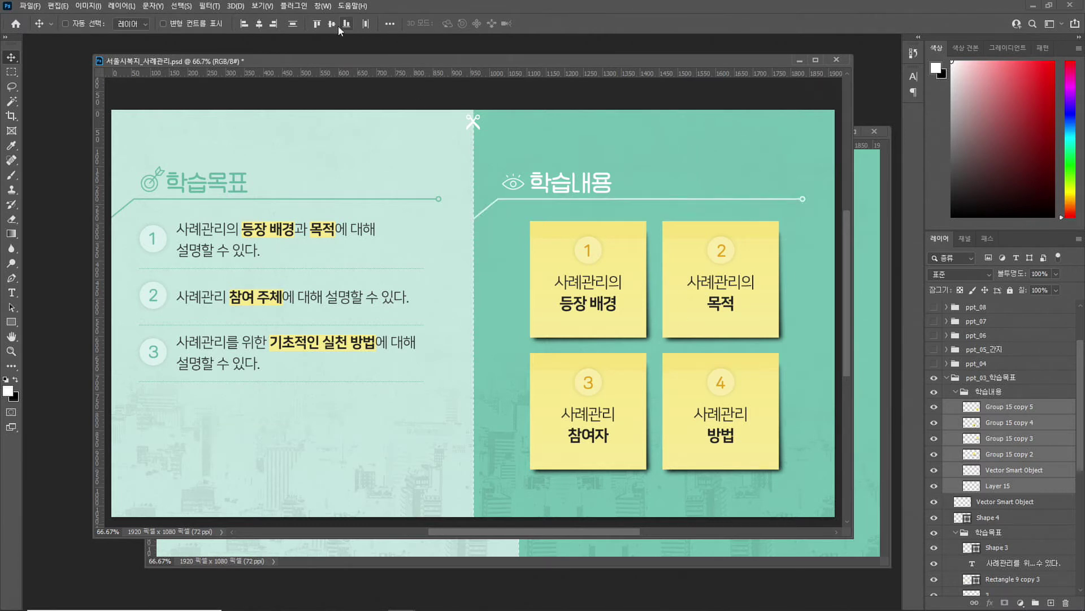
left_click(863, 280)
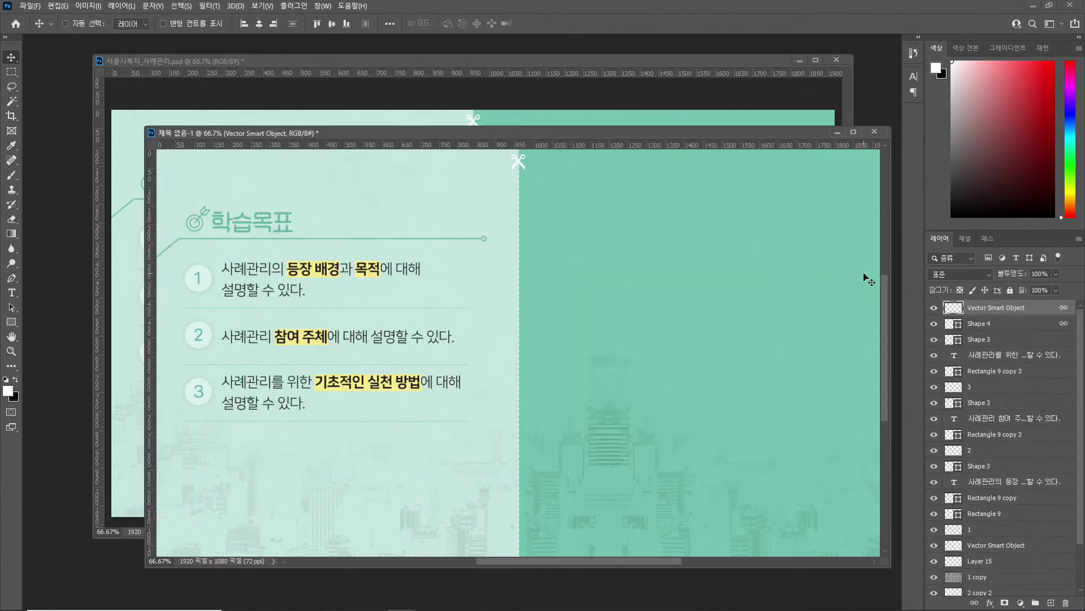
left_click(640, 63)
left_click_drag(699, 410, 755, 551)
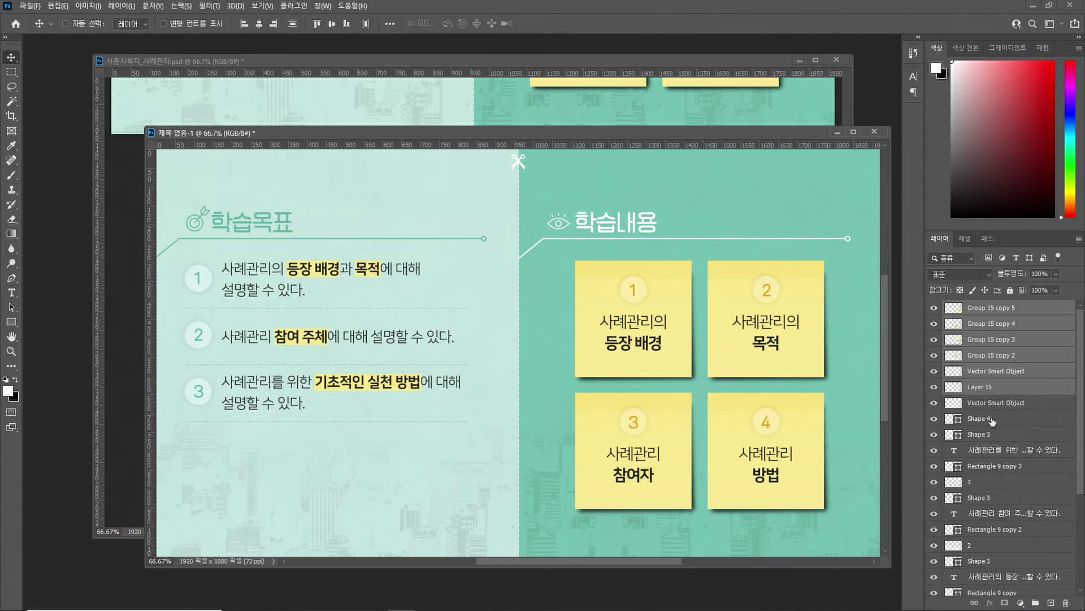
scroll(993, 504, "down", 5)
scroll(993, 503, "up", 5)
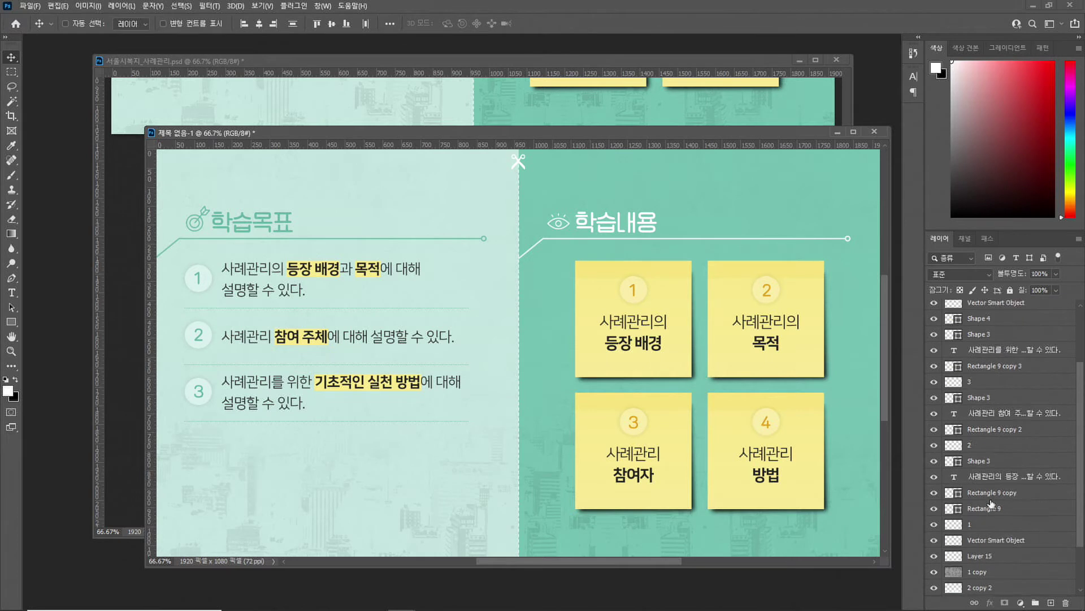
left_click(981, 311)
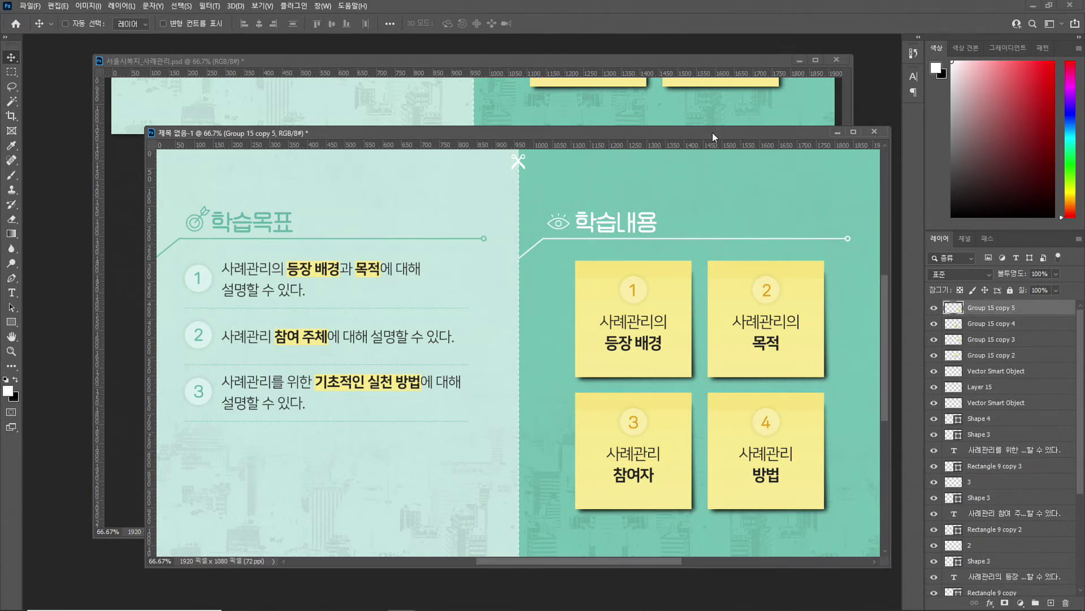
Save the assembled document as the Photoshop file 01_subject in the desktop folder 01
left_click_drag(711, 133, 680, 136)
key("ctrl+shift+s")
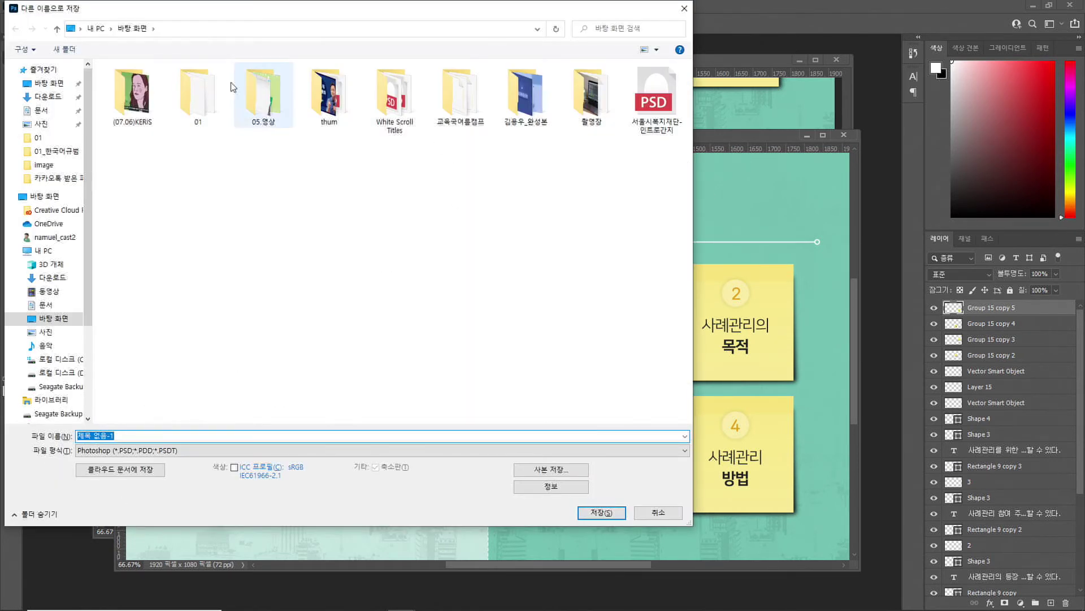
double_click(197, 95)
left_click(129, 436)
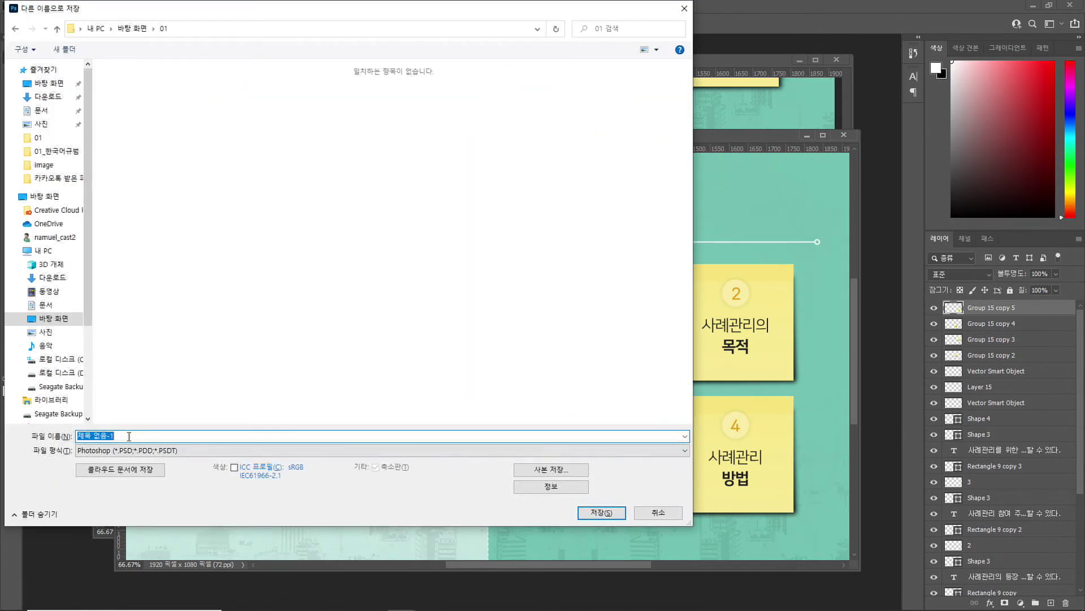
type("01_subject")
key("Return")
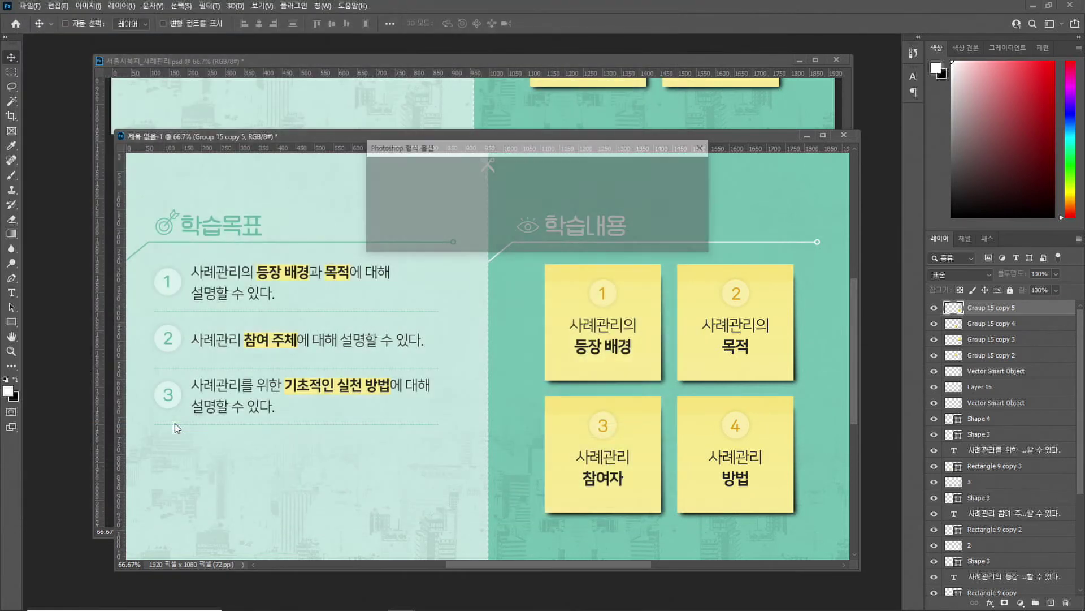
left_click(704, 169)
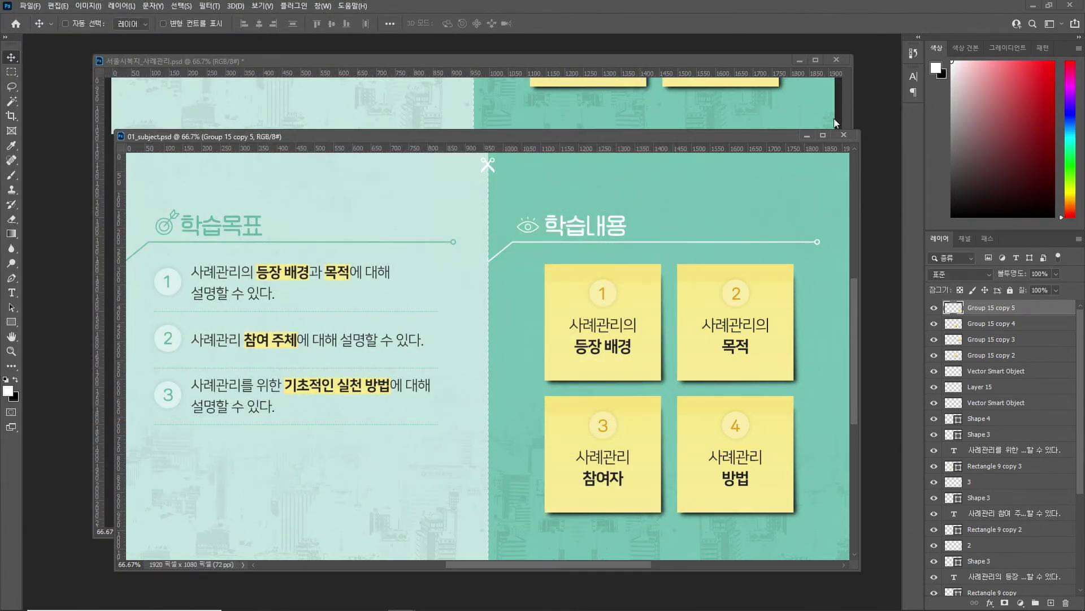
Revert the 01_subject document to its original 제목 없음-1 snapshot in the history
scroll(748, 305, "up", 3)
scroll(747, 306, "down", 3)
left_click(912, 54)
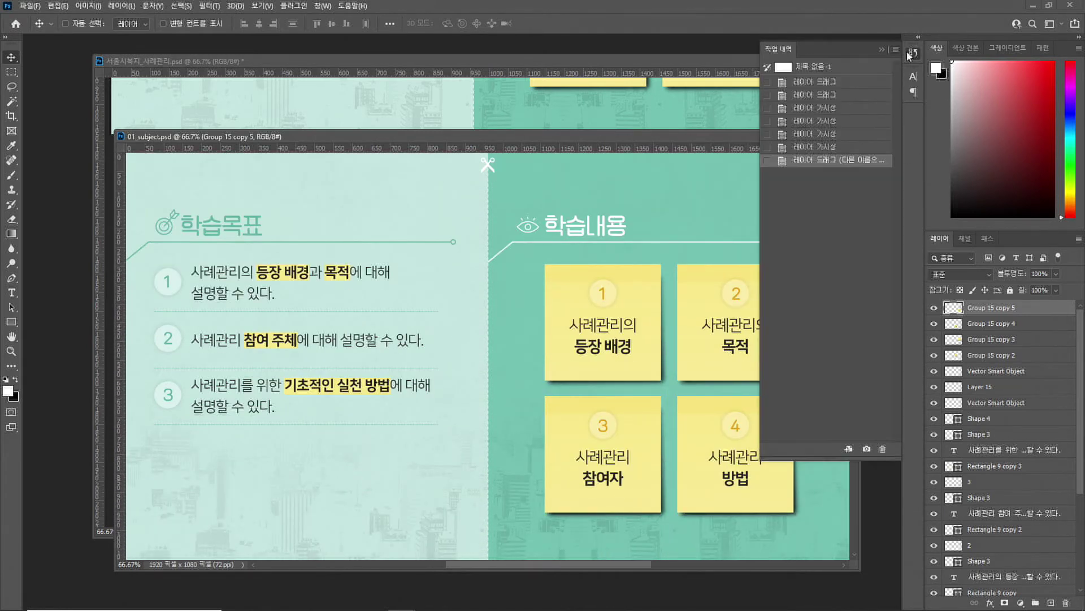
left_click(864, 68)
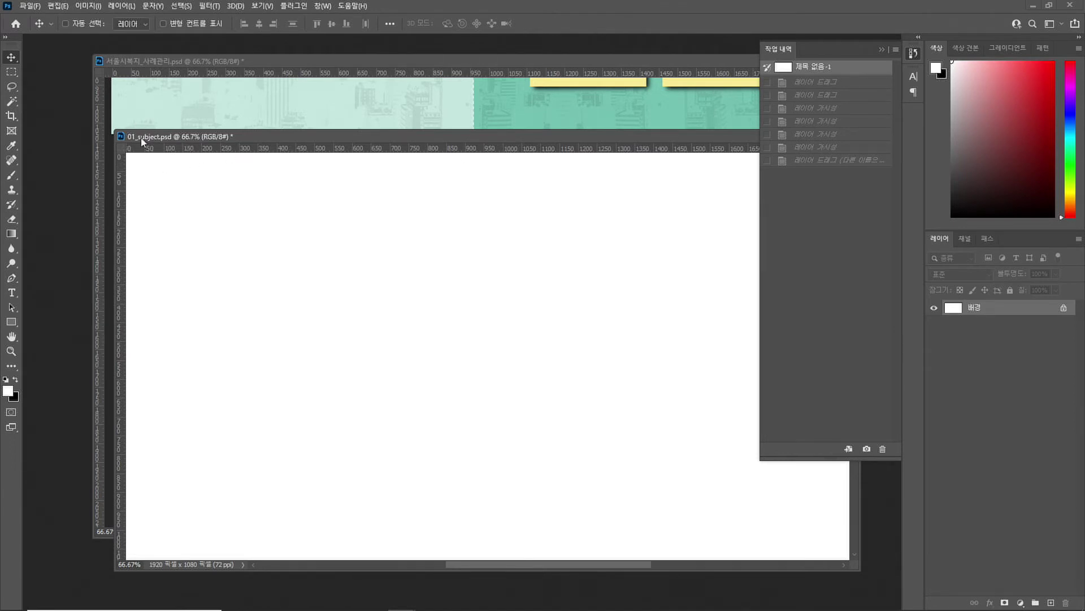
Return to the 서울시복지_사례관리.psd document, close the history, and delete the ppt_03_학습목표 group with its contents
left_click(611, 118)
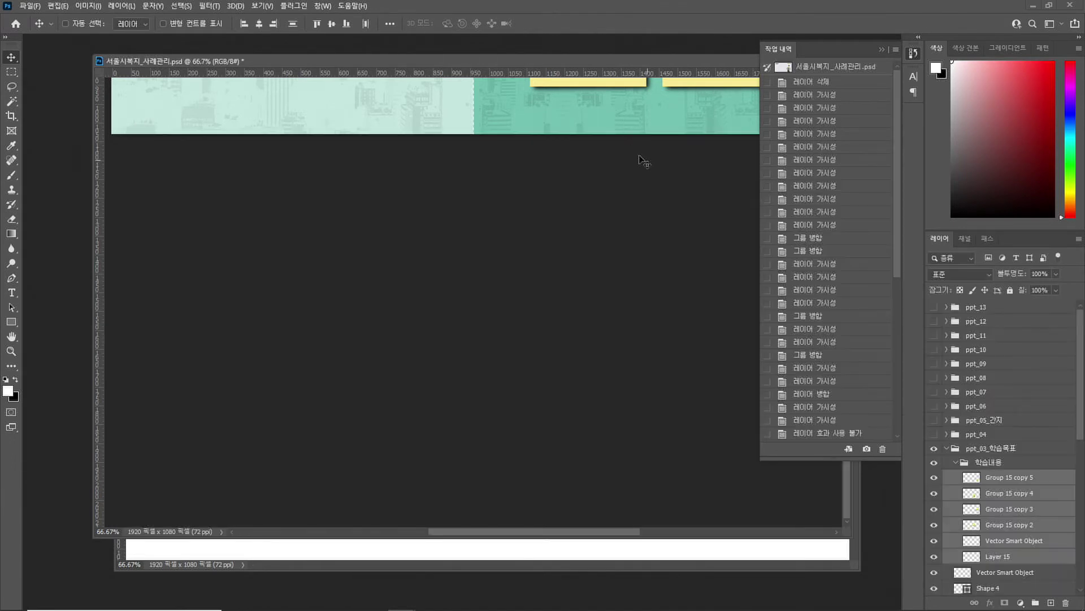
left_click(882, 50)
scroll(698, 321, "up", 10)
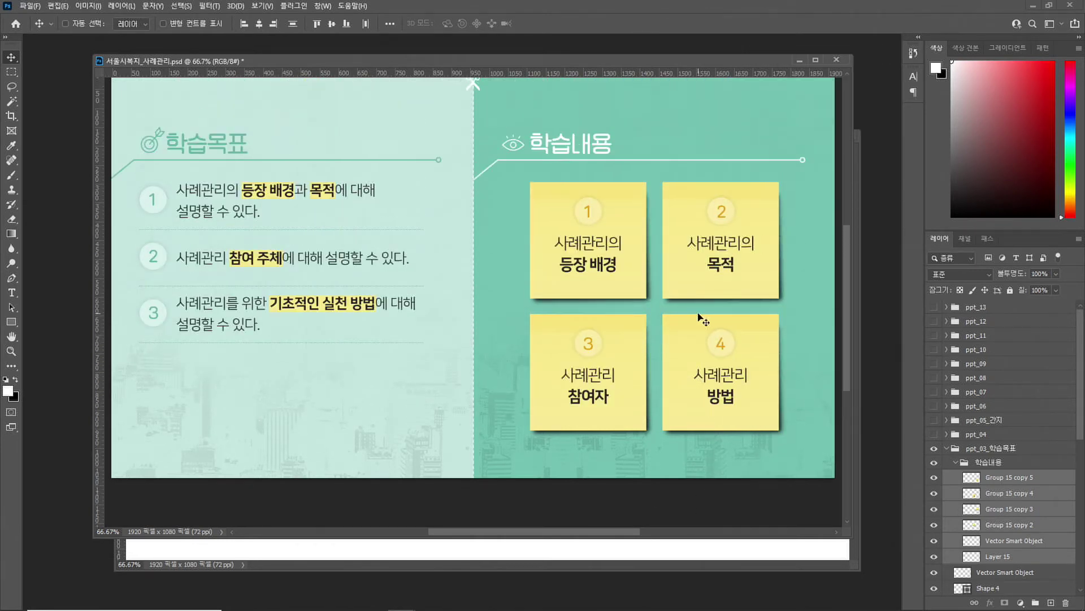
scroll(701, 320, "up", 2)
left_click(993, 450)
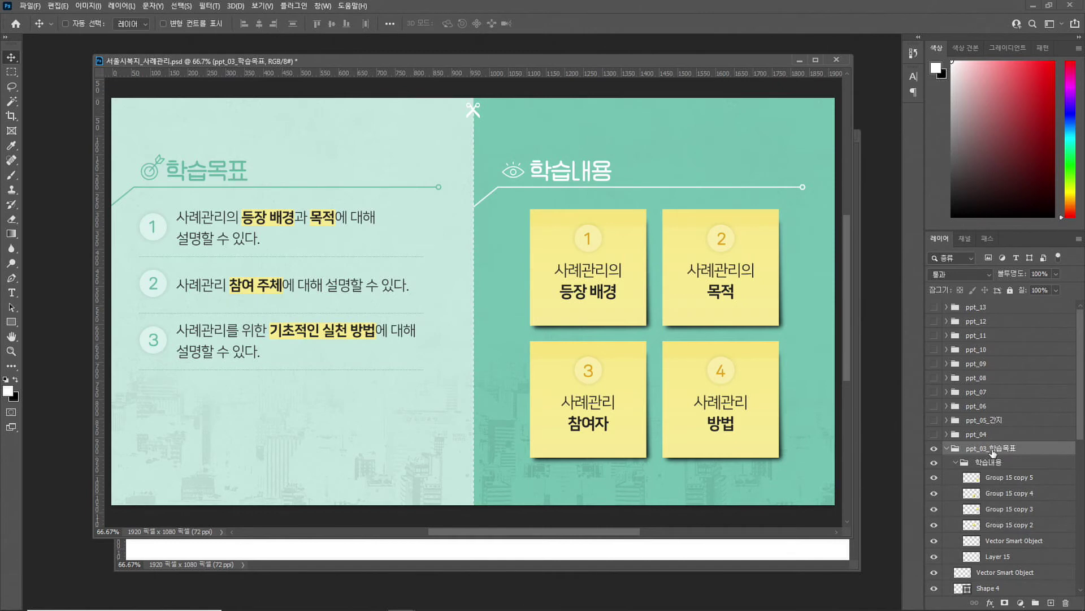
key("Delete")
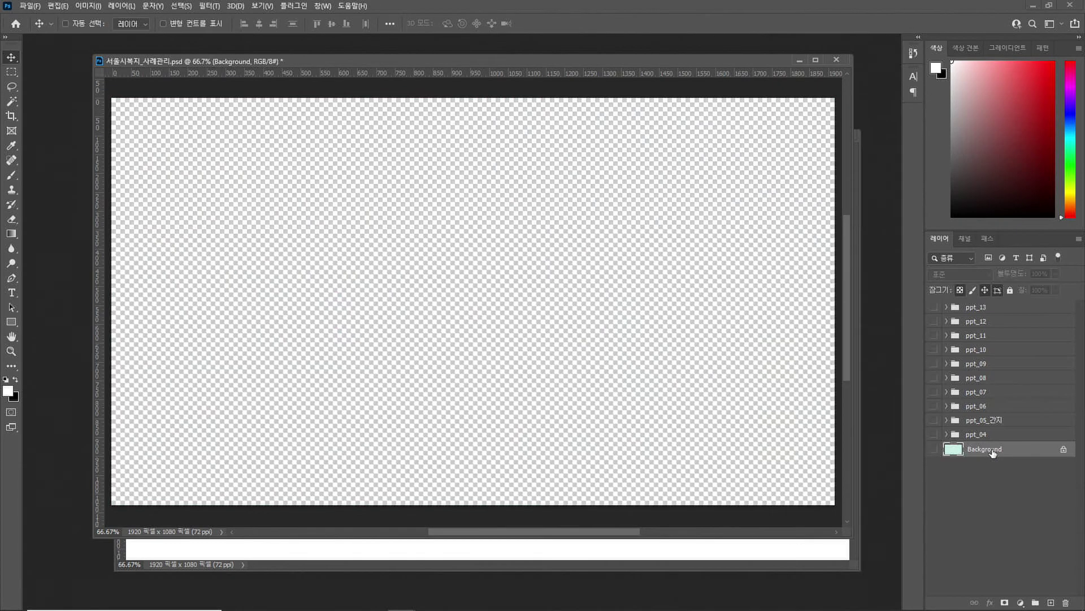
Make the ppt_04 group visible, select it and expand it to show its layers
left_click(934, 434)
left_click(987, 434)
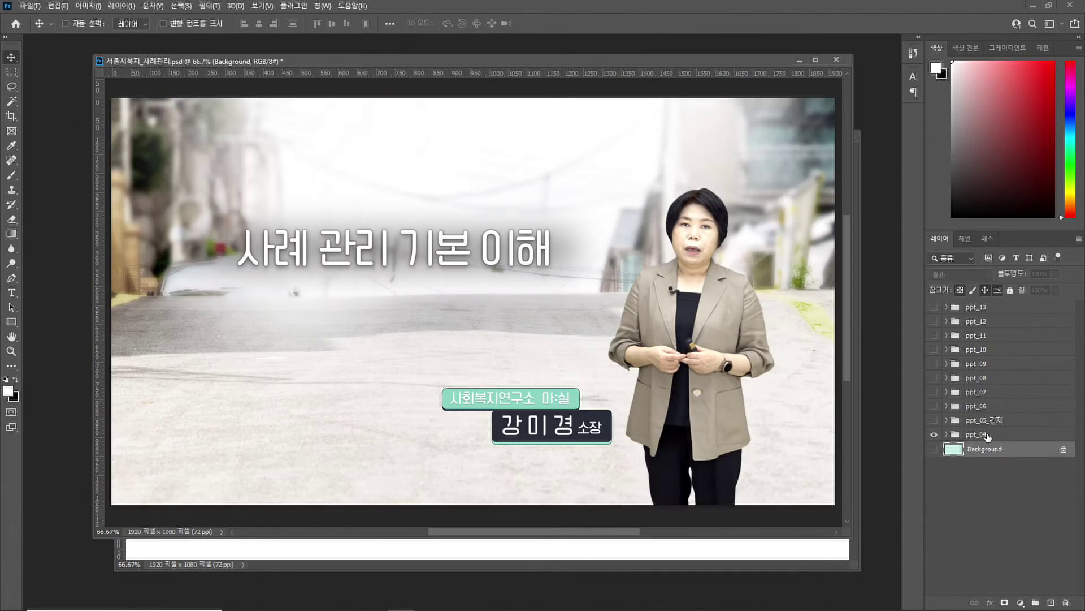
left_click(946, 434)
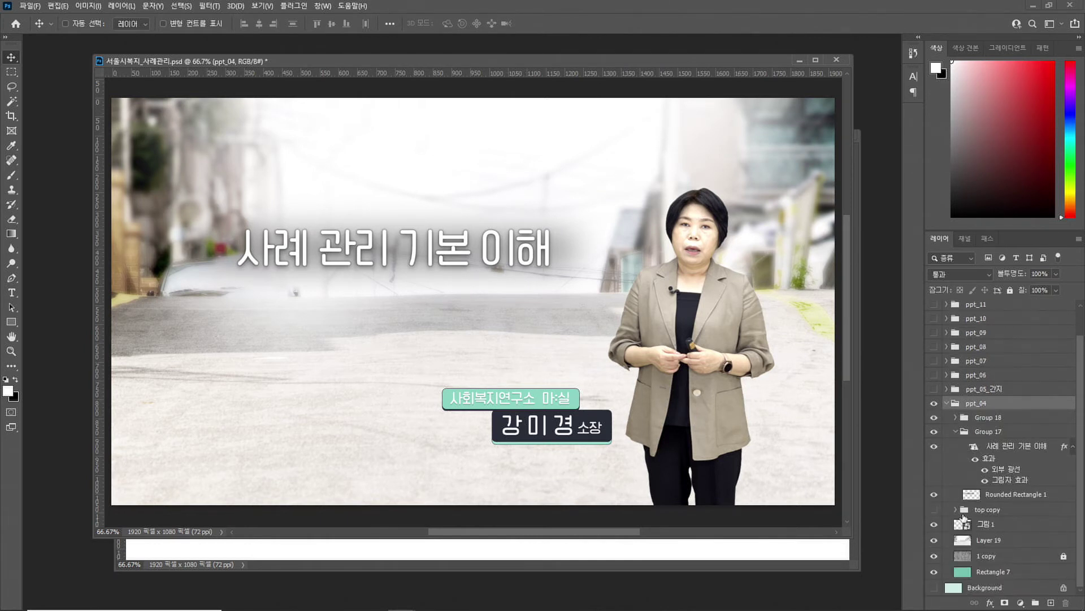
Check which slide elements belong to Group 18 in ppt_04 by toggling its visibility, leaving it shown and selected
left_click(933, 418)
left_click(933, 418)
left_click(934, 419)
left_click(934, 419)
left_click(933, 418)
left_click(934, 418)
left_click(957, 419)
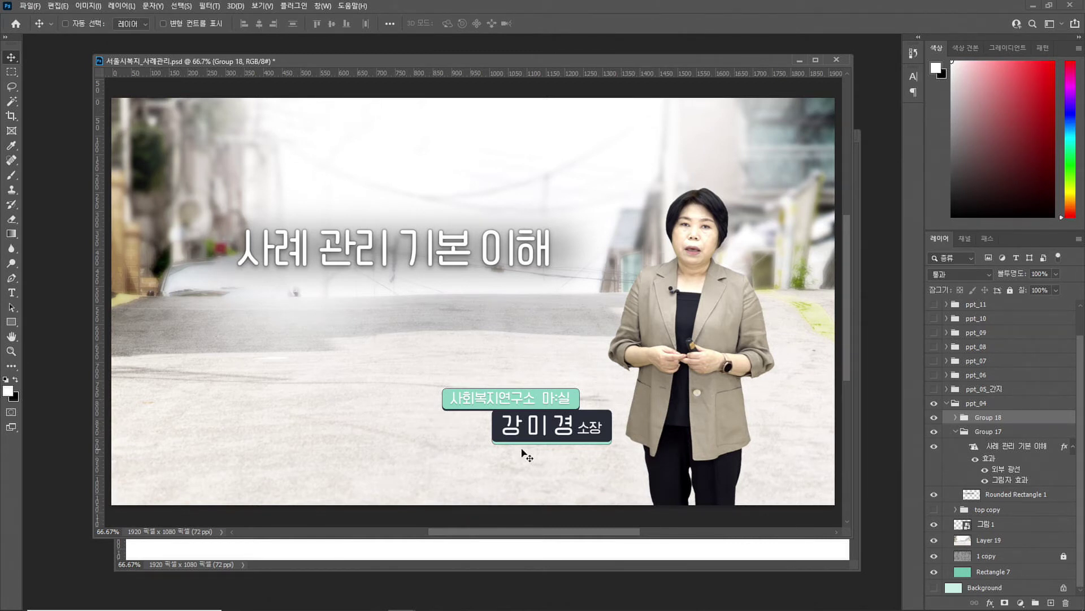
Check the name badge in Group 18 by toggling its visibility and viewing it up close
left_click(933, 418)
left_click(934, 418)
left_click(933, 418)
left_click(934, 419)
key("ctrl")
left_click(12, 351)
left_click(555, 429)
left_click(556, 429)
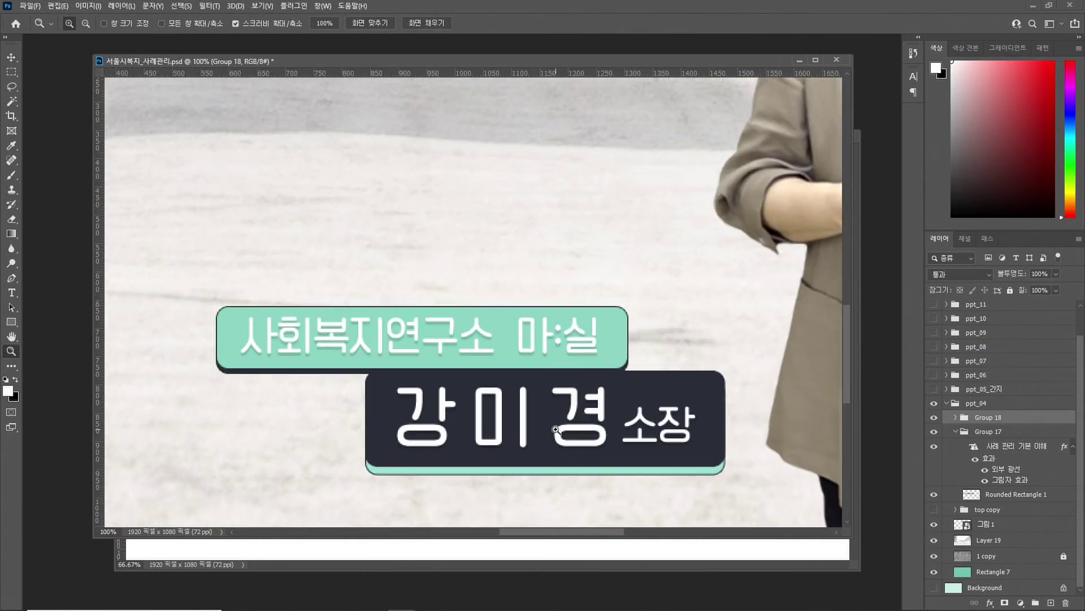
left_click(555, 429)
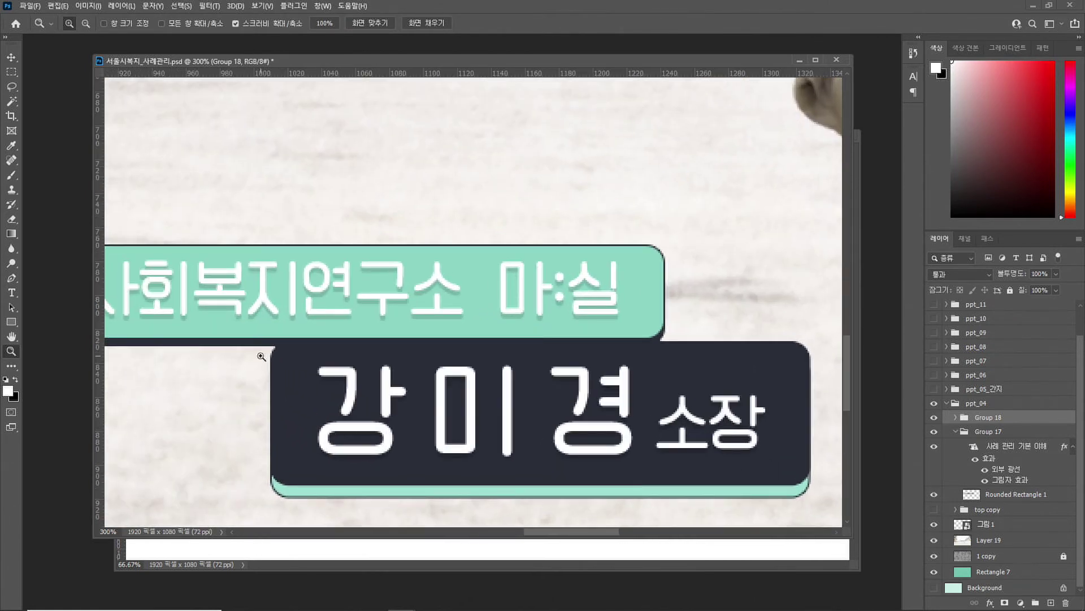
Compare the margins above and below the 사회복지연구소 마:실 text using a rectangular marquee selection
left_click(12, 72)
left_click_drag(149, 251, 282, 326)
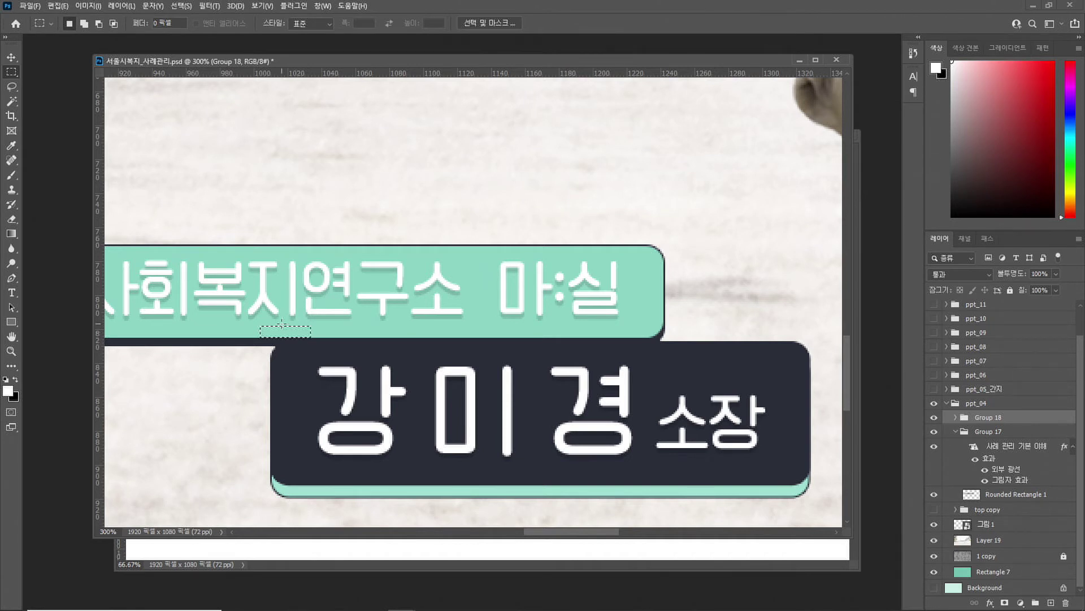
left_click_drag(254, 246, 284, 333)
Nudge the 사회복지연구소 마:실 text layer in Group 18 slightly downward inside the green badge
left_click(957, 418)
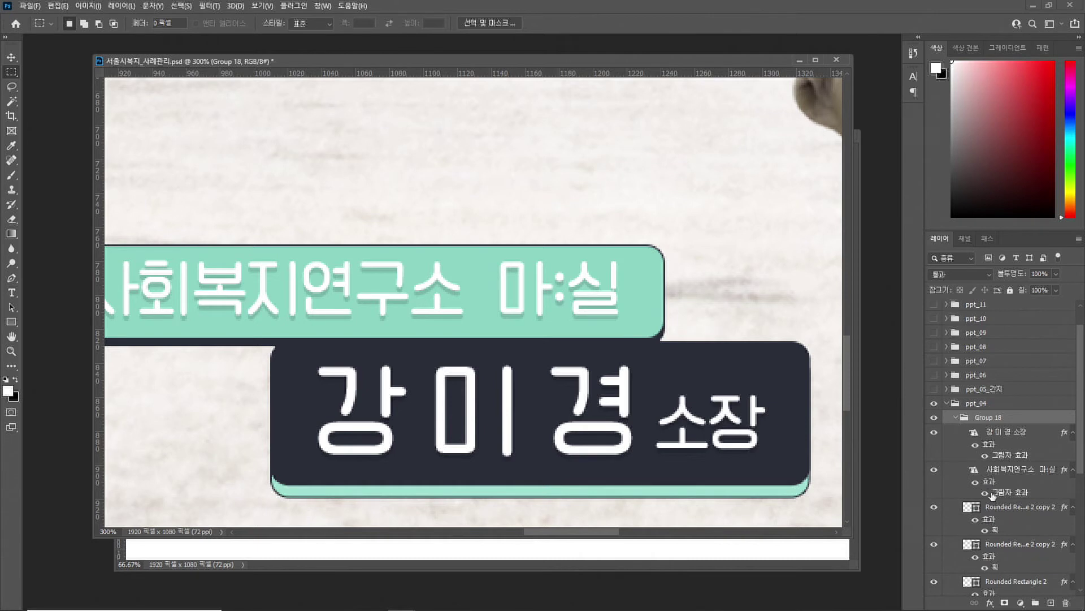
left_click(963, 476)
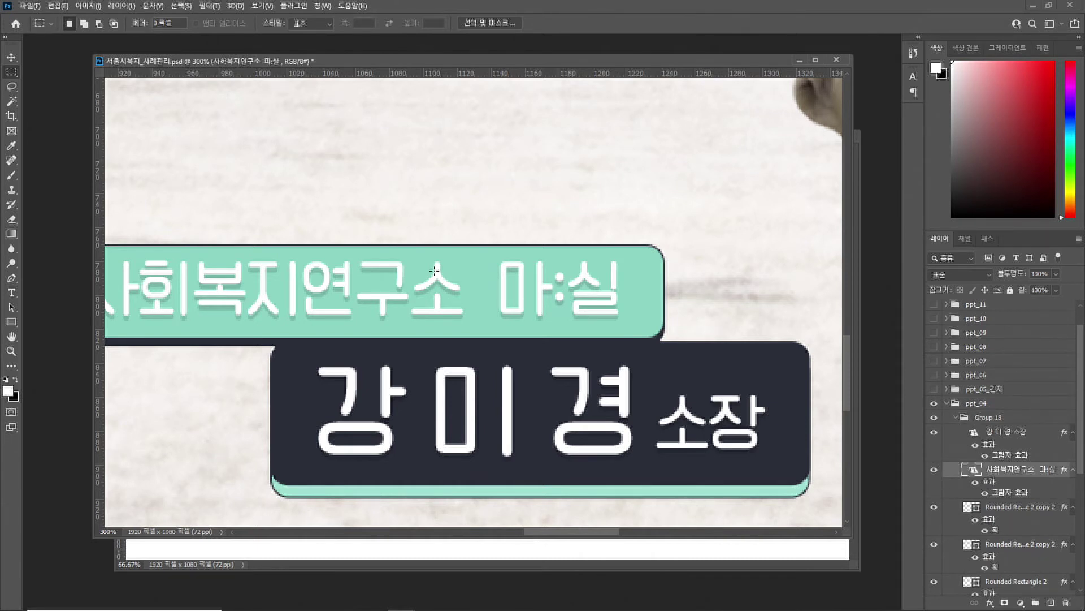
left_click(12, 294)
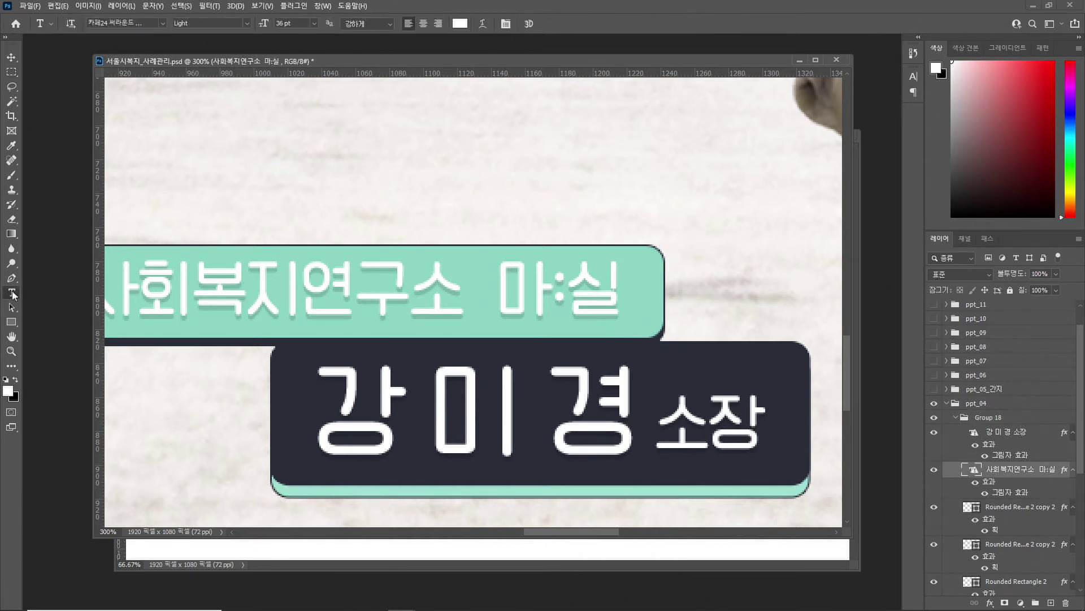
left_click_drag(249, 293, 270, 291)
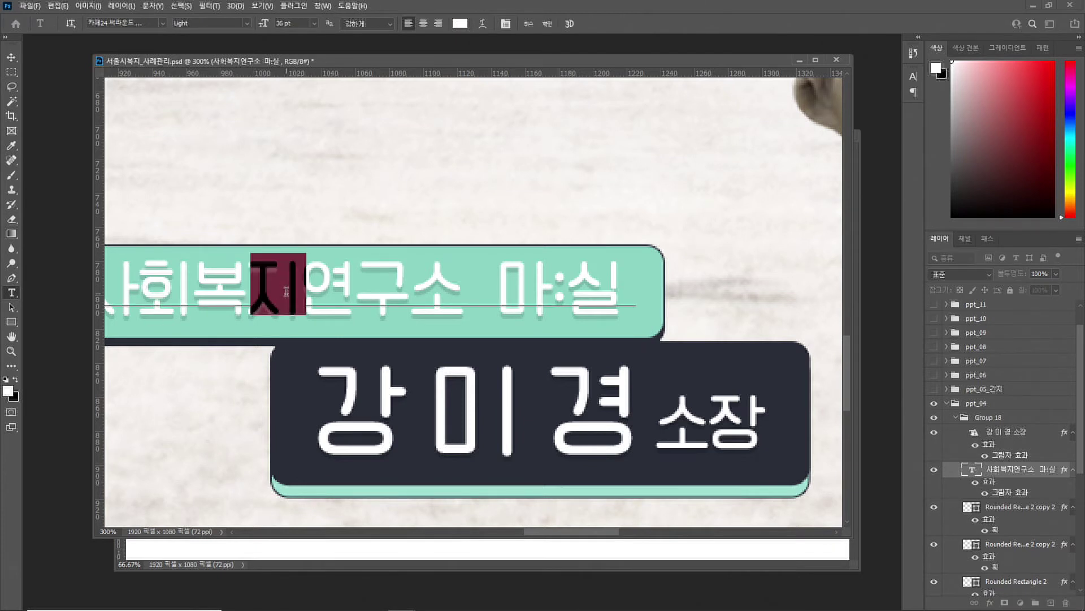
left_click_drag(271, 291, 463, 291)
left_click(302, 292)
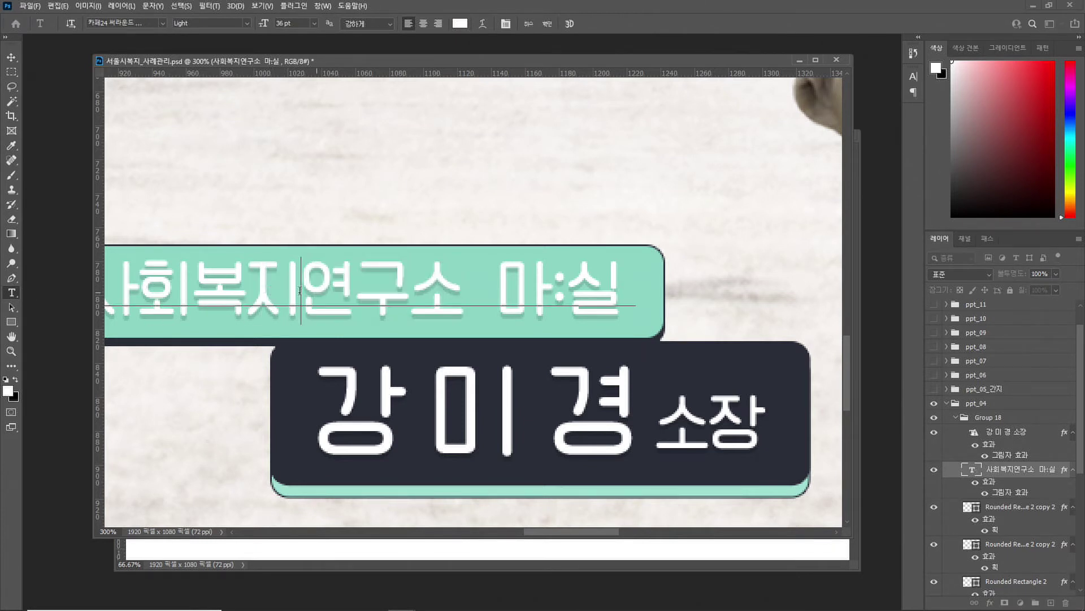
left_click(11, 57)
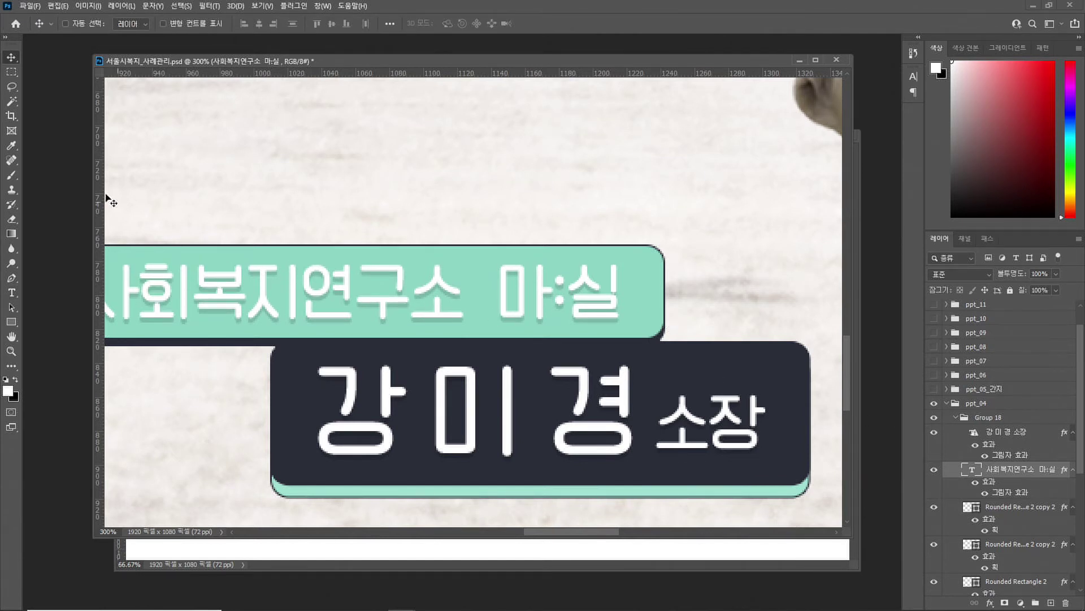
Recheck the gap between the 사회복지연구소 마:실 text and the green badge's lower edge with a marquee at high magnification
left_click(11, 72)
left_click_drag(256, 246, 256, 338)
left_click(11, 350)
left_click(239, 337)
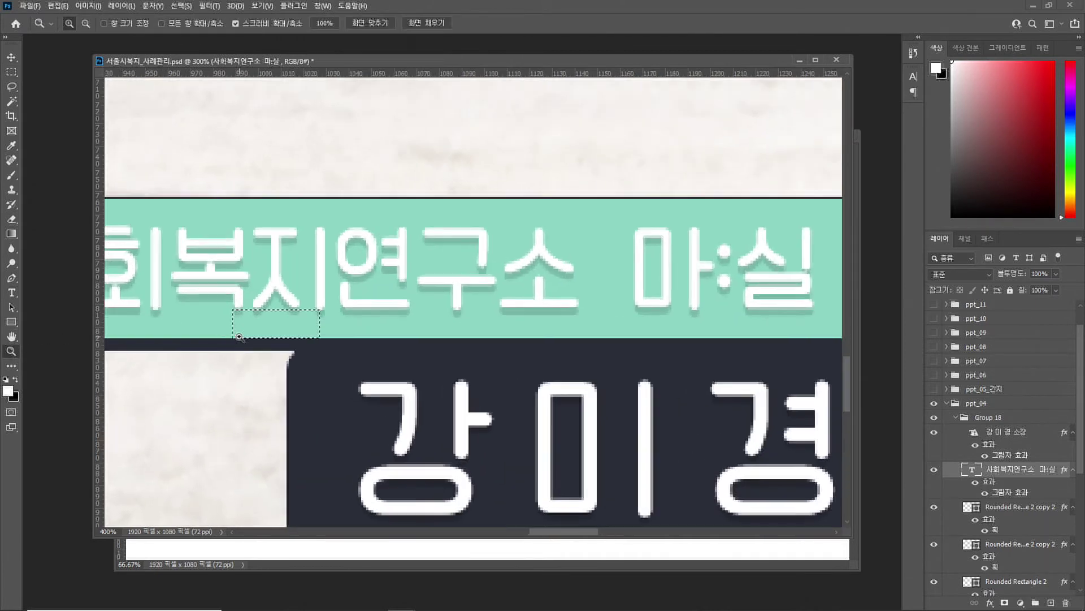
left_click(240, 337)
left_click(240, 337)
key("Down")
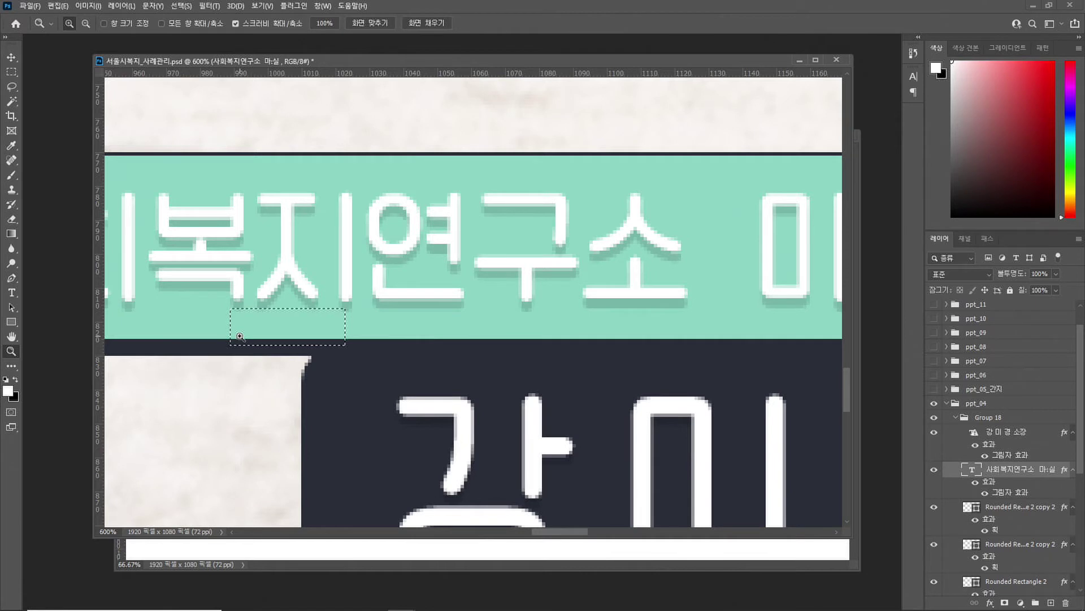
Clear the marquee selection and nudge the 사회복지연구소 마:실 text slightly upward
key("ctrl+d")
left_click(11, 74)
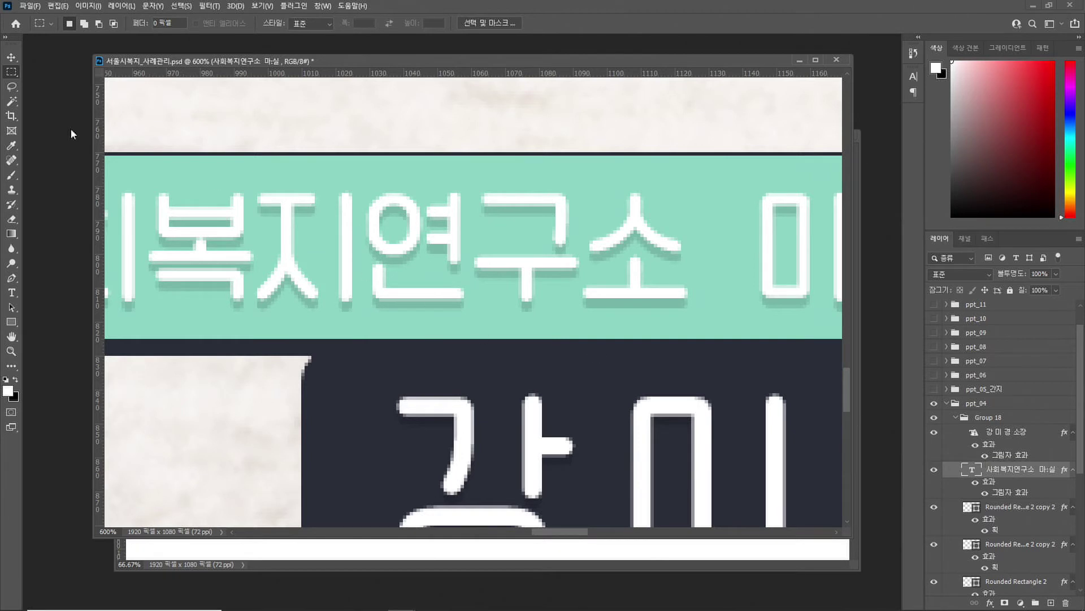
left_click(12, 59)
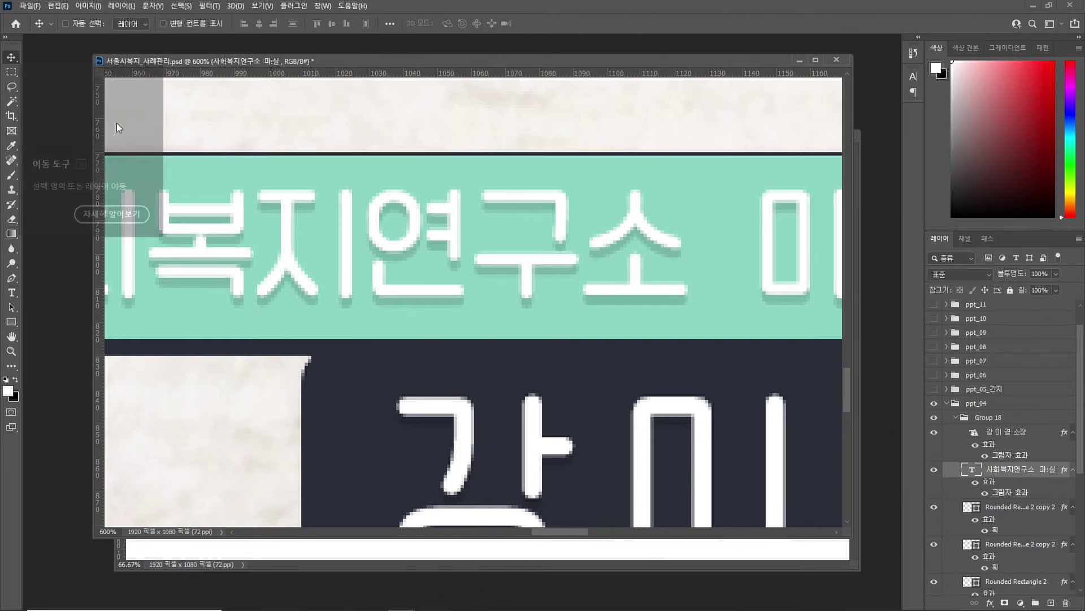
Measure the green badge's upper margin with a marquee and compare it with the margin below the text
left_click(12, 73)
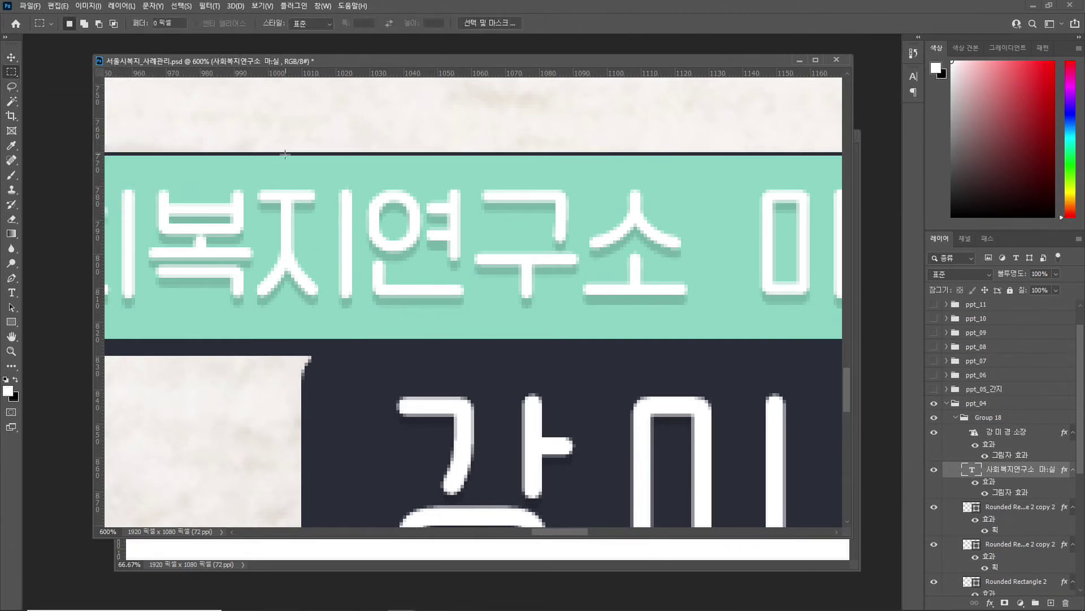
left_click_drag(283, 157, 558, 187)
left_click_drag(403, 198, 369, 334)
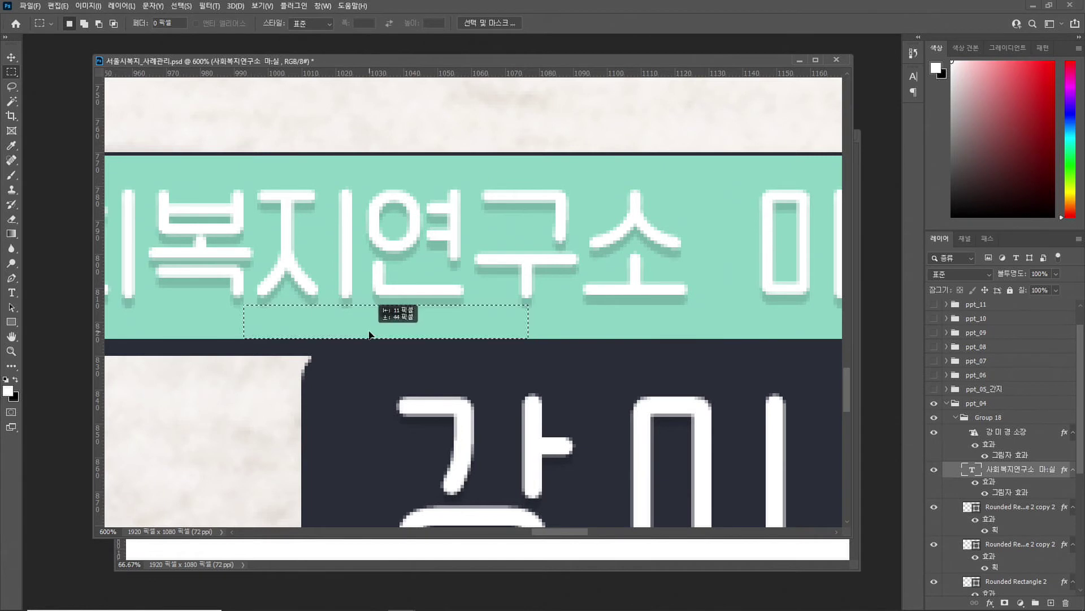
key("Up")
key("Up")
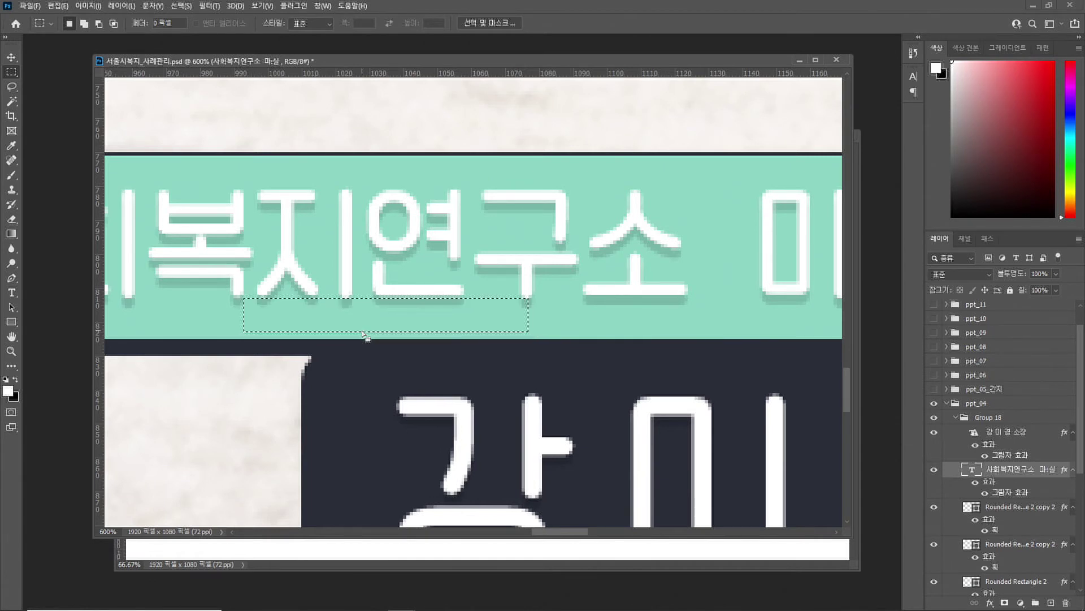
key("Down")
key("Down")
key("Up")
key("Down")
left_click(122, 332)
Merge Group 18 into a single layer and check the merged badge by toggling its visibility
left_click(12, 350)
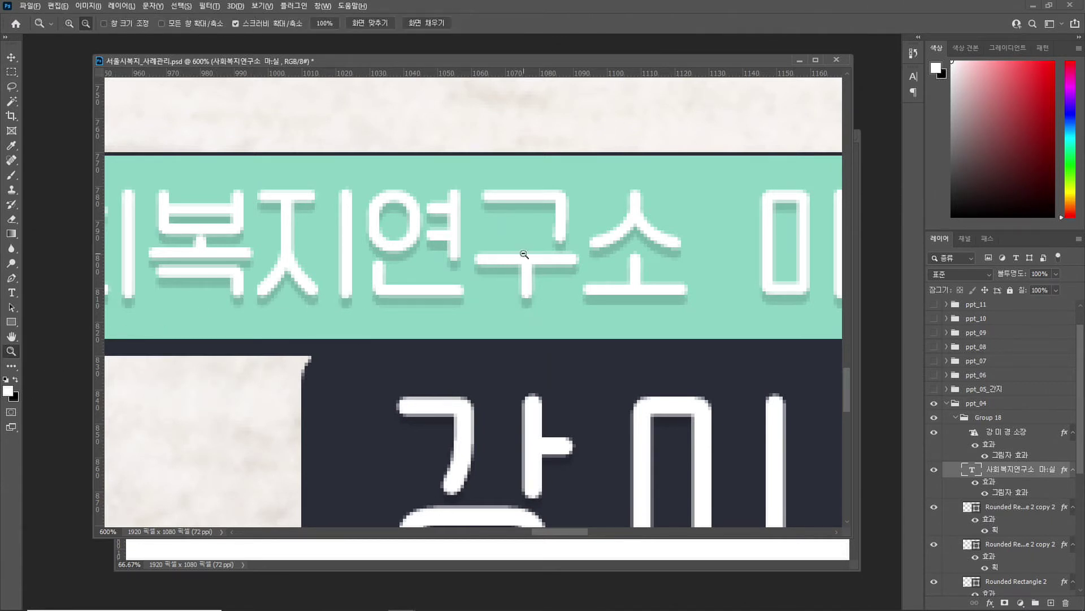
scroll(521, 316, "down", 4)
scroll(700, 287, "up", 1)
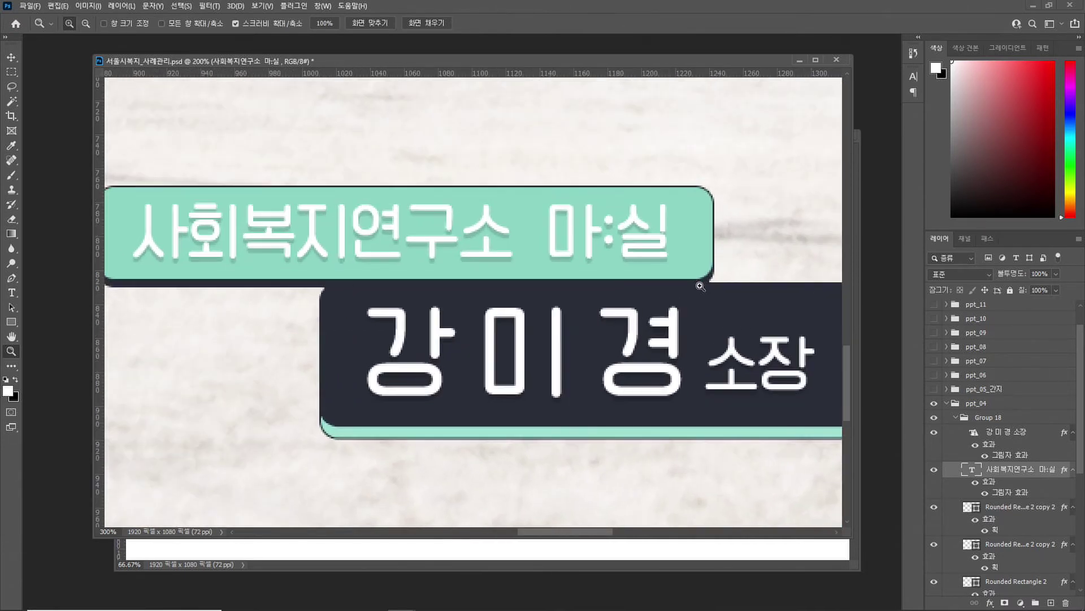
left_click(700, 288, "alt")
left_click(701, 289, "alt")
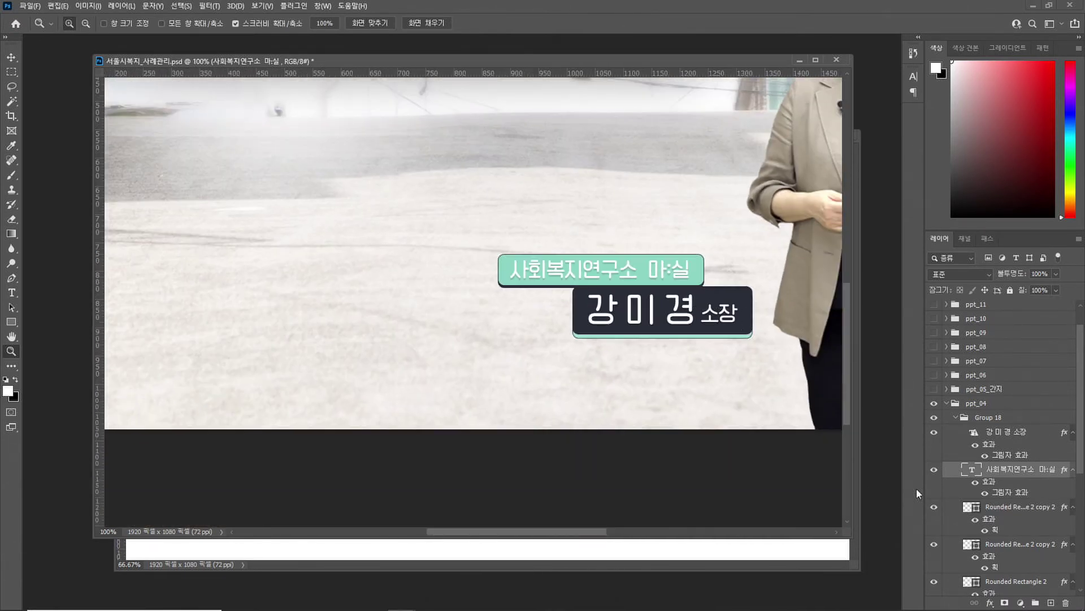
left_click(1002, 418)
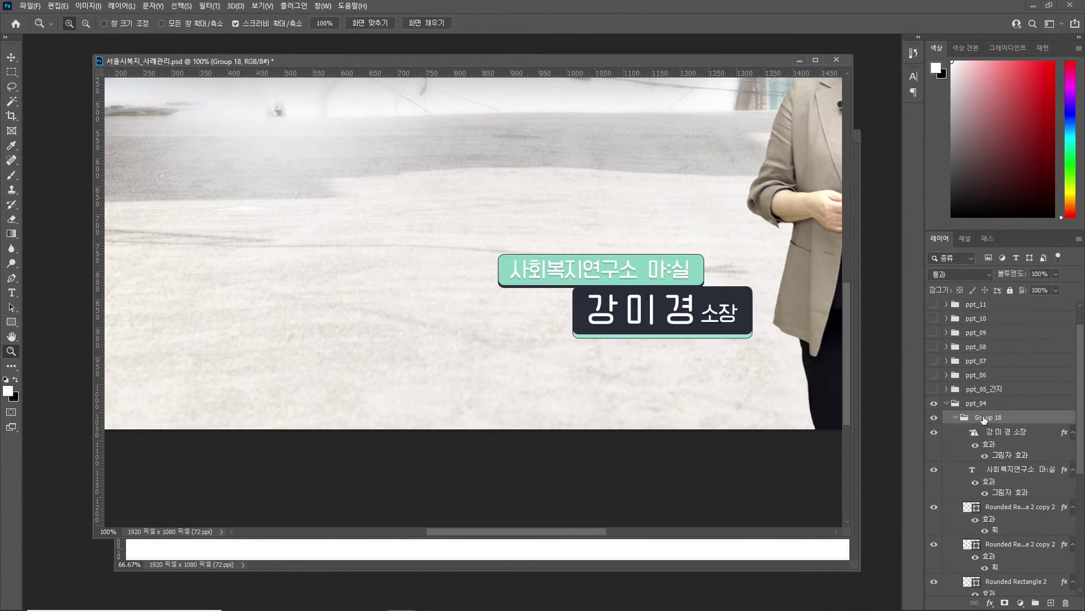
key("ctrl+e")
left_click(933, 418)
left_click(934, 419)
left_click(547, 385, "alt")
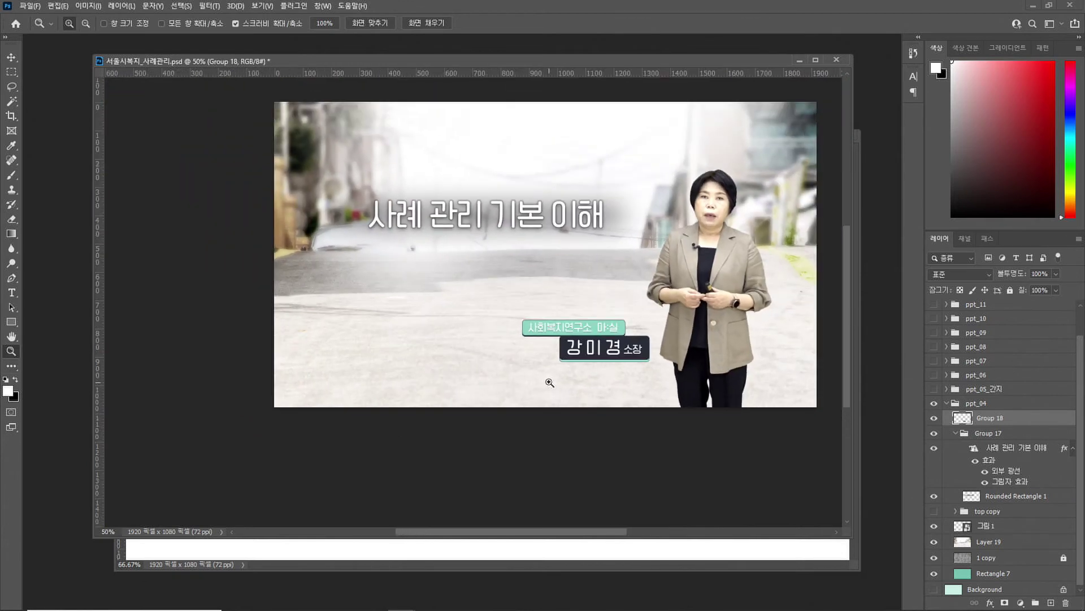
Check what Group 17 contains and that its 사례 관리 기본 이해 title is still editable text
left_click(934, 433)
left_click(933, 434)
left_click(1007, 436)
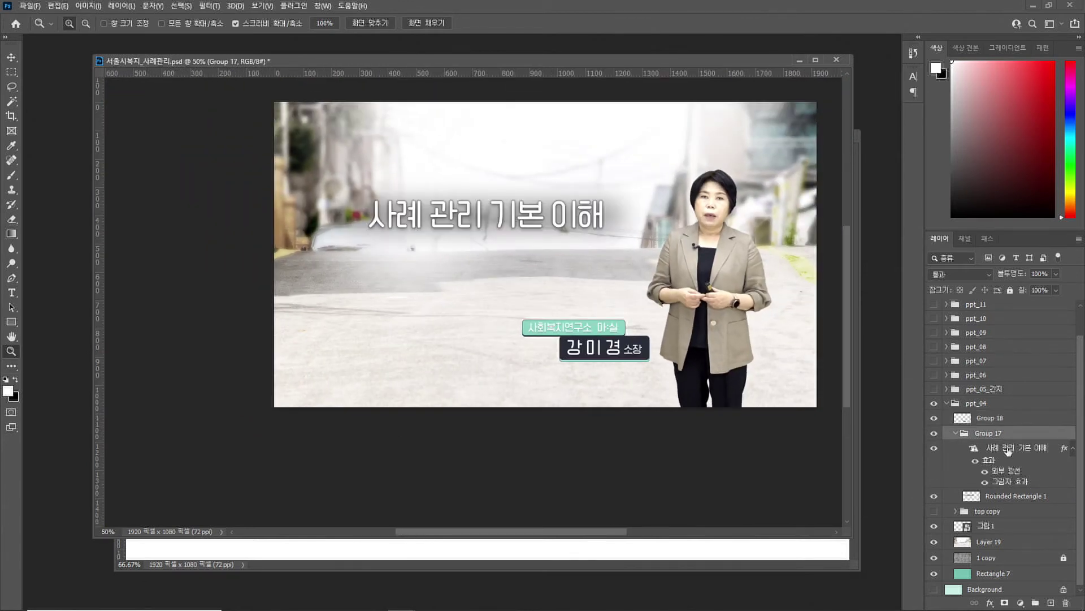
left_click(1007, 450)
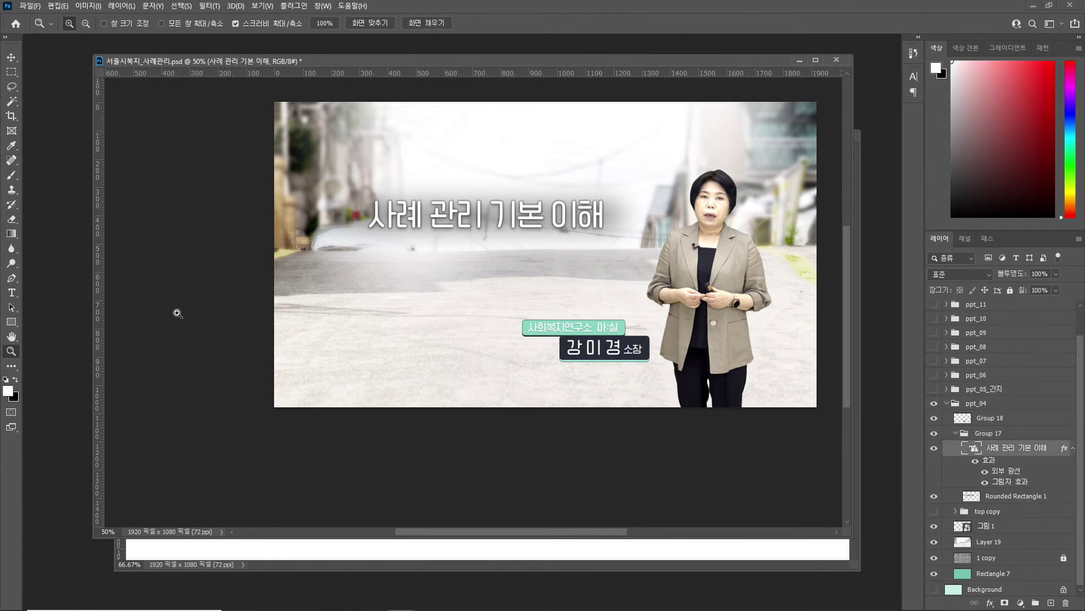
left_click(12, 297)
left_click_drag(397, 221, 611, 218)
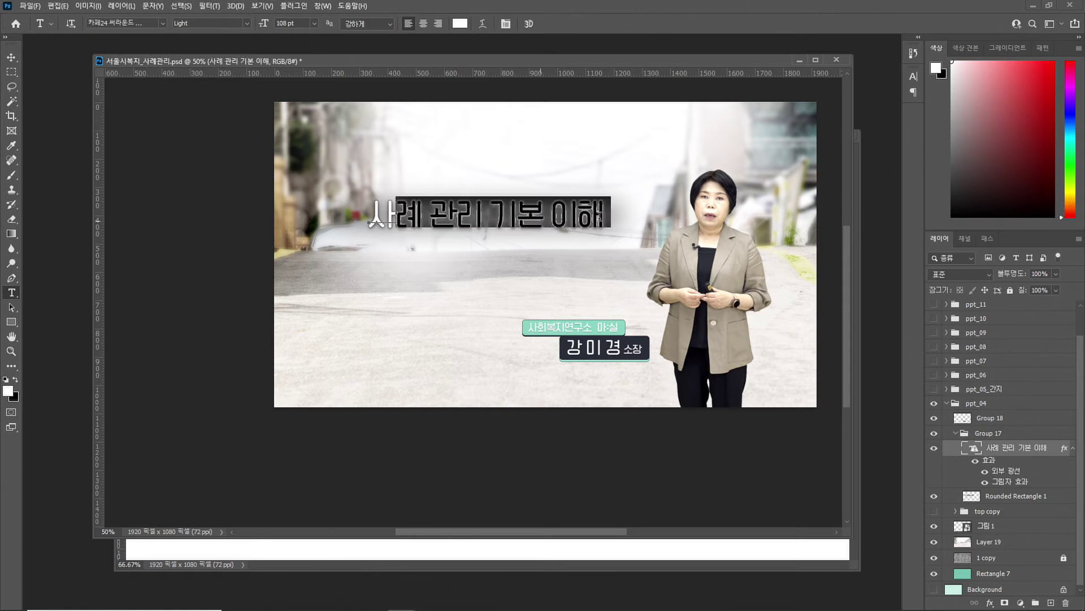
Compare the 사례 관리 기본 이해 title with and without its outer glow and drop shadow, and rasterize its layer style
left_click(12, 57)
left_click(985, 480)
left_click(986, 471)
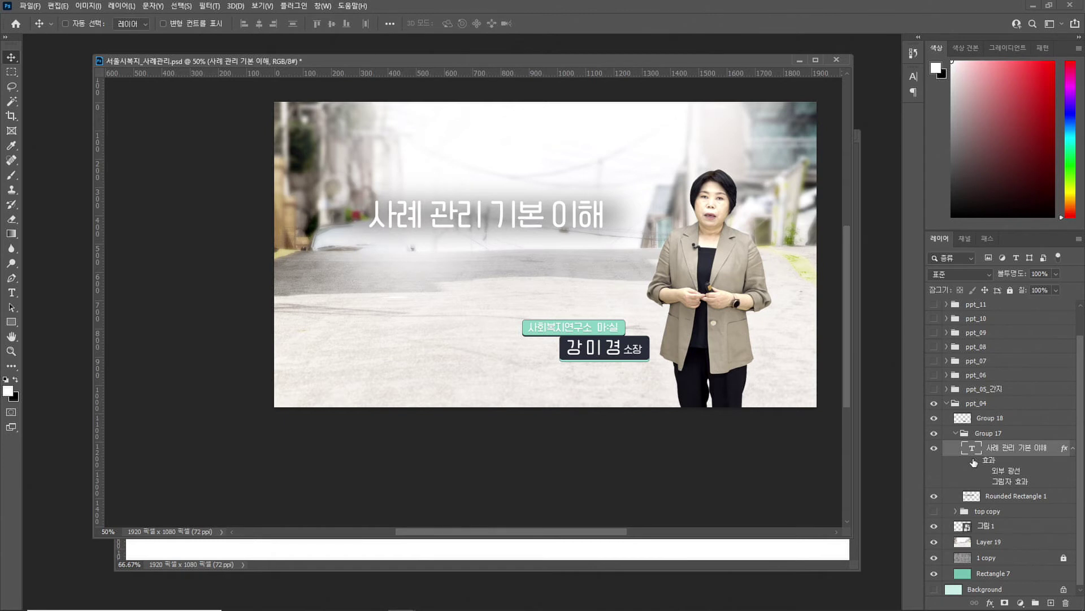
left_click(985, 470)
left_click(985, 481)
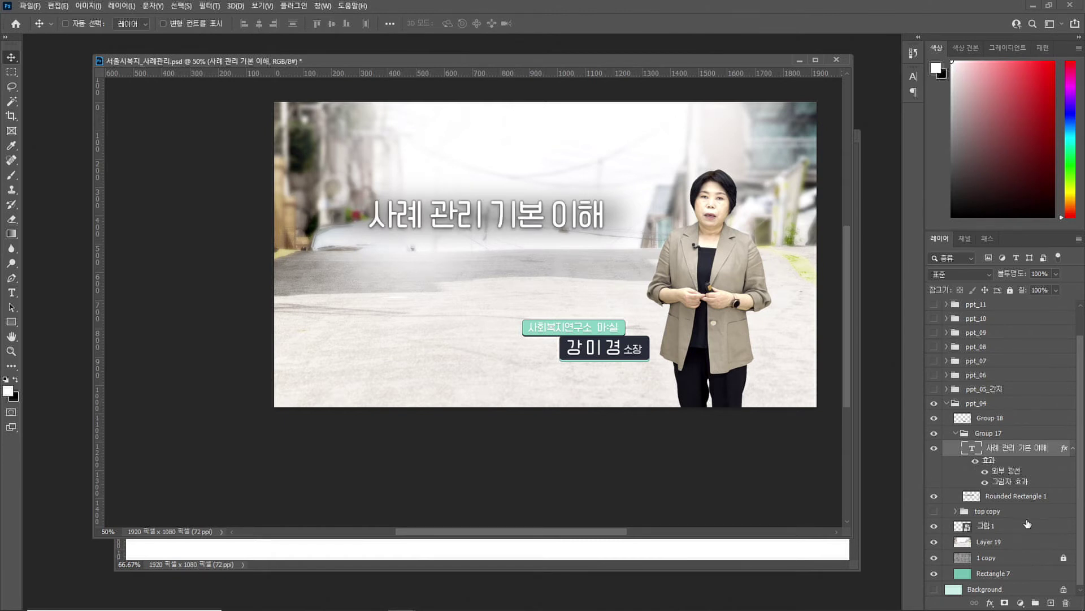
right_click(1027, 450)
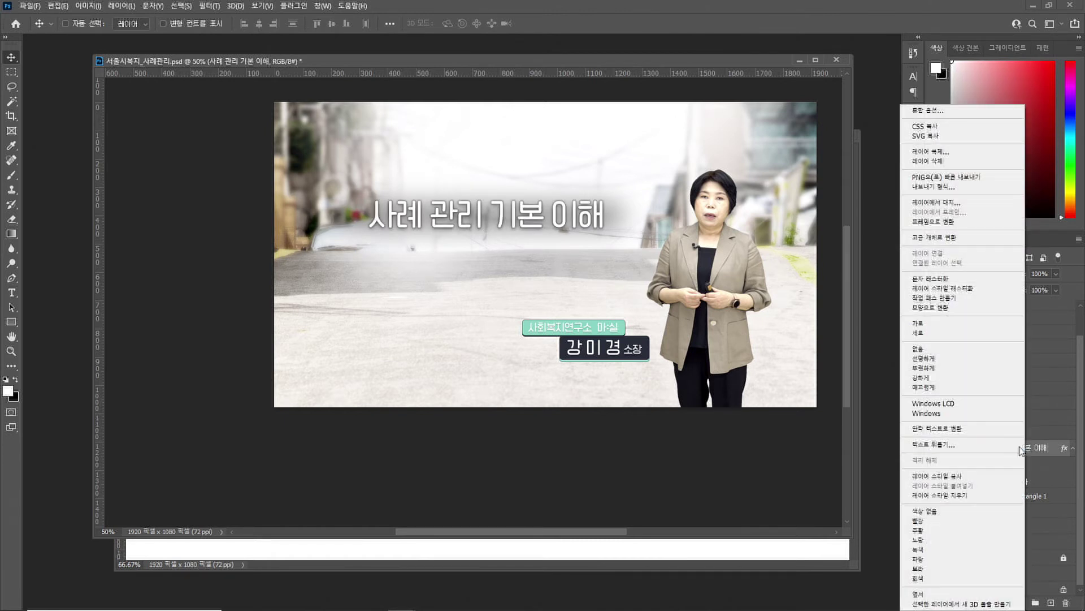
left_click(974, 291)
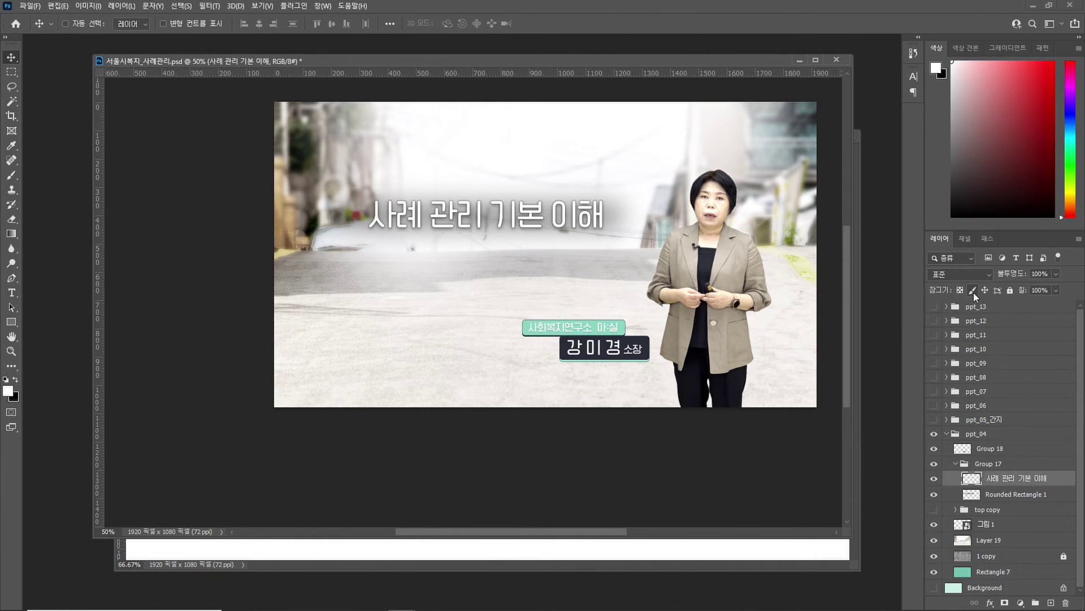
Enlarge the rasterized 사례 관리 기본 이해 title outward in both directions with Free Transform
double_click(1022, 479)
left_click(11, 292)
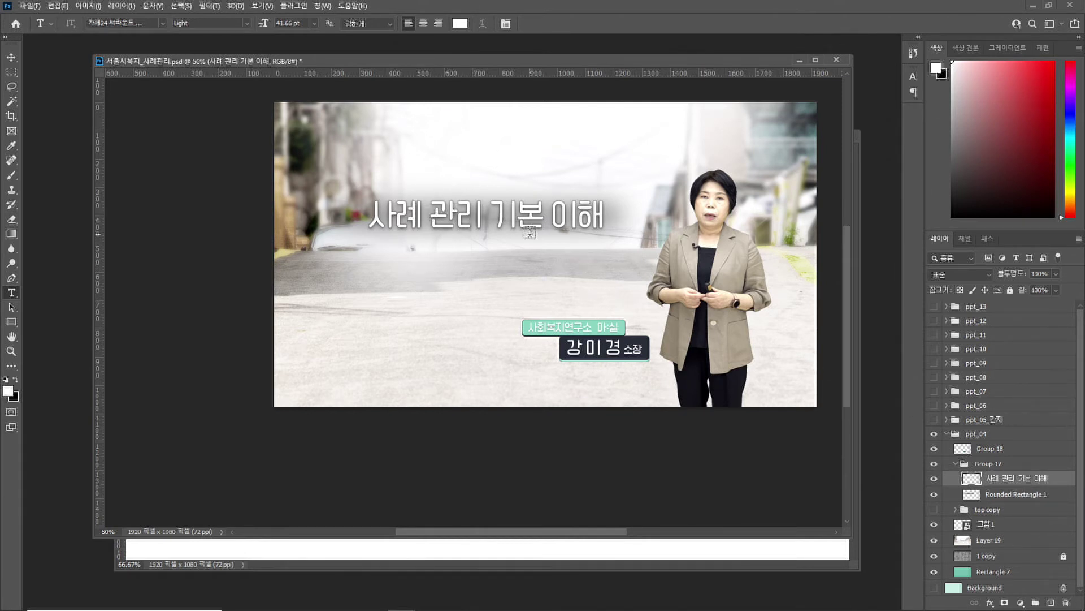
key("ctrl+t")
left_click_drag(364, 236, 328, 247)
left_click_drag(604, 199, 630, 191)
key("Return")
key("t")
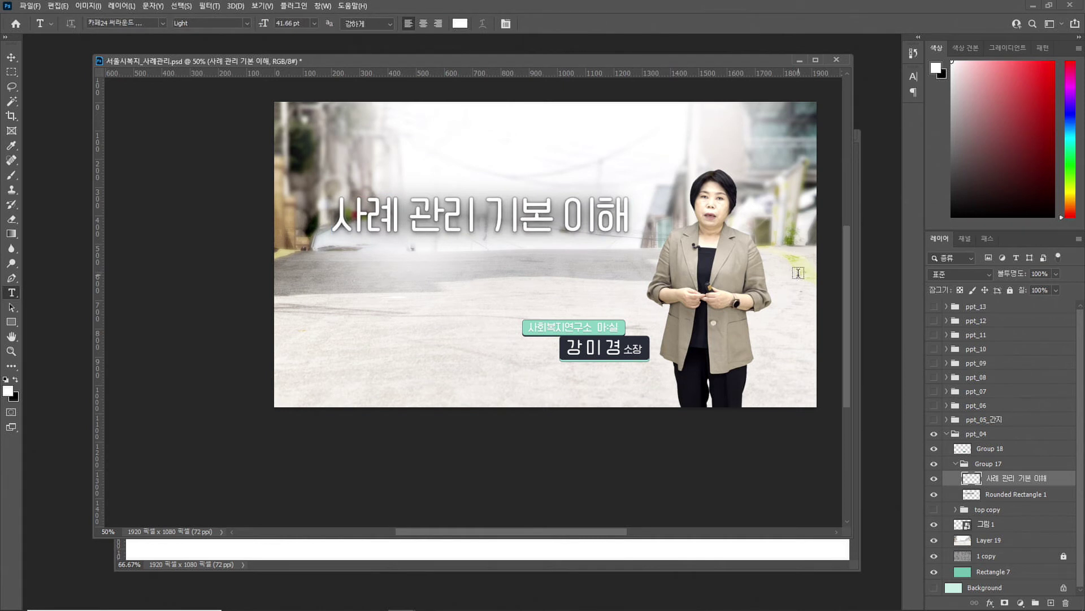
Shift the enlarged title slightly left and up
key("ctrl+shift+Left")
key("ctrl+shift+Left")
key("ctrl+shift+Up")
key("ctrl+shift+Up")
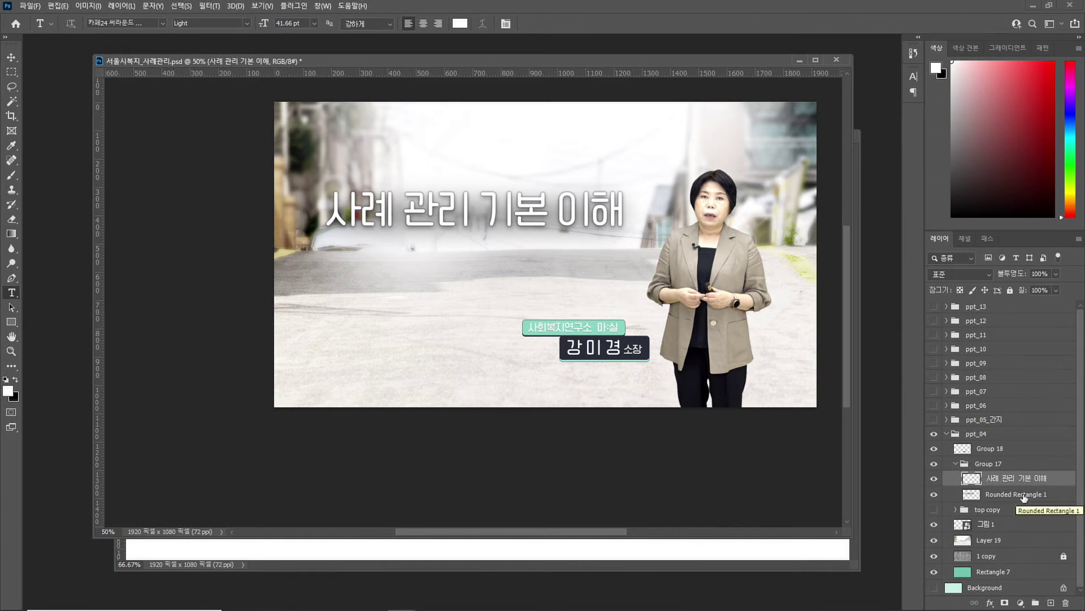
Check the hidden top copy group by toggling its visibility and delete it
left_click(1009, 512)
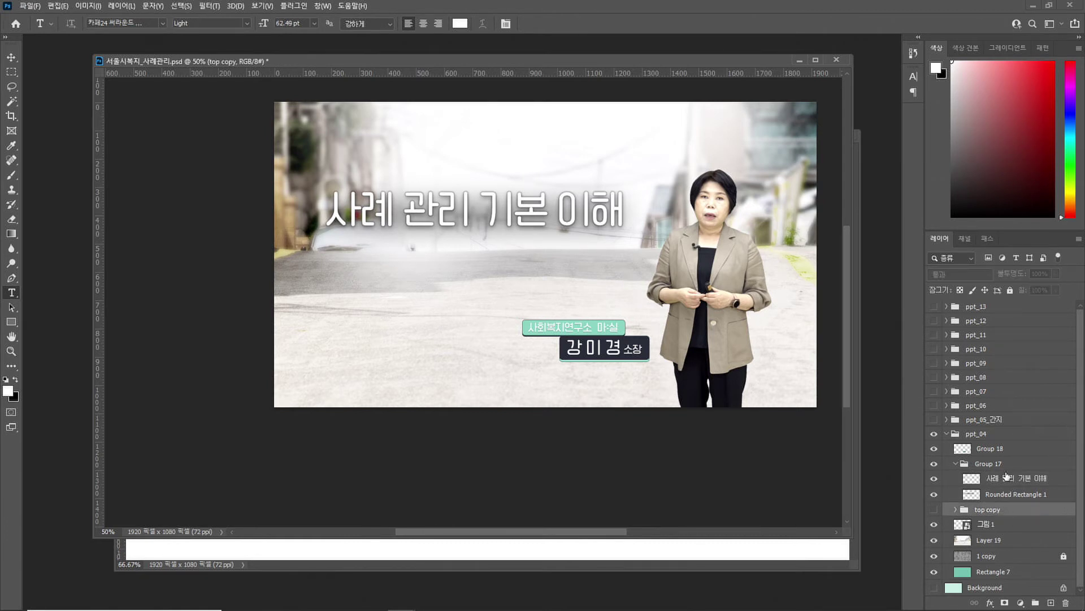
left_click(935, 509)
left_click(934, 509)
left_click(935, 510)
key("Delete")
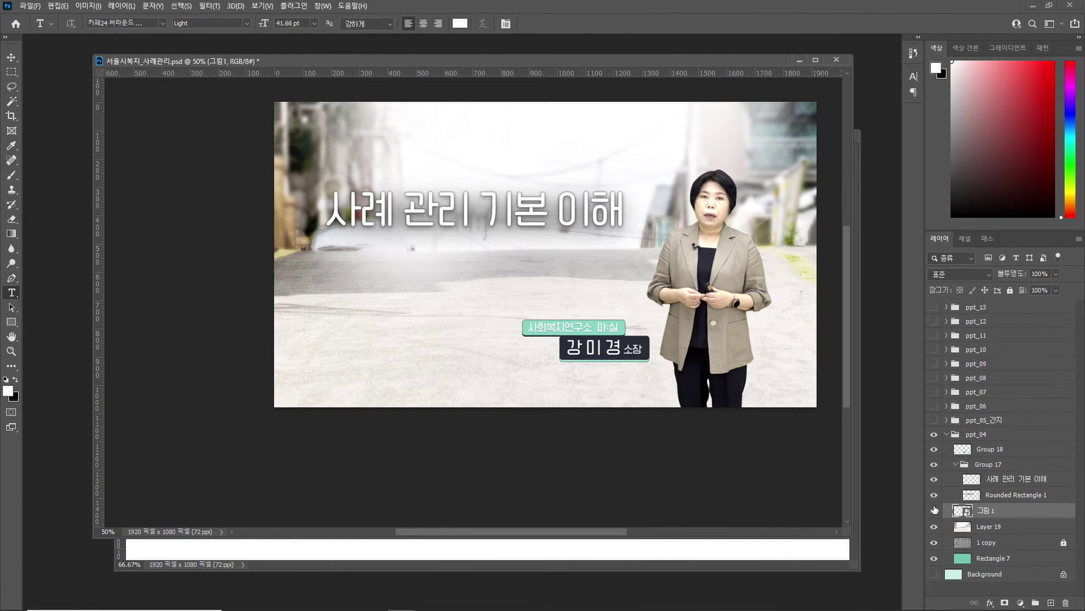
Toggle the 그림 1 layer's visibility to see whether it affects the slide, and delete it
left_click(934, 510)
left_click(935, 510)
left_click(934, 510)
left_click(933, 511)
left_click(934, 510)
left_click(934, 510)
key("Delete")
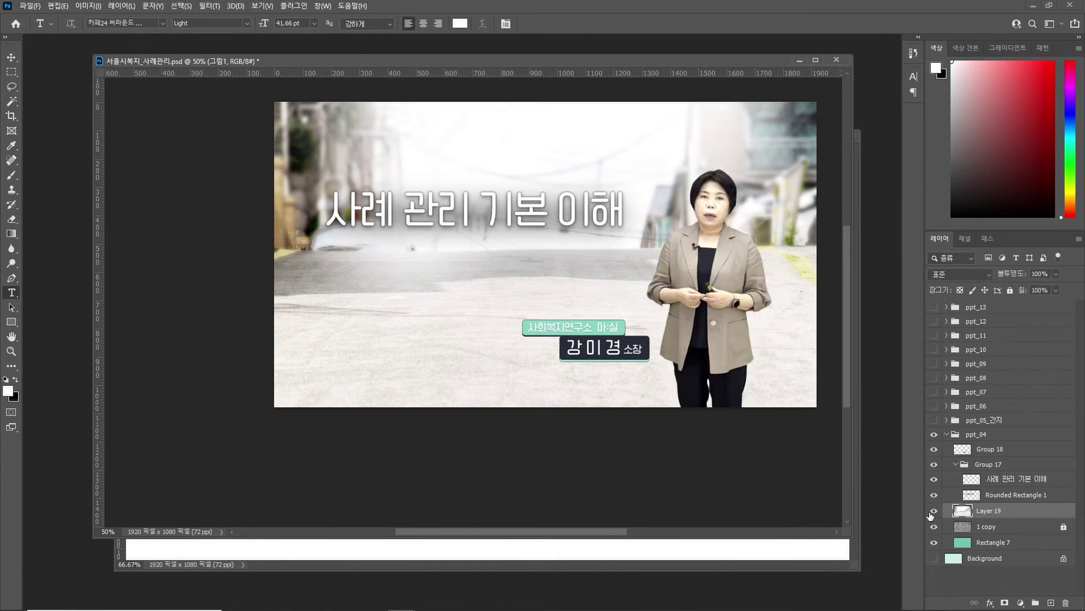
Hide Layer 19 and the 1 copy texture layer to reveal the green rectangle behind them
left_click(934, 510)
left_click(934, 510)
left_click(933, 511)
left_click(993, 529)
left_click(934, 527)
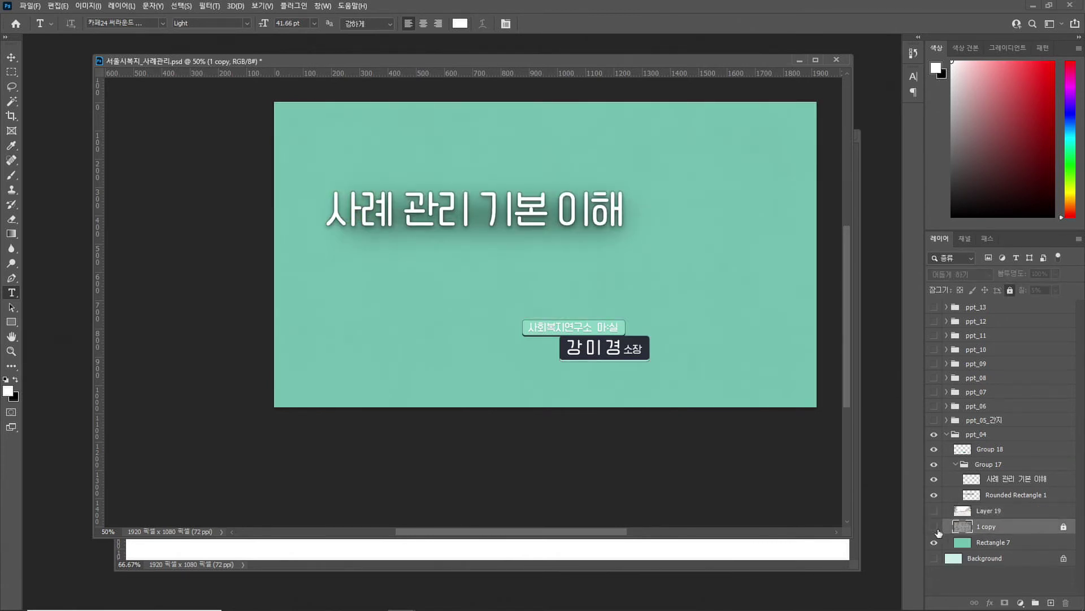
Merge the 1 copy texture layer with Rectangle 7 and make Layer 19 visible again
left_click(998, 547, "shift")
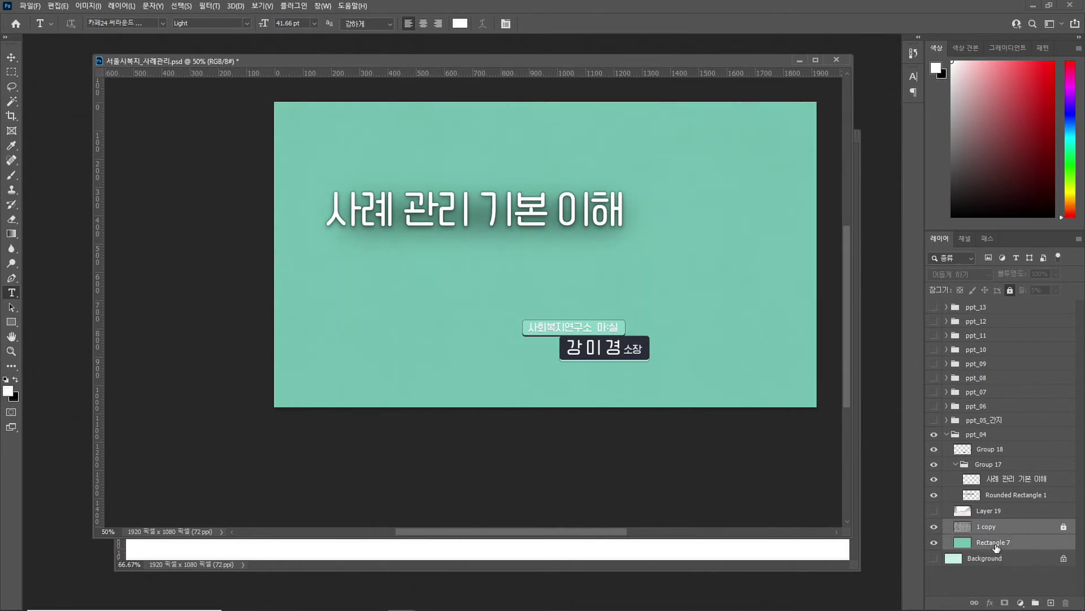
key("ctrl+e")
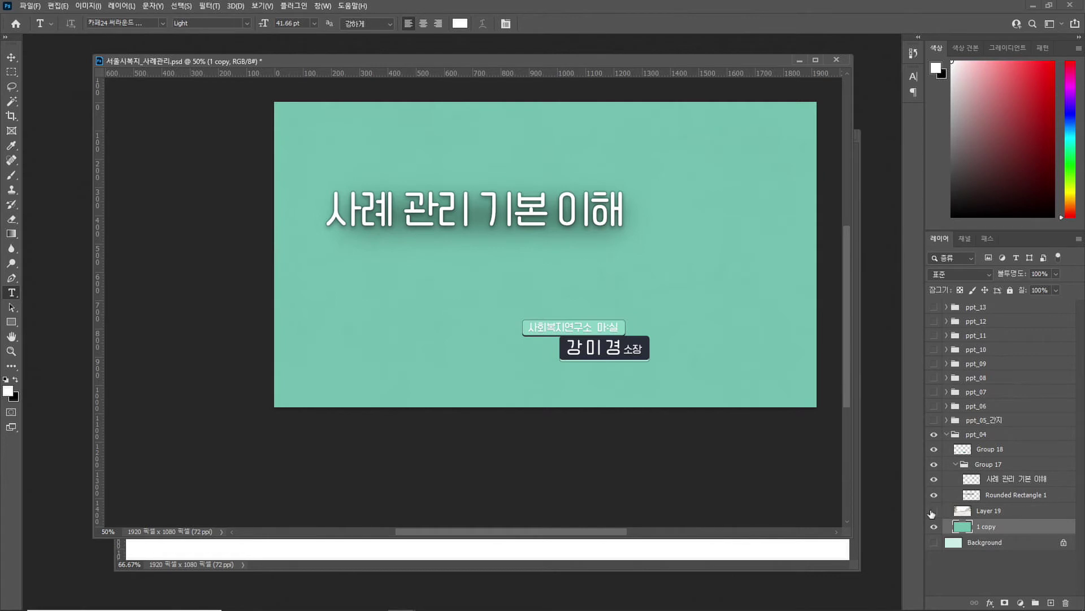
left_click(934, 510)
left_click(933, 511)
left_click(933, 510)
Fade Layer 19 to 0% opacity and bring it back to 100% to compare it with the green background
left_click(987, 511)
left_click(1056, 273)
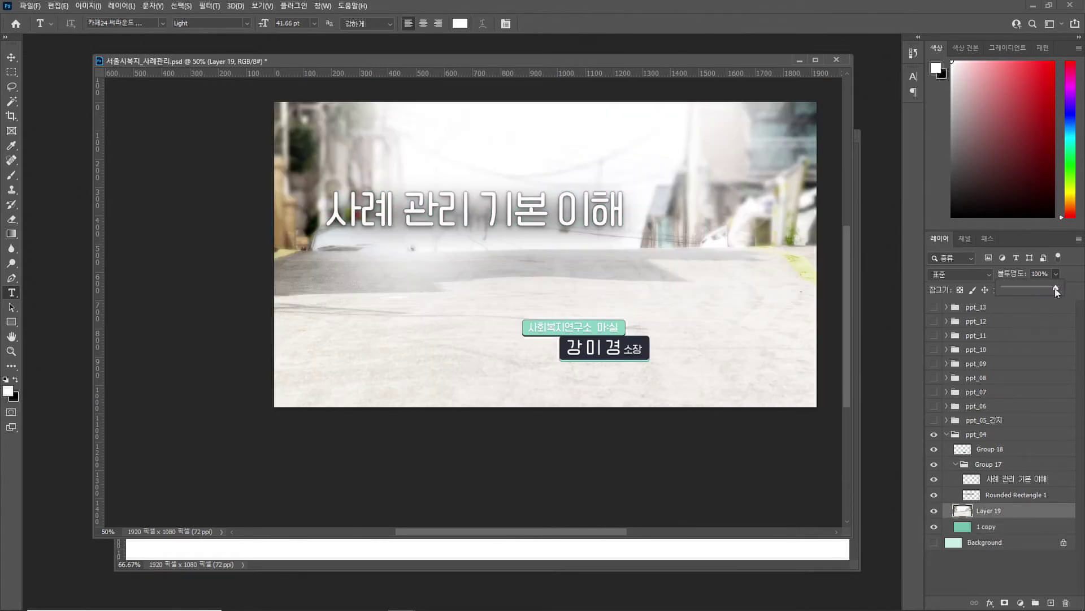
left_click_drag(1056, 290, 981, 295)
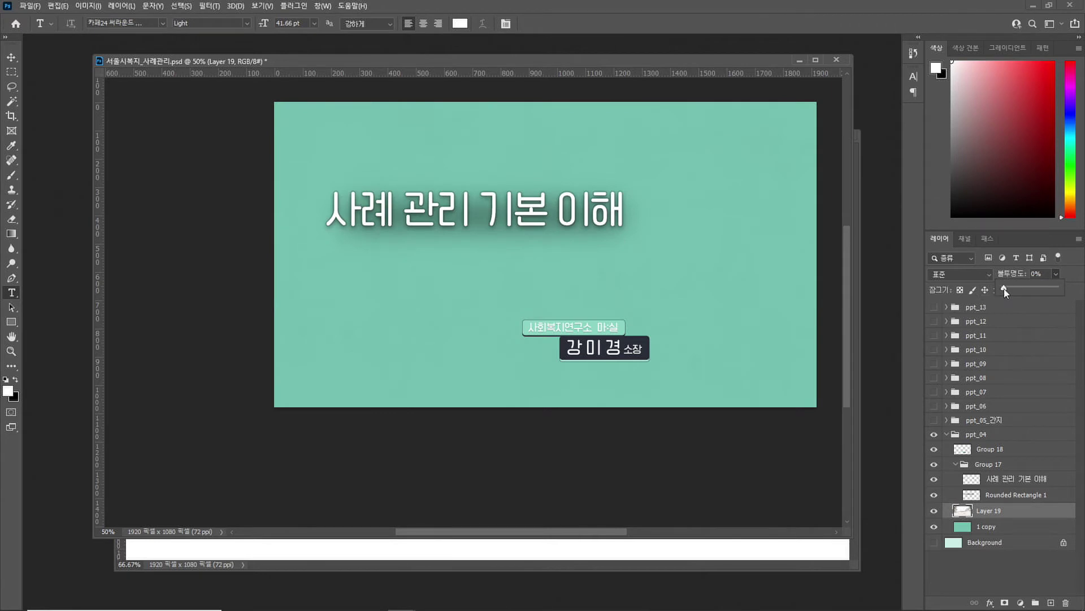
left_click_drag(1004, 289, 1049, 290)
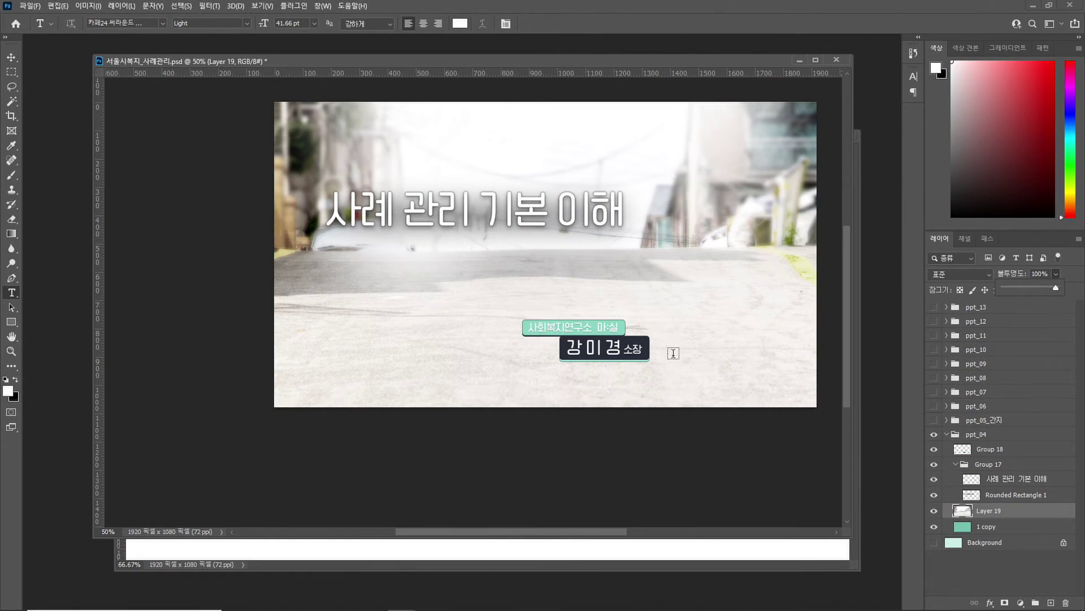
Move Group 18 into Group 17 and copy the group's layers together with Layer 19 into the 01_subject.psd document
mouse_move(996, 449)
left_mouse_down()
mouse_move(1008, 451)
mouse_move(1003, 468)
left_mouse_up()
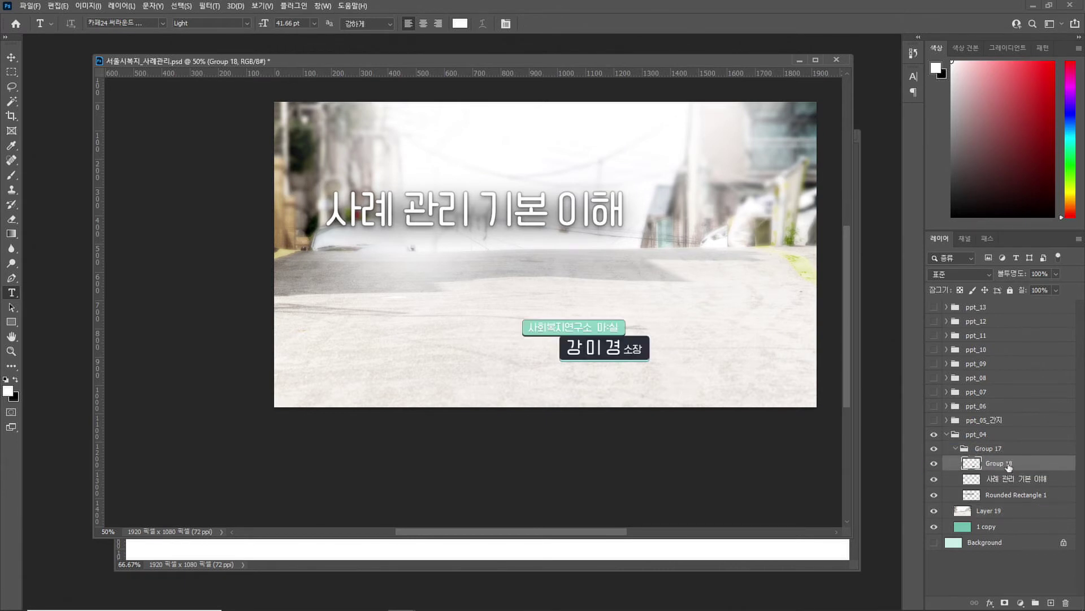
left_click(998, 517, "shift")
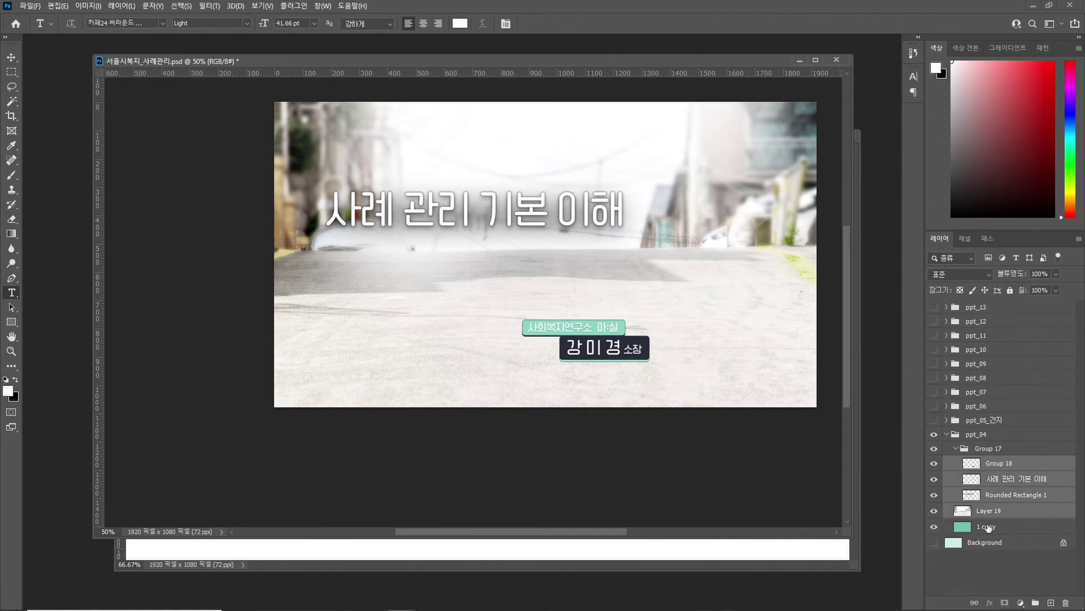
left_click(991, 527, "shift")
left_click(991, 515)
left_click(1004, 467, "shift")
left_click_drag(530, 64, 392, 155)
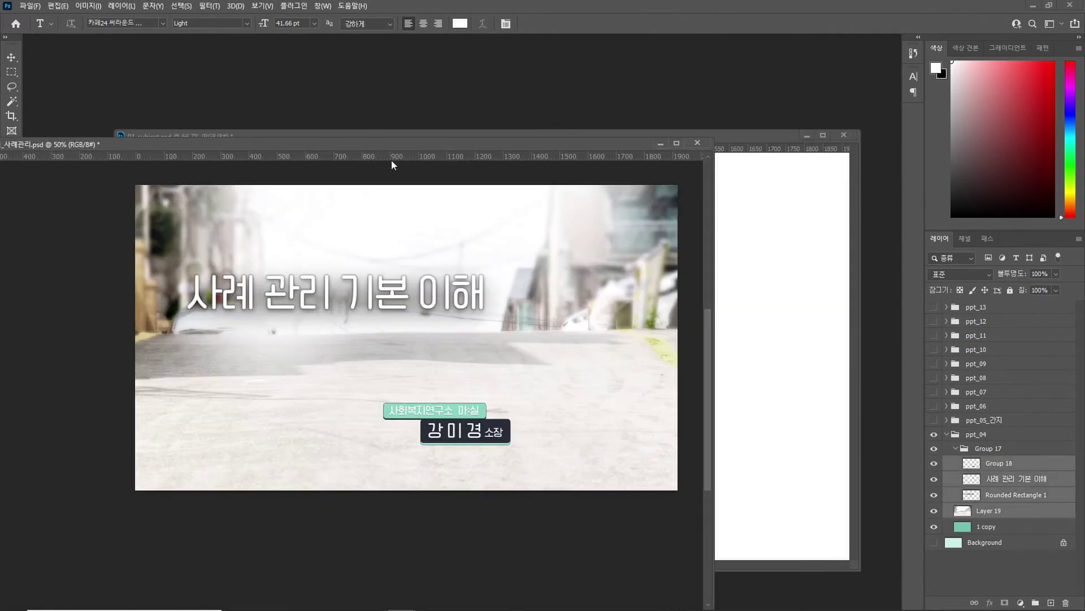
left_click(12, 57)
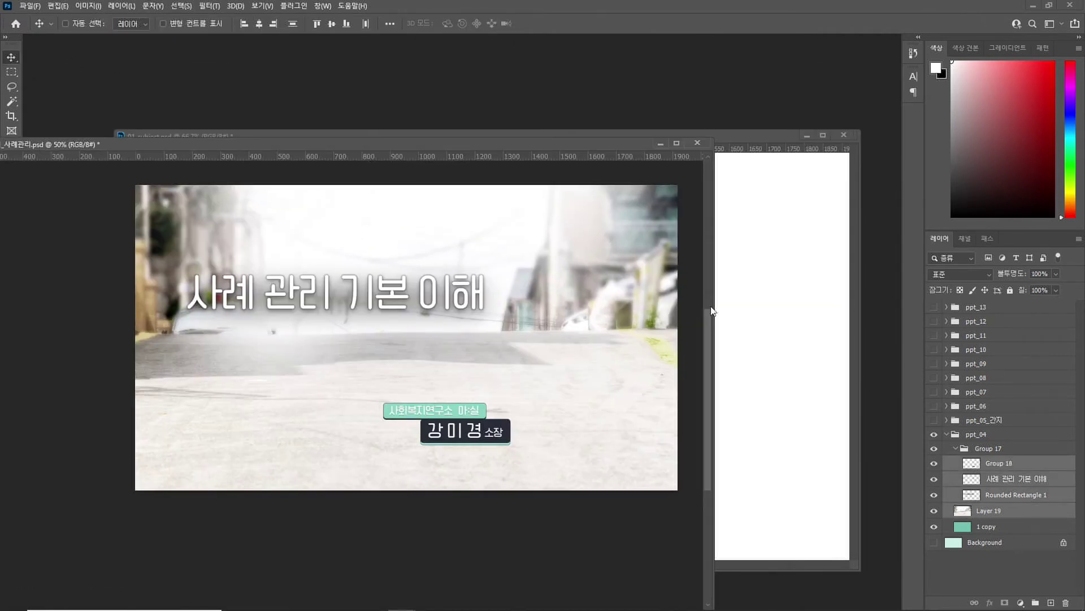
left_click_drag(650, 337, 818, 442)
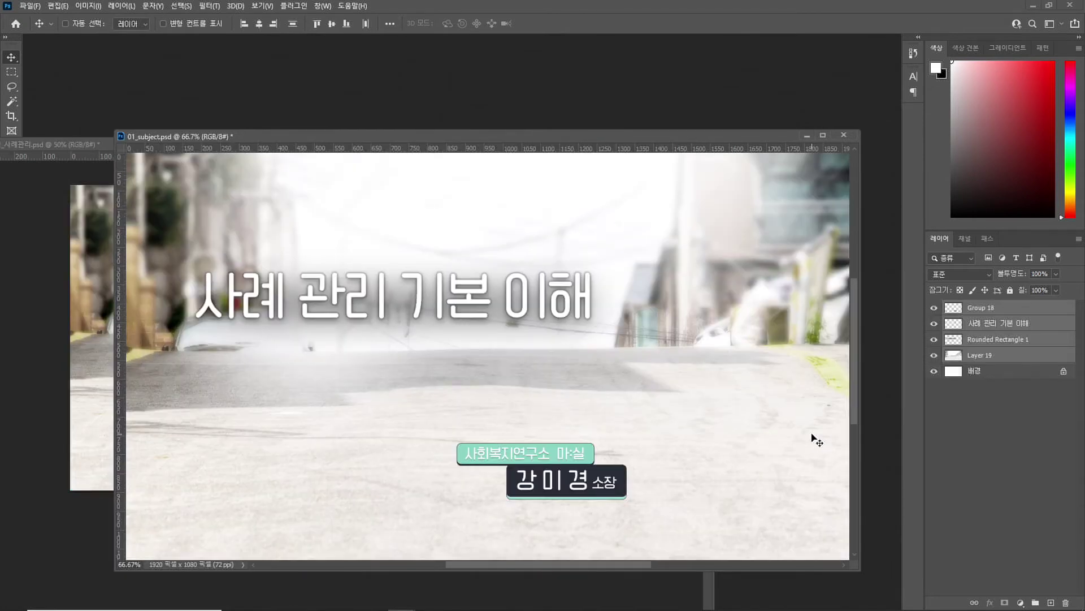
Check the slide's number in the PowerPoint storyboard and save the Photoshop document as 01_04.psd in the 01 folder
key("ctrl+shift+s")
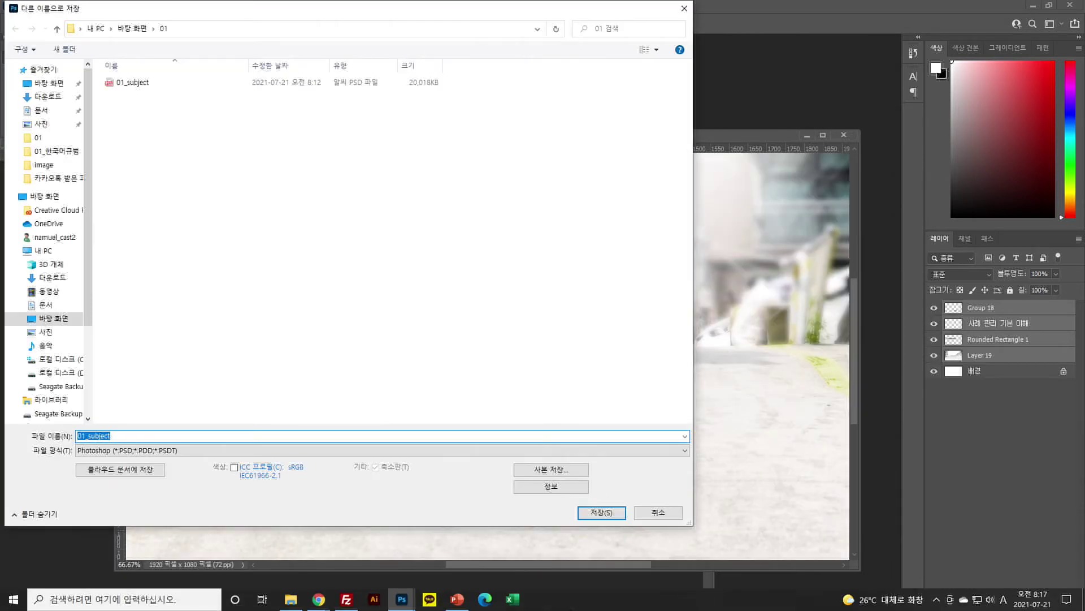
left_click(456, 598)
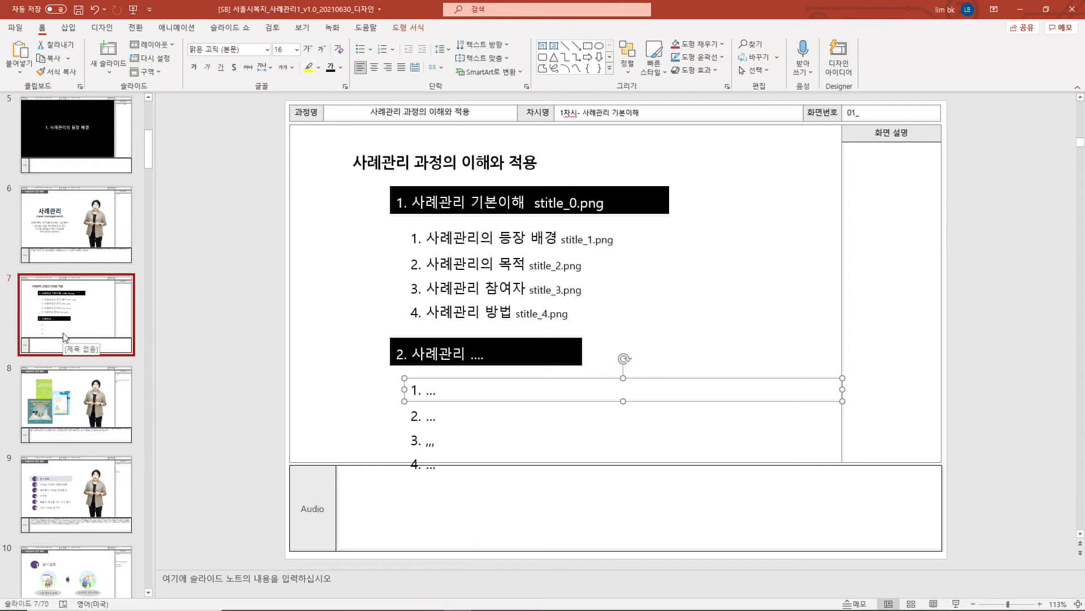
left_click(70, 252)
scroll(81, 279, "up", 3)
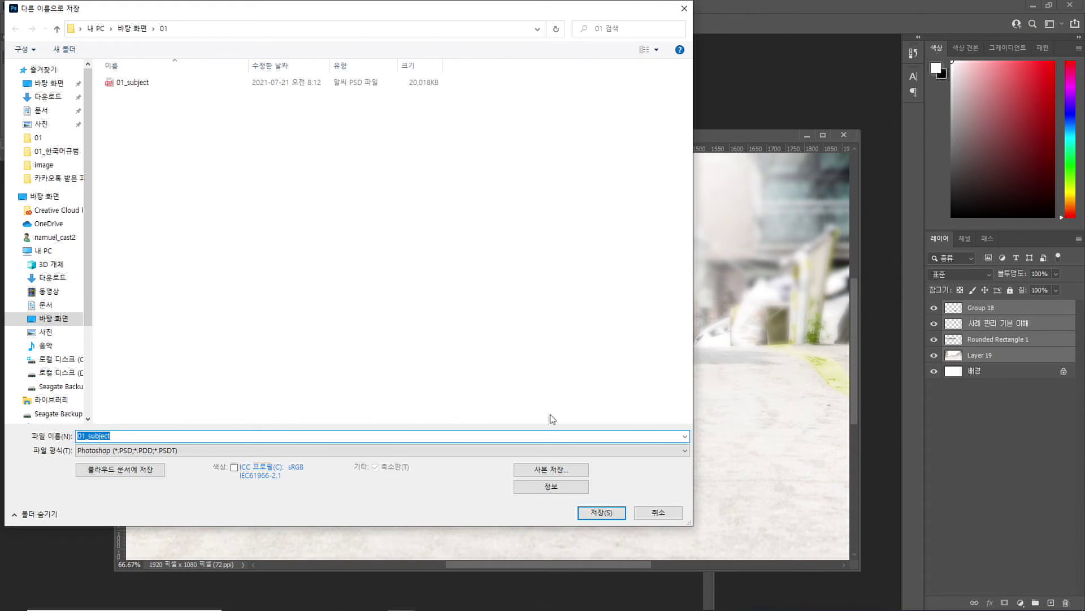
type("01")
key("Return")
key("Return")
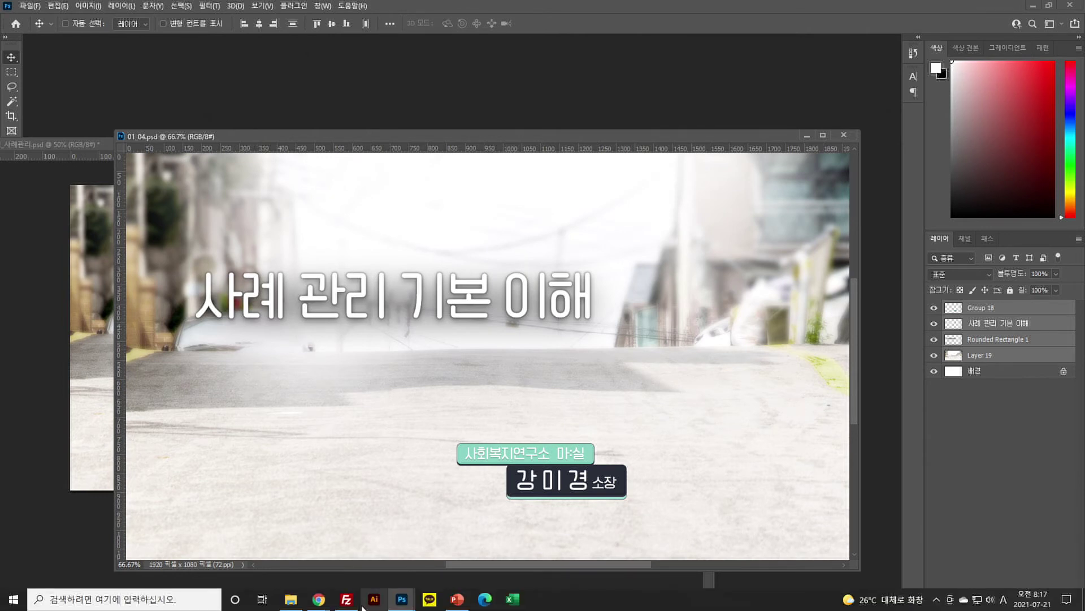
Switch to FileZilla and open the 2021 folder on the remote server
left_click(347, 598)
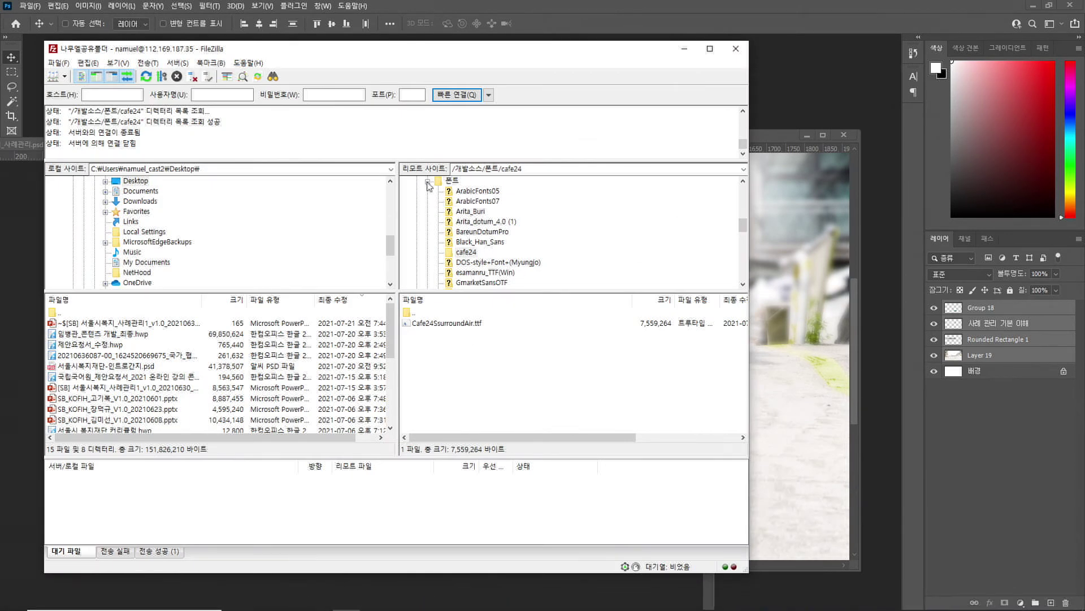
left_click(451, 181)
scroll(461, 272, "up", 3)
scroll(460, 273, "down", 3)
left_click(445, 231)
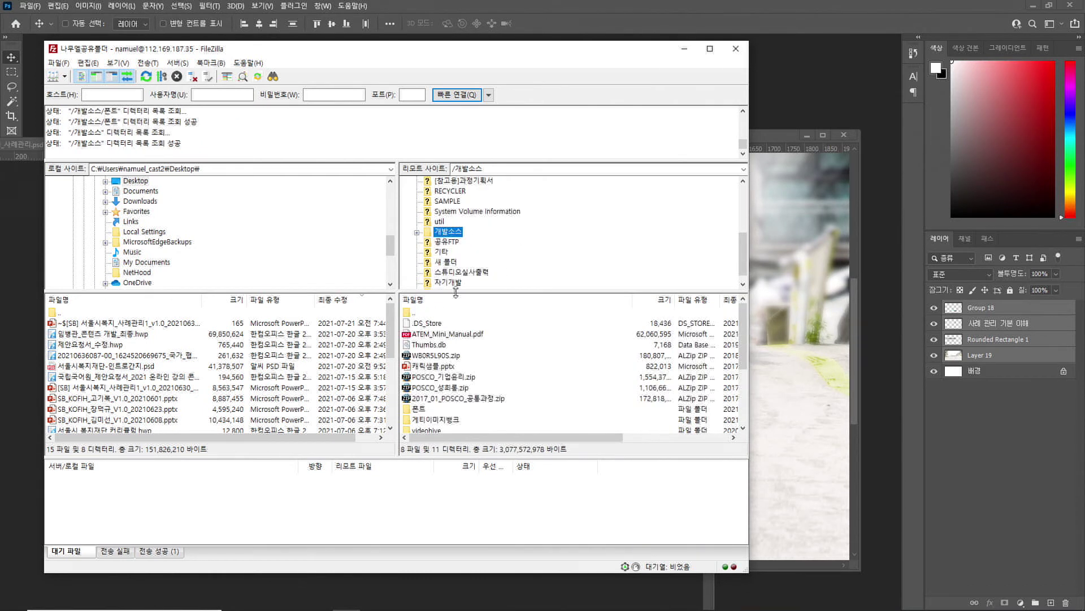
scroll(465, 258, "up", 2)
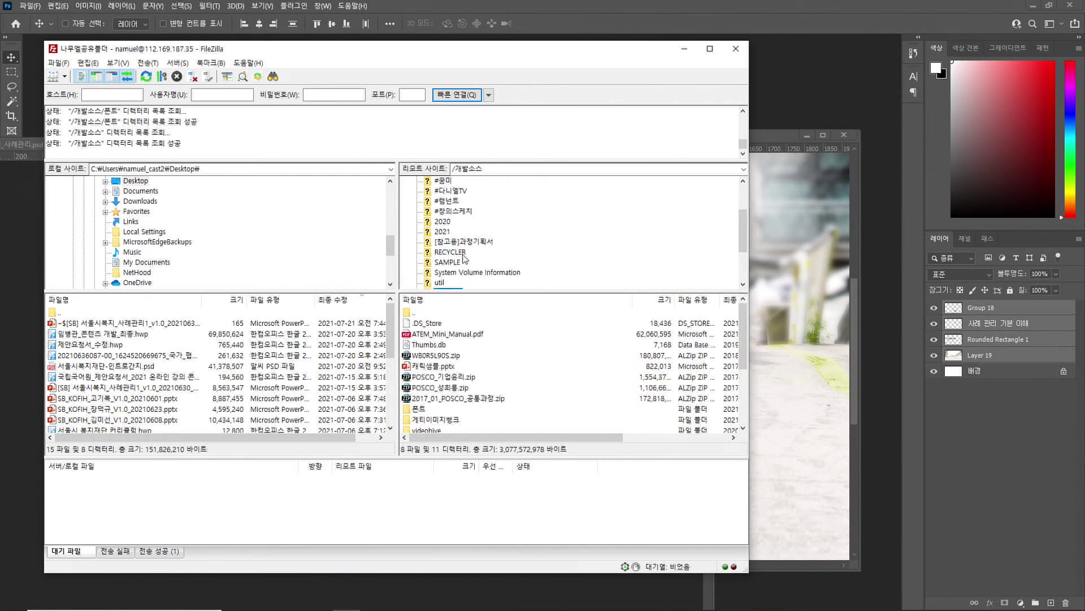
left_click(441, 233)
scroll(513, 373, "down", 1)
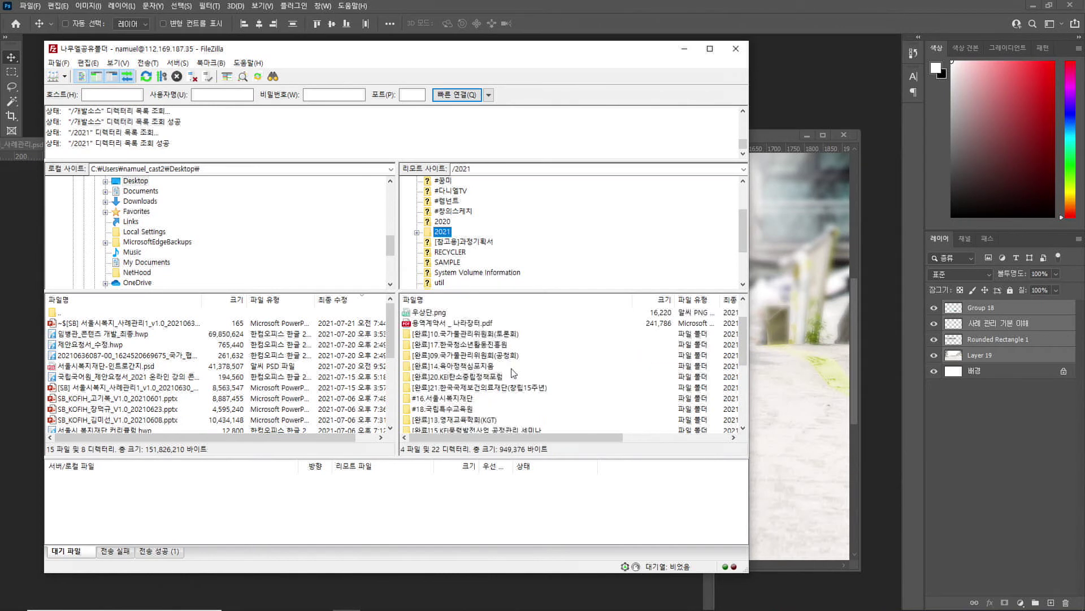
scroll(513, 373, "down", 1)
Open #16.서울시복지재단/02.스토리보드 on the server and download [SB] 서울시복지_사례관리1_v1.0_20210630_kang.pptx to the desktop
double_click(461, 367)
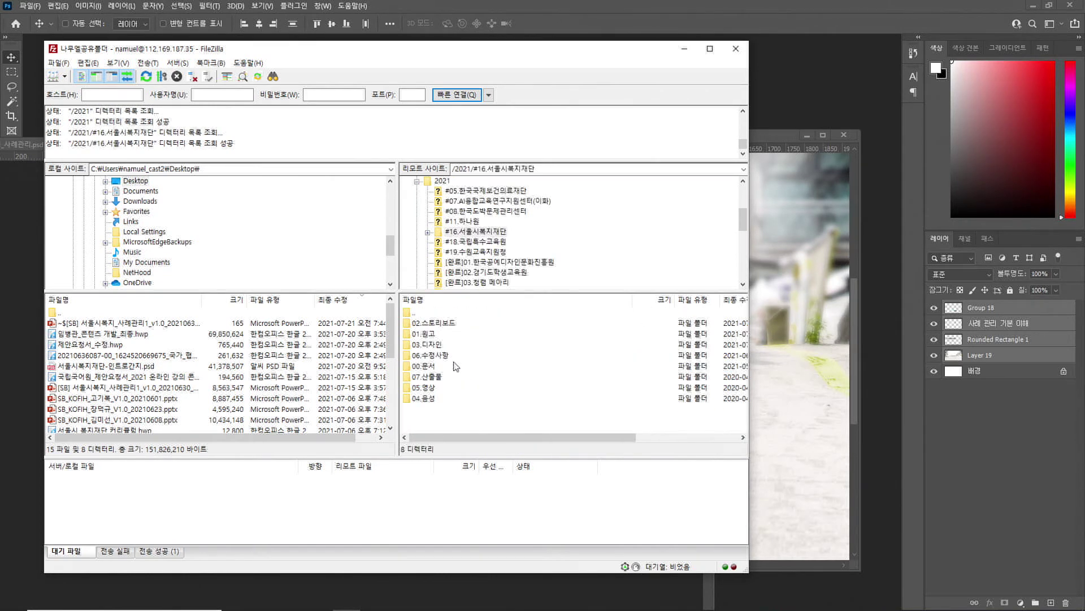
double_click(443, 324)
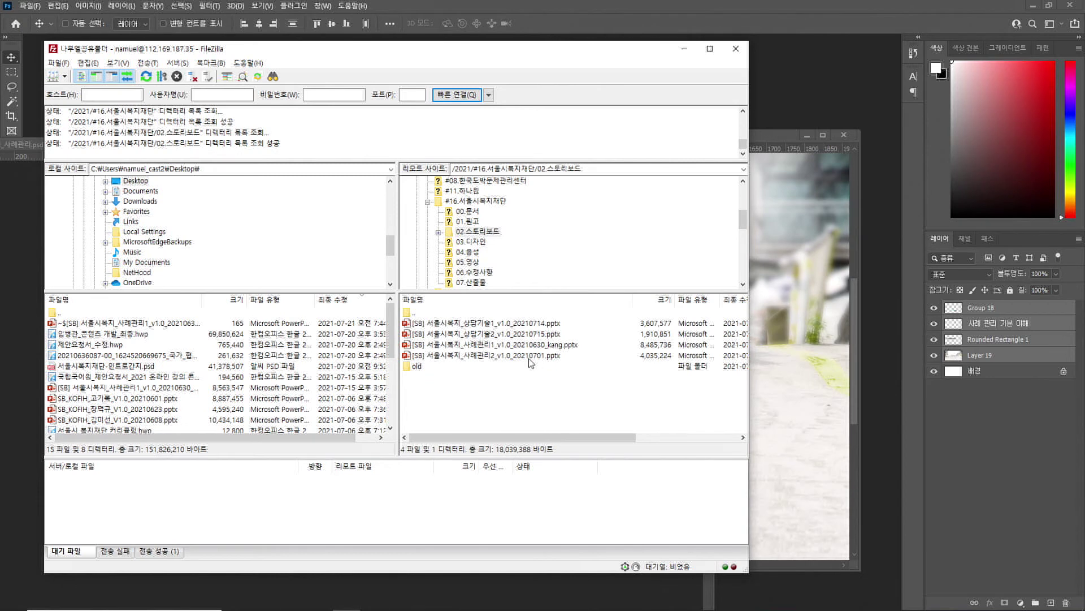
left_click(496, 346)
double_click(518, 346)
Open the downloaded 20210630_kang storyboard from the desktop folder in PowerPoint and display slide 4
left_click(291, 604)
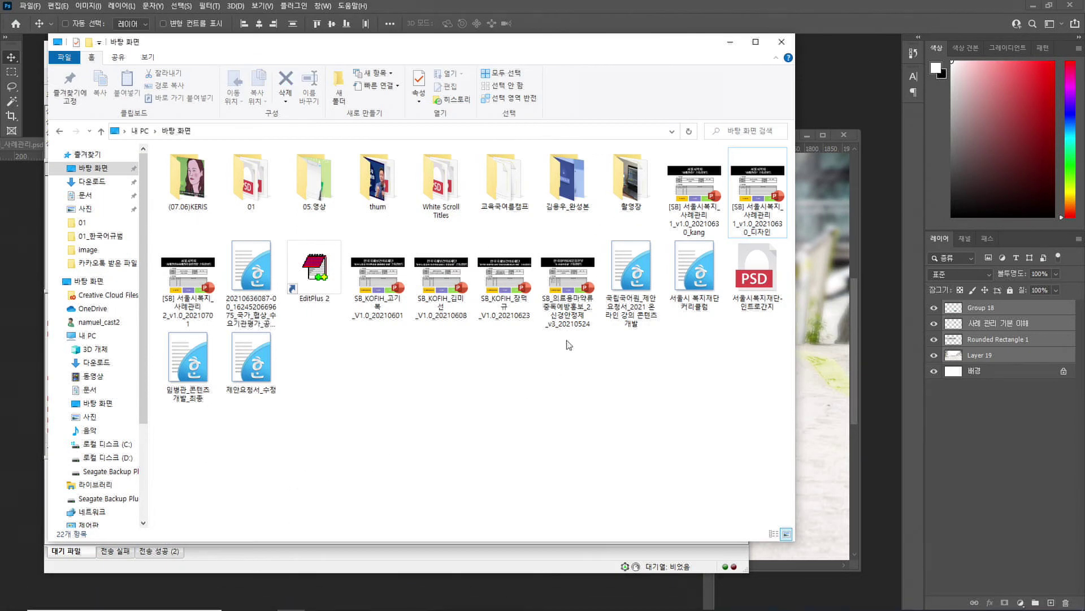
left_click(699, 226)
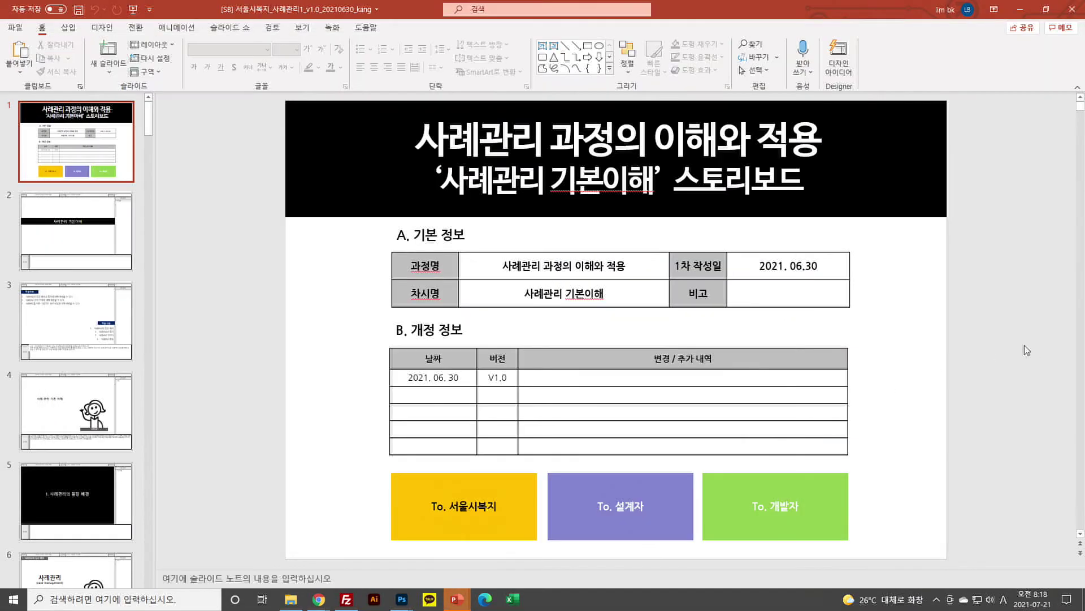
scroll(90, 401, "down", 3)
left_click(79, 307)
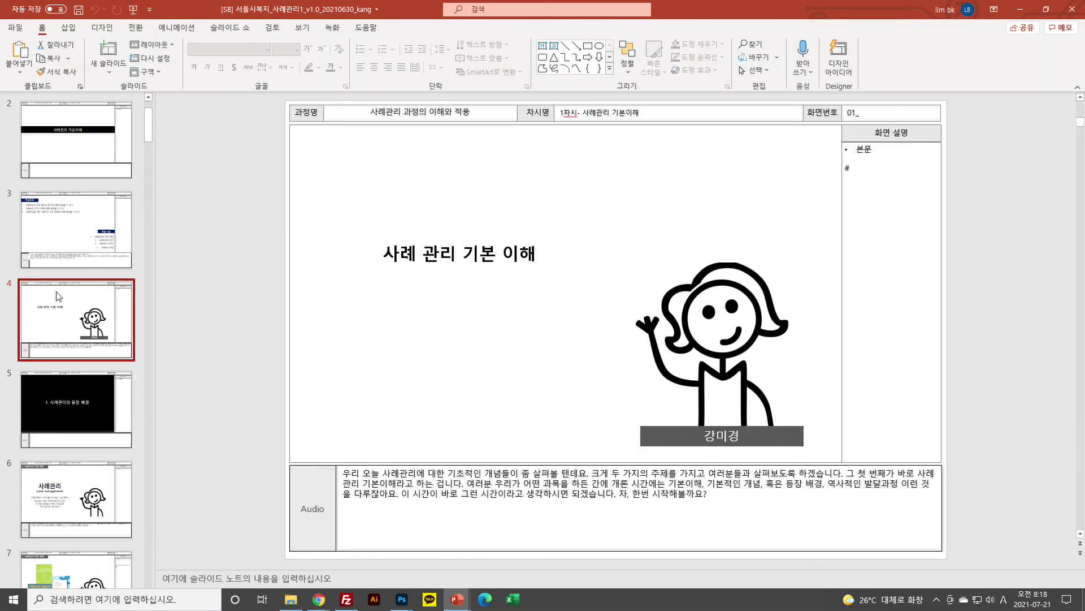
left_click(469, 291)
left_click_drag(230, 165, 941, 483)
left_click(435, 364)
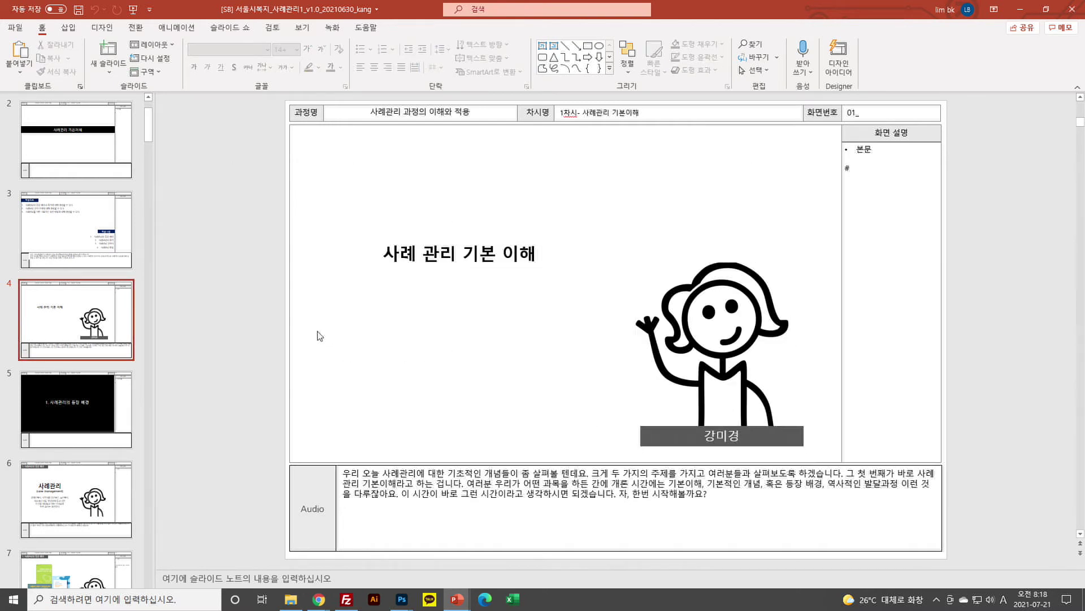
Switch to the 20210630_디자인 presentation and examine its slide 4 for comparison with the kang version
mouse_move(456, 599)
left_click(419, 564)
scroll(108, 301, "up", 3)
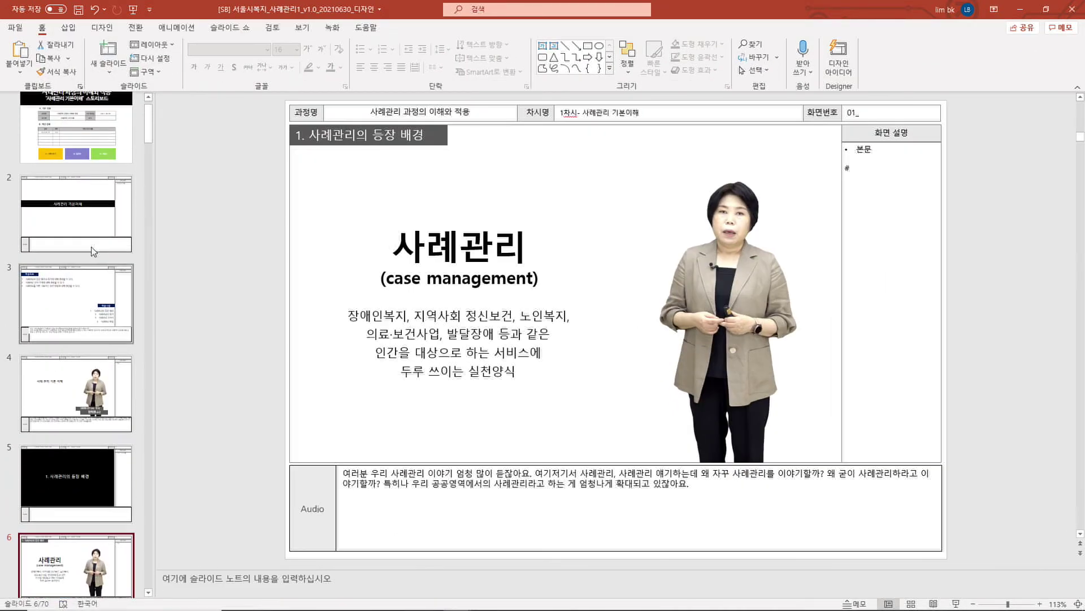
left_click(105, 395)
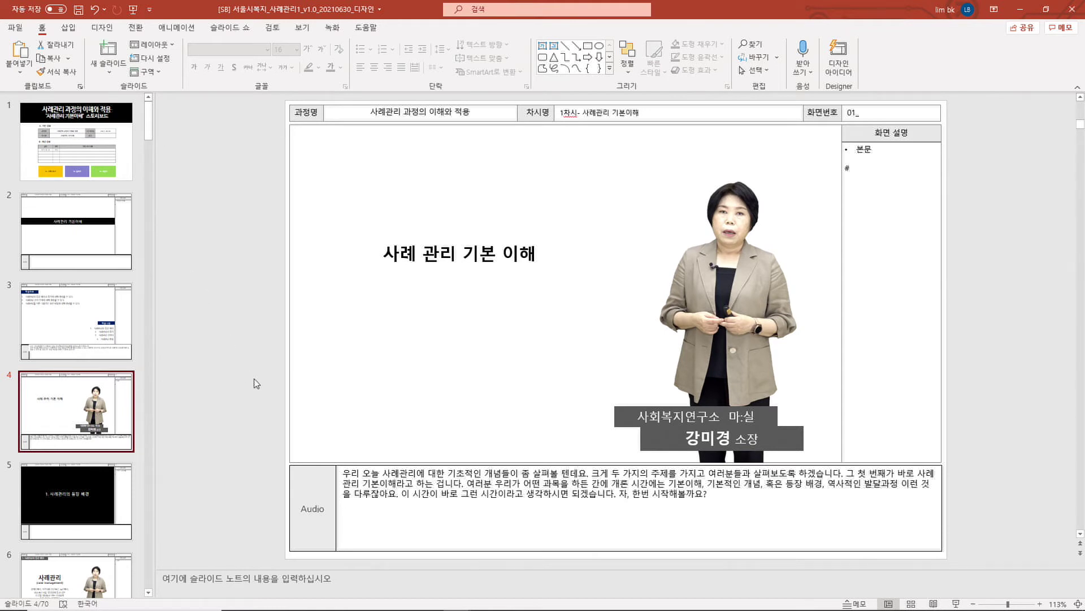
On slide 4 of the kang presentation, shift the name bar left and slightly up, and move the stick figure up and slightly right
key("alt+Tab")
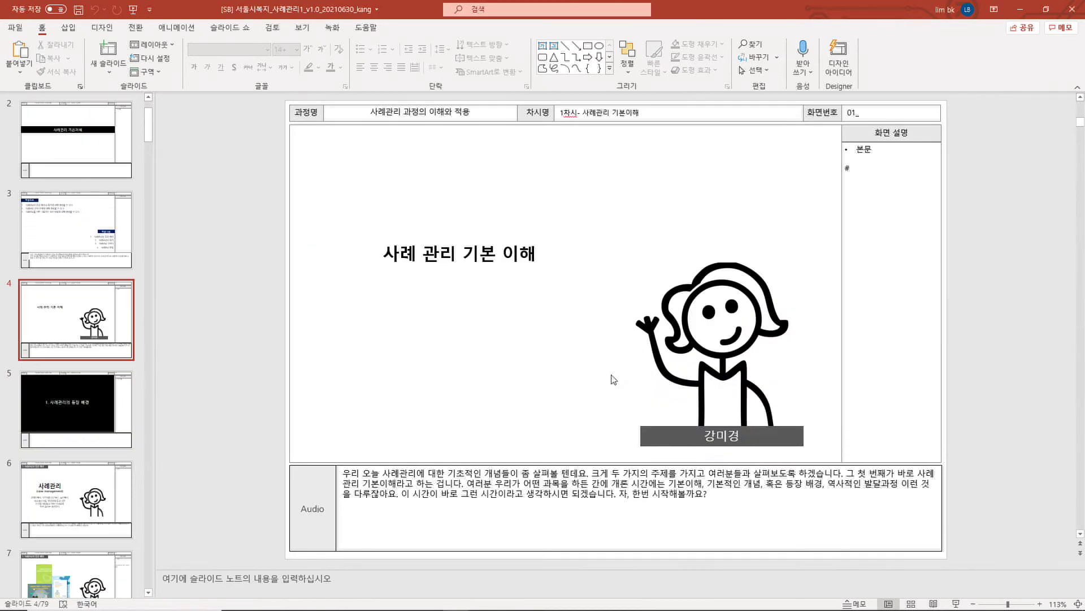
left_click_drag(769, 447, 711, 441)
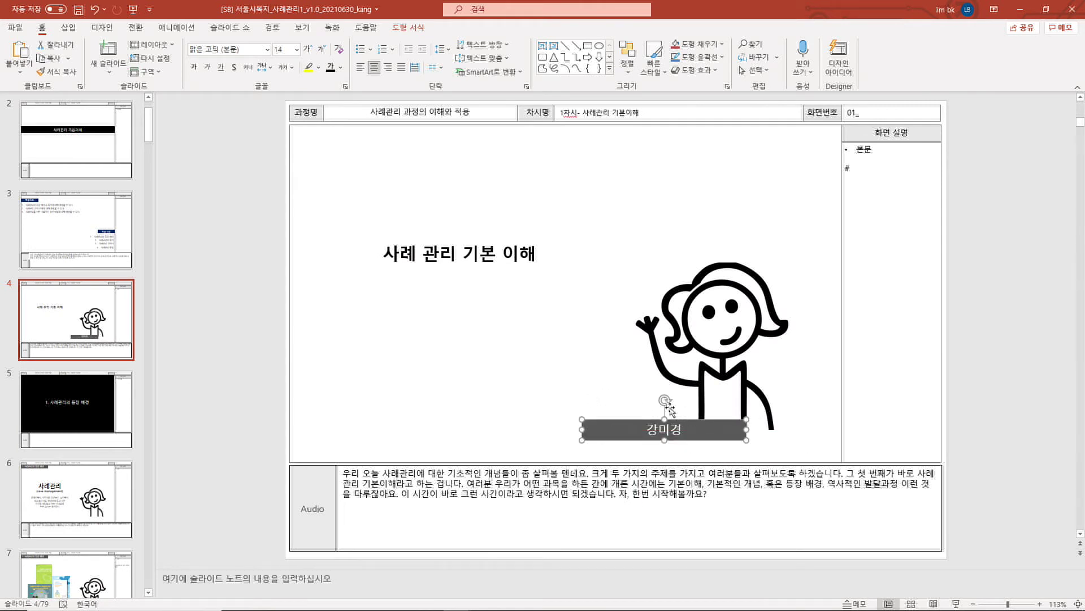
left_click(726, 368)
left_click_drag(725, 367, 738, 337)
On slide 4 of the 디자인 presentation, enlarge the presenter photo slightly from its upper-left corner
key("alt+Tab")
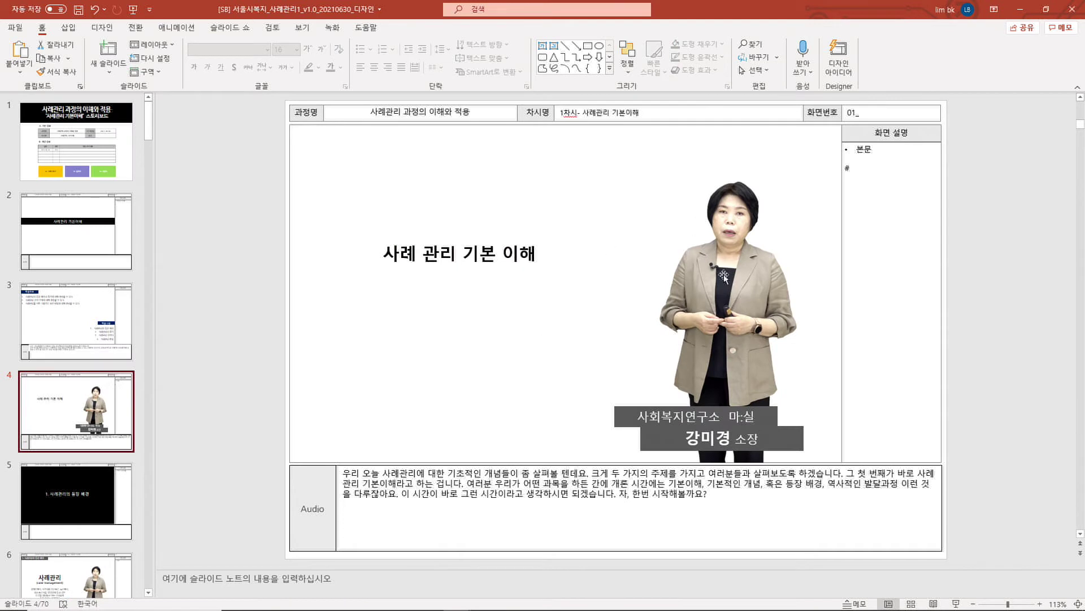
left_click(727, 264)
mouse_move(654, 180)
left_mouse_down()
mouse_move(685, 203)
mouse_move(649, 189)
mouse_move(654, 171)
left_mouse_up()
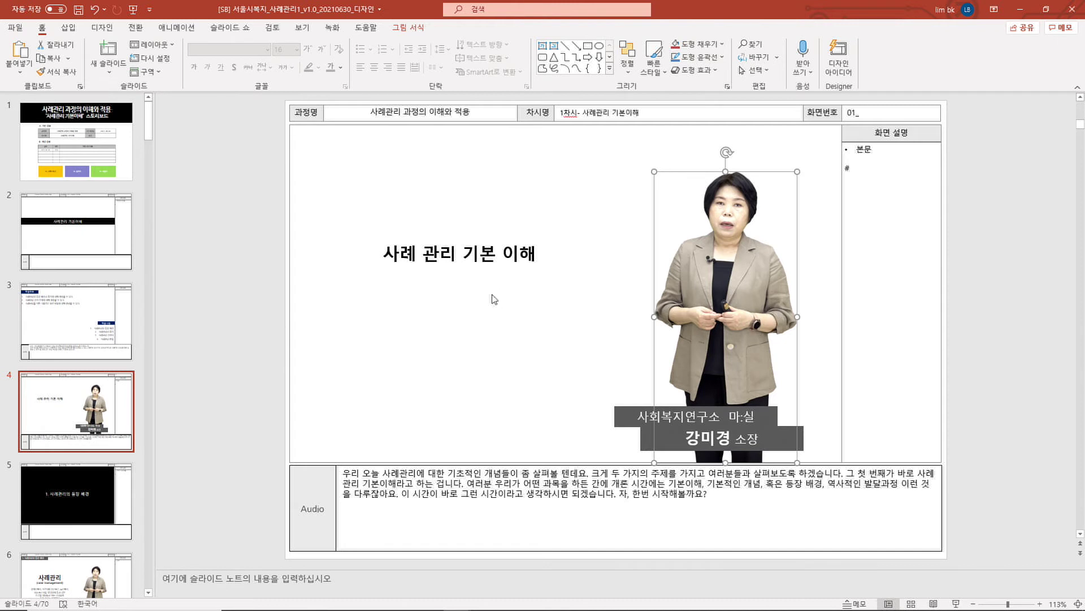
left_click(508, 360)
left_click(711, 367)
left_click(763, 410)
left_click(789, 448)
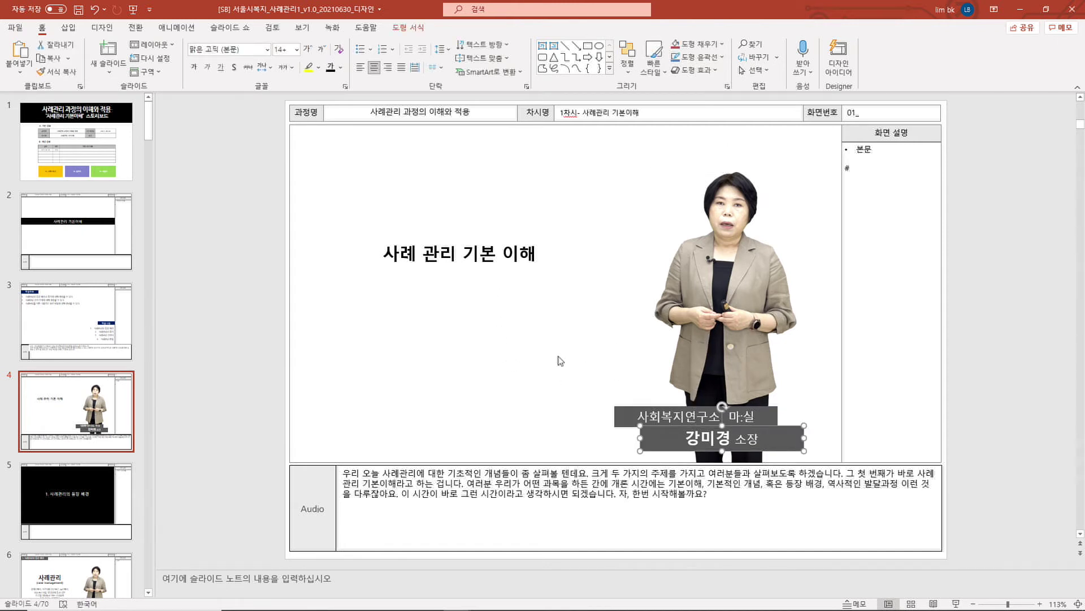
left_click(540, 376)
Minimize the 디자인 presentation and select slide 4 in the kang presentation
left_click(114, 446)
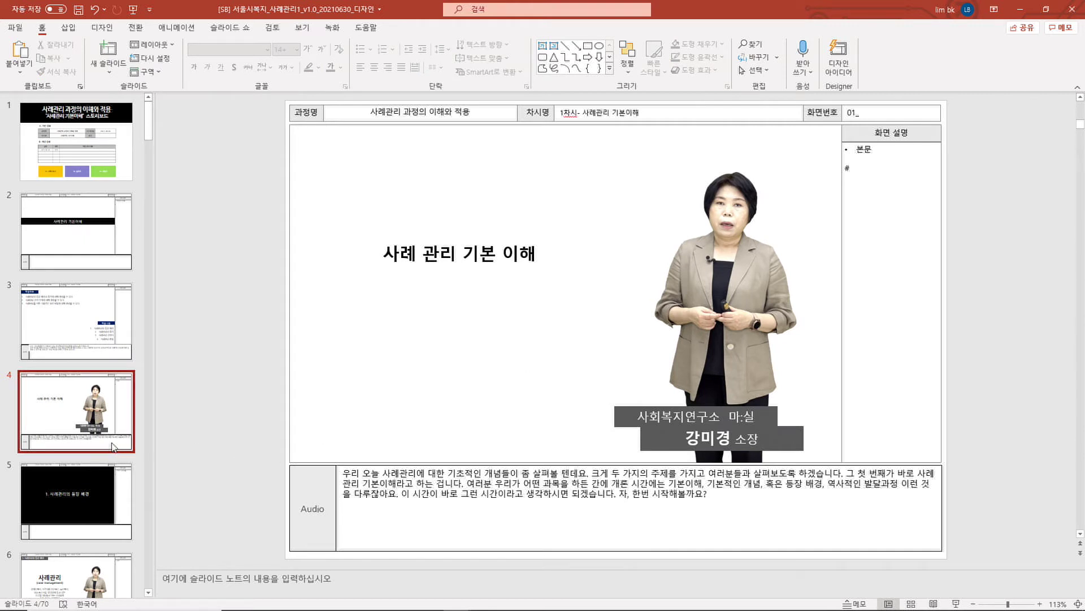
scroll(49, 494, "down", 3)
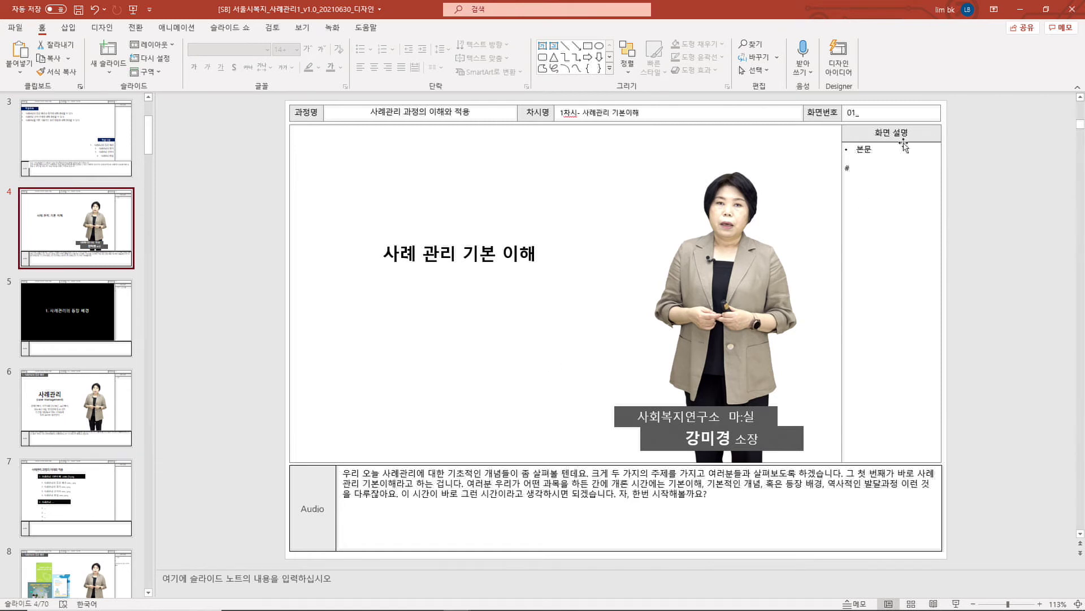
left_click(1021, 11)
left_click(238, 392)
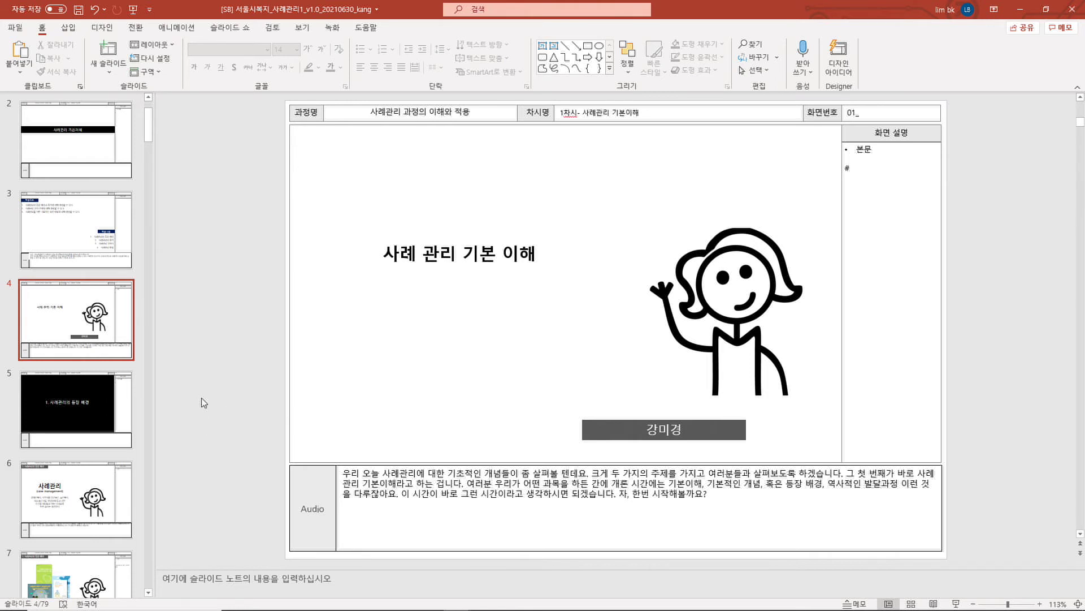
left_click(63, 315)
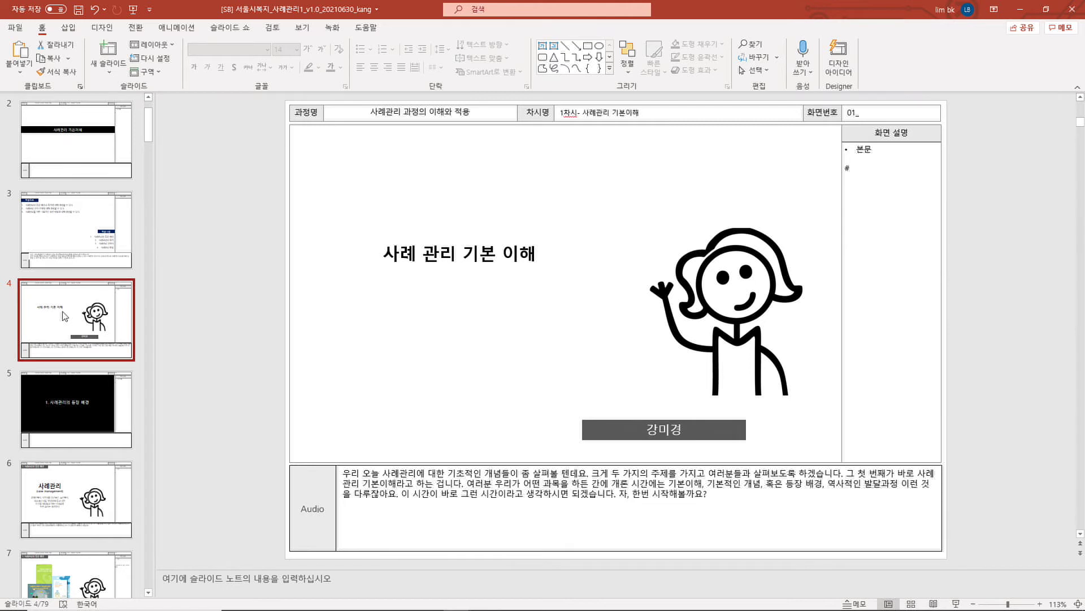
Switch to Photoshop and move the 서울시복지_사례관리.psd window up beside the 01_04.psd window
key("alt+Tab")
key("alt+Tab")
key("alt+Tab")
key("alt+Tab")
key("alt+Tab")
key("alt+Tab")
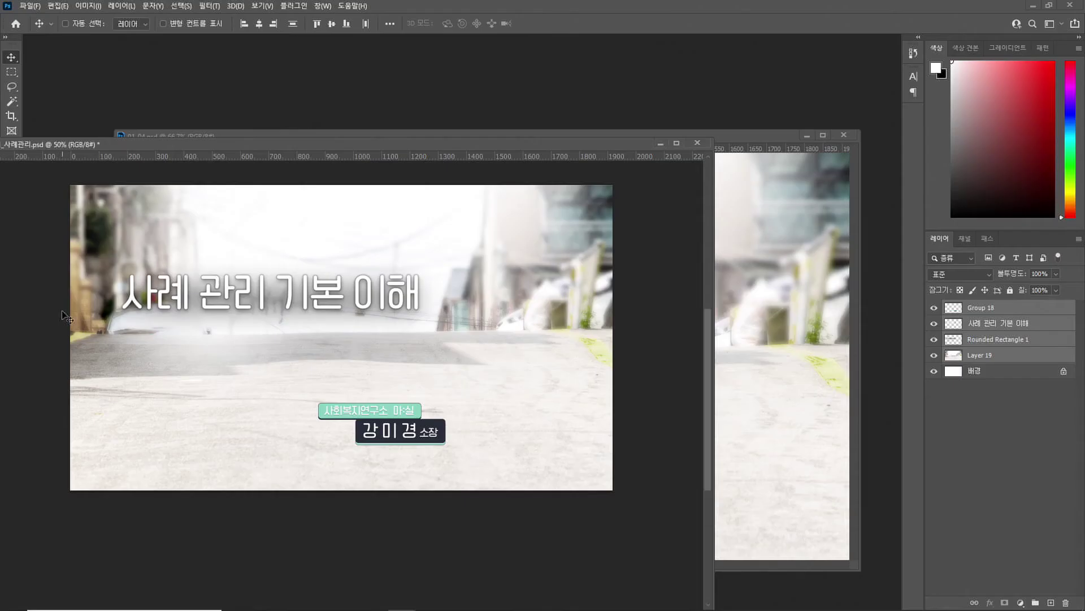
left_click_drag(489, 146, 566, 84)
key("ctrl")
key("ctrl+shift+s")
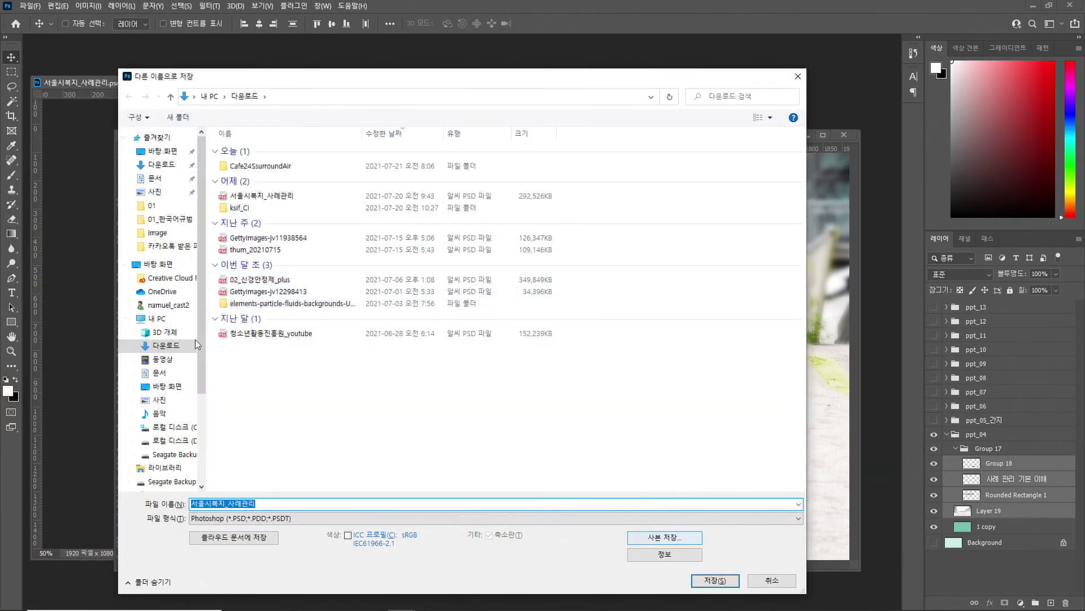
left_click(172, 152)
double_click(311, 158)
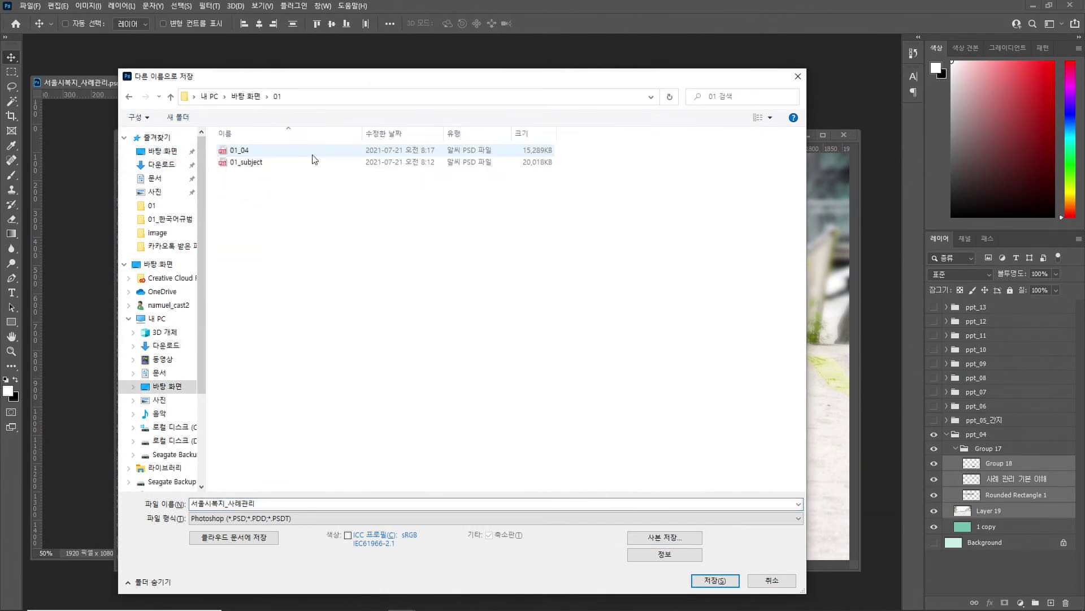
left_click(243, 154)
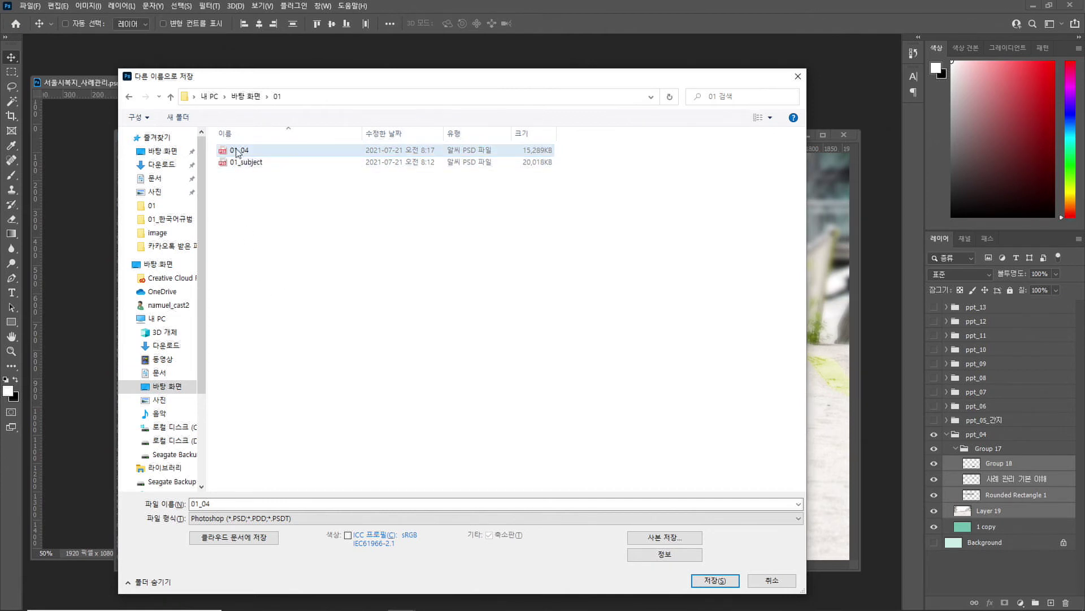
left_click(793, 585)
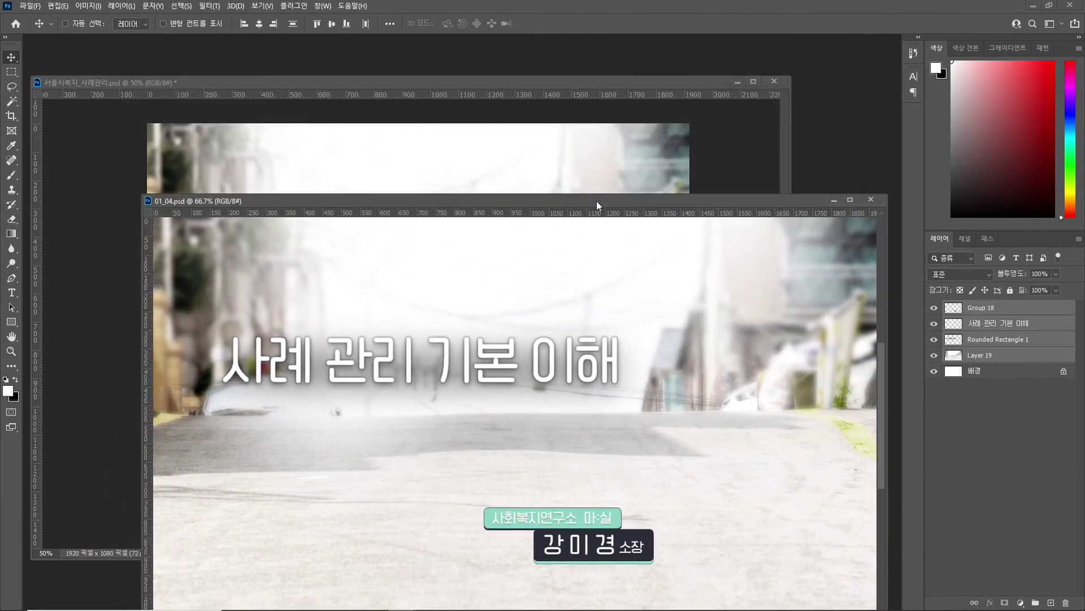
In 서울시복지_사례관리.psd, merge the ppt_05_간지 group into one layer and delete it together with the ppt_04 group
left_click_drag(597, 202, 595, 200)
left_click(568, 85)
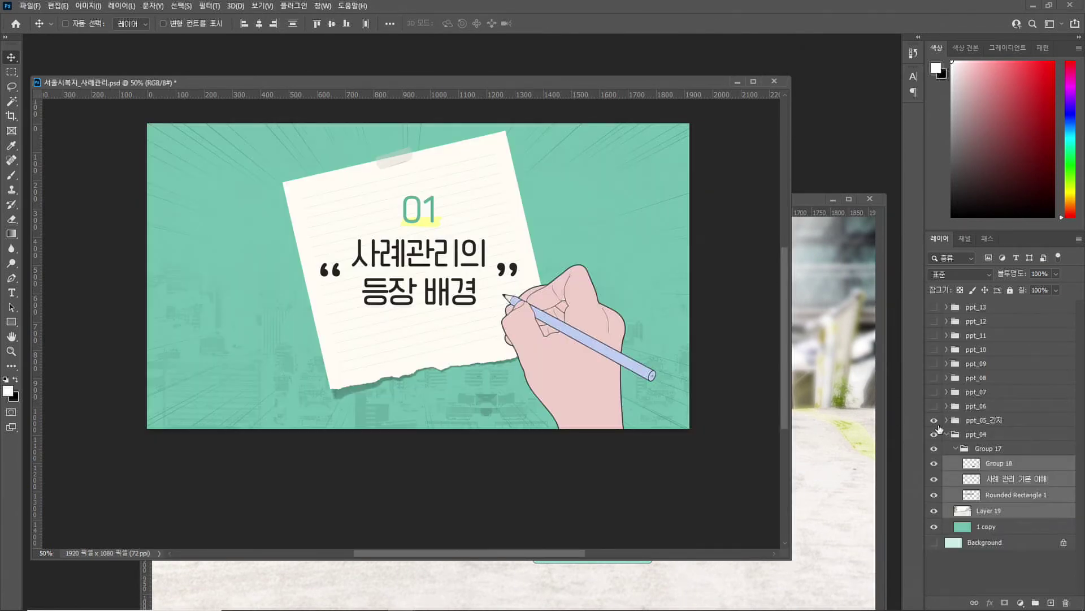
left_click(997, 422)
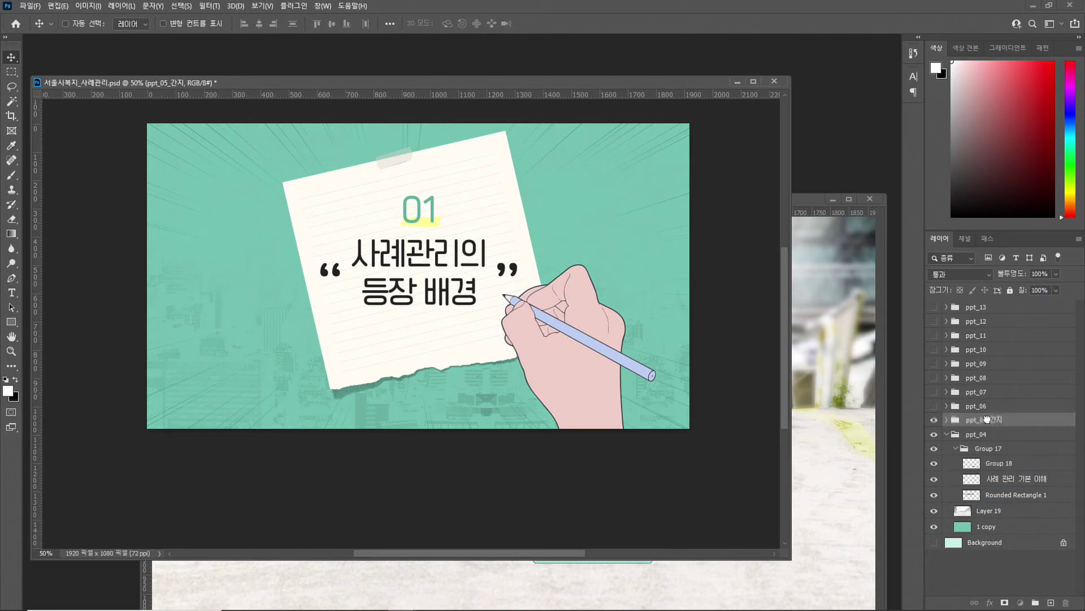
left_click(945, 421)
scroll(1033, 501, "down", 2)
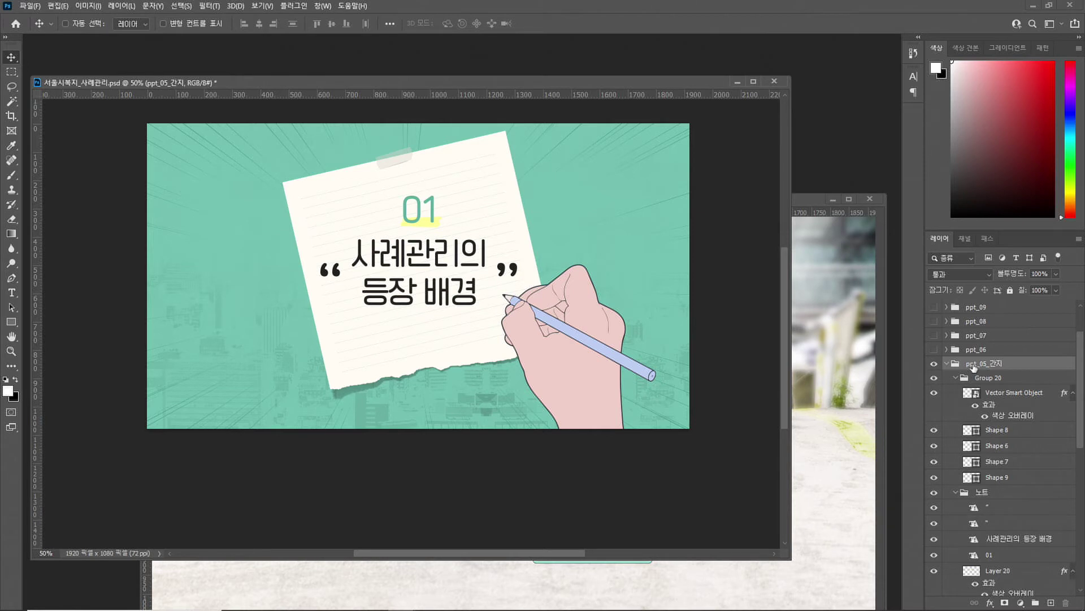
key("ctrl+e")
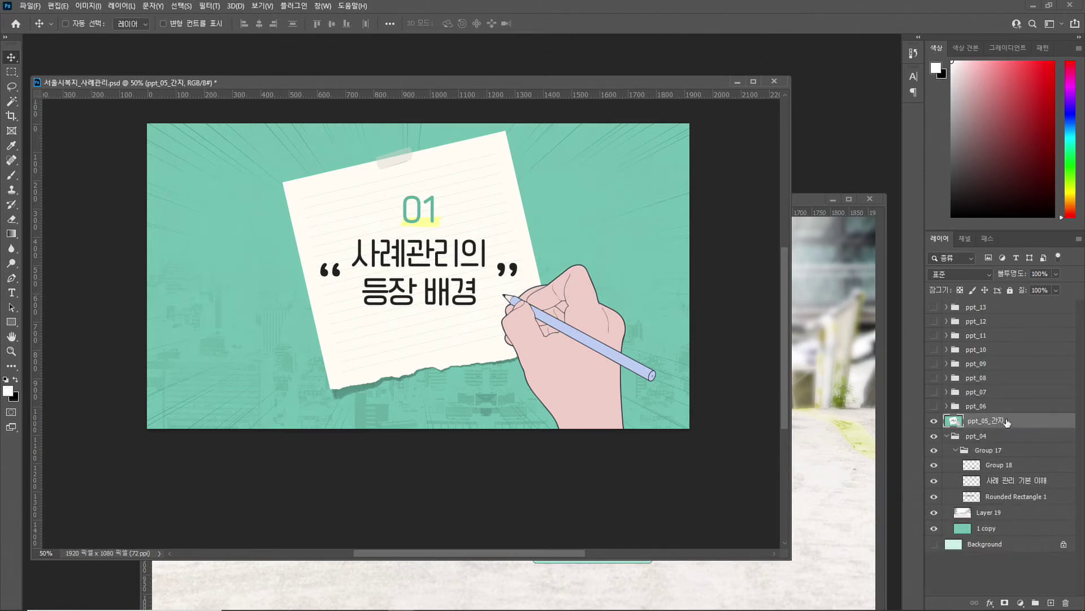
key("Delete")
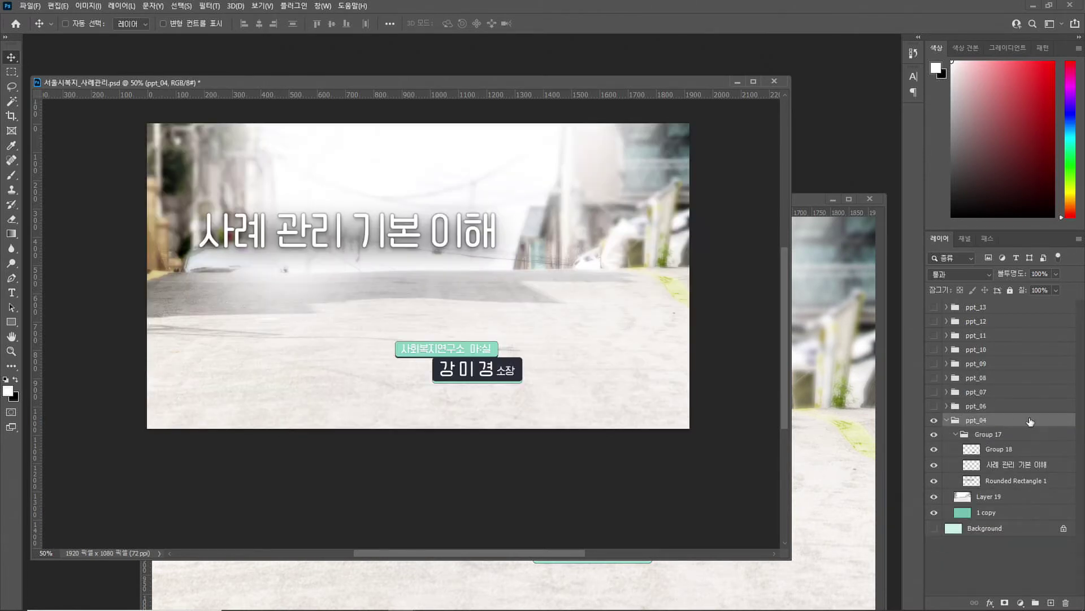
key("Delete")
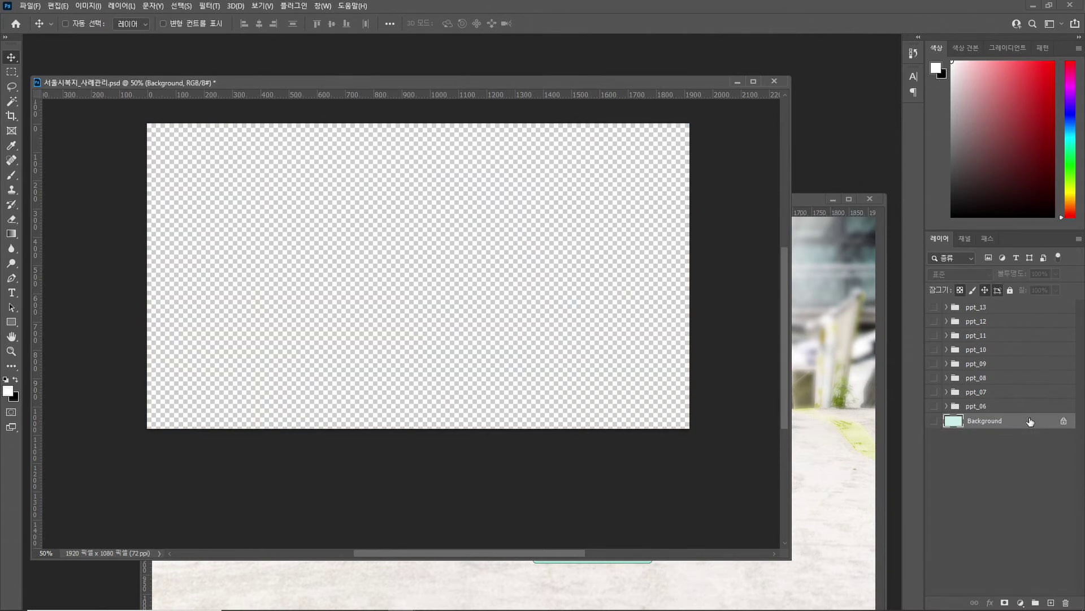
Show the ppt_06 group and expand its layers
left_click(932, 407)
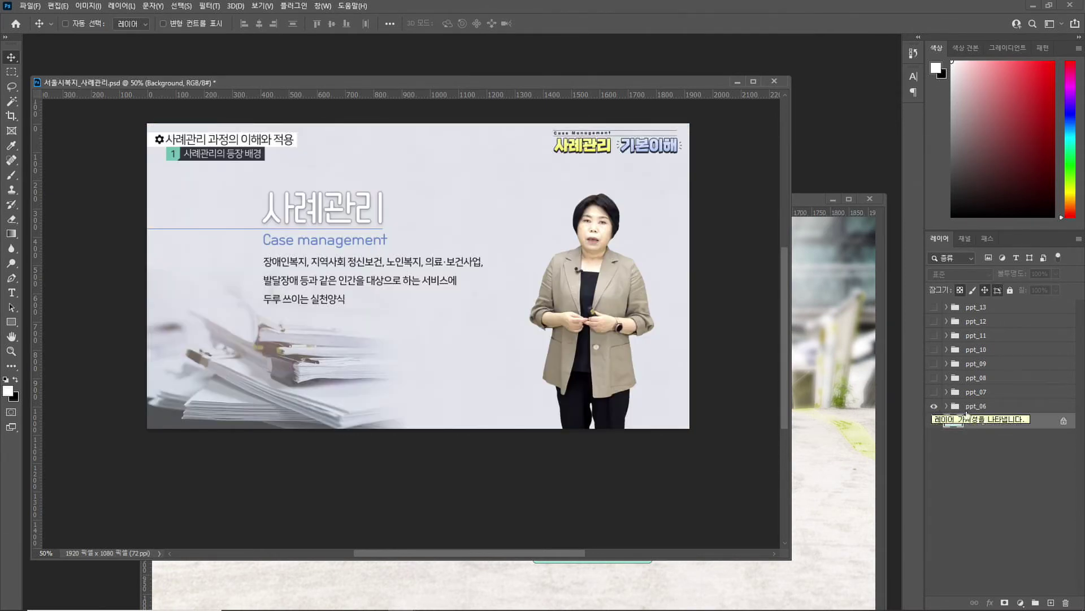
left_click(1003, 407)
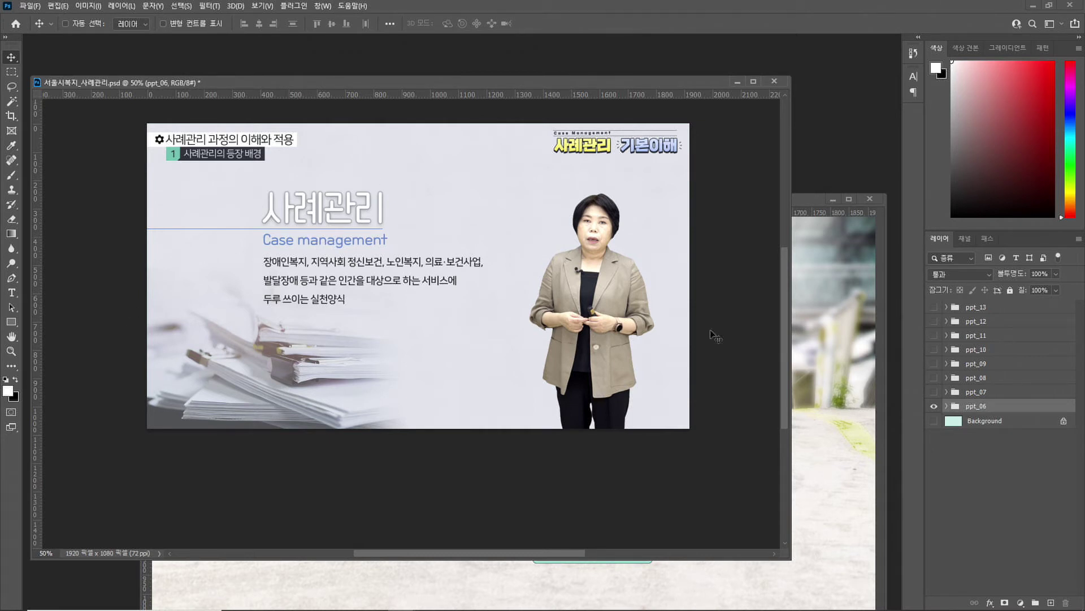
left_click(947, 406)
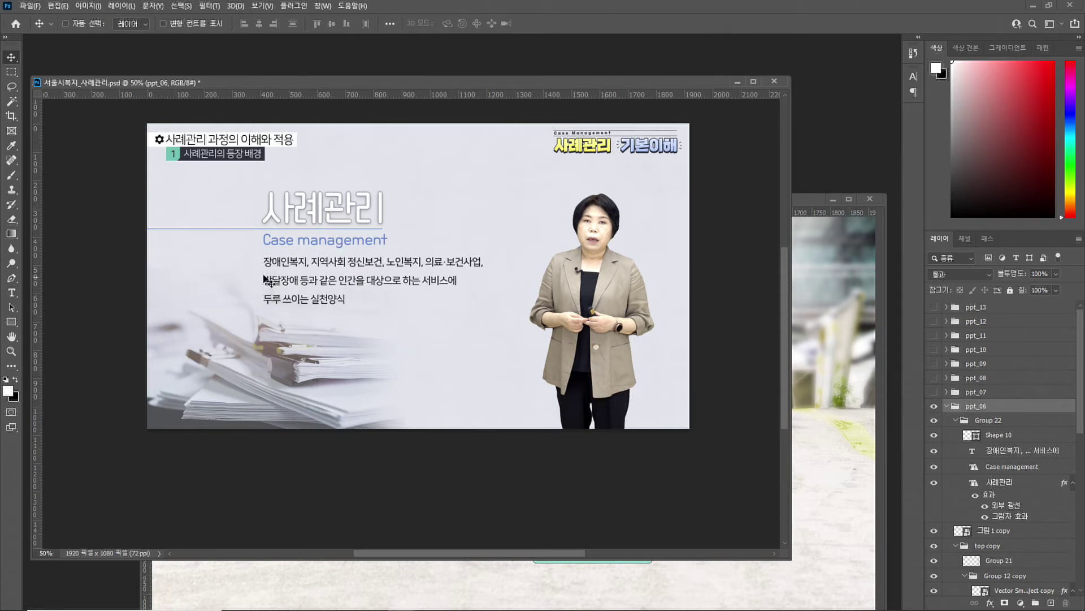
Examine slide 6 of the kang presentation, selecting its heading and body text boxes, and return to the Photoshop design
key("alt+Tab")
key("alt+Tab")
key("alt+Tab")
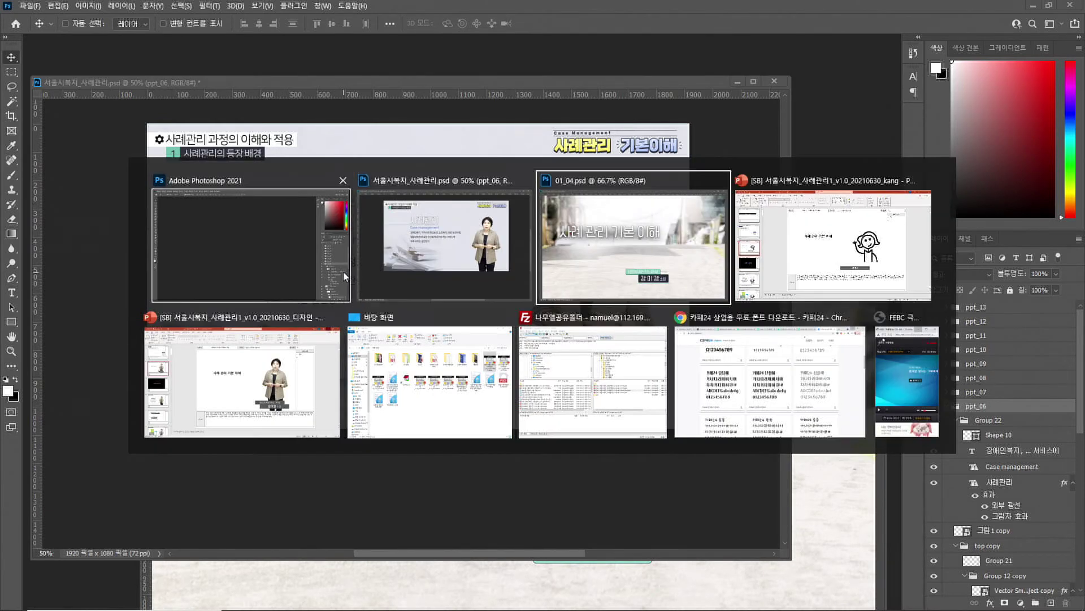
key("Down")
key("Down")
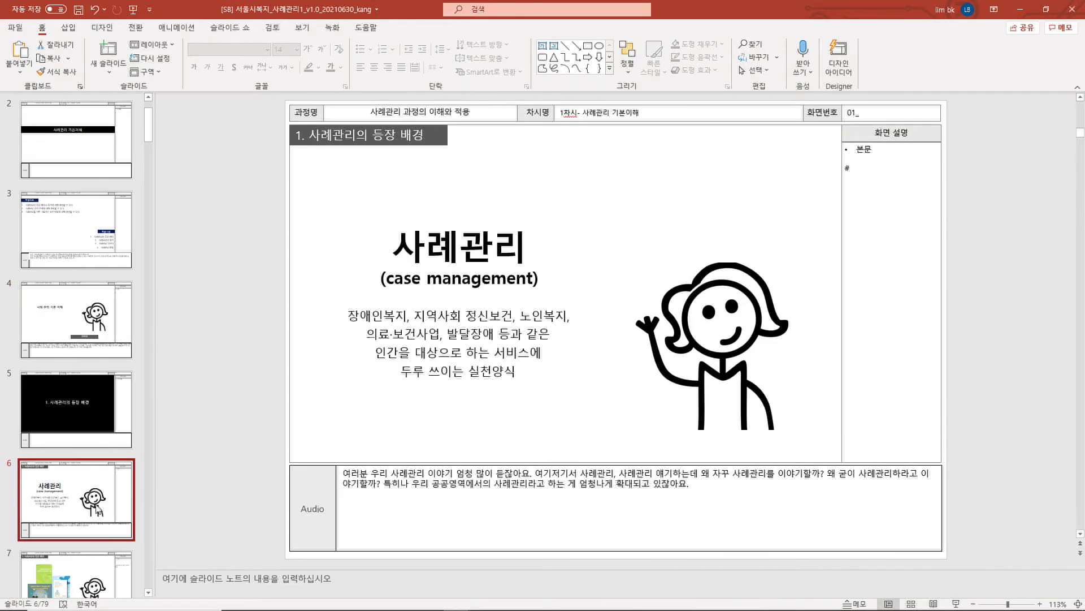
left_click_drag(238, 207, 636, 424)
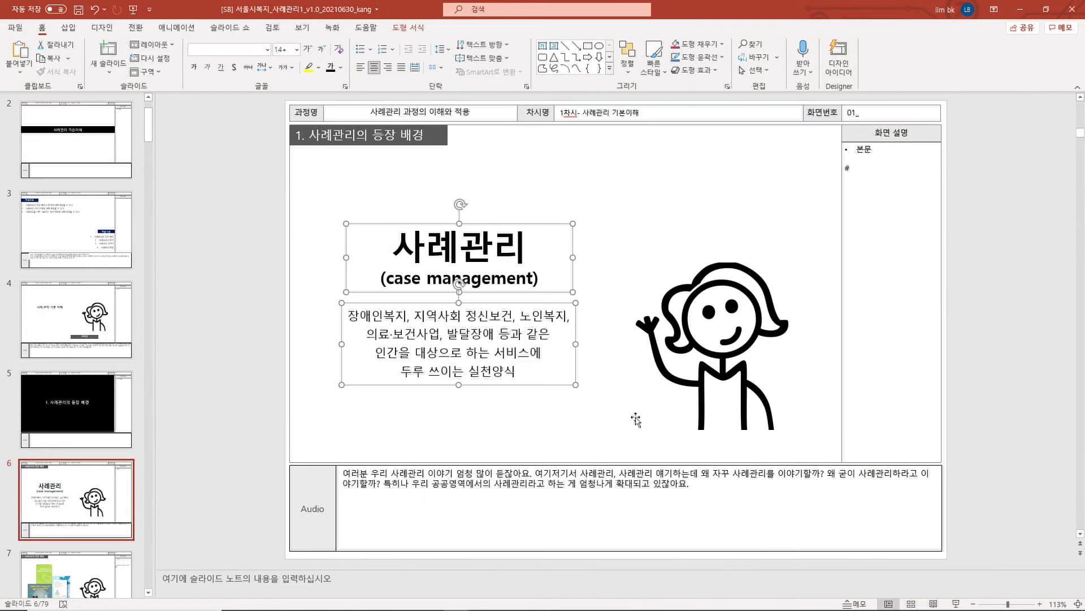
key("alt+Tab")
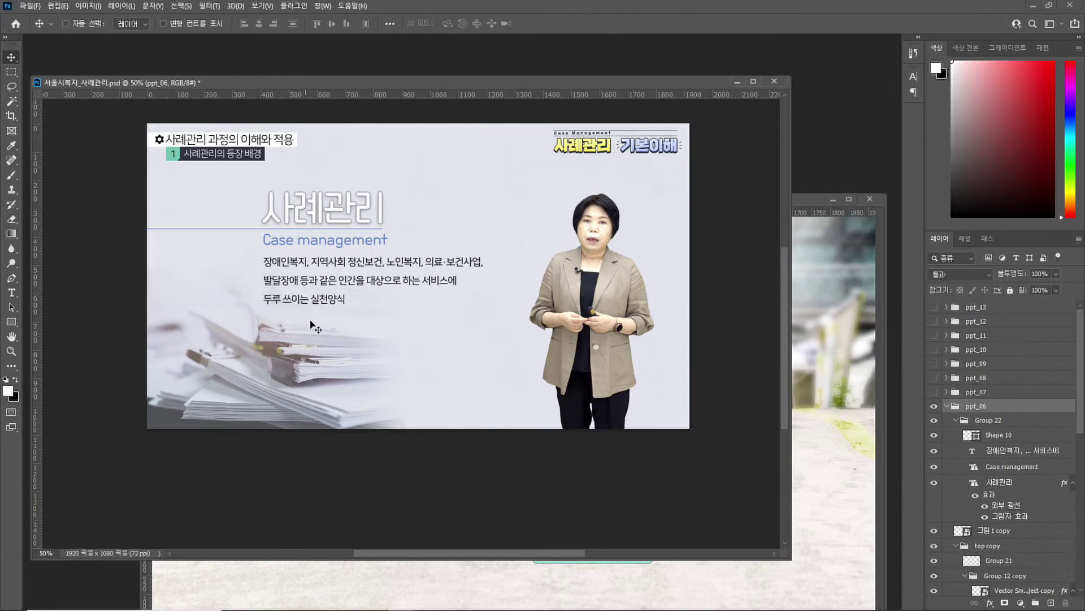
Identify Group 22 by toggling its visibility and try to free-transform it, accepting the text layer layout change
left_click(933, 421)
left_click(933, 421)
left_click(986, 423)
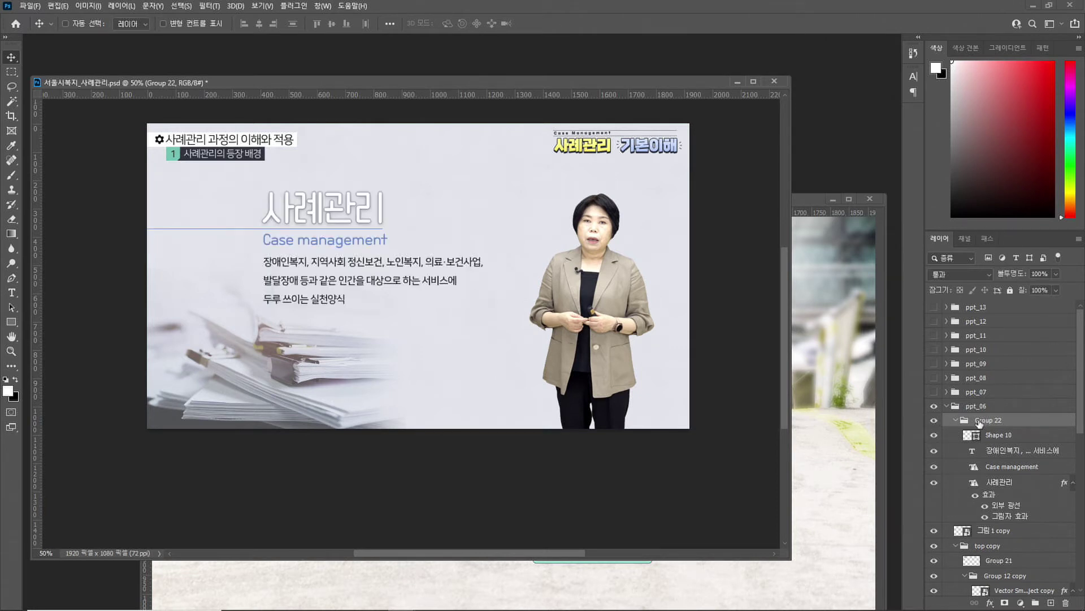
key("ctrl+t")
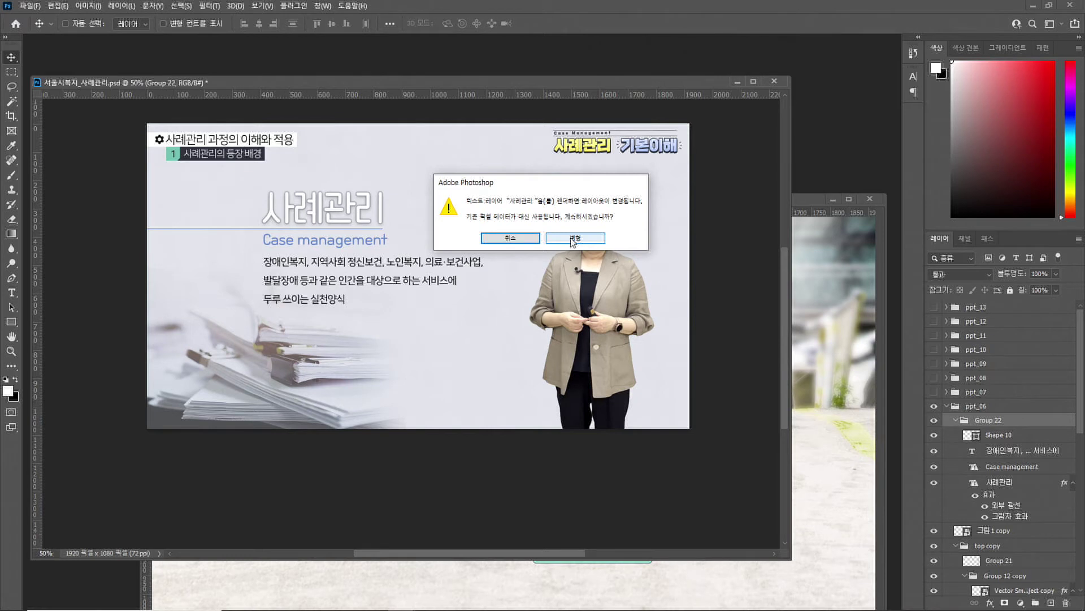
left_click(573, 240)
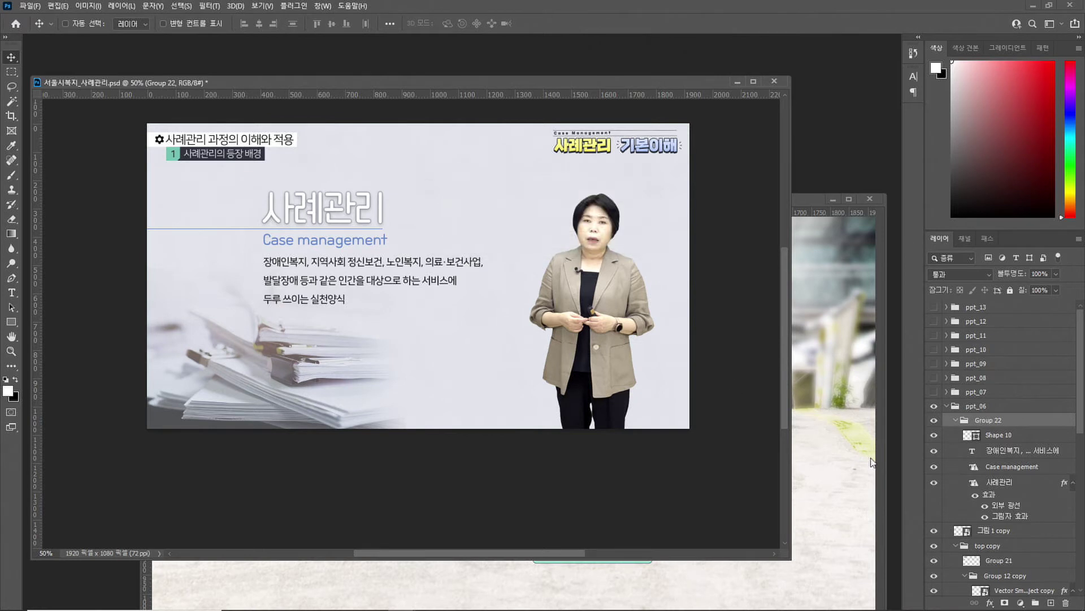
Update the 사례관리 heading's text layer with the Type tool and return to the Move tool
left_click(998, 485)
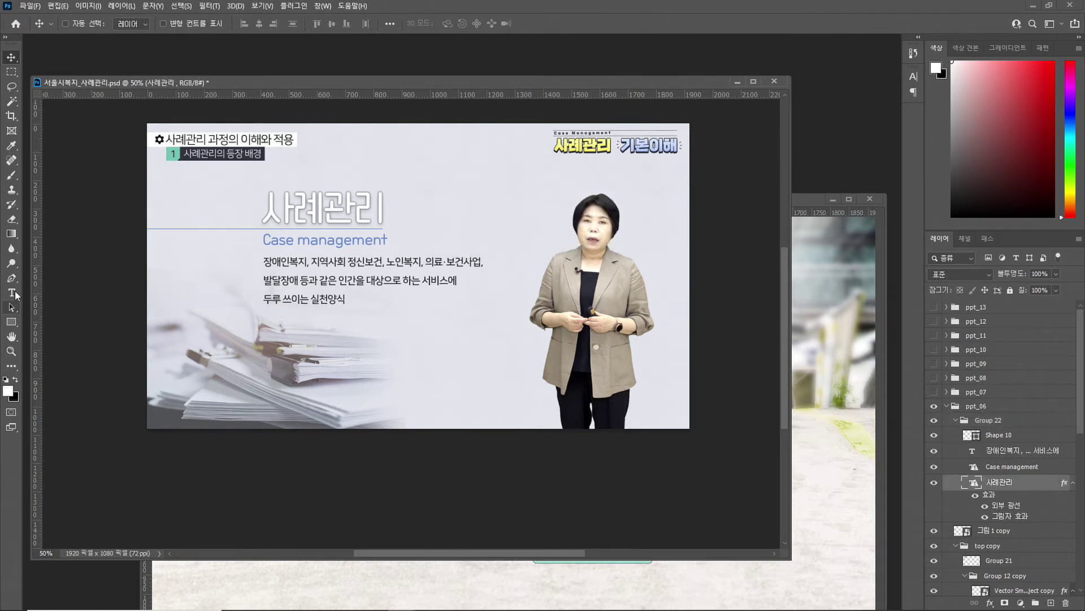
left_click(12, 292)
left_click(293, 213)
left_click(11, 57)
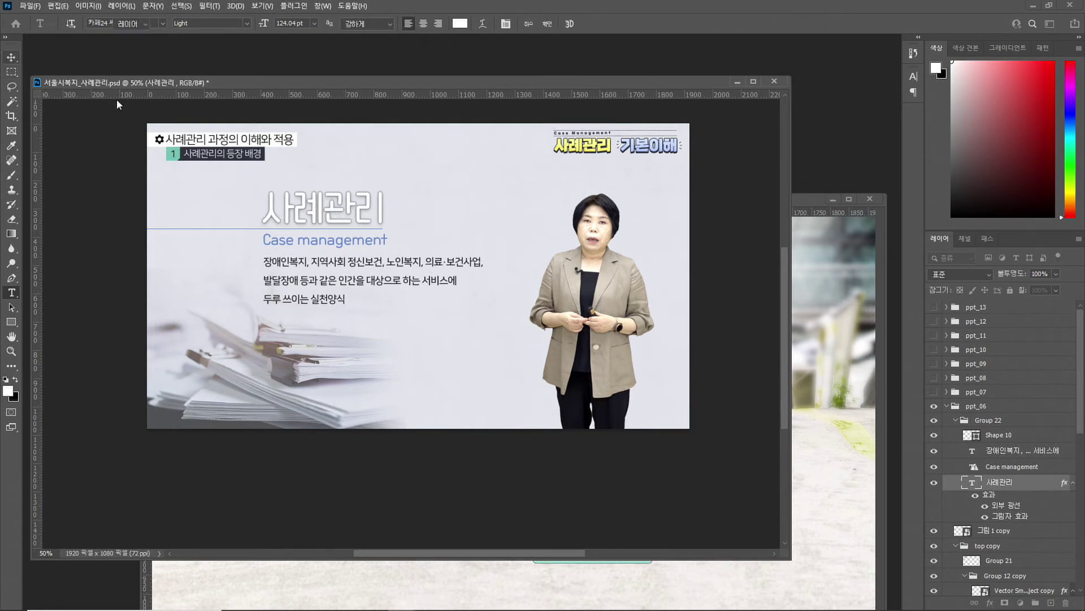
Discard the changes to 서울시복지_사례관리.psd by closing it unsaved and reopening it from the Downloads folder in its own window
left_click(774, 81)
left_click(563, 235)
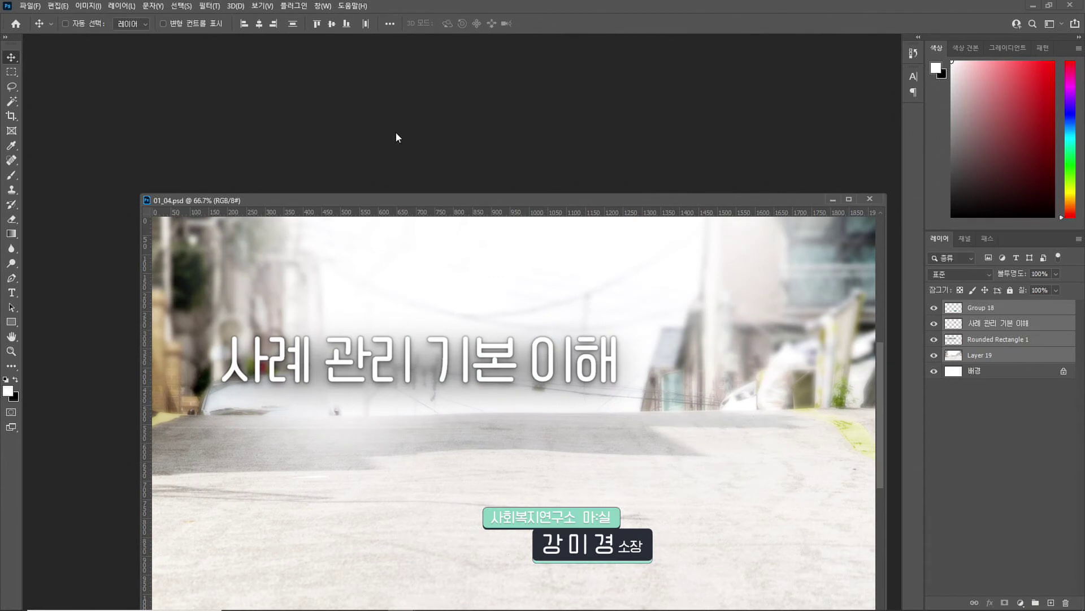
double_click(94, 246)
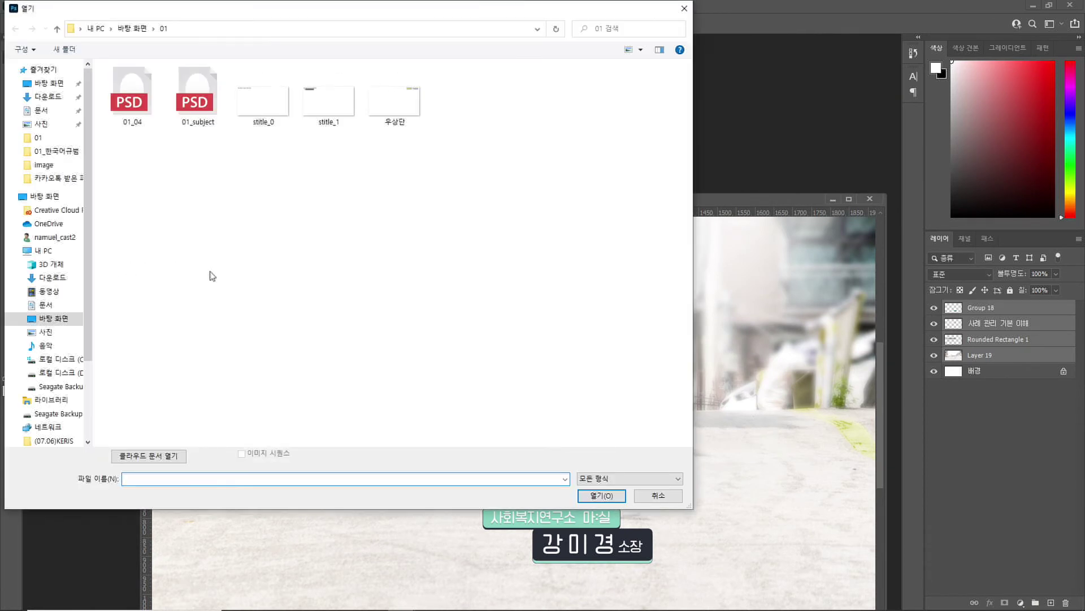
left_click(48, 97)
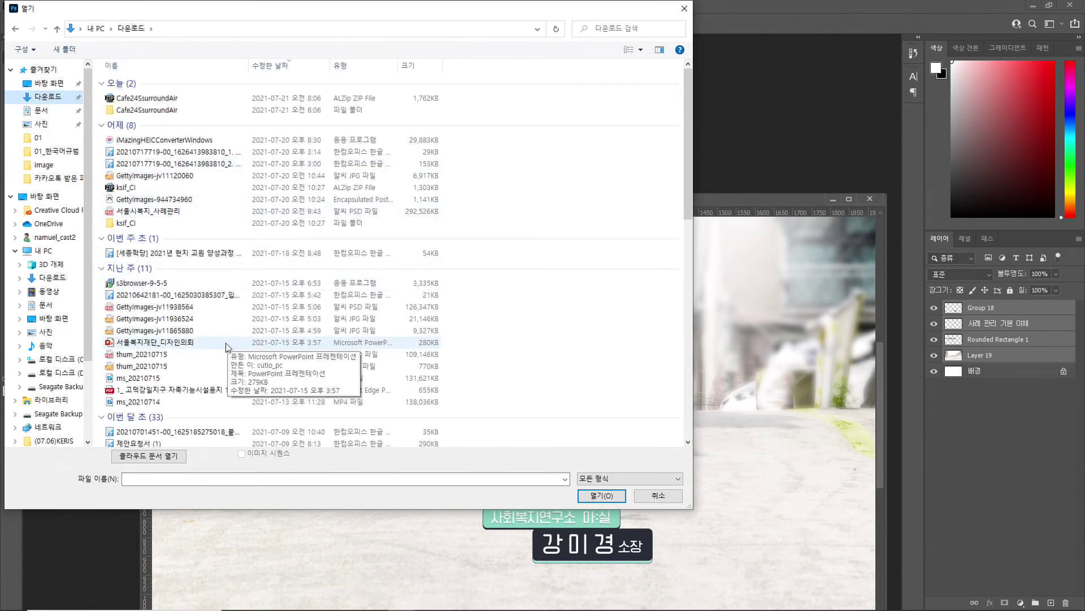
double_click(156, 214)
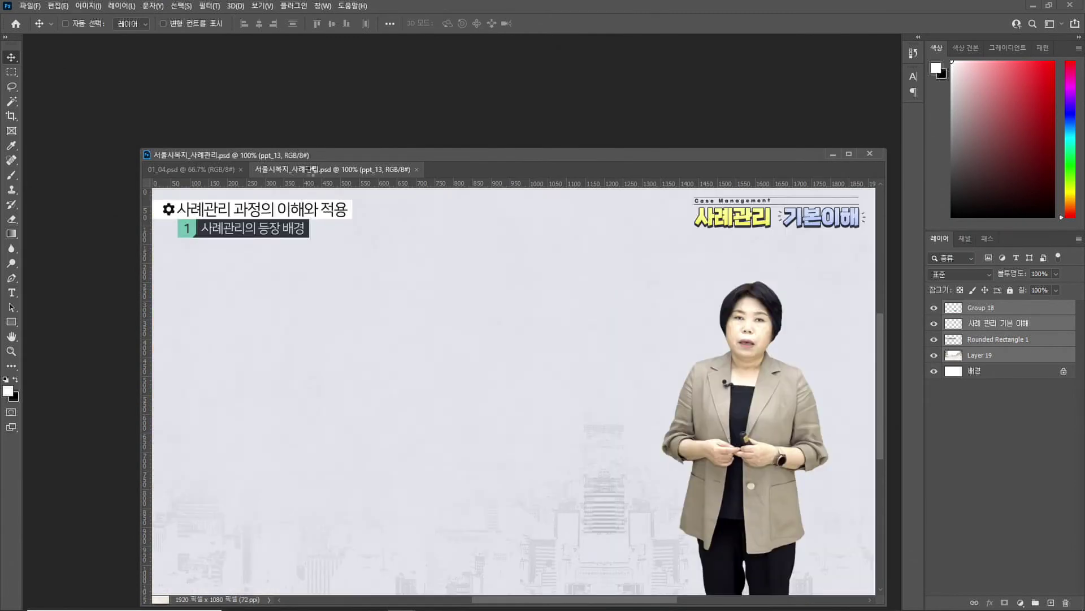
left_click_drag(313, 171, 238, 85)
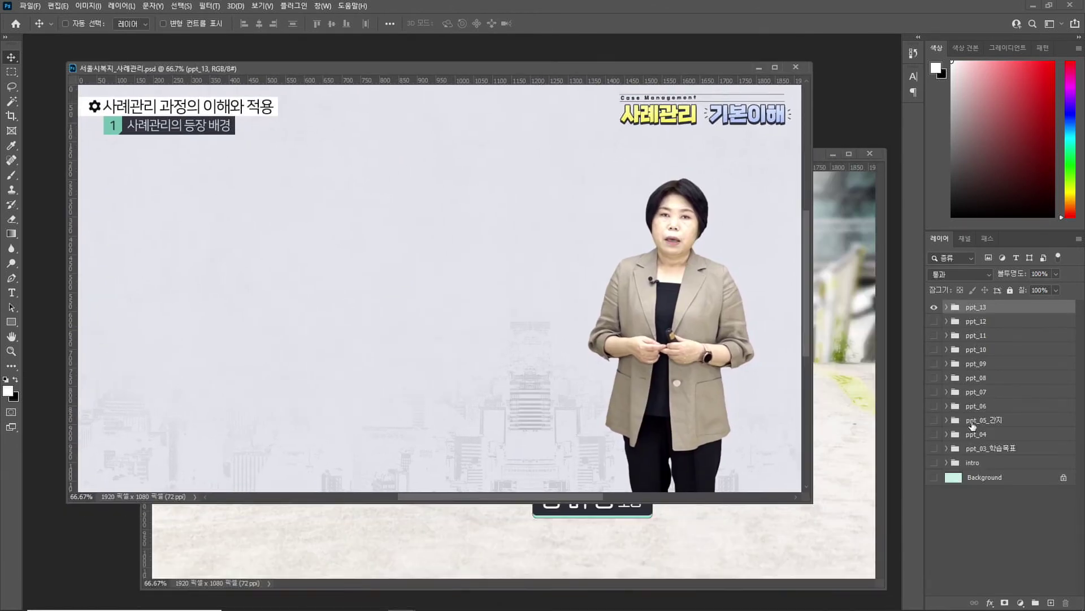
Delete the layer groups from ppt_05_간지 down to intro
left_click(983, 420)
left_click(997, 462)
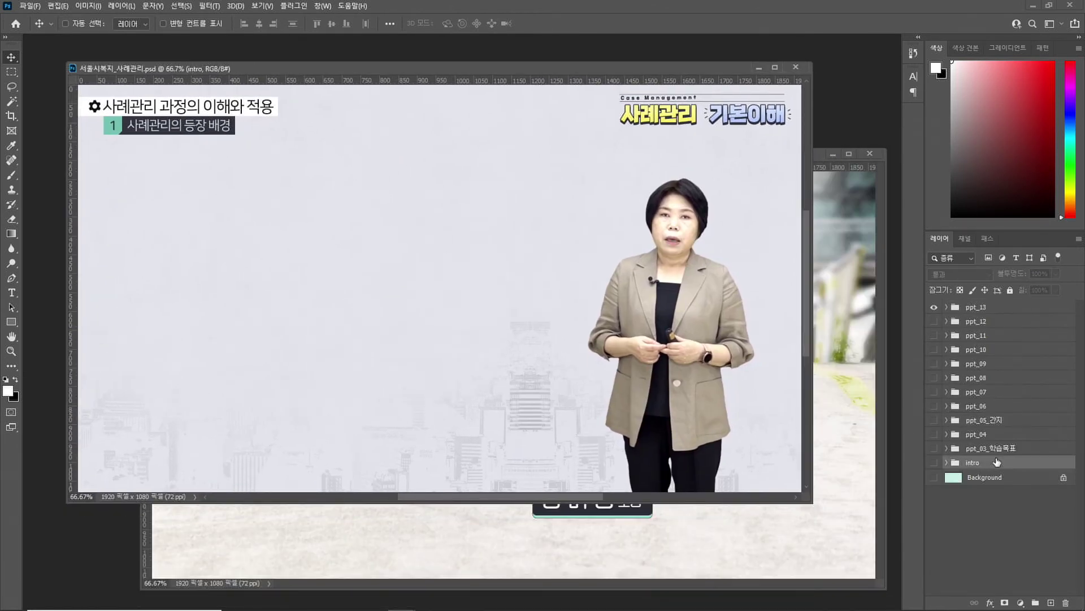
left_click(989, 424, "shift")
key("Delete")
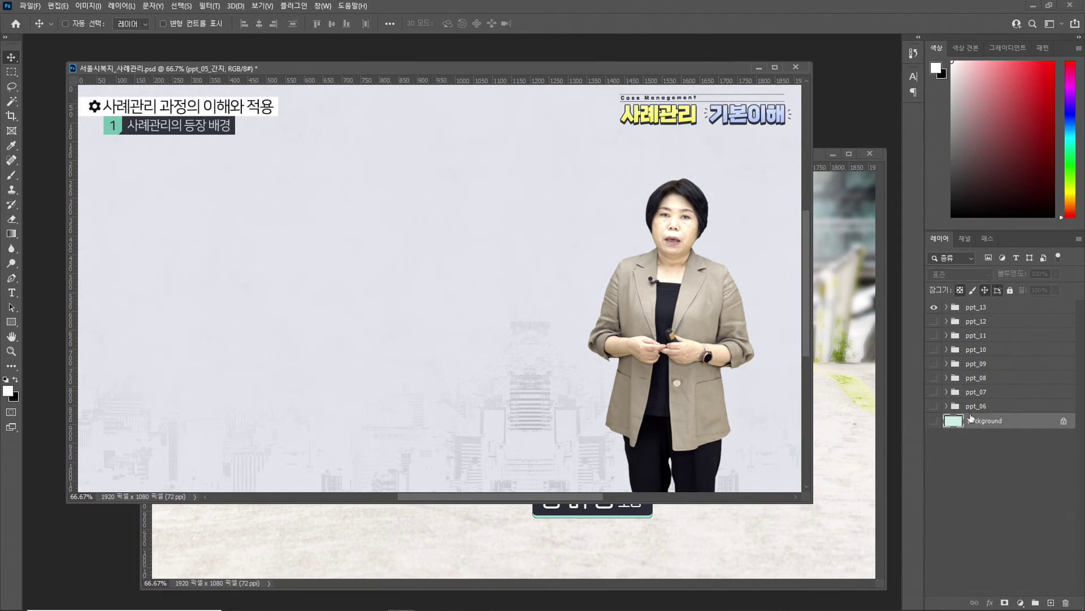
Hide the ppt_13 group, then show the ppt_06 group and expand its layers
left_click(934, 307)
left_click(934, 406)
left_click(977, 405)
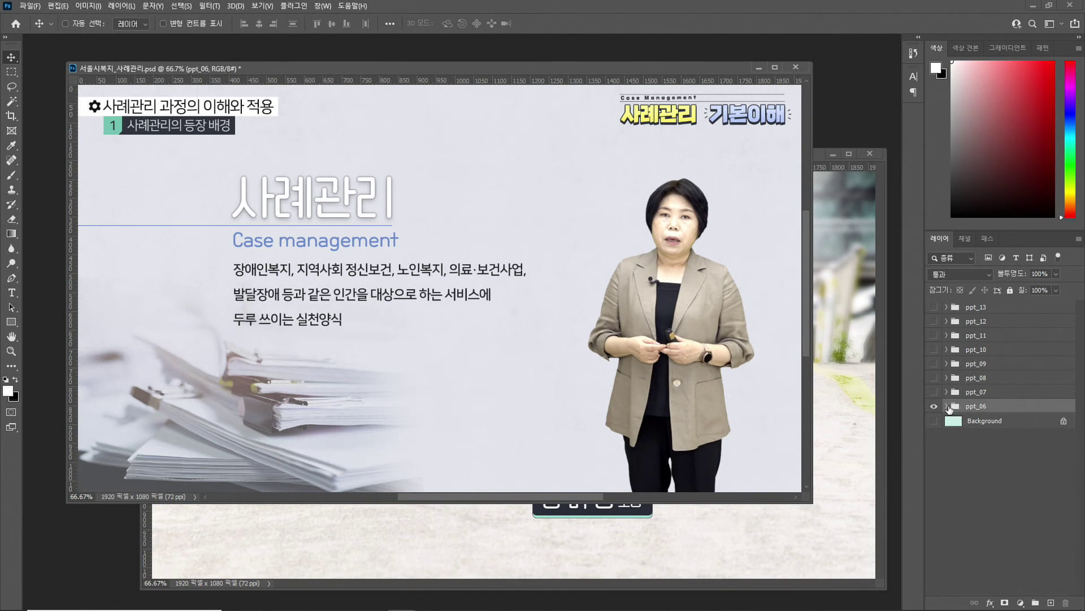
left_click(947, 406)
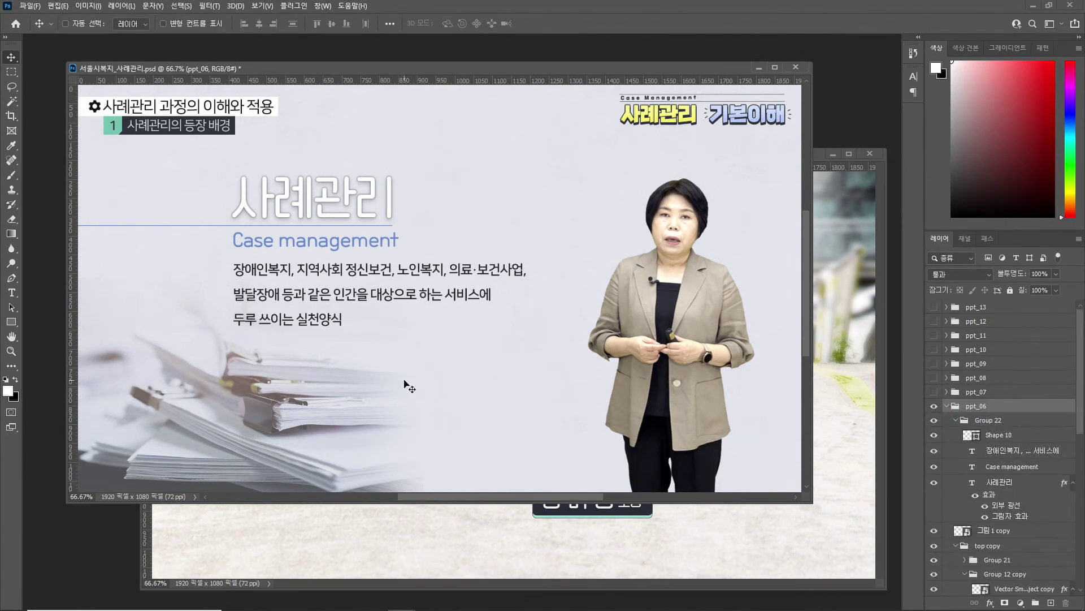
Select the 사례관리 heading layer and toggle its visibility to check what it contains
left_click(949, 494)
left_click(930, 487)
left_click(930, 487)
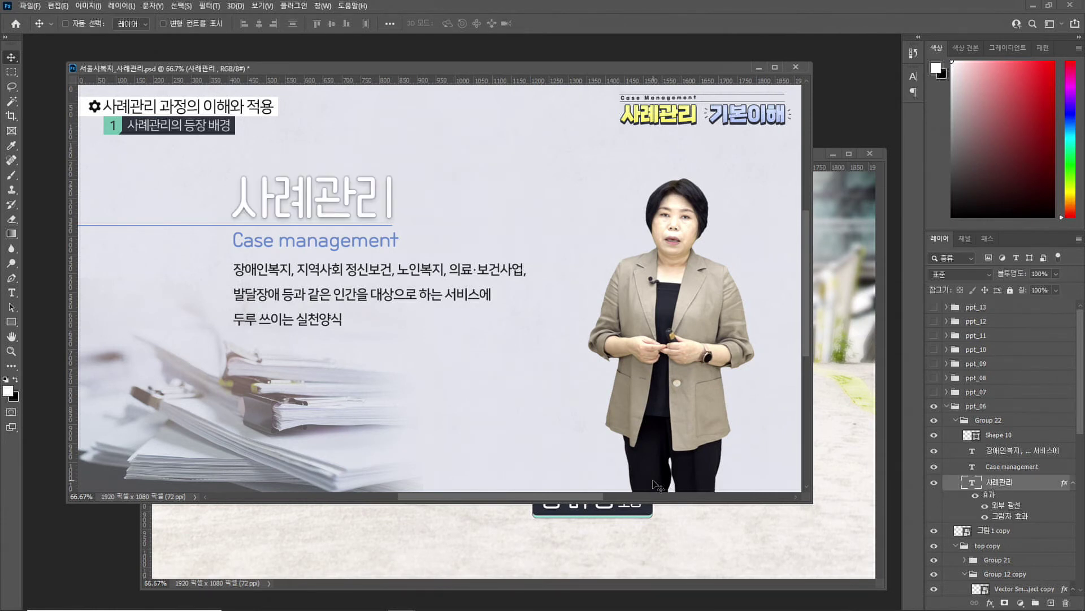
Nudge Group 22 down and back up to its starting position twice
left_click(989, 424)
key("shift+Down")
key("shift+Down")
key("shift+Down")
key("shift+Up")
key("shift+Up")
key("shift+Up")
key("shift+Down")
key("shift+Down")
key("shift+Down")
key("shift+Up")
key("shift+Up")
key("shift+Up")
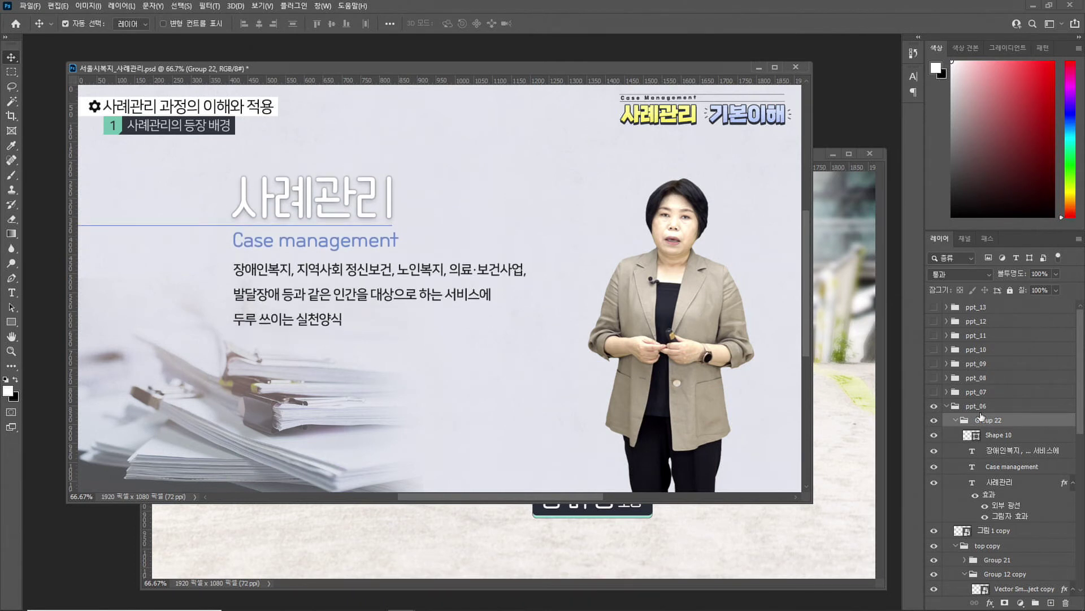
Scale Group 22 in ppt_06 up to about 121% and move it to about X 424.5, Y 512 px
left_click(934, 406)
left_click(933, 406)
key("ctrl")
left_click(934, 420)
left_click(934, 421)
key("ctrl+t")
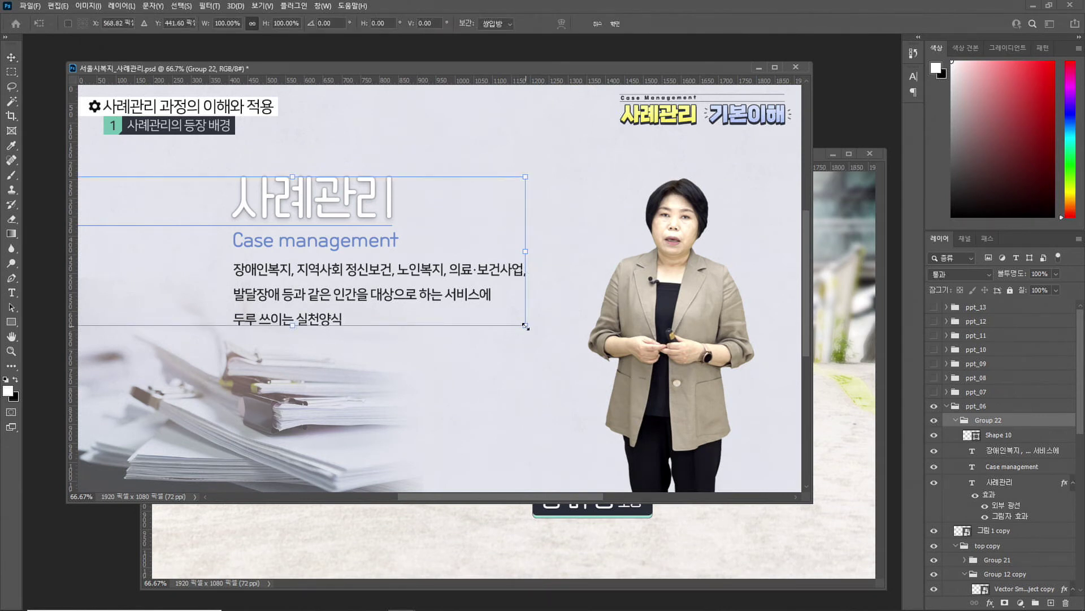
left_click_drag(524, 327, 610, 385)
left_click_drag(484, 330, 379, 342)
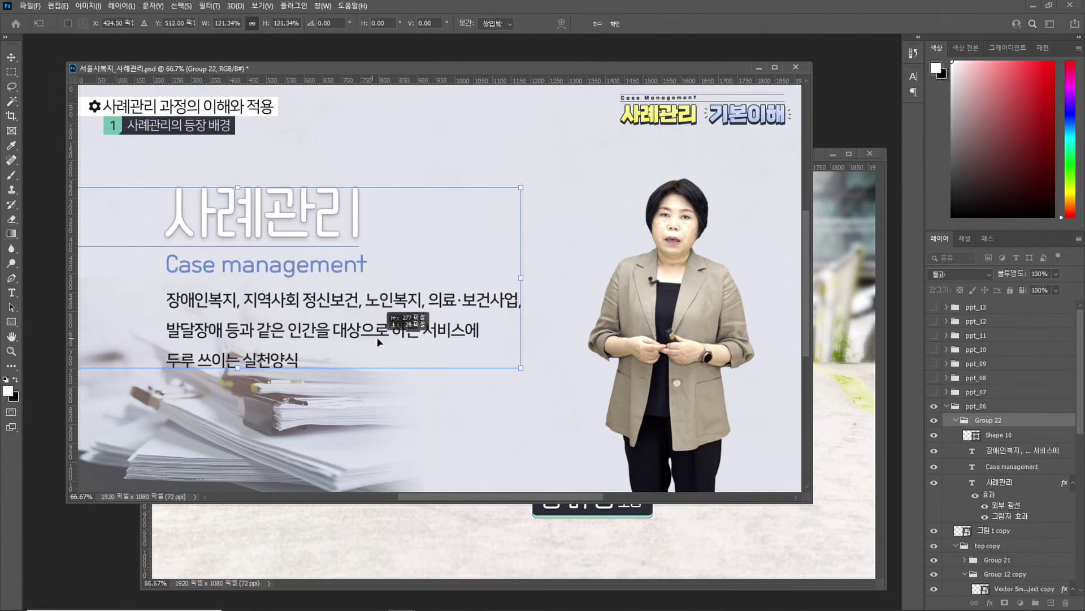
left_click_drag(378, 341, 378, 342)
key("Return")
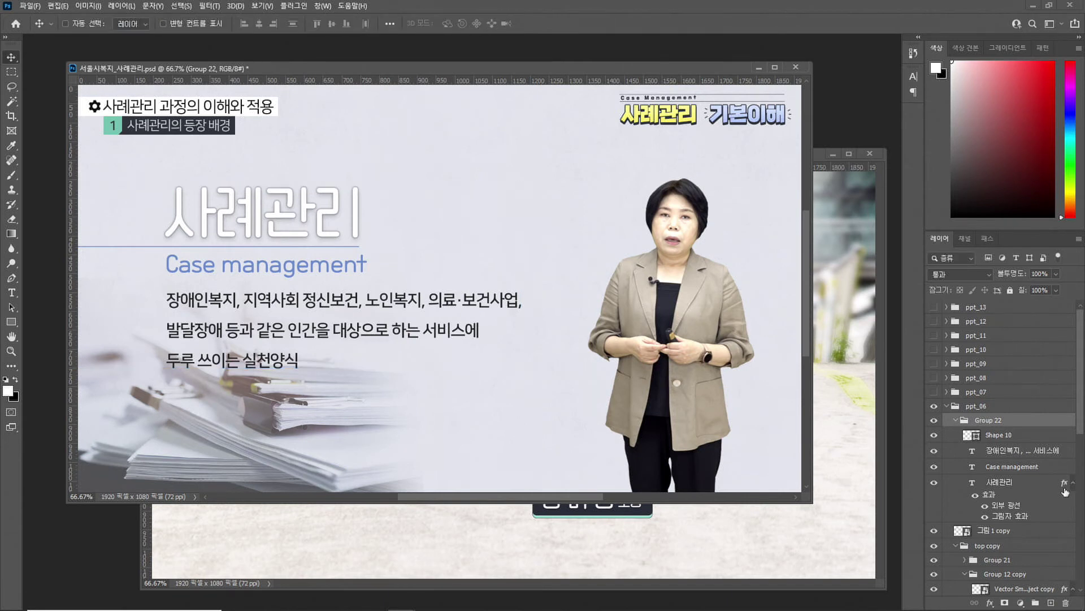
Delete the top copy group holding the slide header and logo from ppt_06
scroll(1065, 491, "down", 3)
scroll(1030, 532, "down", 1)
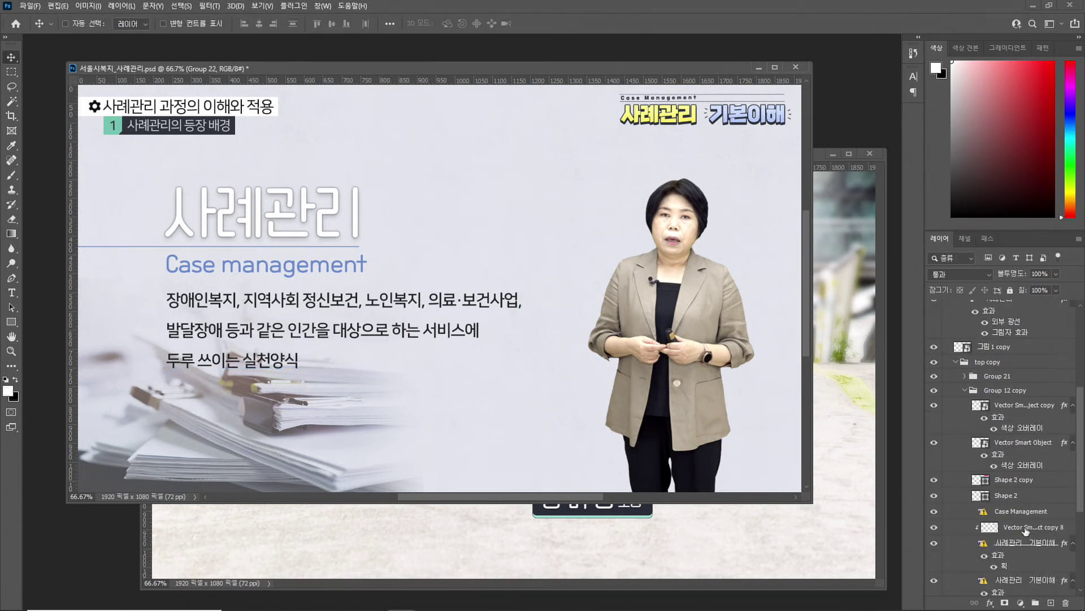
left_click(934, 361)
left_click(1014, 365)
key("Delete")
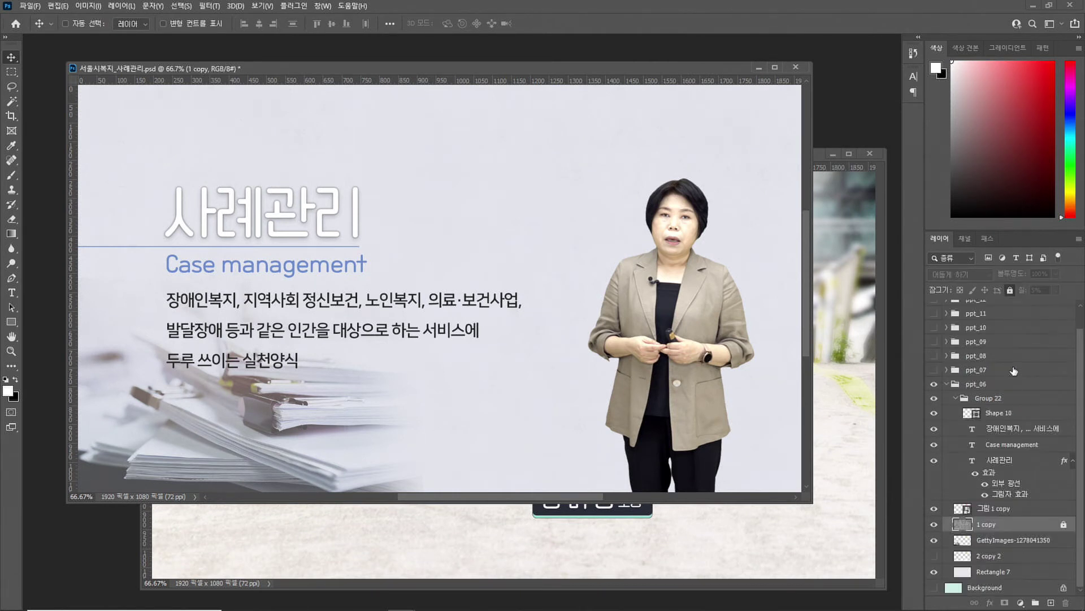
left_click(933, 542)
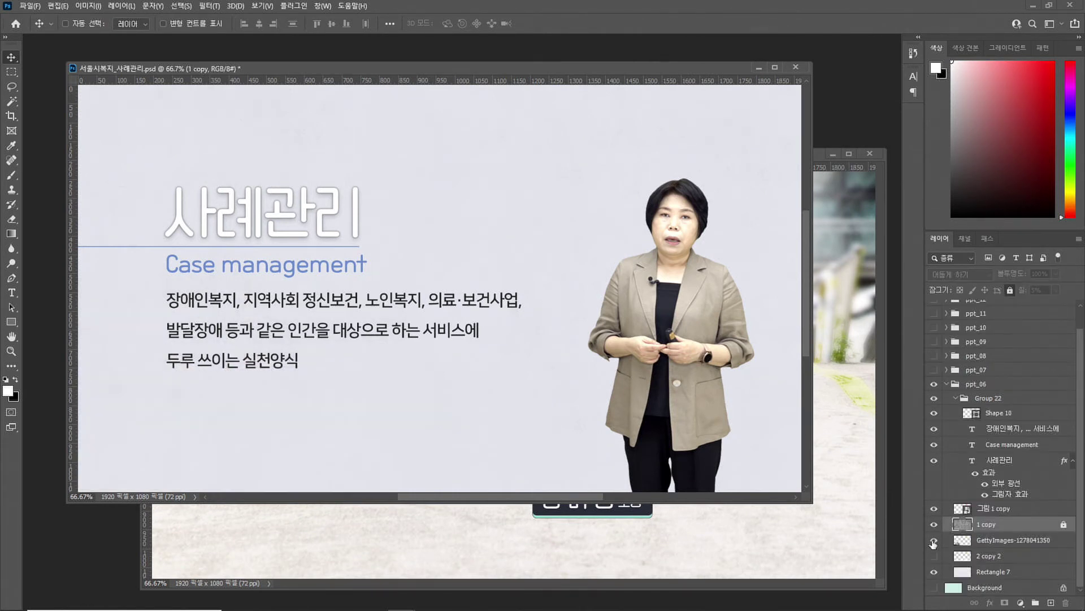
left_click(995, 540)
key("ctrl")
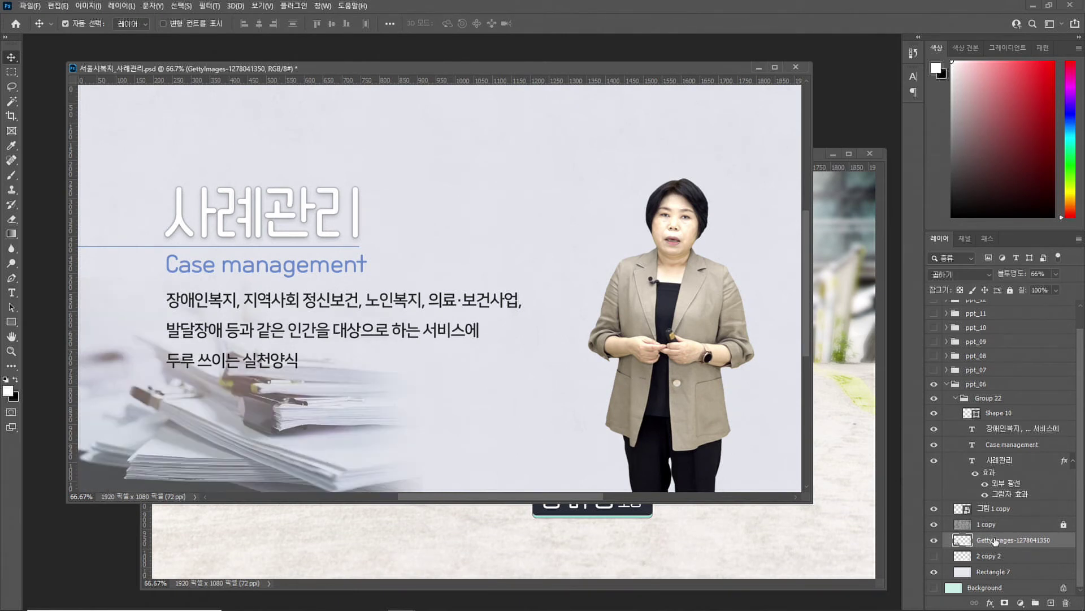
key("shift+Down")
key("shift+Down")
key("shift+Down")
key("shift+Down")
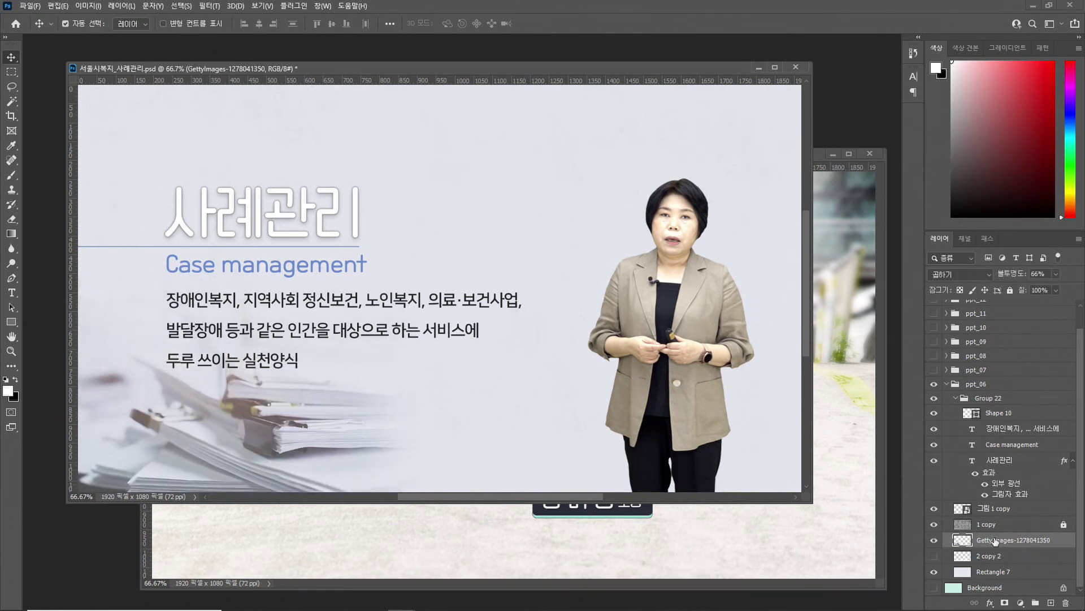
left_click(987, 398)
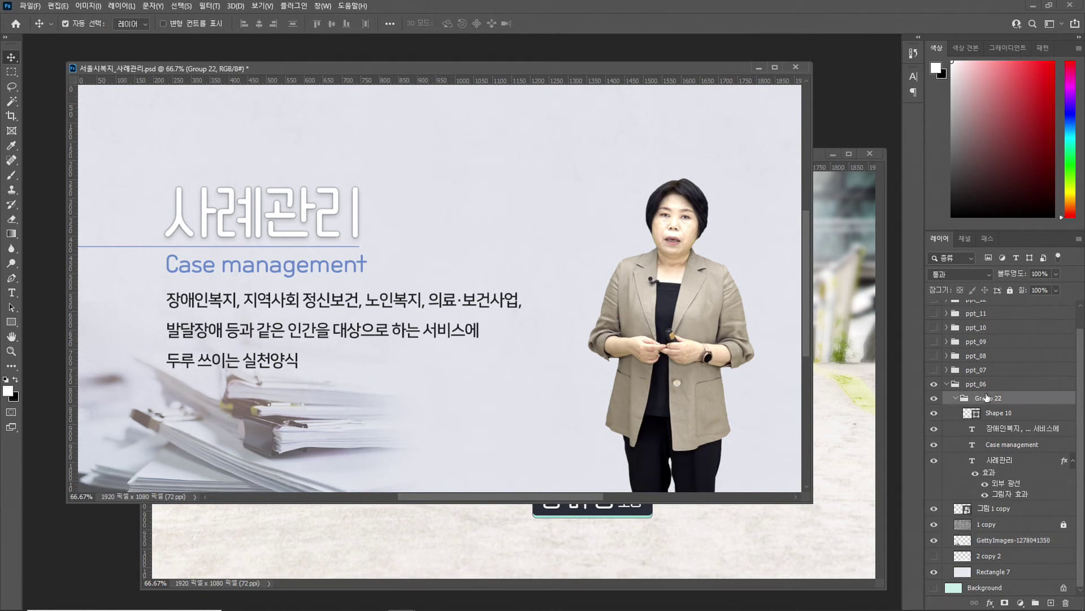
key("shift+Up")
key("shift+Up")
key("shift+Down")
key("shift+Down")
Check the effects of the 사례관리 heading layer and rasterize its layer style
left_click(943, 463)
left_click(934, 460)
left_click(934, 460)
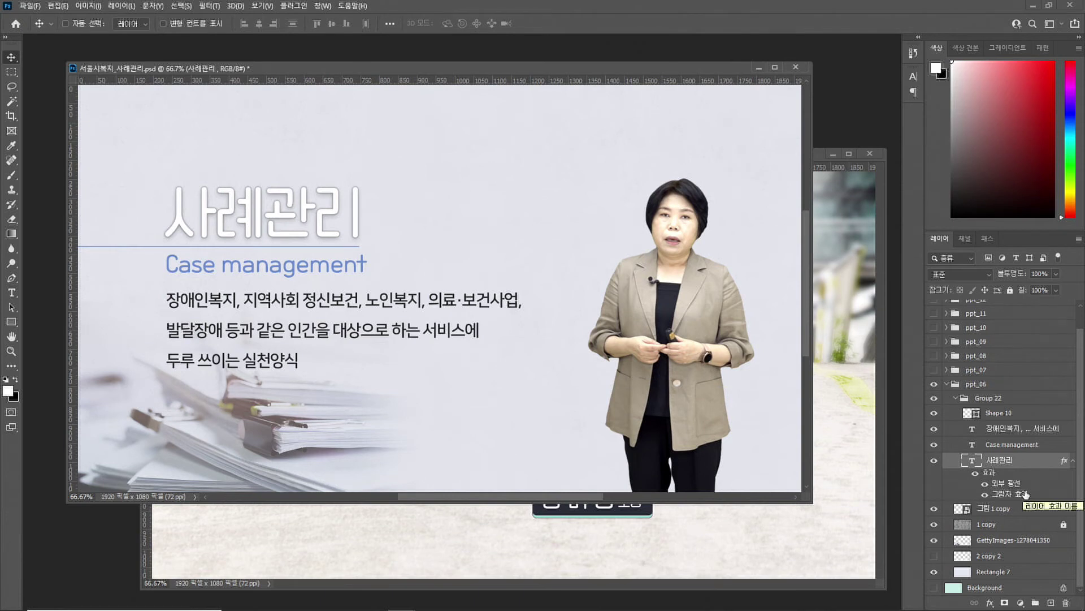
left_click(985, 483)
left_click(985, 494)
left_click(985, 494)
left_click(984, 483)
right_click(1026, 463)
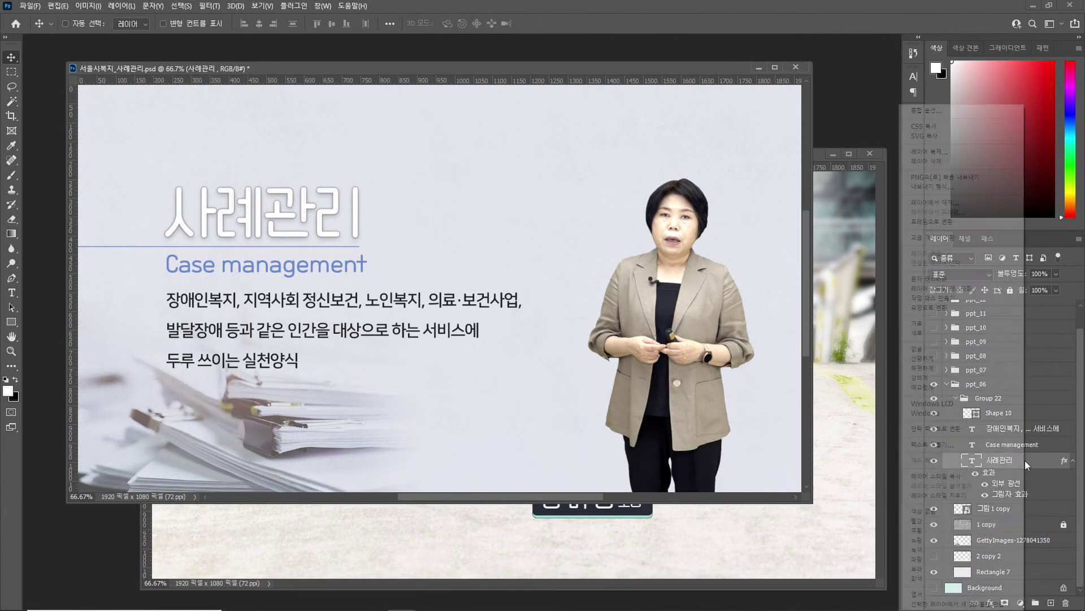
left_click(961, 281)
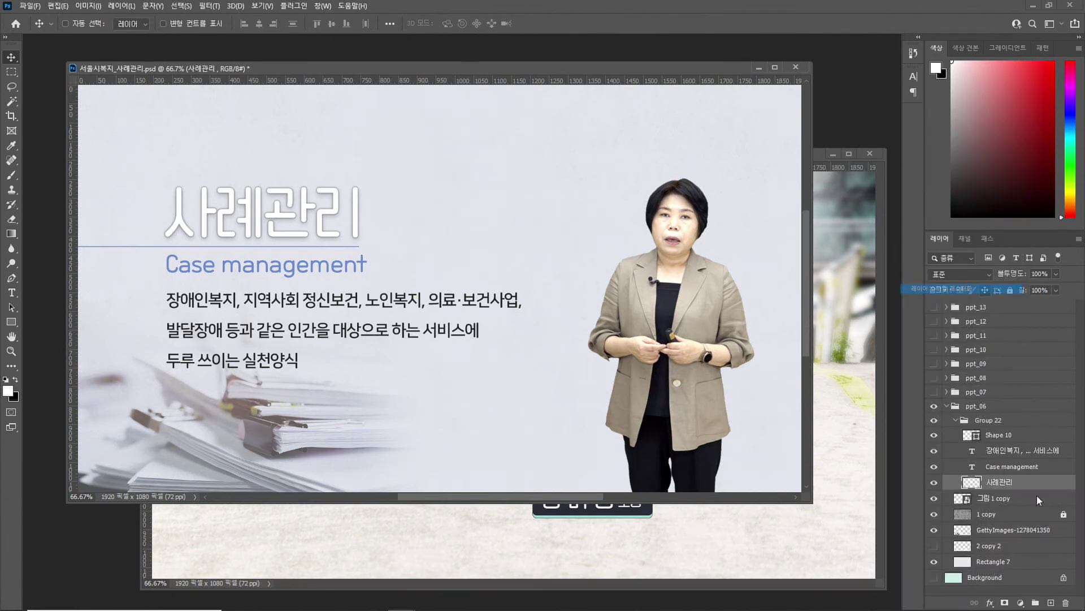
Move the Shape 10 line layer between the Case management text and the 사례관리 heading layer
left_click(933, 467)
left_click(934, 467)
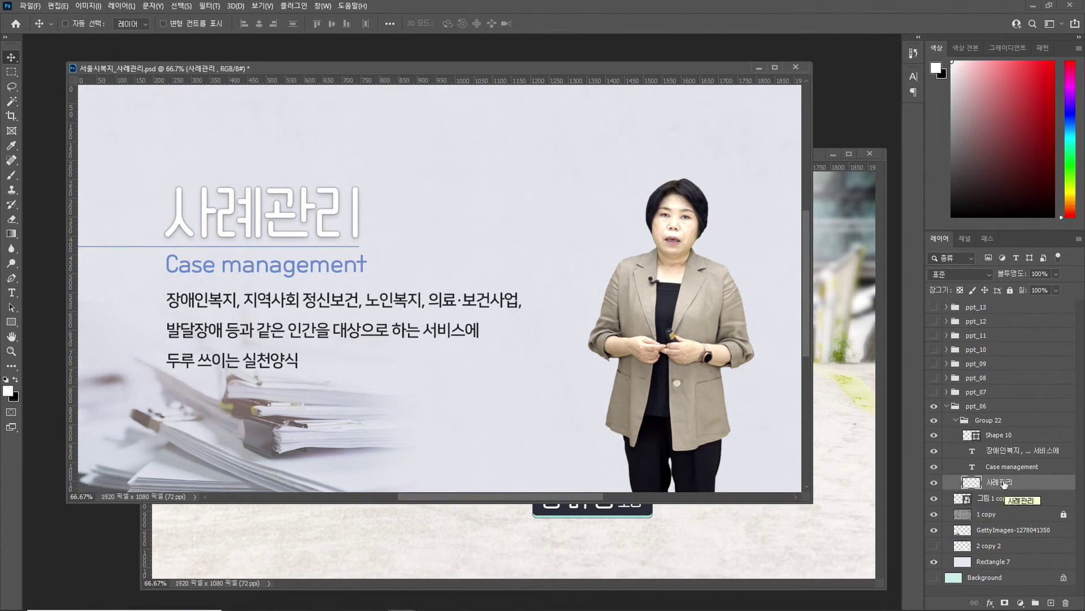
left_click(934, 483)
left_click(934, 483)
left_click(999, 436)
left_click(934, 435)
left_click(934, 435)
left_click_drag(989, 436, 962, 459)
Check the body text and Case management text layers by toggling visibility and selecting each one
left_click(934, 451)
left_click(934, 450)
left_click(993, 435)
left_click(934, 435)
left_click(934, 435)
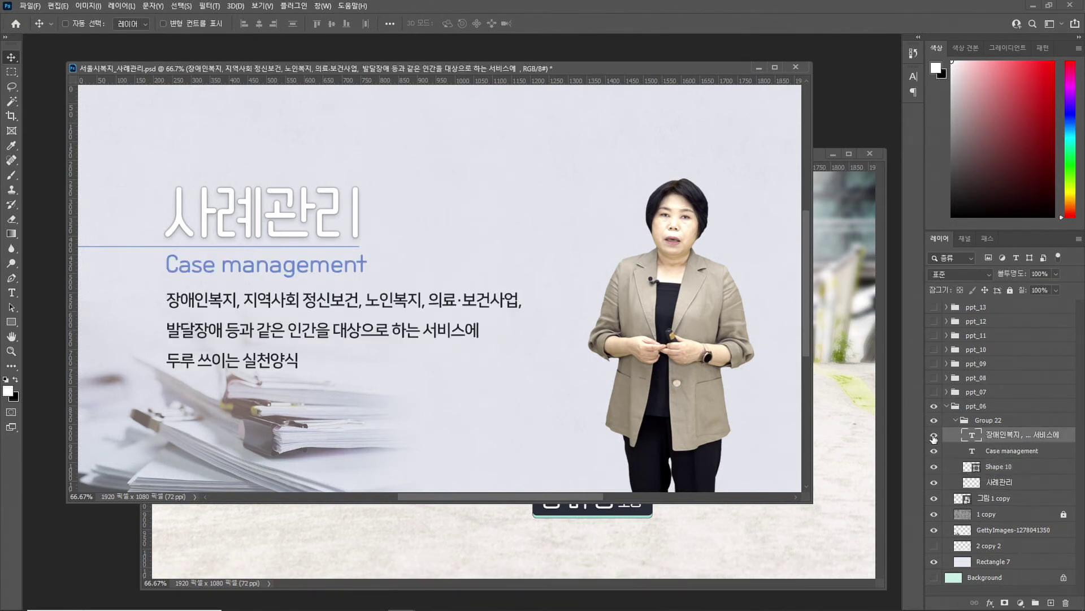
left_click(1015, 452)
left_click(1010, 437)
left_click(1012, 455)
left_click(1010, 437)
left_click(1012, 455)
left_click(1008, 438)
Identify the presenter photo layer 그림 1 copy by its visibility and delete it
left_click(986, 499)
left_click(933, 499)
left_click(934, 498)
left_click(934, 500)
left_click(933, 500)
key("Delete")
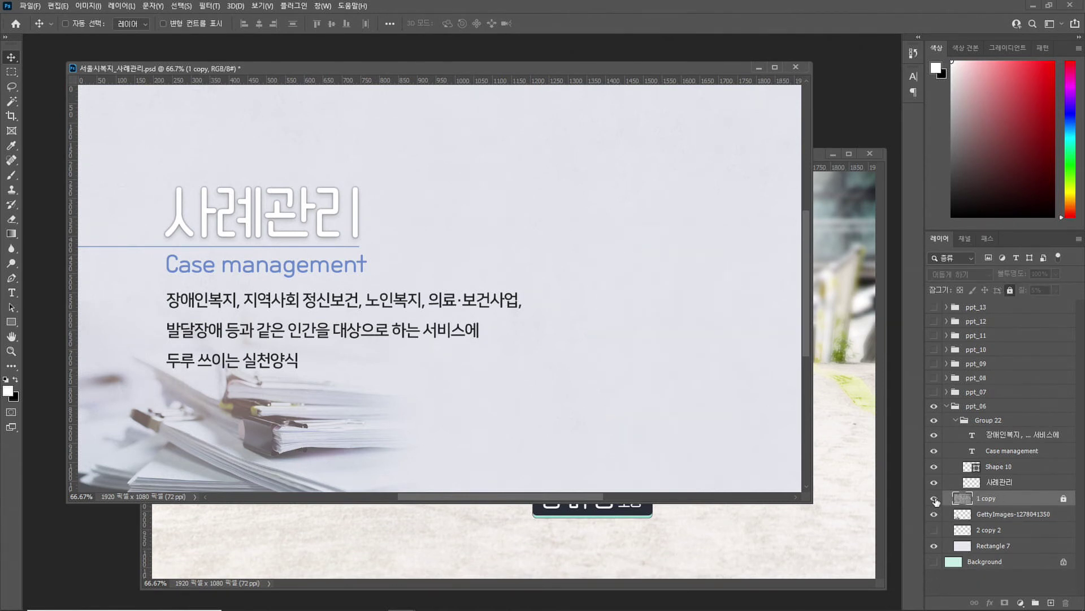
Unlock the 1 copy texture layer and compare the slide with it and the GettyImages layer shown and hidden
left_click(934, 498)
left_click(1011, 290)
left_click(933, 498)
left_click(934, 499)
left_click(934, 498)
left_click(934, 499)
left_click(934, 498)
left_click(934, 498)
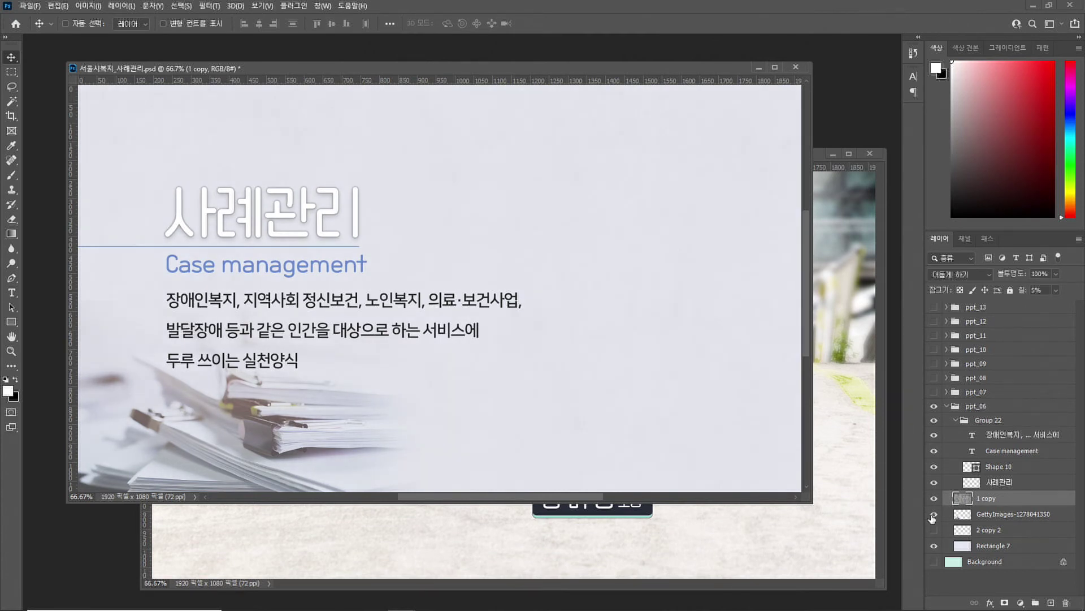
left_click(934, 514)
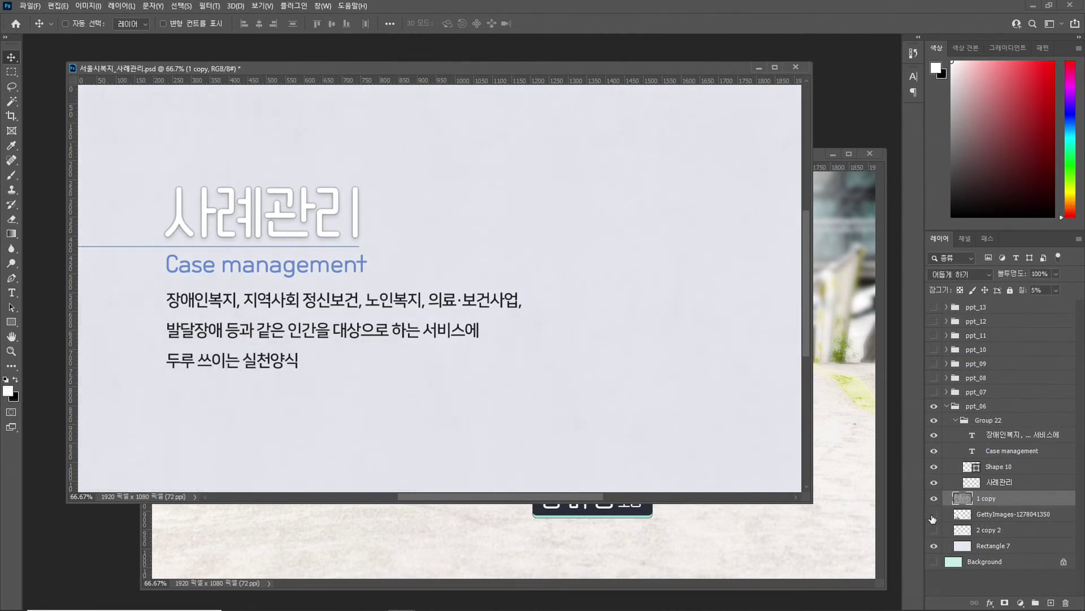
left_click(934, 514)
left_click(934, 514)
left_click(934, 514)
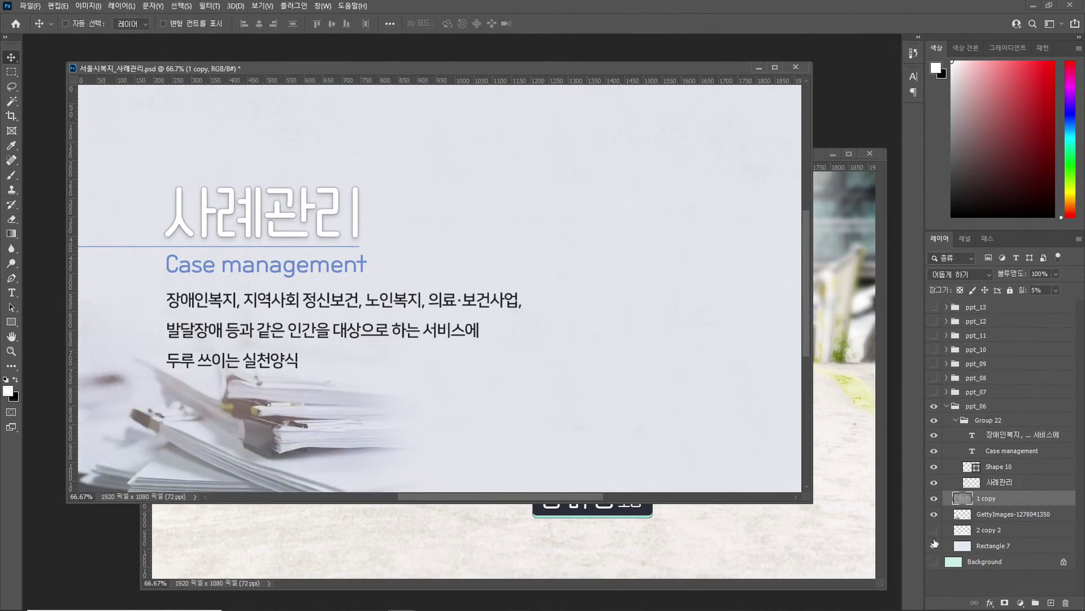
Show the hidden 2 copy 2 cityscape layer to check its effect and delete it
left_click(934, 530)
left_click(934, 530)
left_click(934, 529)
left_click(934, 530)
left_click(934, 529)
left_click(990, 531)
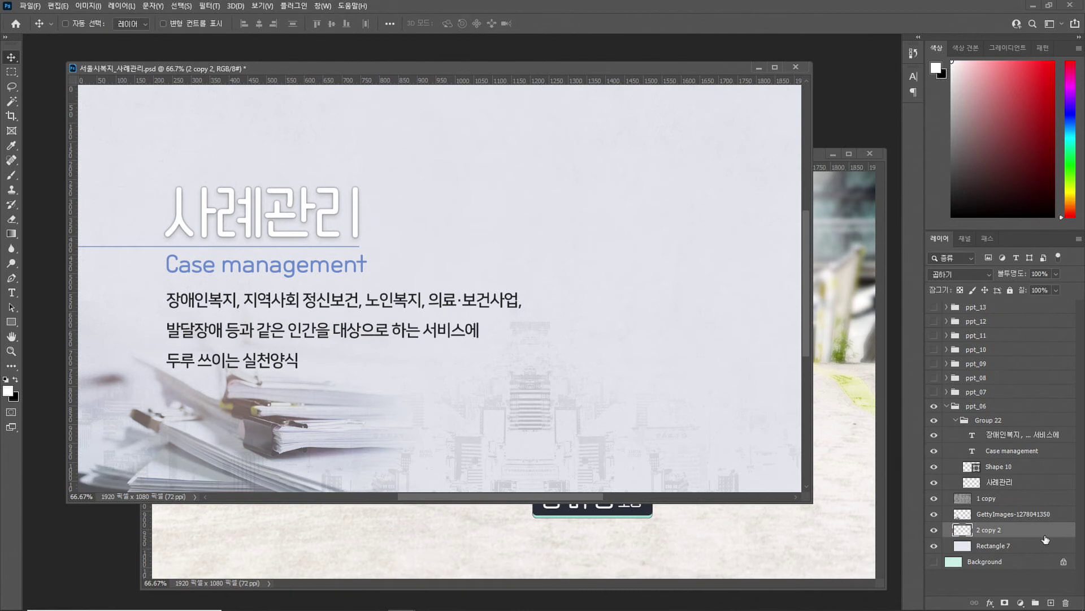
key("Delete")
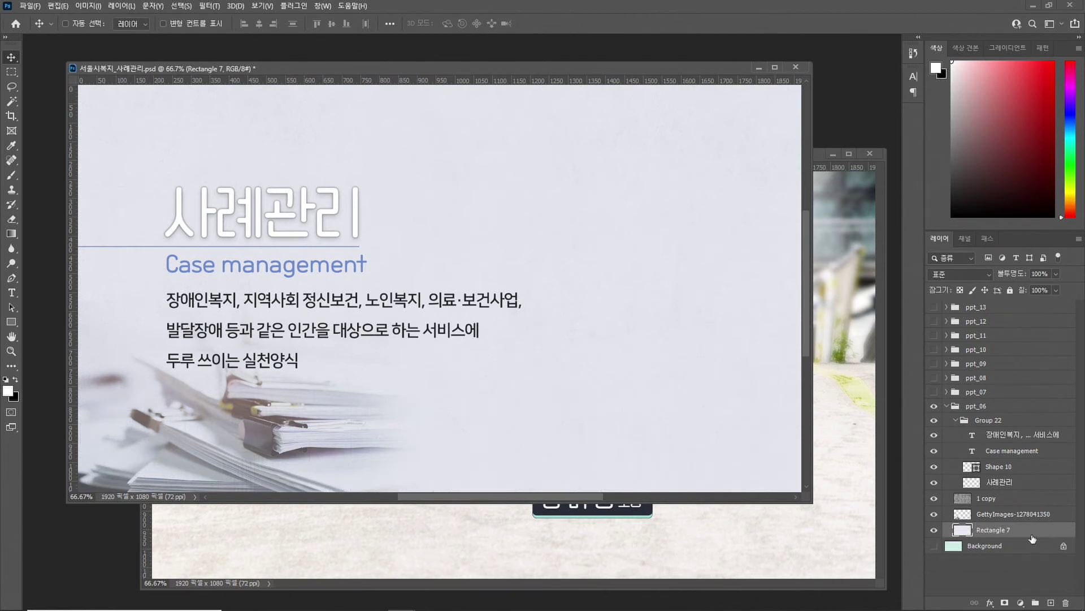
left_click(934, 514)
left_click(934, 515)
left_click(934, 515)
left_click(934, 514)
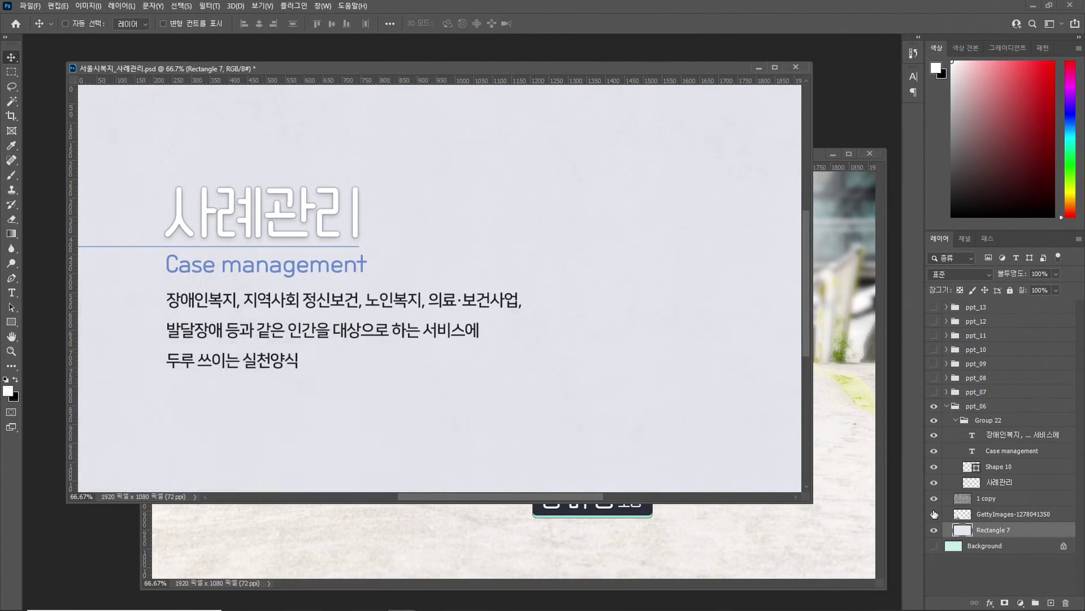
left_click(1005, 500)
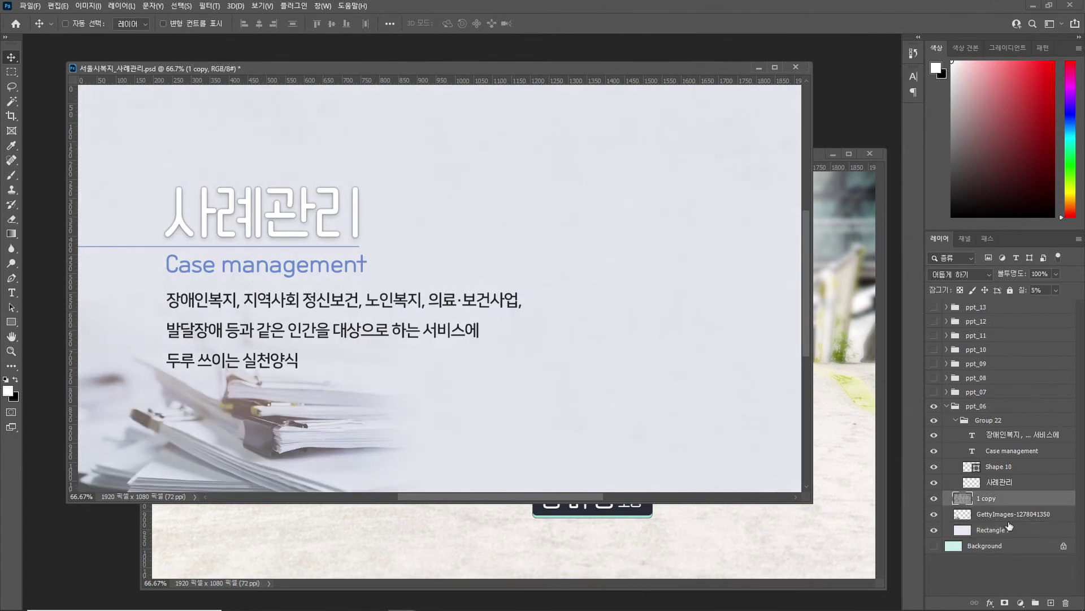
left_click(991, 531, "shift")
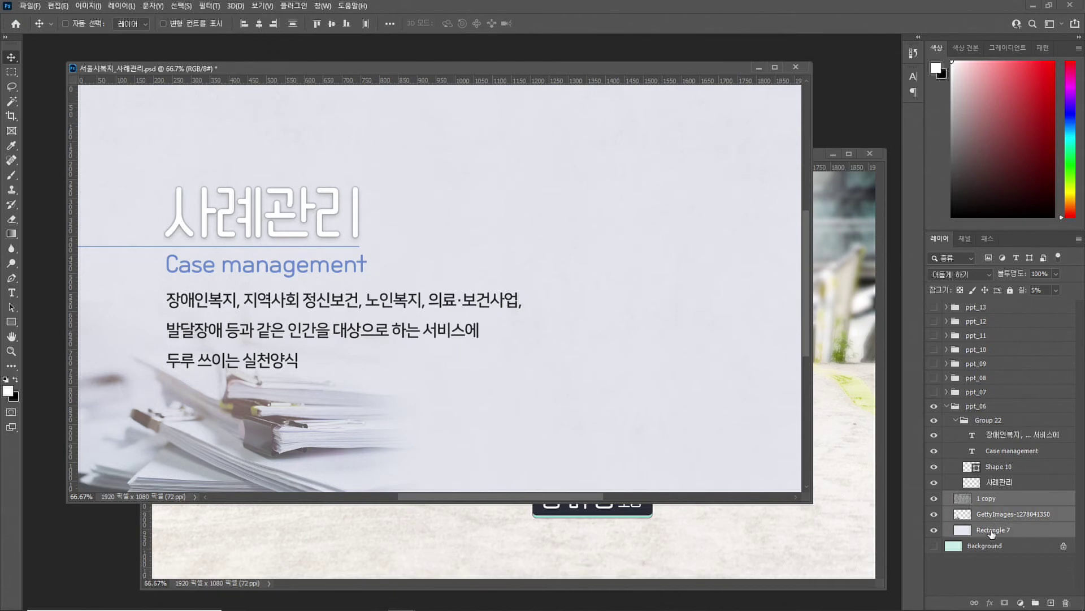
key("ctrl+e")
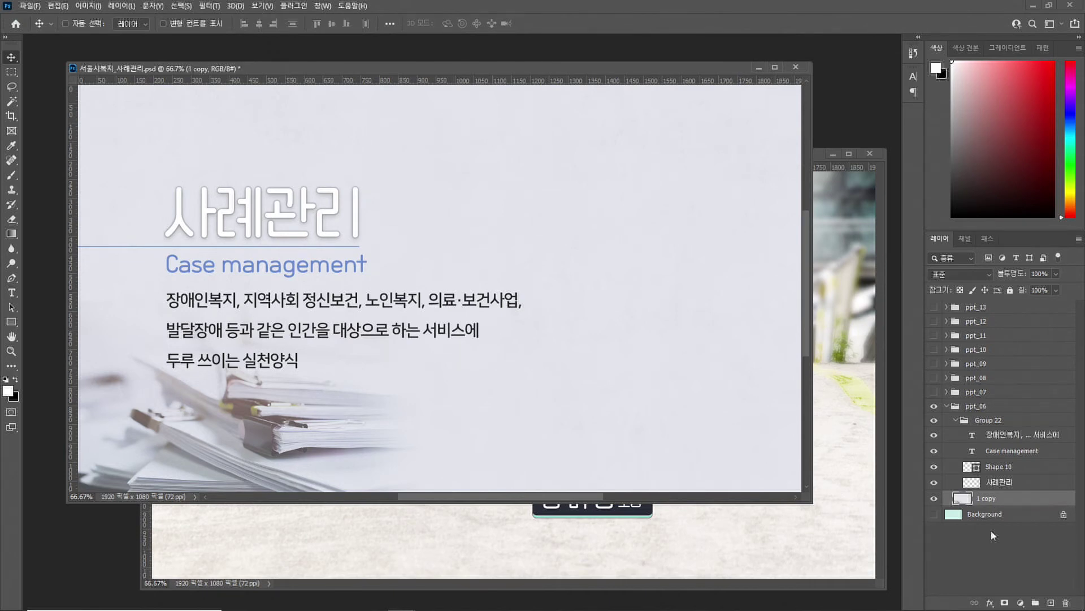
left_click(934, 498)
left_click(934, 498)
Revert the 01_04.psd document to its blank 제목 없음-1 history snapshot
left_click(996, 436, "shift")
left_click(840, 535)
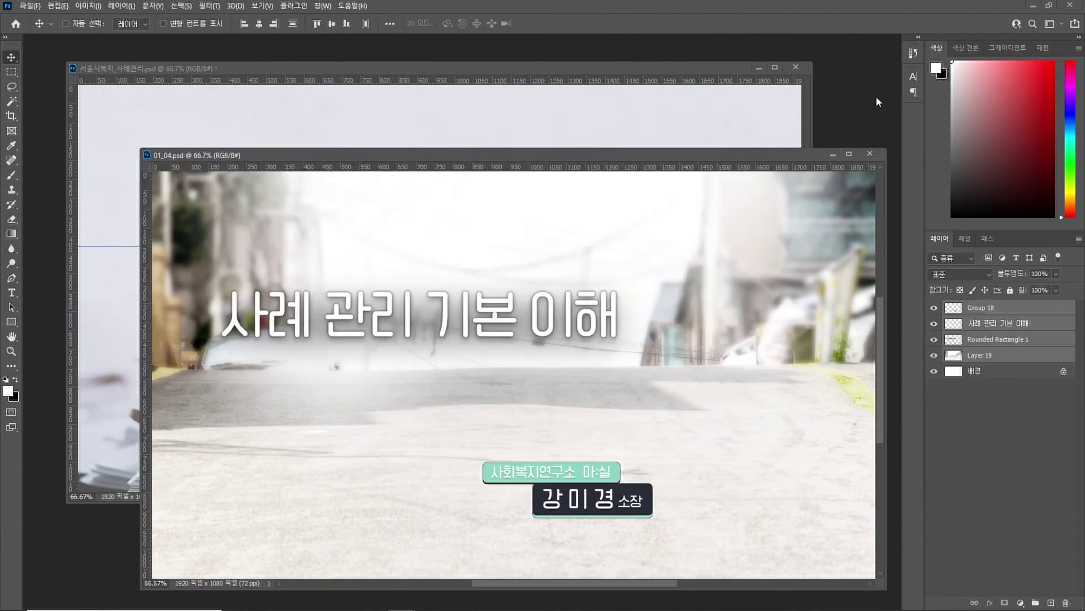
left_click(913, 54)
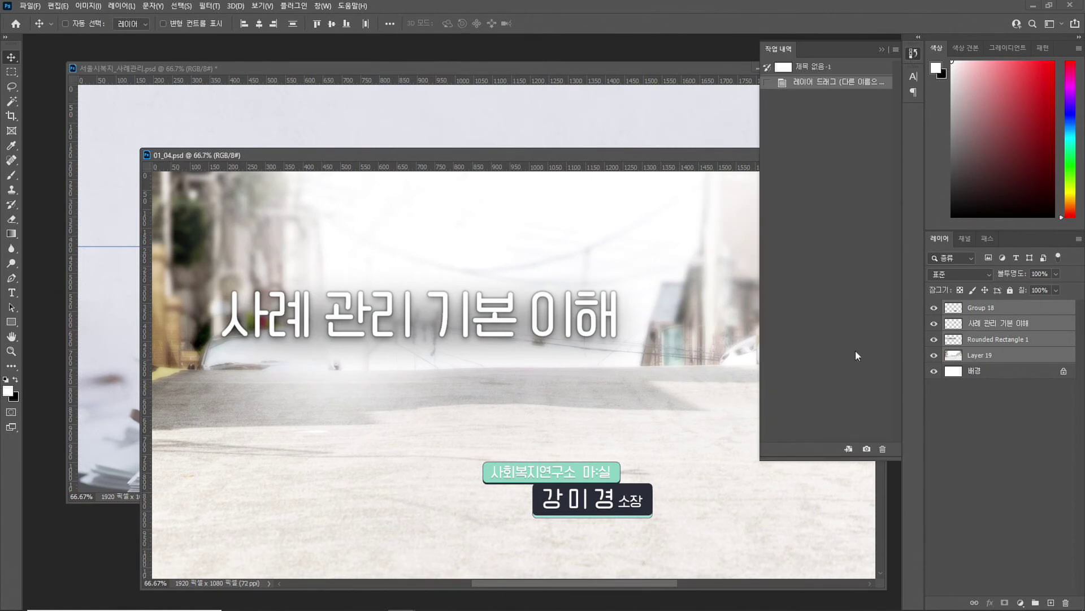
left_click(817, 68)
Copy the four Group 22 layers and the merged 1 copy background into the blanked 01_04.psd document
left_click(706, 123)
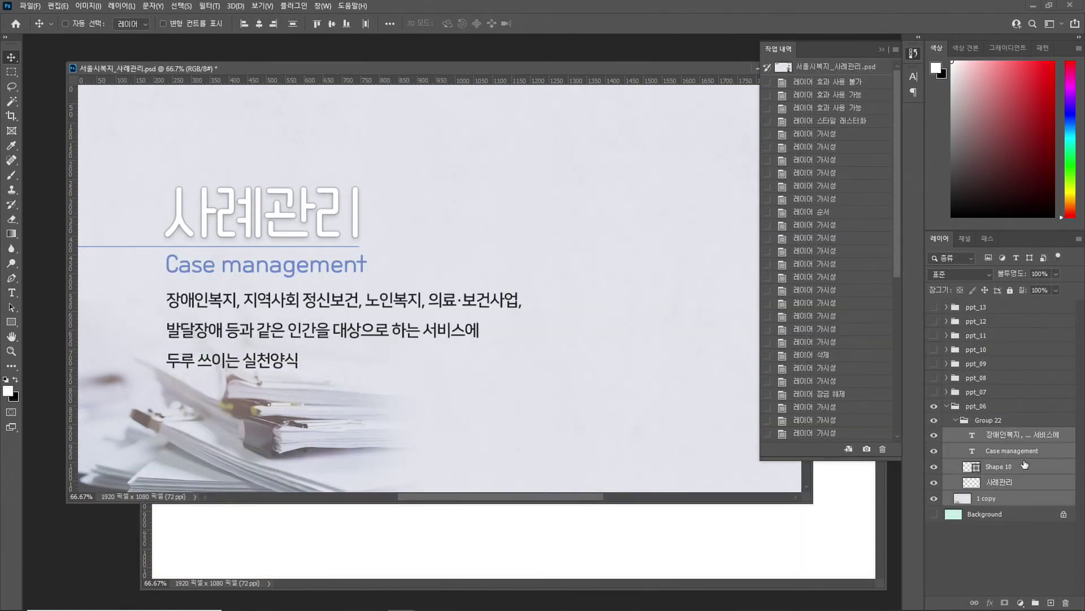
left_click(1010, 436)
left_click(973, 500, "shift")
left_click_drag(497, 438, 526, 546)
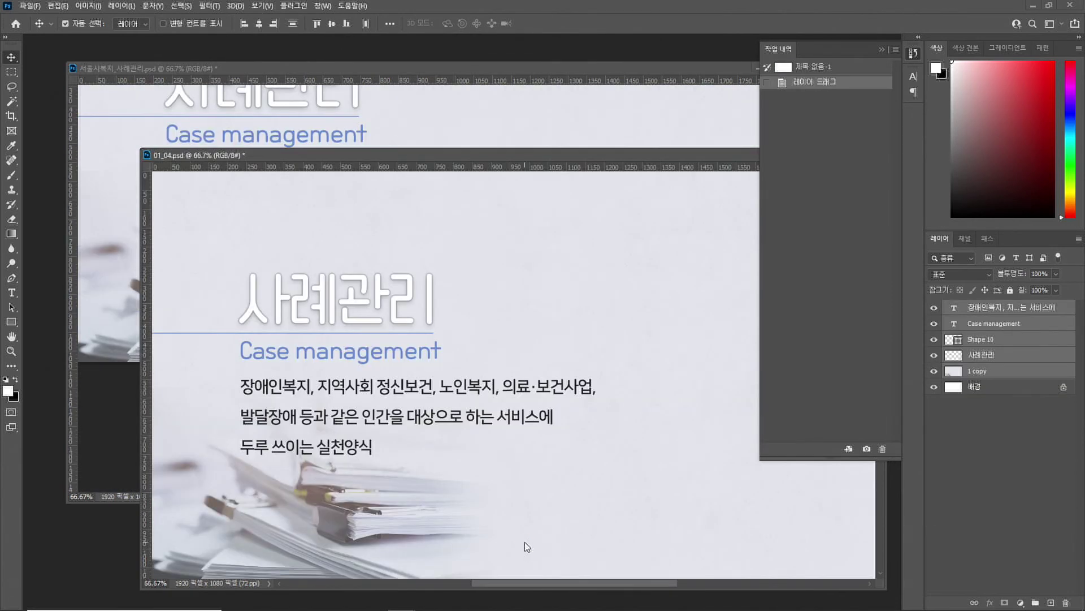
Save the document under the new name 01_06 as a Photoshop file in the 01 folder
key("ctrl+shift+s")
left_click_drag(94, 440, 149, 436)
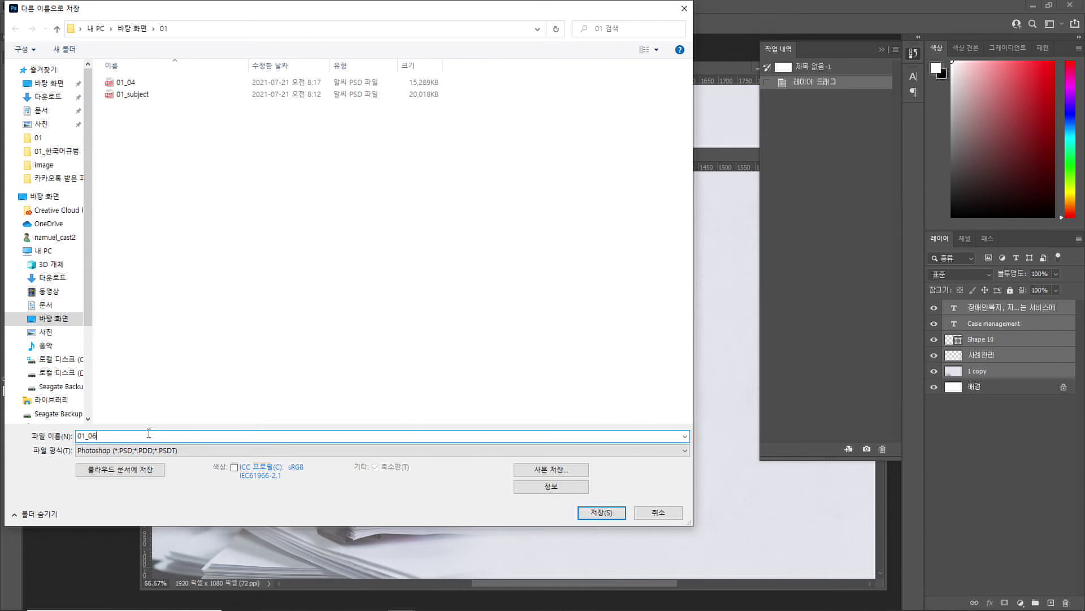
key("Return")
key("Return")
Switch to the PowerPoint storyboard and examine slides 6 and 7
key("alt+Tab")
key("alt+Tab")
key("alt+Tab")
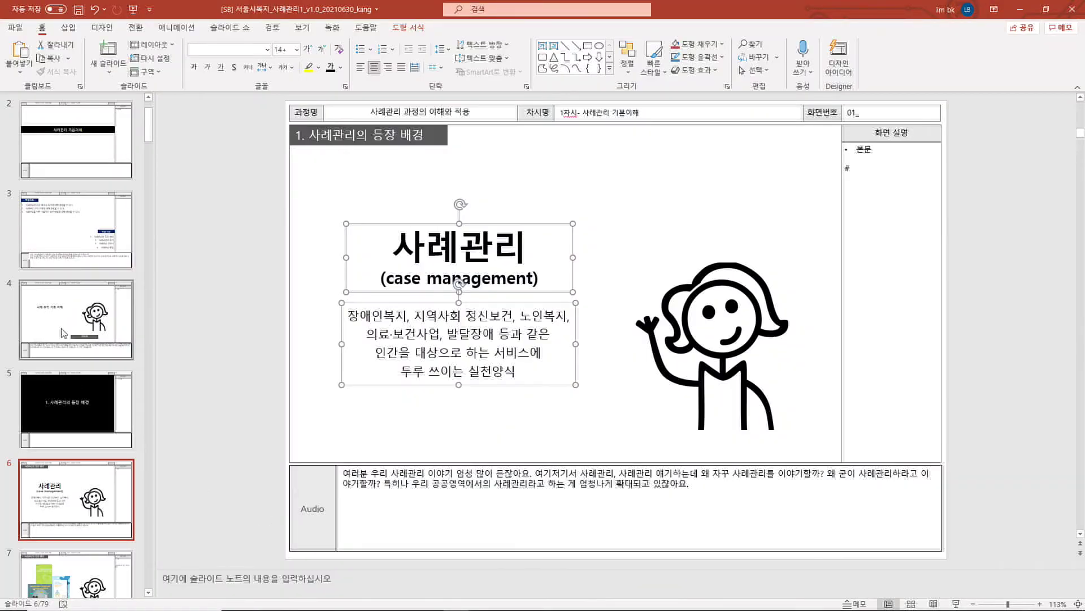
left_click(85, 494)
scroll(78, 337, "down", 3)
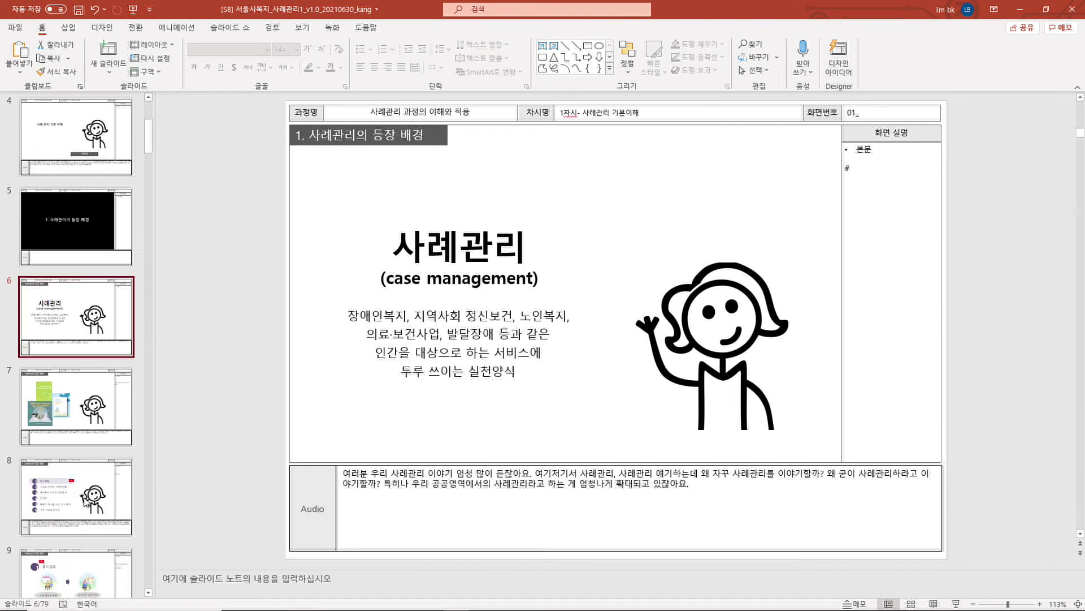
key("Up")
key("Down")
key("Down")
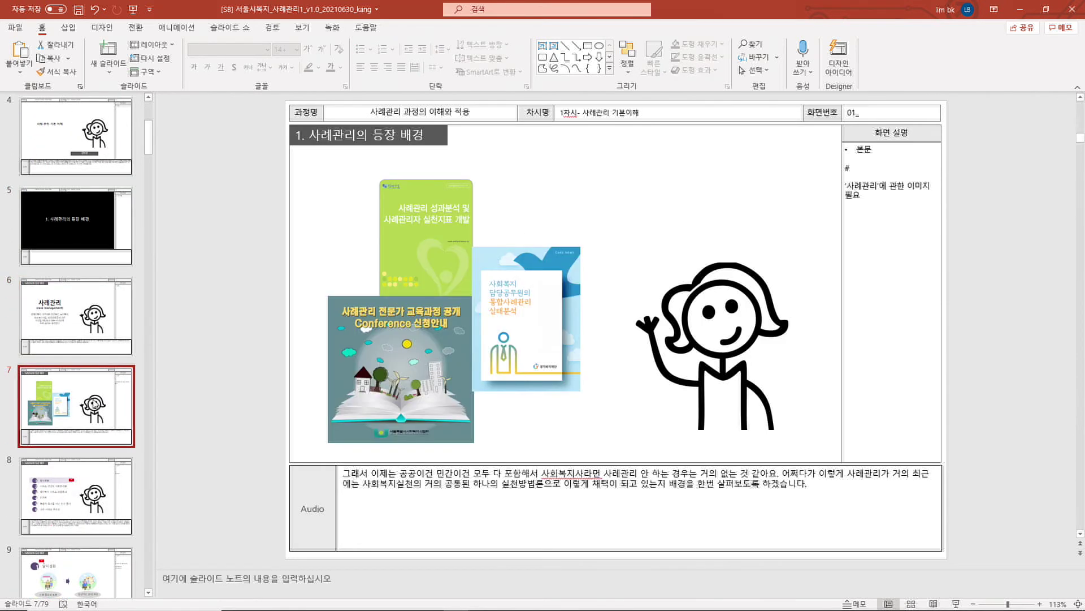
Return to Photoshop, delete the ppt_06 group from 서울시복지_사례관리.psd and show the ppt_07 group
key("alt+Tab")
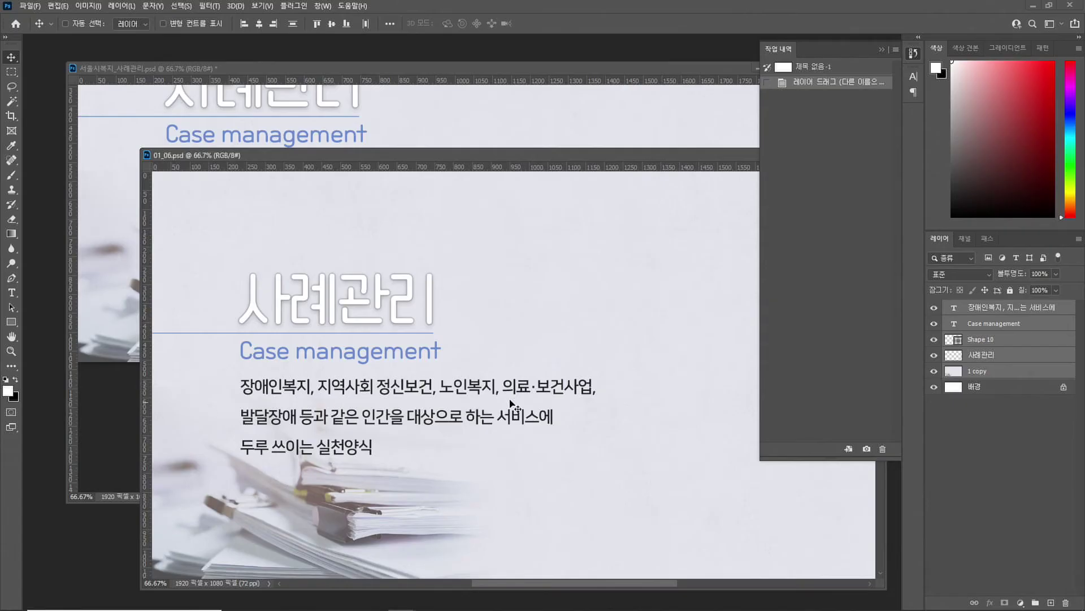
left_click(636, 143)
left_click(973, 406)
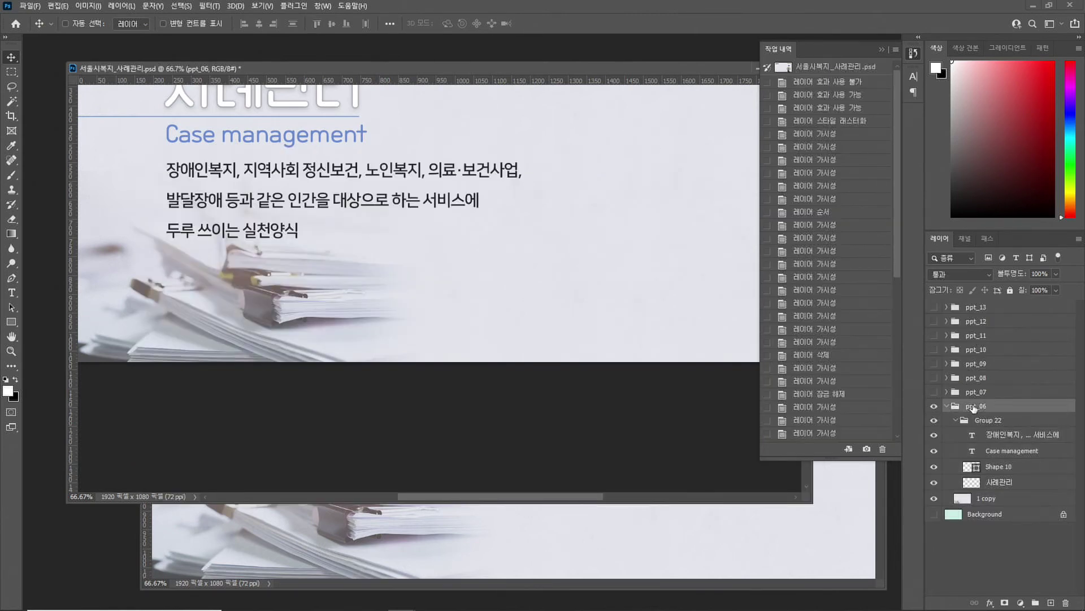
key("Delete")
left_click(934, 392)
left_click(976, 392)
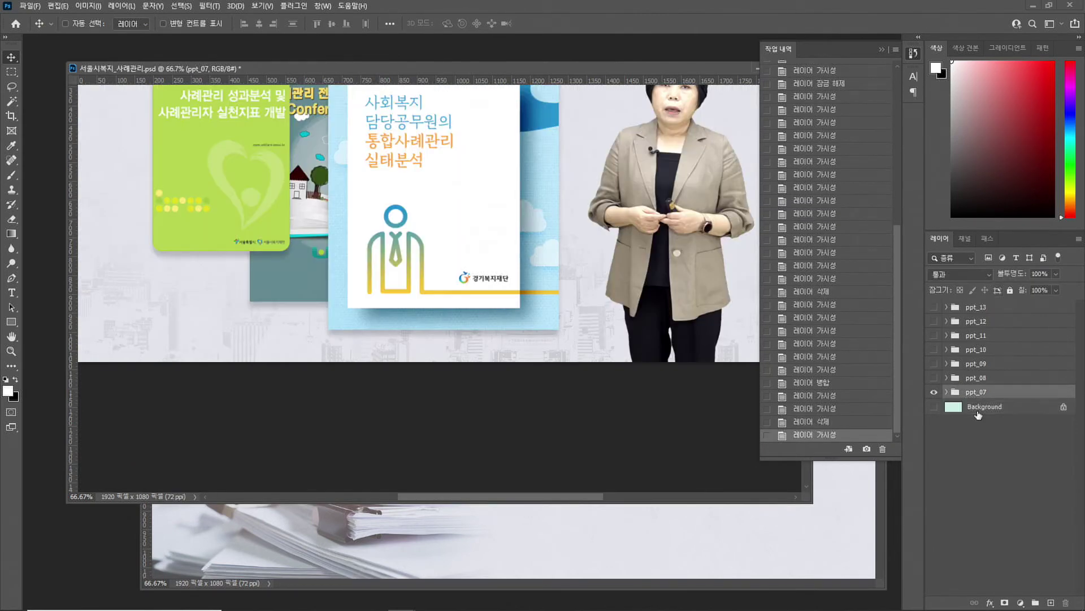
Expand the ppt_07 group in 서울시복지_사례관리.psd and collapse its top copy subgroup
left_click(11, 336)
left_click_drag(351, 376, 370, 444)
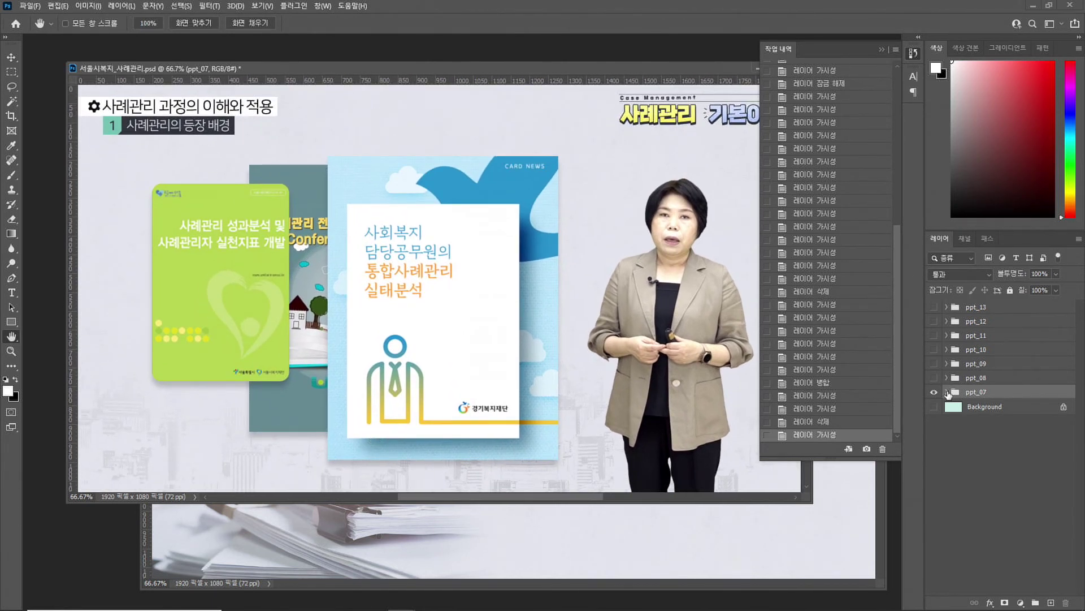
left_click(948, 394)
scroll(975, 467, "down", 2)
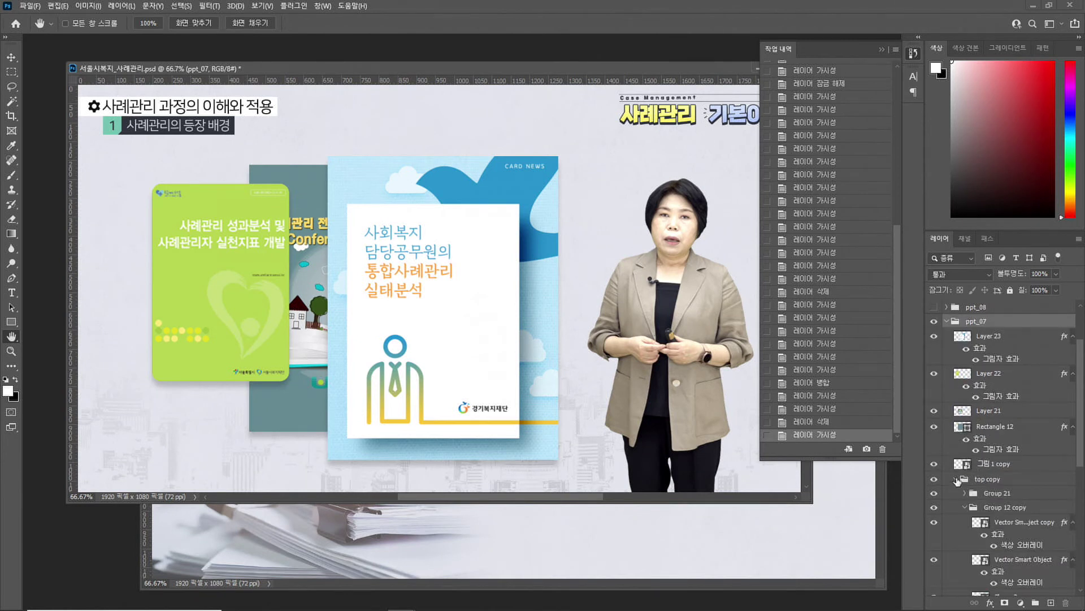
left_click(953, 479)
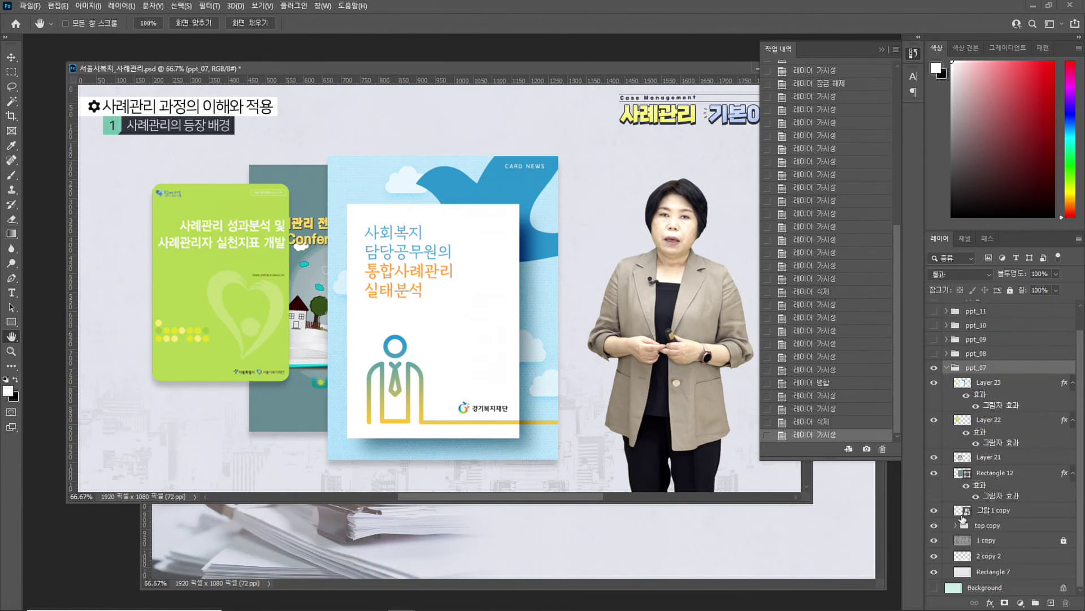
Hide Layer 23, Layer 22, Layer 21 and Rectangle 12 to check what each layer holds
left_click(935, 384)
left_click(935, 383)
left_click(934, 419)
left_click(935, 457)
left_click(934, 383)
left_click(934, 474)
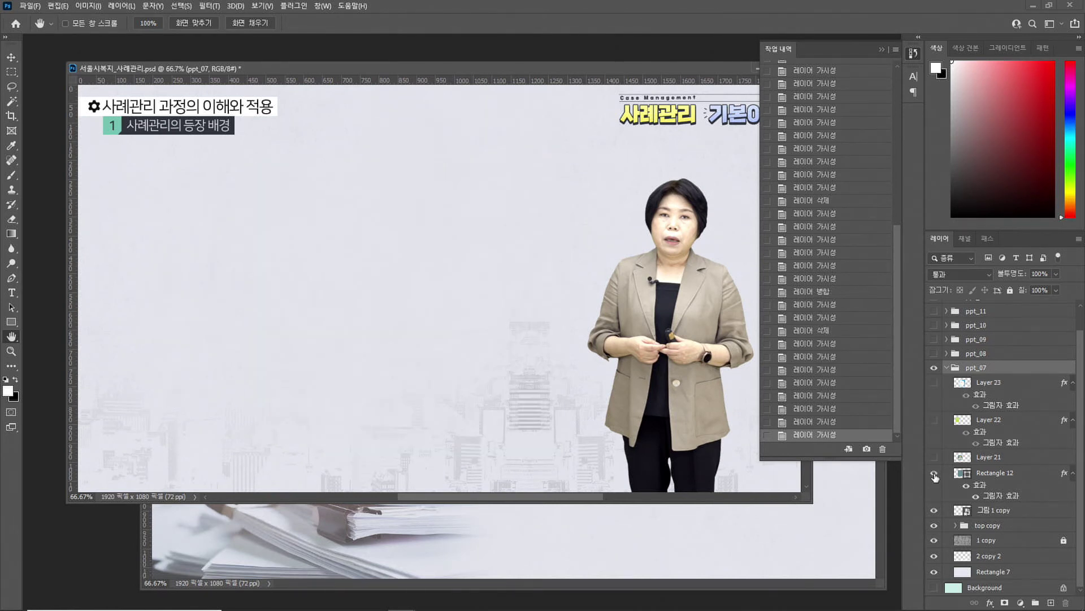
Show Rectangle 12 and Layer 21 again and merge them into one layer
left_click(934, 474)
left_click(944, 472)
left_click(934, 457)
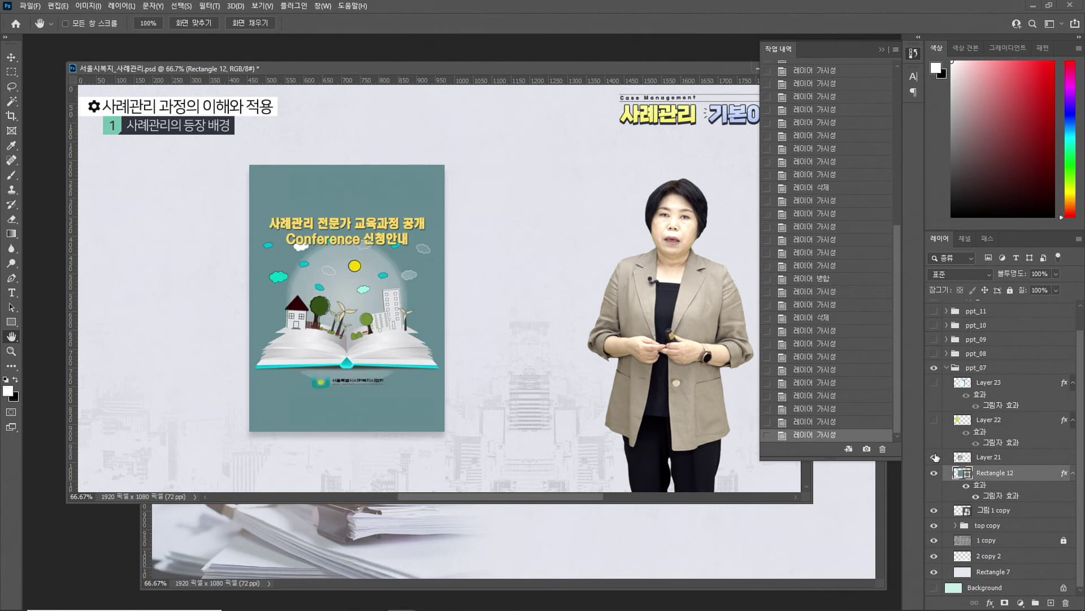
left_click(1007, 460)
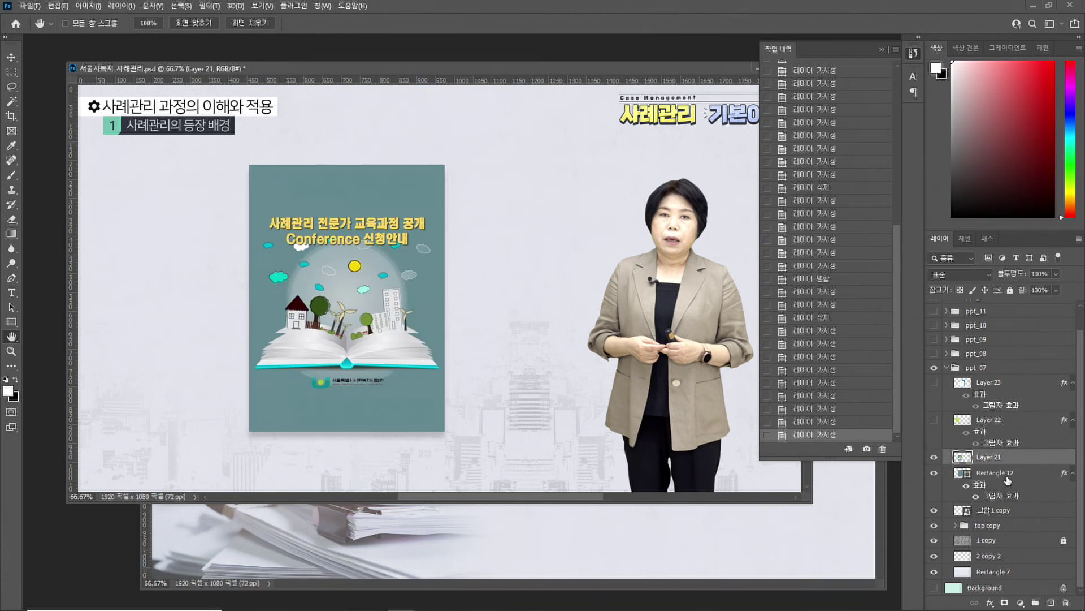
left_click(1007, 475, "shift")
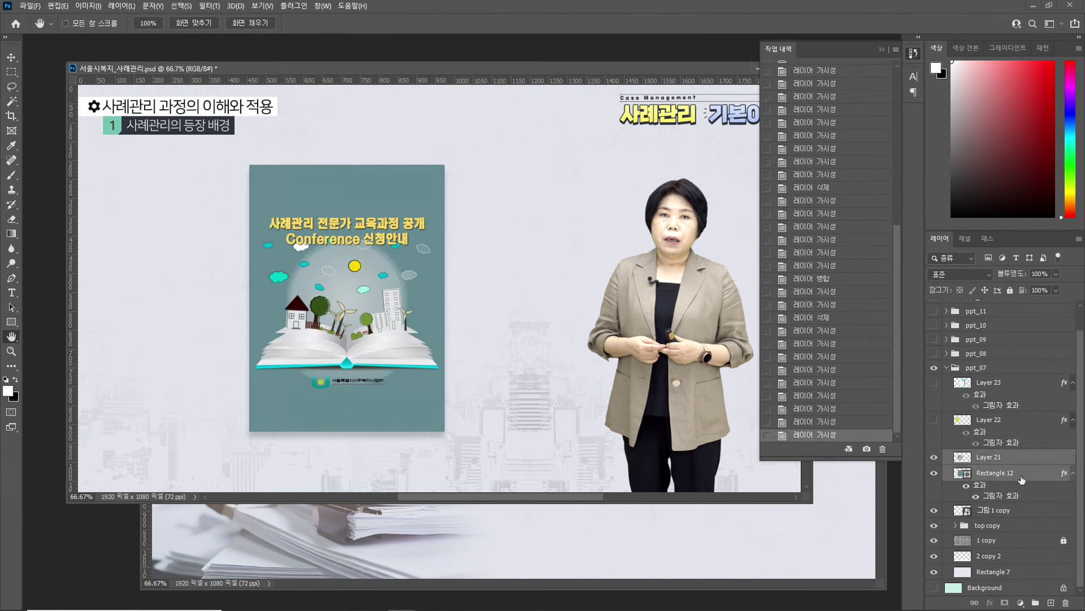
key("ctrl+e")
Show the green book cover on Layer 22 and rasterize its layer style
left_click(935, 443)
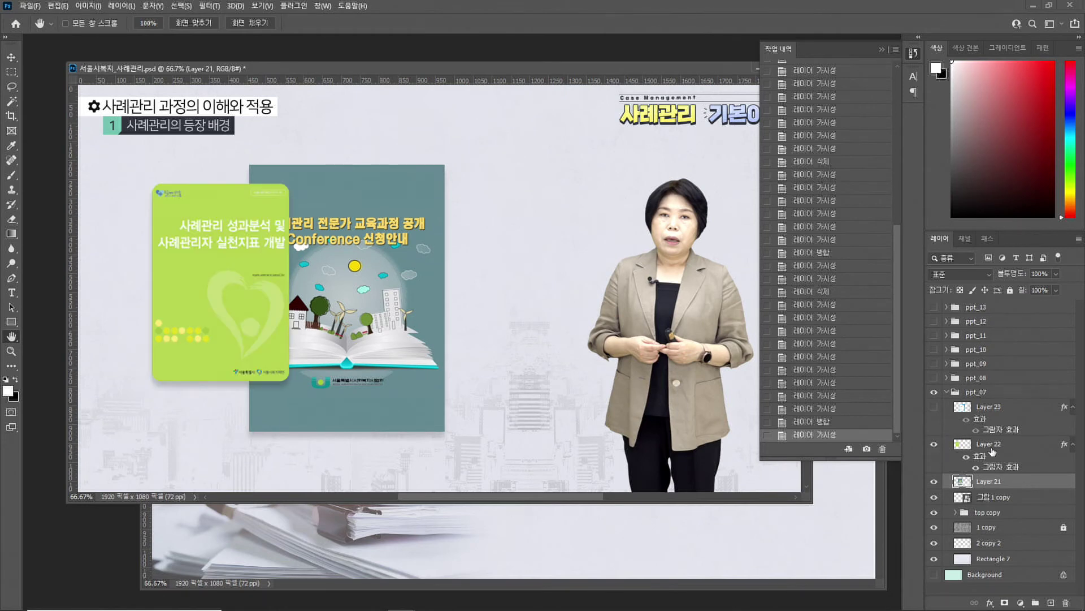
left_click(992, 446)
right_click(992, 451)
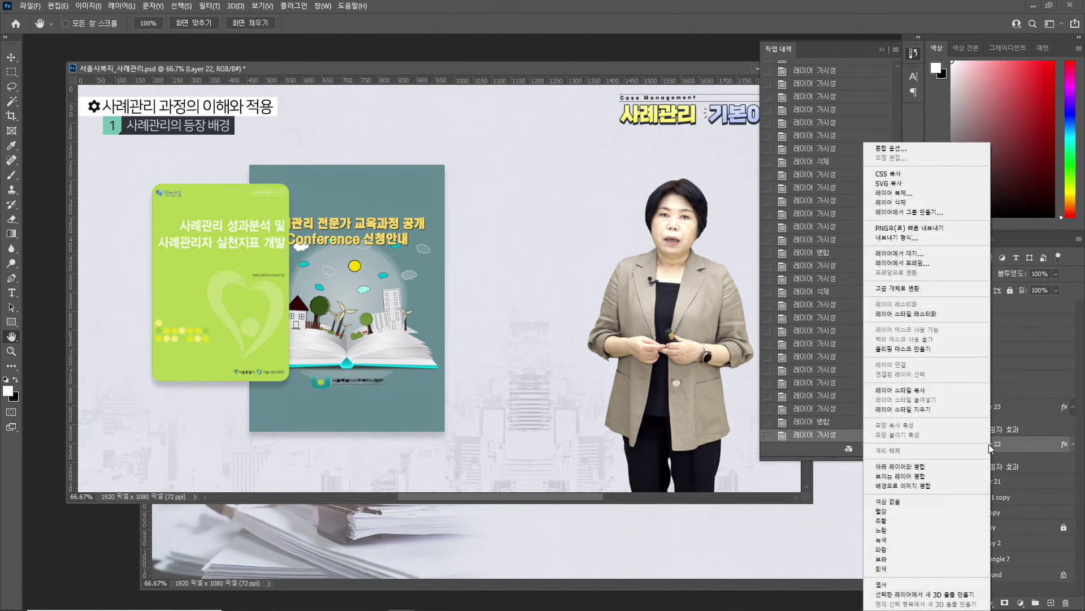
left_click(947, 315)
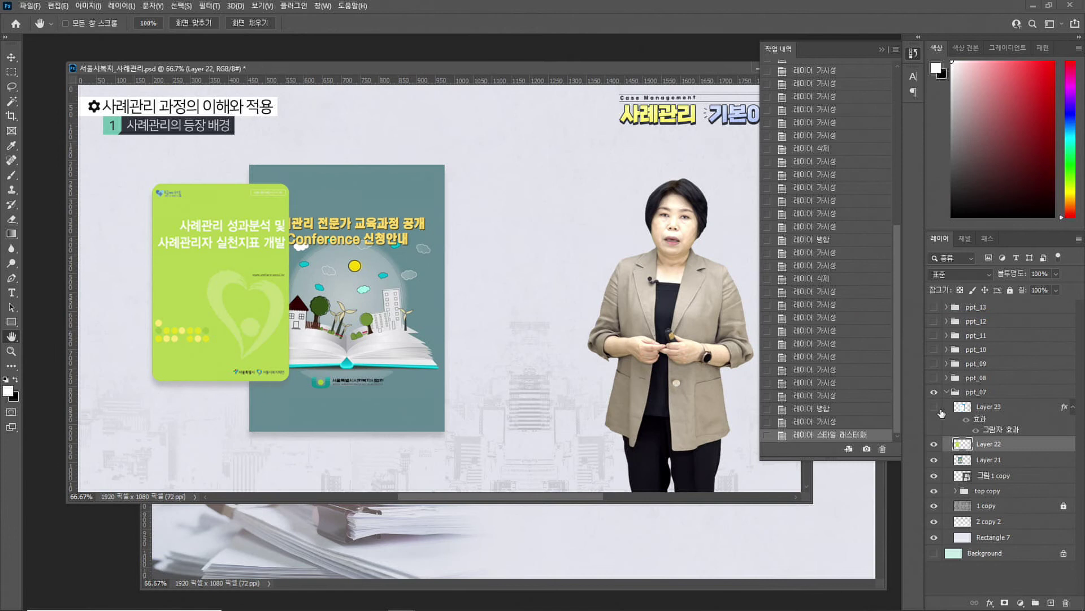
Show the card news cover on Layer 23, check its drop shadow and rasterize its layer style
left_click(935, 407)
left_click(988, 409)
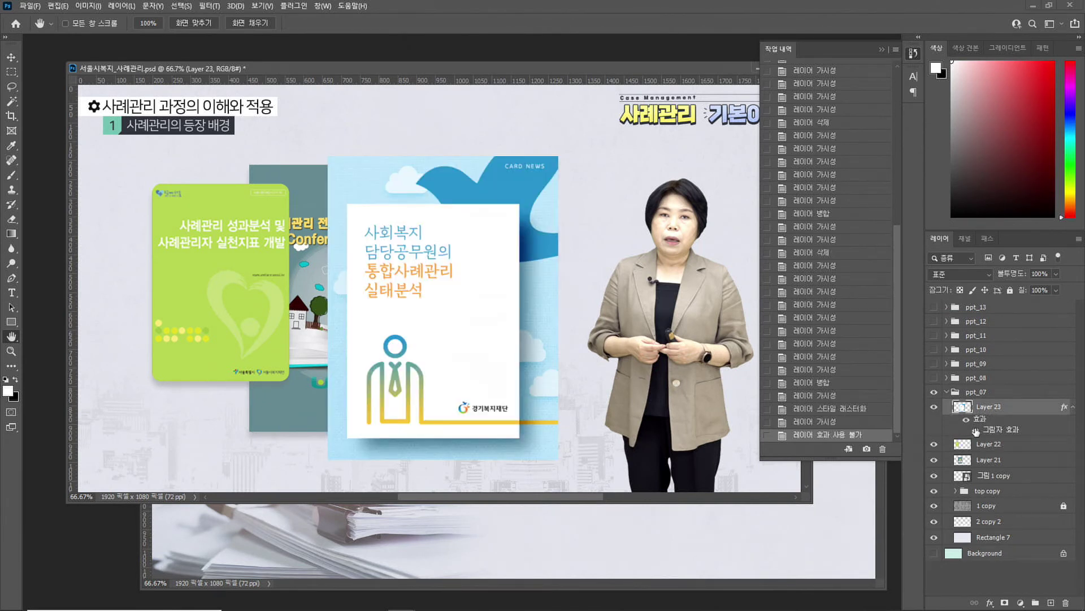
left_click(975, 429)
right_click(995, 413)
left_click(961, 314)
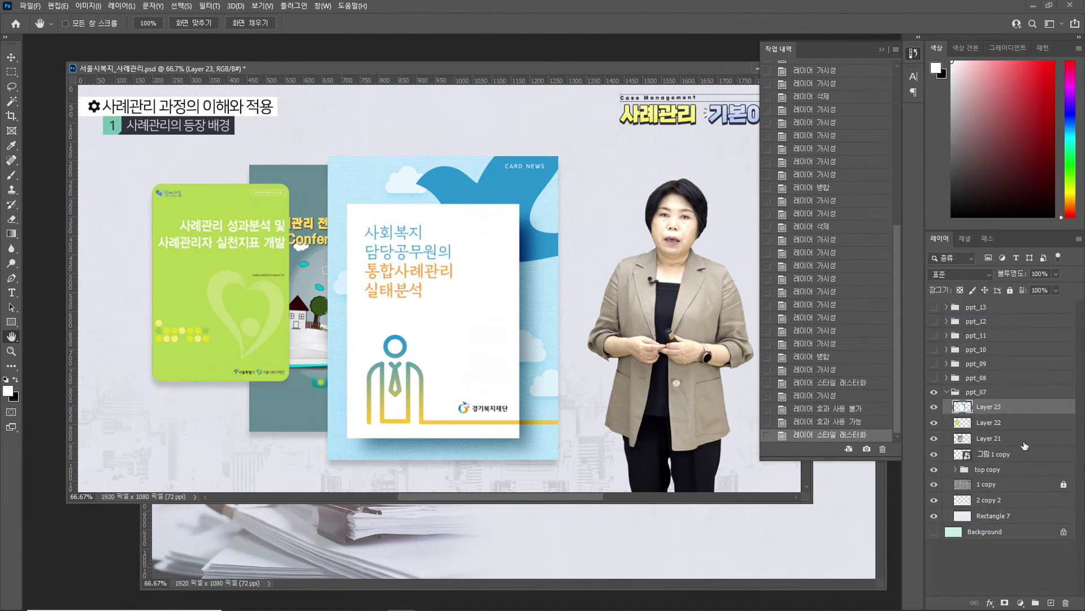
Identify the presenter layer 그림 1 copy in ppt_07 and delete it
left_click(935, 454)
left_click(935, 454)
left_click(982, 455)
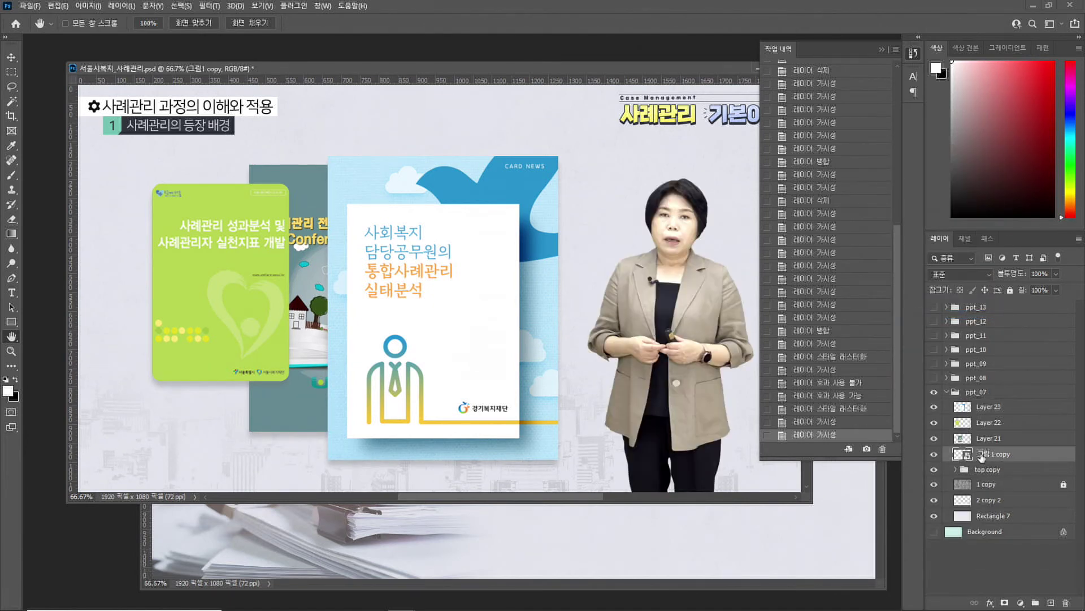
key("Delete")
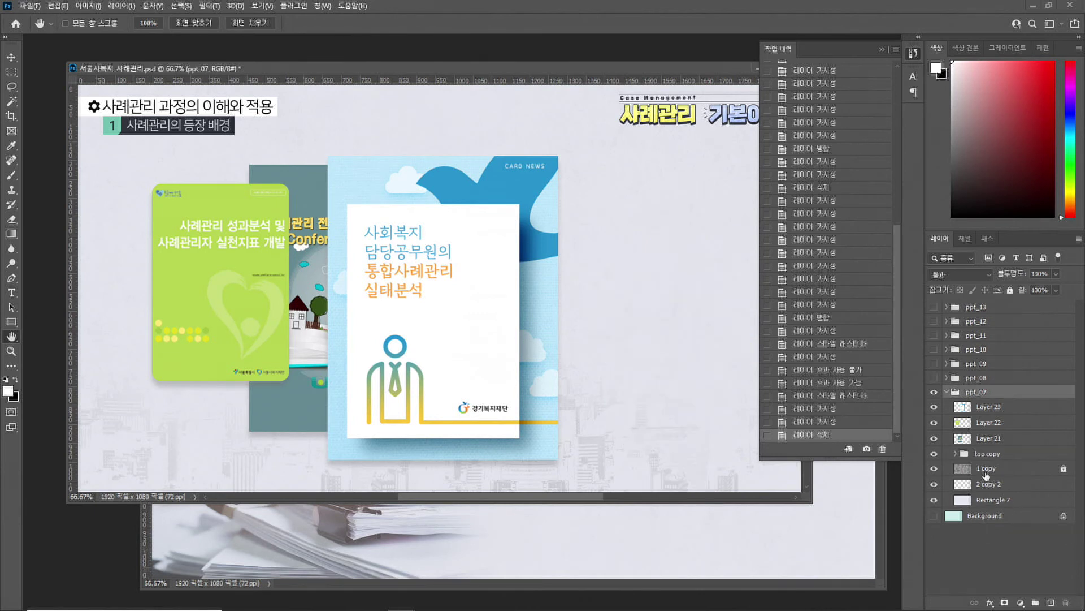
Hide the three cover layers and merge the 2 copy 2 layer with Rectangle 7
left_click_drag(935, 438, 934, 414)
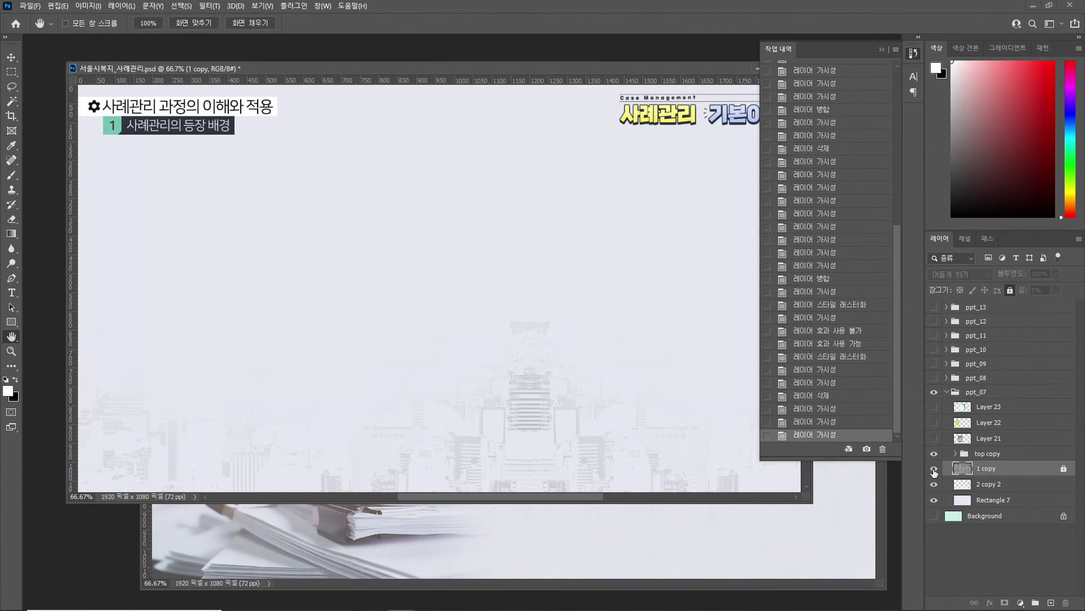
left_click(934, 484)
left_click(934, 484)
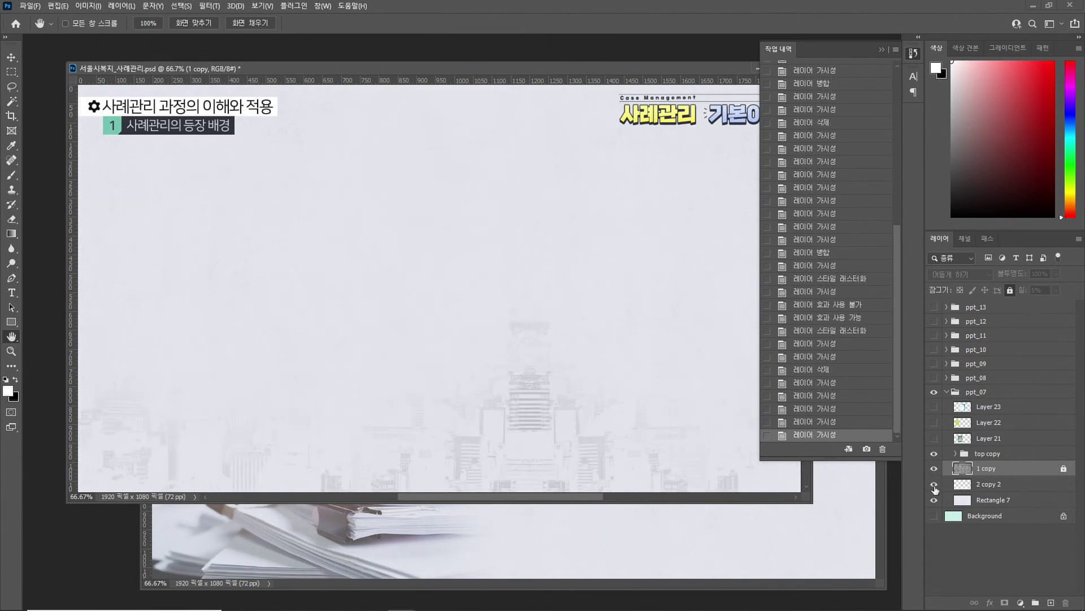
left_click(991, 489)
left_click(983, 502, "shift")
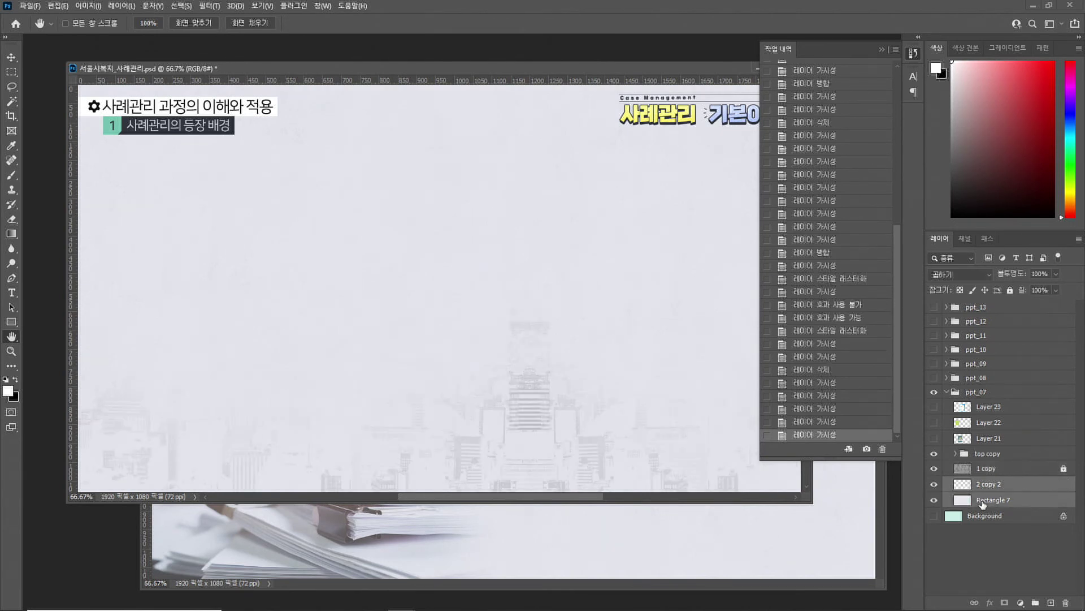
key("ctrl+e")
Unlock the 1 copy layer, merge it into the background layer below and check the merged background
left_click(934, 468)
left_click(934, 468)
key("shift+alt+k")
key("ctrl+e")
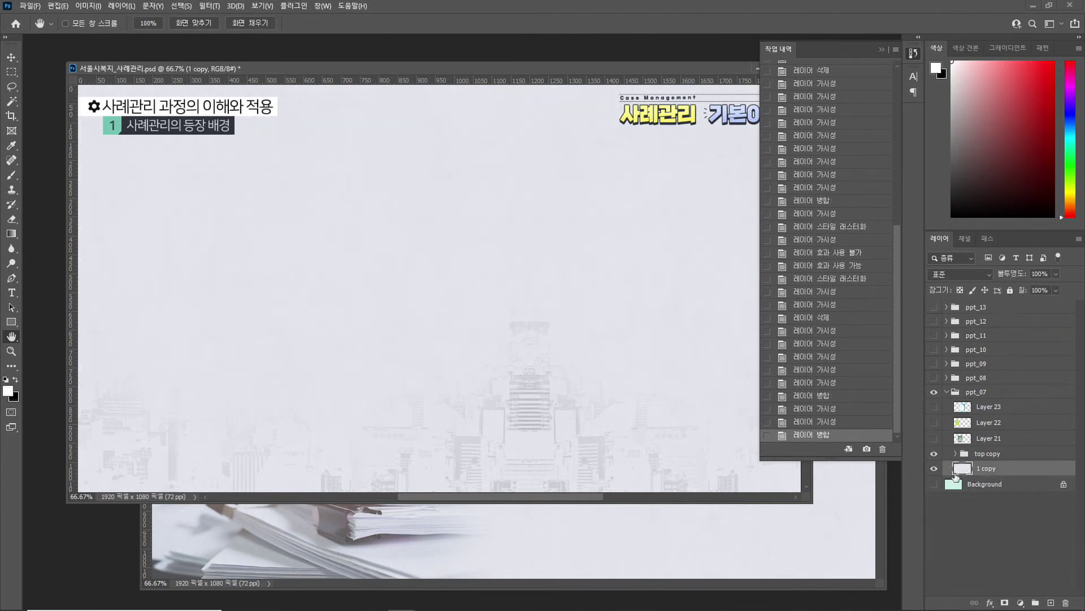
left_click(934, 468)
left_click(934, 468)
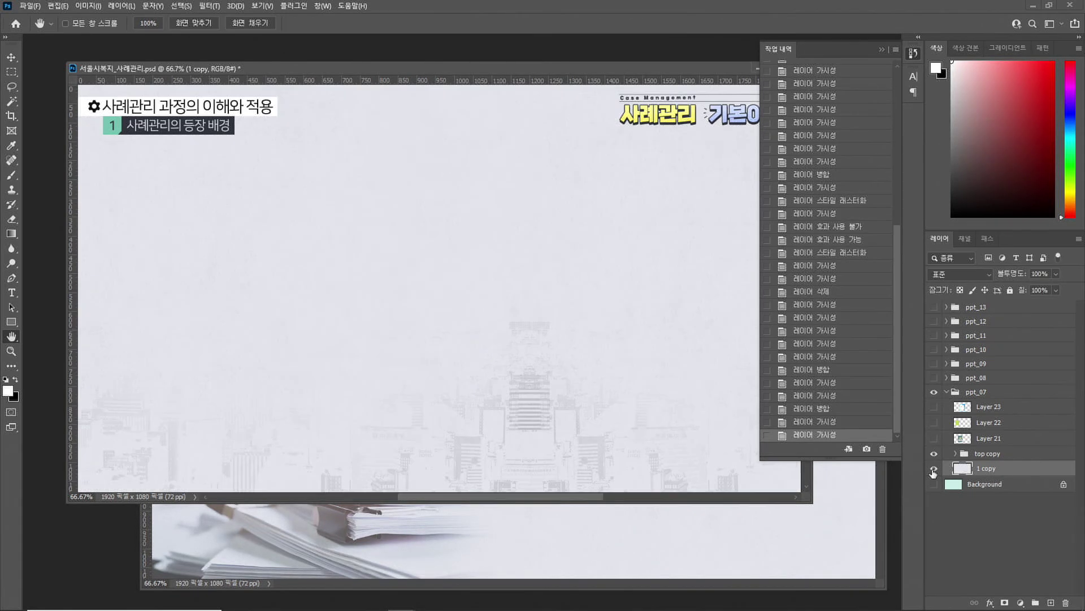
Move the 1 copy background above the top copy group and select it together with Layers 21 to 23
left_click(985, 458)
left_click_drag(1018, 468, 809, 545)
left_click(1004, 408, "shift")
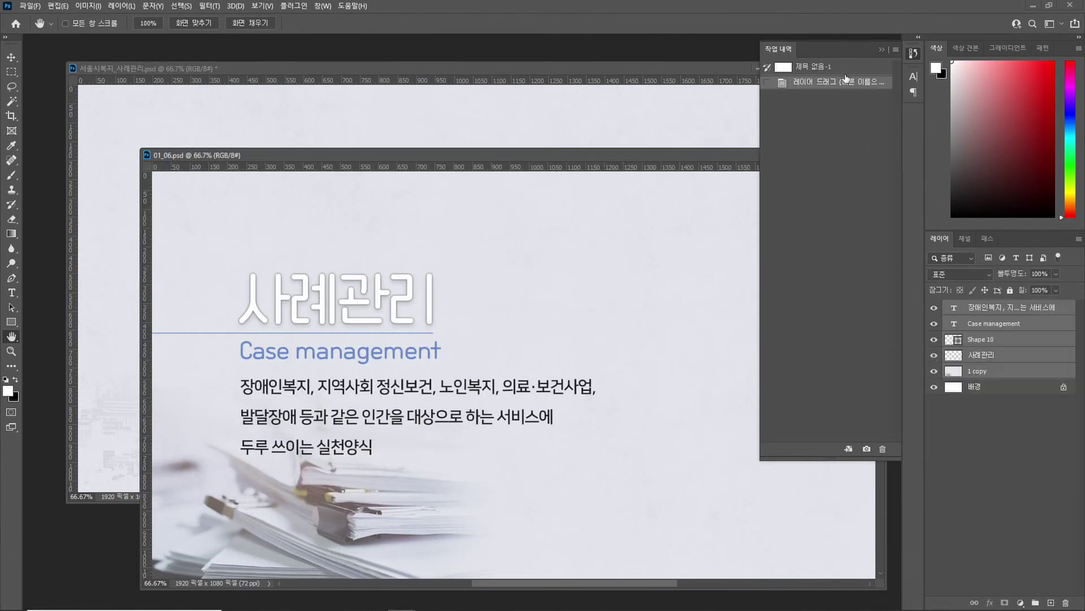
Revert 01_06.psd to its blank initial state and copy the visible Layers 21 to 23 and the 1 copy background into it
left_click(844, 67)
left_click(710, 129)
left_click_drag(934, 436, 934, 407)
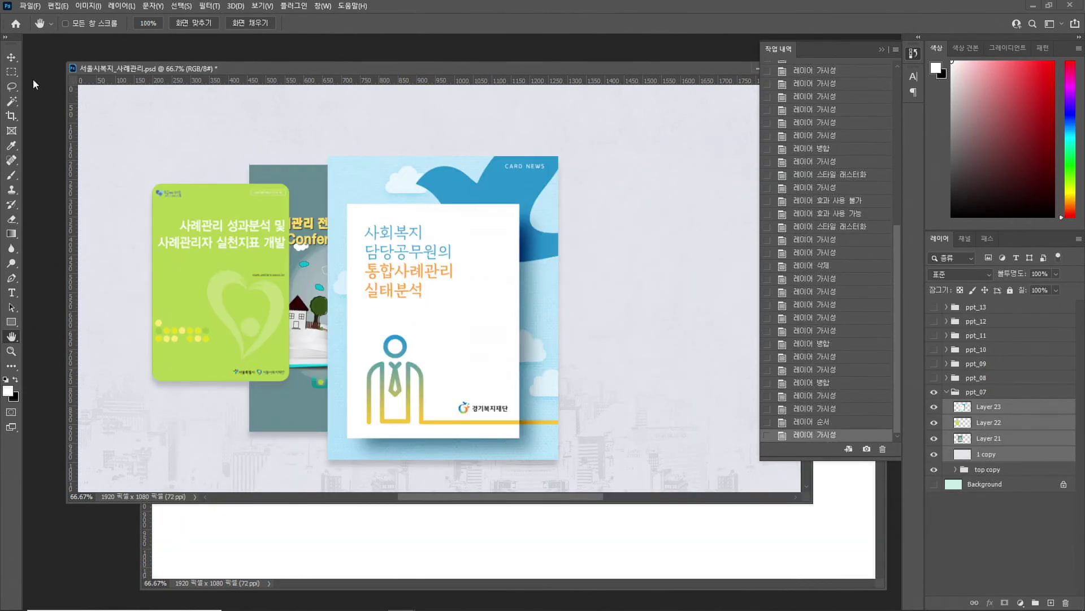
left_click(11, 57)
left_click_drag(412, 430, 498, 512)
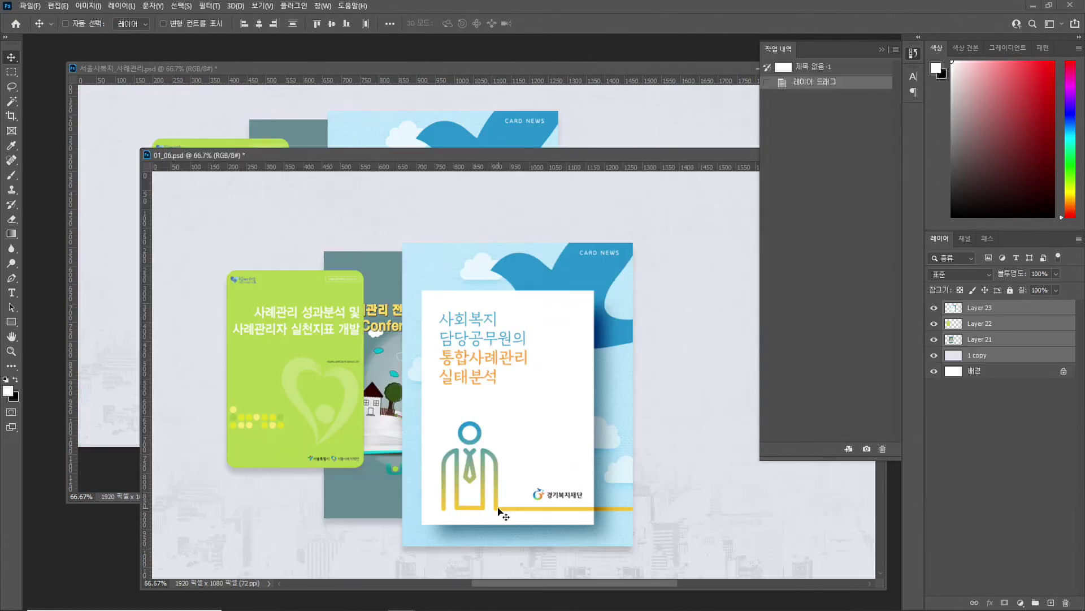
left_click(644, 113)
left_click(727, 526)
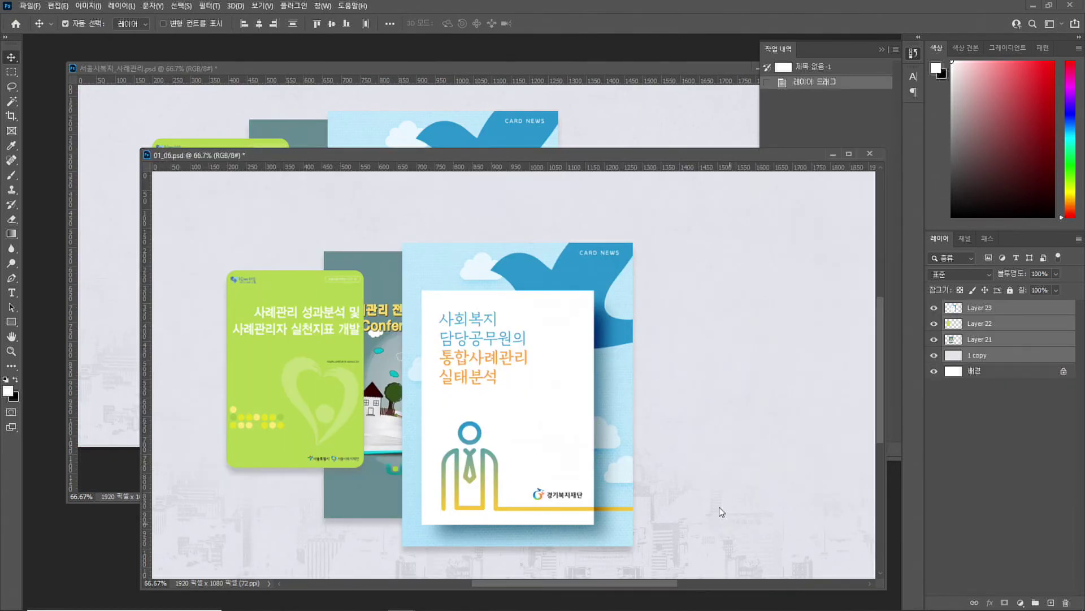
Save the document under the new name 01_07 as a Photoshop file in the 01 folder
key("ctrl+shift+s")
left_click(291, 500)
key("shift+Left")
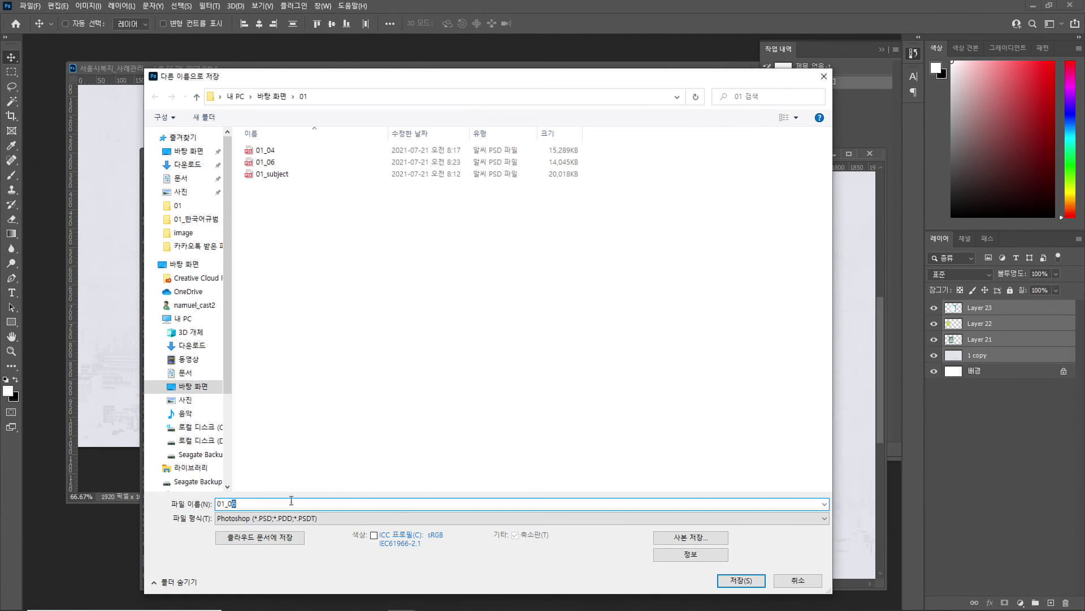
type("7")
key("Return")
key("Return")
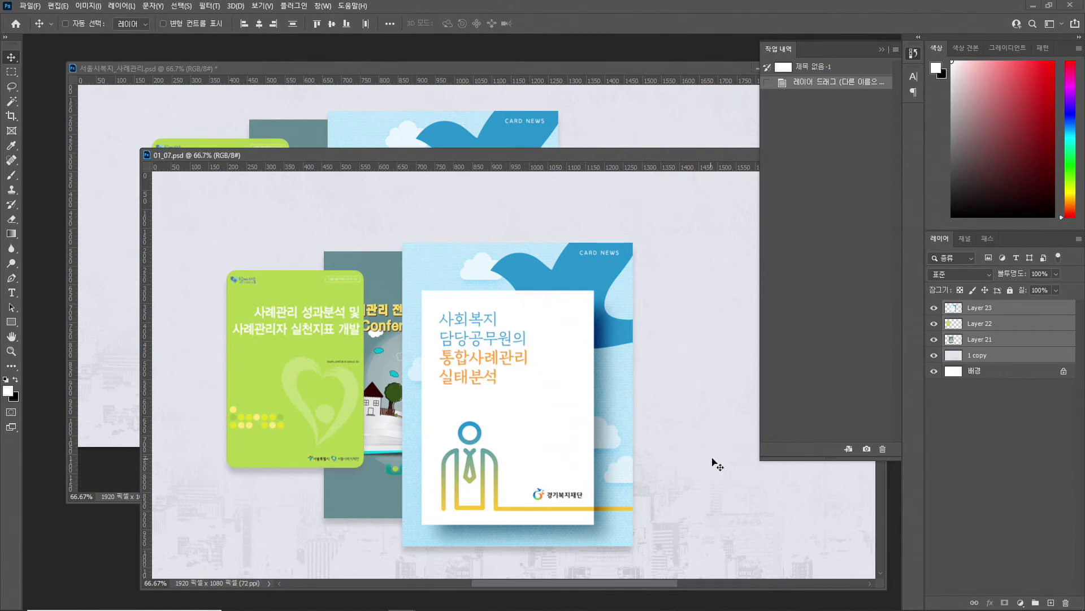
Check the 1 copy background and the three cover layers in 01_07.psd by toggling their visibility
left_click(934, 356)
left_click(935, 355)
left_click(934, 356)
left_click(935, 356)
left_click(935, 356)
left_click(934, 355)
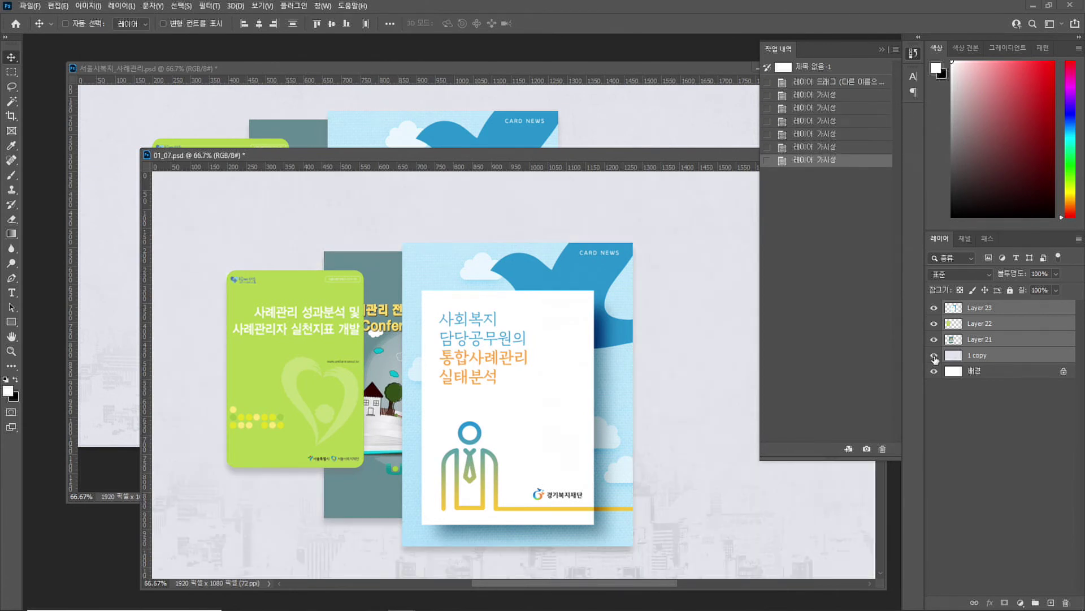
left_click(934, 339)
left_click(934, 323)
left_click(935, 308)
left_click(934, 307)
left_click(935, 324)
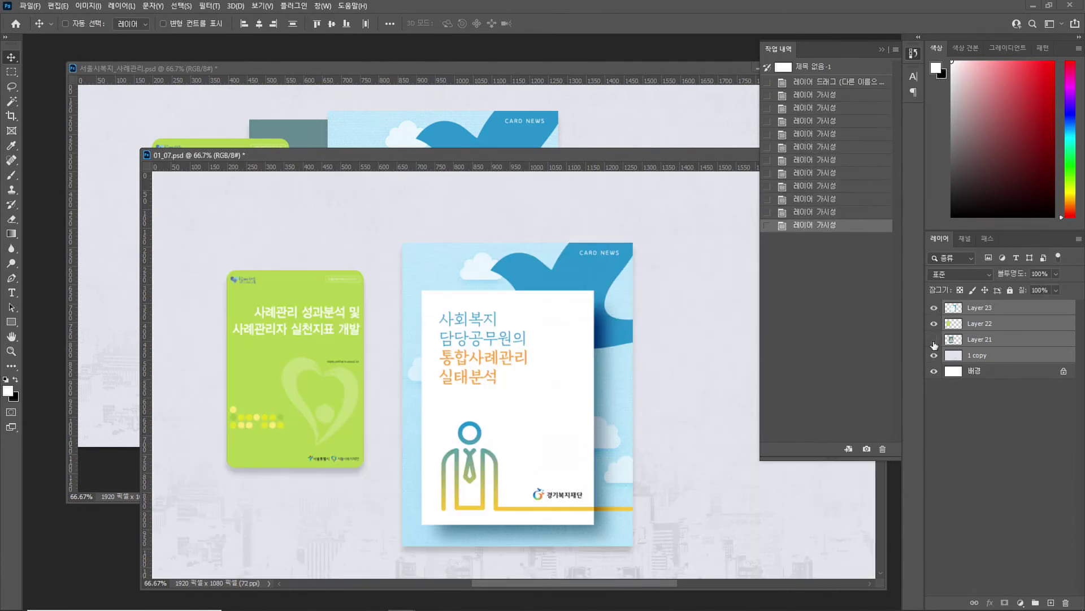
left_click(935, 339)
Return to 서울시복지_사례관리.psd, delete the ppt_07 group and show the ppt_08 group
left_click_drag(600, 157, 579, 164)
left_click(579, 148)
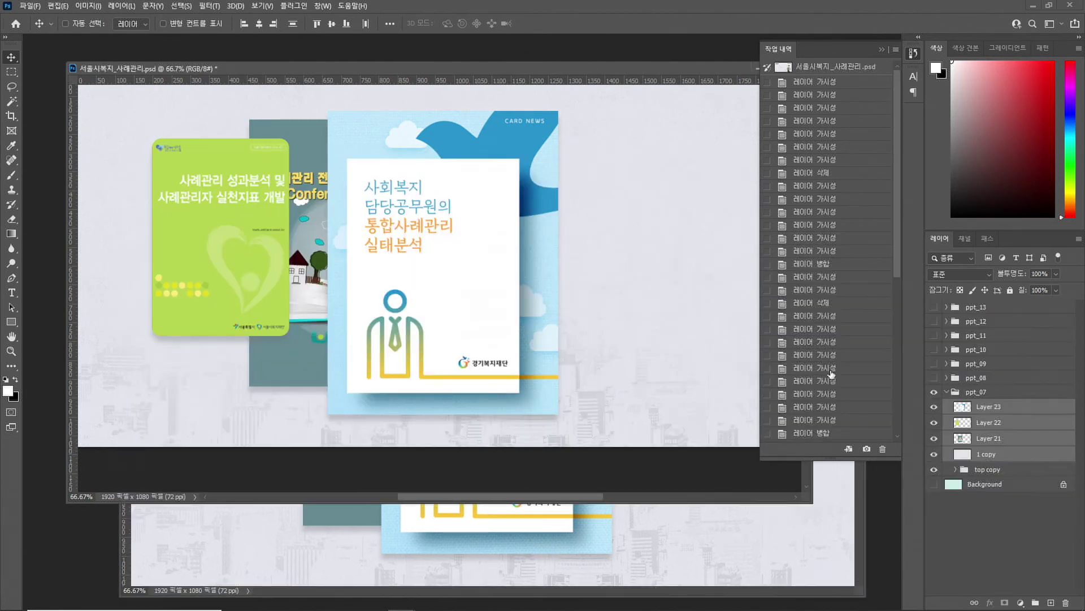
left_click(972, 392)
key("Delete")
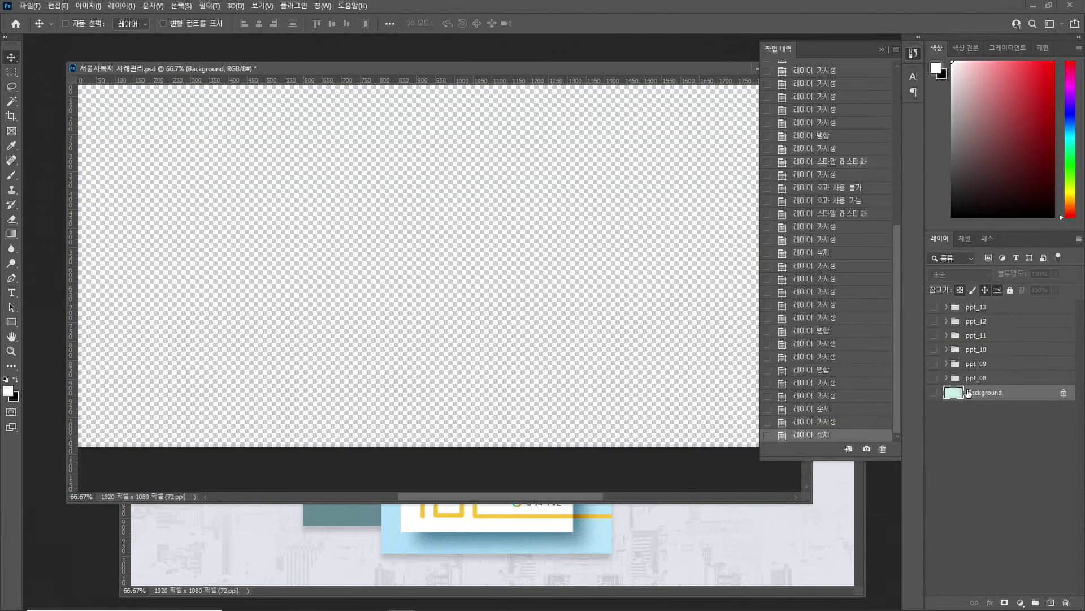
left_click(934, 377)
left_click(995, 384)
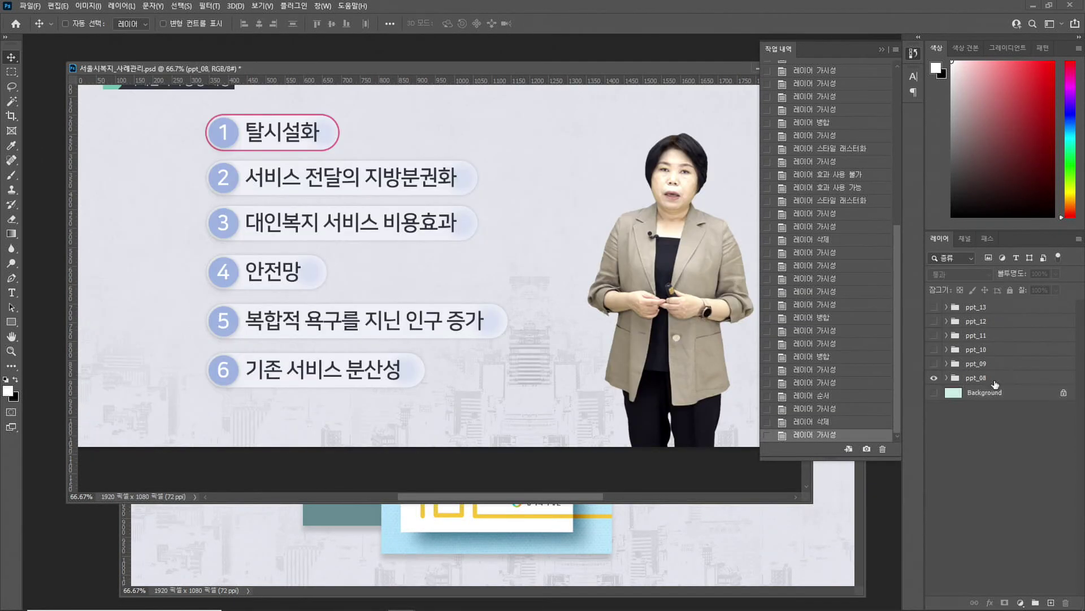
scroll(522, 421, "up", 2)
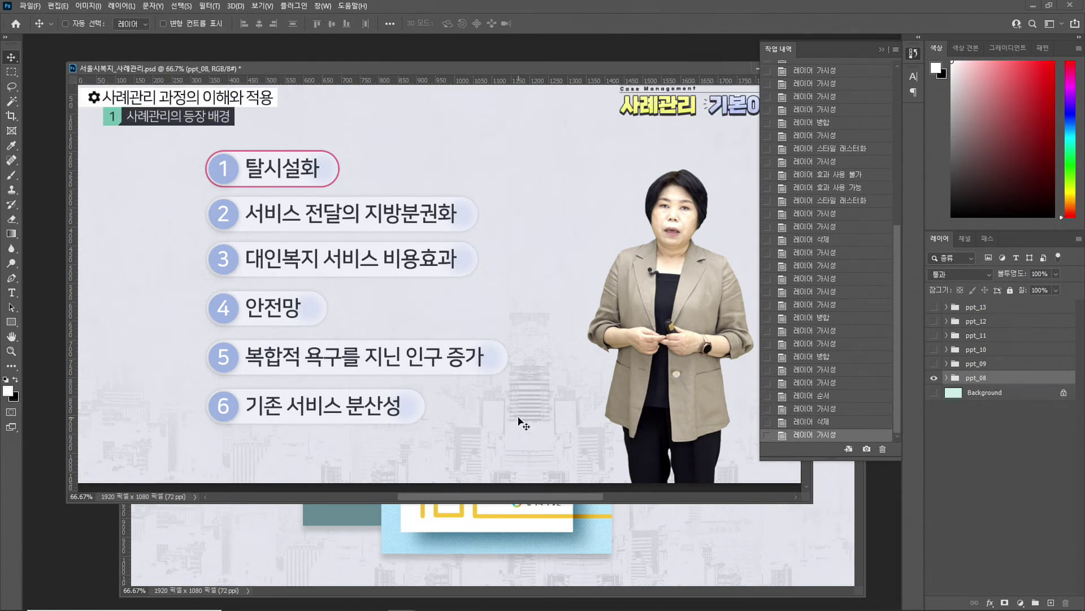
left_click(649, 545)
left_click_drag(930, 341, 934, 308)
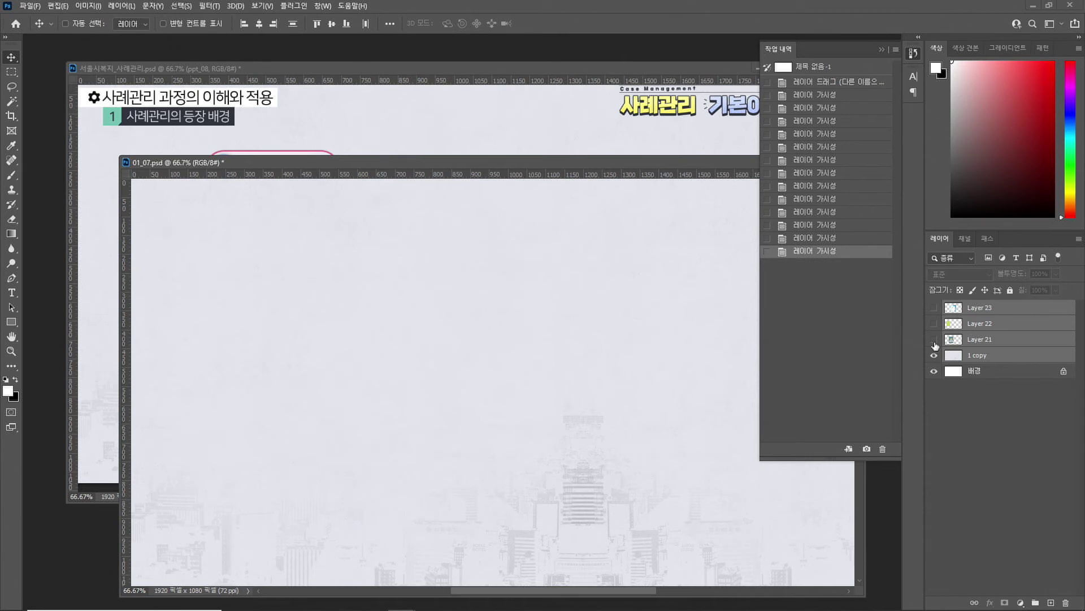
key("ctrl+z")
In 서울시복지_사례관리.psd, preview the ppt_09 to ppt_13 groups, hide them again and leave only the ppt_08 group visible
left_click(560, 143)
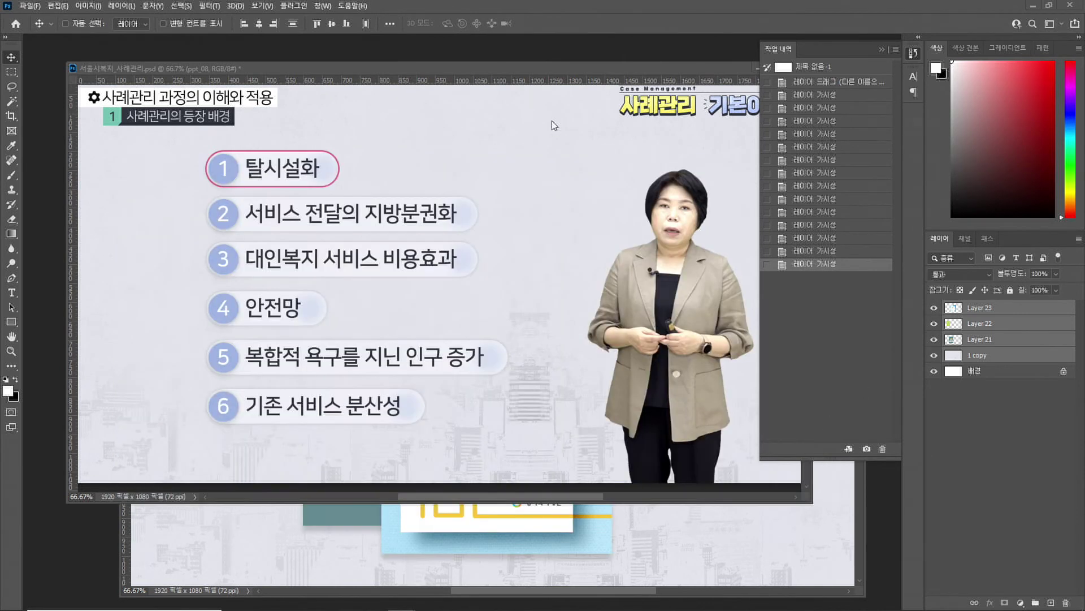
scroll(588, 298, "up", 1)
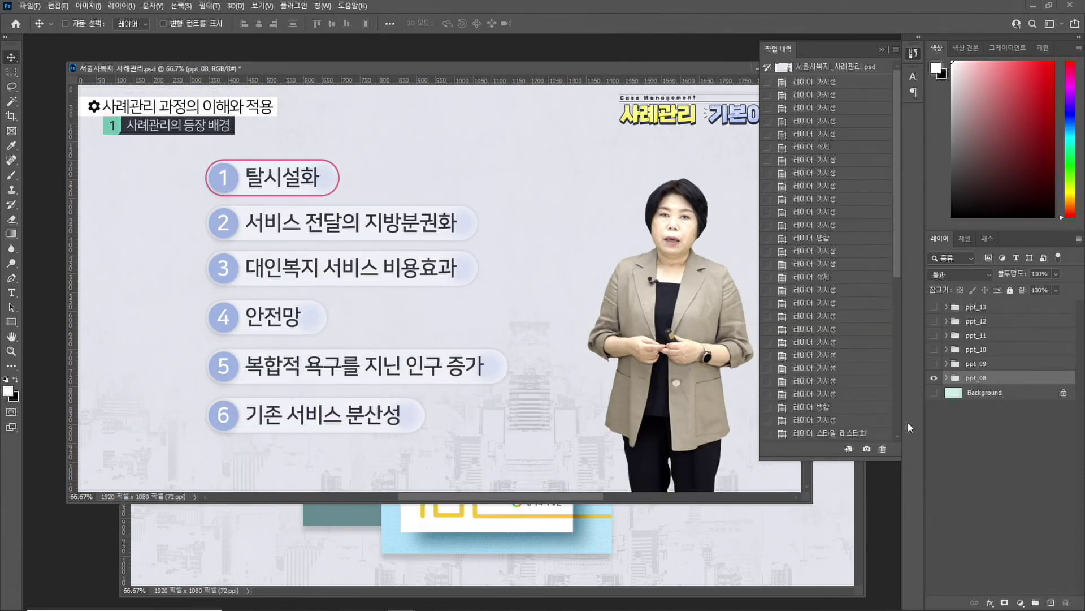
left_click(933, 365)
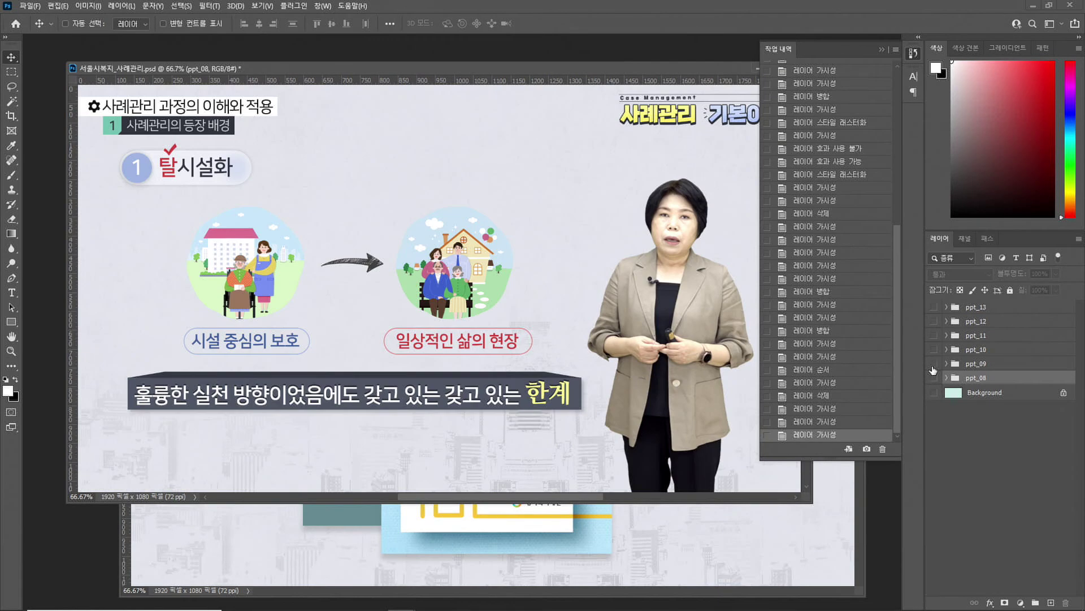
left_click(934, 364)
left_click(933, 349)
left_click(934, 335)
left_click(933, 321)
left_click(933, 307)
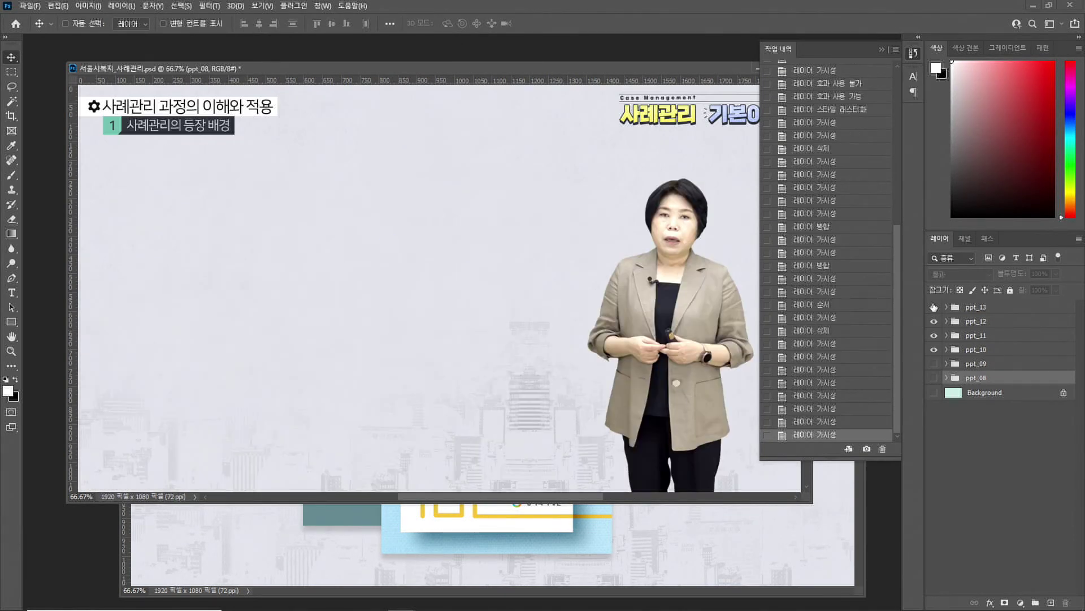
left_click_drag(933, 310, 933, 356)
left_click(933, 365)
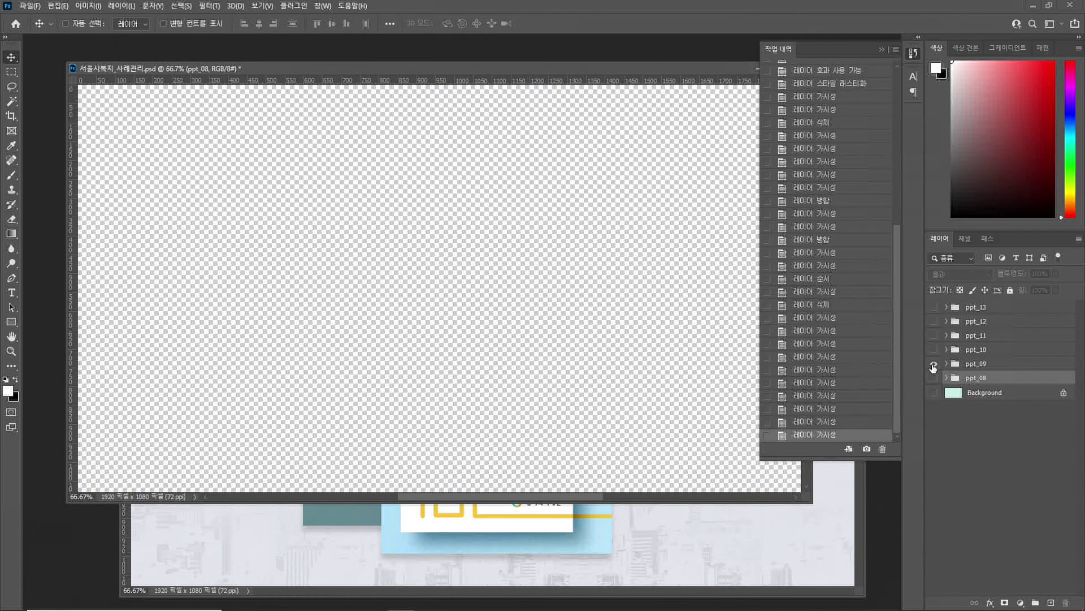
left_click(933, 369)
left_click(934, 378)
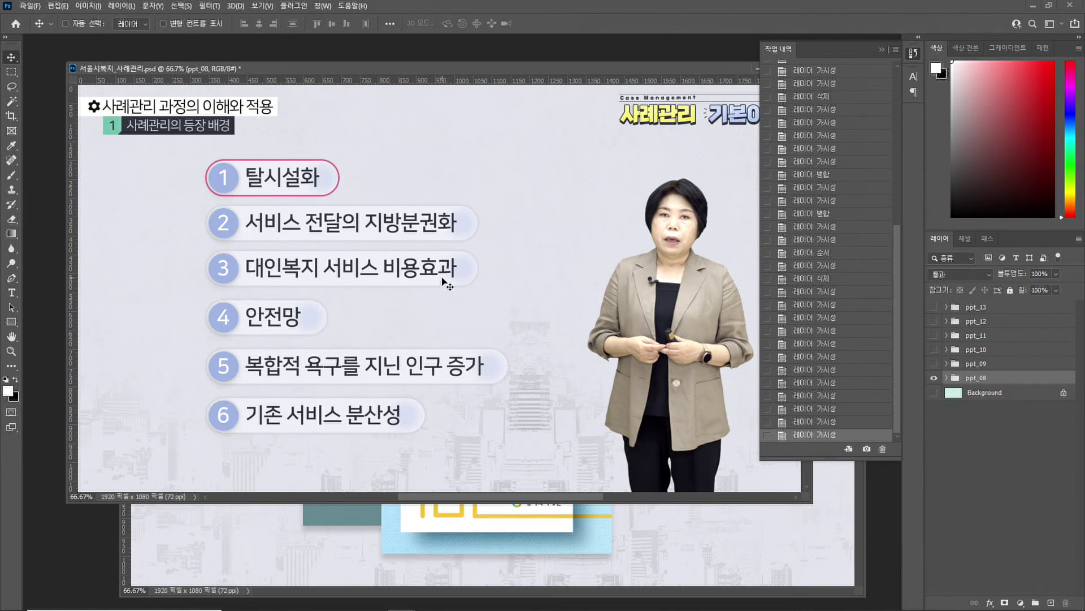
Expand the ppt_08 group and revert 01_07.psd to its blank initial state
left_click(947, 378)
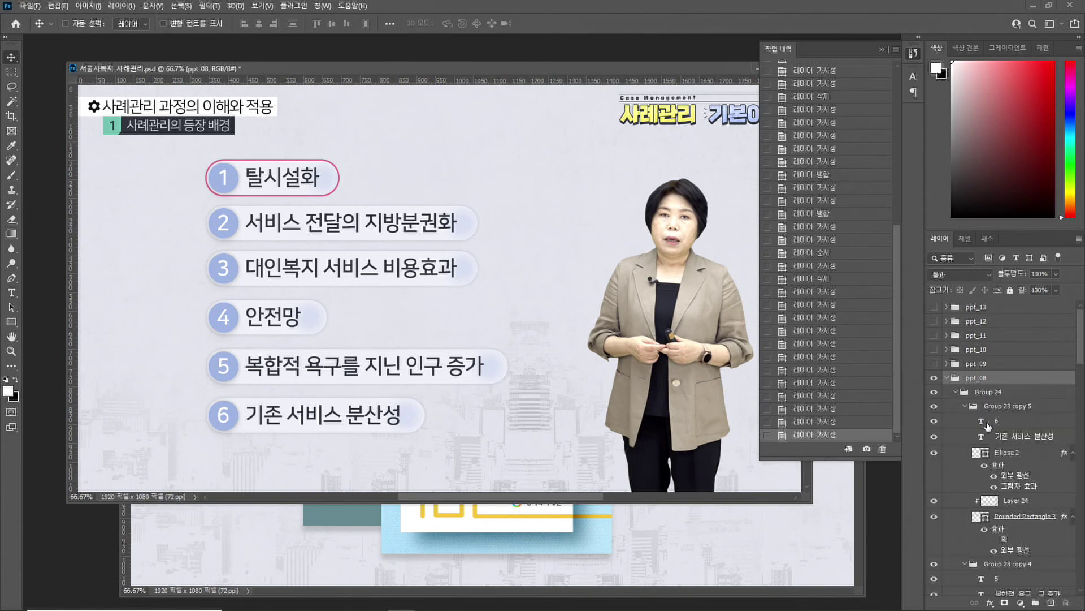
left_click(794, 529)
left_click(829, 68)
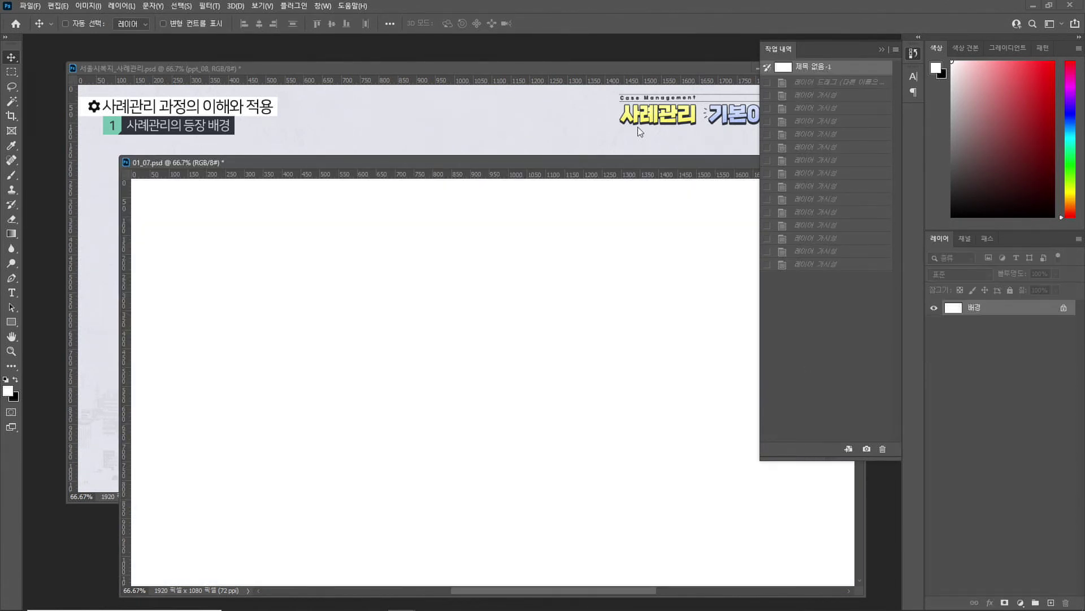
Return to 서울시복지_사례관리.psd and nudge the Group 24 list vertically so it sits slightly lower on the slide
left_click(638, 126)
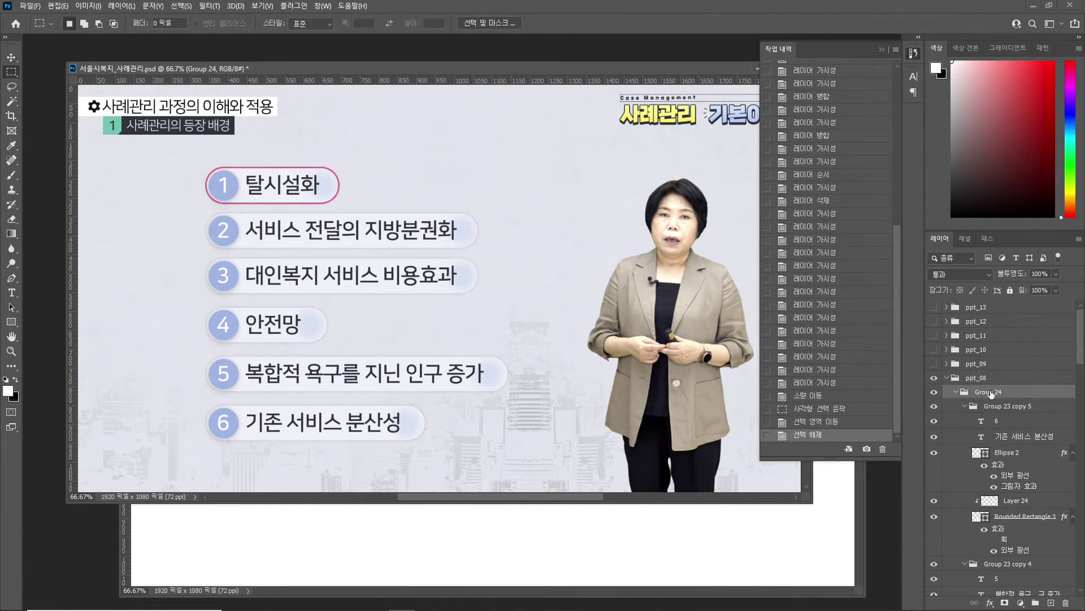
key("ctrl+shift+Up")
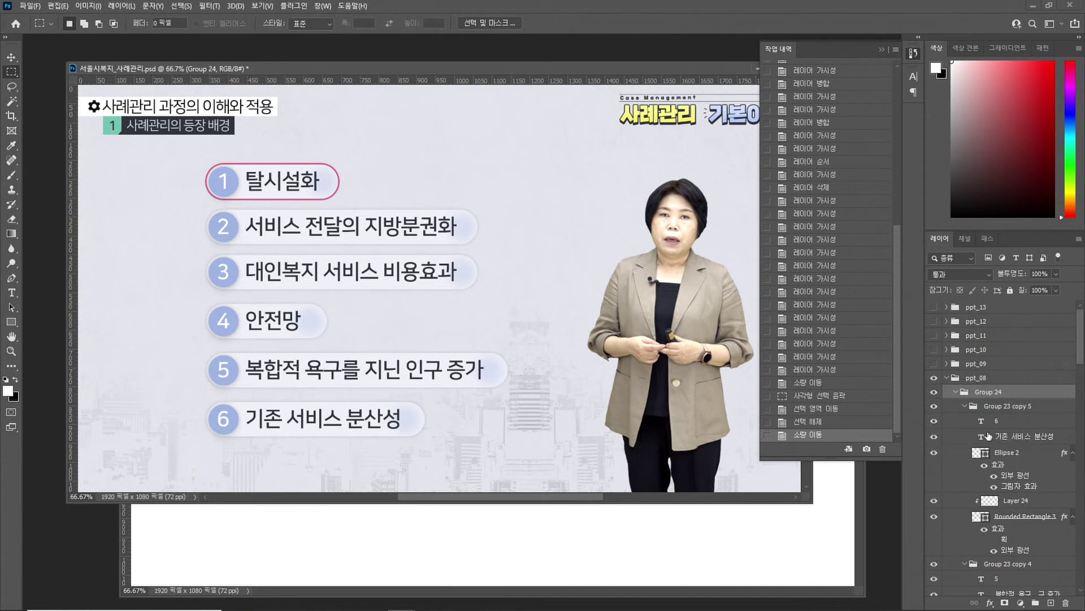
Check Group 23 copy 5, copy 4 and copy 3 by toggling their visibility, and collapse each of these groups
left_click(934, 406)
left_click(934, 407)
left_click(934, 407)
left_click(934, 406)
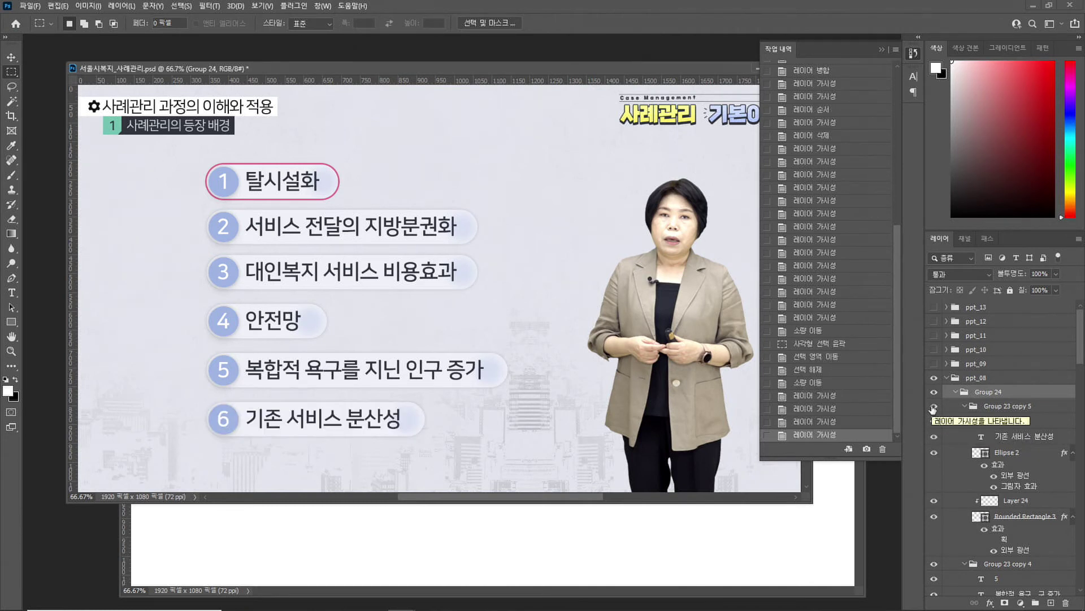
left_click(970, 407)
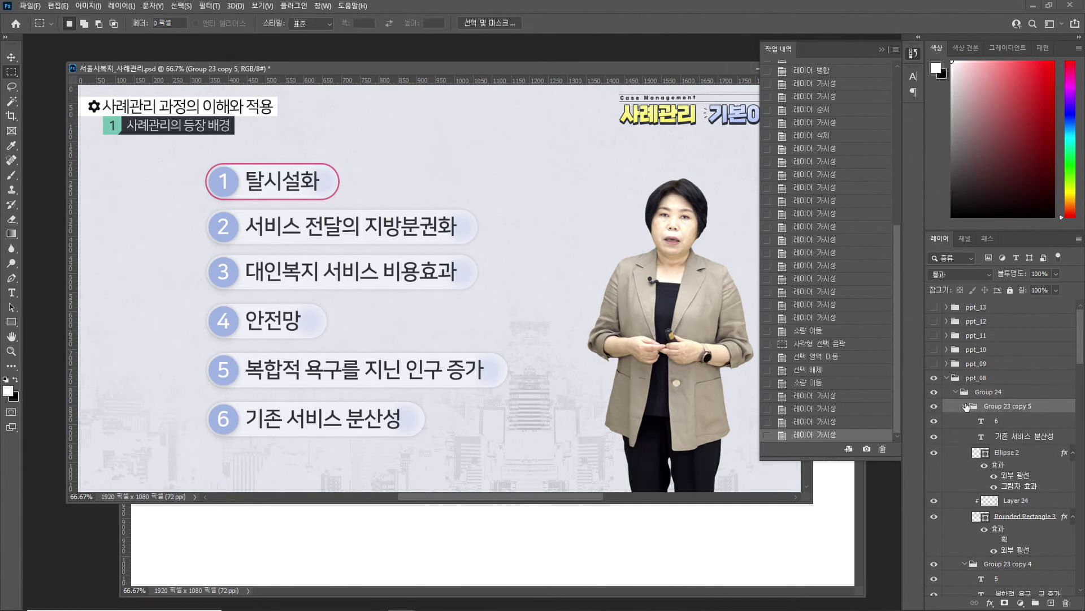
left_click(965, 406)
left_click(934, 420)
left_click(934, 420)
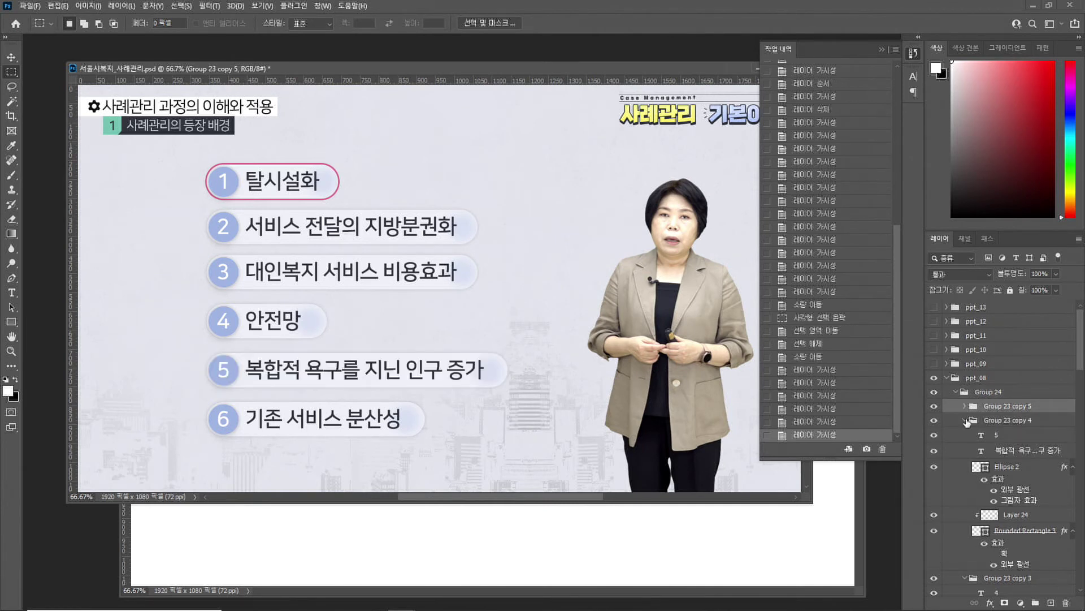
left_click(965, 420)
left_click(934, 434)
left_click(934, 434)
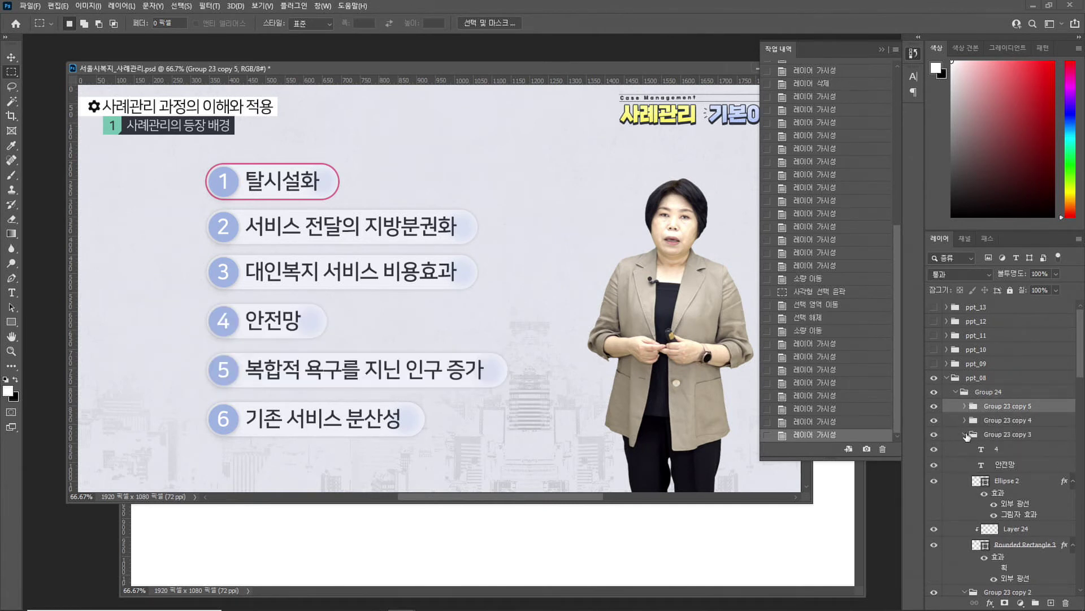
left_click(965, 434)
Check Group 23 copy 2, Group 23 copy and Group 23 by toggling their visibility, and collapse them
left_click(934, 448)
left_click(934, 448)
left_click(965, 448)
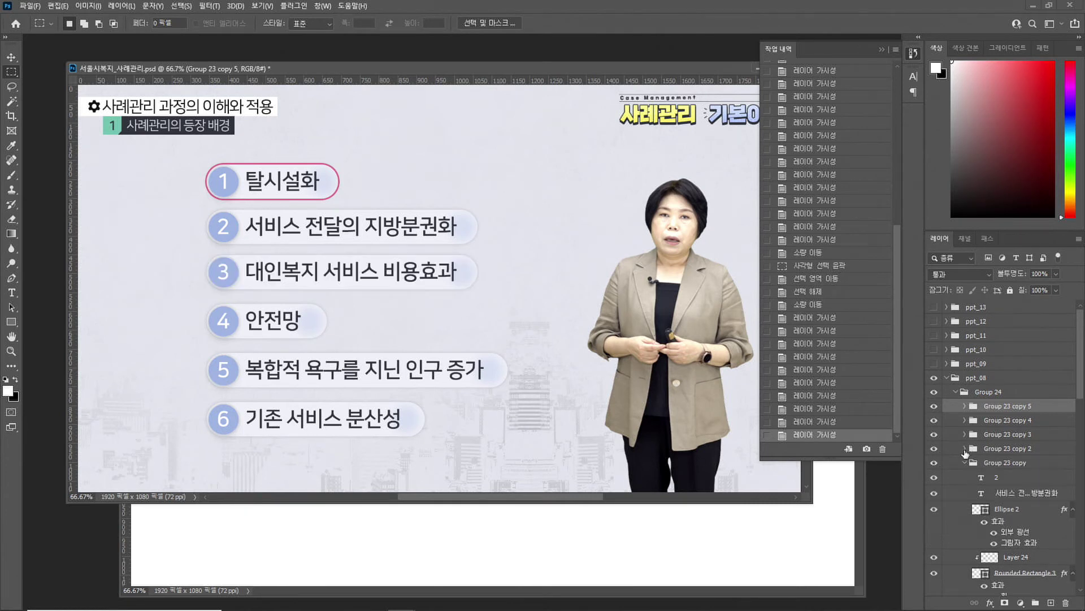
left_click(934, 462)
left_click(933, 462)
left_click(965, 462)
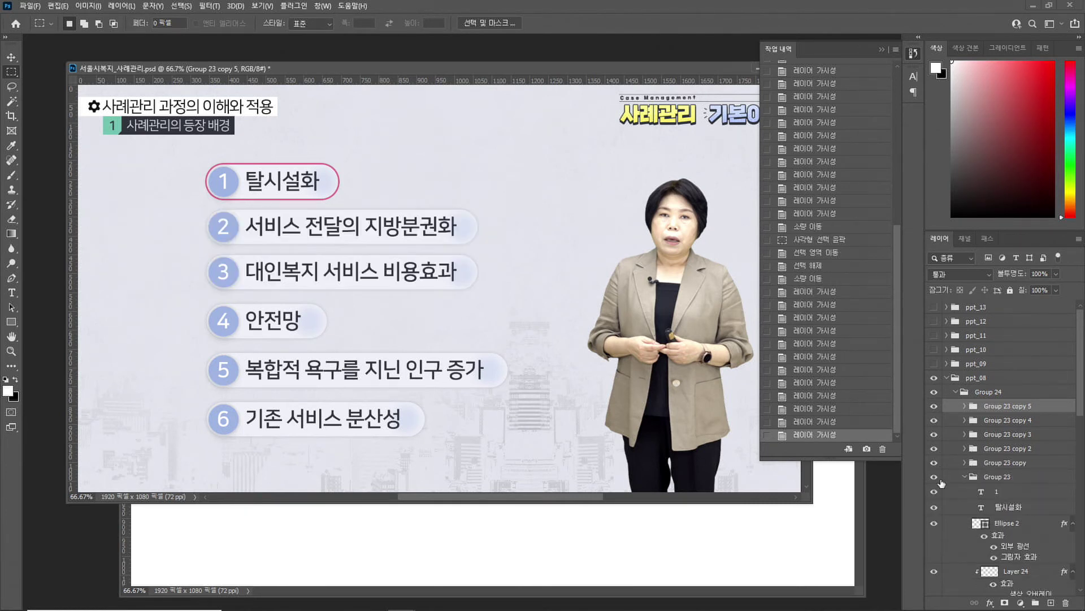
left_click(934, 477)
left_click(934, 477)
left_click(965, 477)
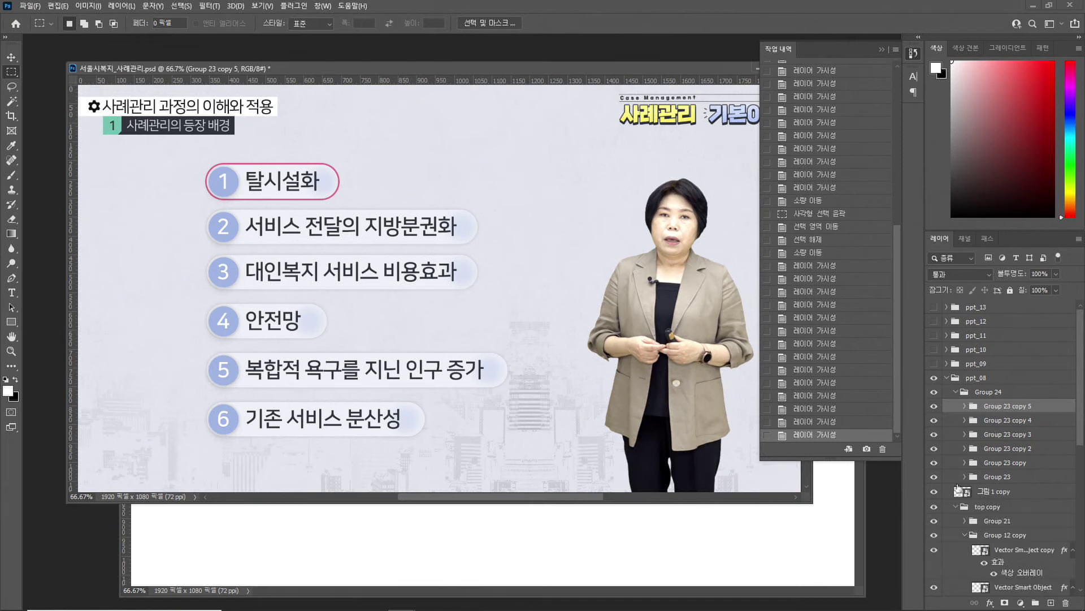
left_click(934, 477)
left_click(934, 477)
Expand Group 23 and check its Ellipse 2 and Rounded Rectangle 3 layers by toggling their visibility
left_click(976, 480)
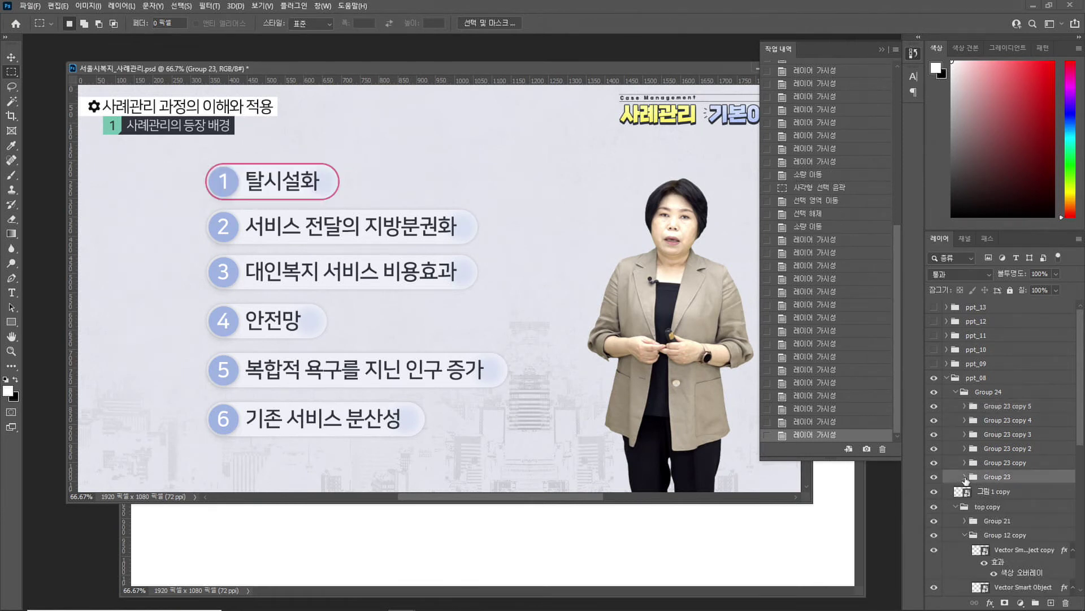
left_click(965, 476)
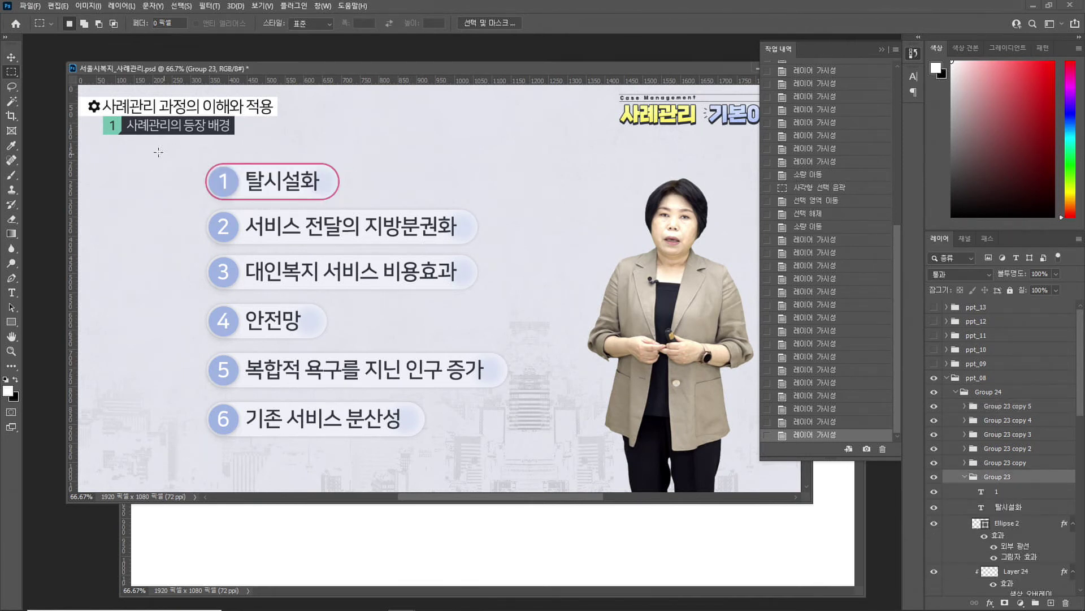
scroll(1013, 506, "down", 2)
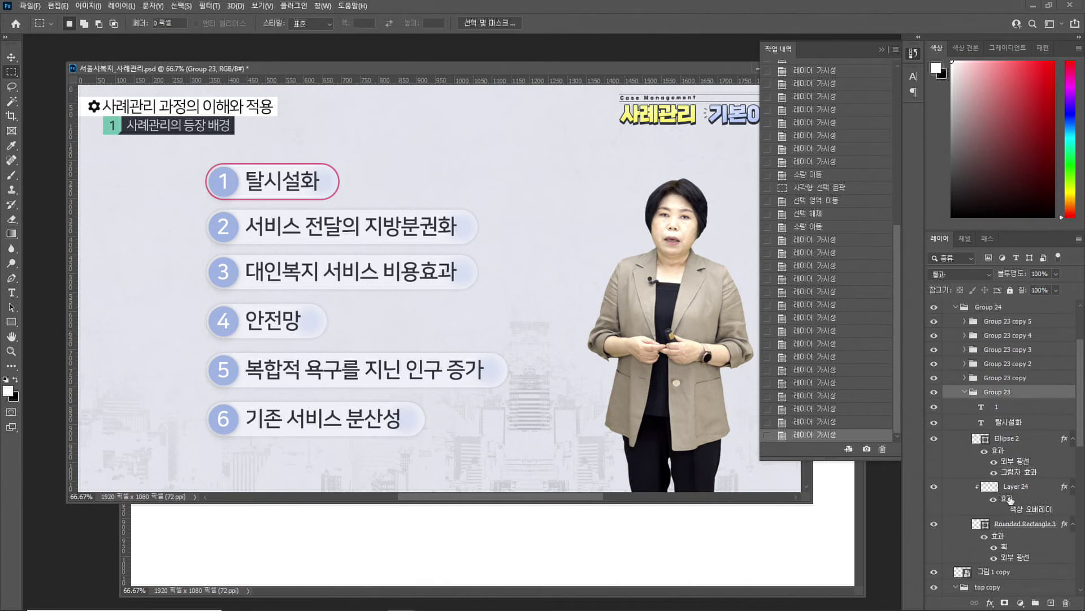
left_click(934, 440)
left_click(934, 440)
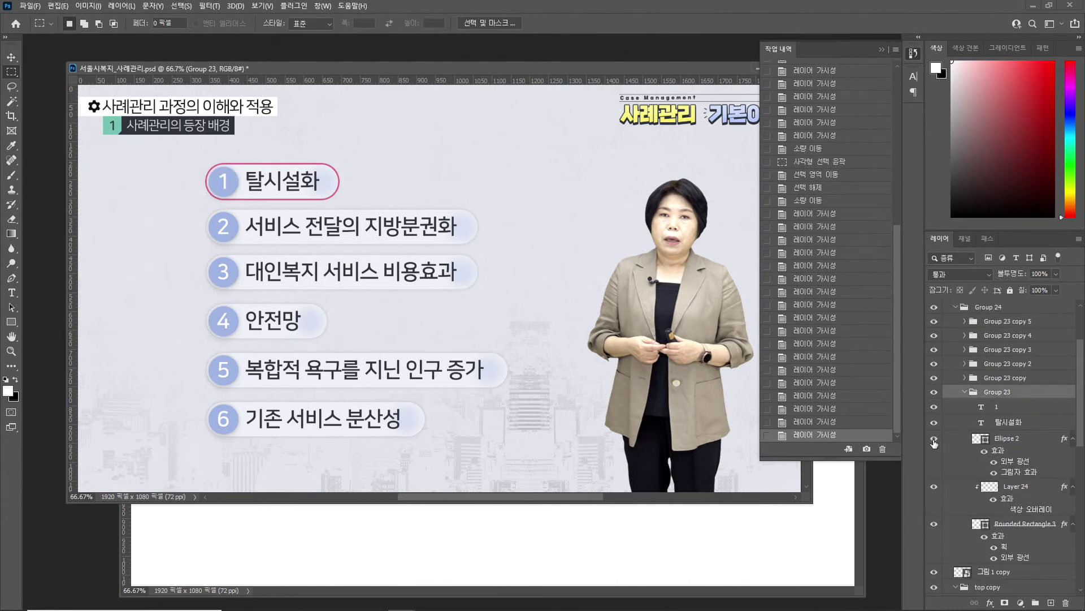
left_click(934, 526)
left_click(934, 525)
left_click(934, 526)
left_click(933, 526)
left_click(1012, 529)
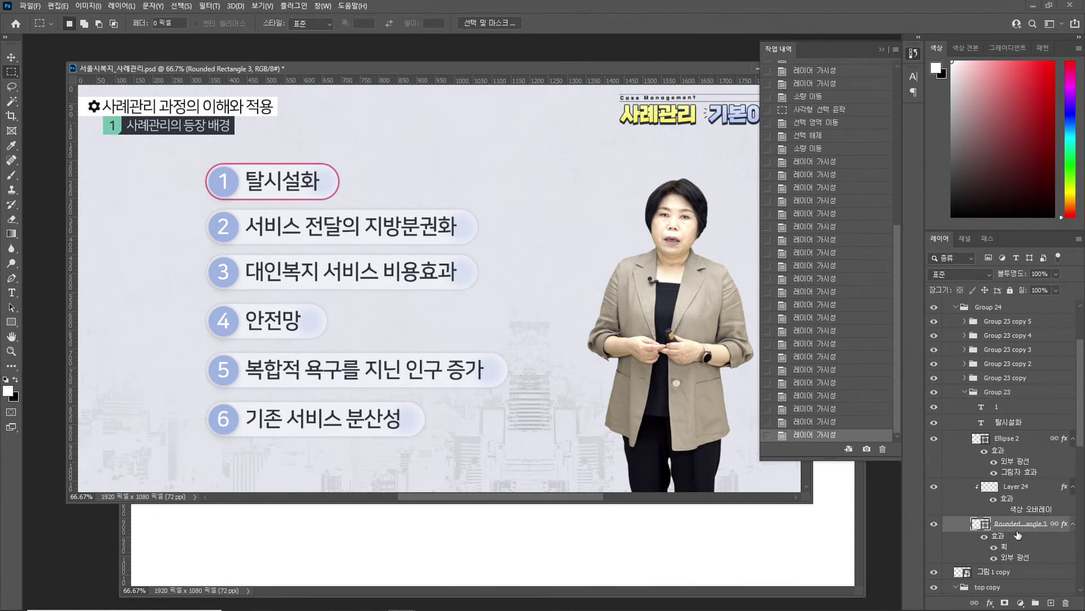
Expand Group 23 copy and check its Rounded Rectangle 3 layer by toggling its visibility
left_click(965, 378)
left_click(933, 488)
left_click(933, 488)
left_click(934, 489)
left_click(934, 488)
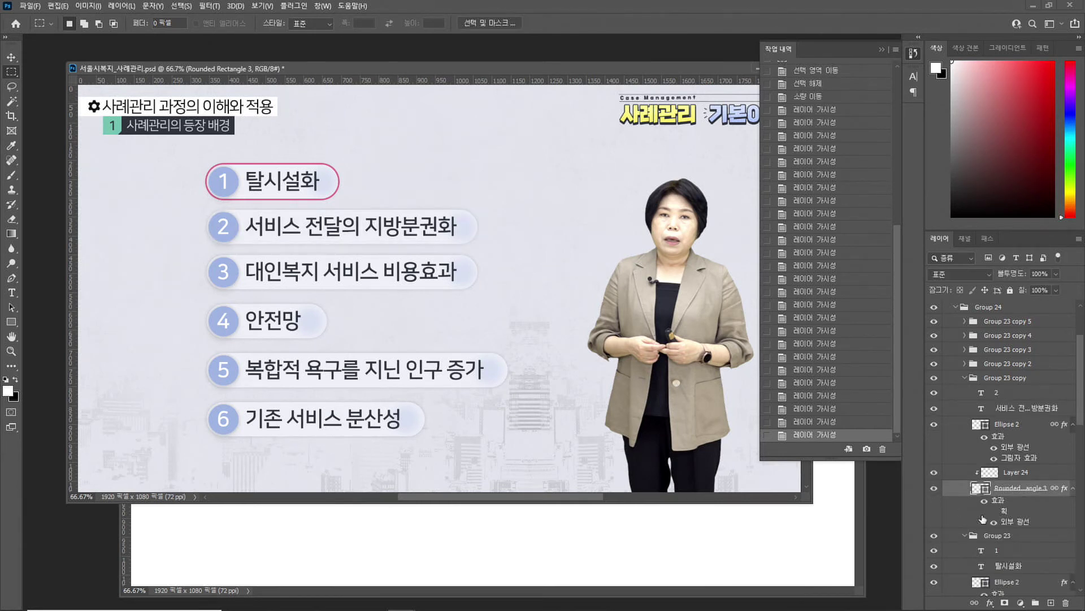
Turn off the stroke effect on the Rounded Rectangle 3 layer in Group 23, comparing the item with and without it
scroll(1016, 521, "down", 5)
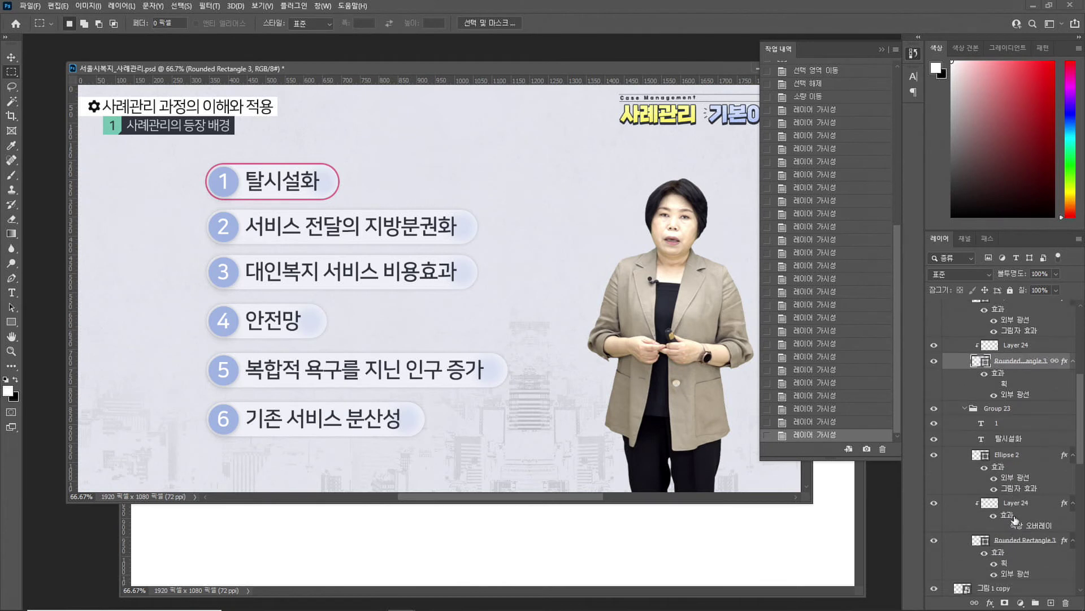
scroll(1005, 540, "down", 1)
left_click(1004, 534)
left_click(993, 534)
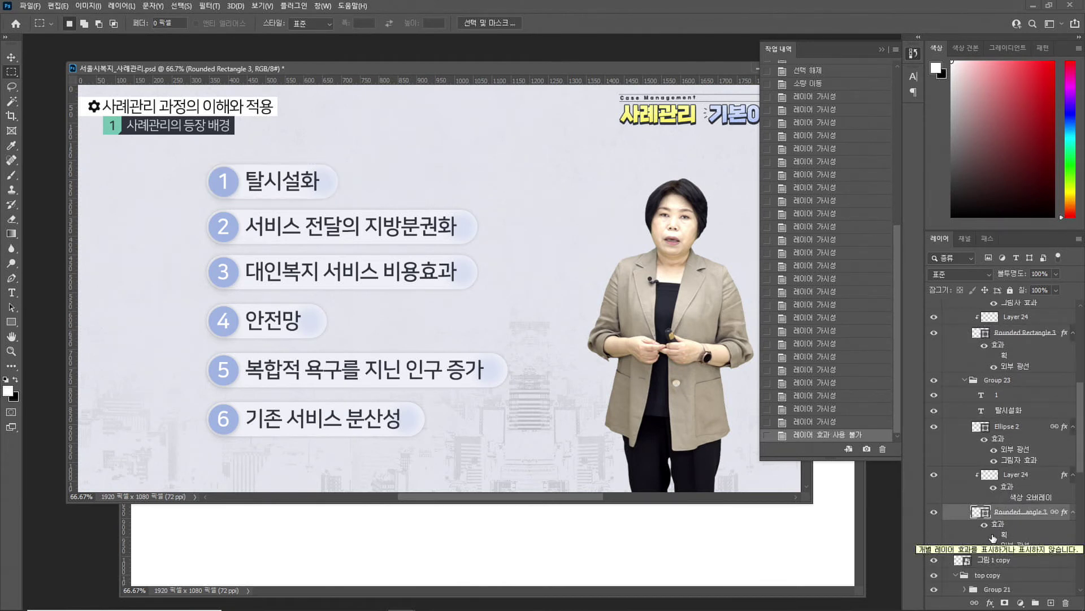
left_click(993, 534)
left_click(993, 534)
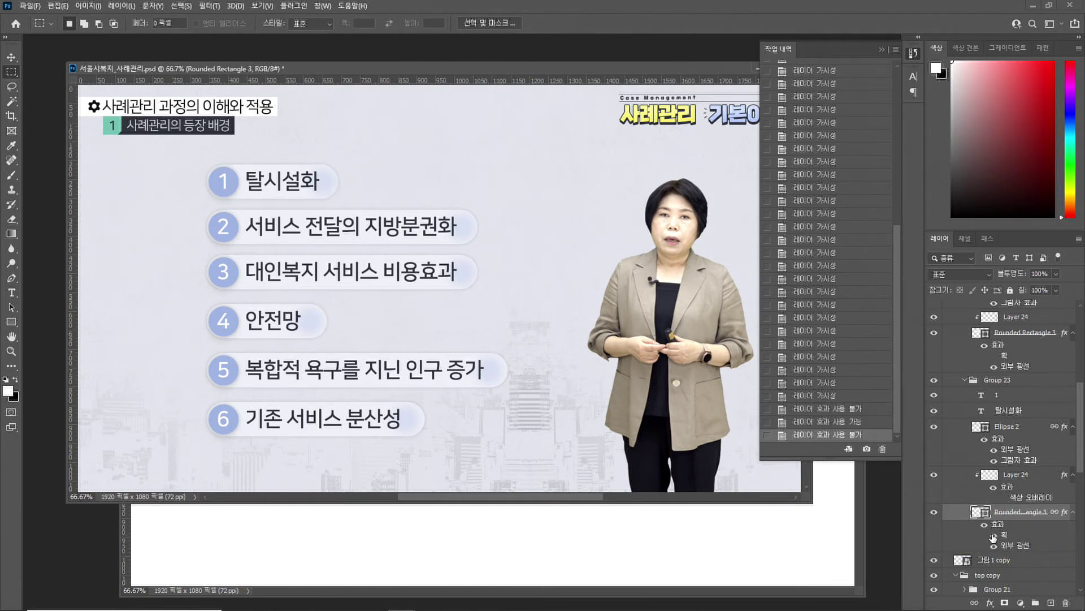
left_click(993, 535)
left_click(993, 534)
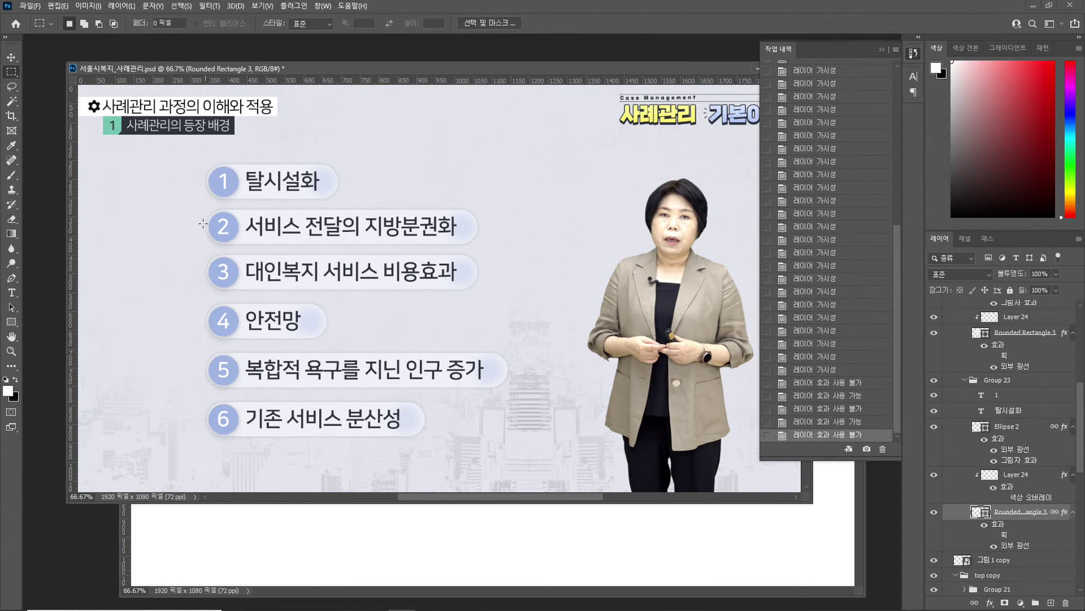
left_click_drag(182, 147, 363, 202)
left_click(201, 164)
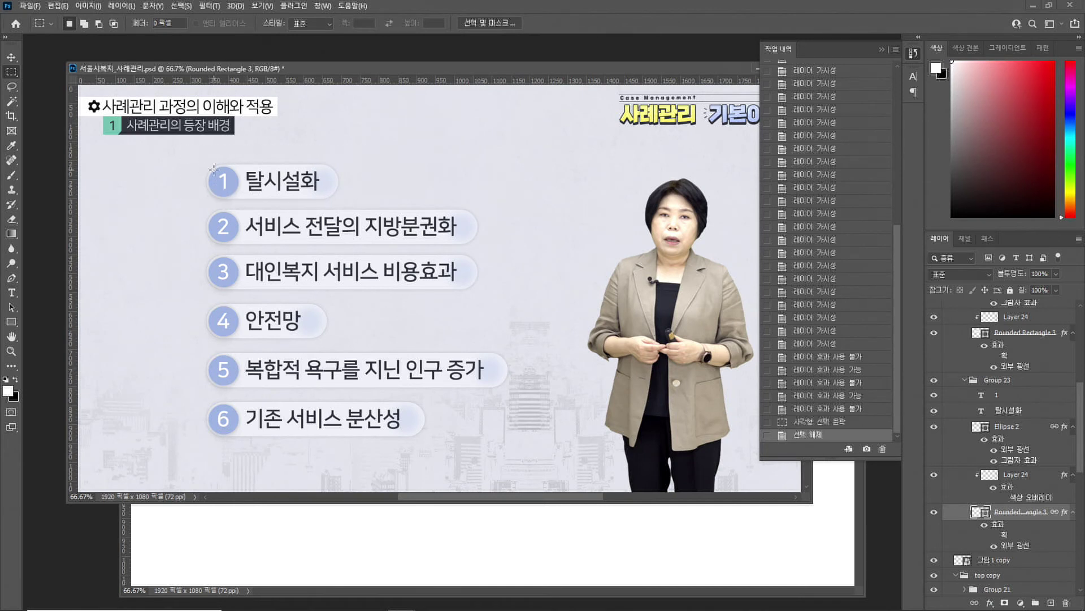
left_click_drag(207, 161, 347, 200)
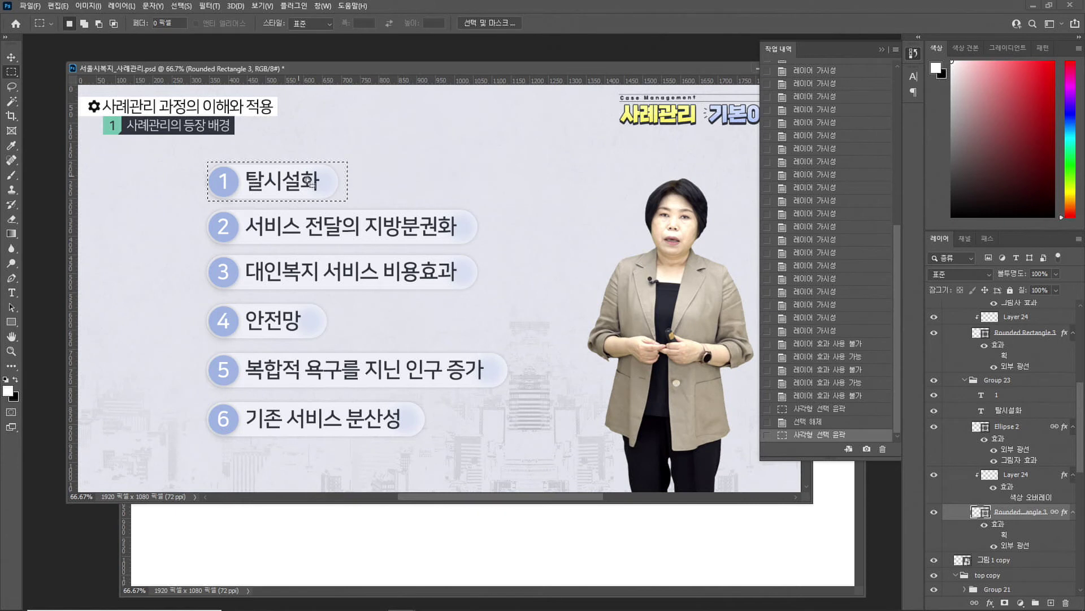
left_click_drag(197, 158, 369, 204)
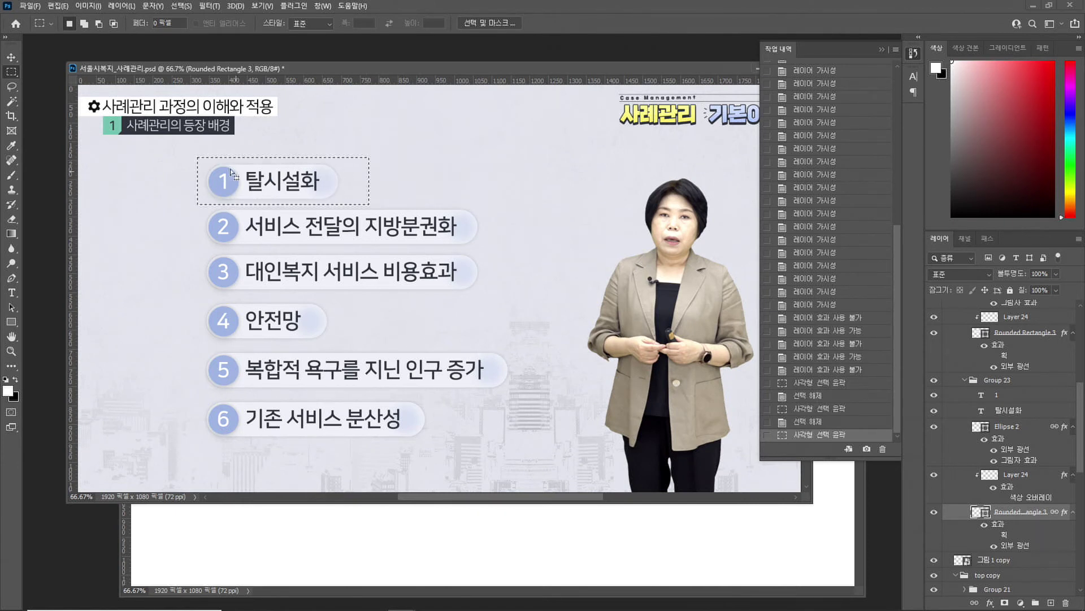
left_click_drag(192, 155, 370, 207)
left_click(371, 208)
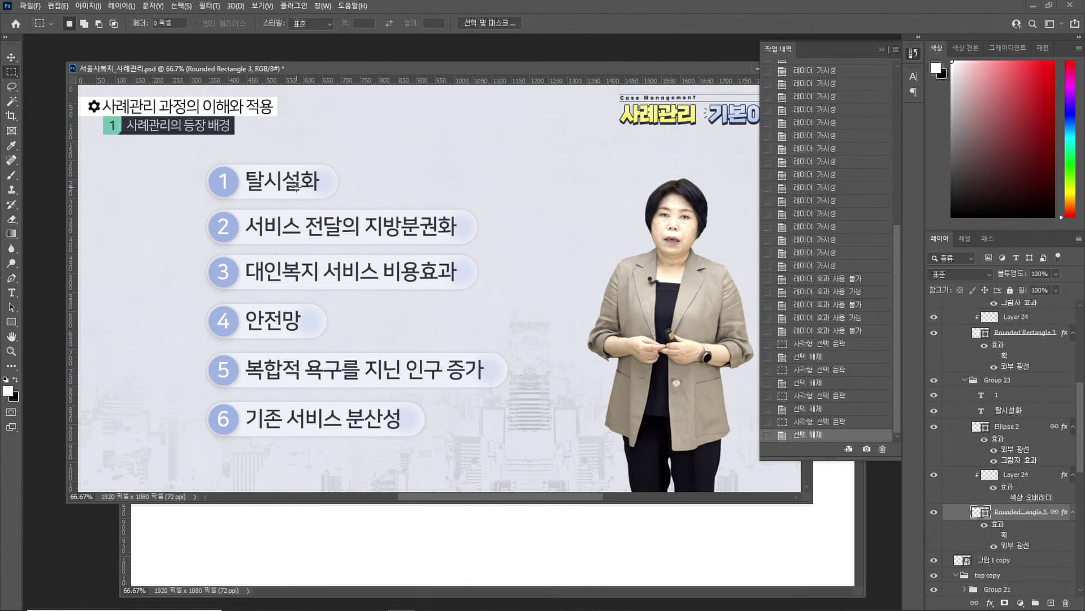
In Group 23, merge the number 1 text layer with Ellipse 2 and place the merged layer below the 탈시설화 text
left_click(995, 403)
left_click(934, 395)
left_click(934, 395)
left_click(934, 395)
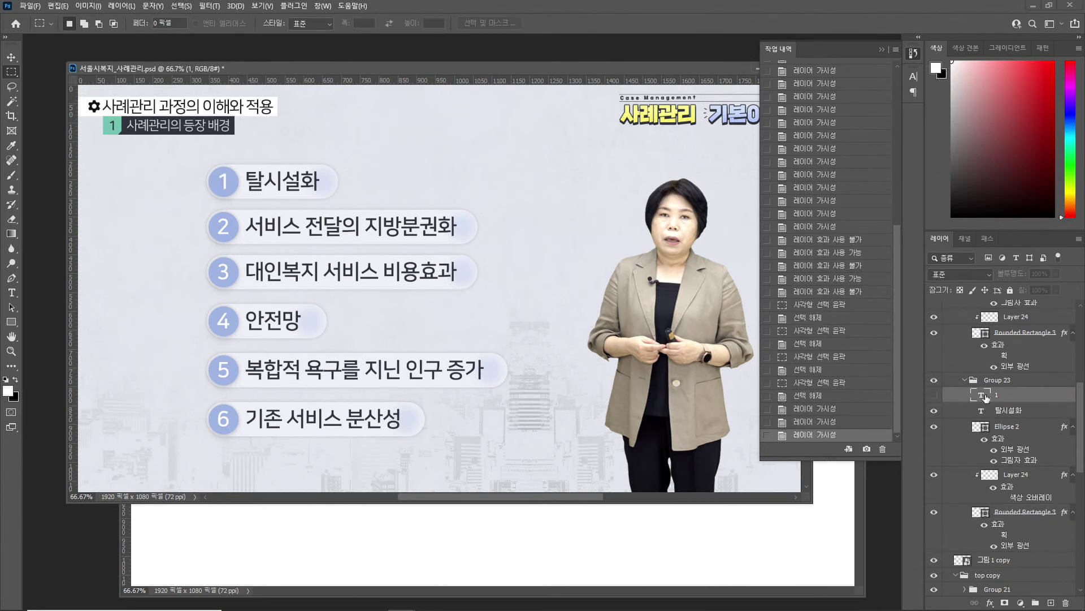
left_click(934, 395)
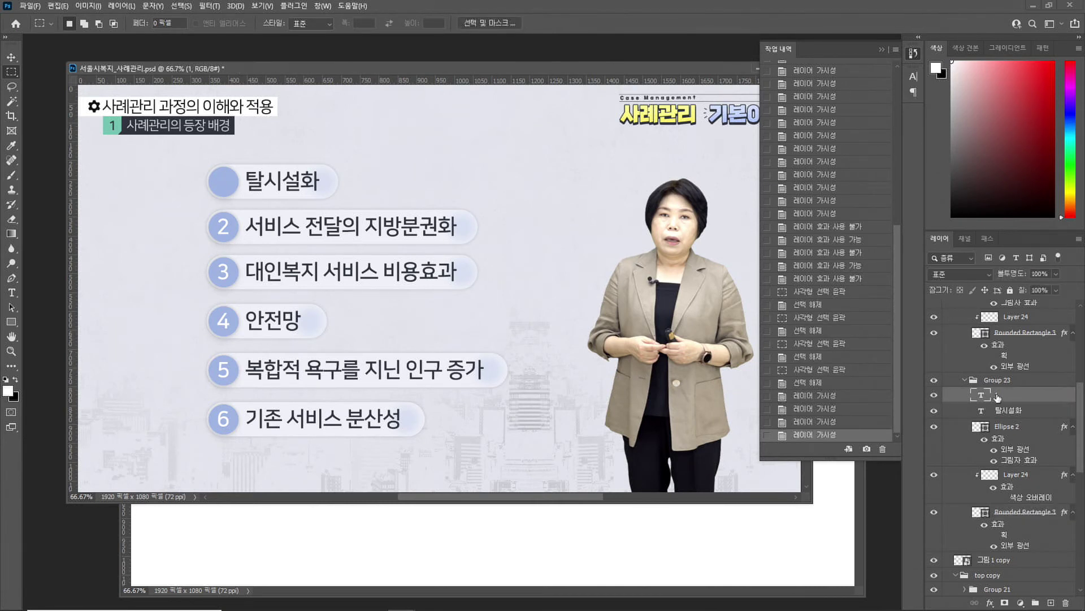
left_click(1006, 427, "ctrl")
key("ctrl+e")
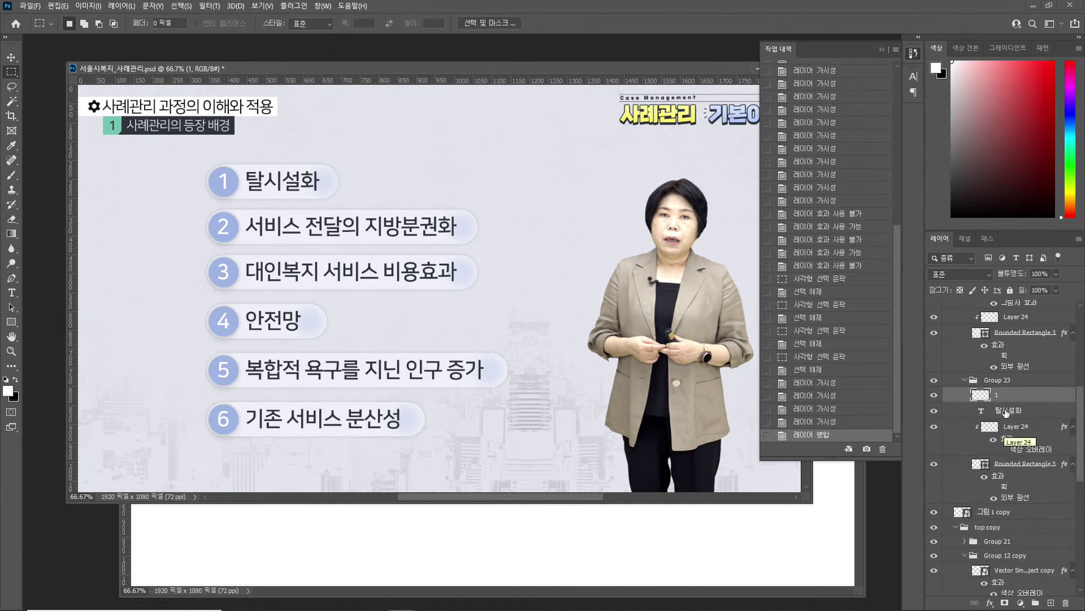
left_click_drag(1011, 406, 1009, 417)
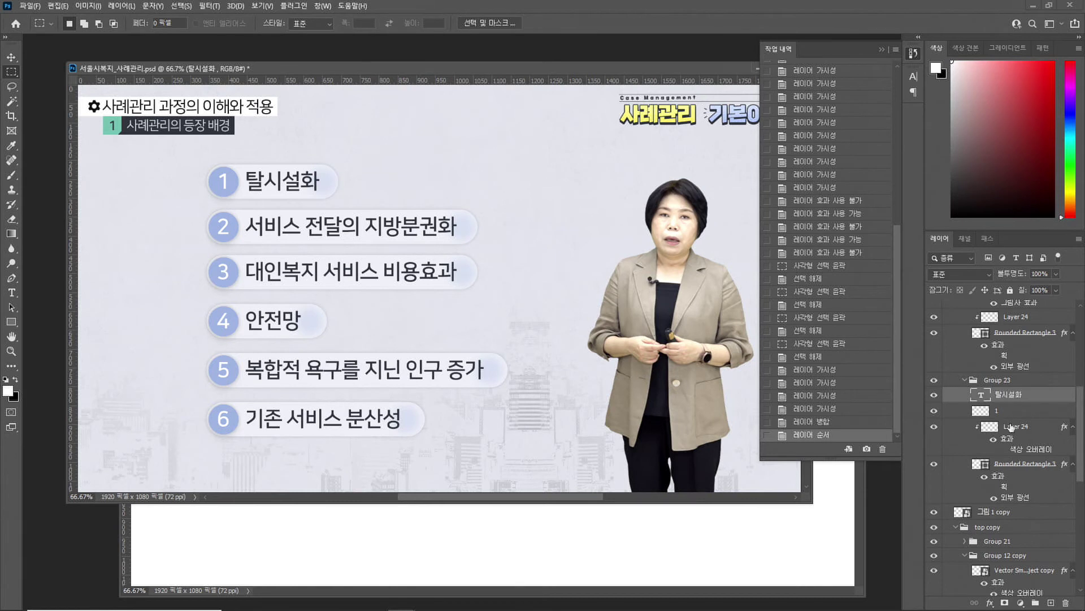
Check what Layer 24 and Rounded Rectangle 3 in Group 23 contribute to the first item by toggling their visibility
left_click(1012, 428)
left_click(933, 427)
left_click(933, 427)
left_click(933, 427)
left_click(933, 428)
left_click(932, 427)
left_click(933, 427)
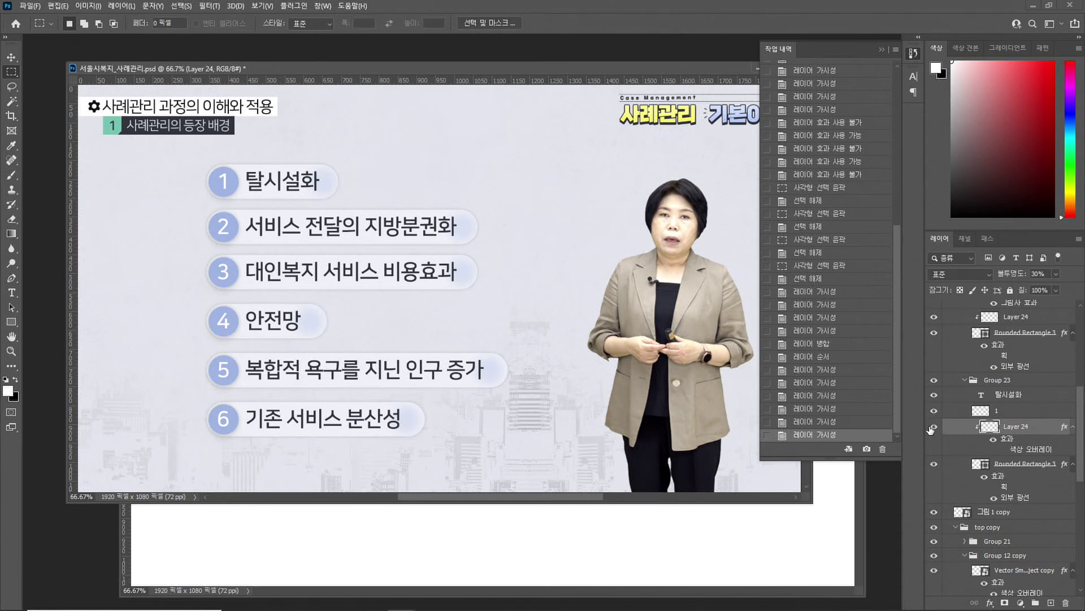
left_click(933, 427)
left_click(933, 427)
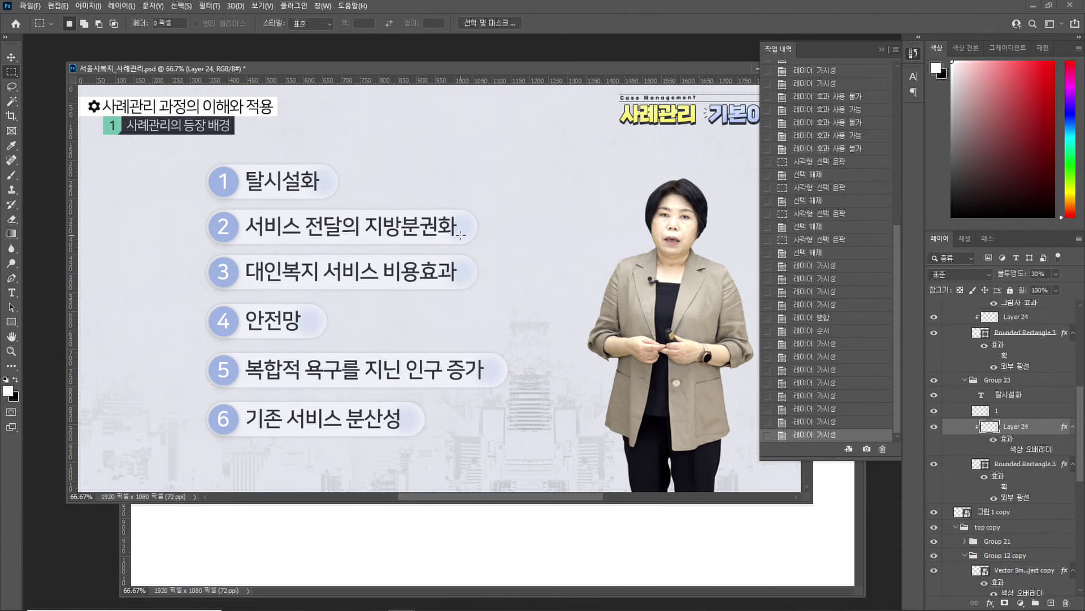
left_click(934, 464)
left_click(934, 464)
Turn on the stroke effect of Rounded Rectangle 3 in Group 23 and copy its layer style
left_click(1017, 465)
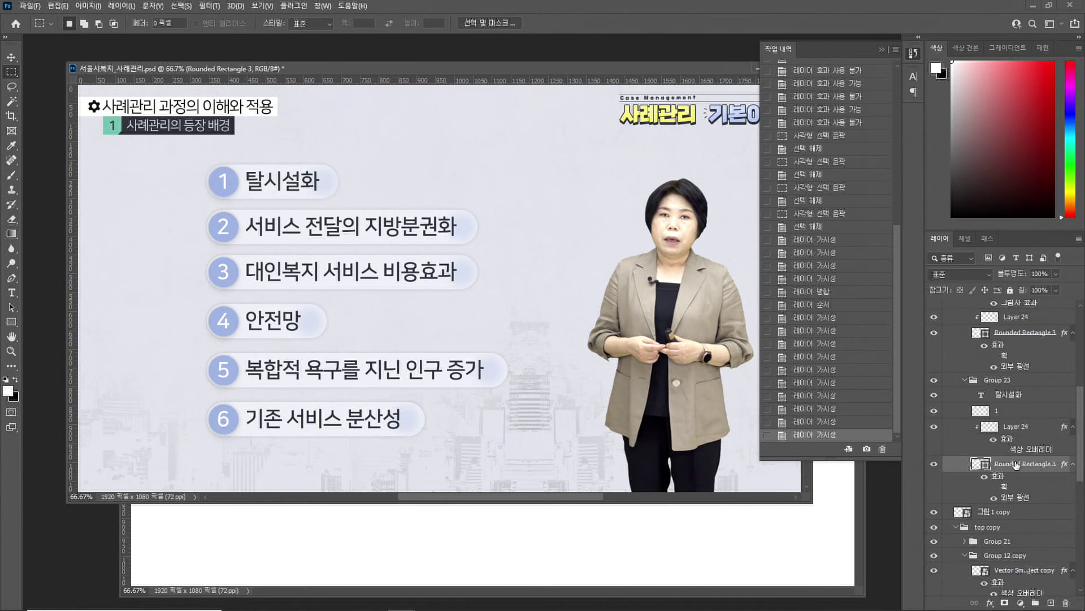
left_click(993, 488)
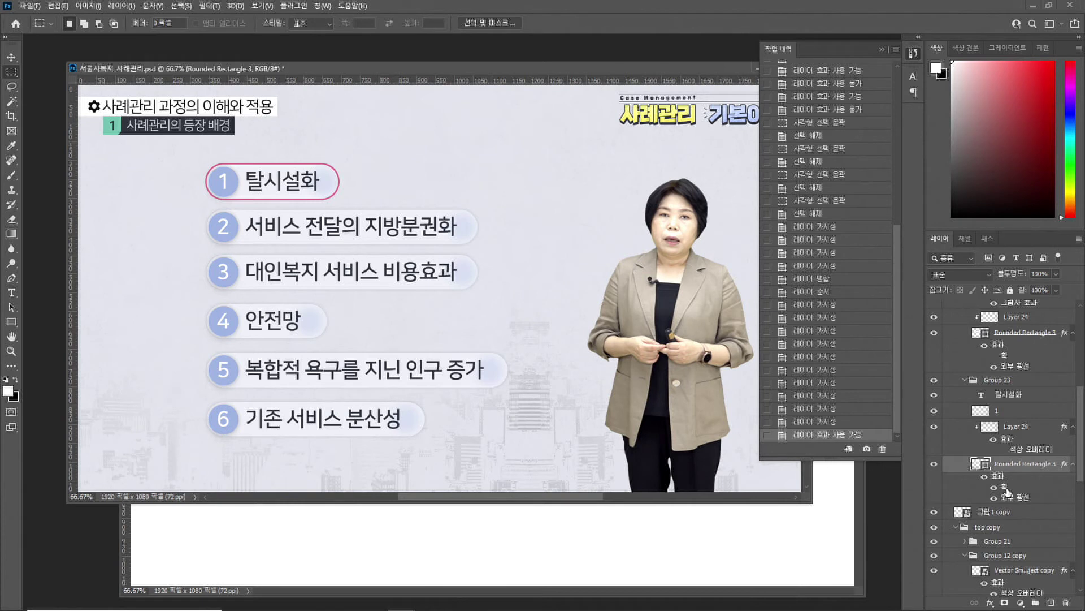
right_click(1007, 491)
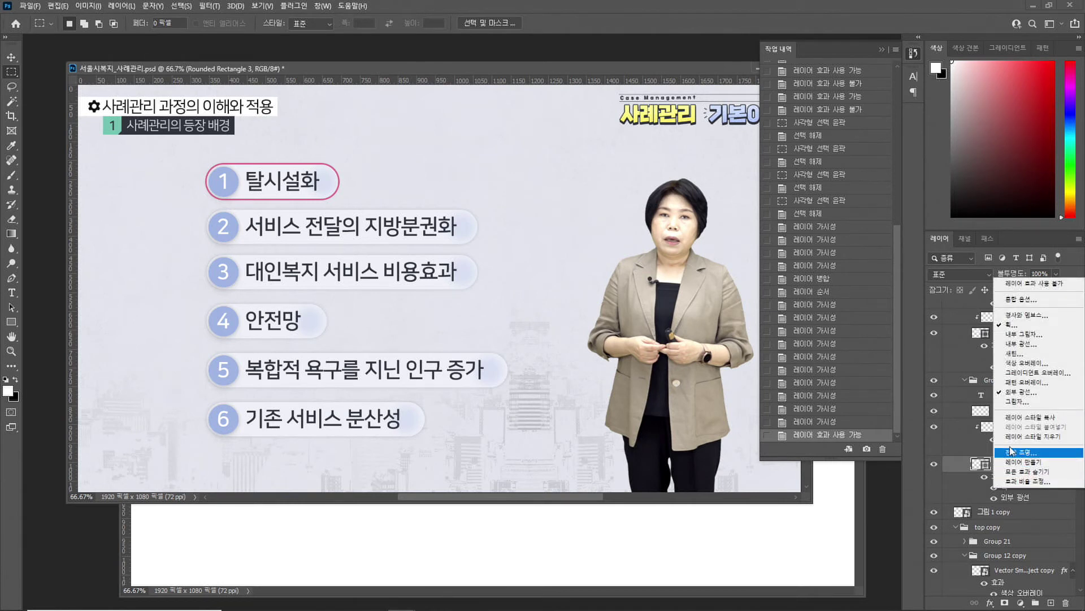
left_click(1027, 418)
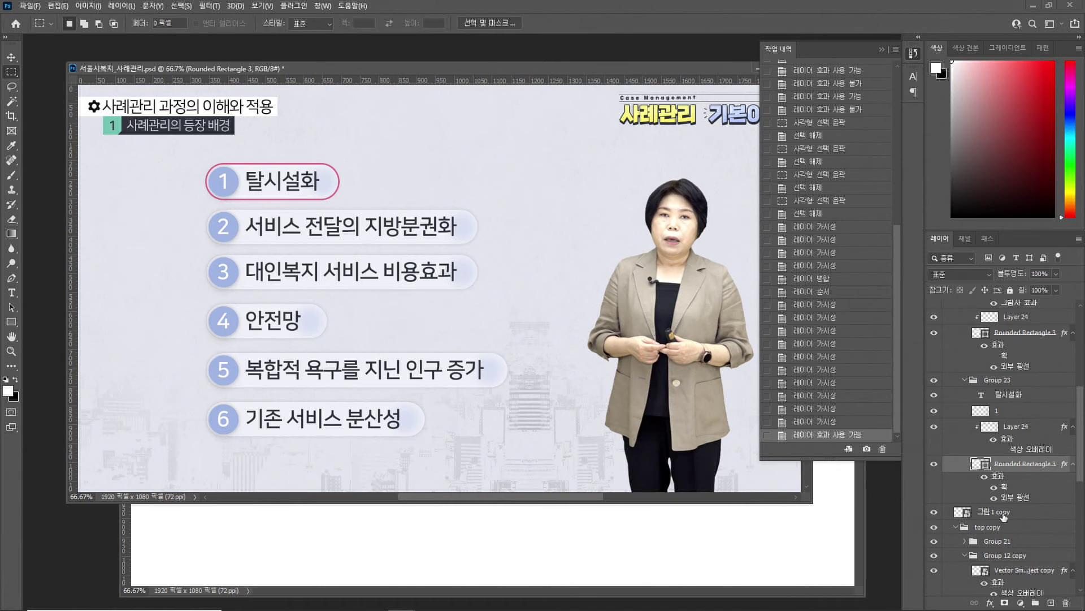
Compare the second item with and without the stroke effect on Rounded Rectangle 3 in Group 23 copy
scroll(1024, 458, "up", 2)
scroll(1025, 465, "up", 1)
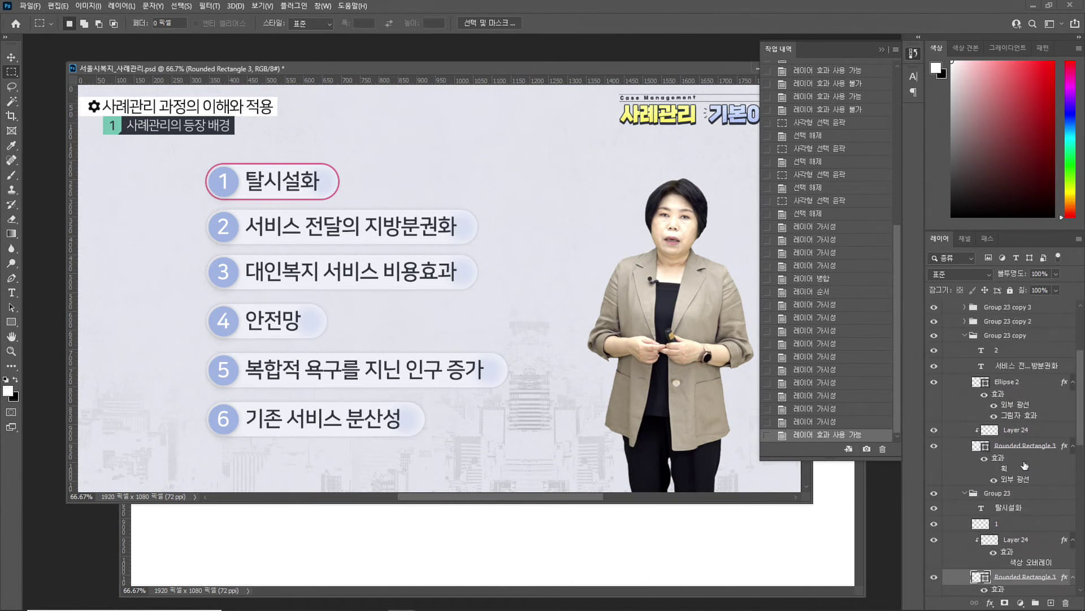
left_click(995, 469)
left_click(995, 468)
left_click(995, 469)
left_click(995, 469)
left_click(995, 469)
left_click(995, 469)
Try merging Layer 24 with Rounded Rectangle 3 in Group 23, and undo the merge
scroll(1033, 524, "down", 1)
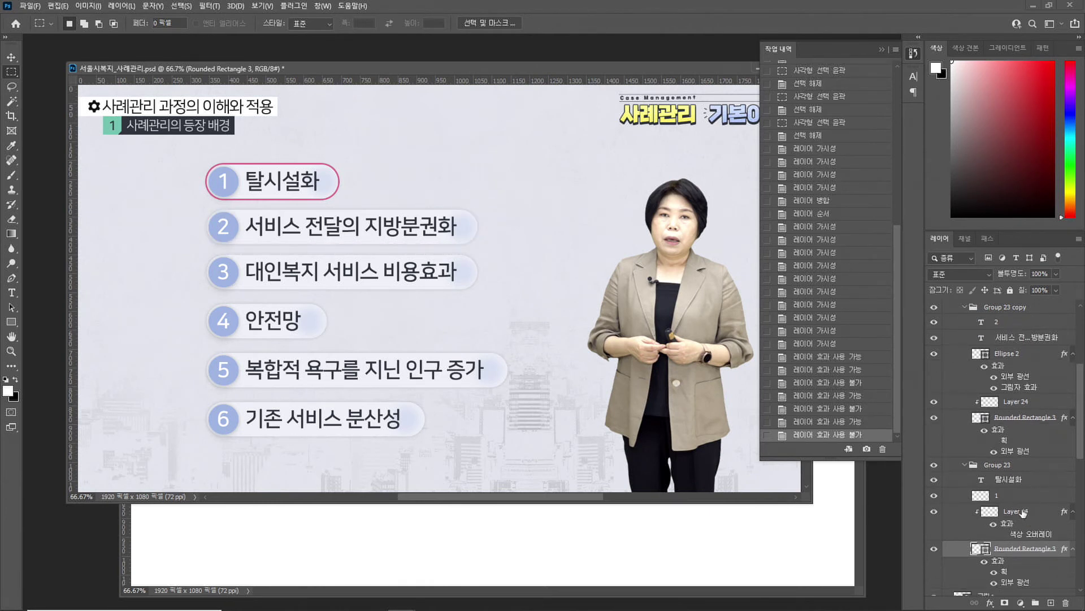
scroll(1023, 508, "down", 1)
scroll(1021, 484, "down", 1)
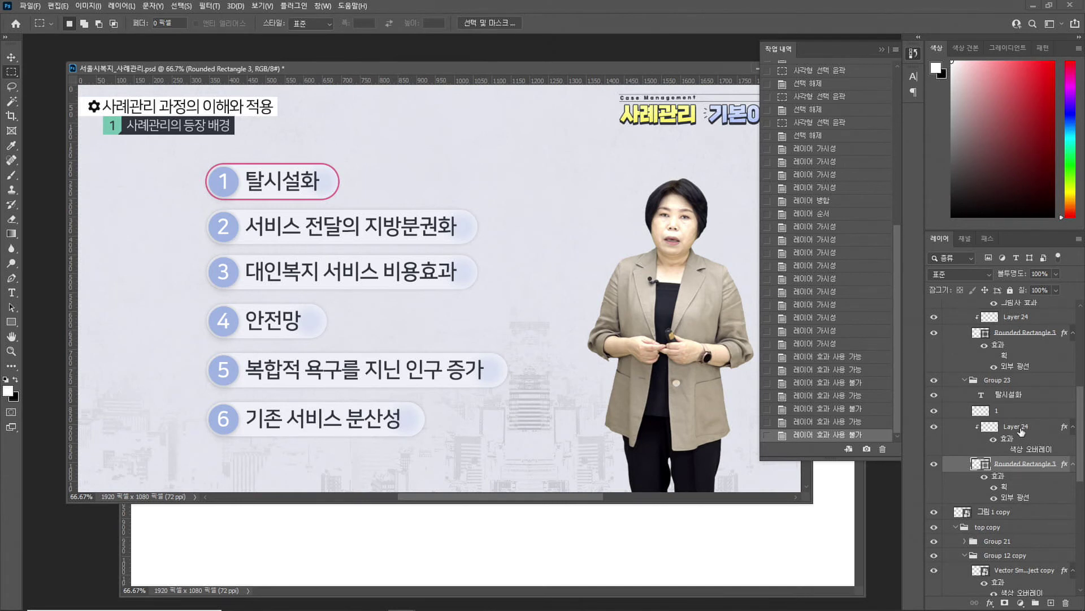
left_click(1020, 428)
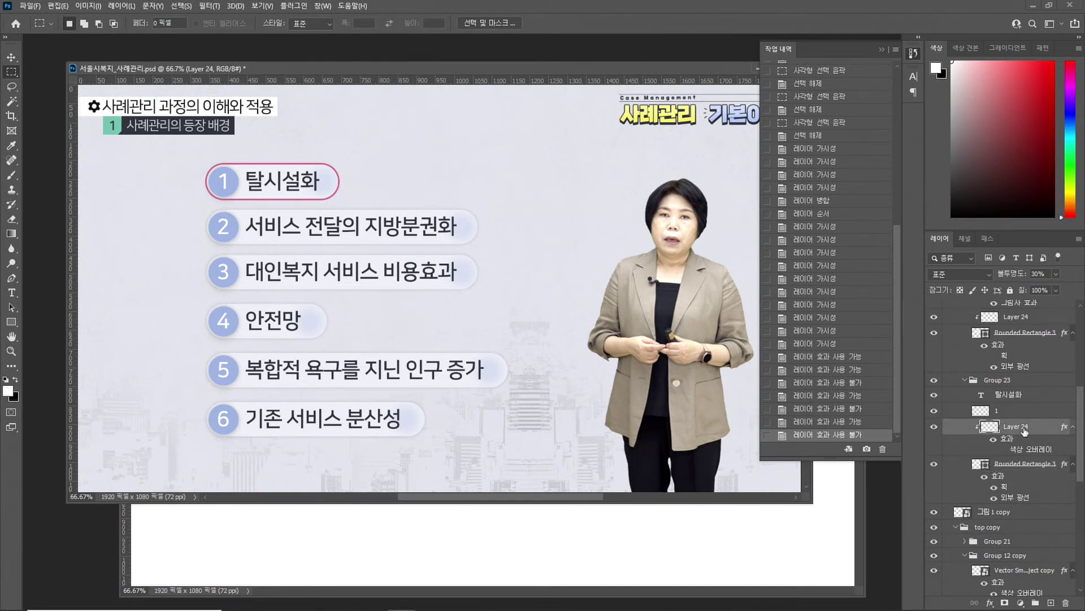
left_click(934, 429)
left_click(934, 429)
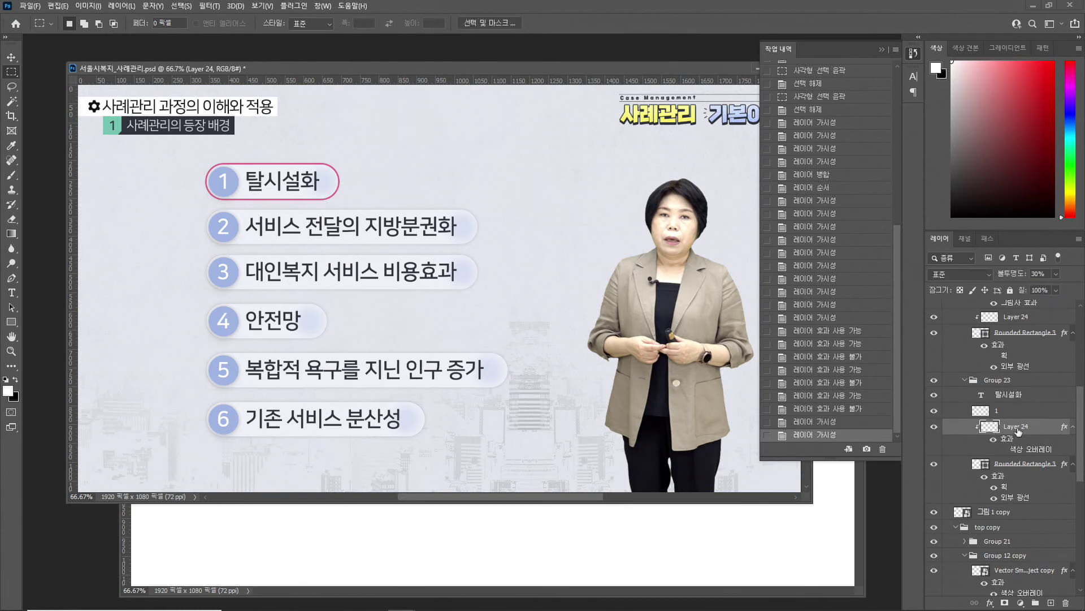
left_click(999, 466, "shift")
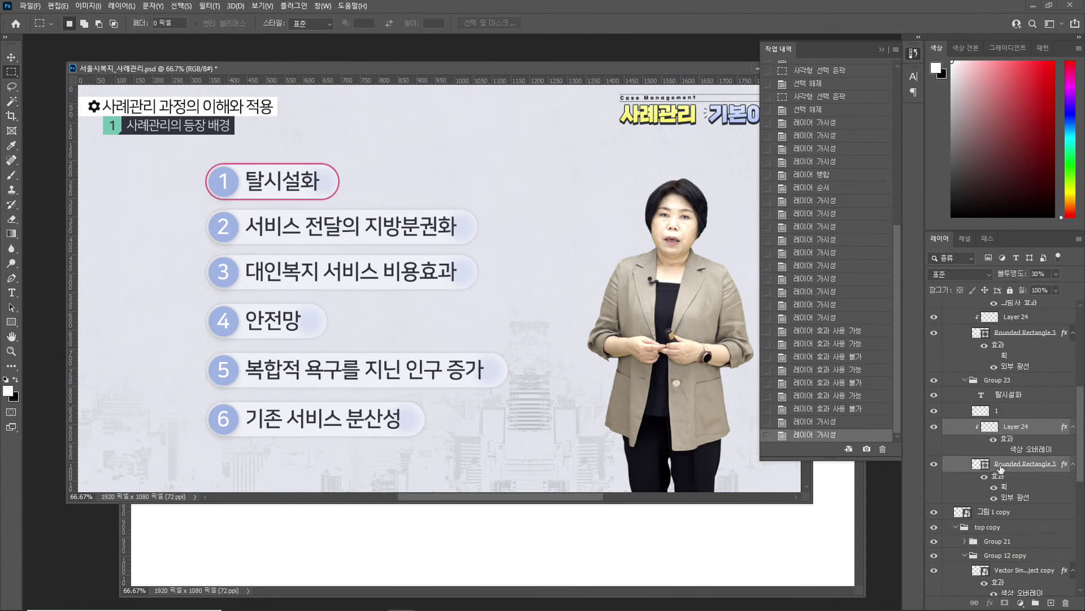
key("ctrl+e")
key("ctrl+z")
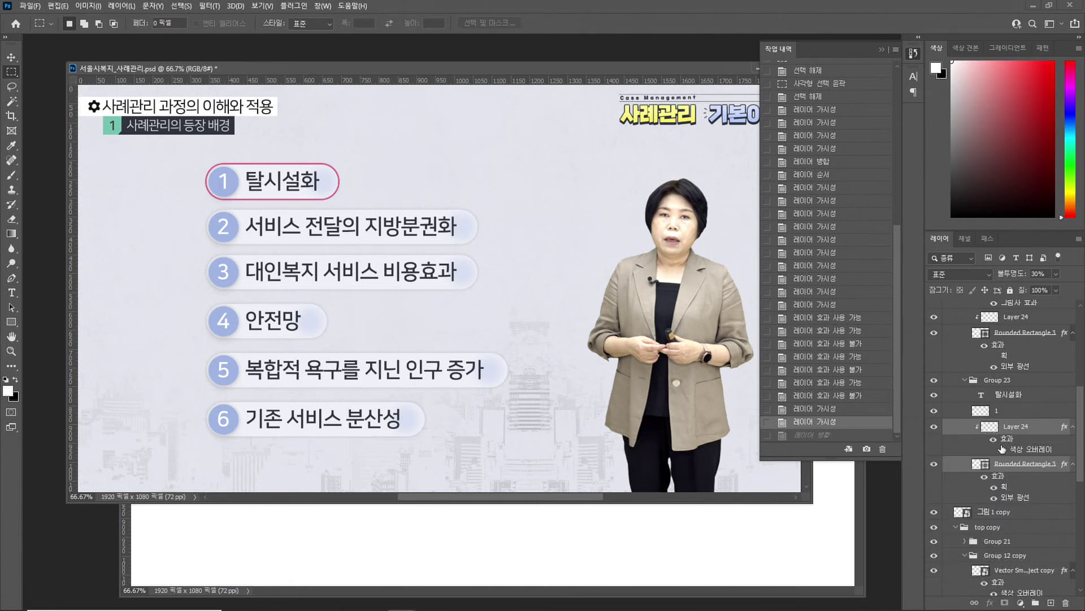
Try duplicating Rounded Rectangle 3 in Group 23, and undo the duplication
left_click(1012, 464)
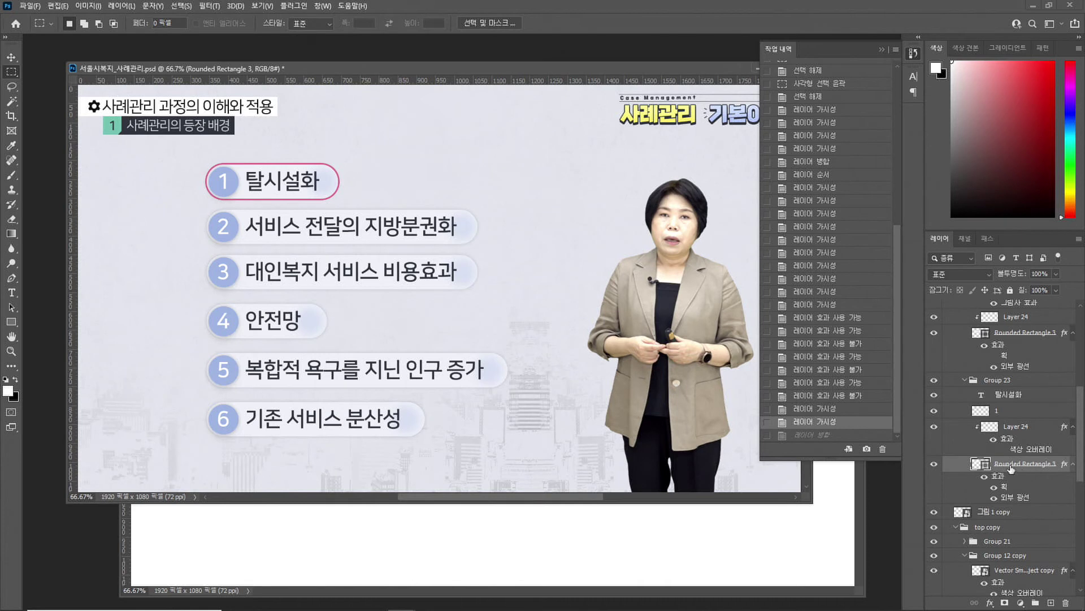
left_click_drag(1012, 467, 1052, 602)
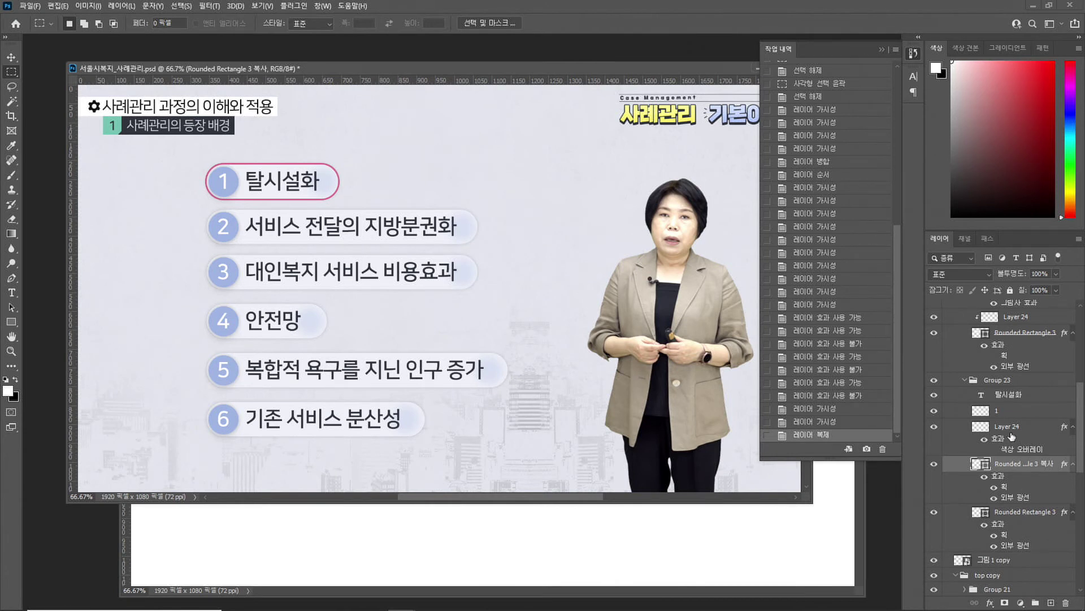
key("ctrl+z")
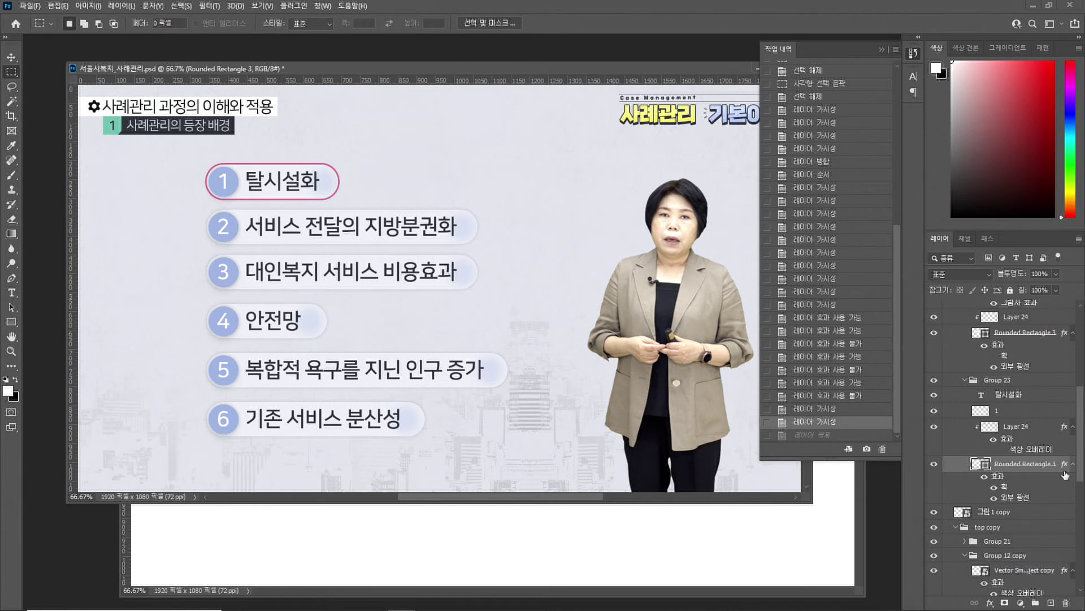
Collapse Layer 24's effects and put Layer 24 and Rounded Rectangle 3 of Group 23 into a new group named 그룹 1
left_click(1073, 427)
left_click(1028, 431, "shift")
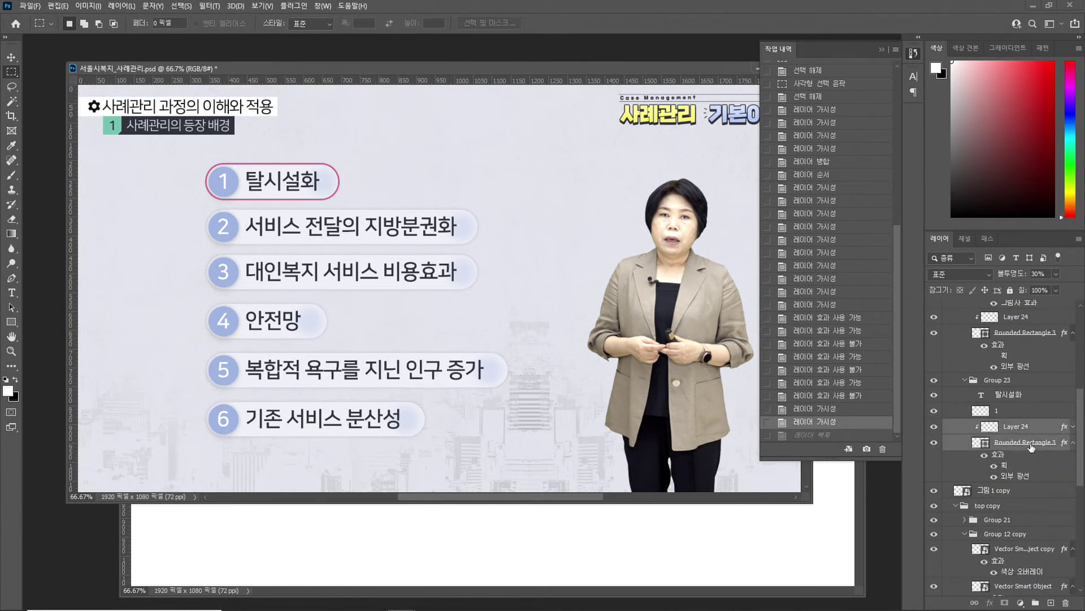
left_click(933, 428)
left_click(934, 427)
left_click(934, 428)
left_click(934, 428)
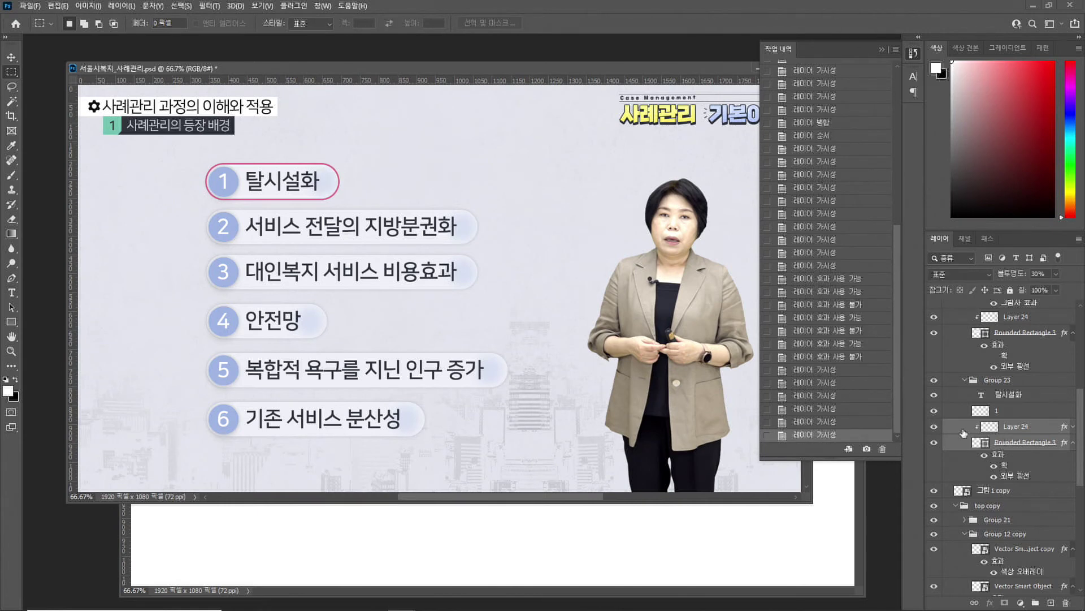
left_click(1079, 239)
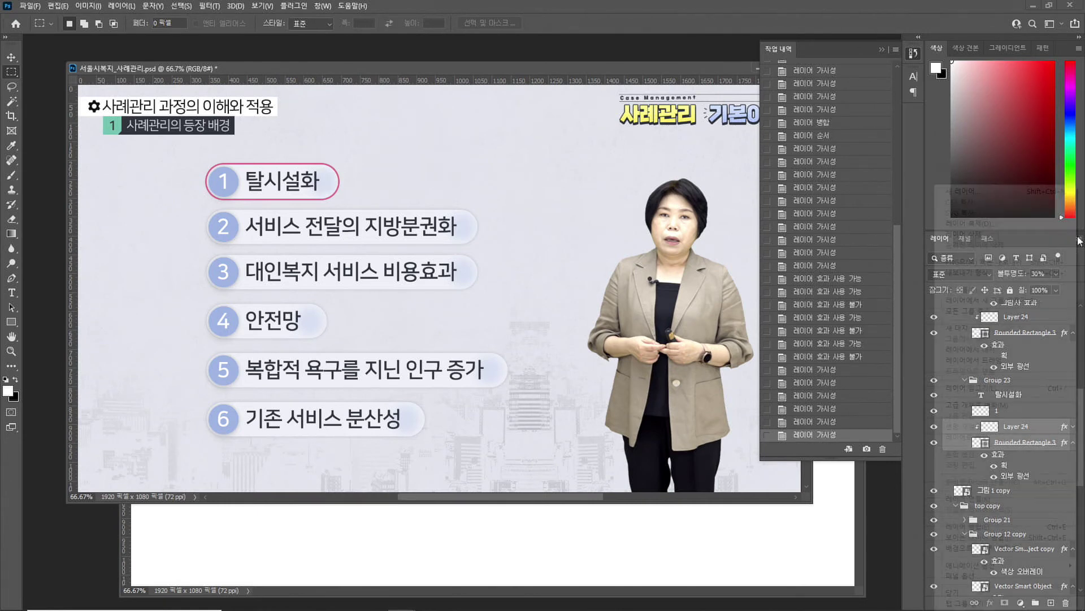
left_click(1039, 304)
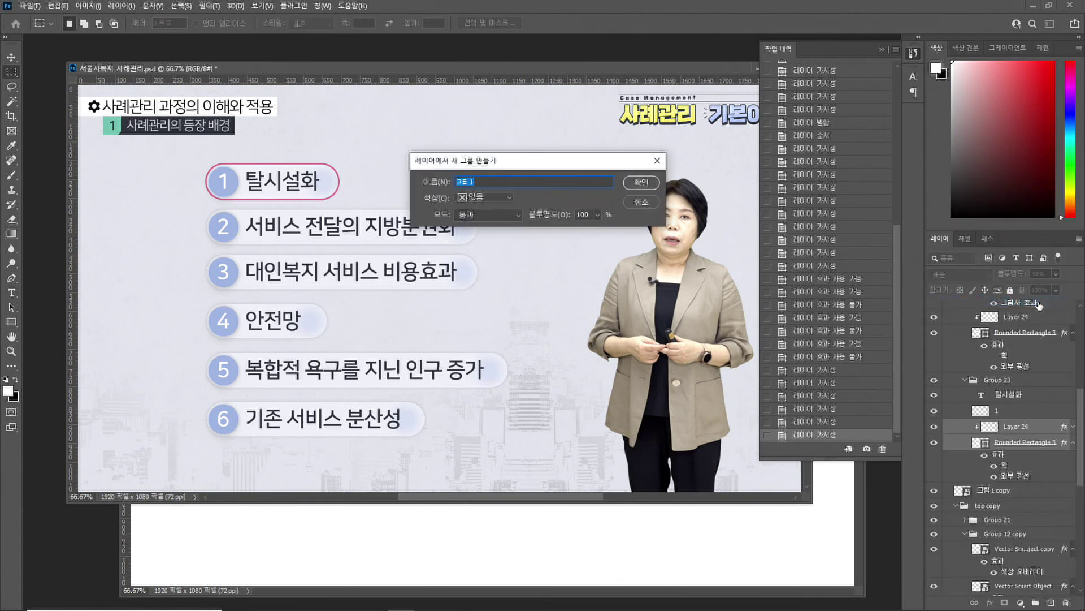
key("Return")
Check 그룹 1 by toggling its visibility, then duplicate the group and hide the duplicate
left_click(934, 427)
left_click(934, 426)
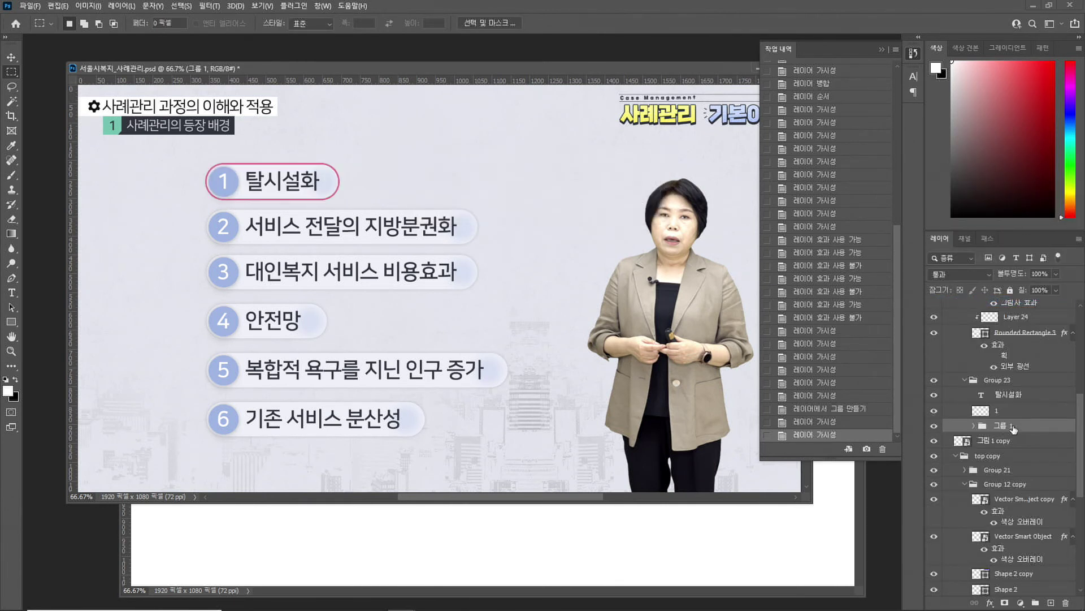
key("ctrl+j")
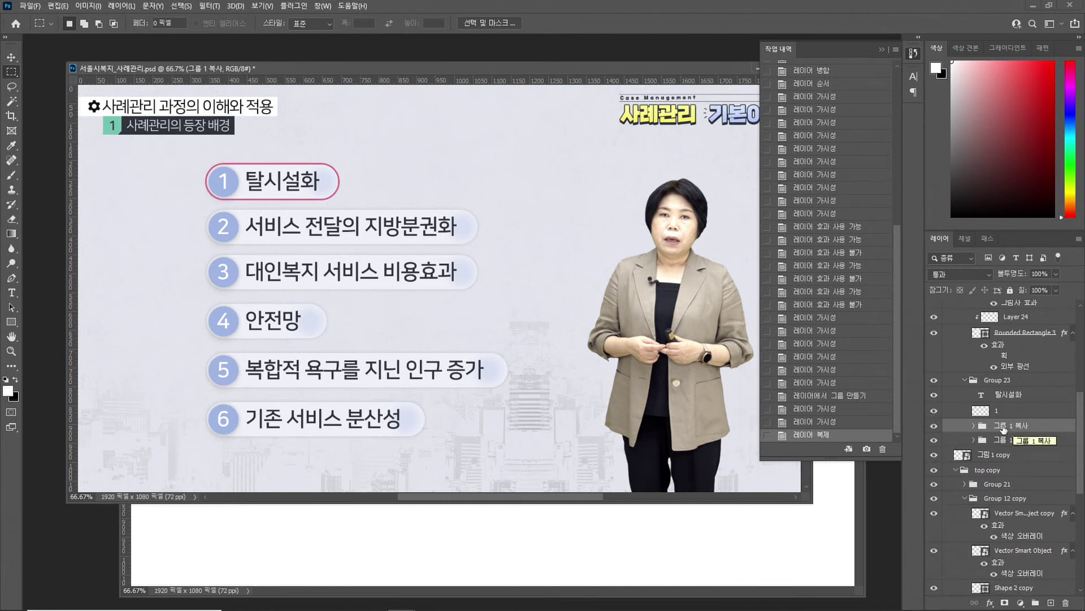
left_click(934, 425)
left_click(934, 425)
left_click(934, 425)
Turn off the stroke effect on the rounded rectangle inside 그룹 1 and collapse the group
left_click(972, 440)
scroll(986, 435, "down", 3)
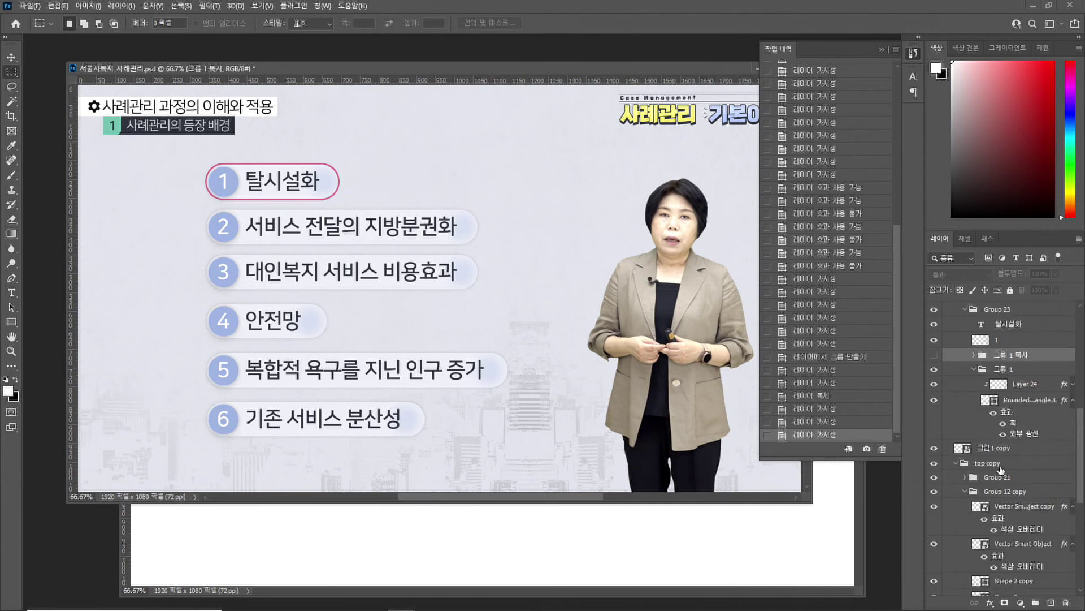
left_click(1004, 422)
scroll(1001, 421, "up", 3)
left_click(974, 411)
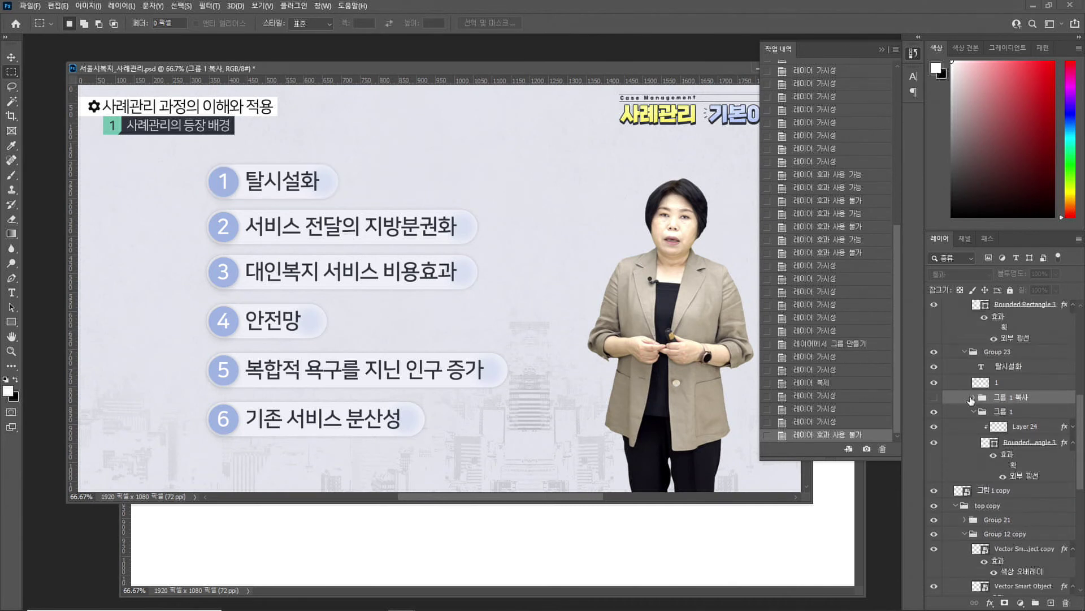
Compare the first item with and without the red outline by toggling the visibility of 그룹 1 복사
left_click(934, 397)
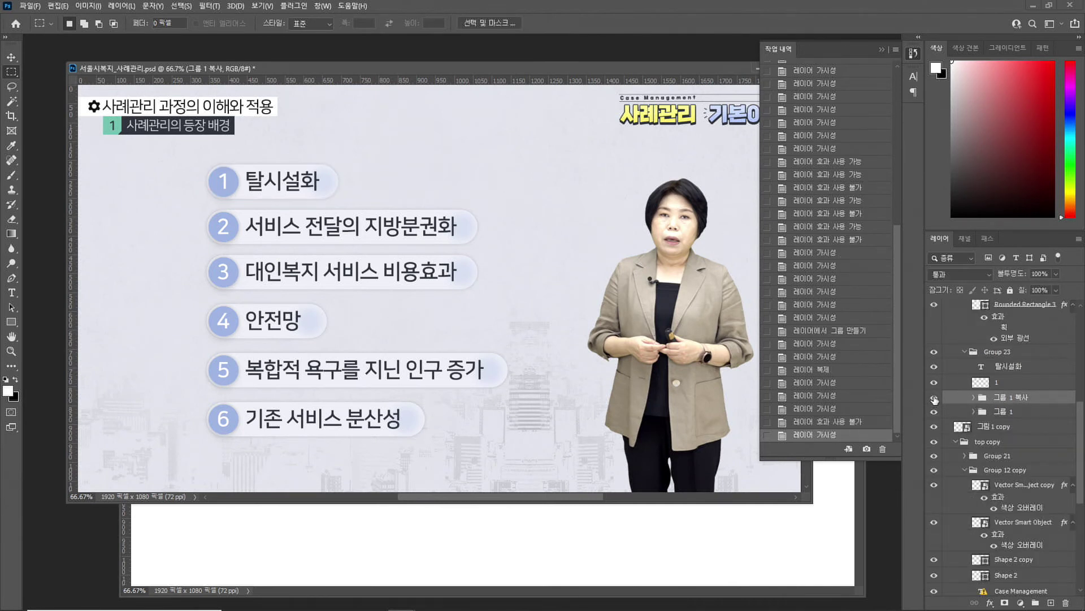
left_click(934, 398)
left_click(934, 398)
left_click(933, 398)
left_click(934, 398)
left_click(933, 398)
left_click(934, 398)
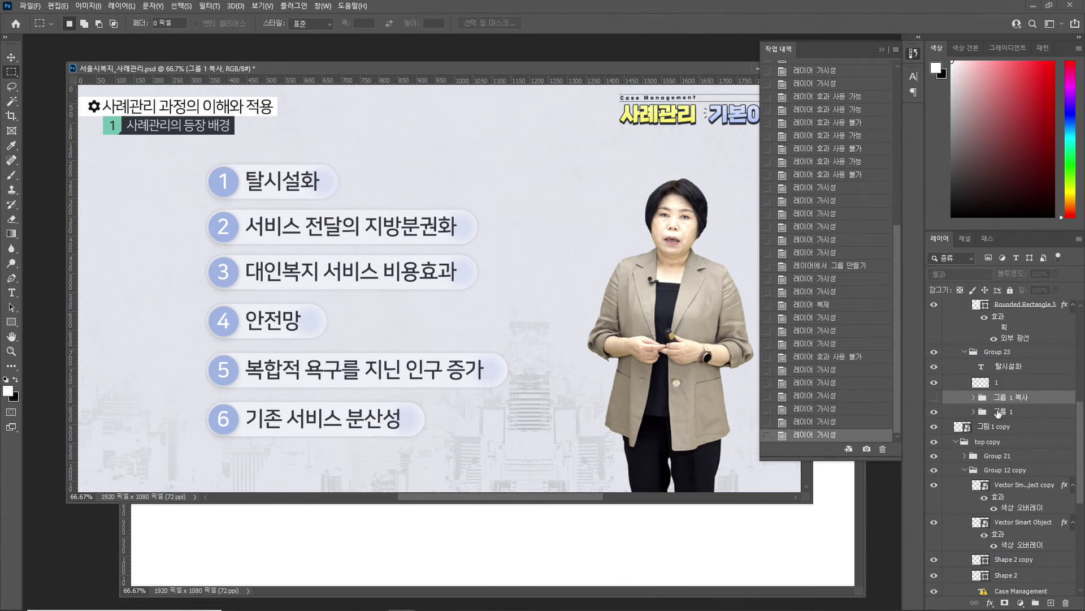
Merge 그룹 1 into a single layer and check it by toggling its visibility
left_click(999, 411)
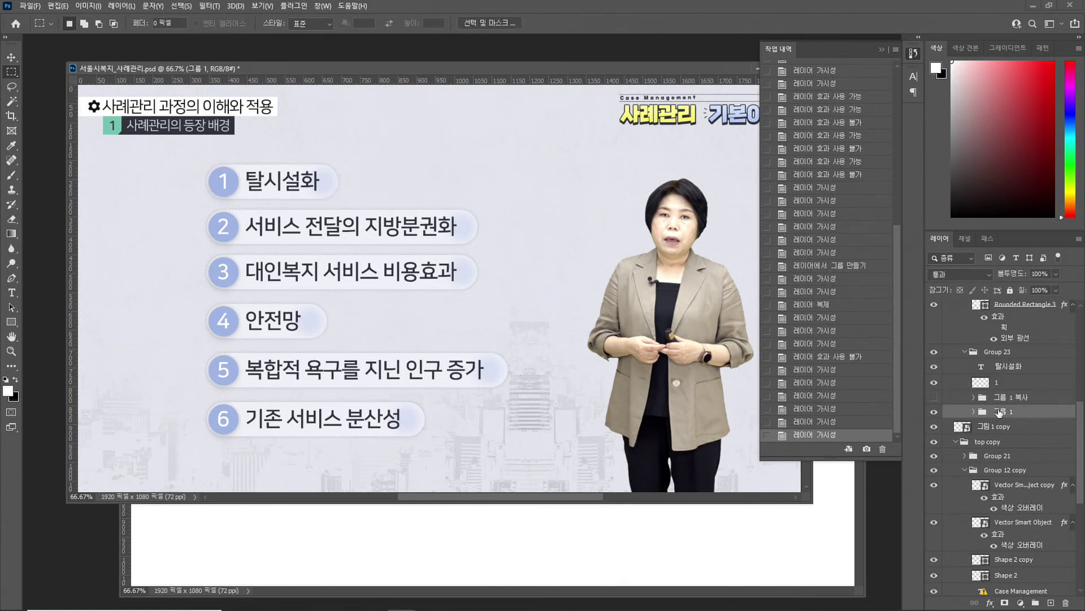
key("ctrl+e")
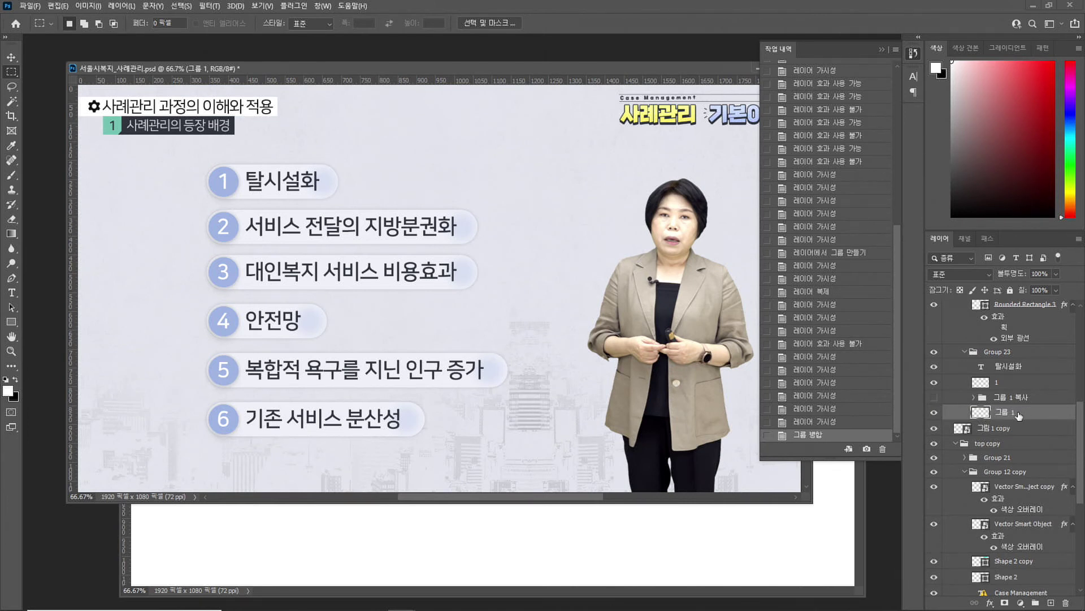
left_click(933, 412)
left_click(934, 413)
left_click(934, 413)
left_click(934, 413)
Show 그룹 1 복사 and merge the group into a single layer
left_click(934, 397)
left_click(1015, 398)
key("ctrl+e")
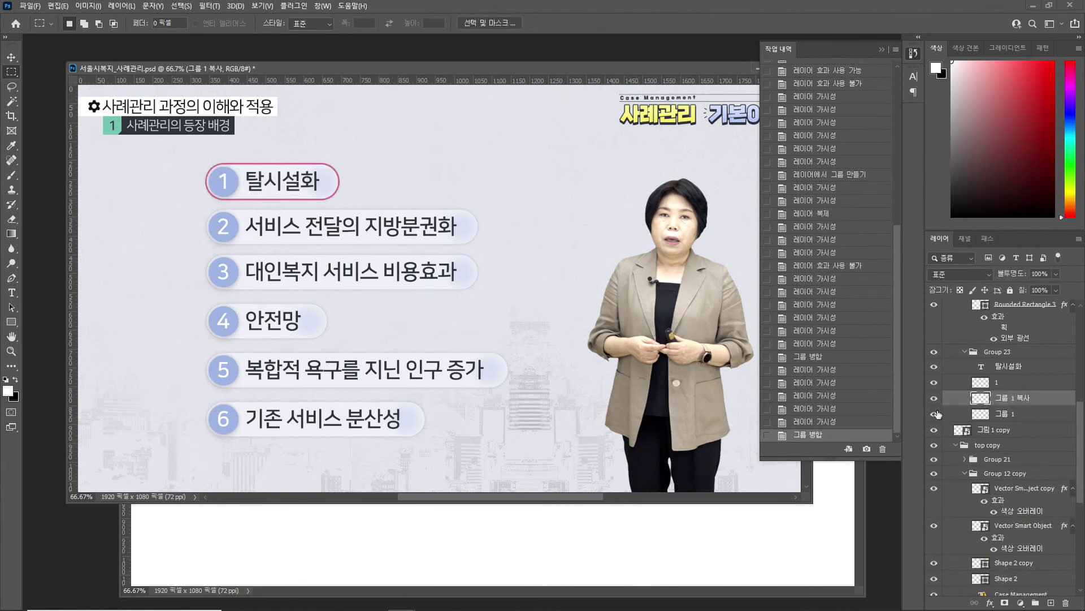
Compare the merged 그룹 1 and 그룹 1 복사 layers by toggling their visibility, leaving 그룹 1 복사 hidden
left_click(934, 414)
left_click(933, 414)
left_click(934, 398)
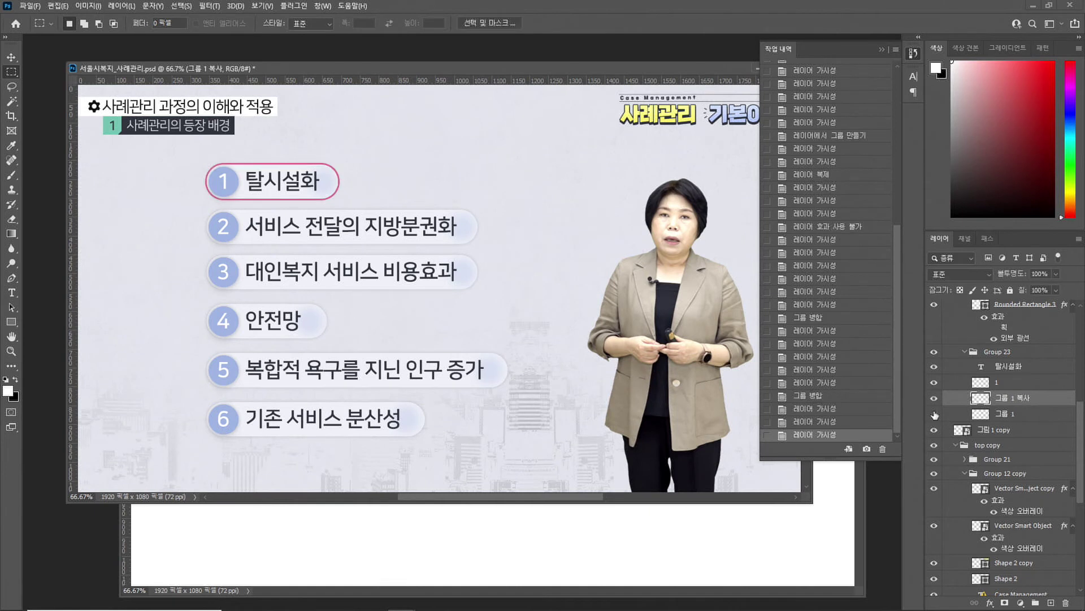
left_click(935, 399)
left_click(935, 399)
left_click(935, 400)
left_click(935, 400)
left_click(935, 401)
left_click(936, 386)
left_click(936, 386)
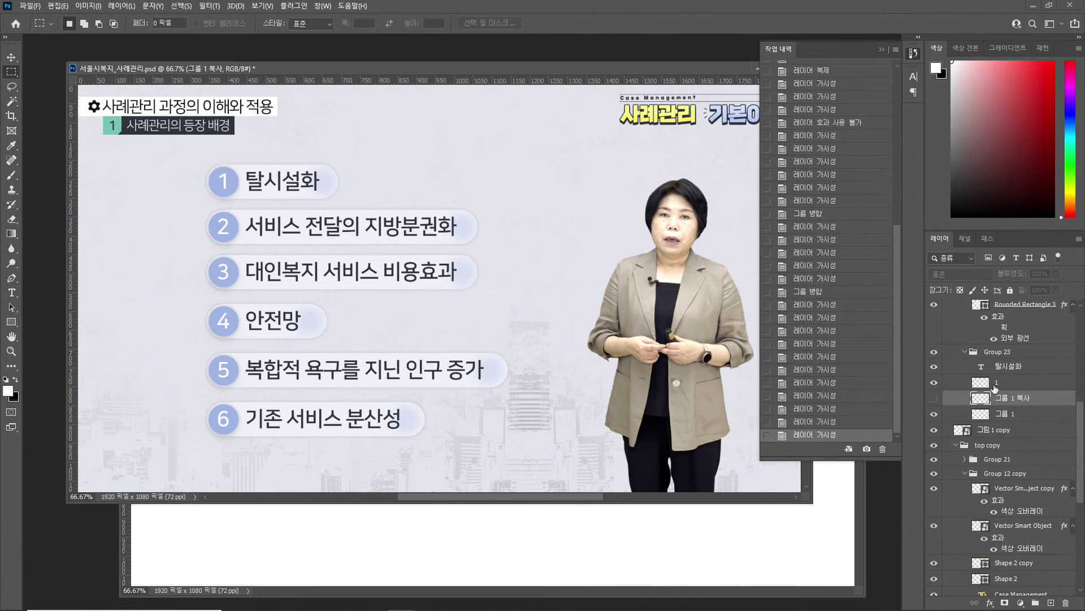
Check the first item's 탈시설화 text, 1 and 그룹 1 layers by toggling their visibility
left_click(996, 387)
left_click(934, 370)
left_click(936, 385)
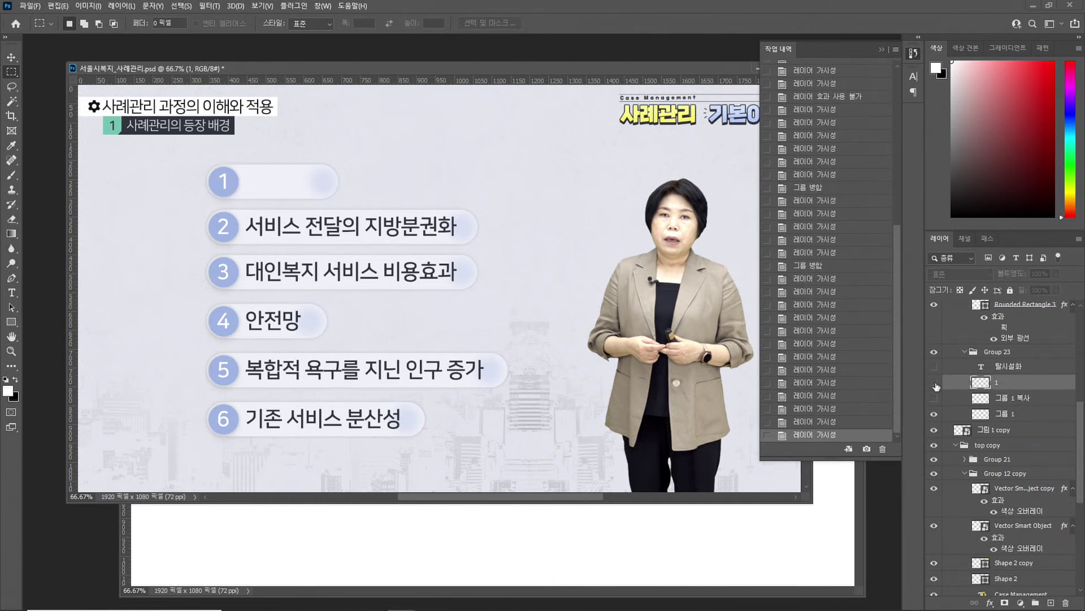
left_click(934, 414)
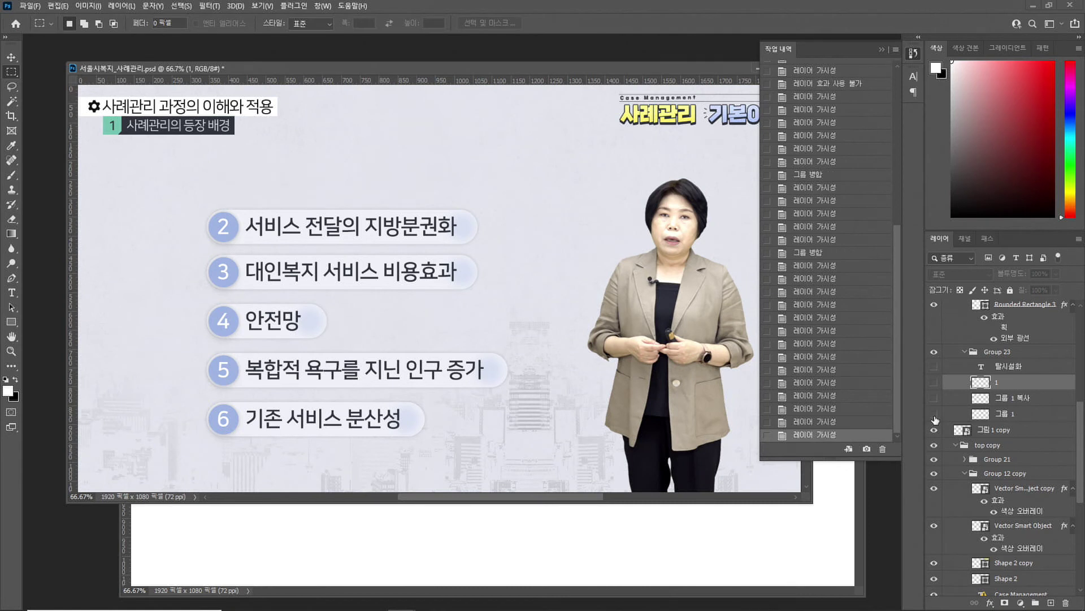
left_click(935, 383)
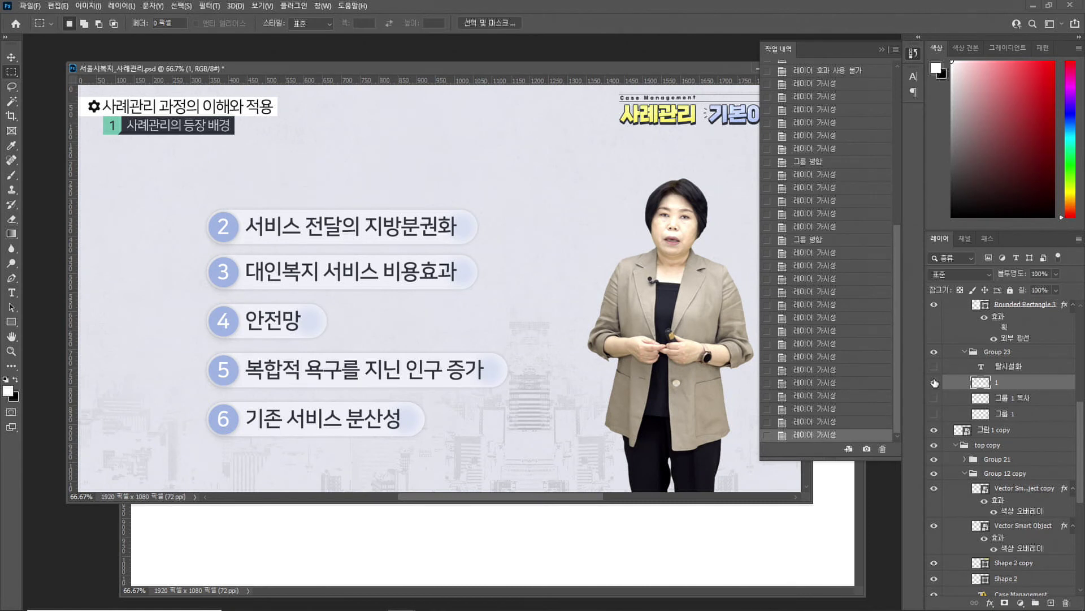
left_click(935, 415)
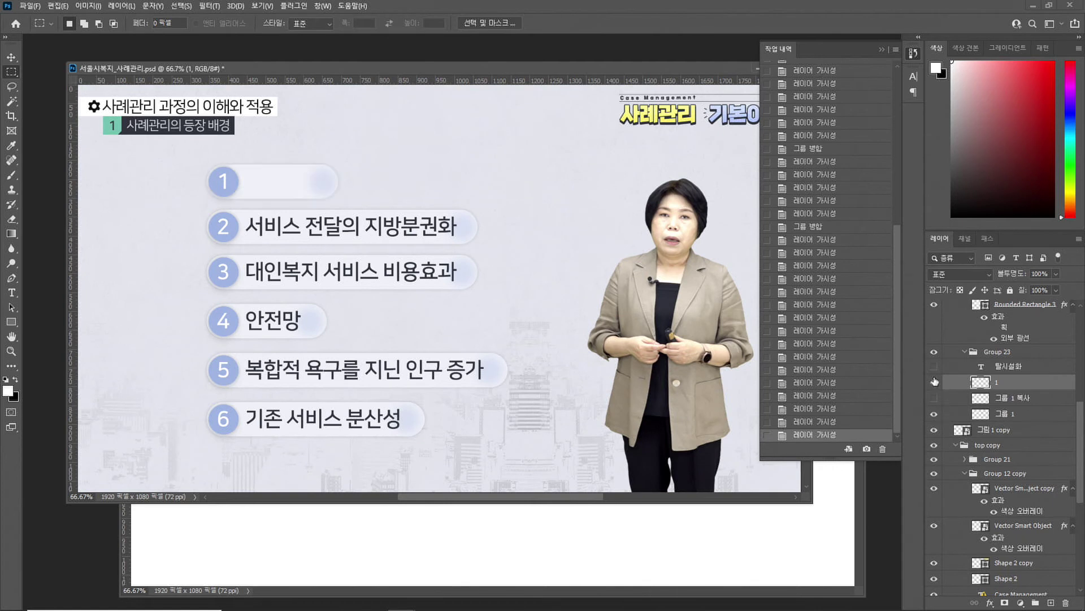
left_click(934, 367)
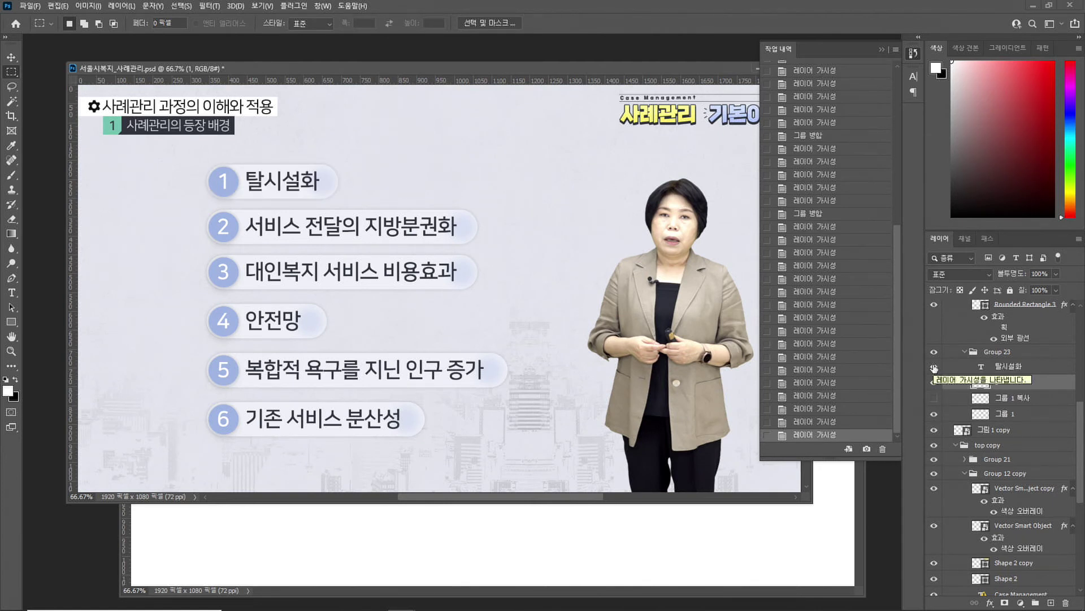
Move the first item's four layers out of Group 23, and delete the Group 23 and top copy groups
left_click(1023, 420)
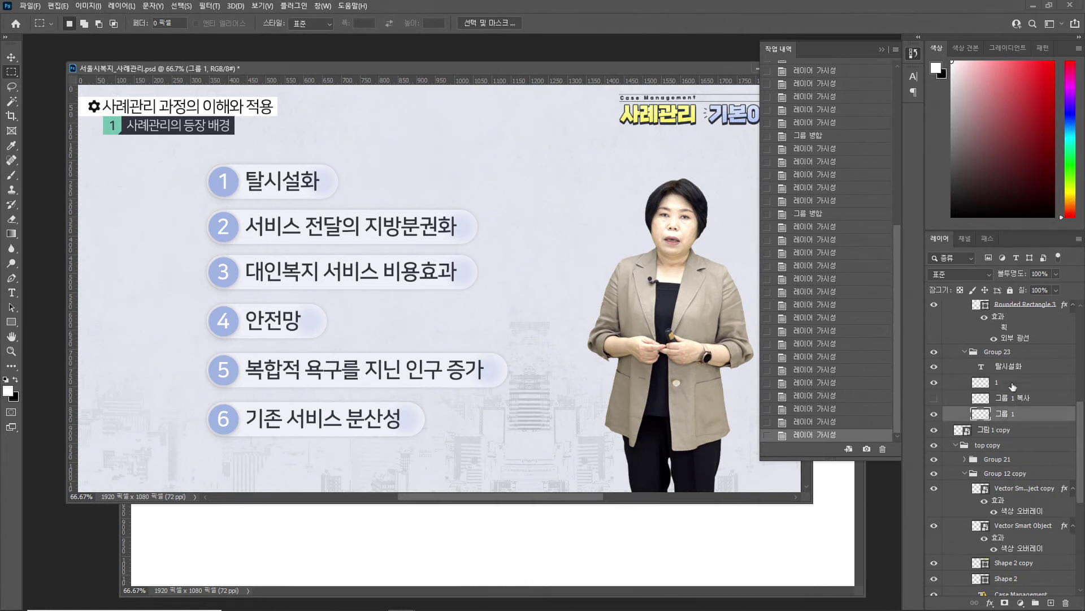
left_click(1012, 366, "shift")
scroll(1017, 396, "up", 2)
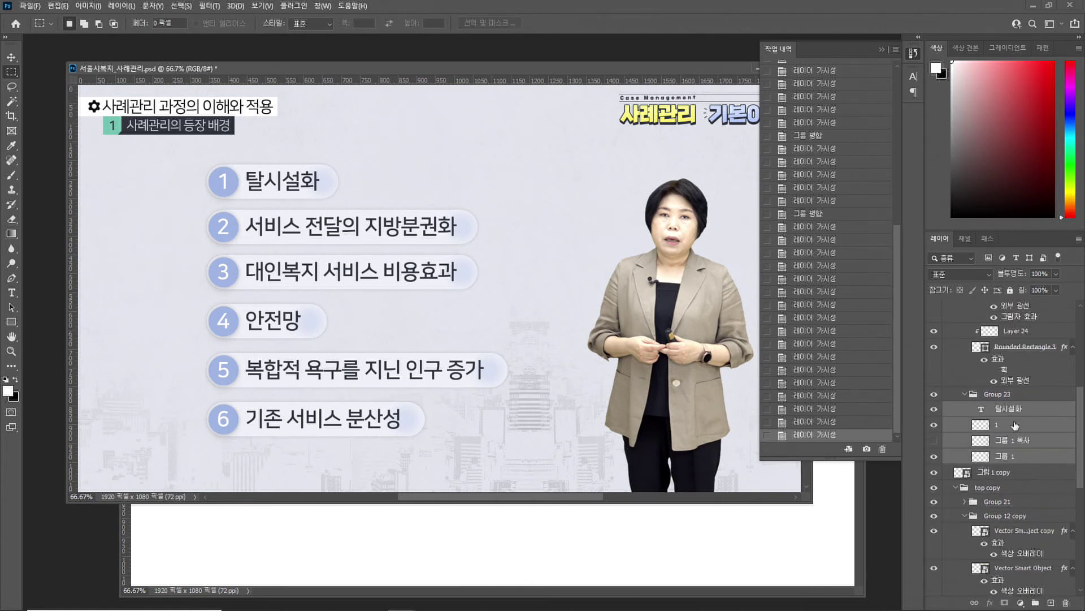
left_click_drag(1014, 410, 1011, 460)
key("Delete")
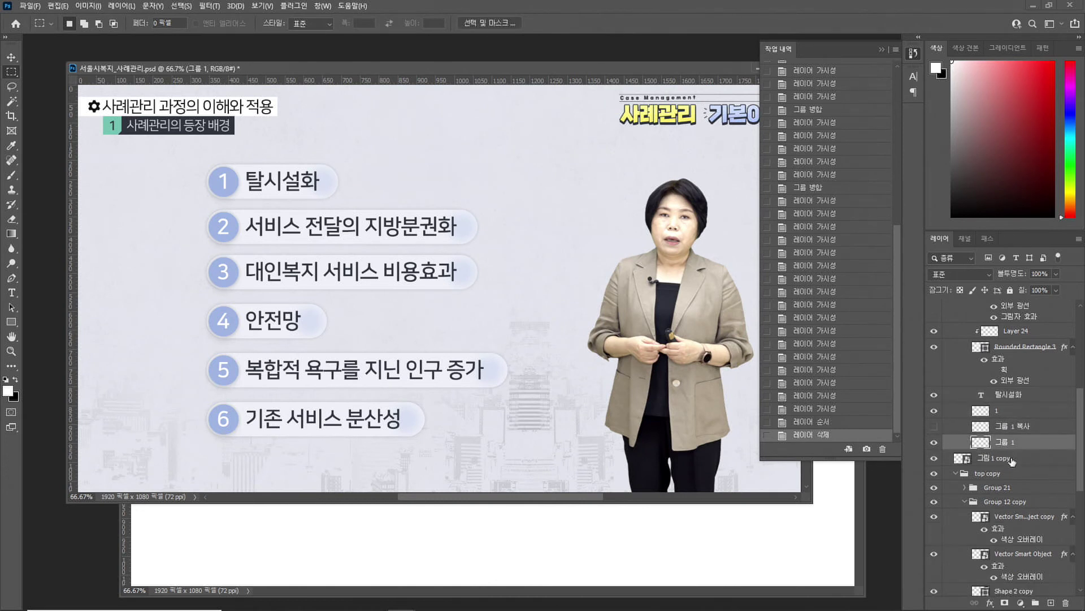
left_click(987, 478)
key("Delete")
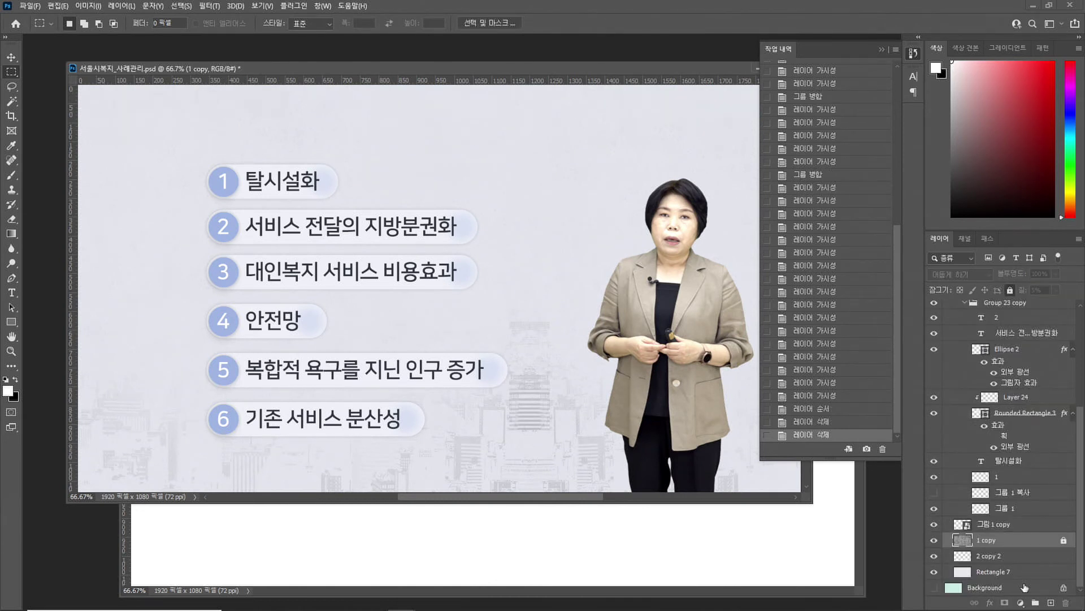
Merge the background layers 1 copy, 2 copy 2 and Rectangle 7 into one layer and check it by toggling its visibility
left_click(934, 555)
left_click(934, 555)
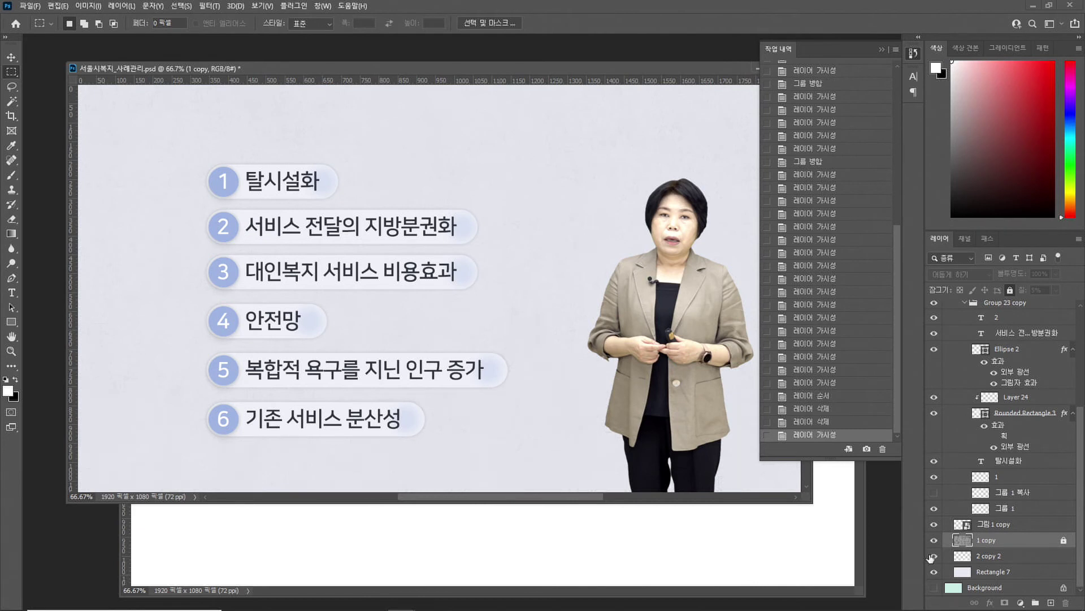
left_click(983, 559)
key("ctrl+e")
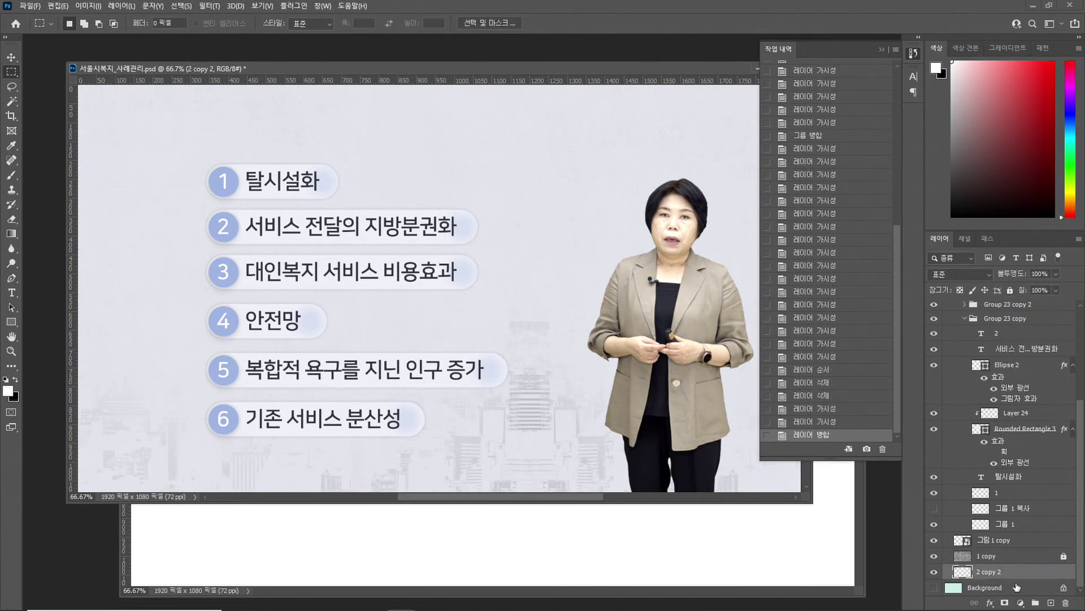
key("ctrl+e")
left_click(934, 572)
left_click(933, 572)
left_click(934, 572)
left_click(934, 572)
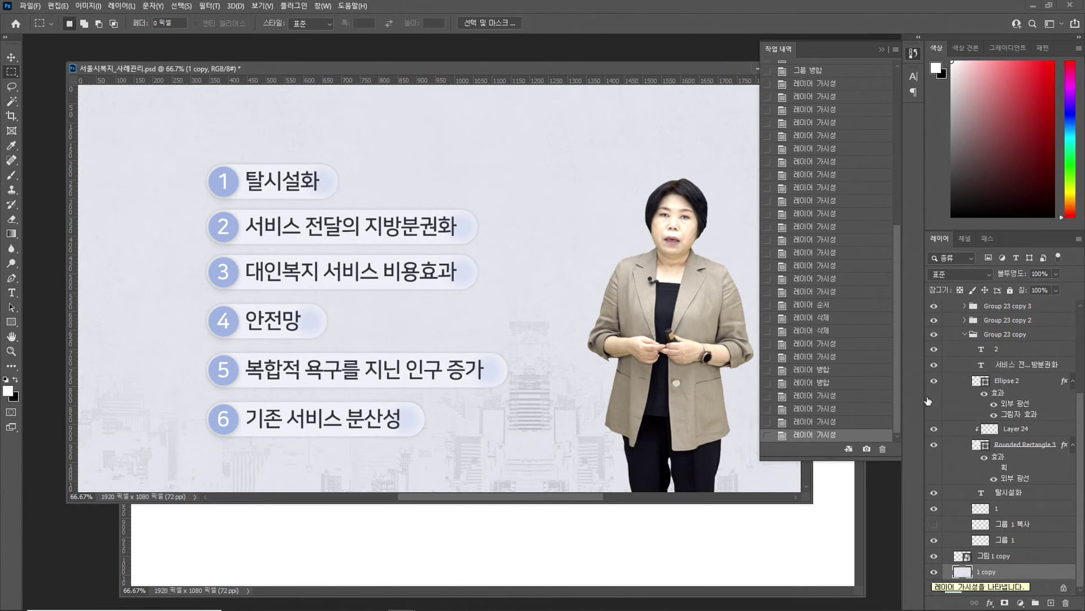
Hide Group 24 and the 그림 1 copy presenter image so only the ppt_08 background shows
scroll(963, 458, "up", 4)
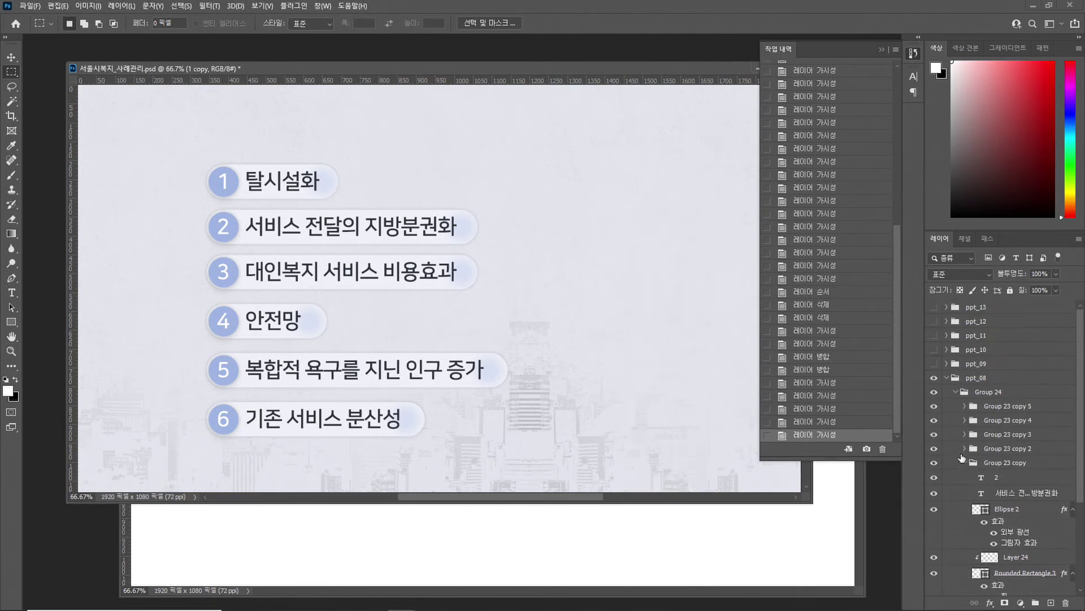
left_click(934, 392)
left_click(956, 392)
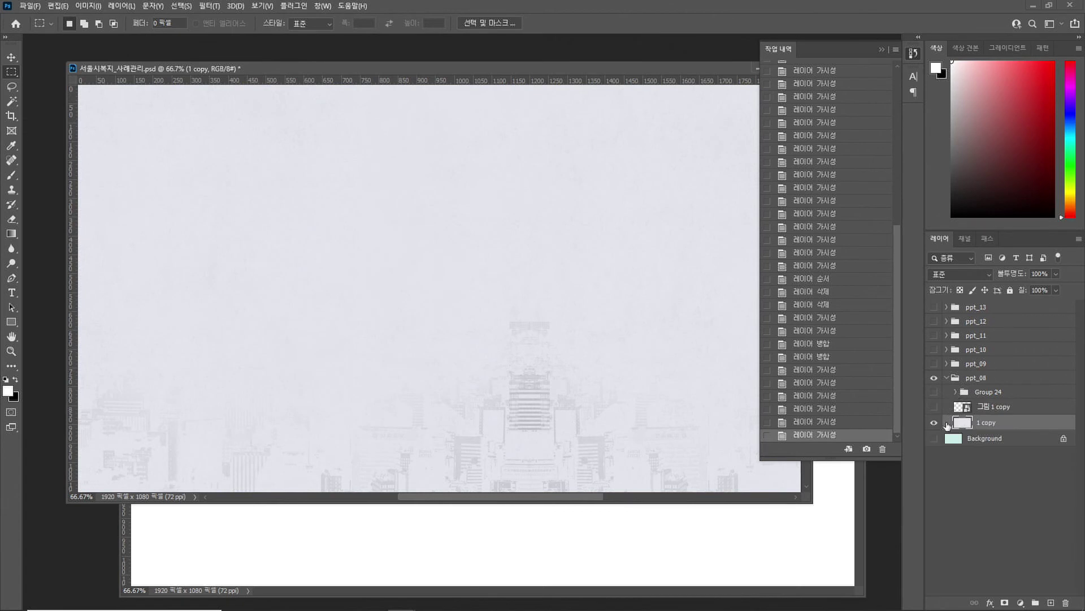
left_click_drag(503, 68, 474, 74)
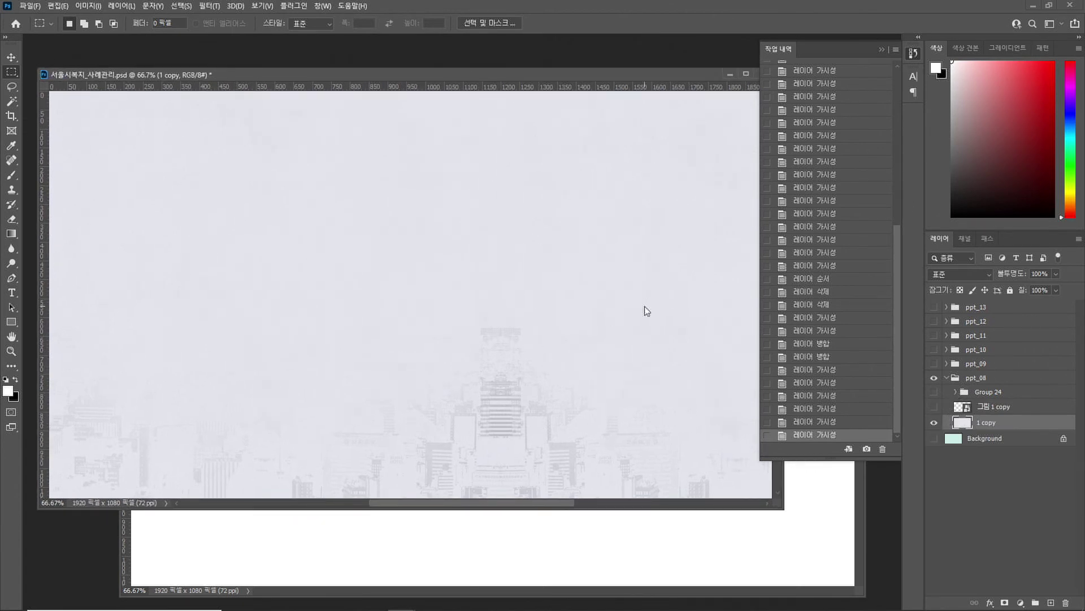
Export the background for web as a JPEG at quality 100, named 01, in the 01 folder
key("ctrl+alt+shift+s")
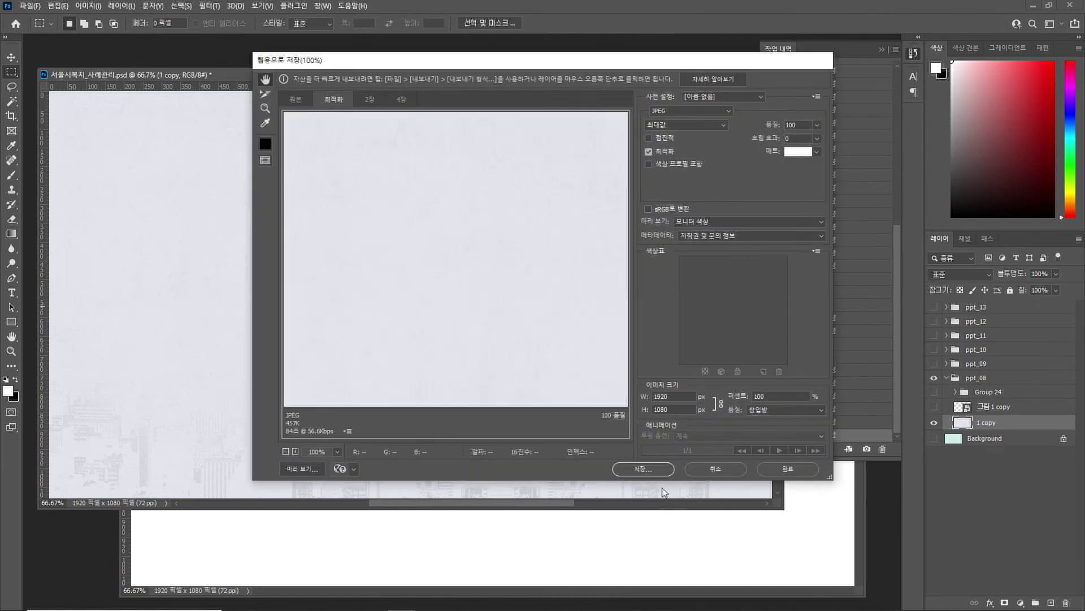
left_click(645, 469)
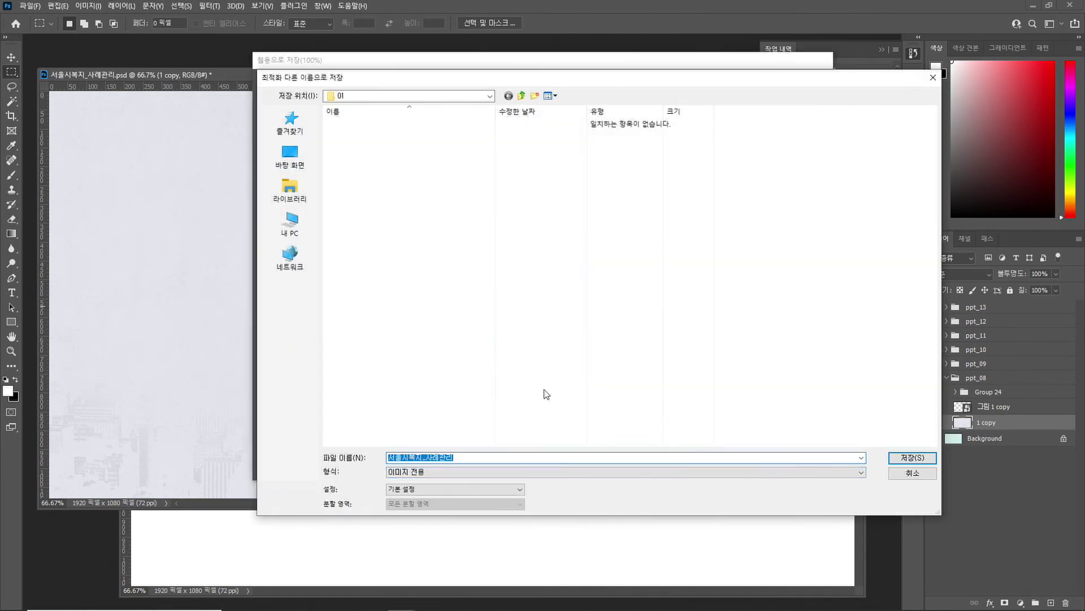
type("01")
key("Return")
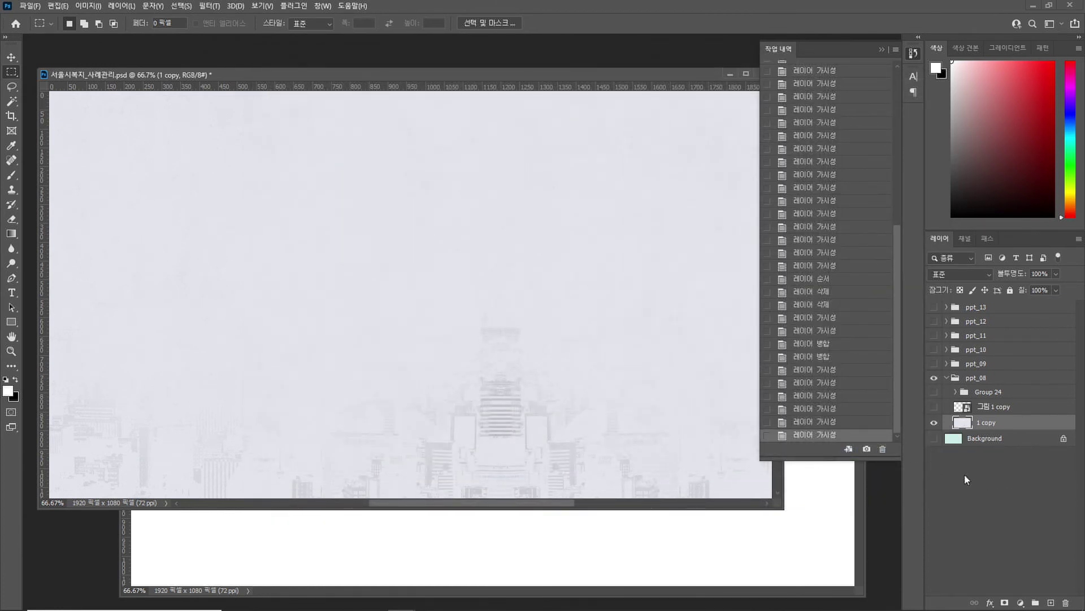
Show Group 24 again and delete the 그림 1 copy presenter layer
left_click(934, 391)
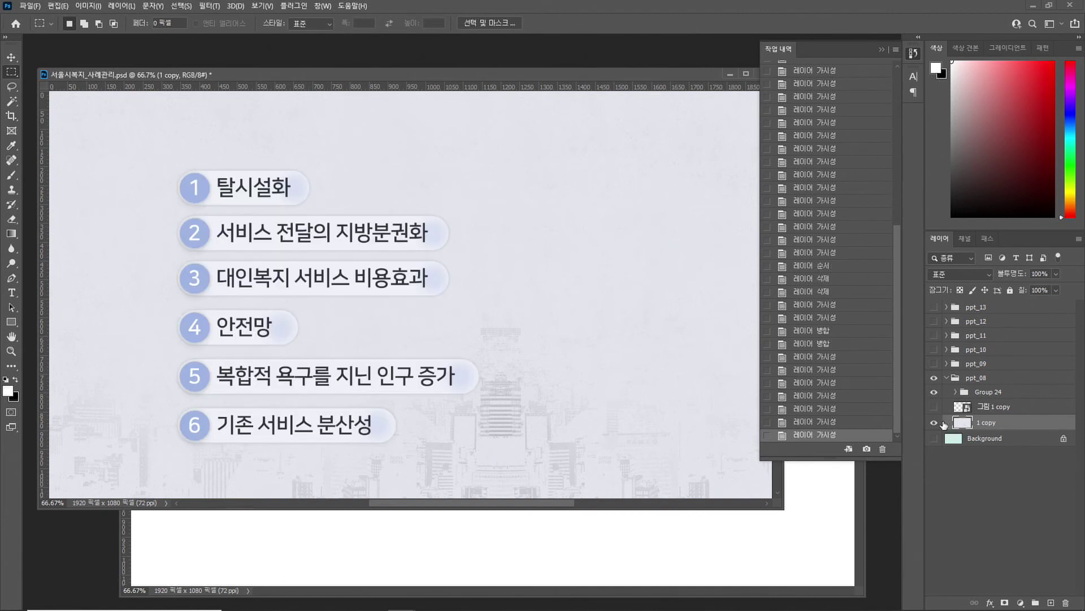
left_click(934, 406)
left_click(934, 406)
left_click(996, 412)
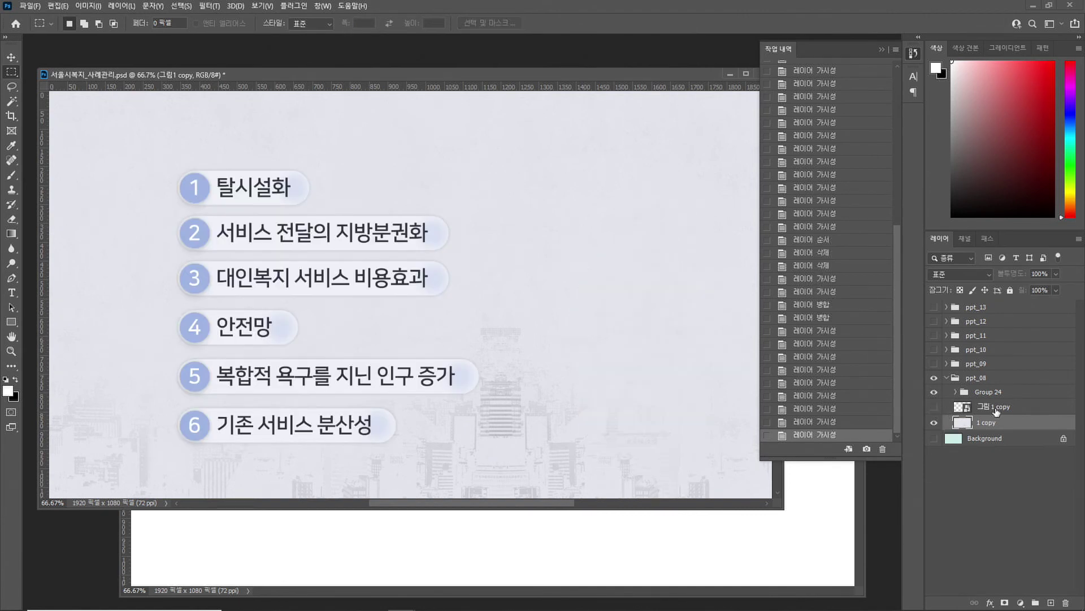
key("Delete")
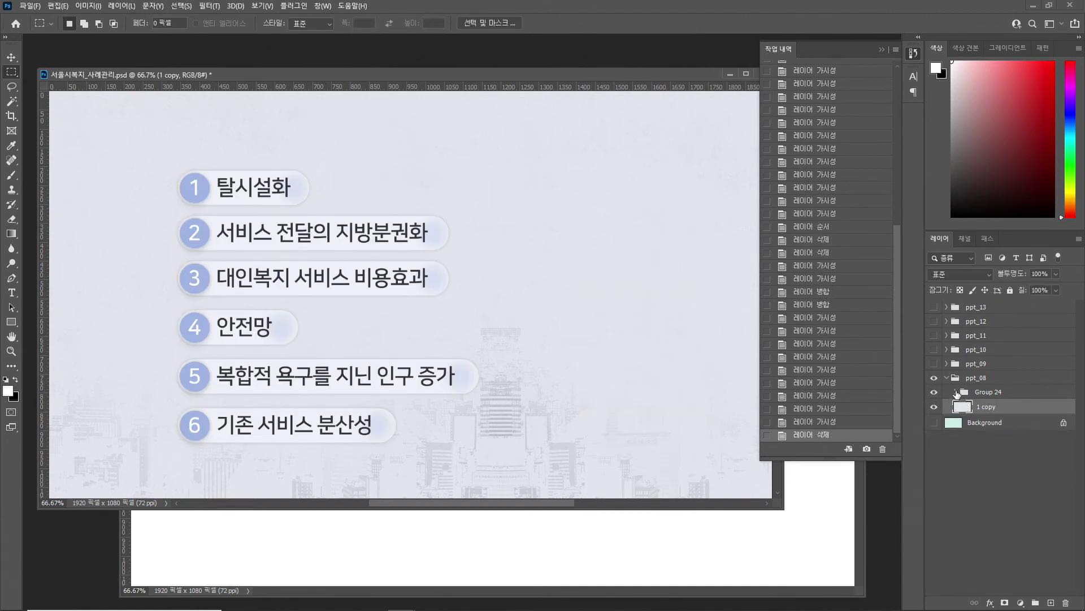
Expand Group 24 and check what Group 23 copy contains by toggling its visibility and listing its layers
left_click(957, 392)
left_click(964, 406)
scroll(963, 390, "down", 1)
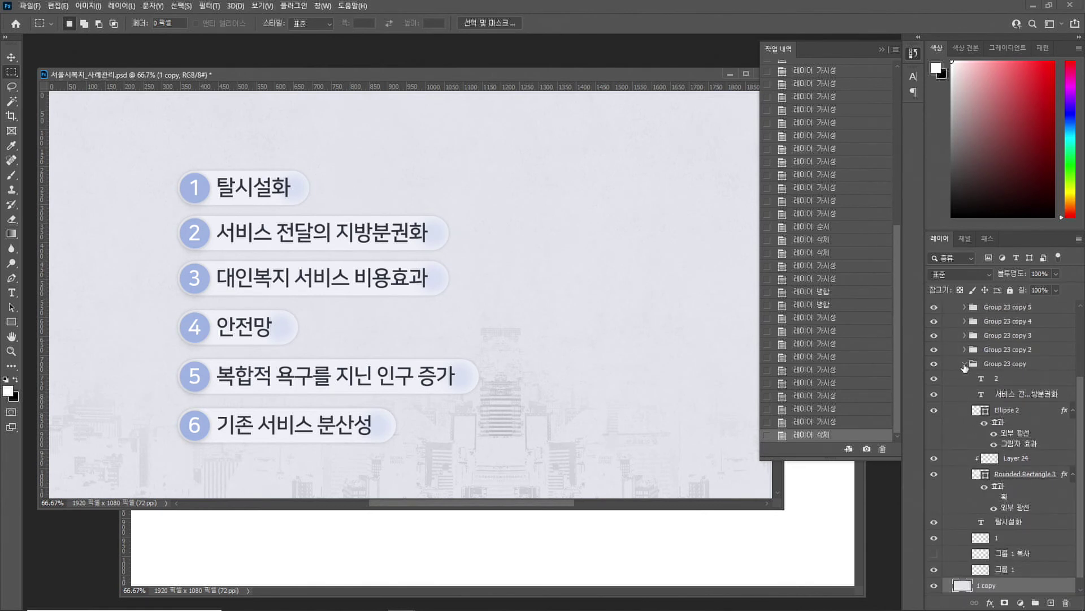
left_click(964, 364)
left_click(934, 462)
left_click(934, 462)
left_click(972, 466)
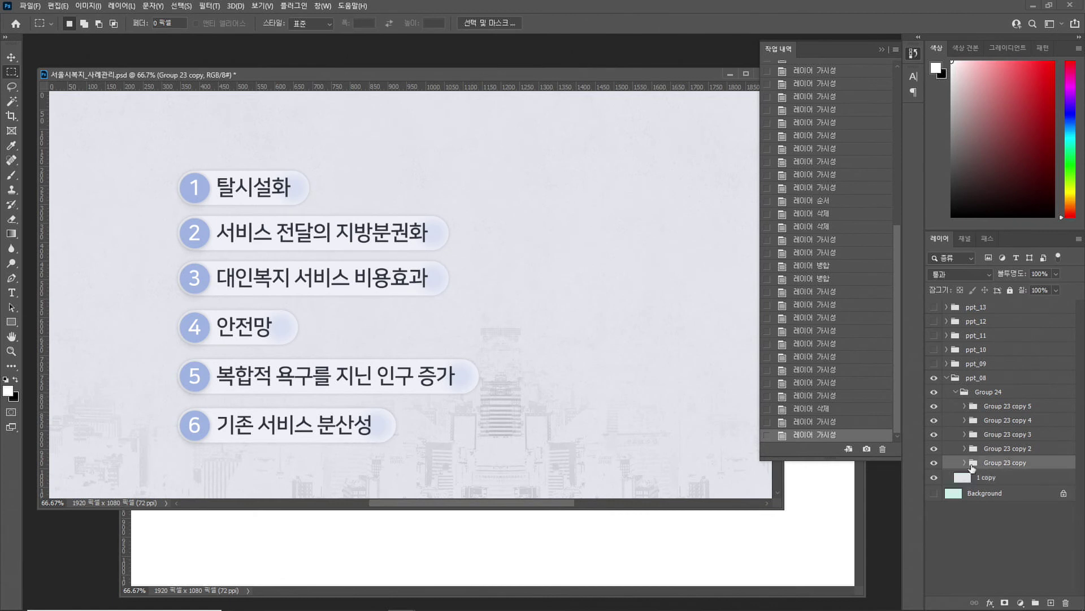
left_click(964, 463)
scroll(1021, 539, "down", 4)
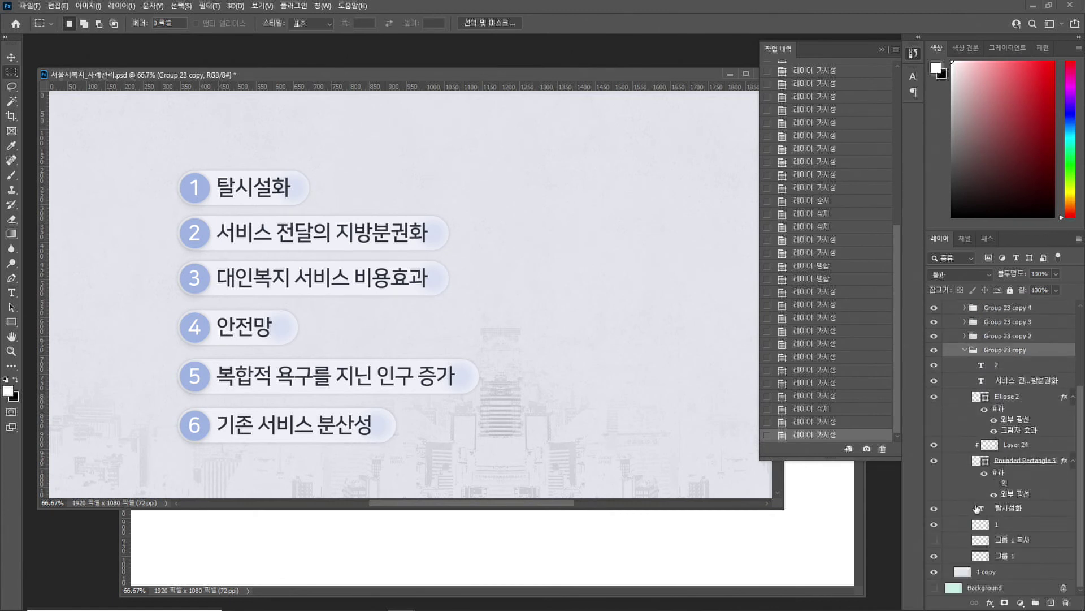
Hide the first item's 1, 그룹 1 복사 and 그룹 1 layers, checking each one's visibility
left_click(1010, 525)
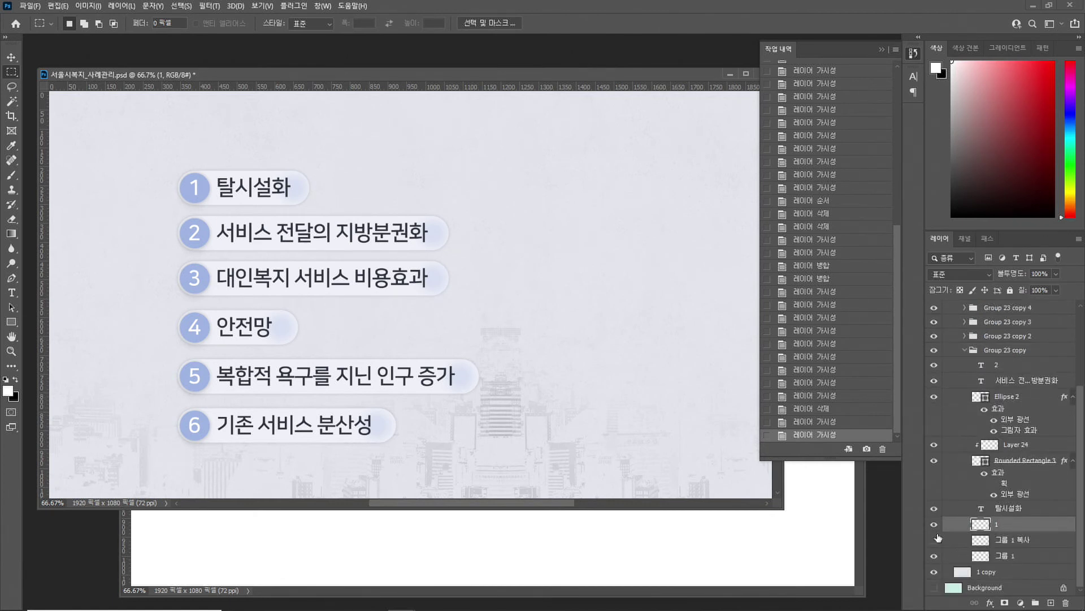
left_click(934, 571)
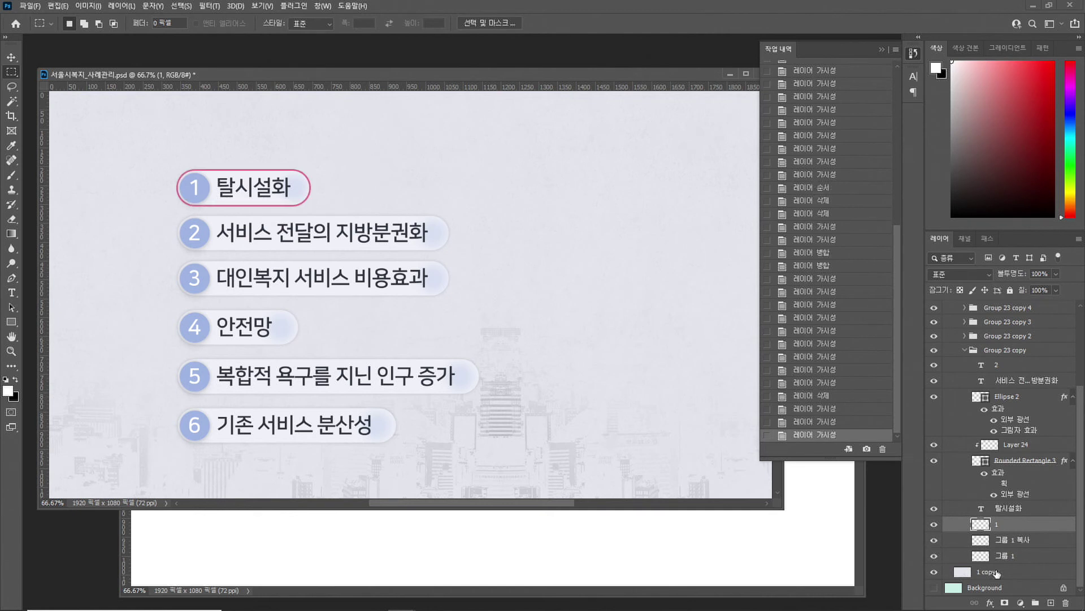
left_click(995, 571)
left_click(992, 556)
left_click(934, 557)
left_click(934, 557)
left_click(935, 556)
left_click(935, 557)
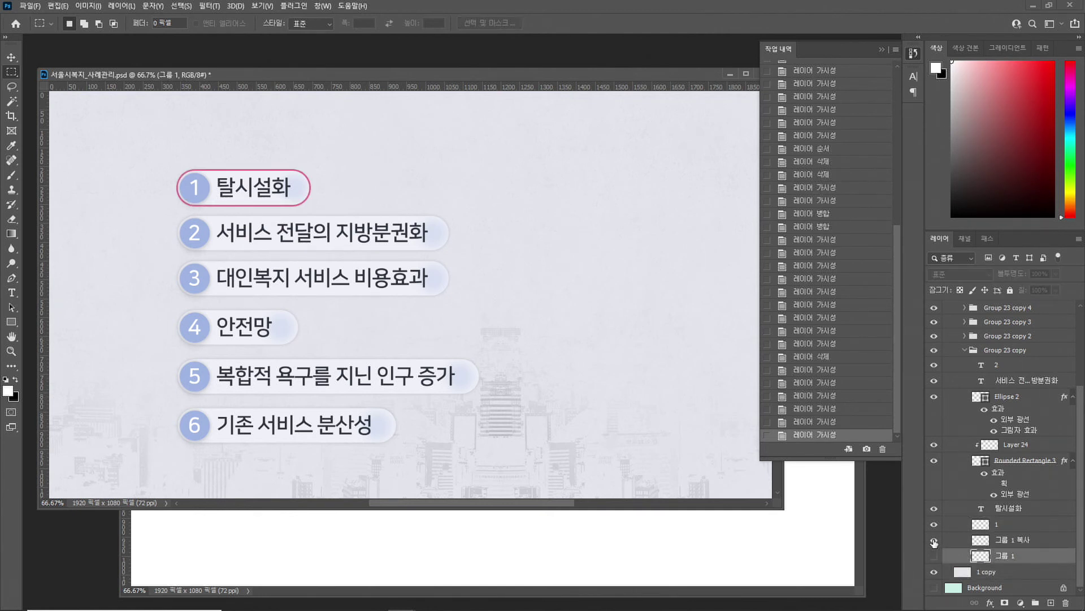
left_click(935, 542)
left_click(934, 525)
left_click(934, 508)
left_click(934, 508)
Move the first item's four layers out of Group 23 copy to the top of ppt_08 and hide the 탈시설화 text
left_click(1009, 508)
left_click(1016, 560, "shift")
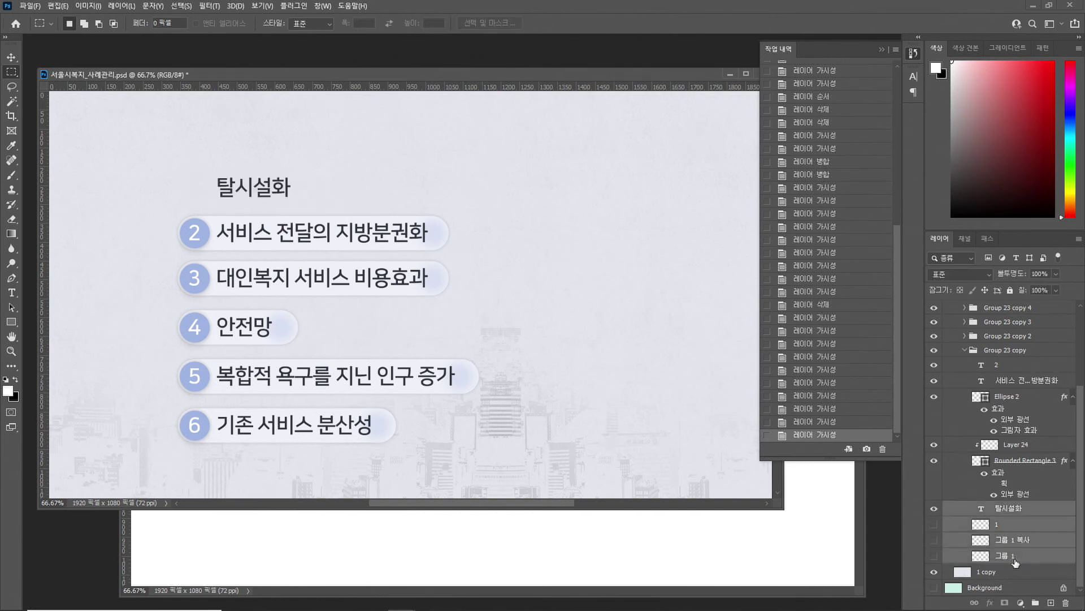
scroll(1016, 561, "up", 1)
left_click_drag(1010, 552, 1009, 312)
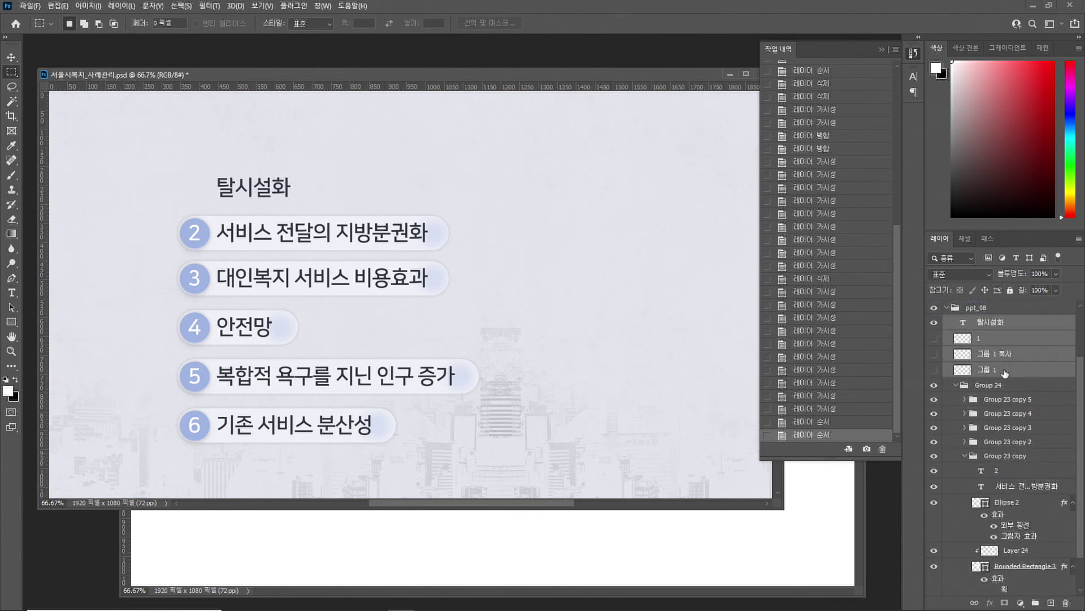
left_click(934, 323)
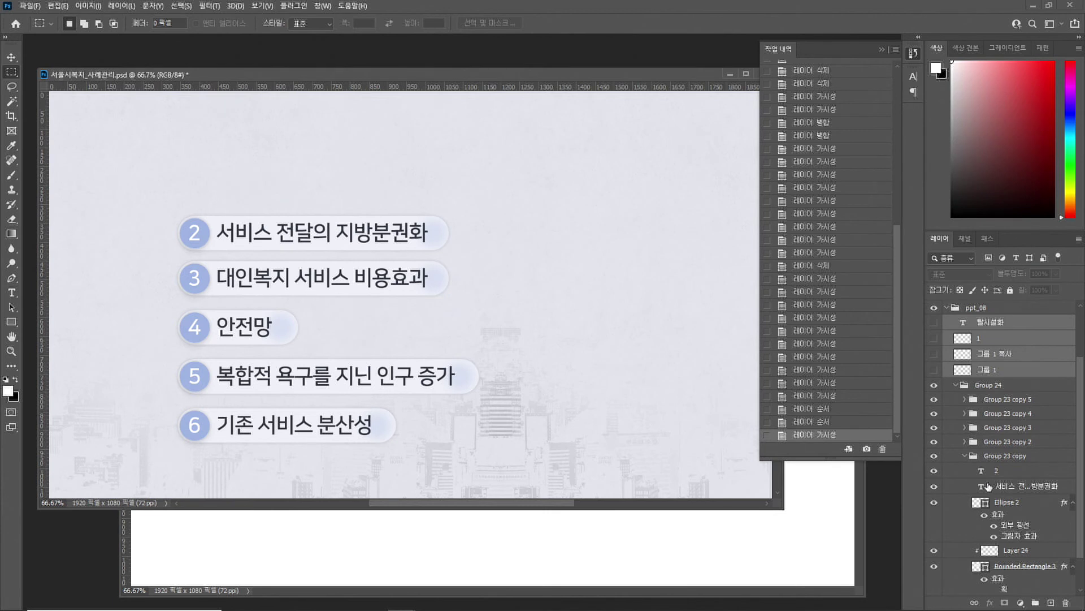
Merge the second item's number 2 with Ellipse 2 and leave the merged layer hidden
left_click(1011, 472)
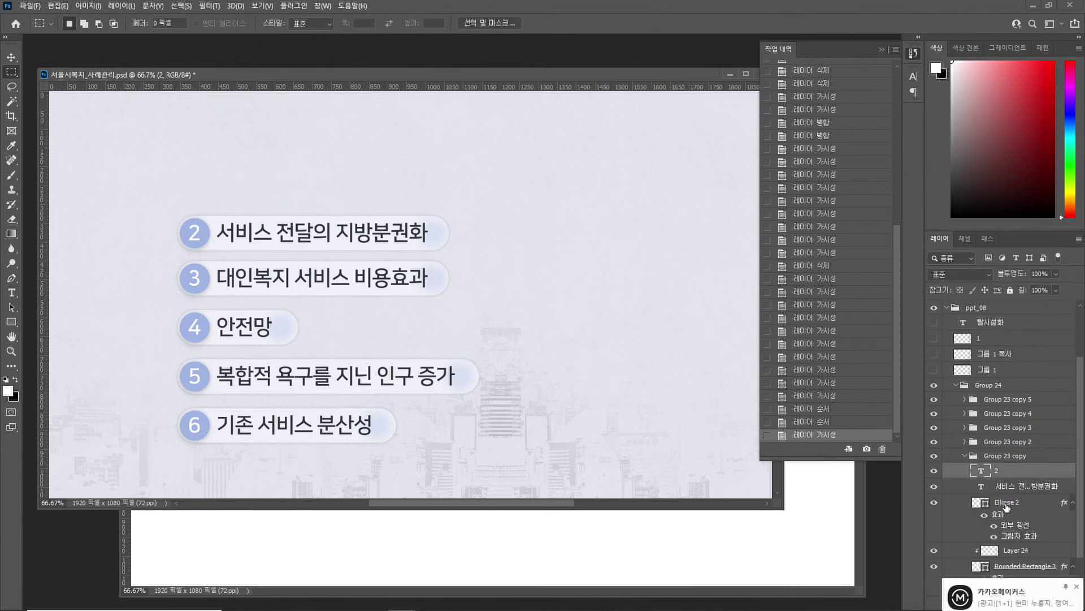
left_click(1007, 505, "ctrl")
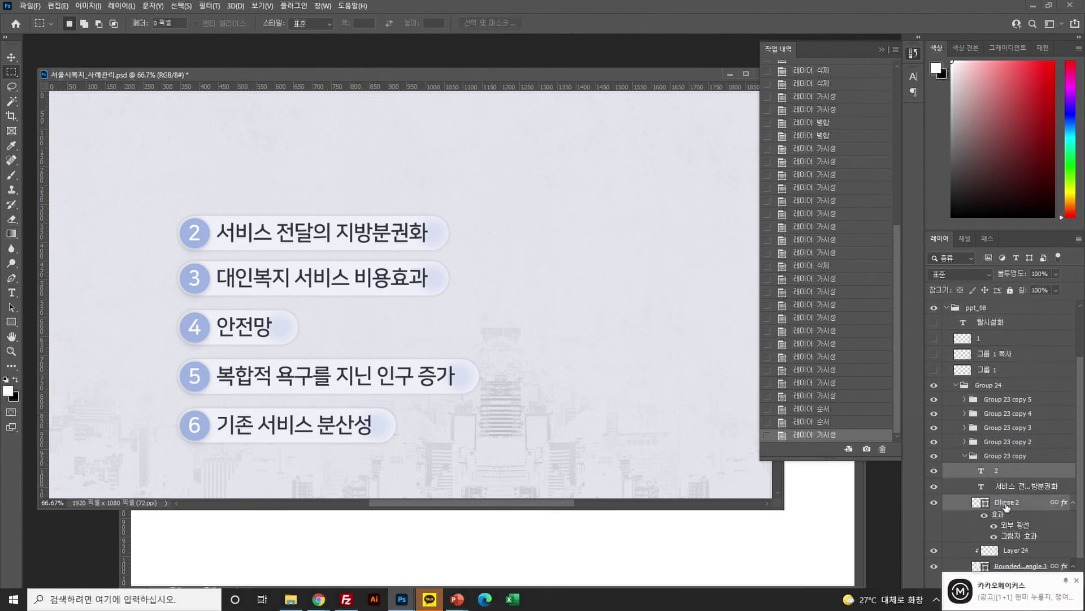
left_click(1077, 580)
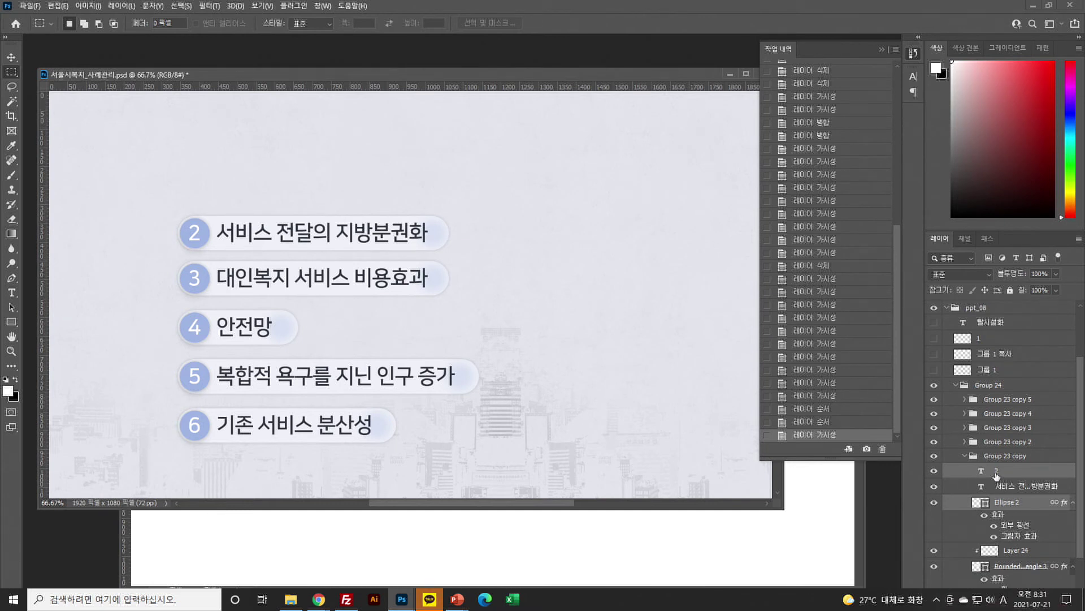
key("ctrl+e")
left_click(936, 478)
left_click(936, 478)
left_click(936, 478)
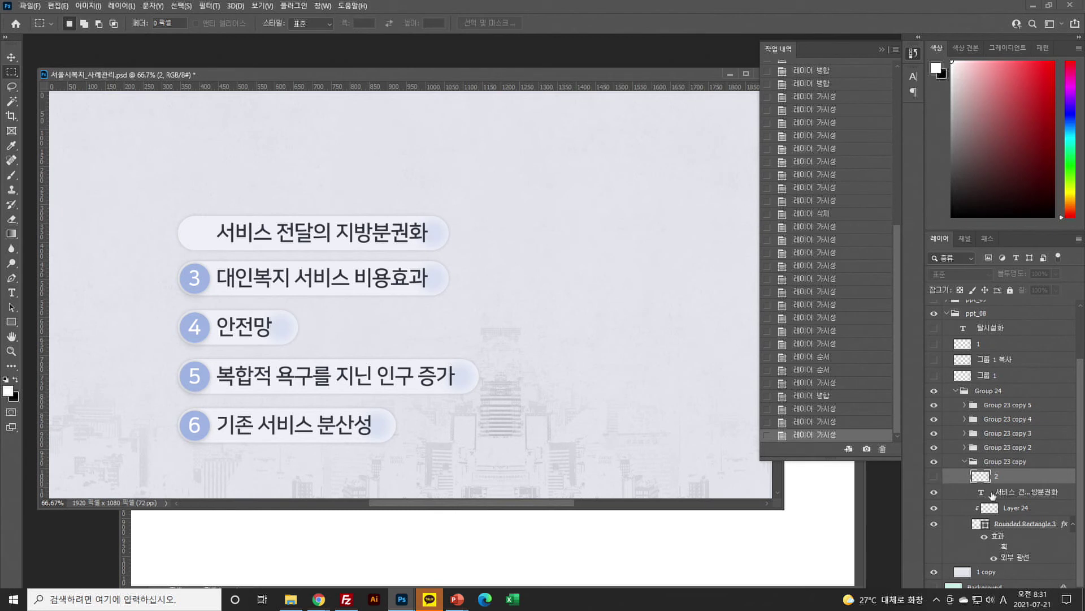
Move the 서비스 전달의 지방분권화 text above layer 2, and group Layer 24 with Rounded Rectangle 3
left_click_drag(1024, 494, 1022, 471)
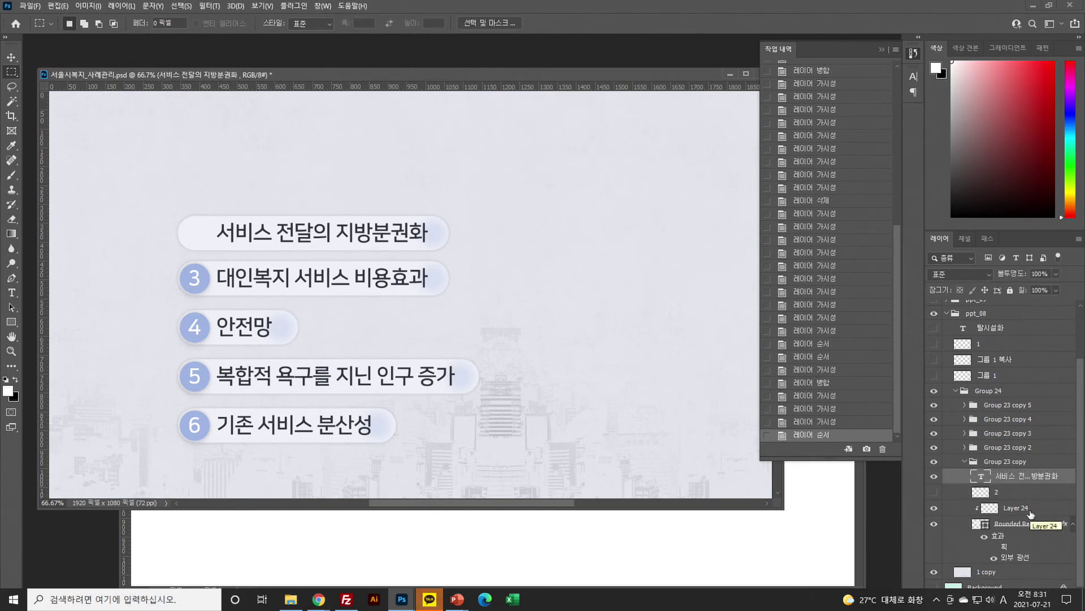
left_click(1017, 510)
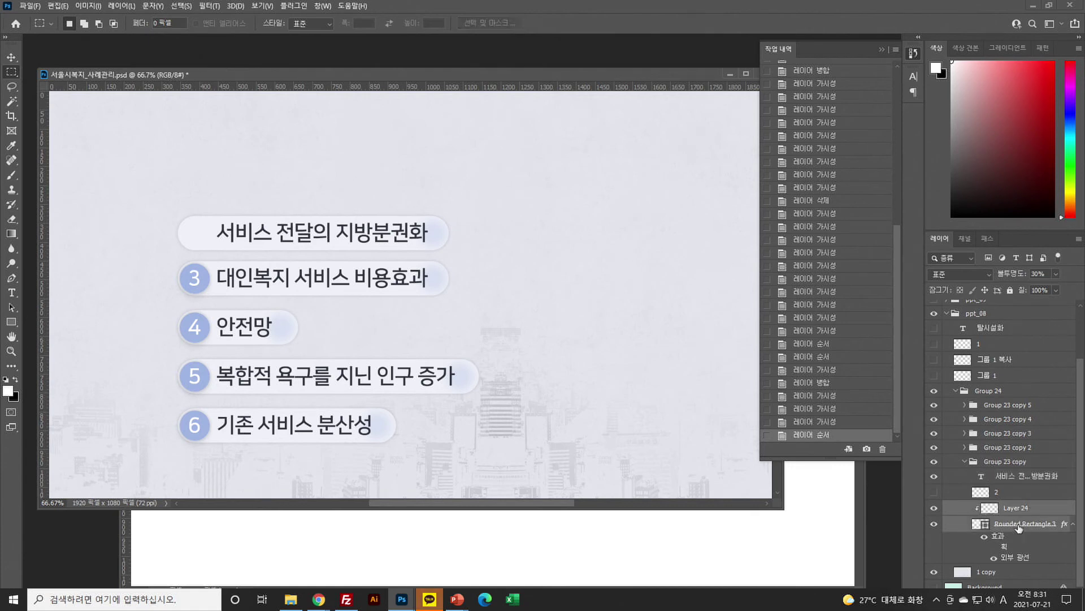
left_click(1078, 240)
left_click(1006, 293)
left_click(648, 180)
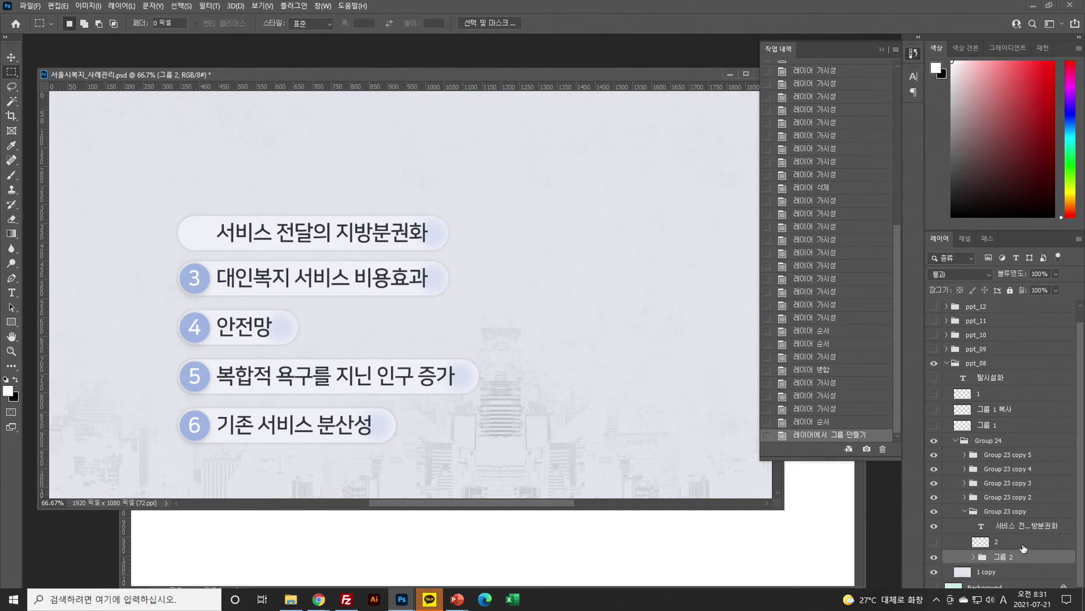
Duplicate the second item's background group and merge the original 그룹 2 into a single layer
key("ctrl+j")
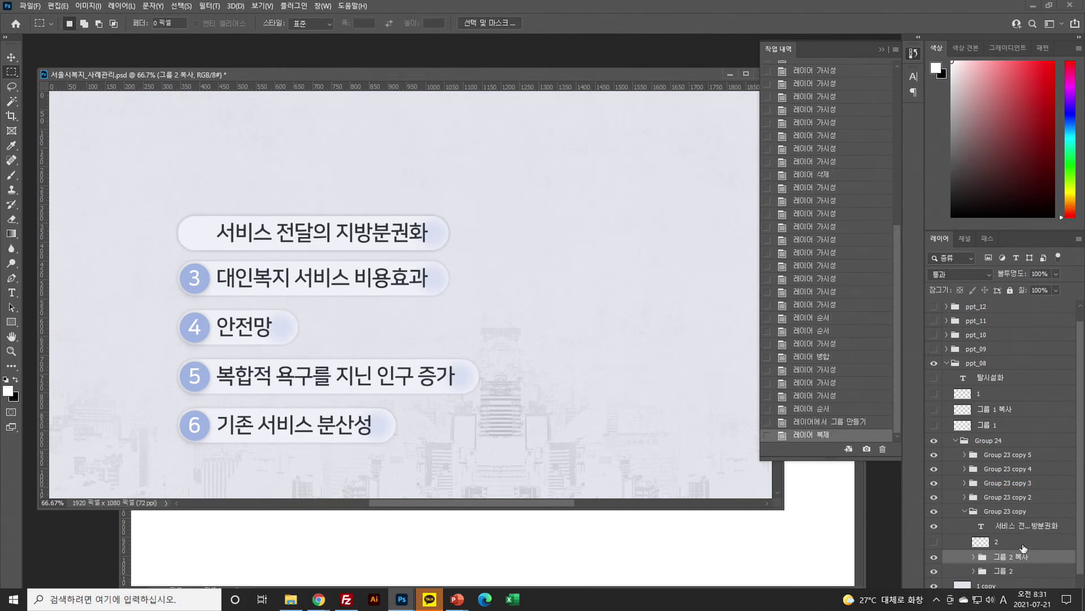
left_click(934, 543)
left_click(1011, 557)
left_click(934, 556)
left_click(933, 557)
key("ctrl+e")
left_click(933, 543)
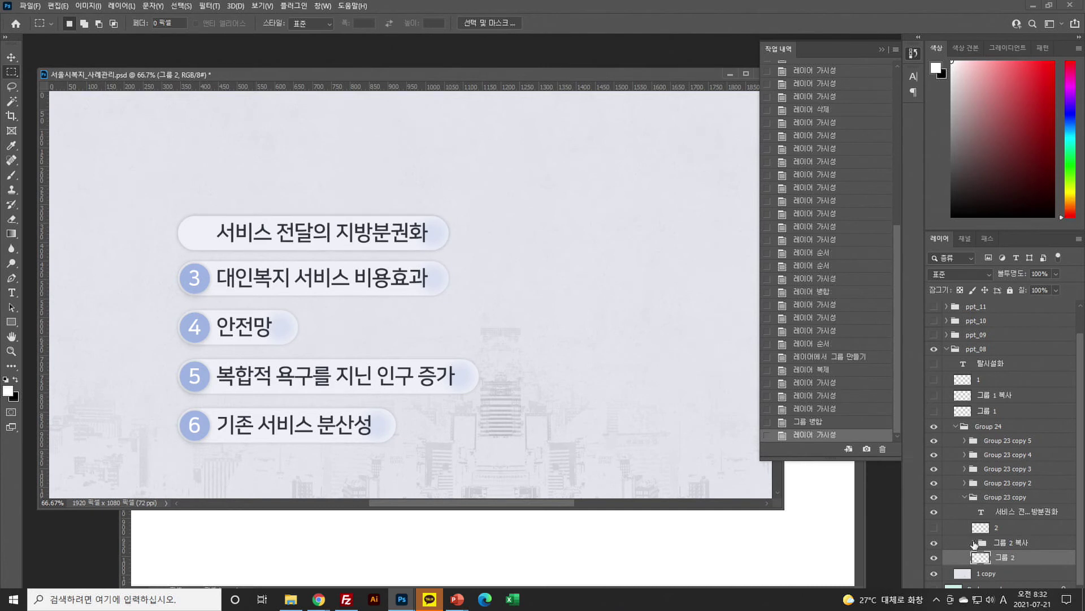
Turn on the stroke effect for the rounded rectangle inside 그룹 2 복사 and merge that group into one layer
left_click(975, 543)
left_click(1001, 548)
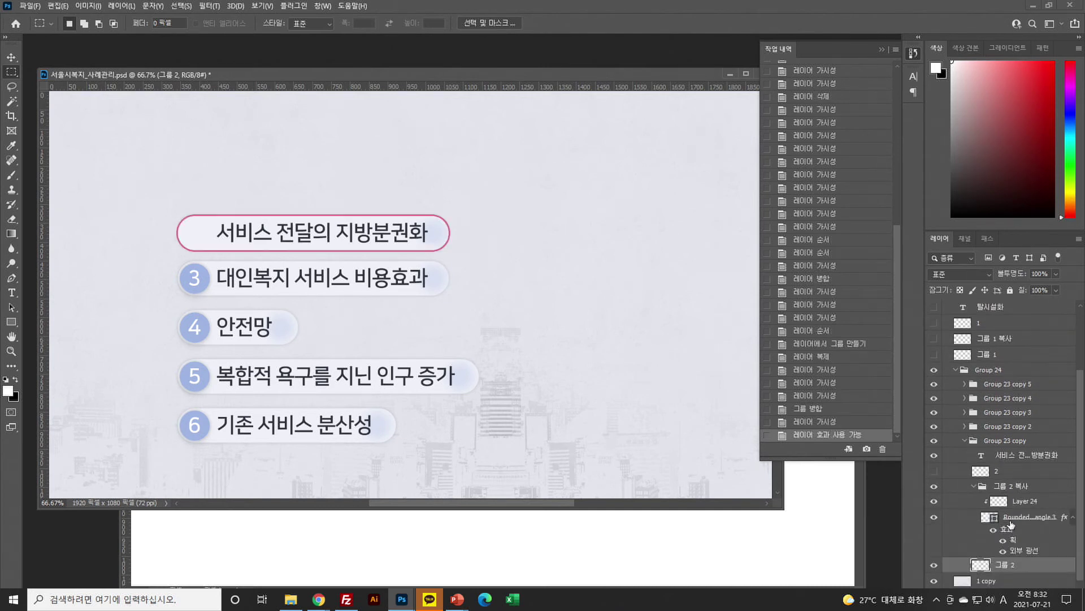
left_click(1013, 491)
key("ctrl+e")
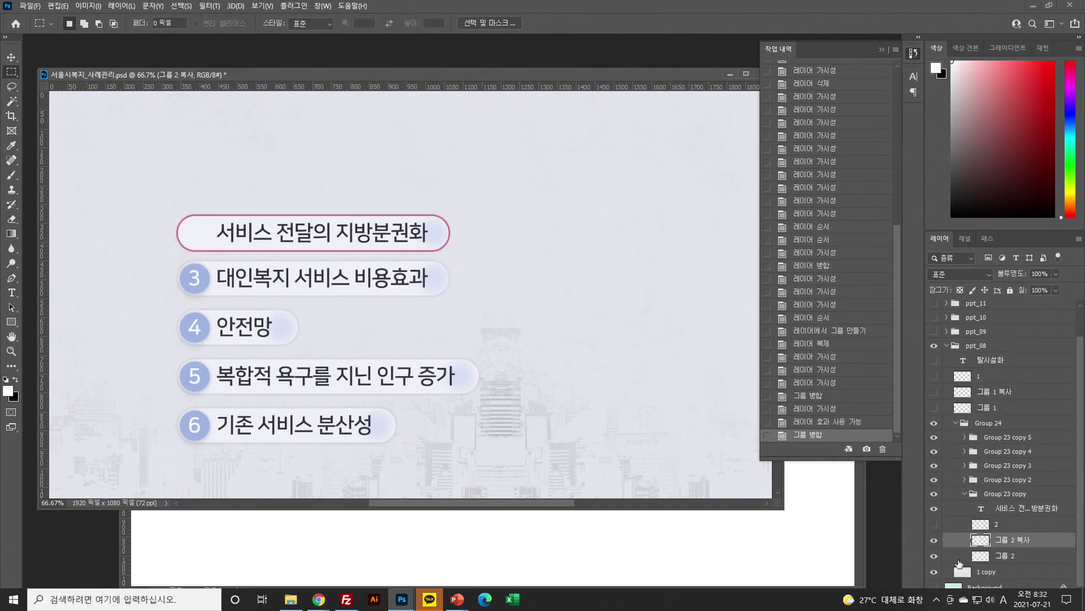
left_click(934, 543)
left_click(934, 543)
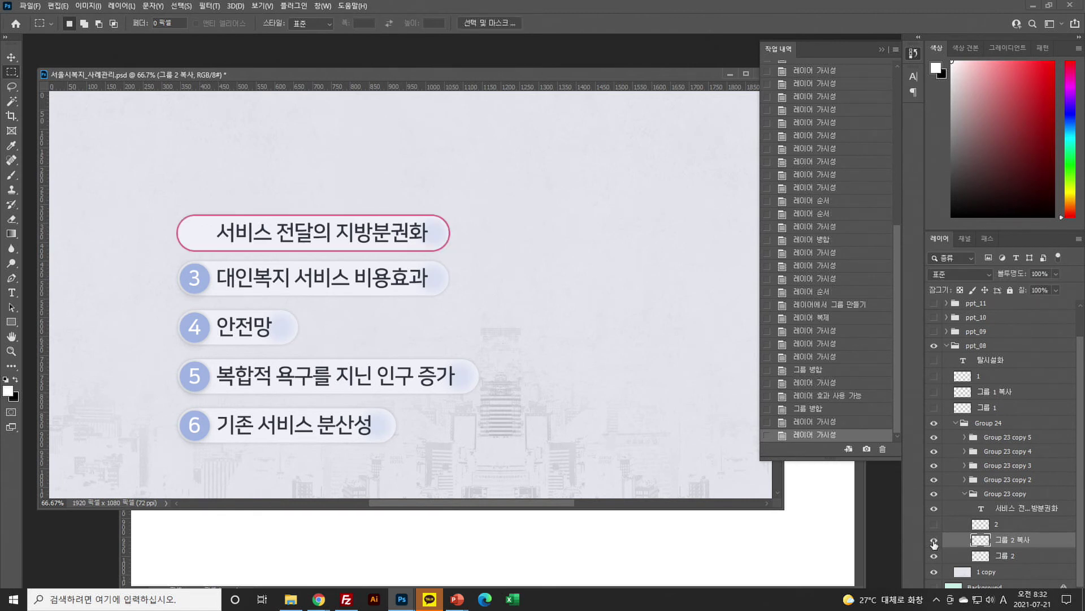
Make the number 2 badge layer visible again alongside its item text
left_click(934, 526)
left_click(933, 508)
left_click(934, 509)
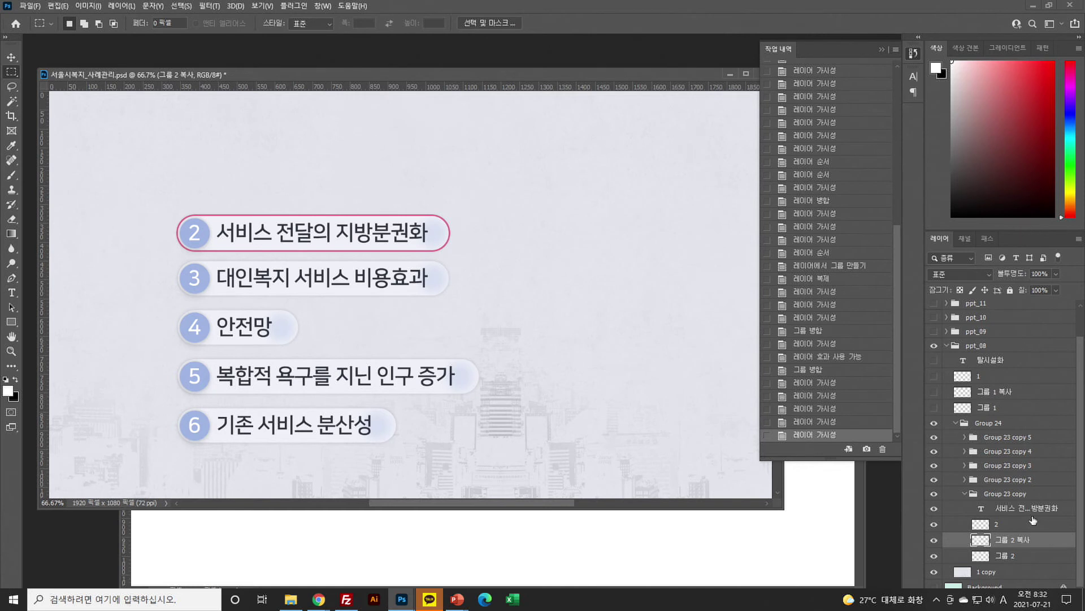
Hide the outlined 그룹 2 복사 layer and move item 2's four layers out of Group 24, above the 탈시설화 text in ppt_08
left_click(1033, 511)
left_click(966, 558, "shift")
left_click(933, 559)
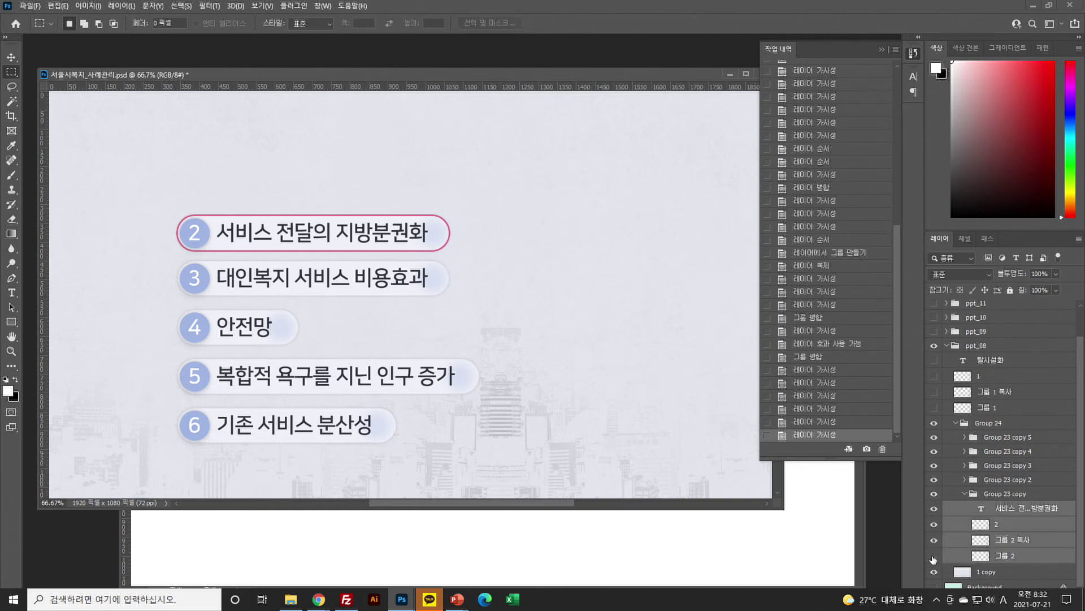
left_click(933, 558)
left_click(934, 539)
left_click(934, 539)
left_click(934, 540)
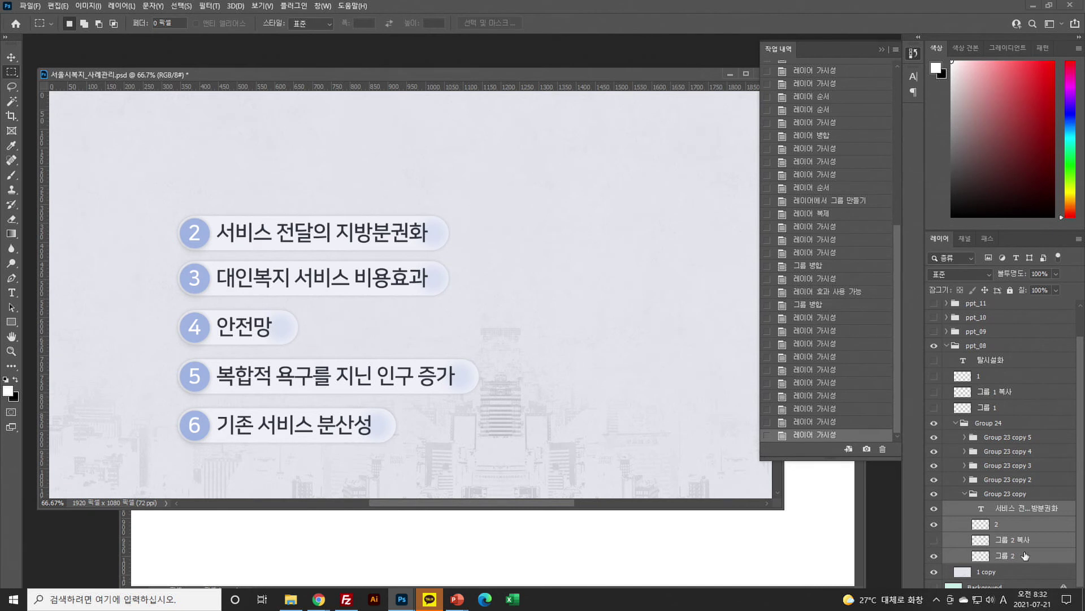
left_click_drag(1021, 508, 1014, 352)
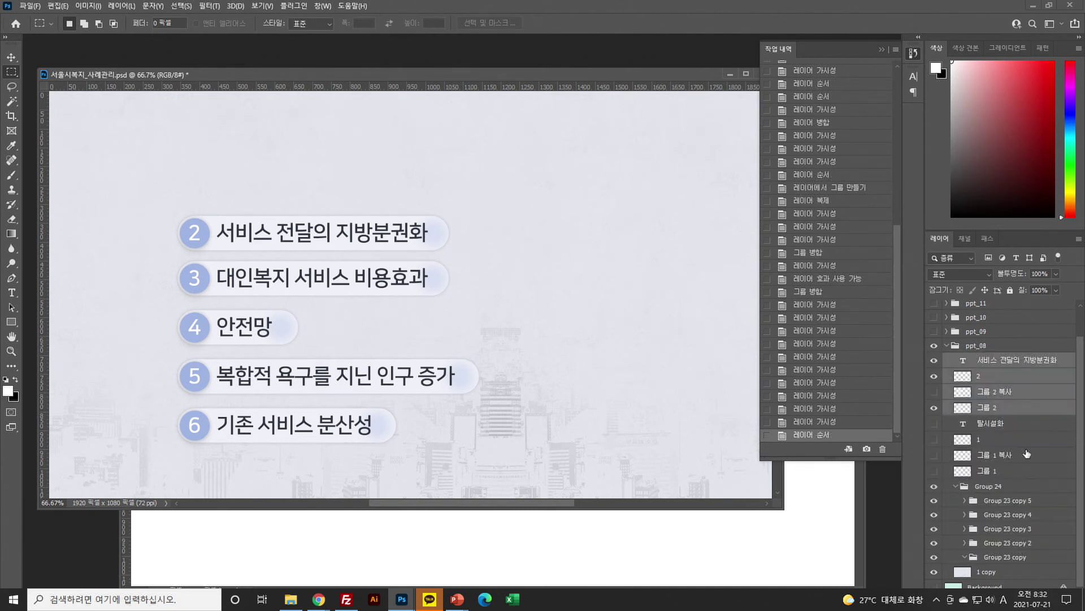
Check item 1's plain and outlined pill layers by showing them briefly and hiding them again
left_click(934, 473)
left_click(935, 456)
left_click(935, 456)
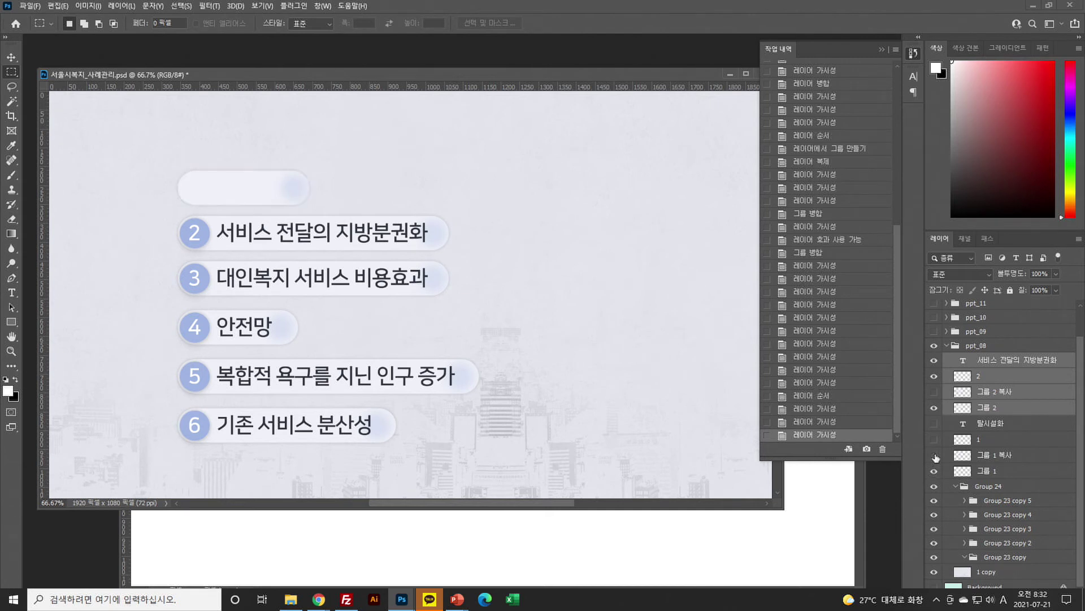
left_click(934, 471)
Hide the 그룹 2, number 2 badge and 서비스 전달의 지방분권화 text layers
left_click(934, 408)
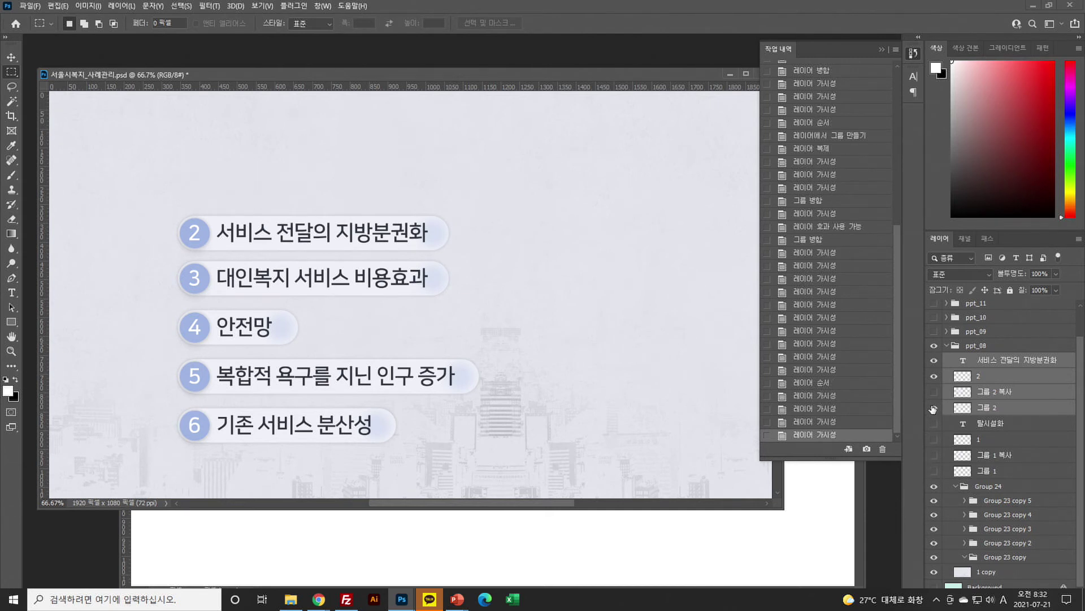
left_click(934, 376)
left_click(933, 362)
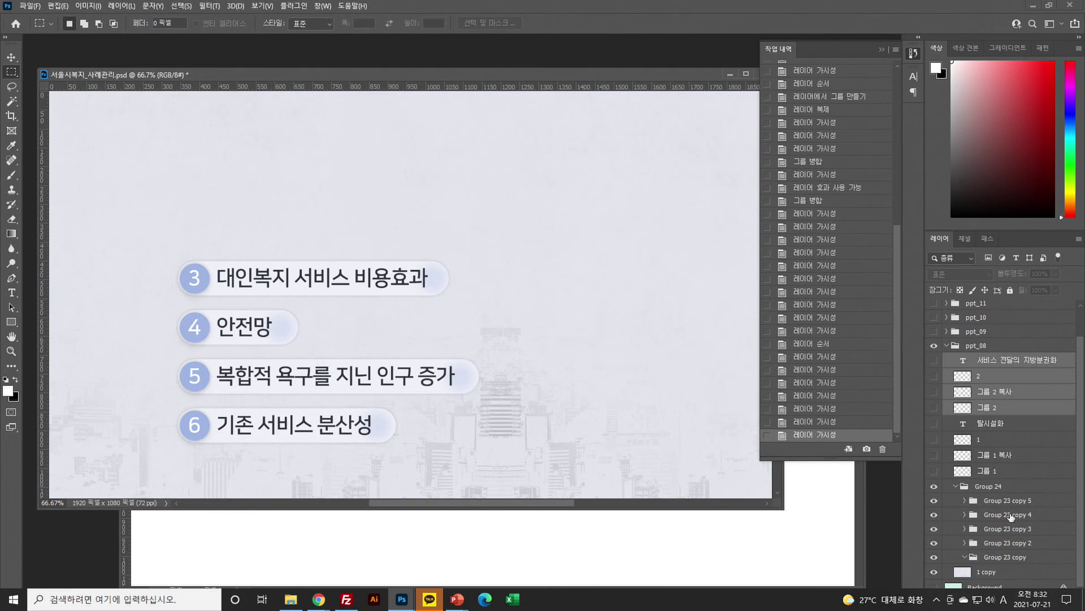
Delete the emptied Group 23 copy folder and check which item Group 23 copy 2 holds
left_click(992, 559)
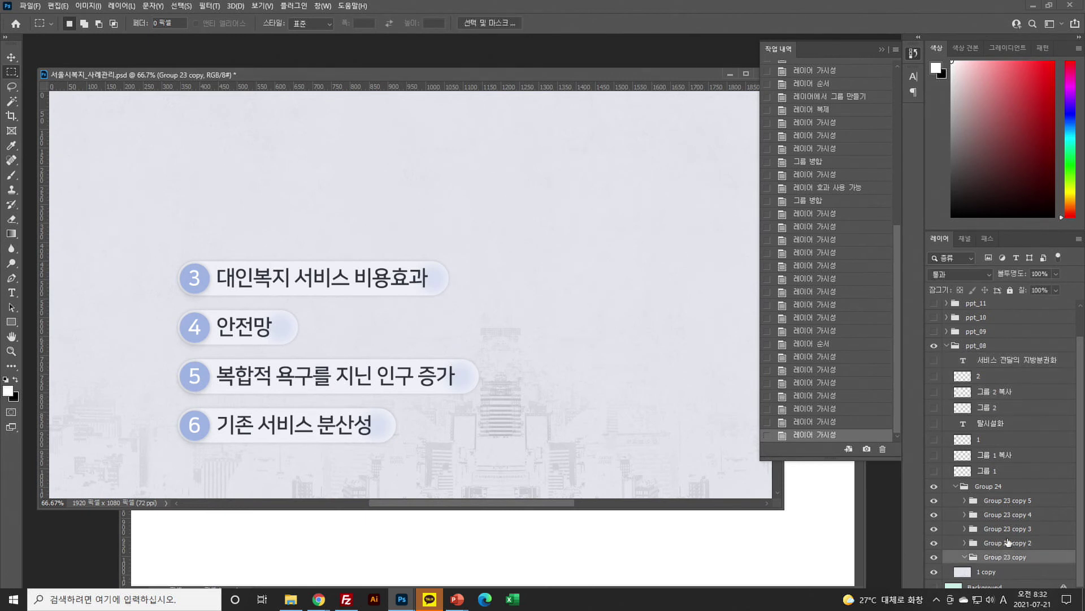
key("Delete")
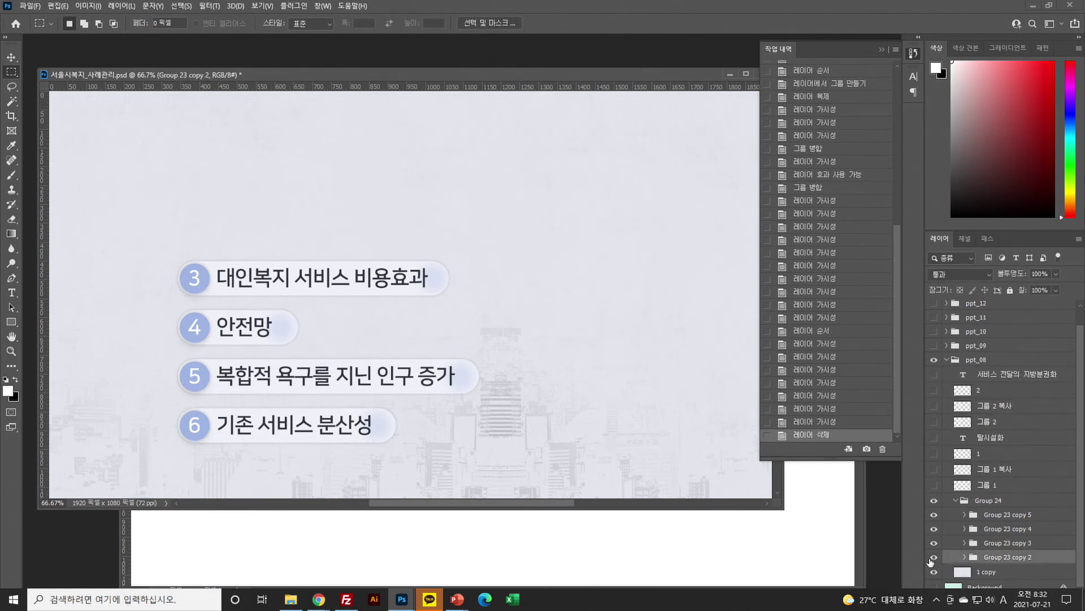
left_click(934, 558)
left_click(934, 558)
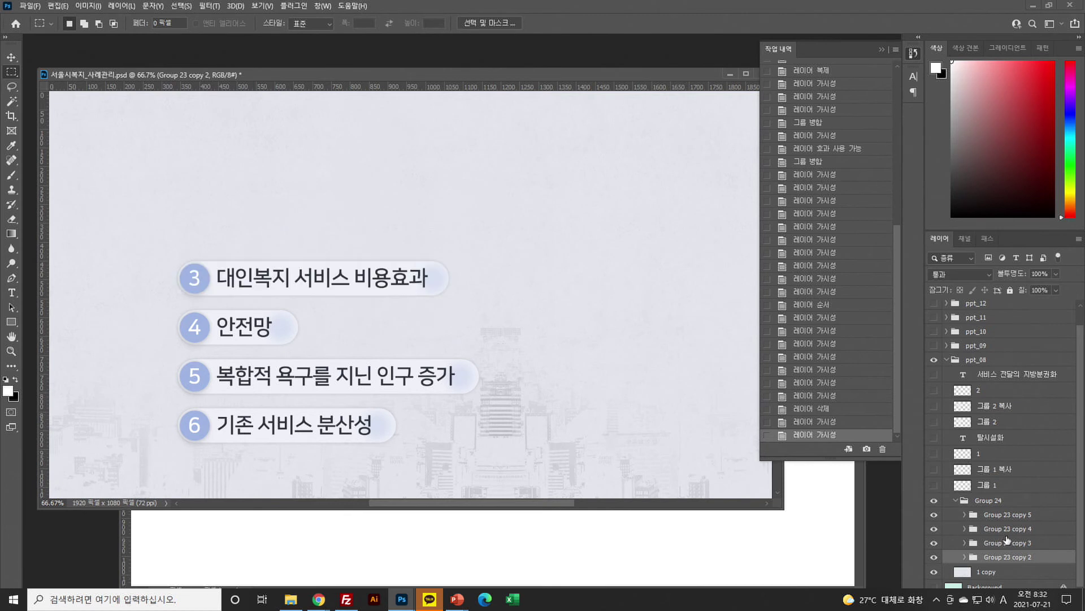
In Group 23 copy 2, merge the number 3 text with Ellipse 2 and place the merged badge below the 대인복지 서비스 비용효과 text
left_click(964, 557)
scroll(995, 497, "down", 2)
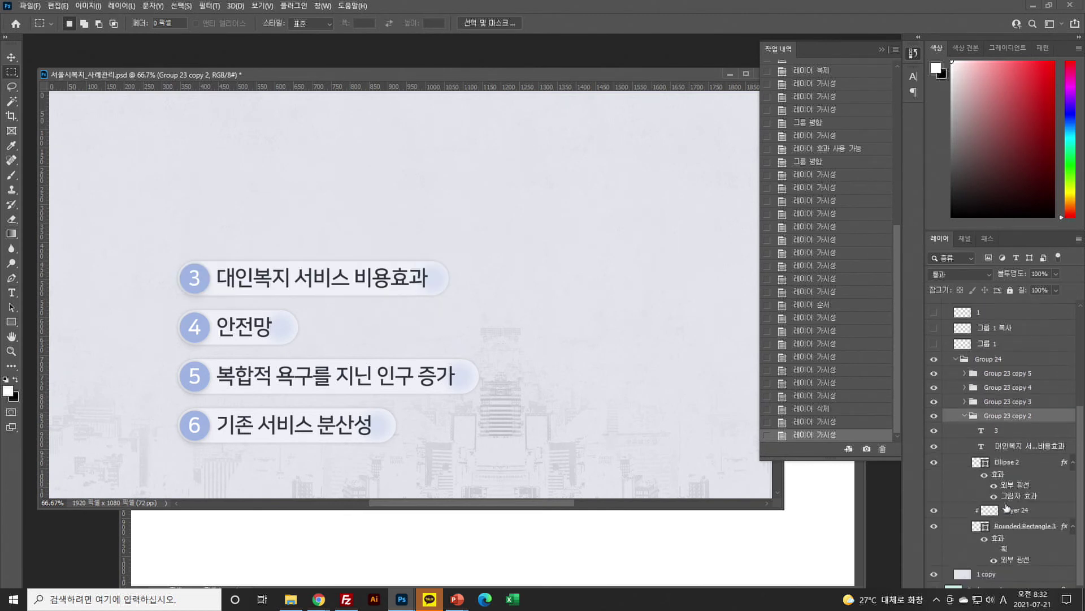
left_click(1005, 467)
left_click(1011, 432, "ctrl")
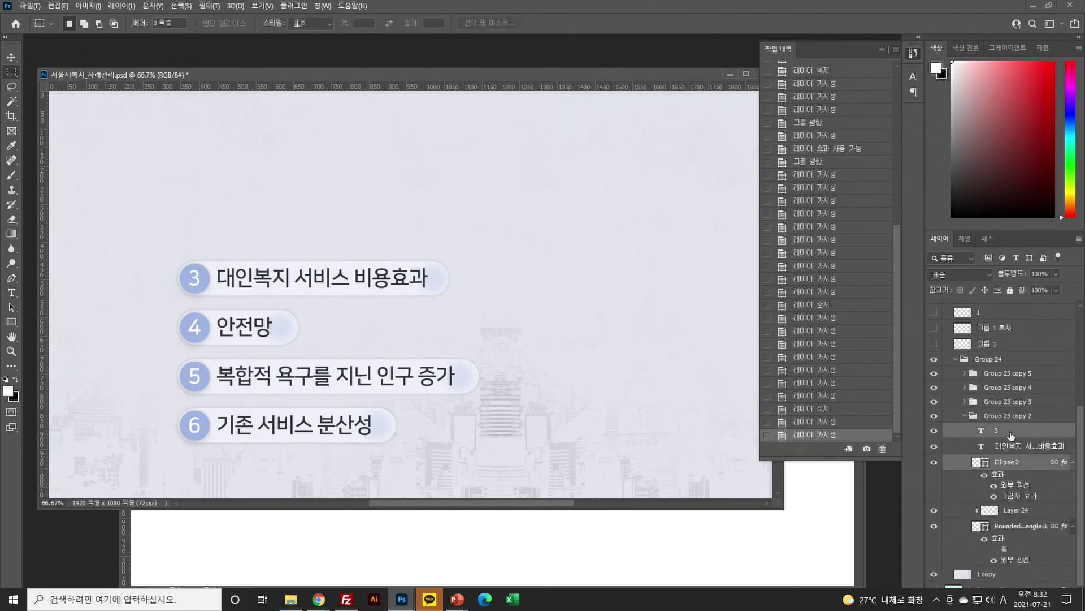
key("ctrl+e")
left_click_drag(1018, 485, 1025, 498)
Group Layer 24 and Rounded Rectangle 3 of item 3 into a new group with the default name
left_click(1027, 512)
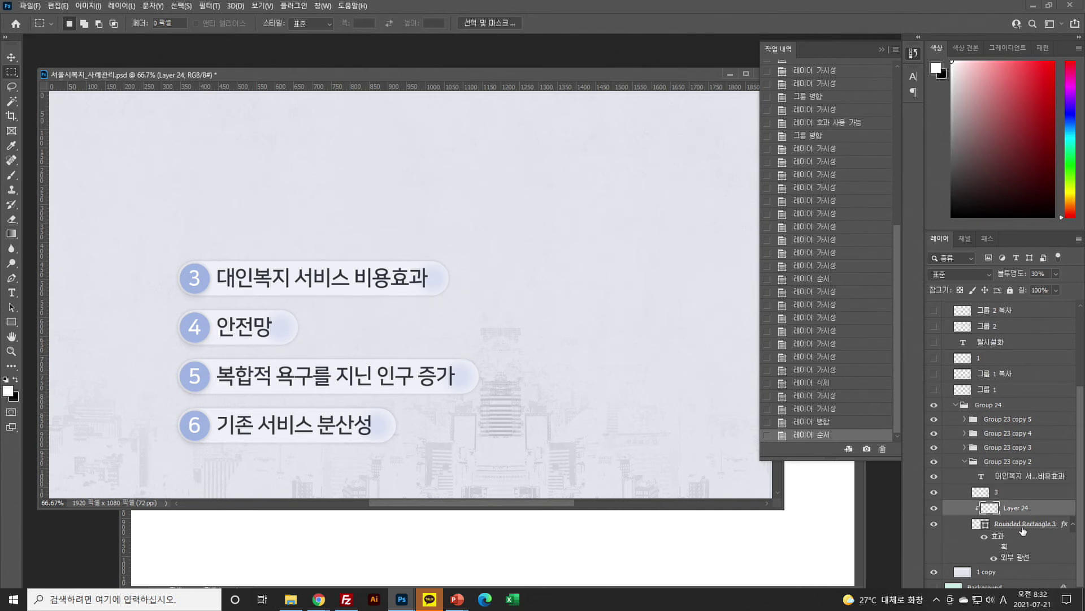
left_click(1024, 532, "shift")
left_click(1079, 239)
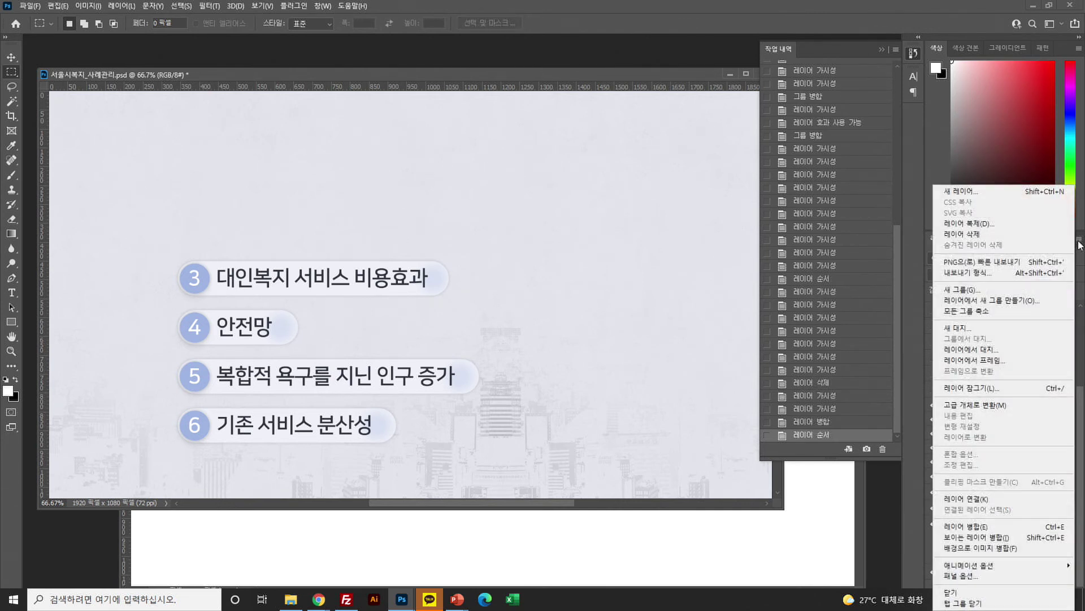
left_click(1036, 300)
left_click(633, 187)
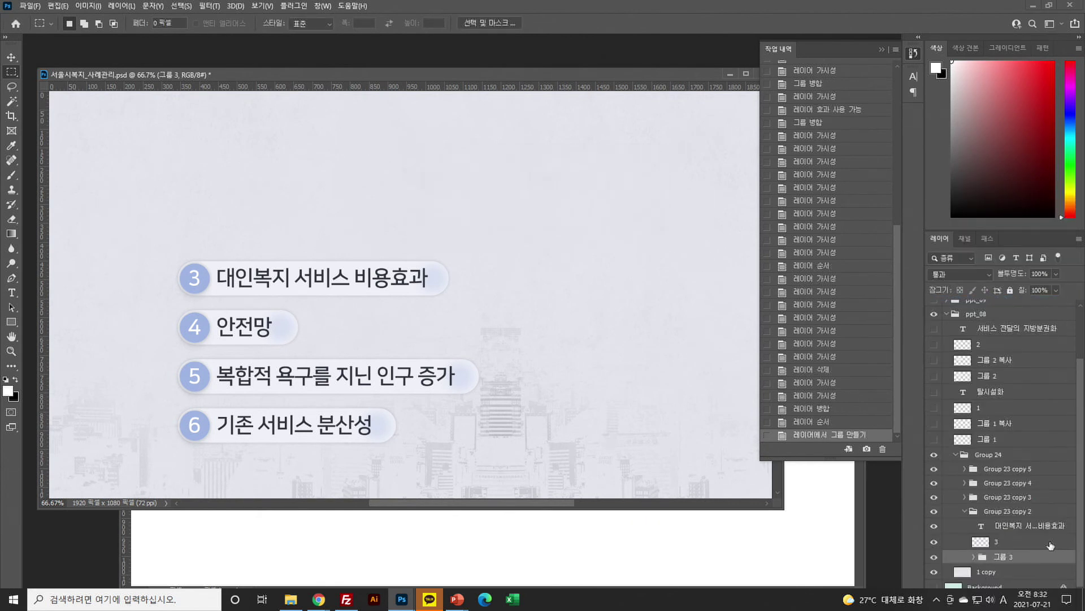
Duplicate the 그룹 3 group, hide the duplicate, and merge the original group into one layer
key("ctrl+j")
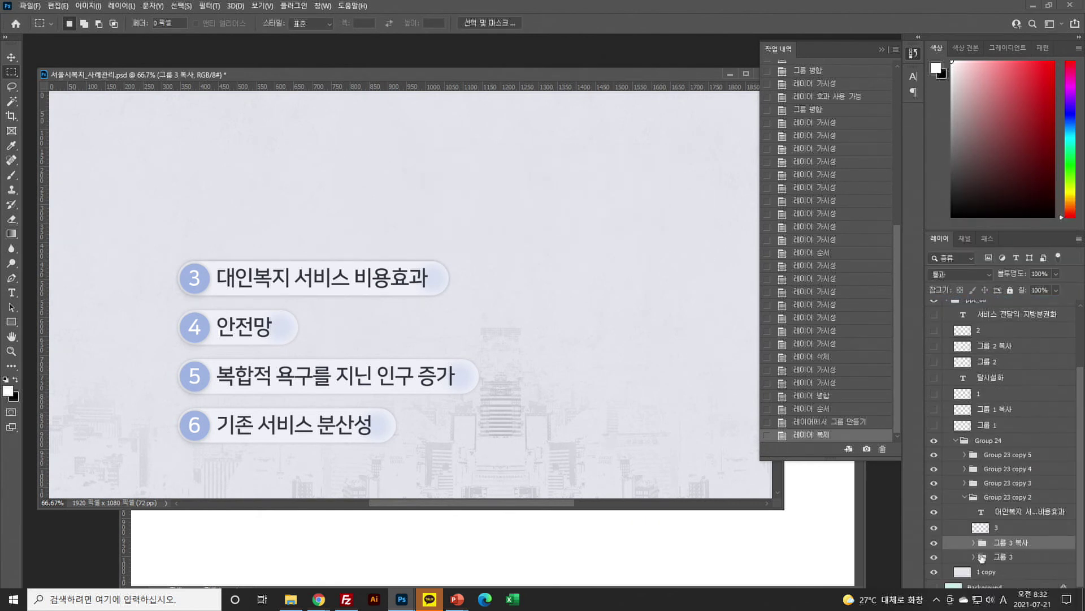
left_click(933, 542)
left_click(1028, 558)
left_click(934, 558)
left_click(934, 558)
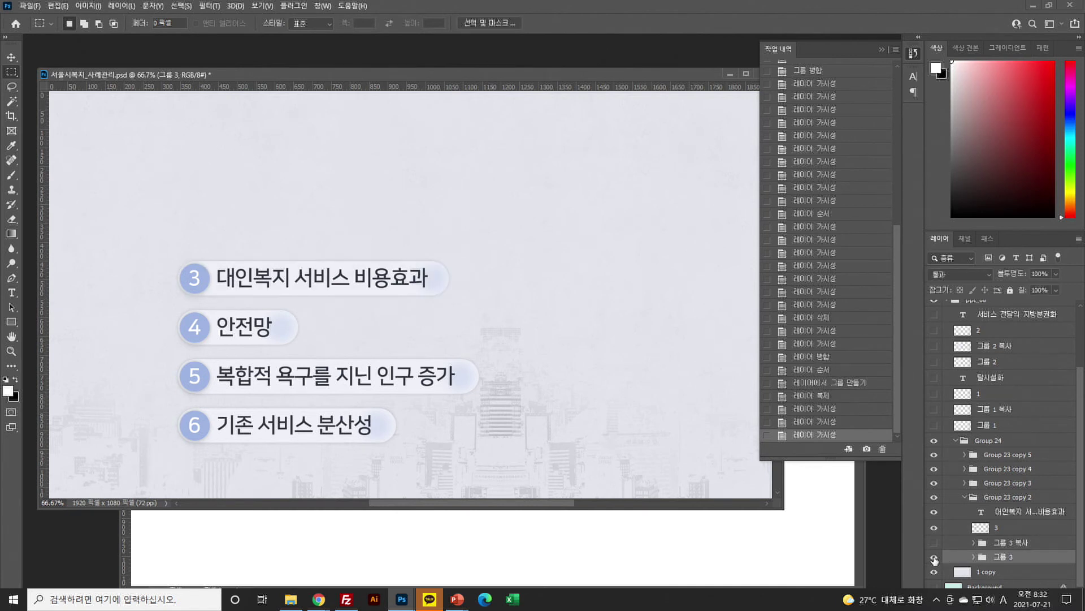
key("ctrl+e")
Show 그룹 3 복사, turn on its rounded rectangle's stroke effect, and merge the group into one layer
left_click(934, 542)
left_click(980, 543)
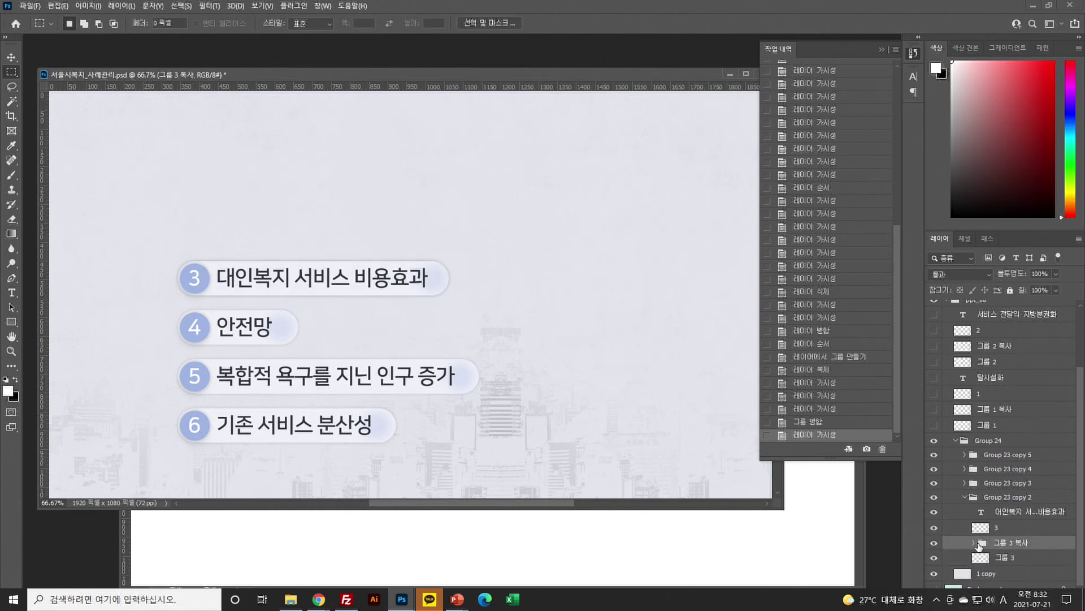
left_click(974, 542)
left_click(993, 530)
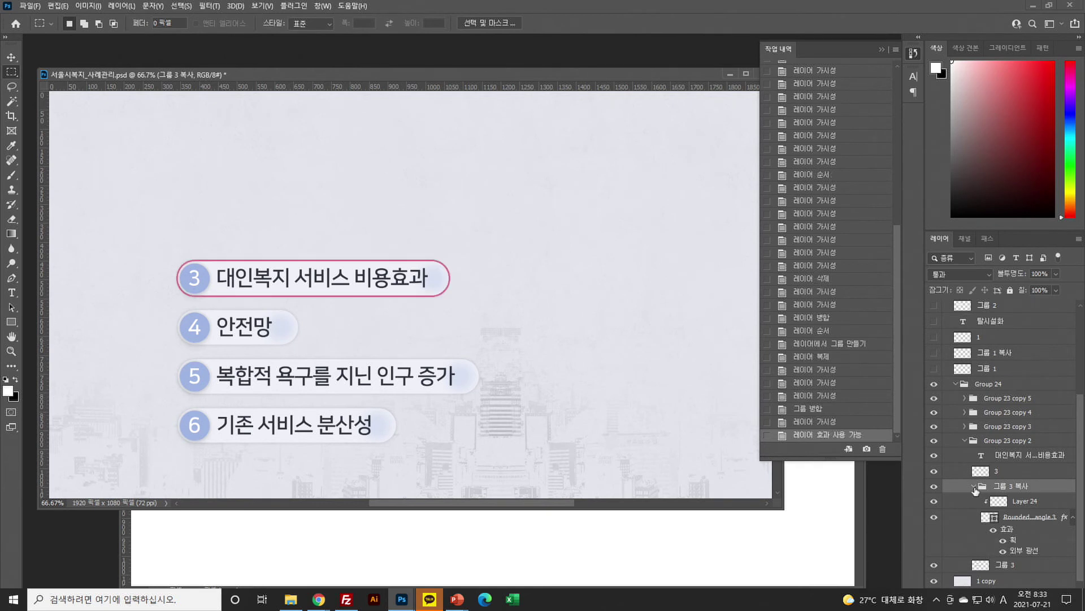
left_click(973, 487)
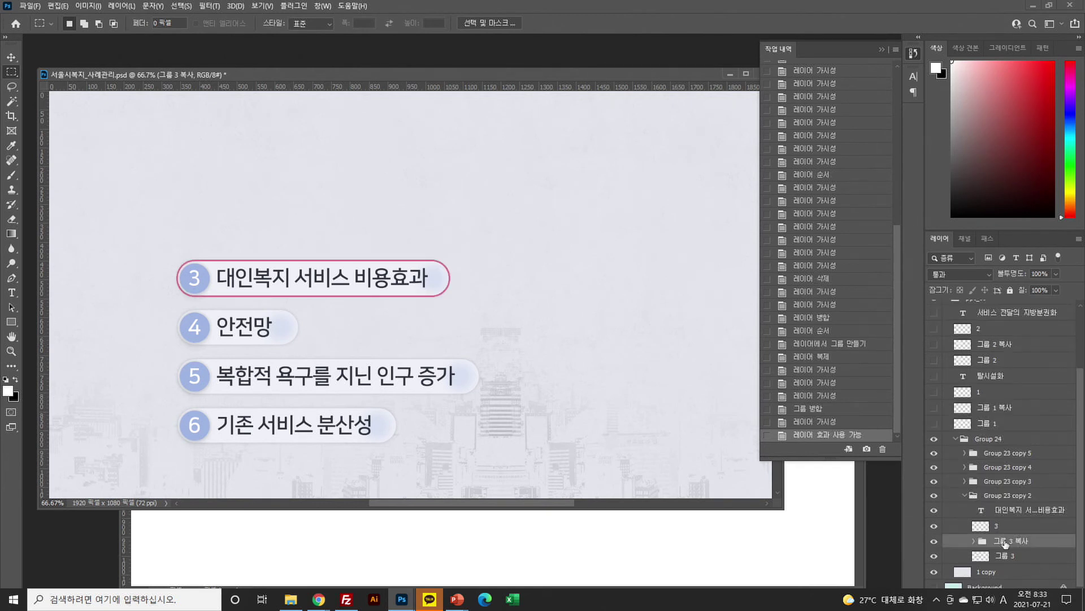
key("ctrl+e")
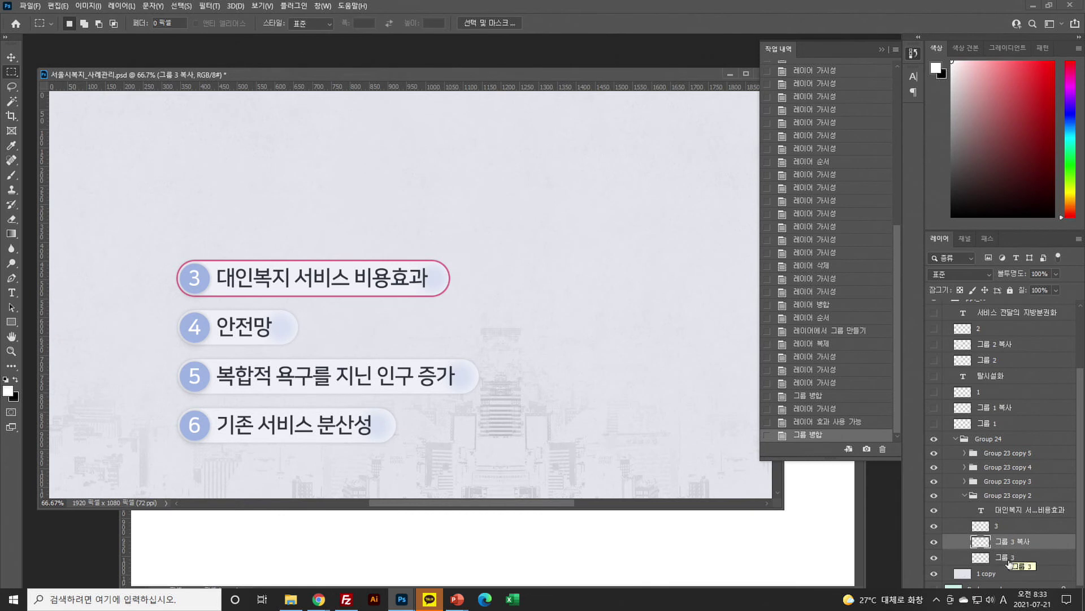
Move item 3's text, badge and two pill layers out of Group 24 to the top of ppt_08, and hide all four
left_click(1010, 560)
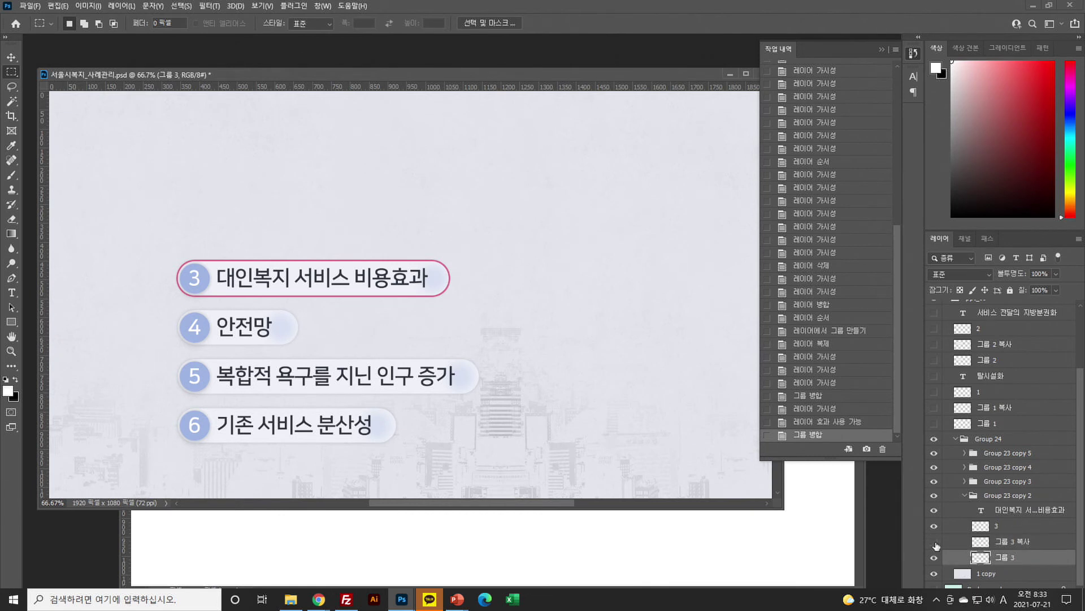
left_click(934, 541)
left_click(935, 543)
left_click(935, 542)
left_click(1020, 512, "shift")
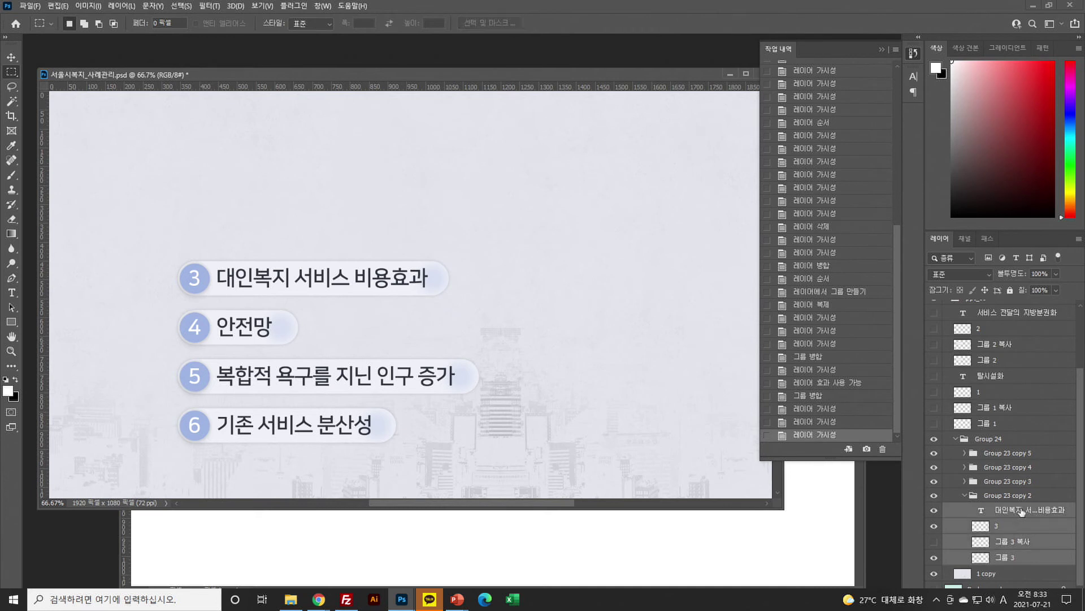
scroll(1028, 532, "up", 1)
left_click_drag(1017, 538, 932, 340)
scroll(1020, 535, "down", 1)
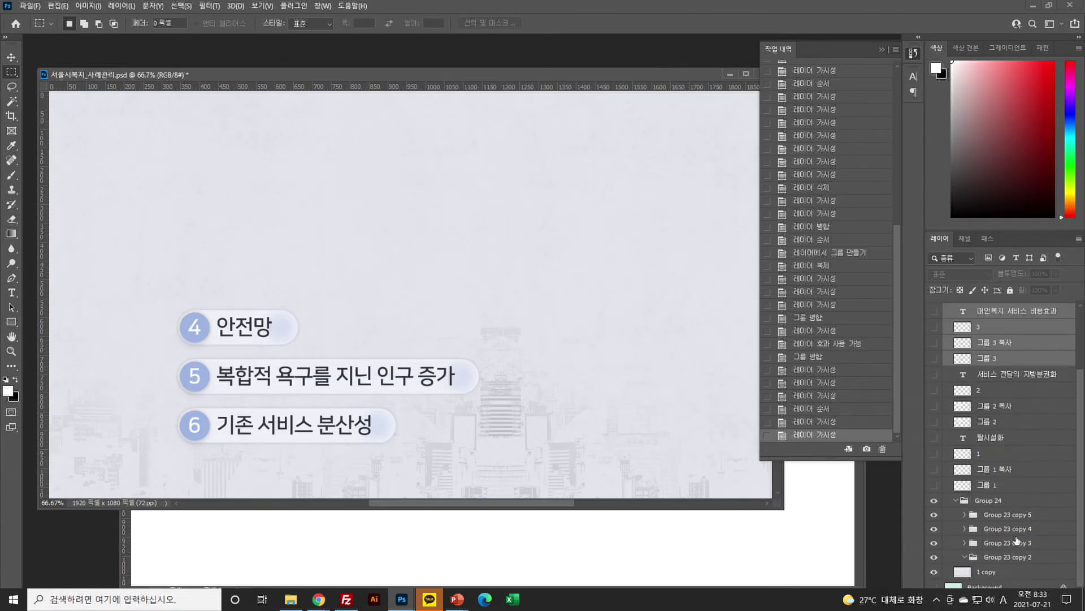
Check that the Group 23 copy 2 folder is empty and delete it
left_click(1006, 557)
left_click(933, 557)
left_click(933, 557)
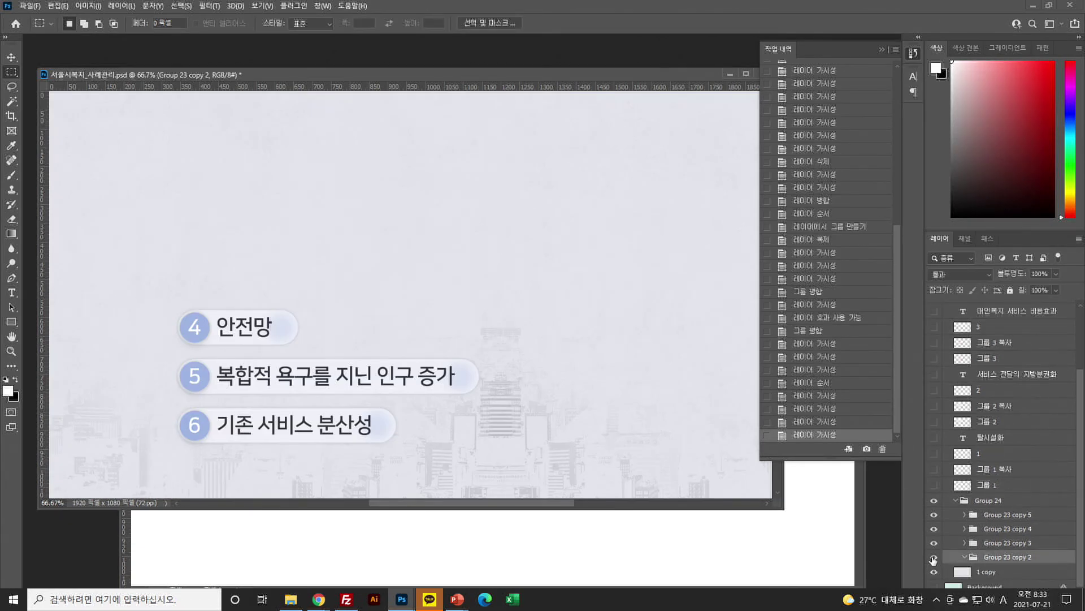
left_click(933, 556)
left_click(933, 557)
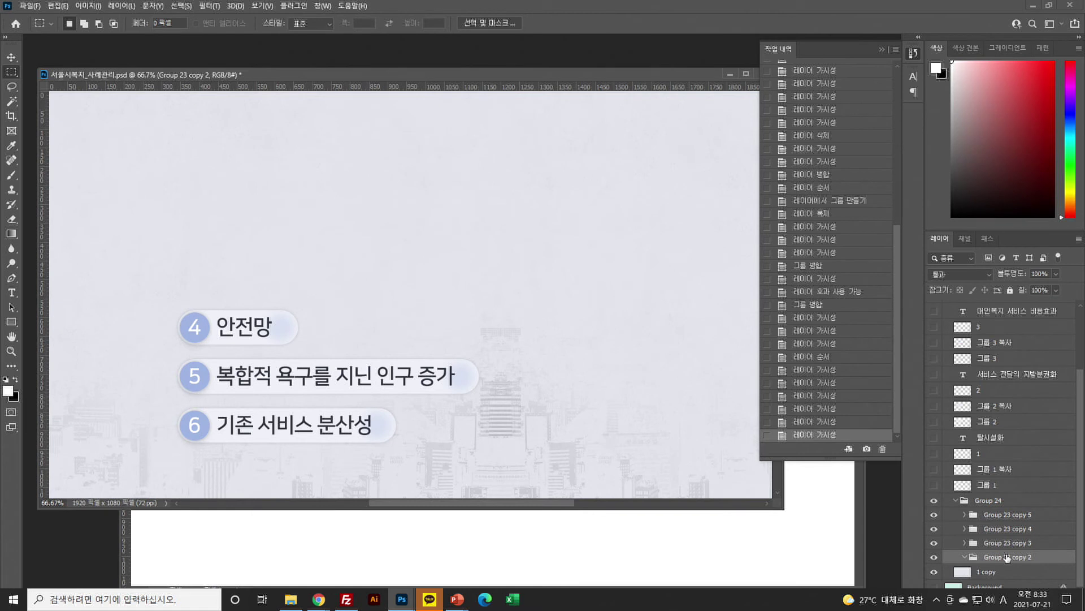
key("Delete")
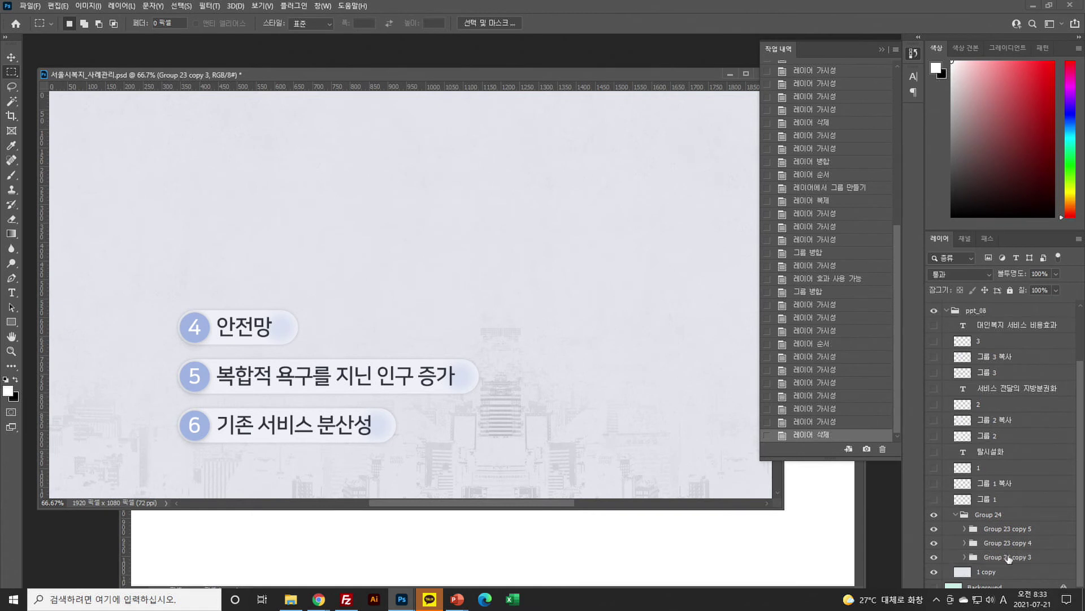
In Group 23 copy 3, merge the number 4 text with Ellipse 2 and place the merged badge below the 안전망 text
left_click(965, 557)
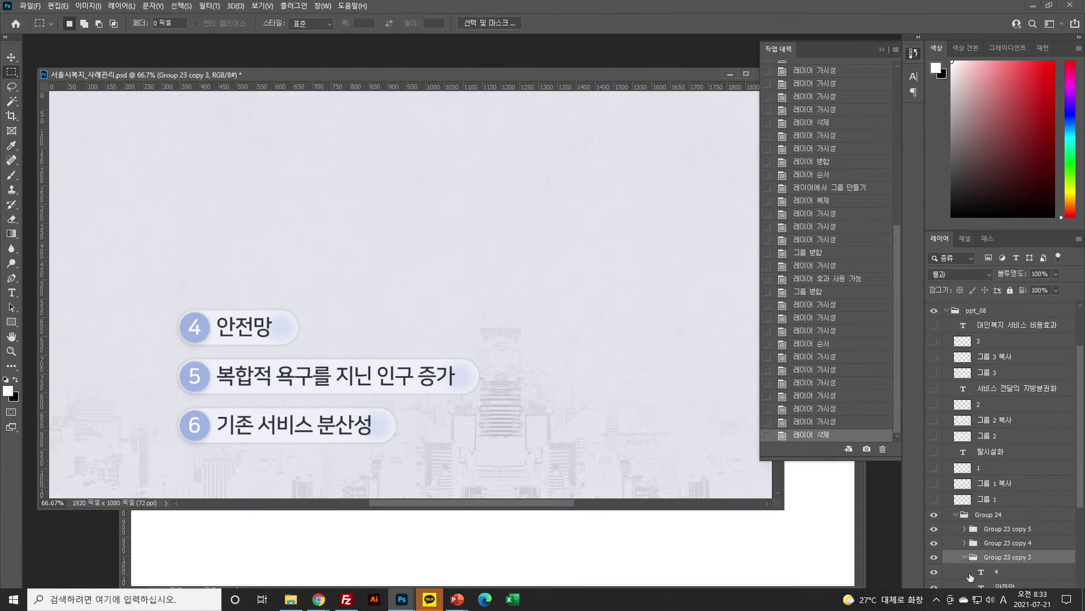
scroll(995, 486, "down", 3)
left_click(1012, 460, "ctrl")
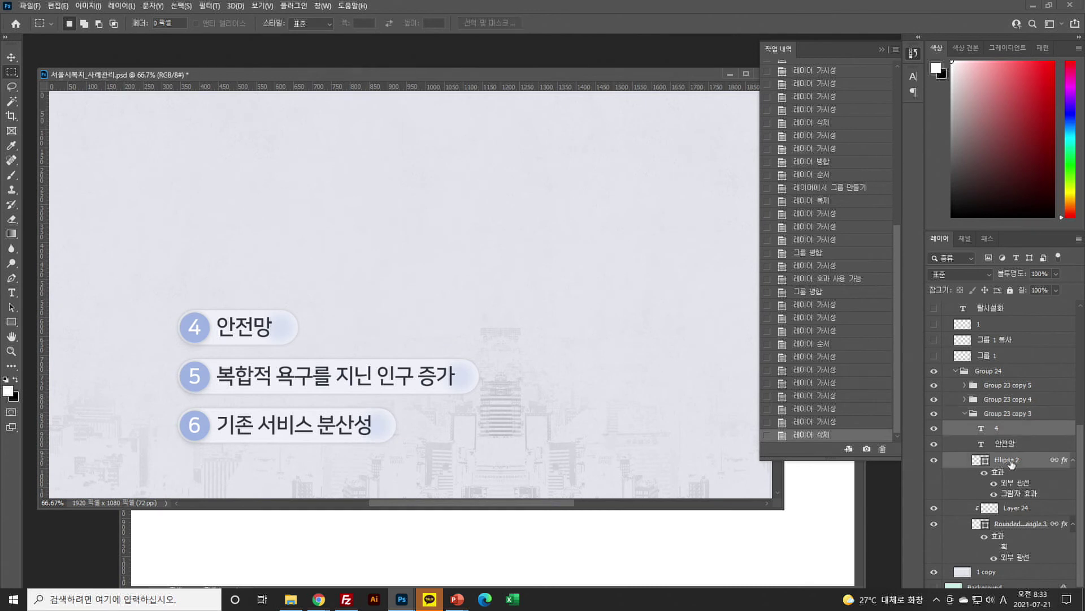
key("ctrl+e")
left_click_drag(1006, 482, 1023, 521)
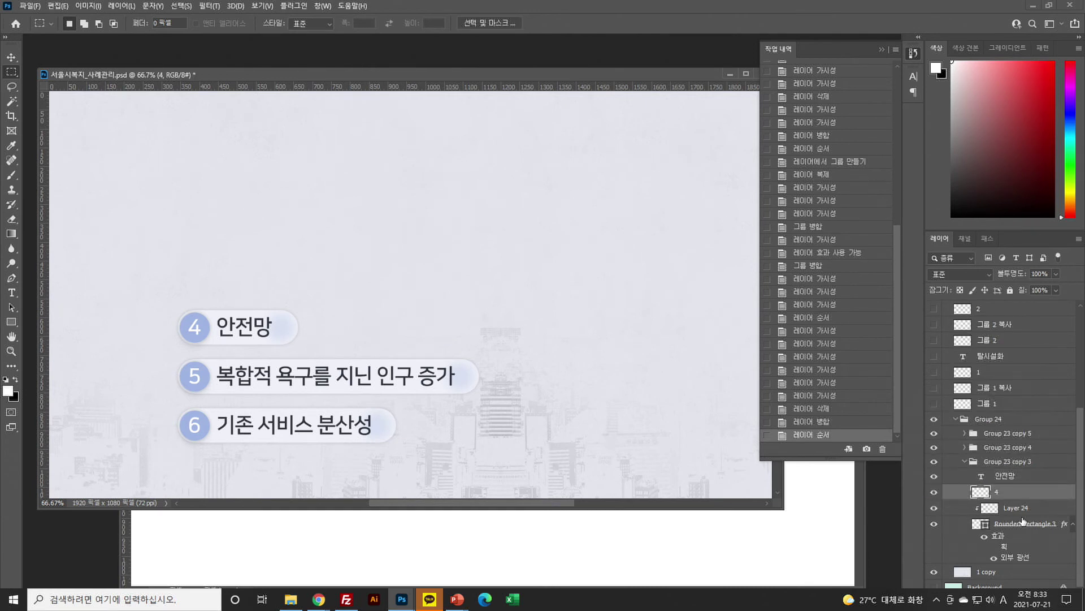
Group Layer 24 and Rounded Rectangle 3 of item 4 into a new group with the default name
left_click(1016, 507)
left_click(1023, 523, "shift")
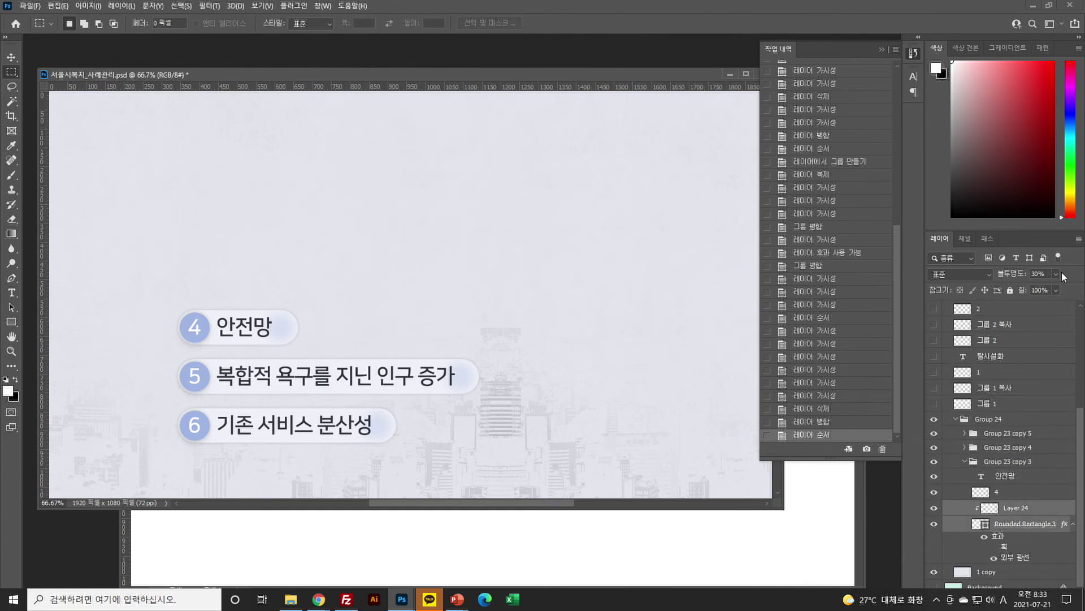
left_click(1078, 239)
left_click(978, 308)
left_click(641, 182)
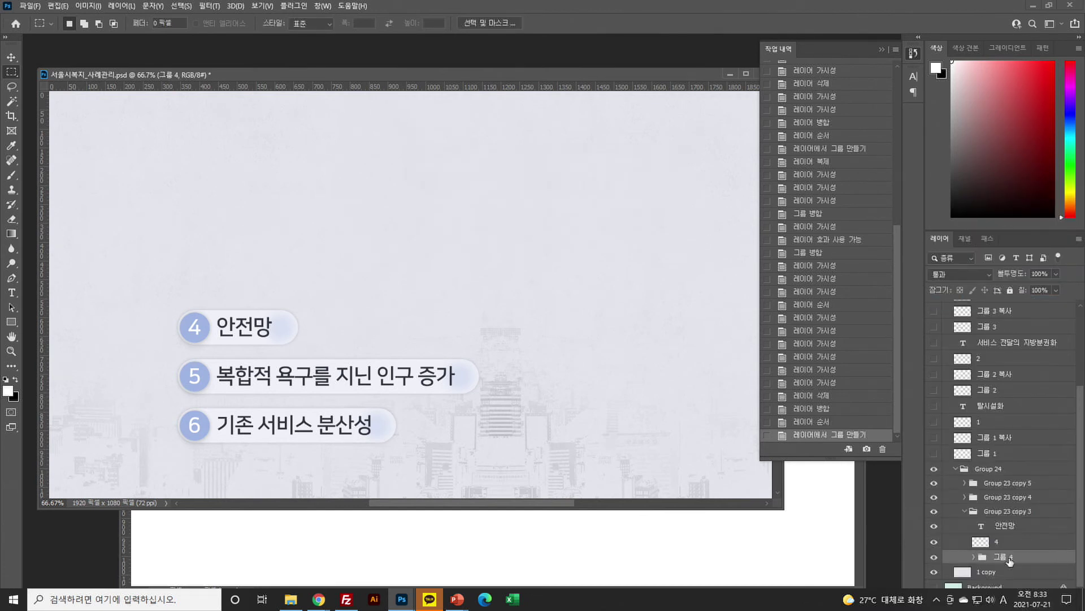
Duplicate item 4's pill group 그룹 4, hide the duplicate, and merge the original group into a single plain pill layer
key("ctrl+j")
left_click(933, 542)
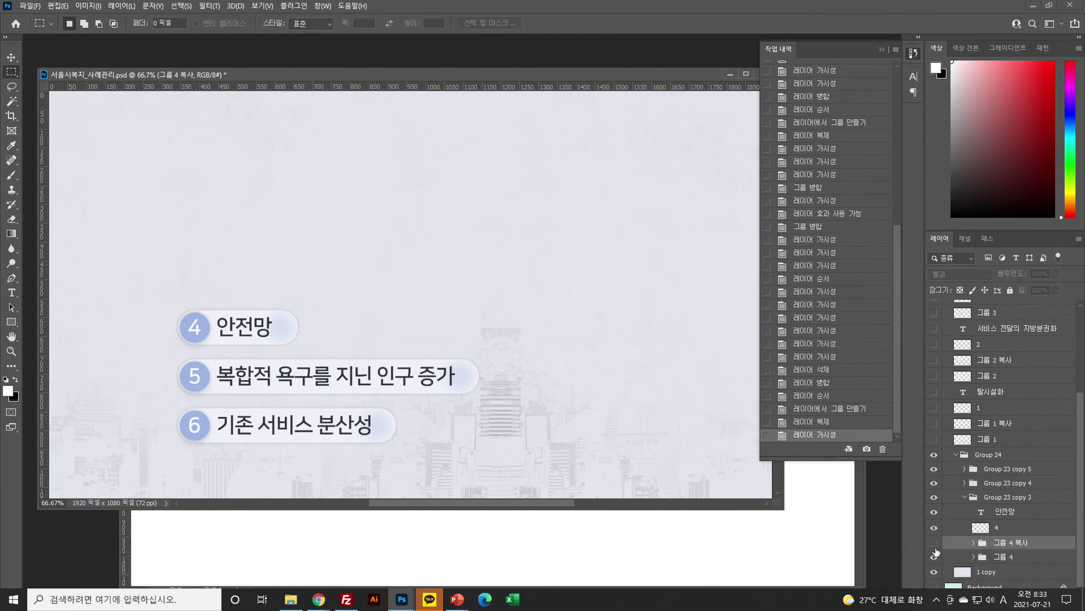
left_click(1001, 557)
key("ctrl+e")
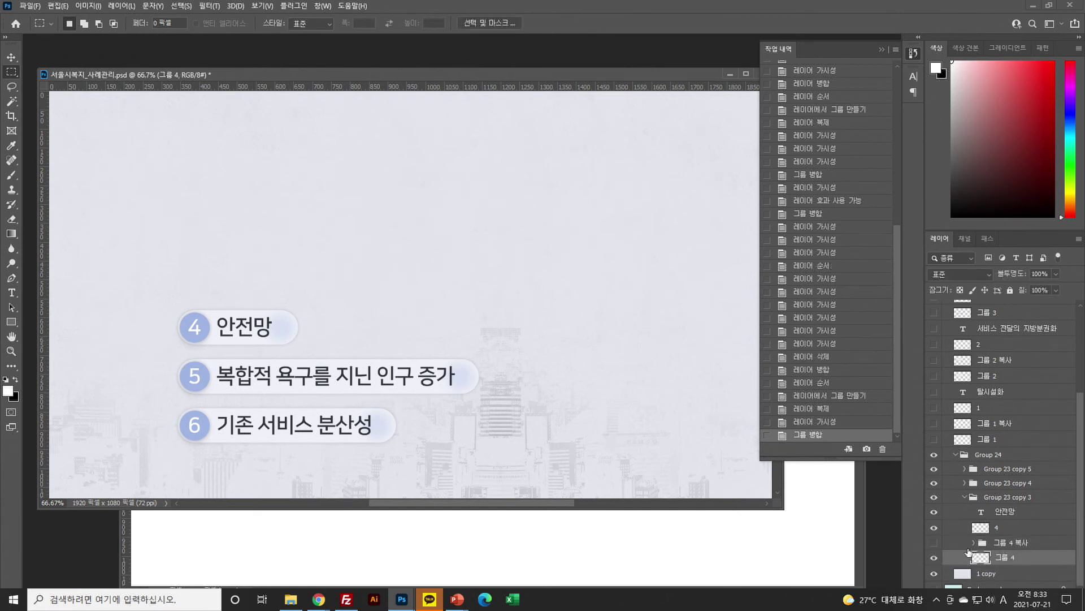
Show 그룹 4 복사, enable the stroke effect on its rounded rectangle, and merge the group into an outlined pill layer
left_click(933, 543)
left_click(998, 542)
left_click(973, 542)
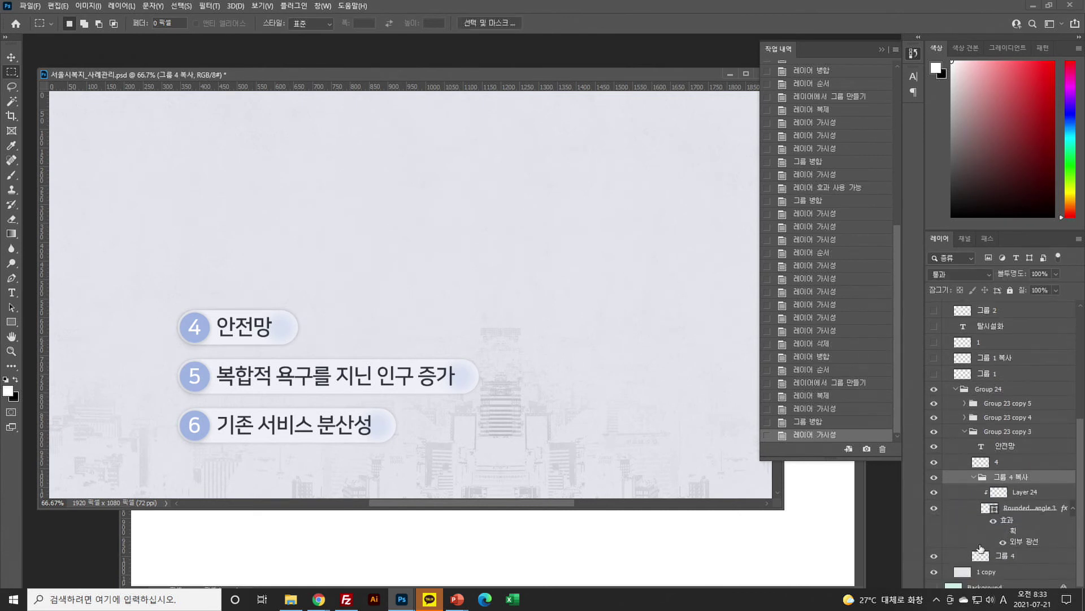
left_click(1003, 541)
key("ctrl+e")
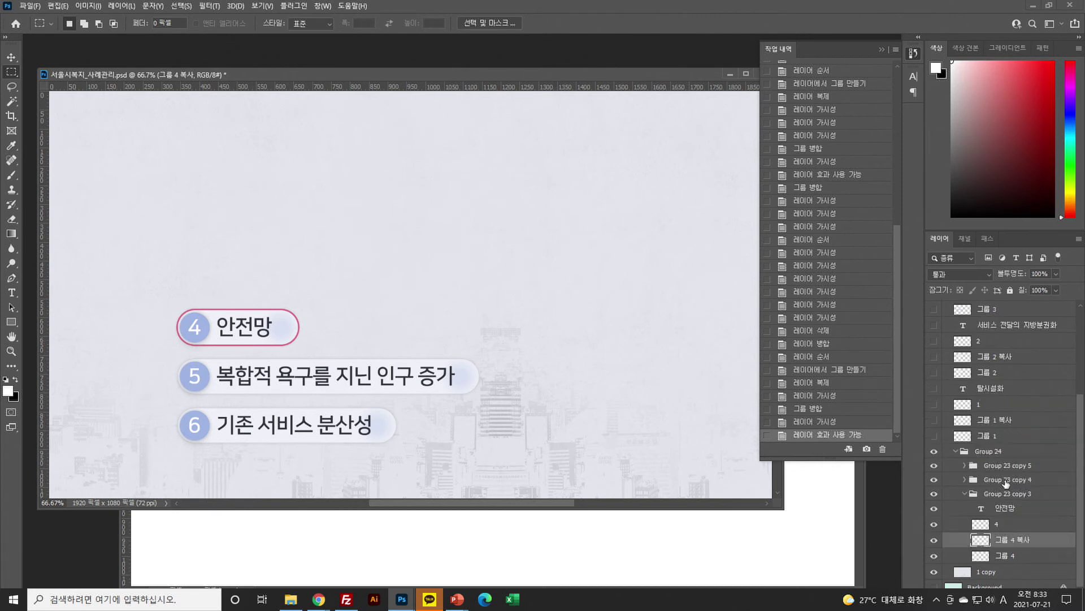
Move item 4's 안전망 text, number badge and two pill layers out of Group 24 to the top of ppt_08
left_click(1007, 556)
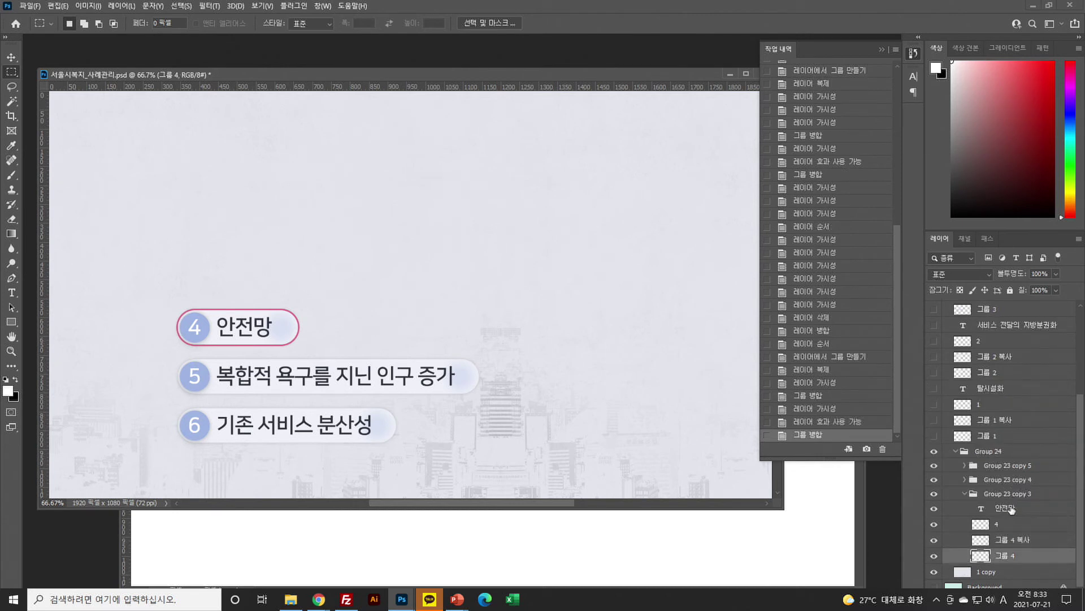
left_click(1011, 508, "shift")
left_click_drag(1015, 509, 1006, 318)
scroll(1005, 419, "up", 2)
left_click_drag(1004, 419, 1008, 340)
Delete the emptied Group 23 copy 3 folder from Group 24
scroll(1022, 524, "down", 3)
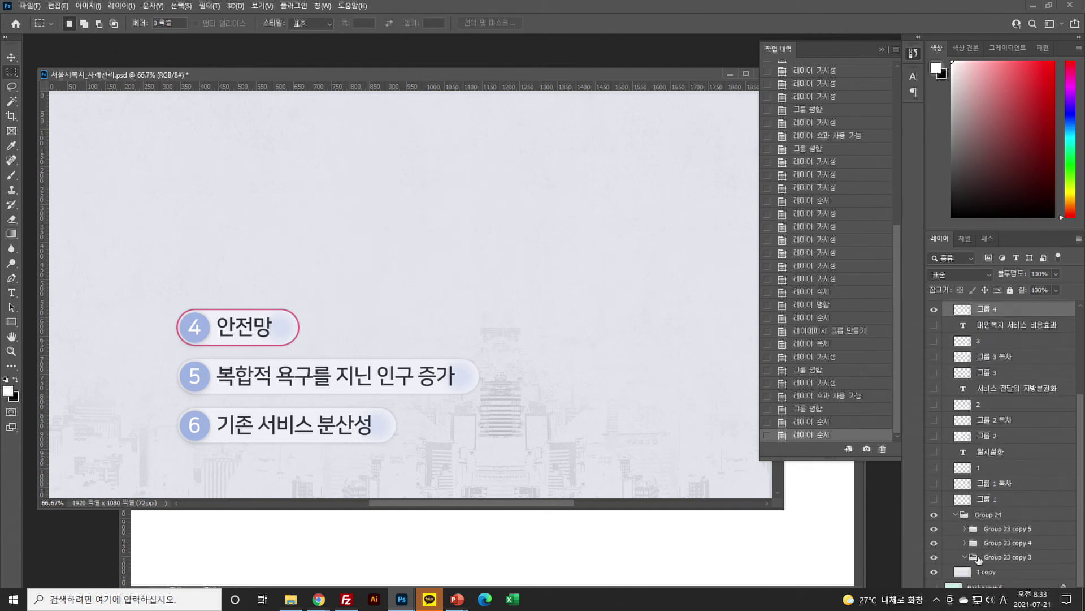
left_click(997, 557)
key("Delete")
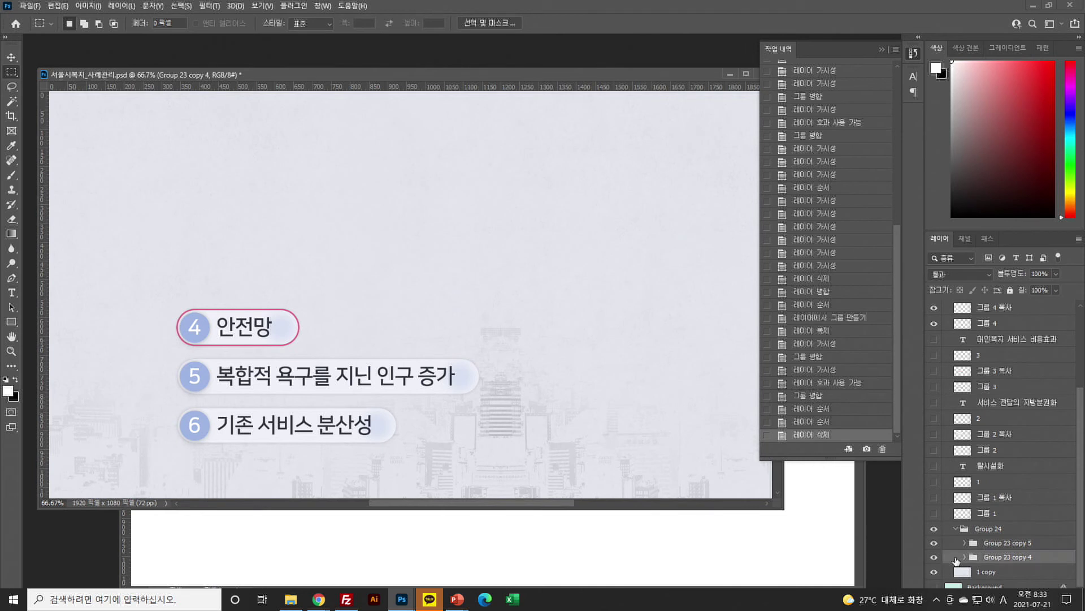
In Group 23 copy 4, merge the number 5 text with Ellipse 2 and place the merged badge below the item text
left_click(965, 558)
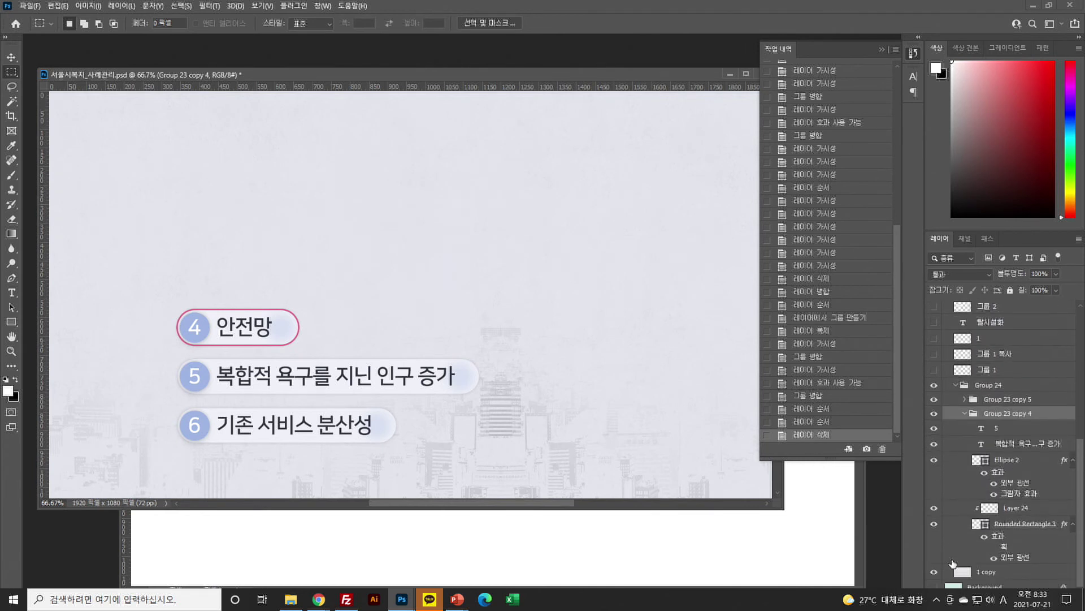
left_click(996, 428)
left_click(1006, 459, "ctrl")
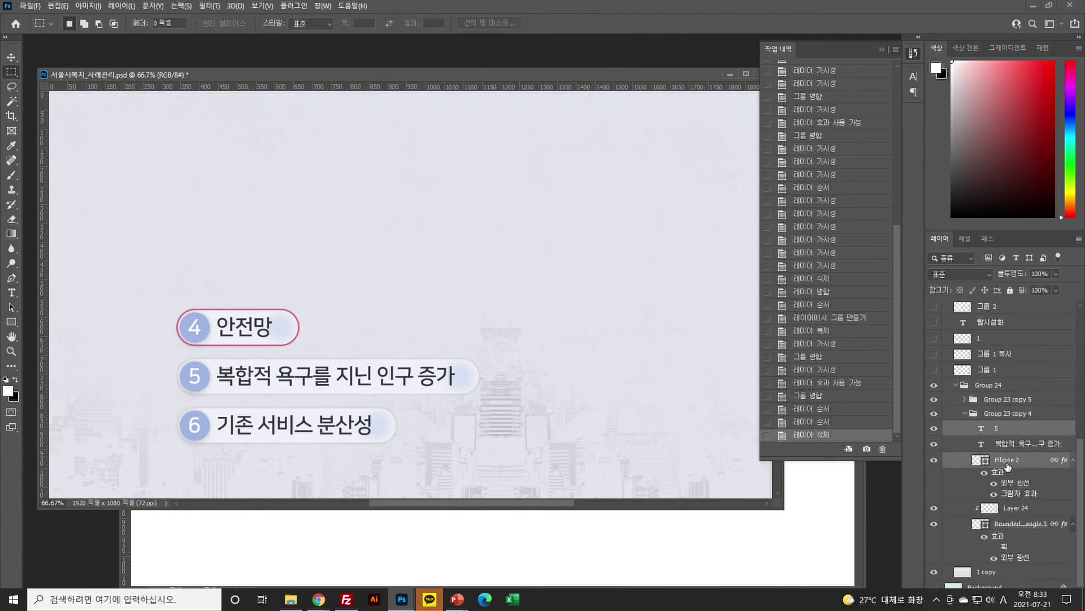
key("ctrl+e")
left_click_drag(1003, 482, 1009, 502)
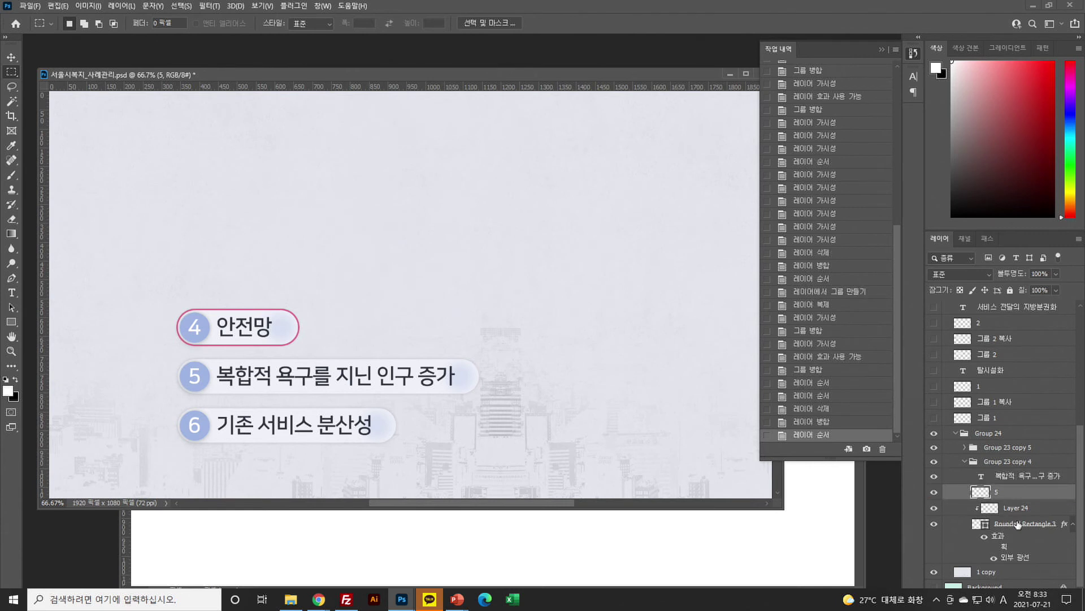
Group Layer 24 and Rounded Rectangle 3 of item 5 into a new group with the default name
left_click(1015, 509)
left_click(1021, 524, "shift")
left_click(1078, 241)
left_click(995, 298)
left_click(643, 185)
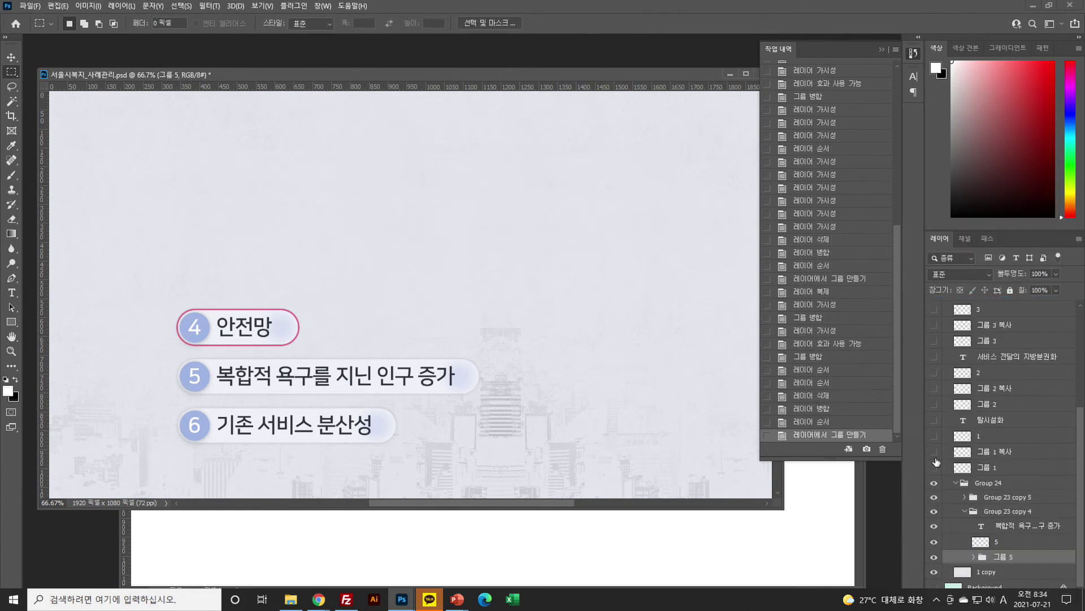
Duplicate item 5's pill group 그룹 5, hide the duplicate, and select the original group
key("ctrl+j")
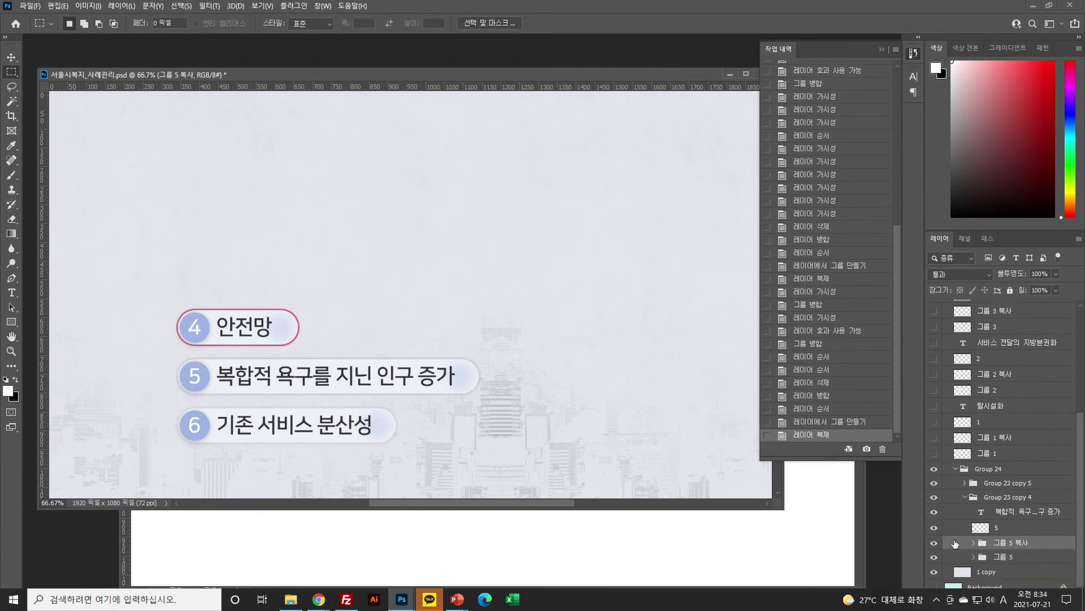
left_click(934, 541)
left_click(1006, 558)
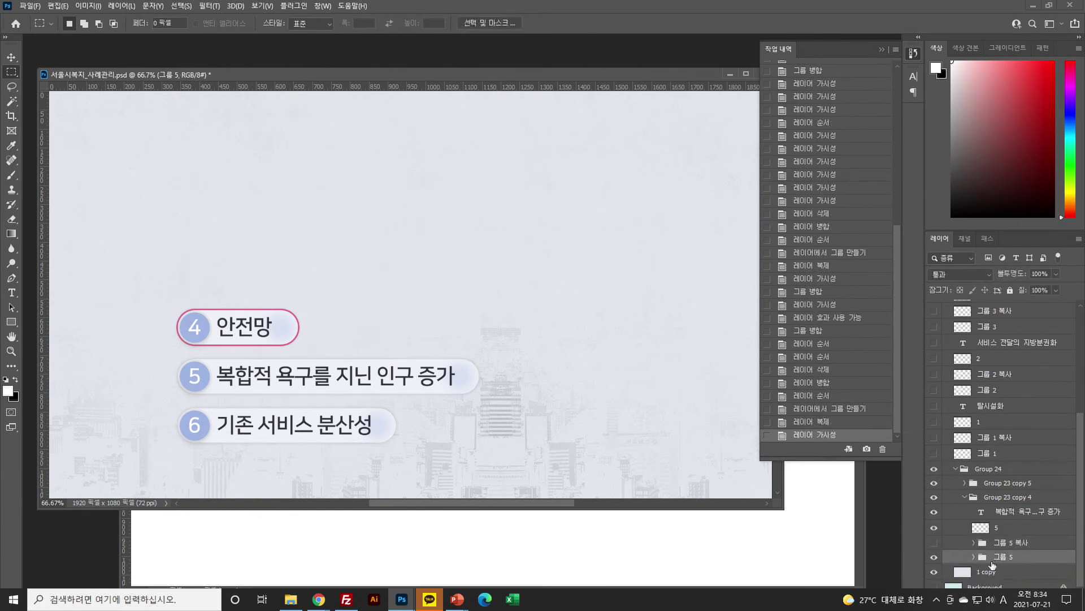
left_click(974, 557)
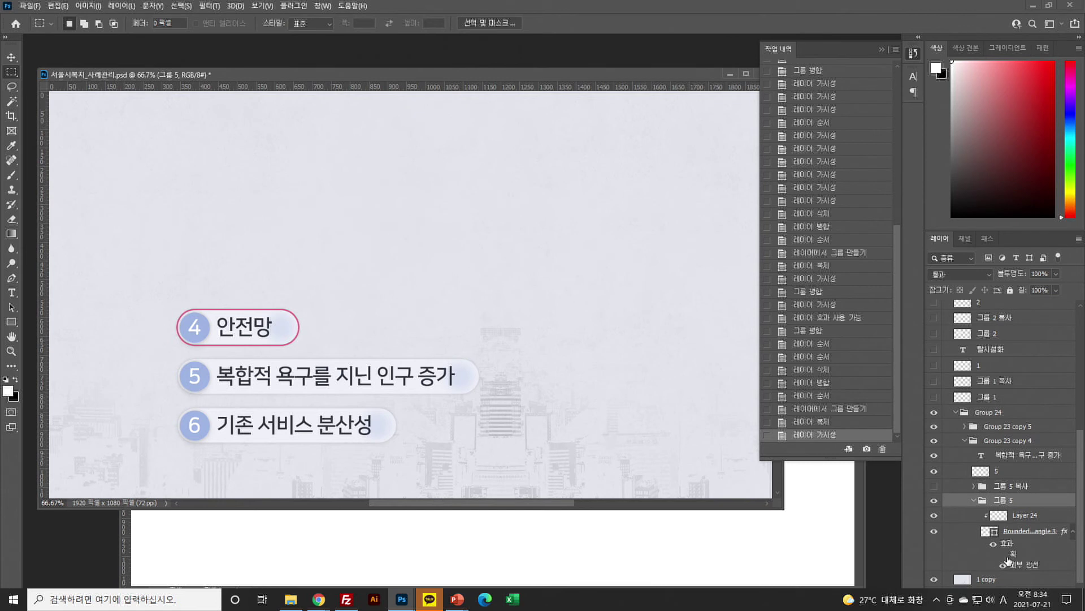
left_click(1004, 555)
left_click(1004, 555)
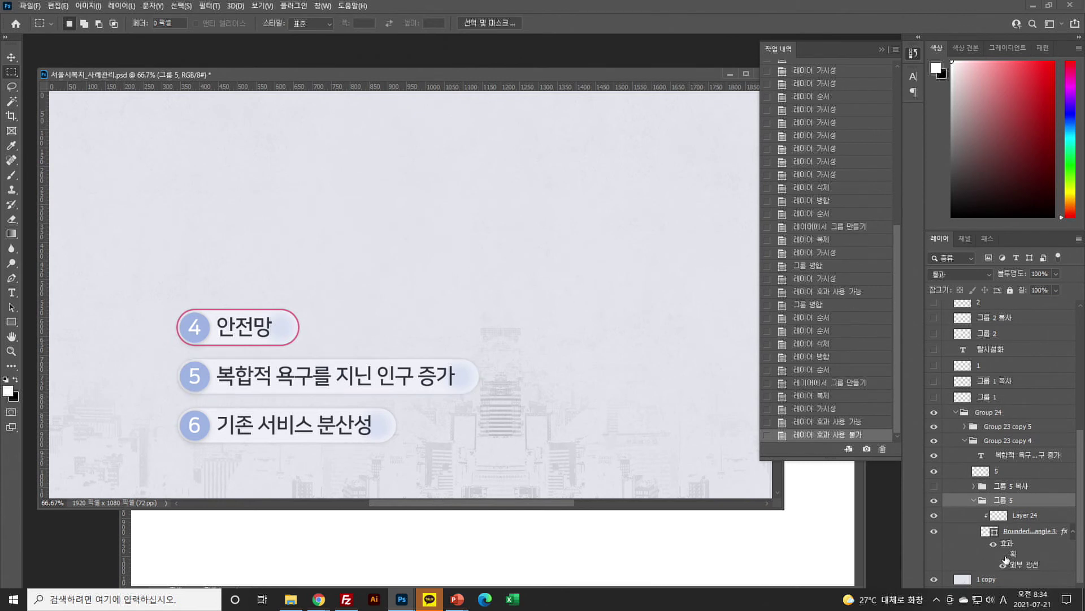
left_click(1004, 555)
left_click(1004, 555)
left_click(1004, 556)
left_click(1004, 556)
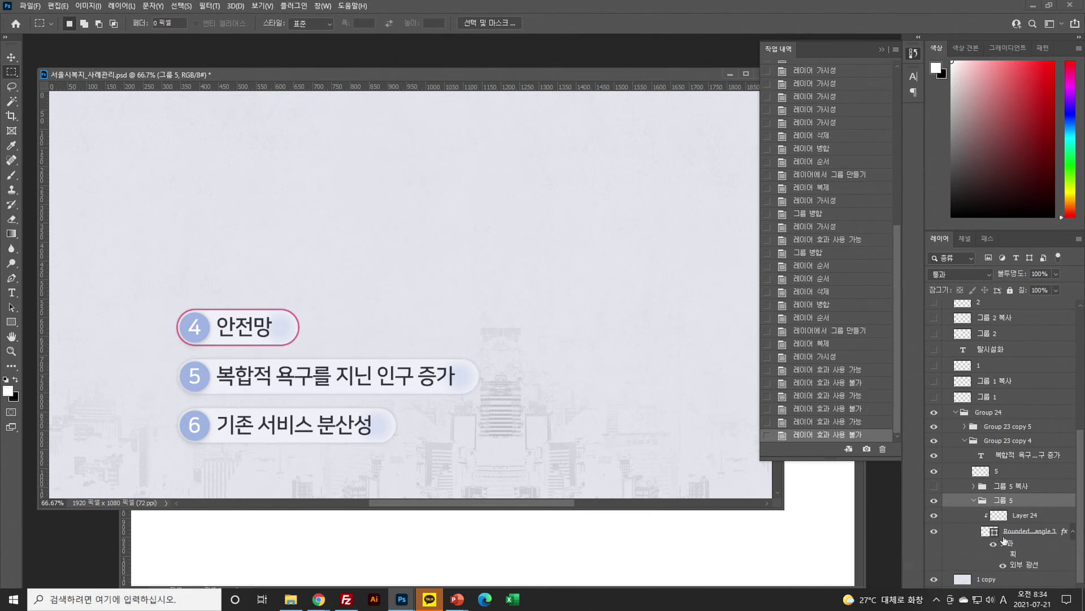
Merge 그룹 5 into a plain pill layer, and merge 그룹 5 복사, shown with its stroke enabled, into an outlined one
key("ctrl+e")
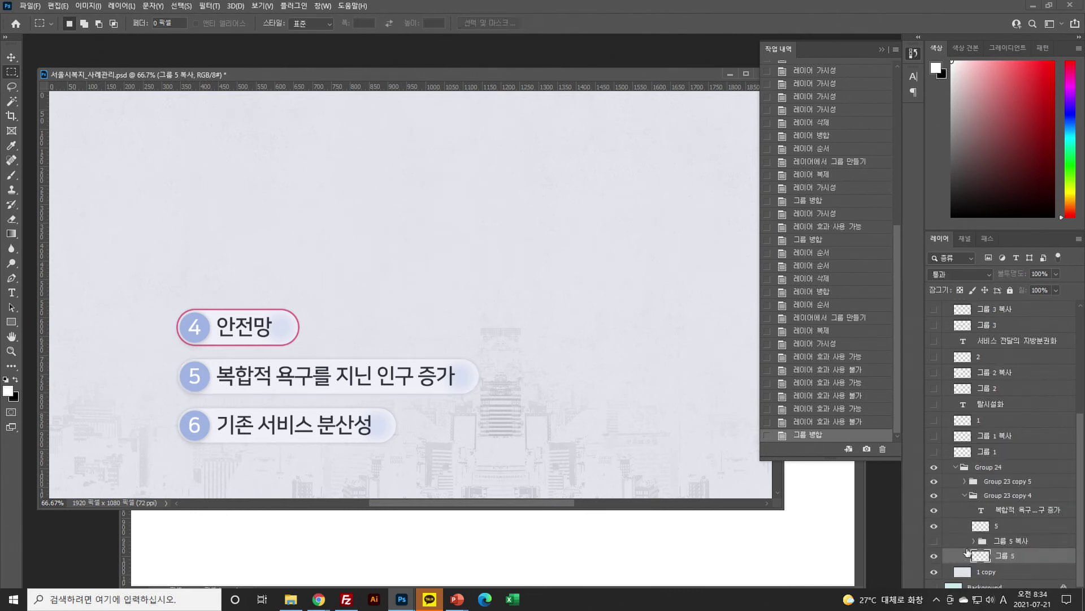
left_click(1009, 541)
left_click(934, 541)
left_click(973, 541)
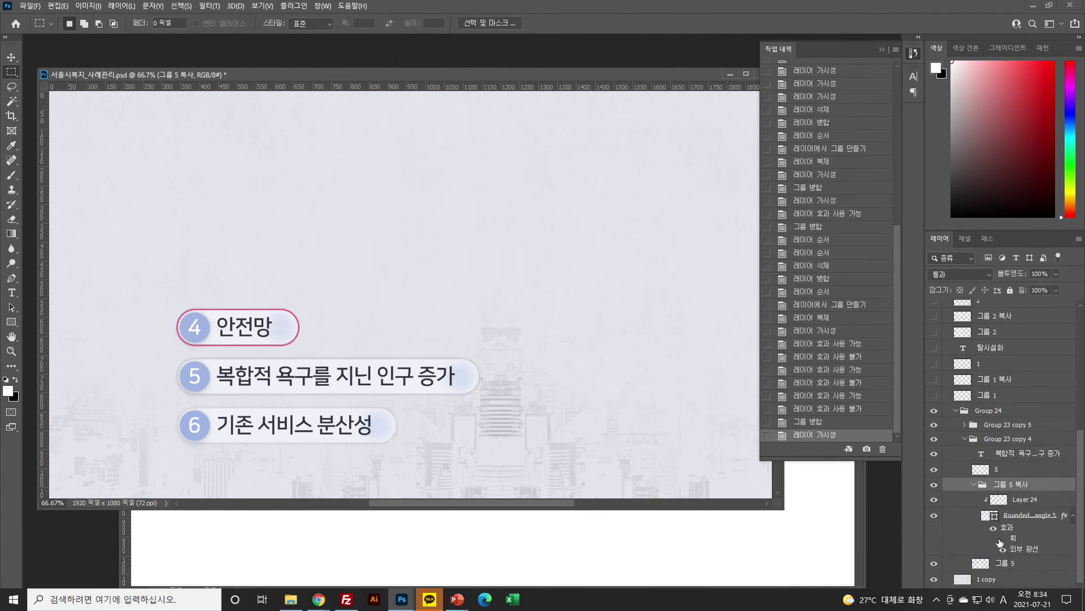
left_click(1001, 539)
key("ctrl+e")
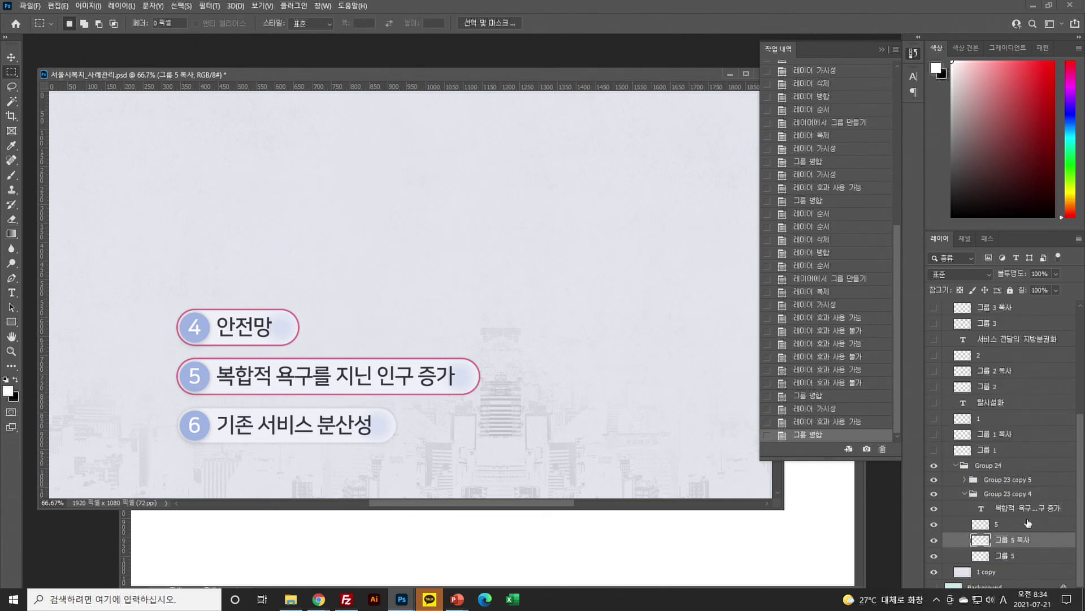
Move item 5's text, badge and two pill layers to the top of ppt_08, and hide all layers of items 4 and 5
left_click(1010, 555)
left_click(1010, 510, "shift")
scroll(1012, 532, "up", 2)
left_click_drag(1013, 553, 1011, 346)
scroll(1010, 472, "up", 2)
left_click_drag(1007, 450, 1005, 347)
left_click_drag(934, 354, 934, 464)
Delete the emptied Group 23 copy 4 folder from Group 24
scroll(970, 496, "down", 5)
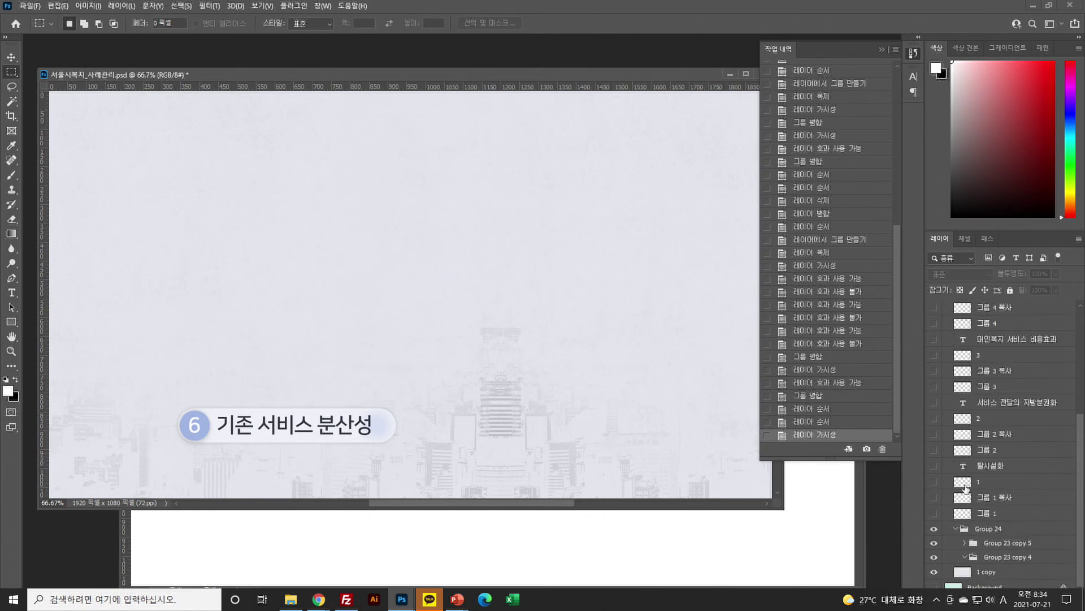
left_click(990, 560)
key("Delete")
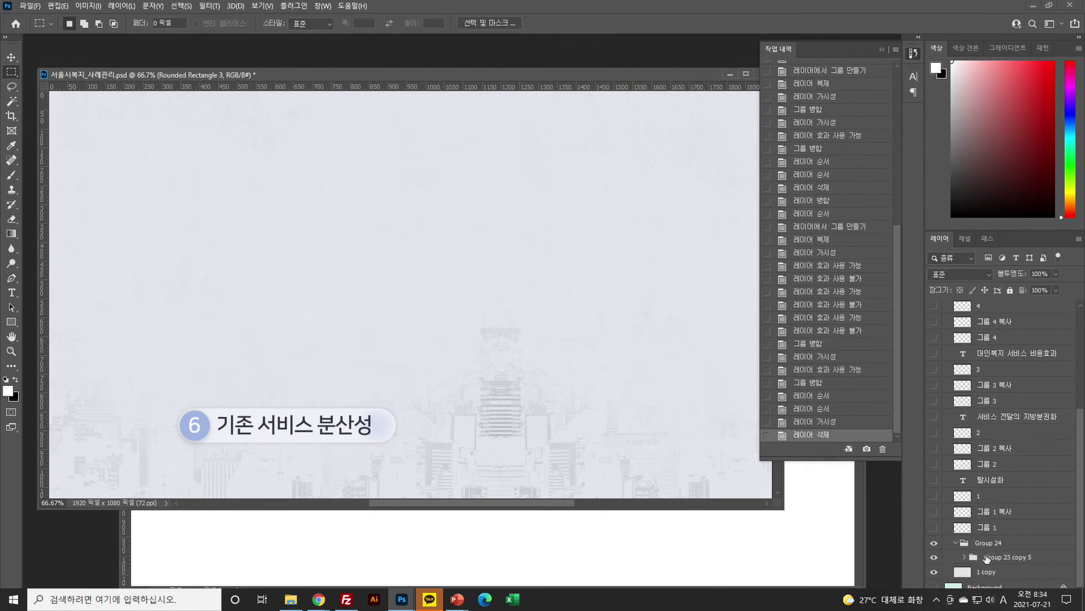
In Group 23 copy 5, group Layer 24 and Rounded Rectangle 3 under the default name, and duplicate the new group
left_click(986, 558)
left_click(965, 558)
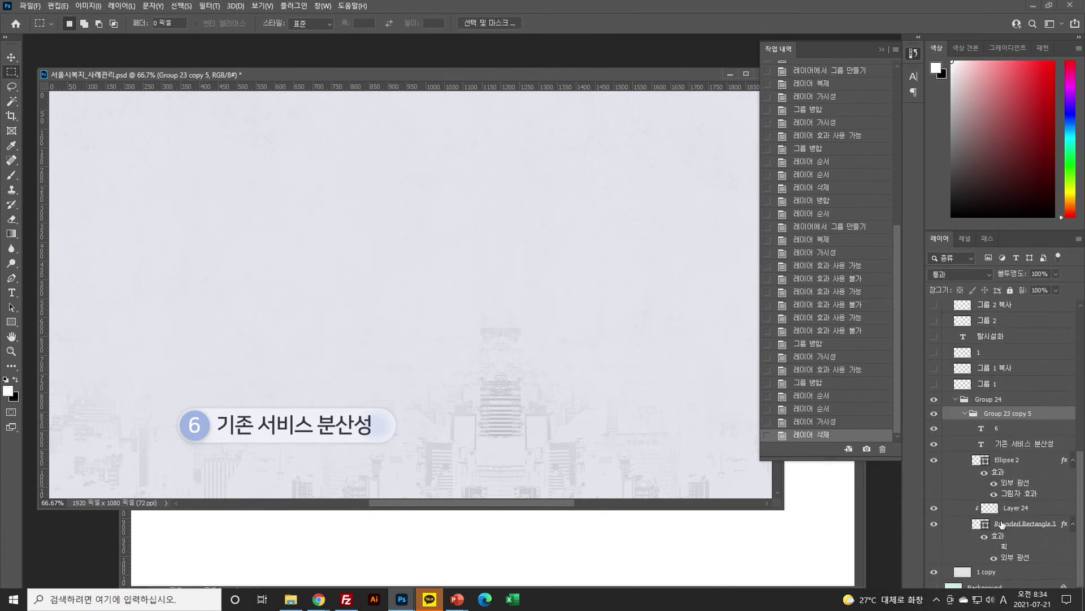
left_click(1024, 511)
left_click(1028, 524, "shift")
left_click(1079, 238)
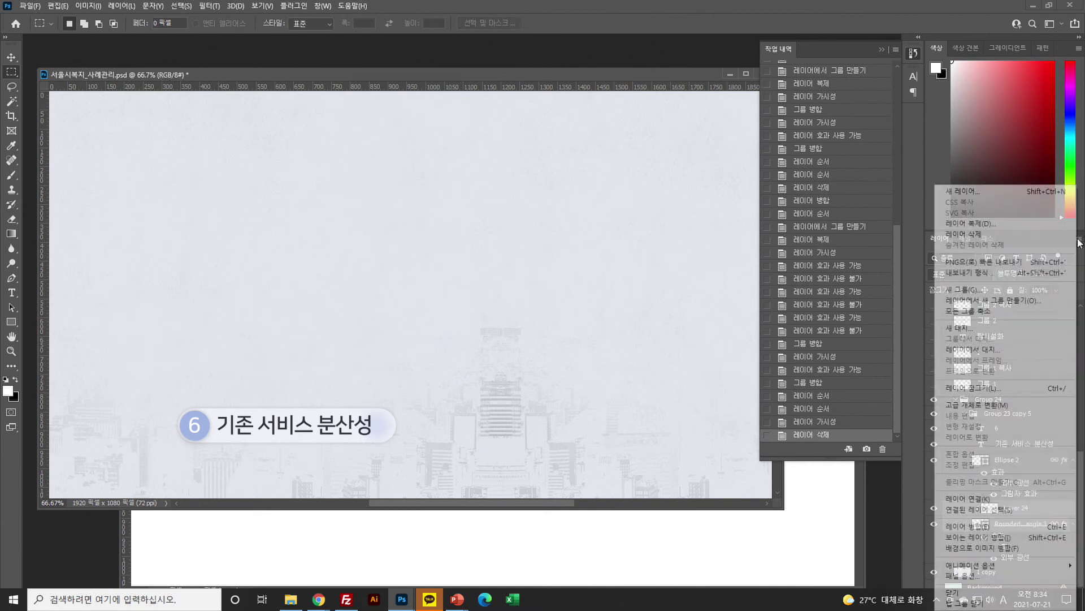
left_click(1037, 303)
left_click(648, 189)
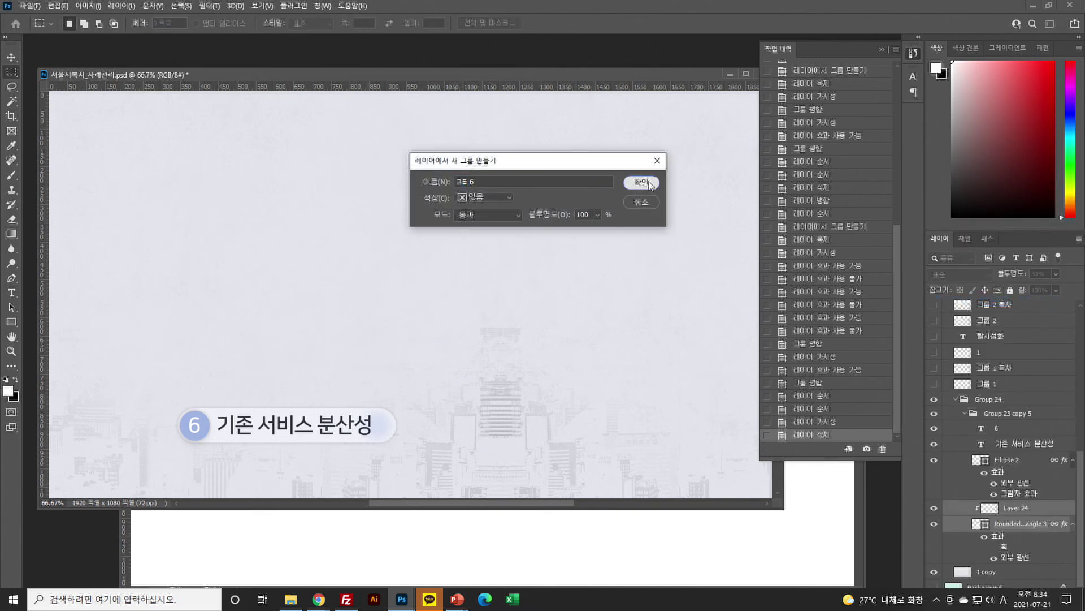
key("ctrl+j")
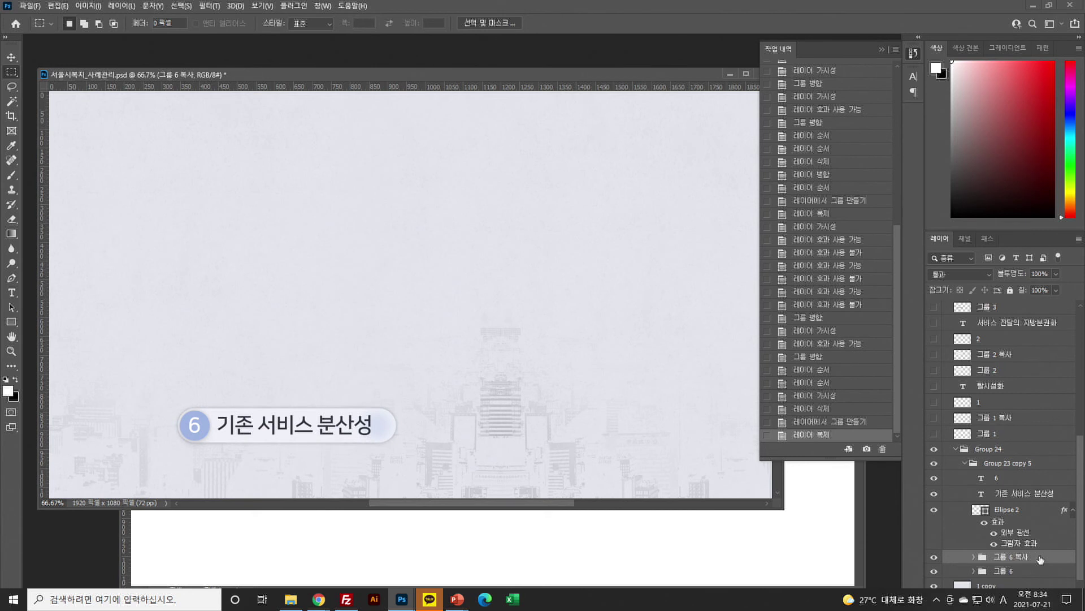
Merge the number 6 text with Ellipse 2 and place the merged badge below the 기존 서비스 분산성 text
left_click(1009, 497)
left_click(1007, 470, "ctrl")
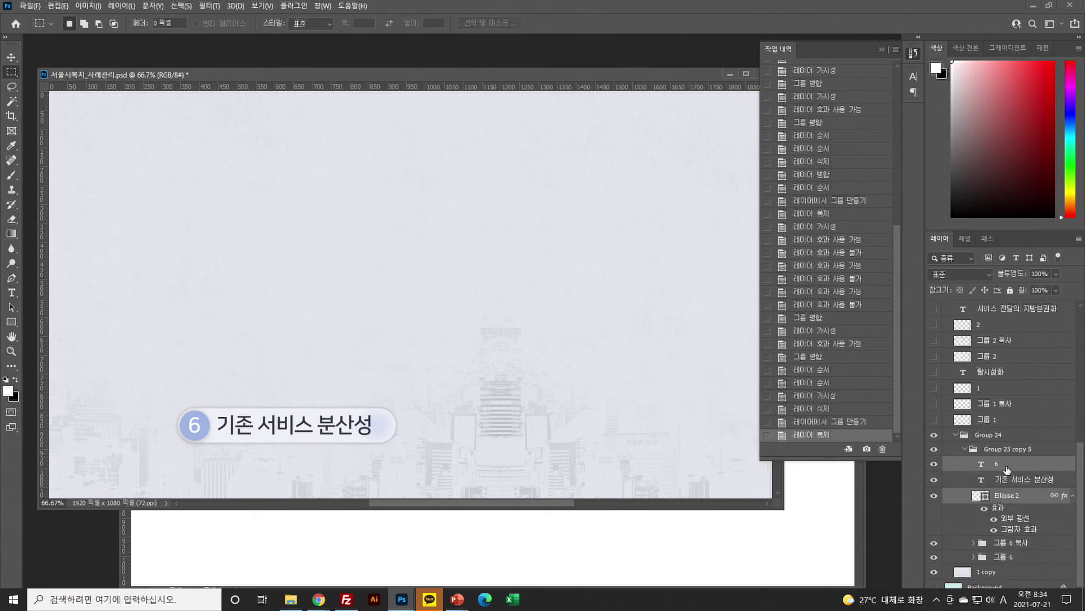
key("ctrl+e")
left_click_drag(1009, 516, 1002, 537)
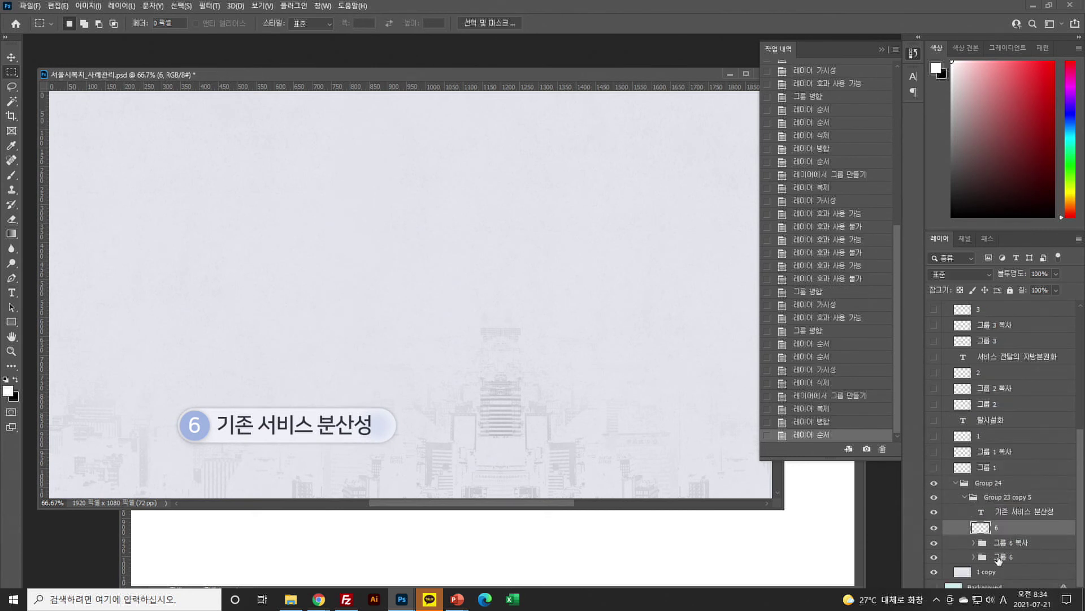
Enable the stroke effect on the rounded rectangle in 그룹 6 복사, and hide that group
left_click(999, 544)
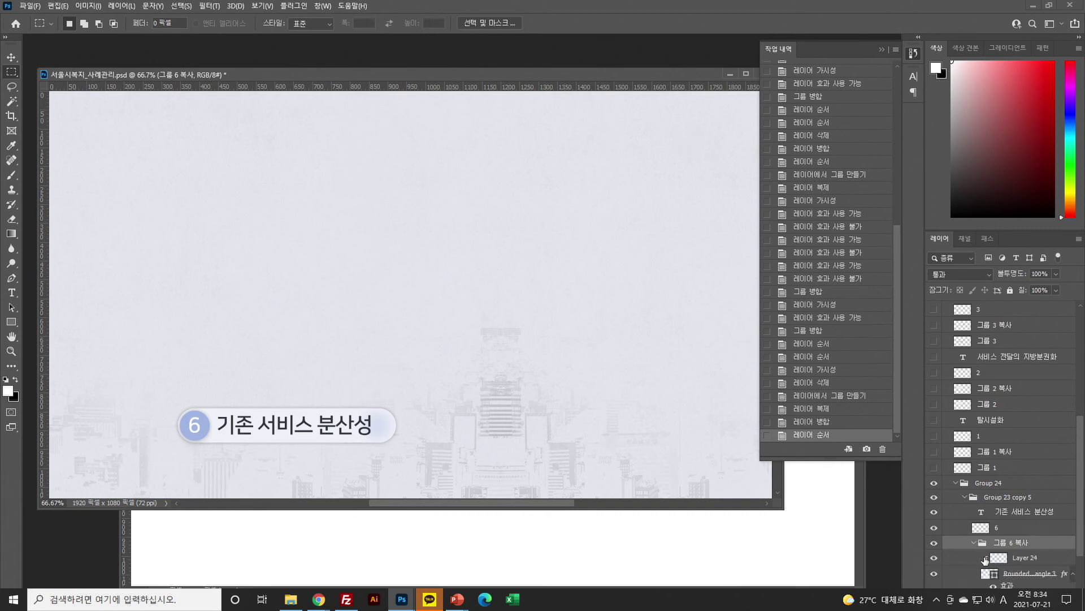
left_click(974, 543)
scroll(988, 563, "down", 2)
left_click(1003, 532)
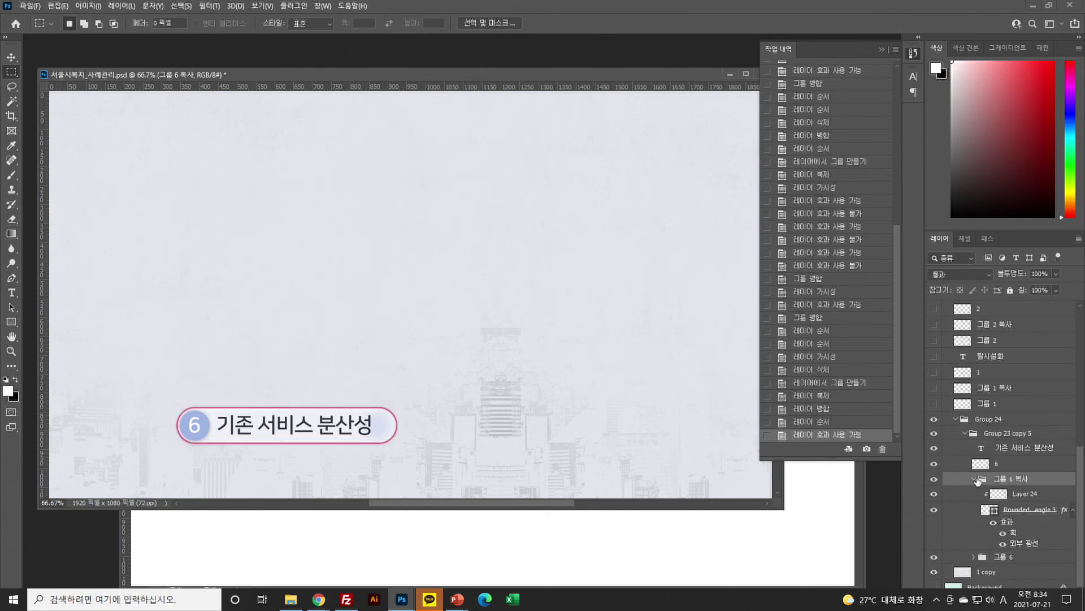
left_click(974, 481)
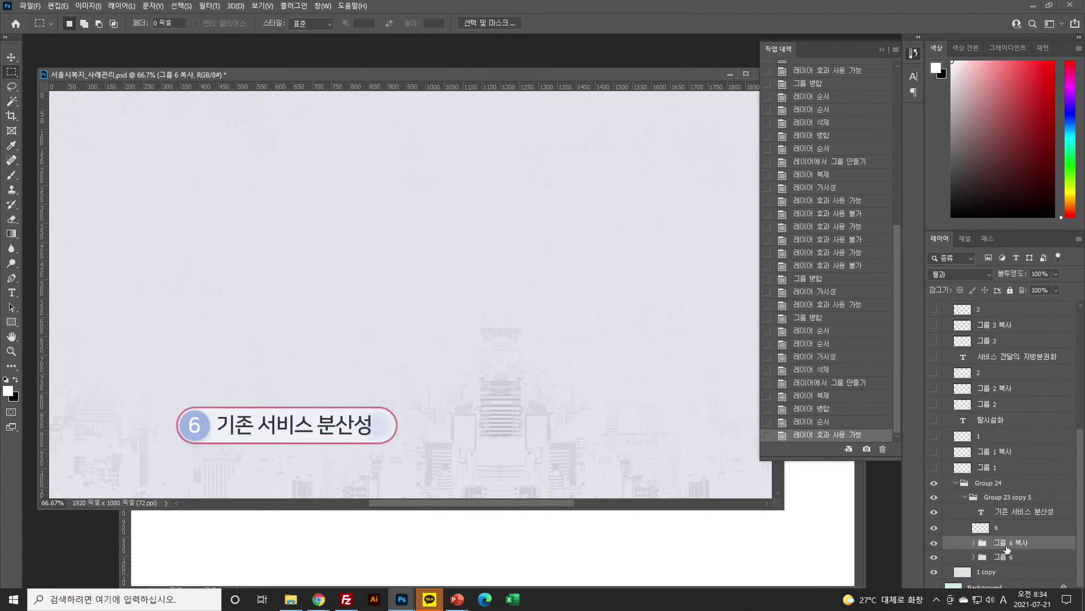
left_click(934, 544)
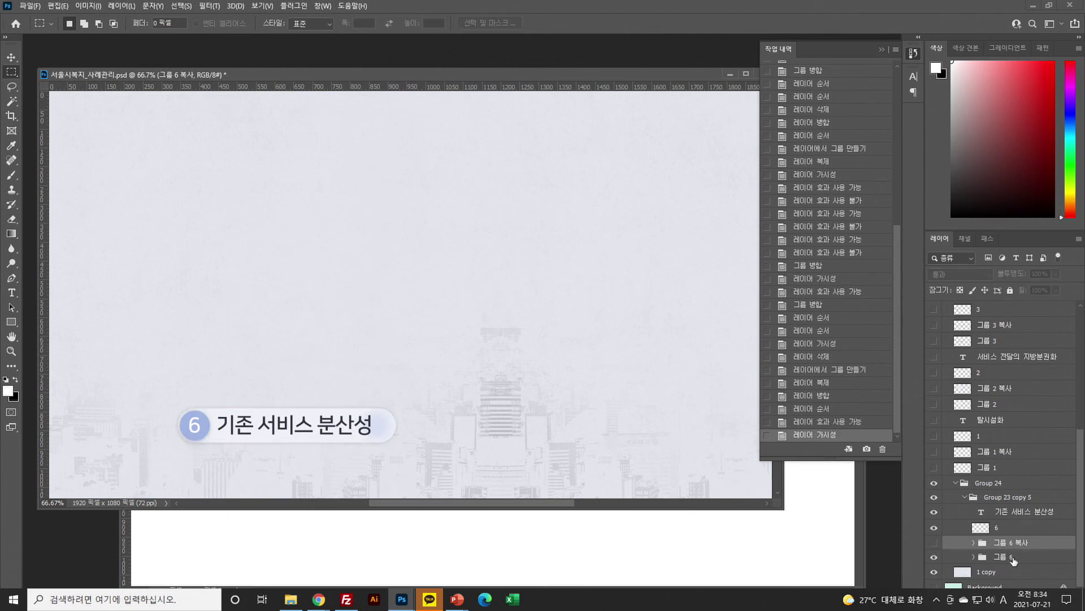
Merge 그룹 6 into a plain pill layer, and show 그룹 6 복사 and merge it into an outlined pill layer
left_click(1012, 557)
key("ctrl+e")
left_click(999, 545)
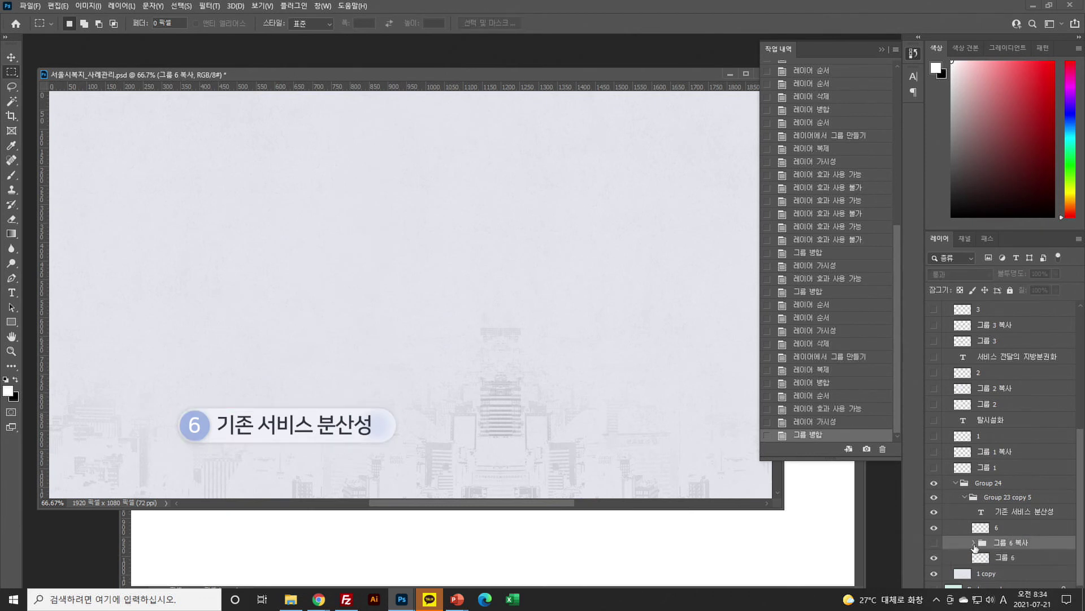
left_click(933, 543)
key("ctrl+e")
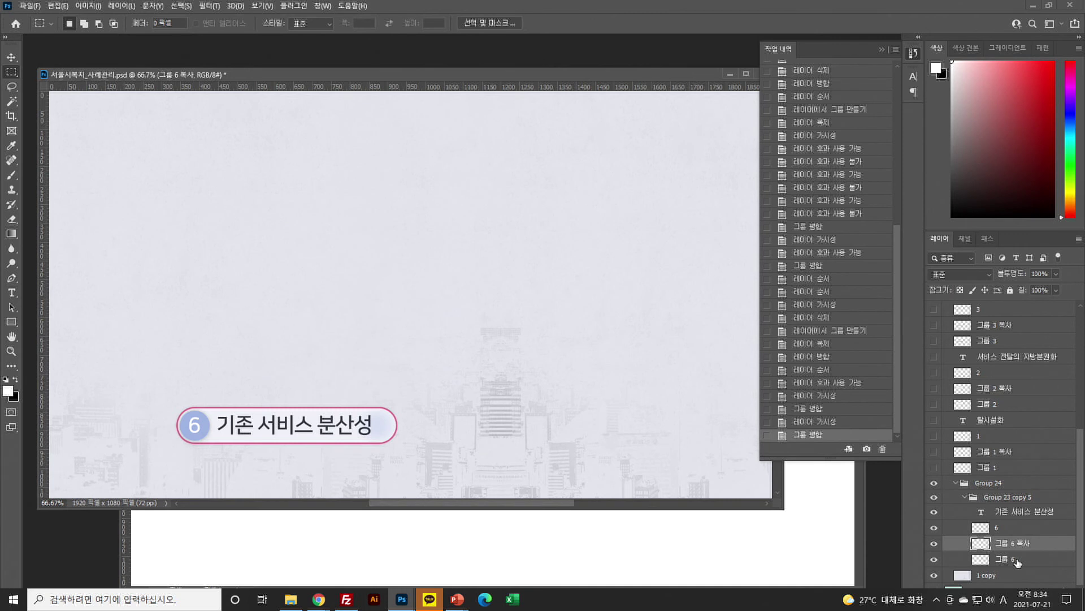
Move item 6's text, number badge and two pill layers out of Group 24 to the top of ppt_08
left_click(1016, 529)
left_click(1018, 511, "shift")
scroll(1033, 569, "up", 1)
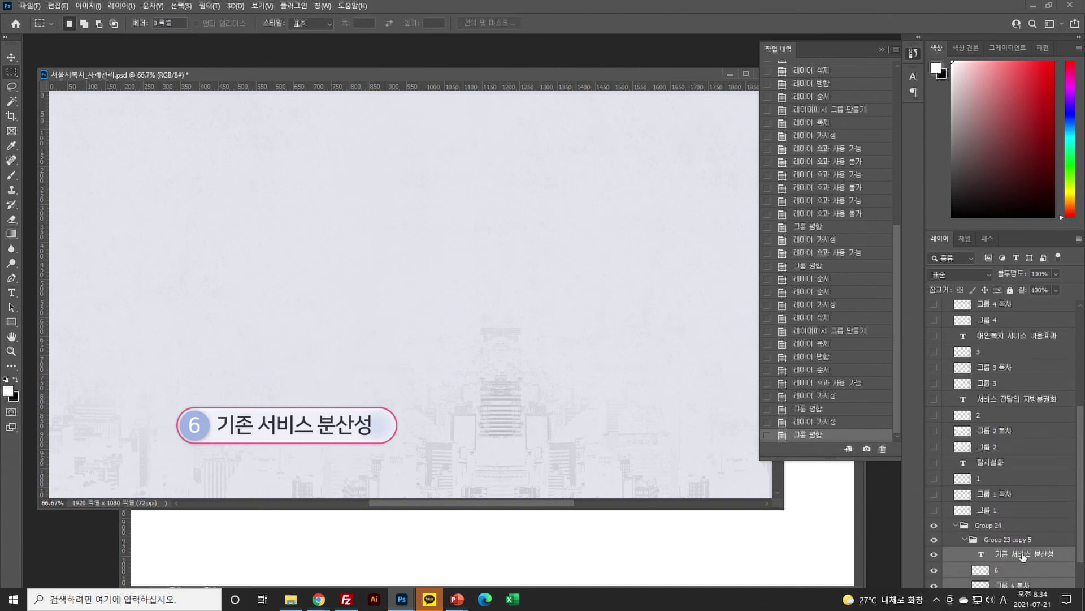
left_click_drag(1024, 557, 1012, 376)
scroll(1007, 525, "up", 3)
left_click_drag(1008, 525, 1003, 376)
scroll(1003, 376, "up", 3)
left_click_drag(999, 423, 1011, 385)
scroll(1026, 339, "down", 3)
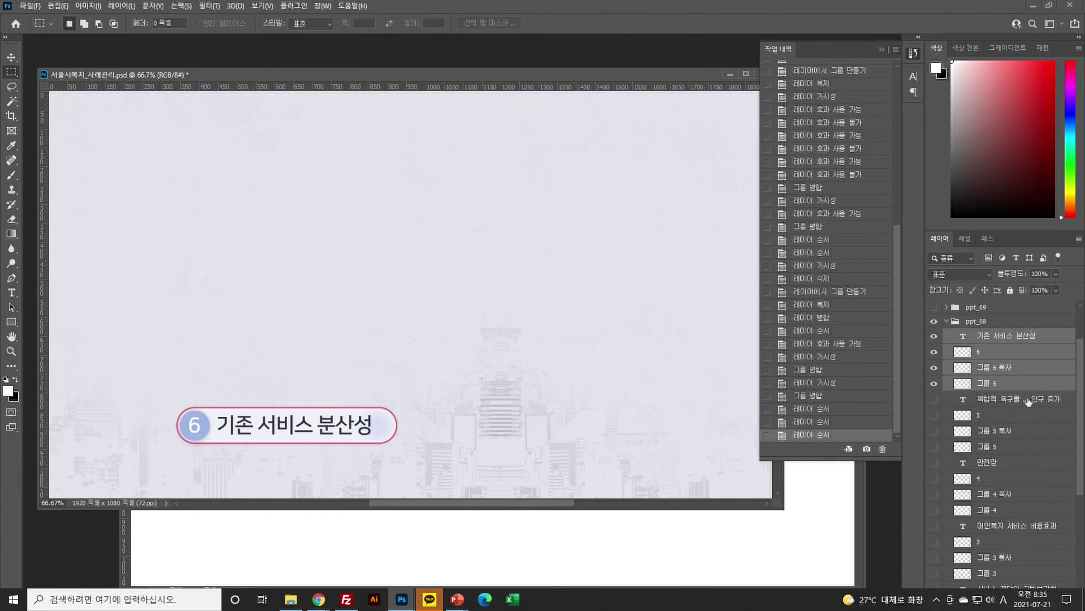
Copy all item text, badge and pill layers in ppt_08 plus the 1 copy background into the other open document
scroll(1023, 447, "down", 5)
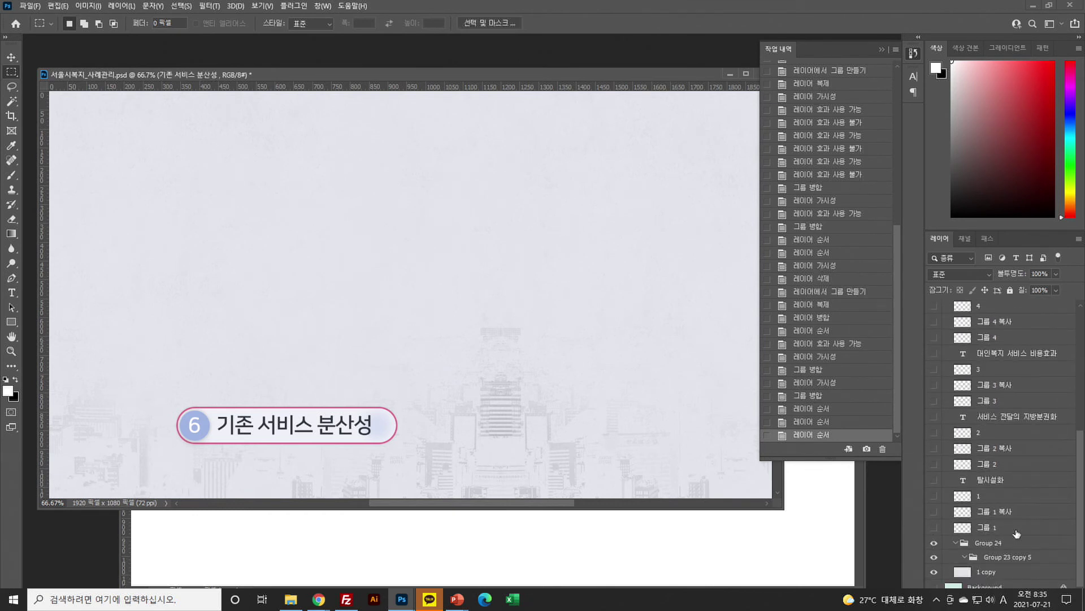
left_click(1017, 531, "shift")
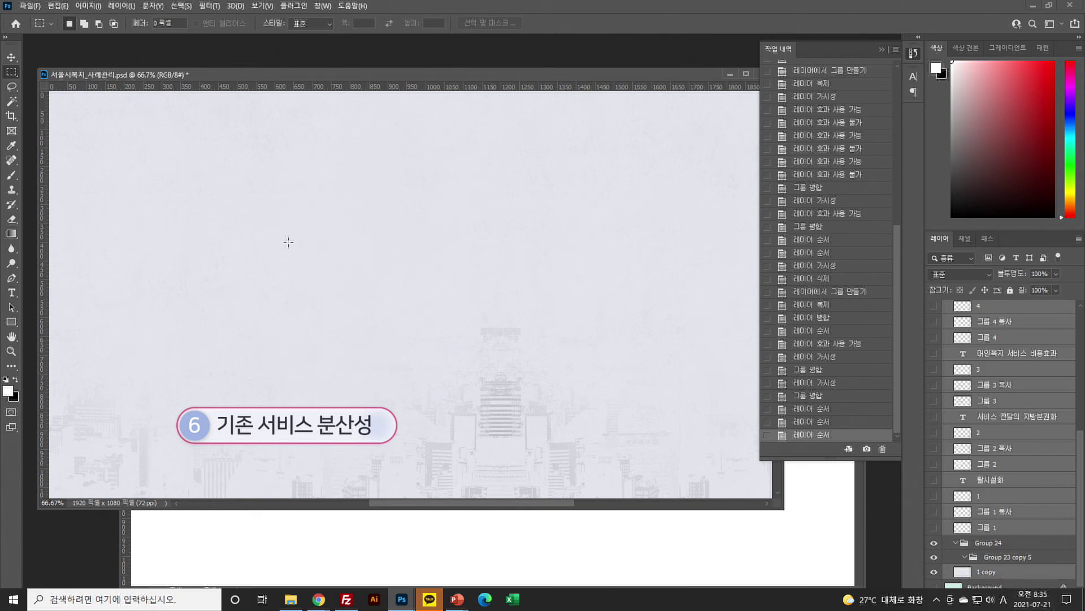
key("v")
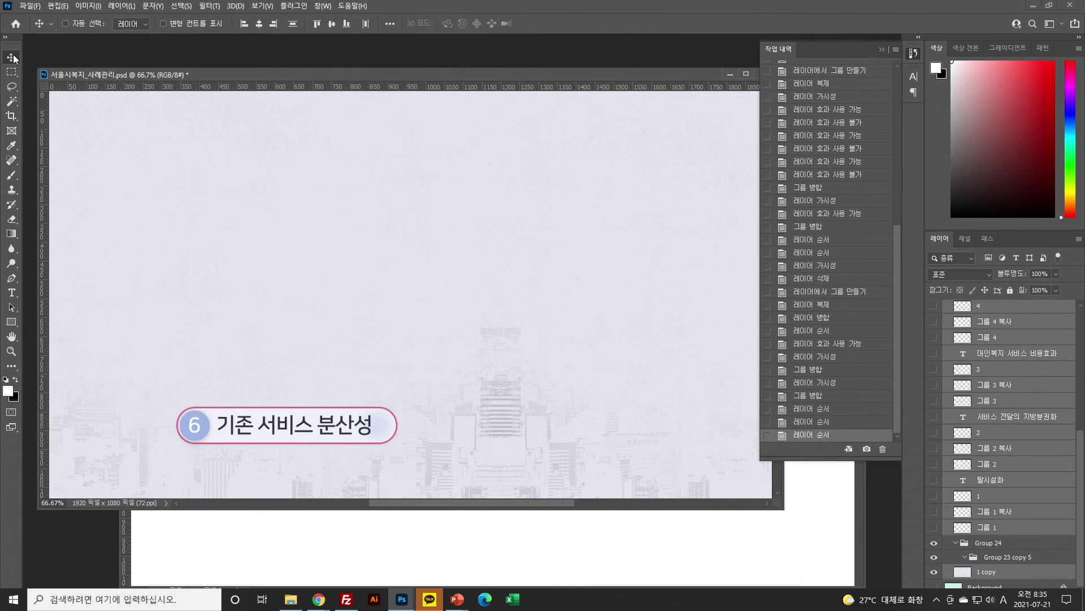
left_click_drag(637, 481, 650, 538)
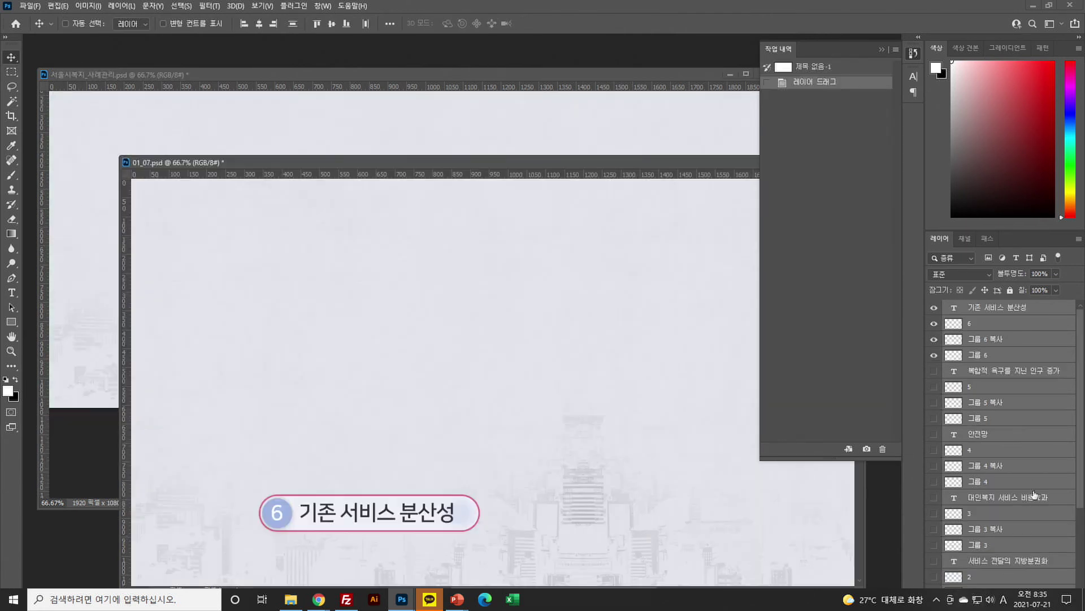
Show all copied list layers, and hide the outlined pill layers of items 1 to 6 (그룹 1 복사 to 그룹 6 복사)
left_click_drag(934, 358, 934, 573)
left_click(934, 539)
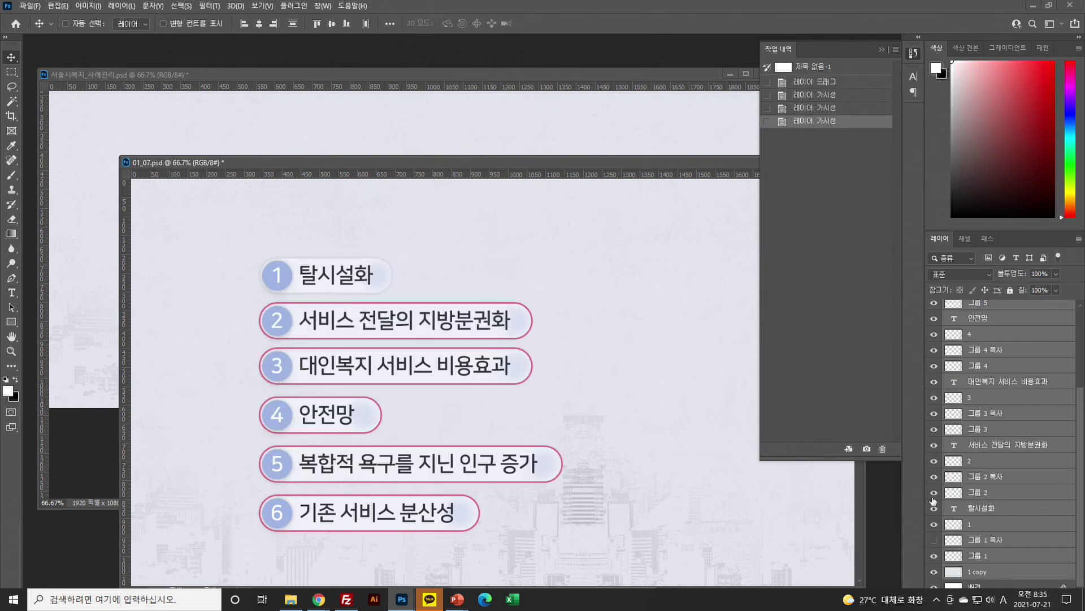
left_click(934, 476)
left_click(934, 413)
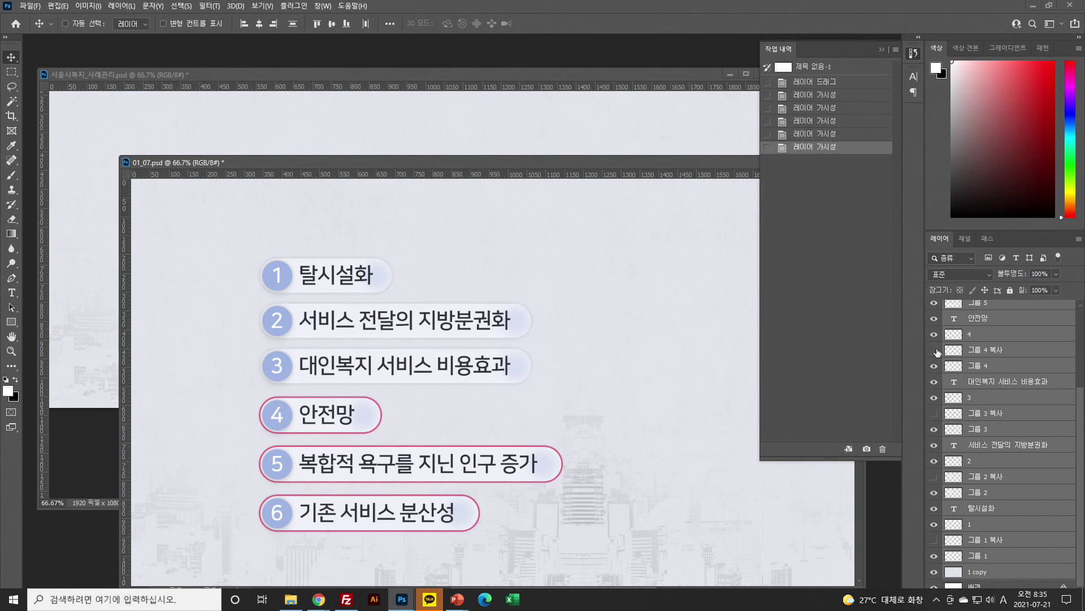
left_click(938, 352)
scroll(961, 367, "up", 3)
left_click(936, 368)
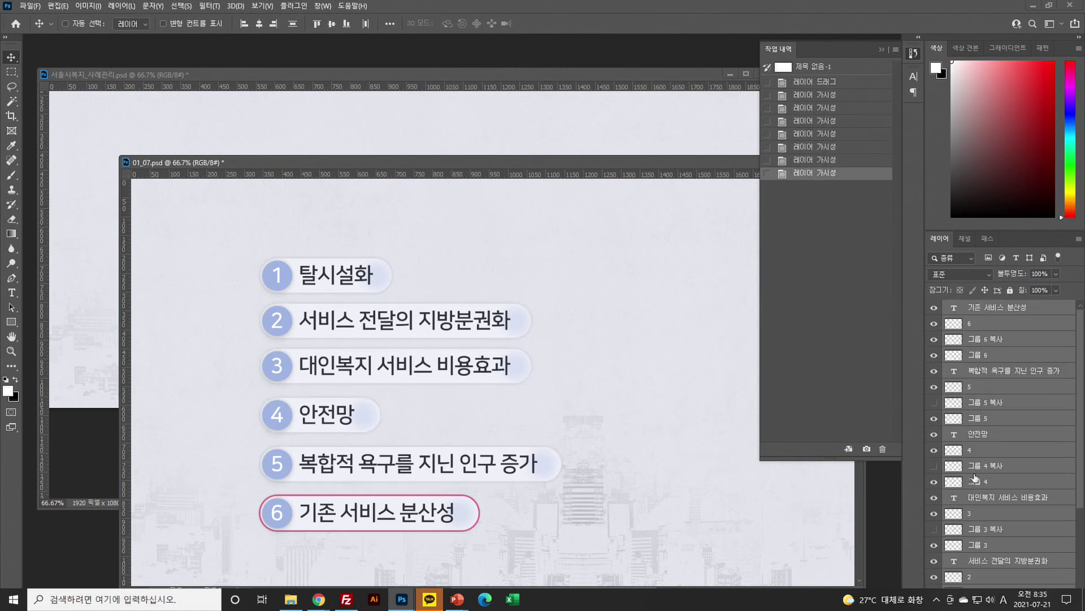
left_click(934, 339)
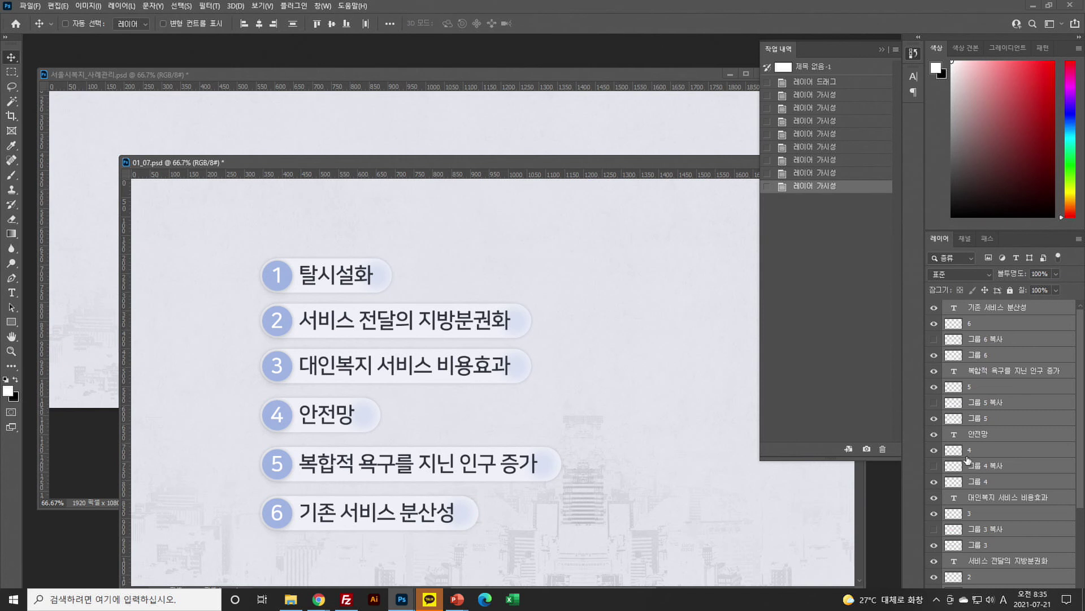
Examine the outlined pills of items 1 to 4 by briefly showing and hiding each one
scroll(1015, 540, "down", 3)
left_click(999, 566)
scroll(998, 567, "down", 1)
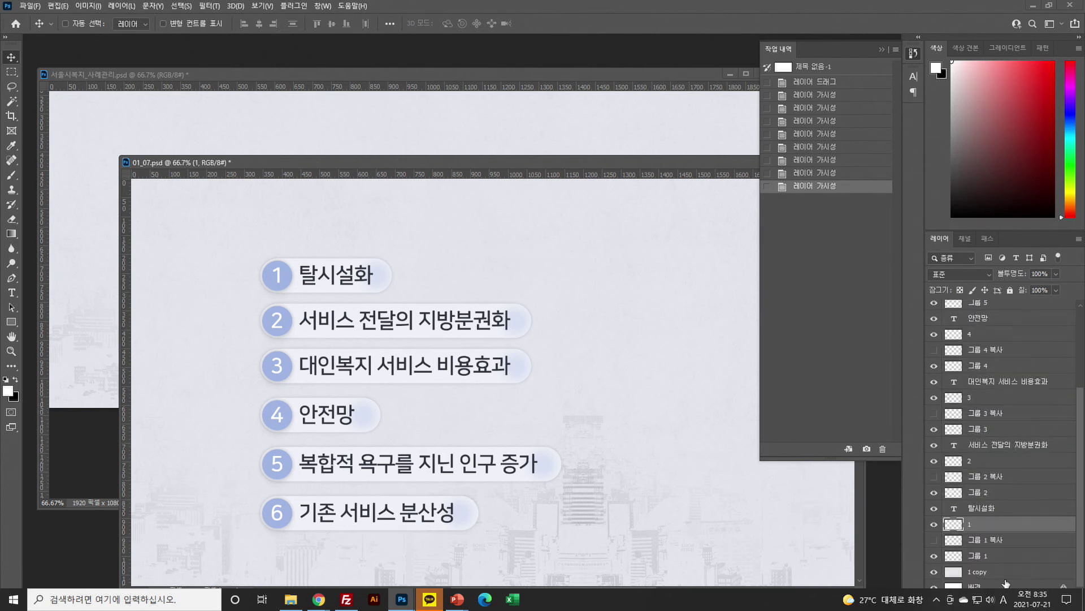
left_click(935, 541)
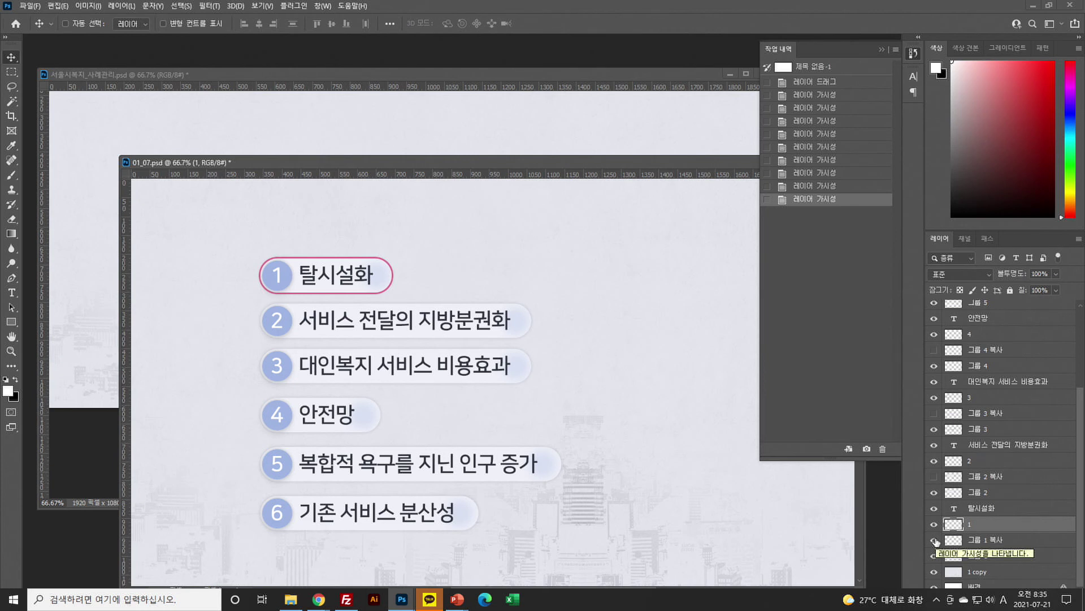
left_click(935, 541)
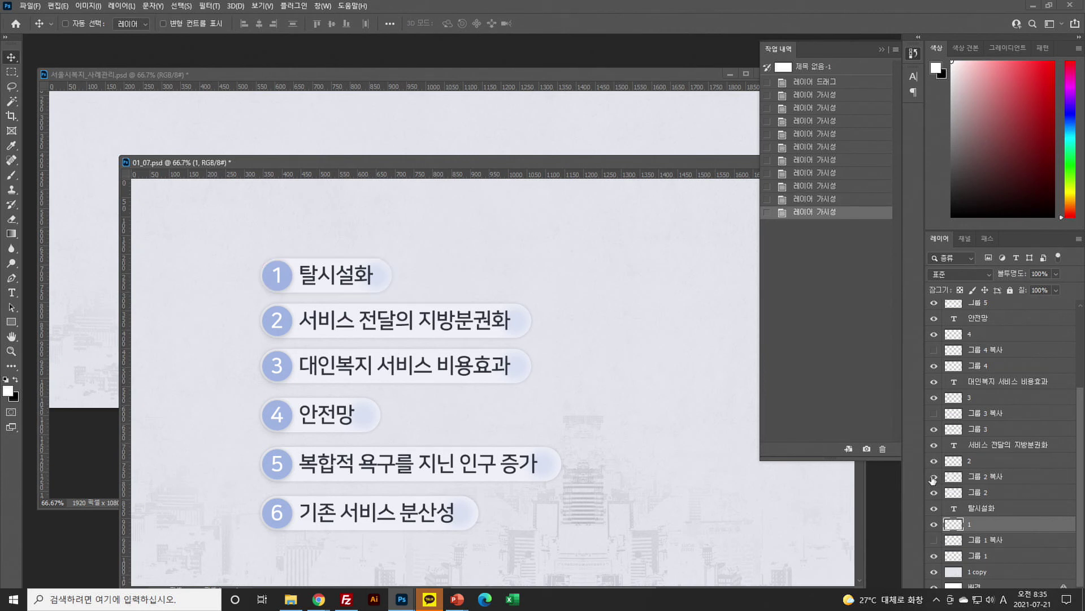
left_click(935, 477)
left_click(935, 478)
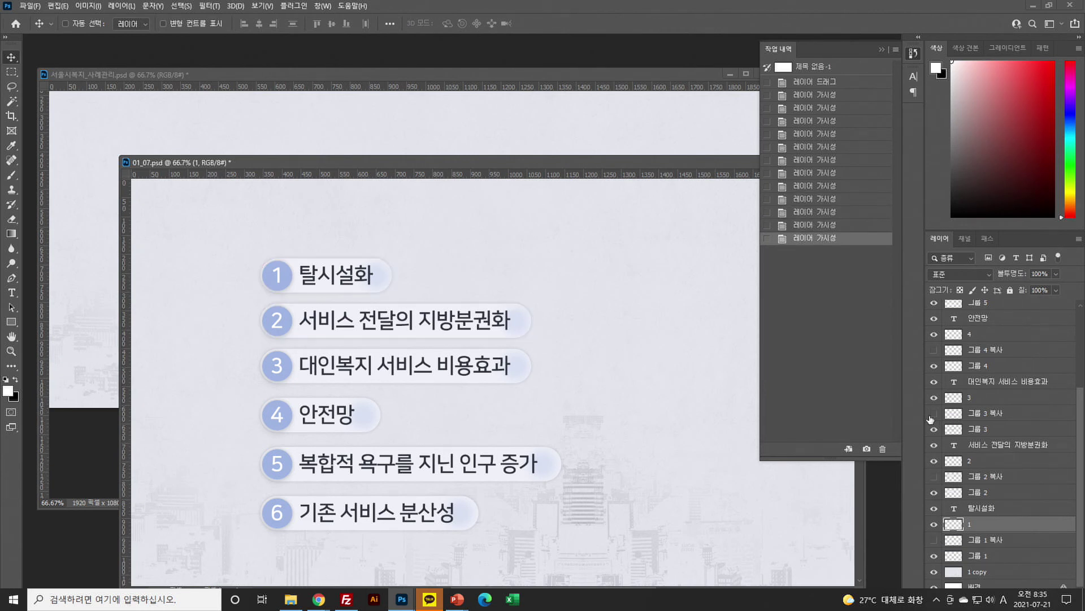
left_click(934, 413)
left_click(934, 413)
left_click(935, 350)
left_click(934, 350)
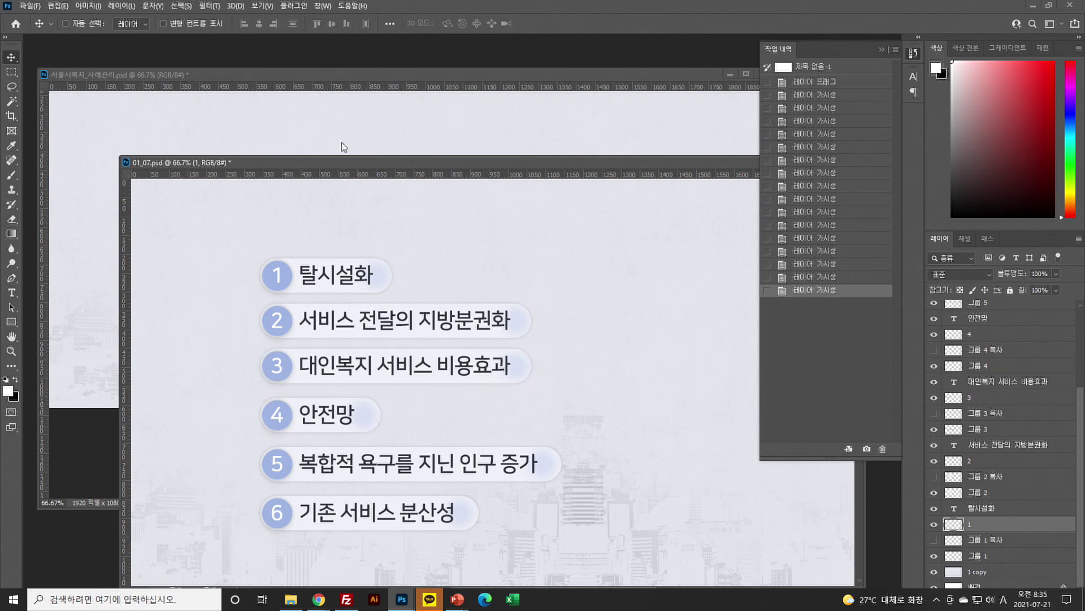
Switch to the storyboard presentation in PowerPoint and view slide 8 with the numbered list
left_click_drag(359, 166, 303, 130)
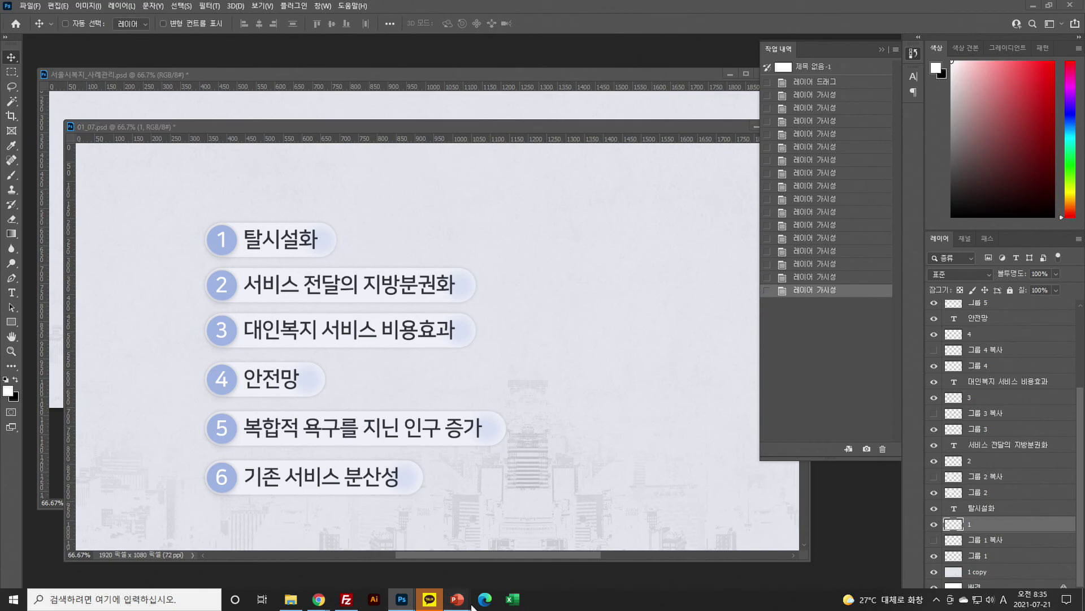
mouse_move(457, 599)
left_click(498, 565)
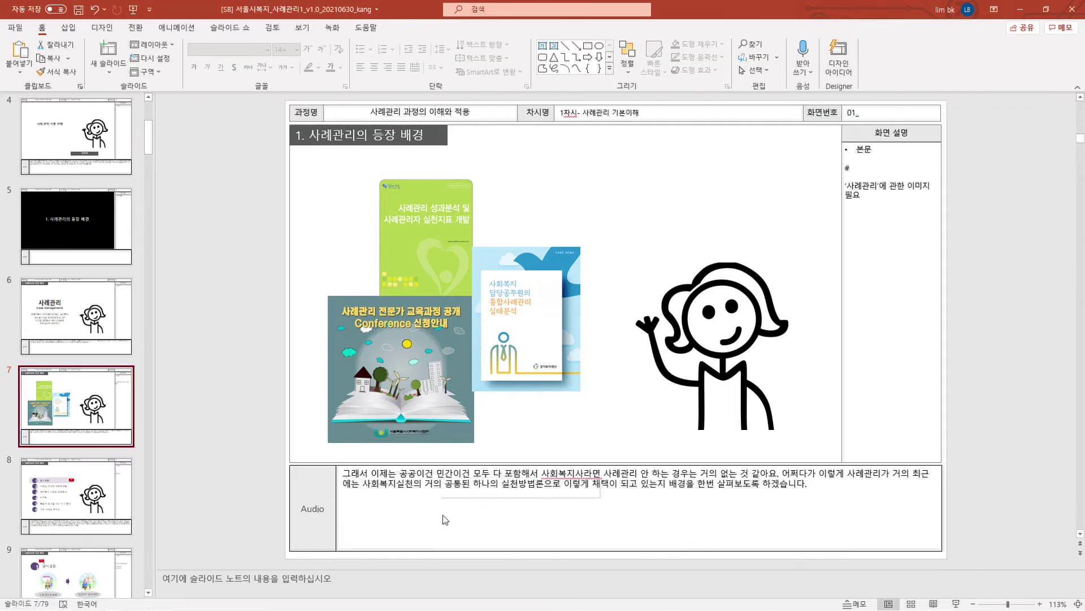
left_click(80, 493)
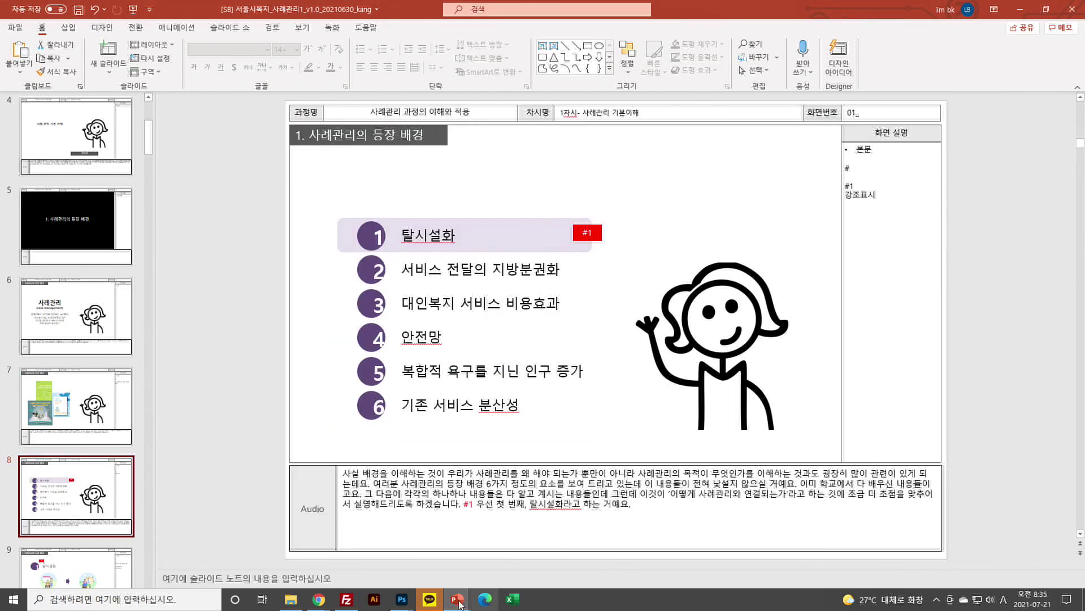
Return to Photoshop and save the list document as the PSD file 01_08 in the 01 folder
mouse_move(400, 602)
left_click(424, 569)
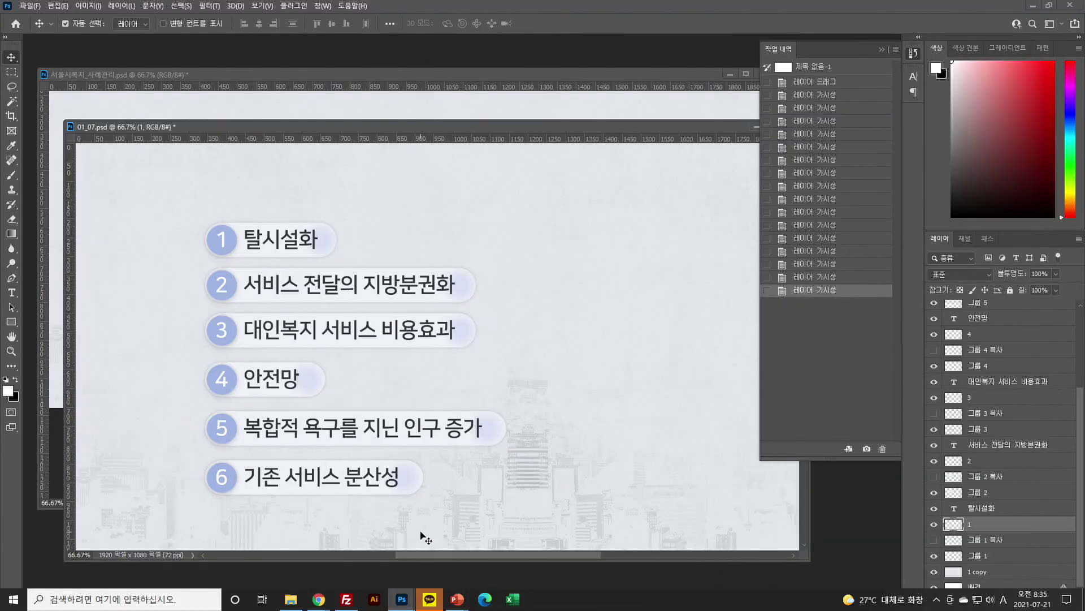
key("ctrl+shift+s")
left_click_drag(93, 437, 102, 436)
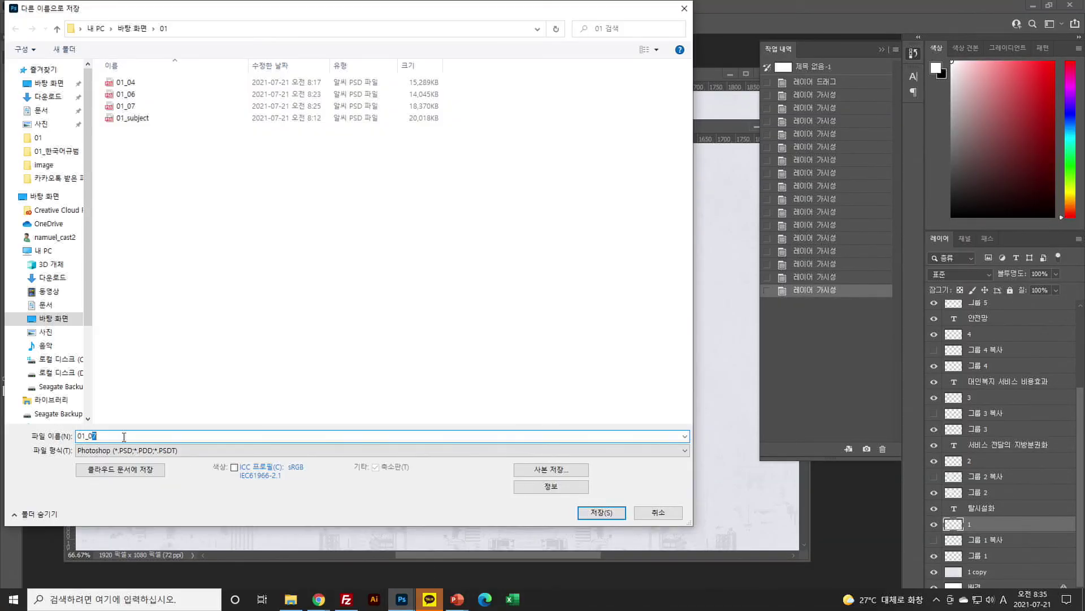
key("Return")
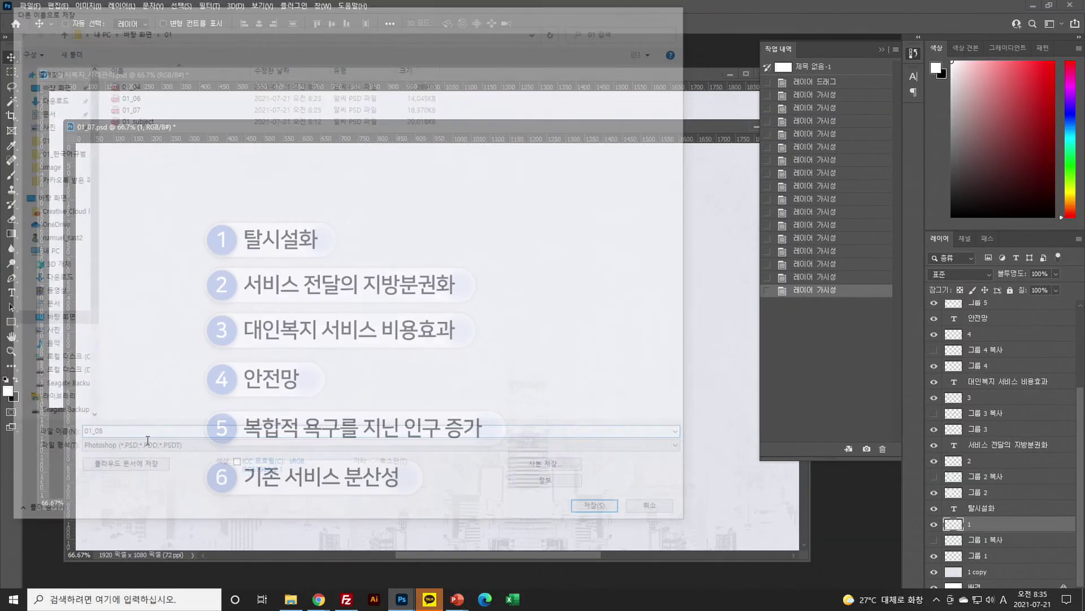
key("Return")
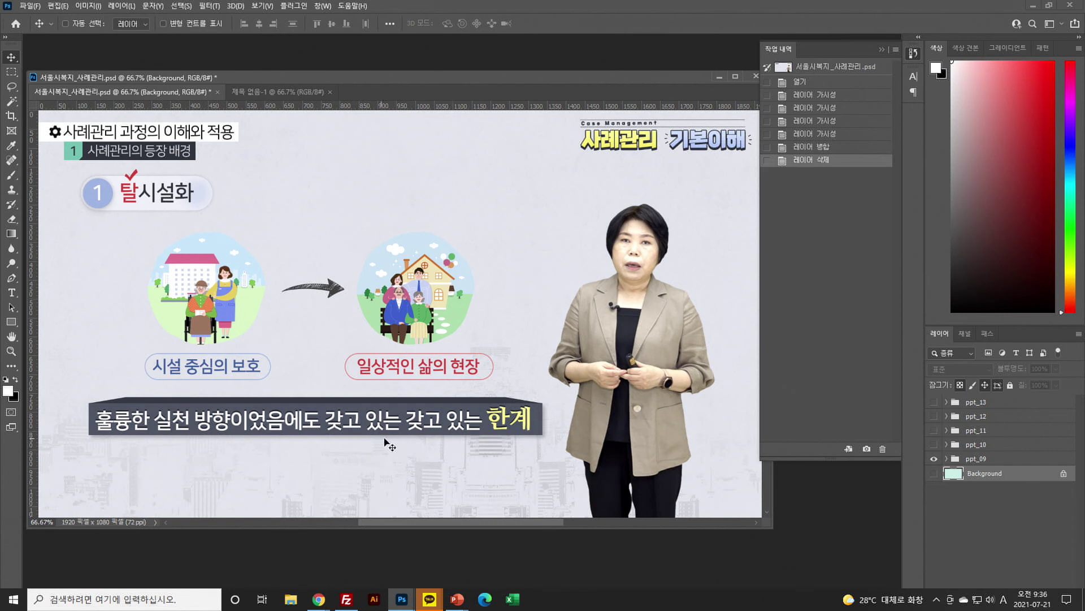
Rasterize the layer style of the red check mark in ppt_09's Group 23 and move it above the number 1 text
left_click(946, 459)
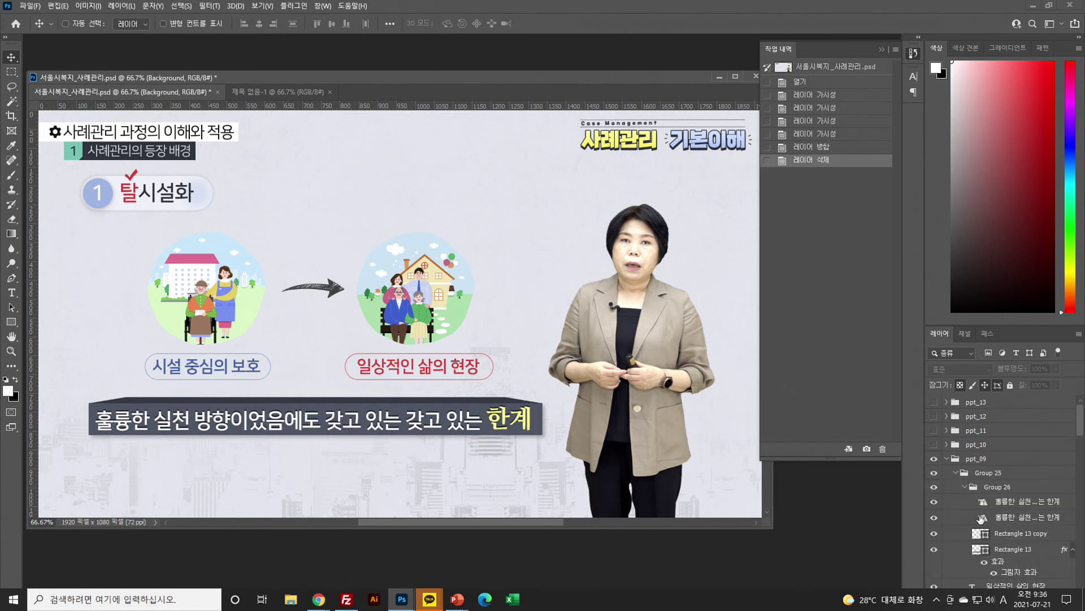
scroll(981, 519, "down", 2)
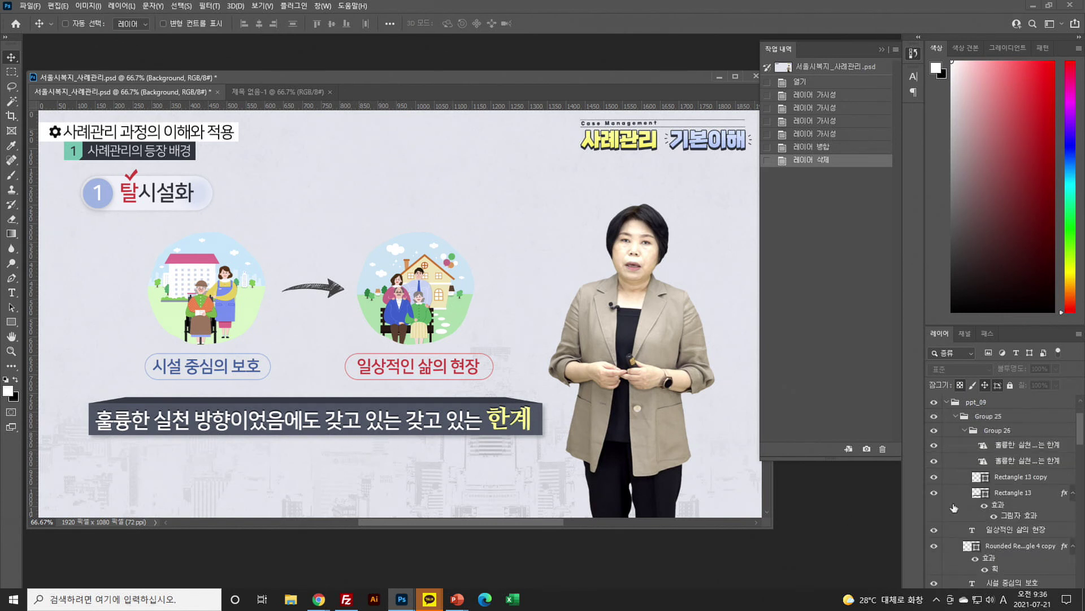
left_click(11, 292)
left_click(138, 195)
scroll(1017, 485, "down", 2)
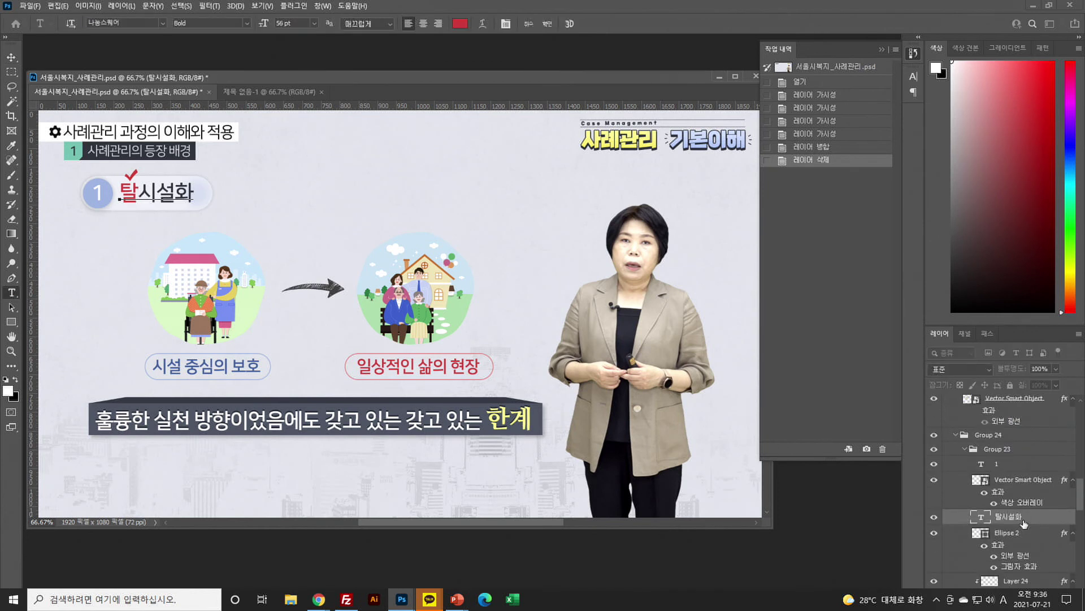
left_click(935, 481)
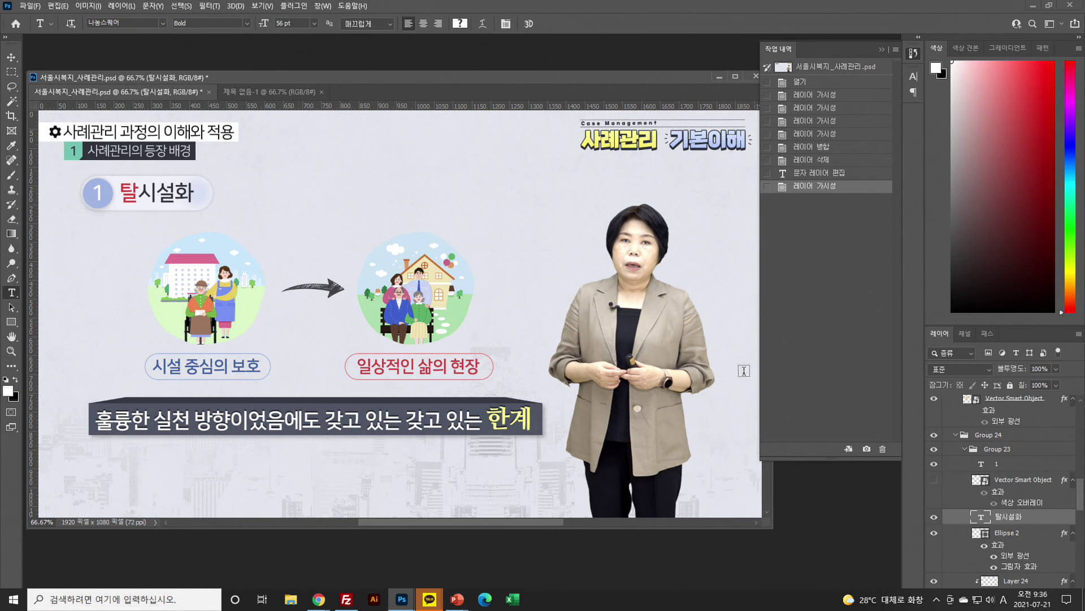
left_click(931, 482)
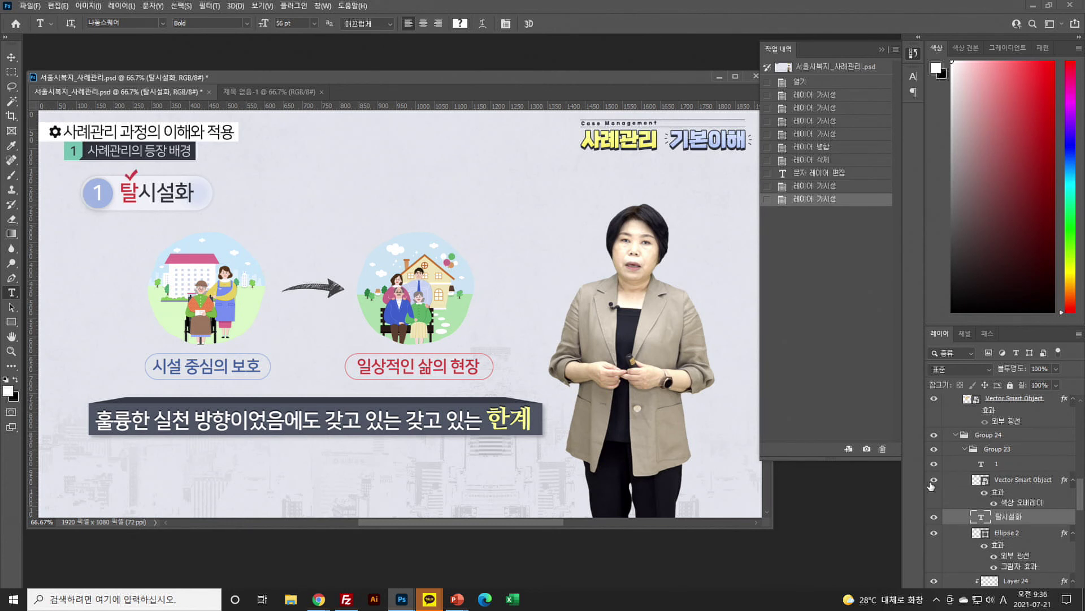
left_click(1016, 481)
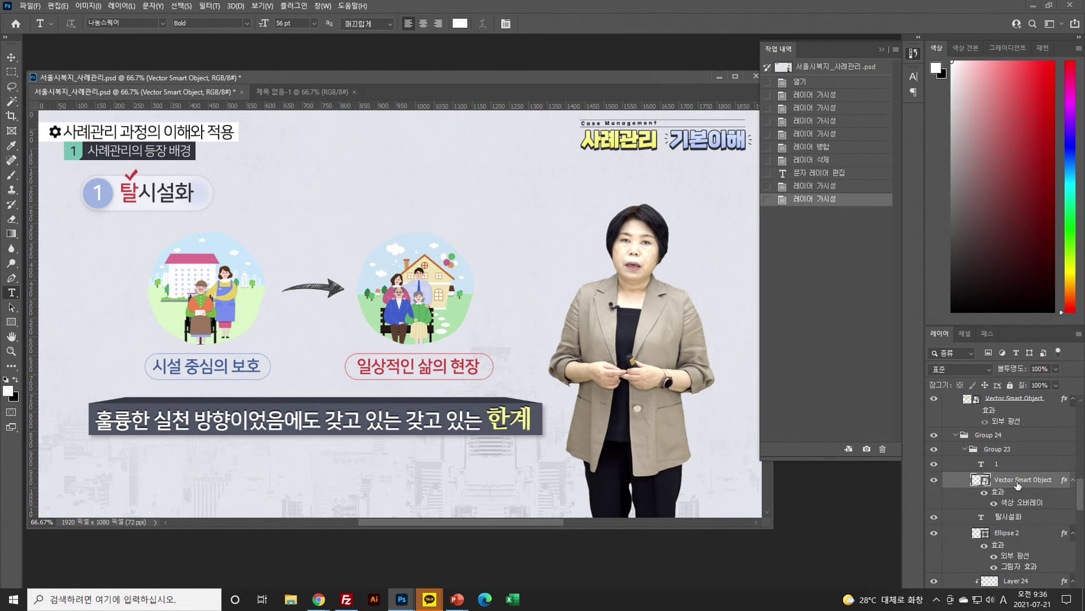
right_click(1017, 483)
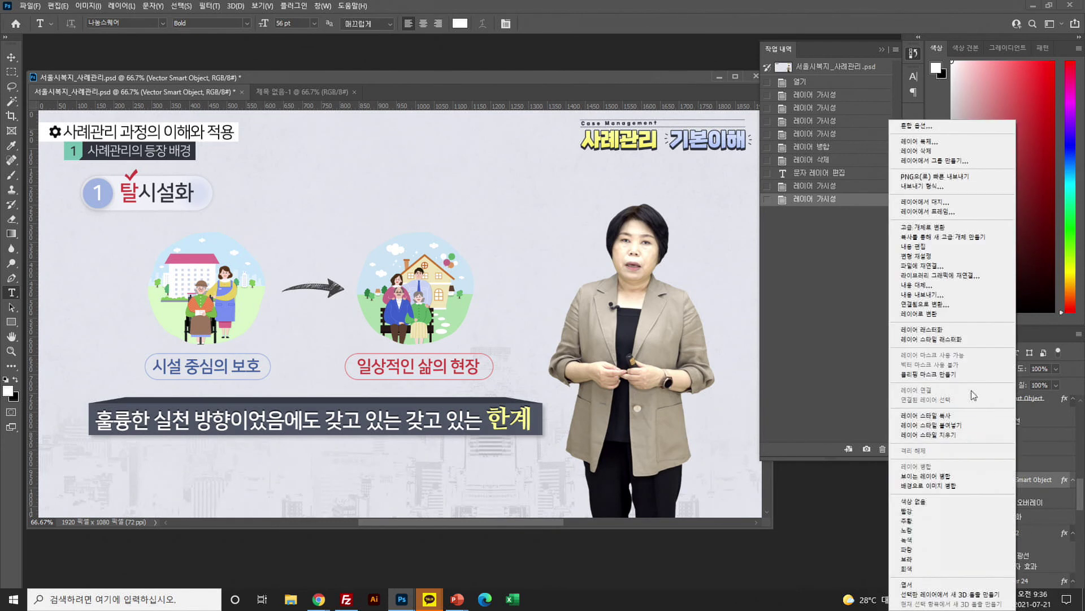
left_click(961, 343)
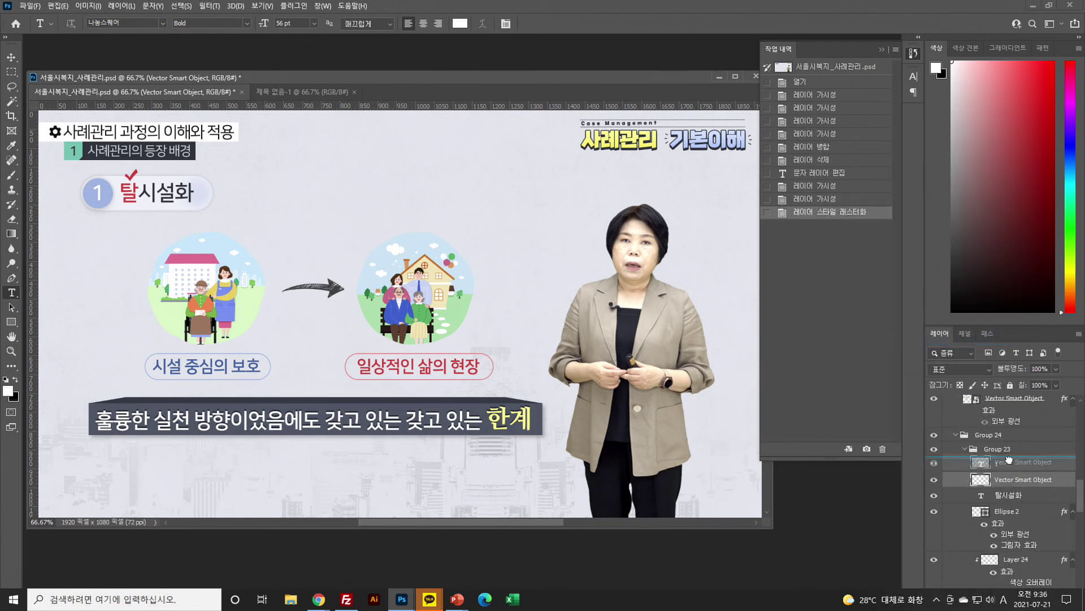
key("ctrl+bracketright")
Merge the number 1 text, 탈시설화 text, Ellipse 2, Layer 24 and rounded rectangle in Group 23 into one layer
left_click(1012, 480)
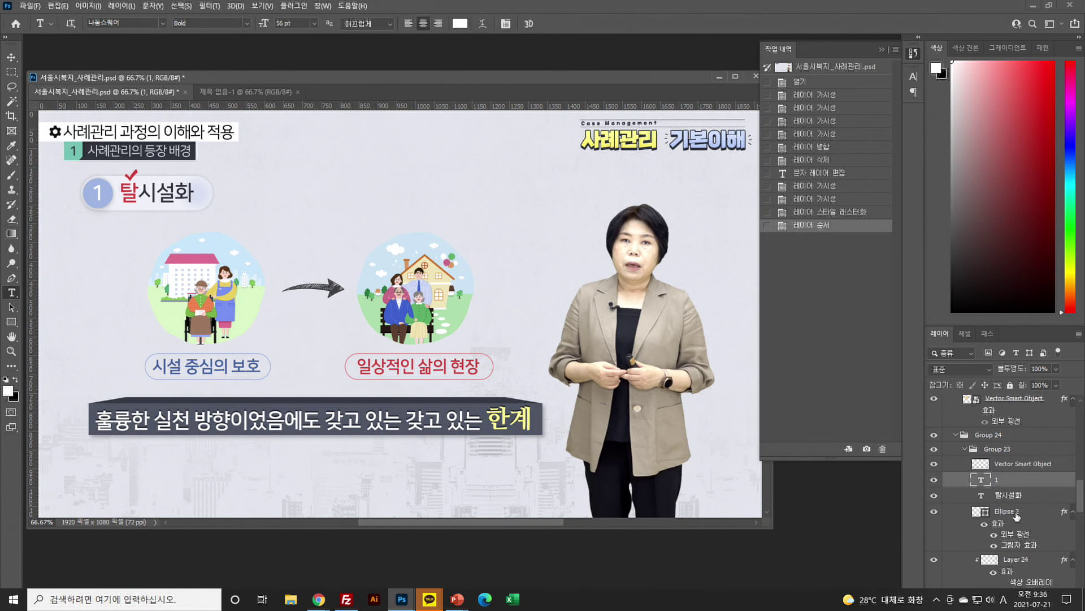
scroll(1016, 519, "down", 1)
scroll(1014, 526, "down", 1)
left_click(1011, 555, "shift")
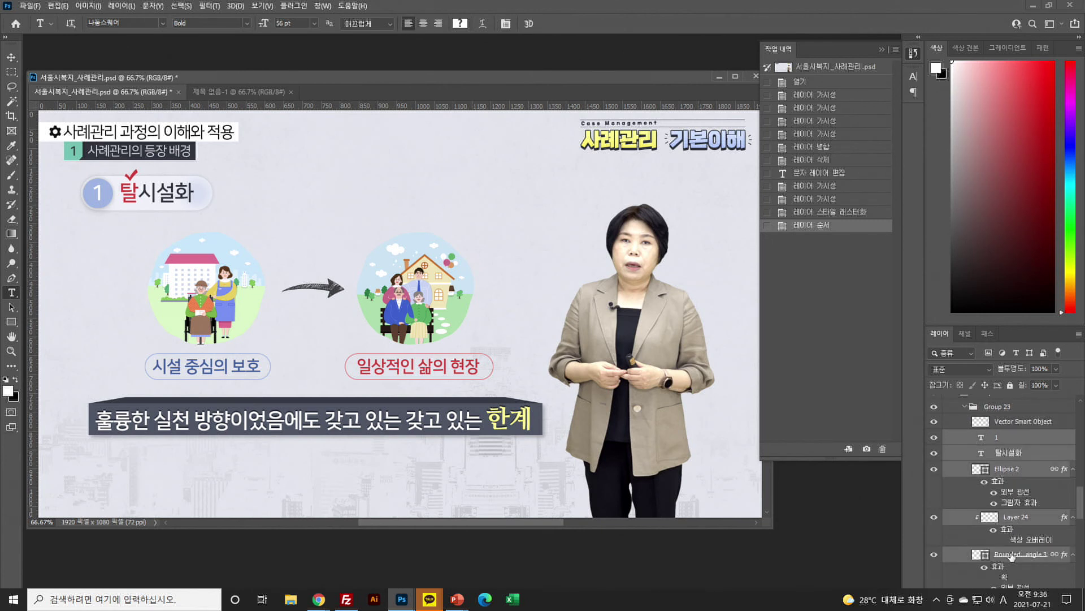
key("ctrl+e")
Examine the merged 탈시설화 title layer and the check mark layer by toggling their visibility
left_click(934, 438)
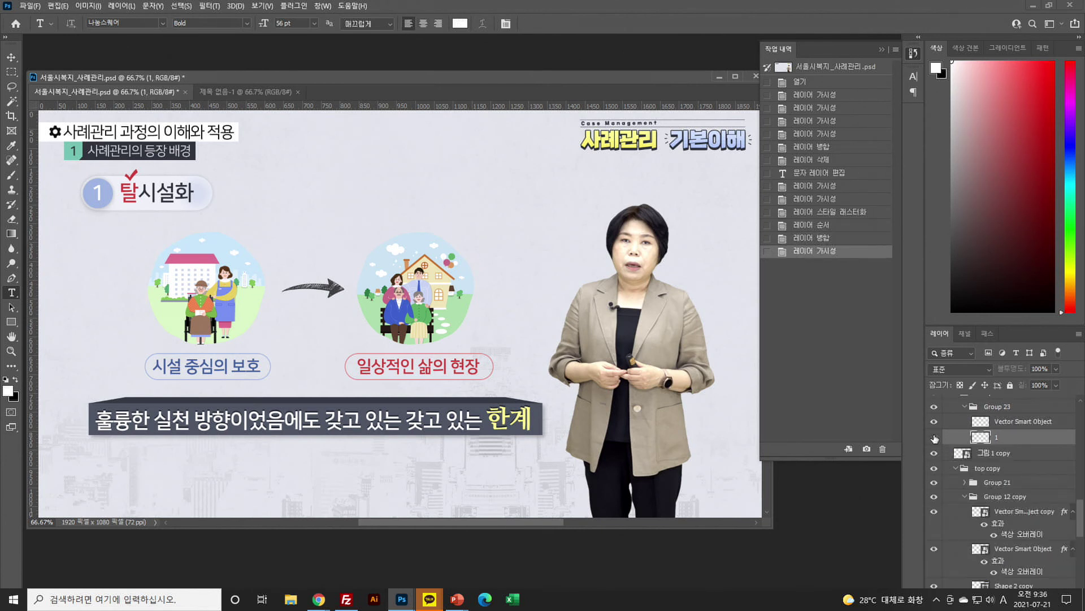
left_click(934, 438)
left_click(935, 439)
left_click(935, 439)
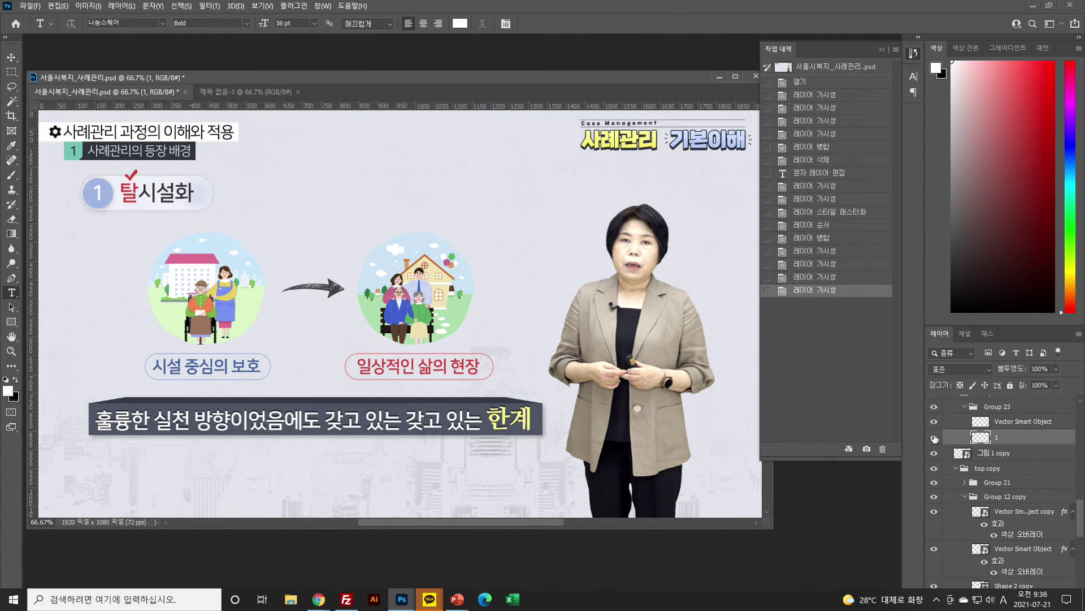
left_click(999, 425)
left_click(934, 421)
left_click(935, 422)
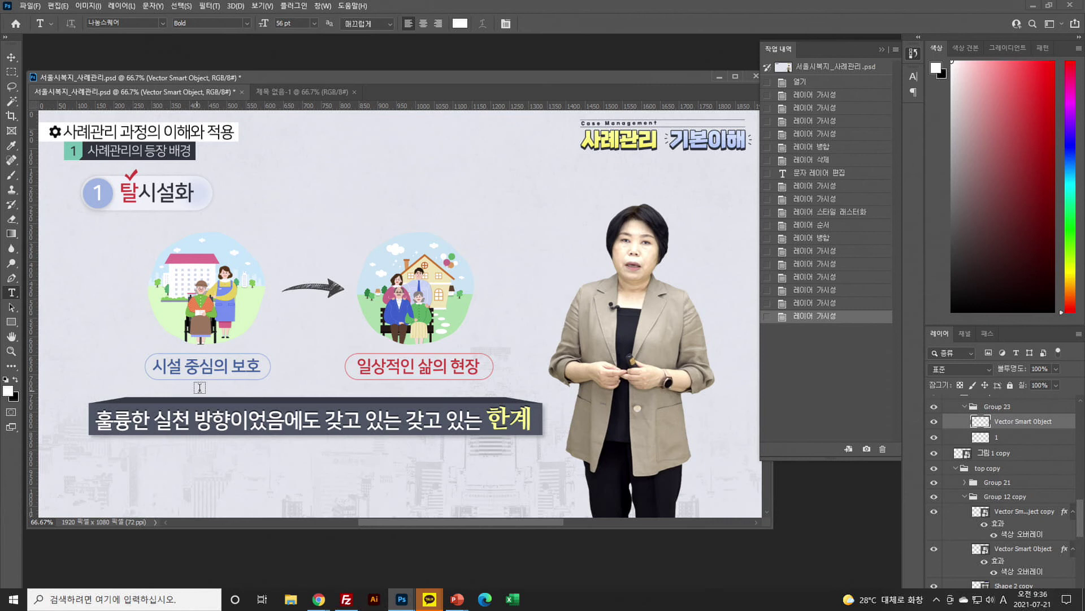
Centre the 시설 중심의 보호 text and Rounded Rectangle 4 on each other horizontally and vertically, and merge them into one layer
left_click(204, 369)
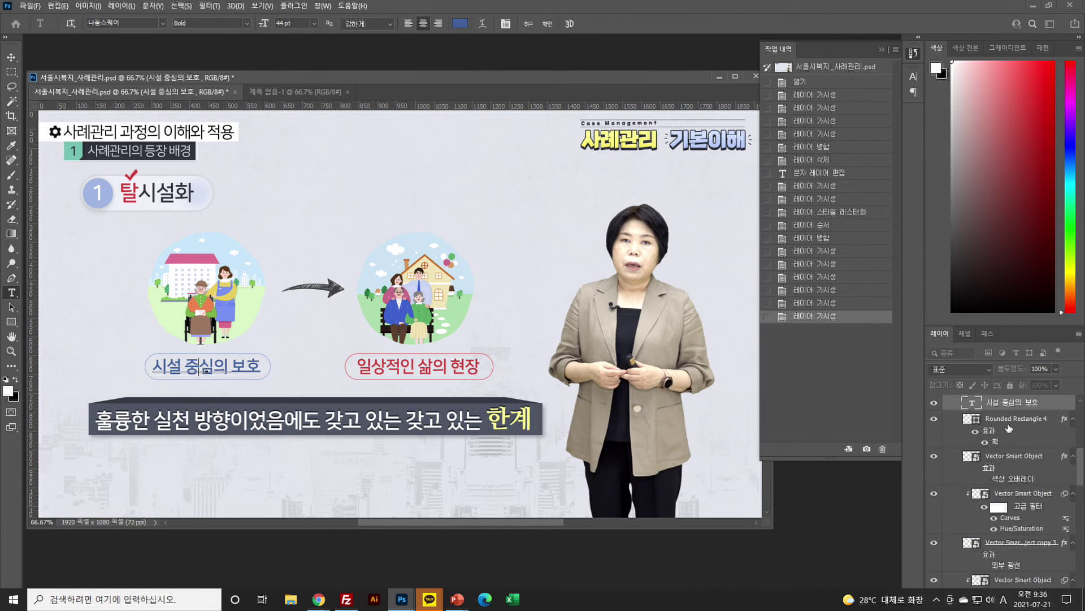
scroll(1032, 471, "up", 1)
left_click(1012, 447, "shift")
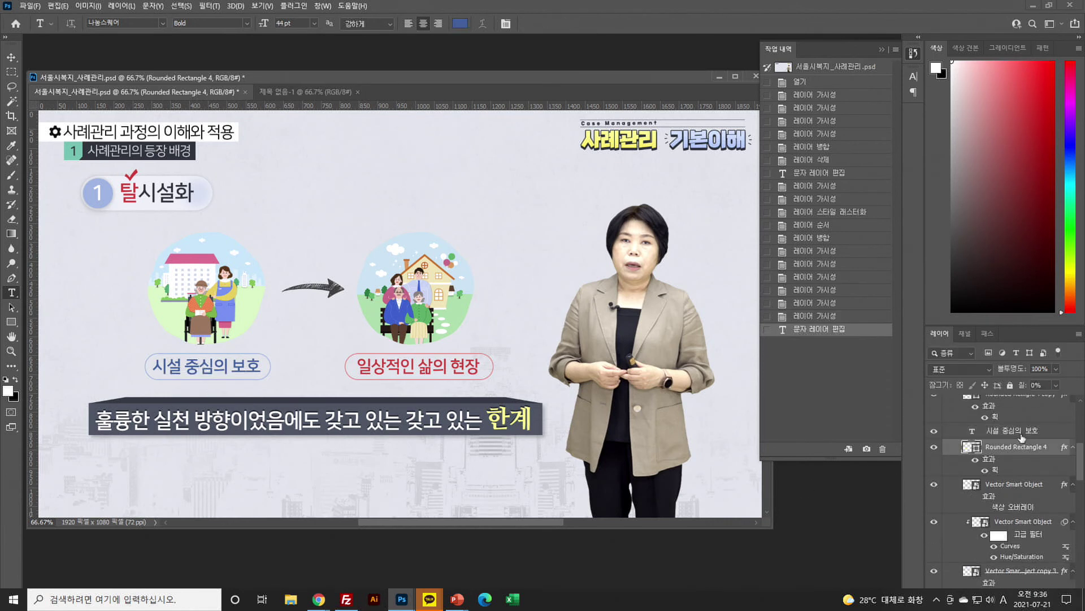
left_click(11, 57)
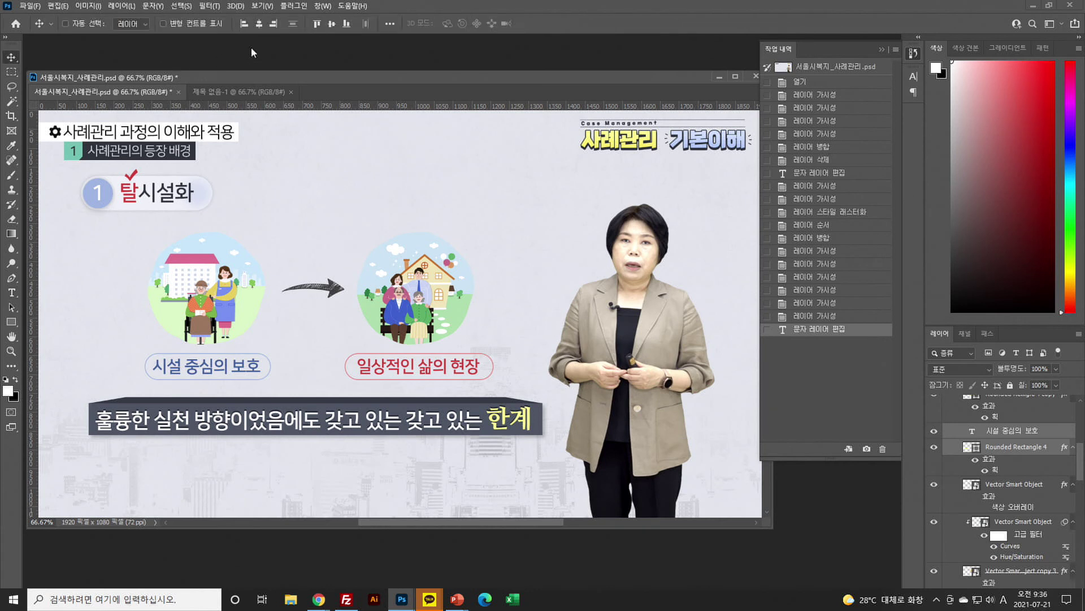
left_click(259, 23)
left_click(338, 25)
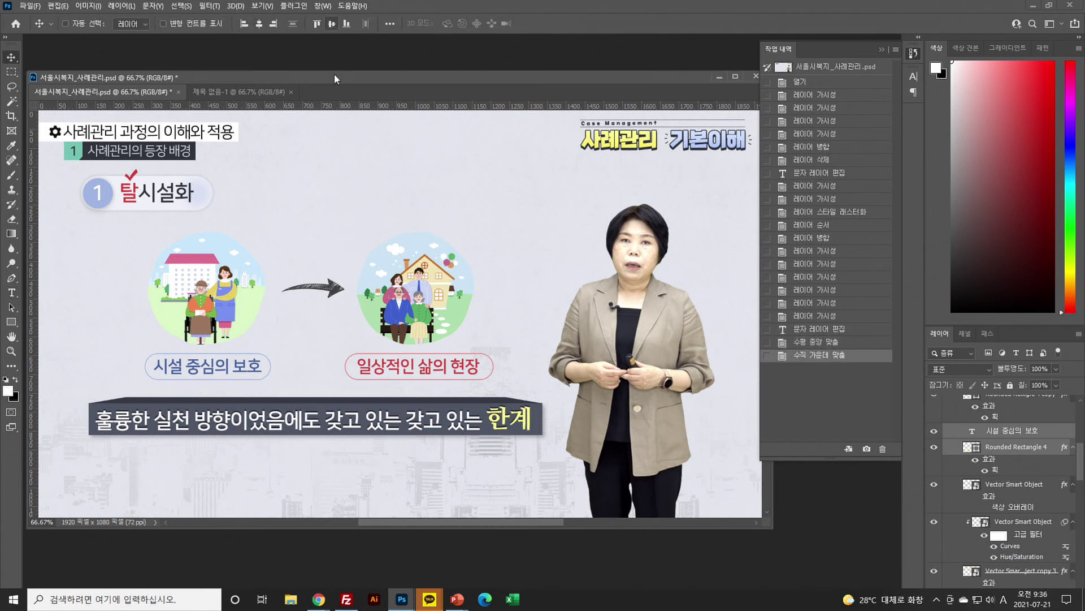
left_click(1006, 444)
left_click(1007, 434, "shift")
key("ctrl+e")
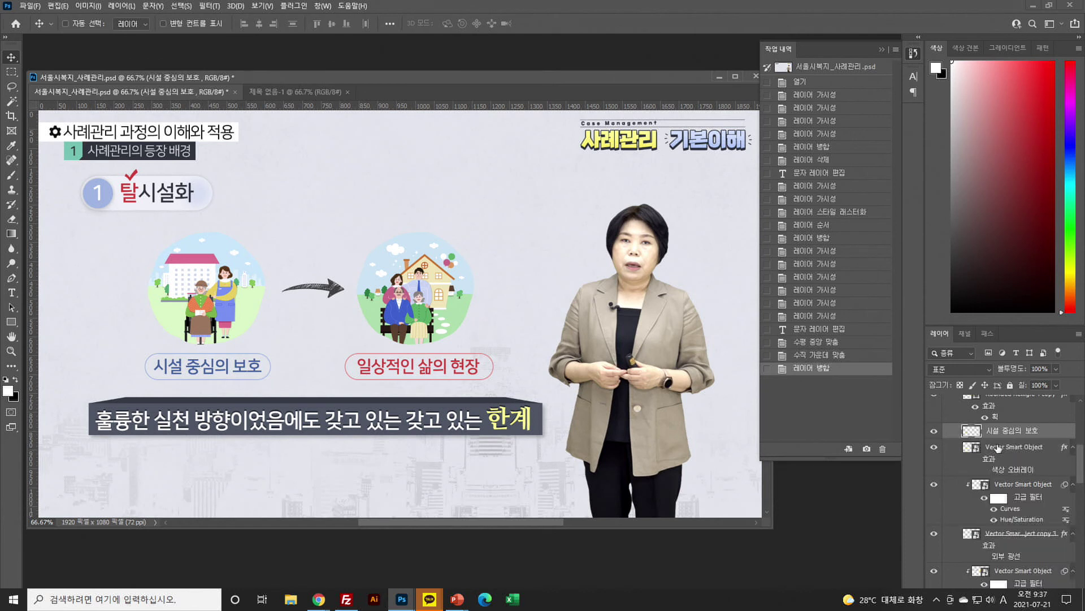
Examine the arrow layer by toggling its visibility and its Color Overlay effect, and collapse its effects list
left_click(1004, 453)
key("ctrl+comma")
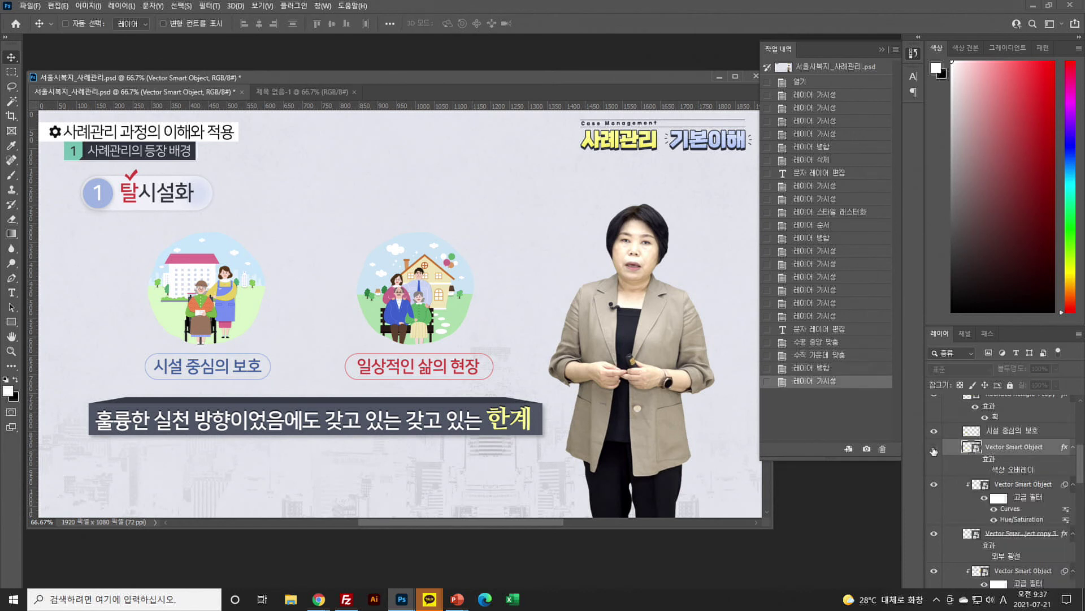
key("ctrl+comma")
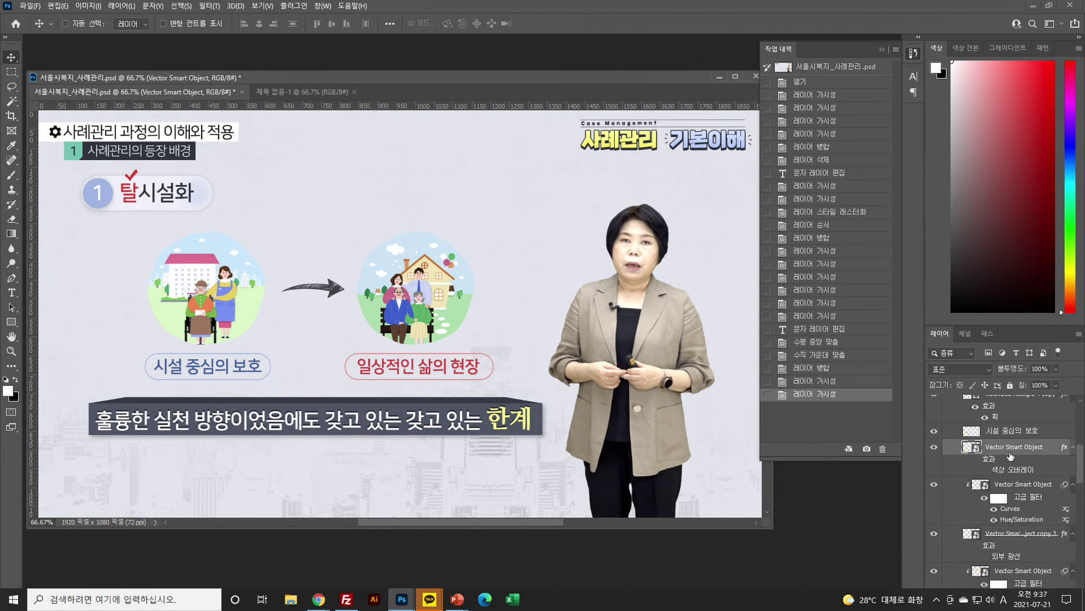
left_click(935, 447)
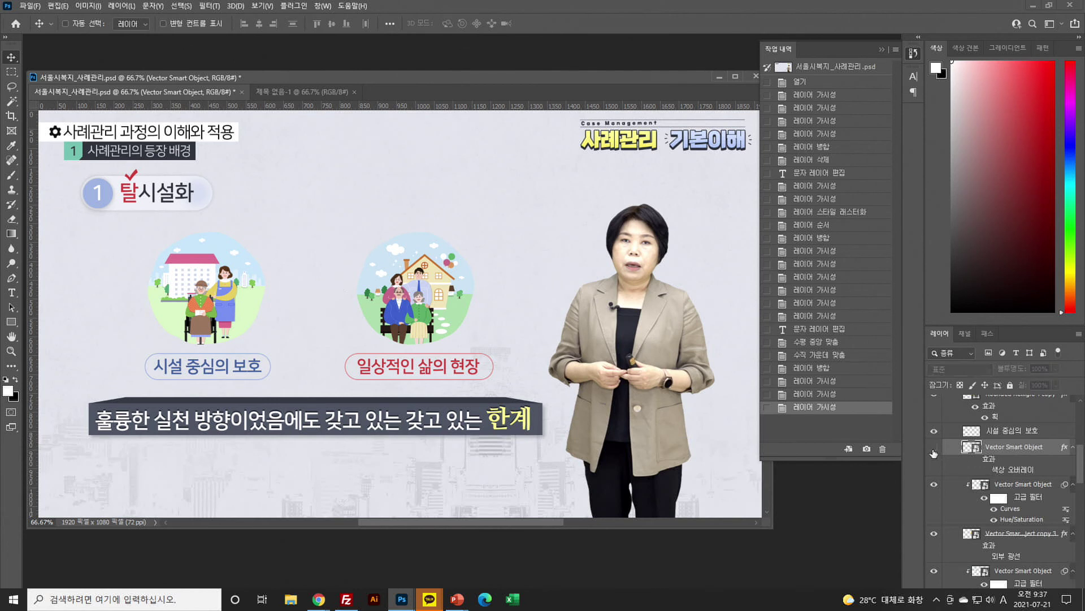
left_click(935, 447)
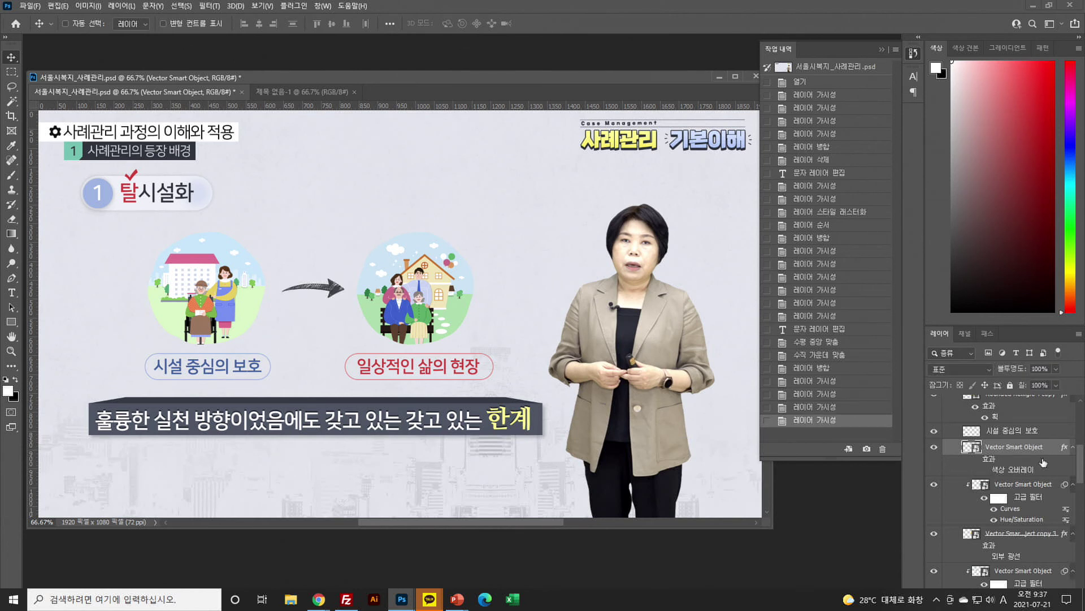
left_click(985, 469)
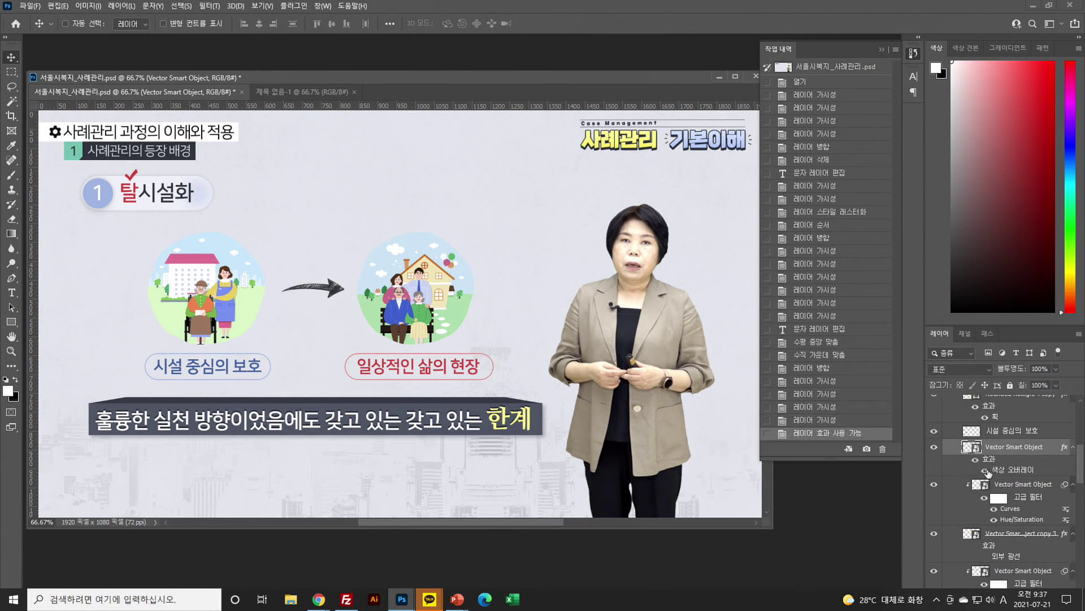
left_click(986, 472)
left_click(975, 460)
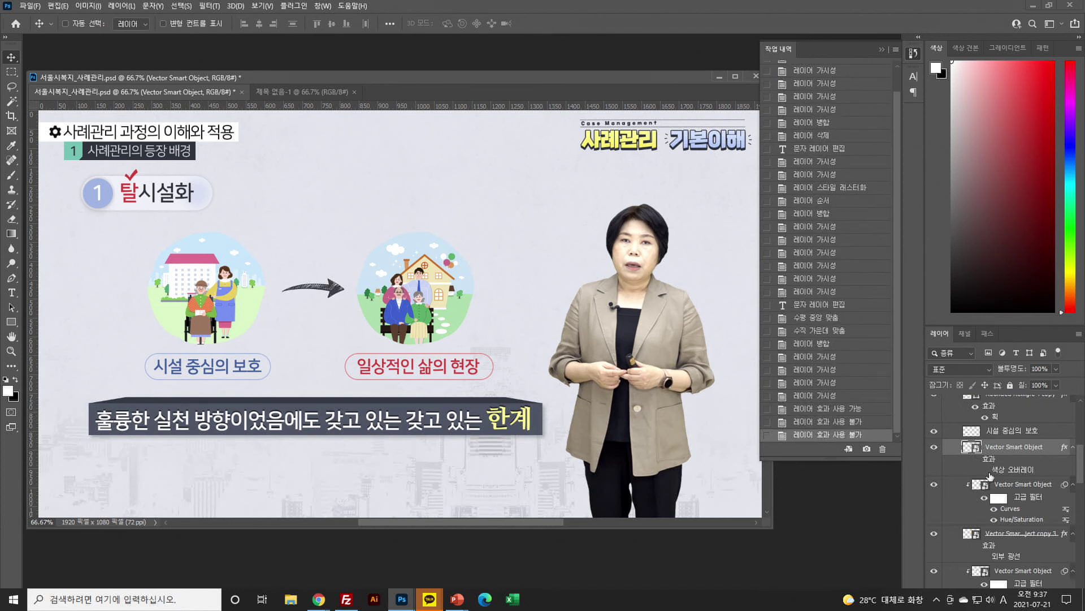
left_click(976, 460)
left_click(985, 470)
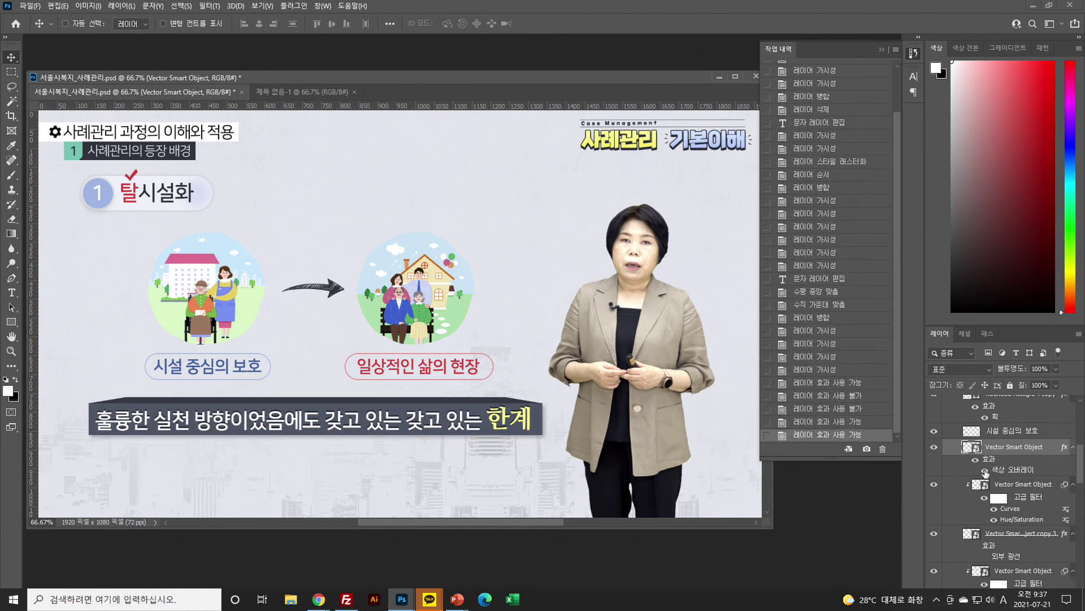
left_click(982, 469)
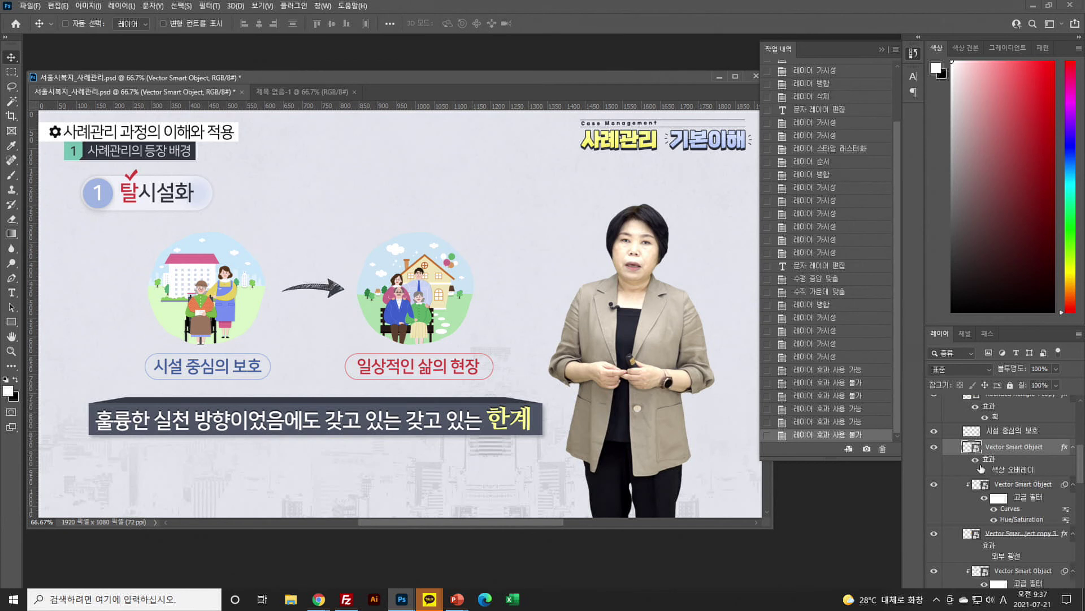
left_click(976, 460)
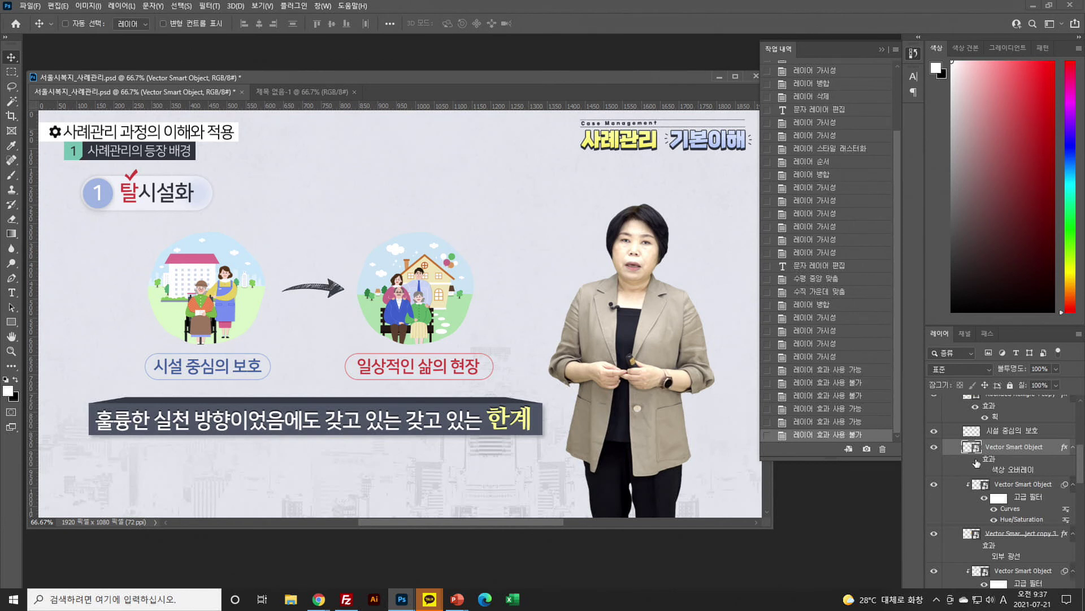
left_click(1074, 450)
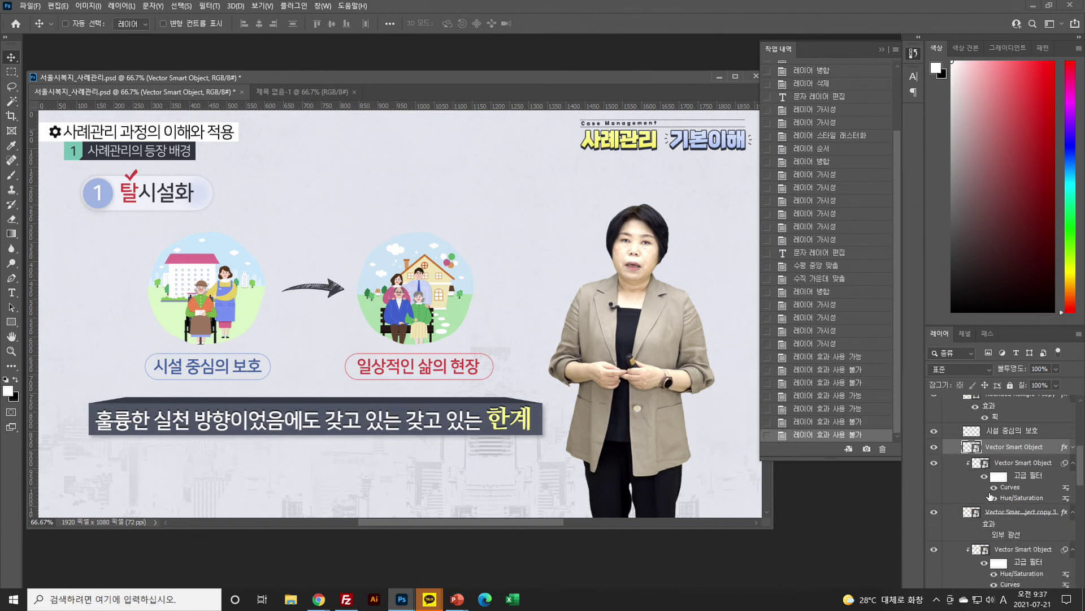
Merge the clipped family illustration with its base shape, Vector Smart Object copy 3, into one layer
left_click(1015, 462)
left_click(934, 463)
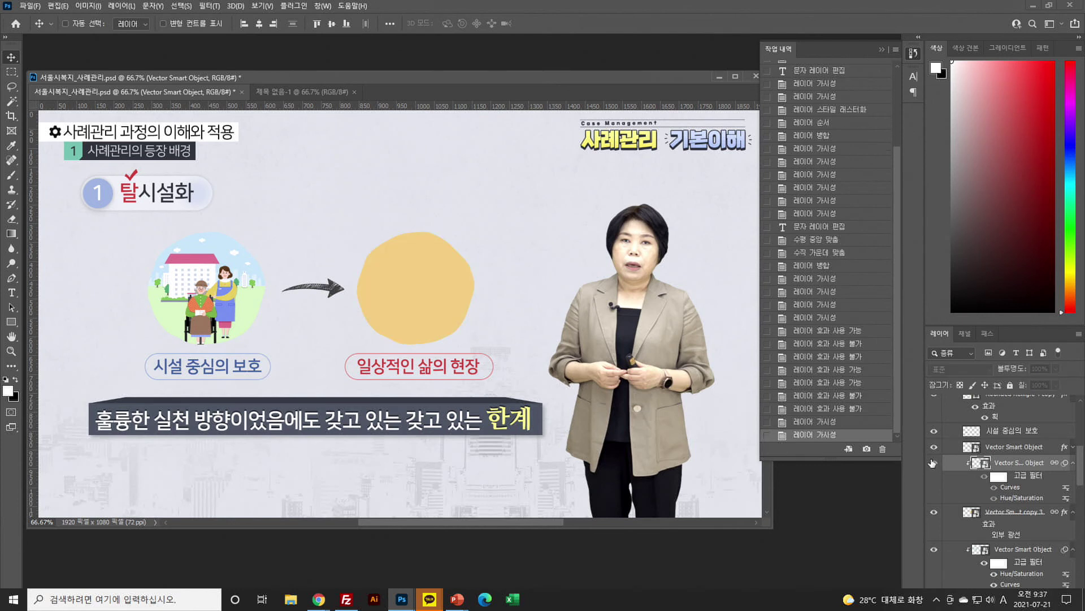
left_click(933, 463)
scroll(1003, 491, "up", 1)
scroll(1004, 491, "down", 2)
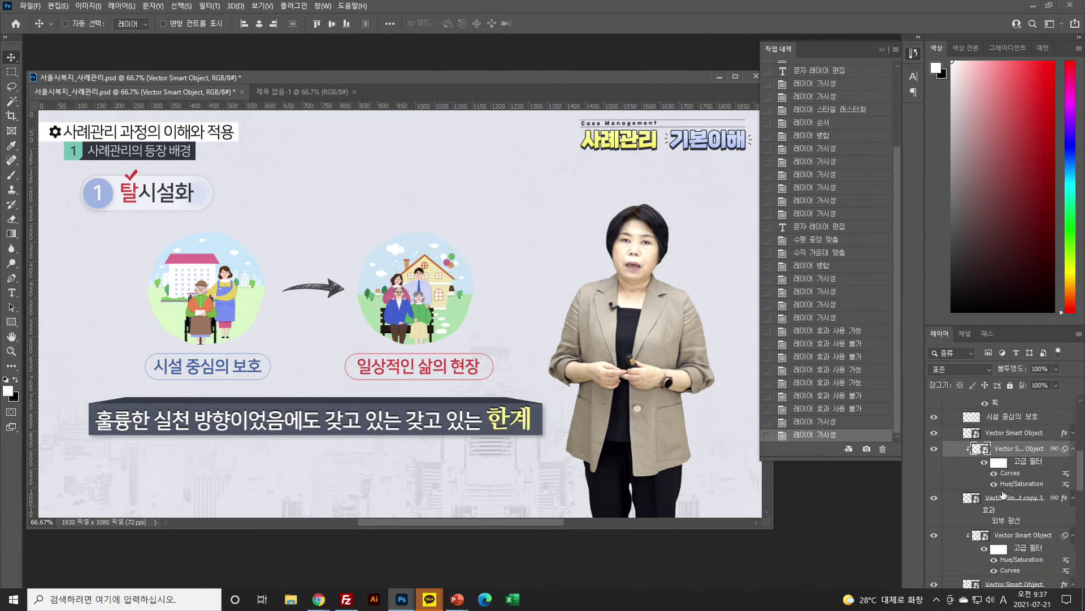
left_click(934, 485)
left_click(934, 485)
left_click(995, 486)
left_click(1005, 442, "shift")
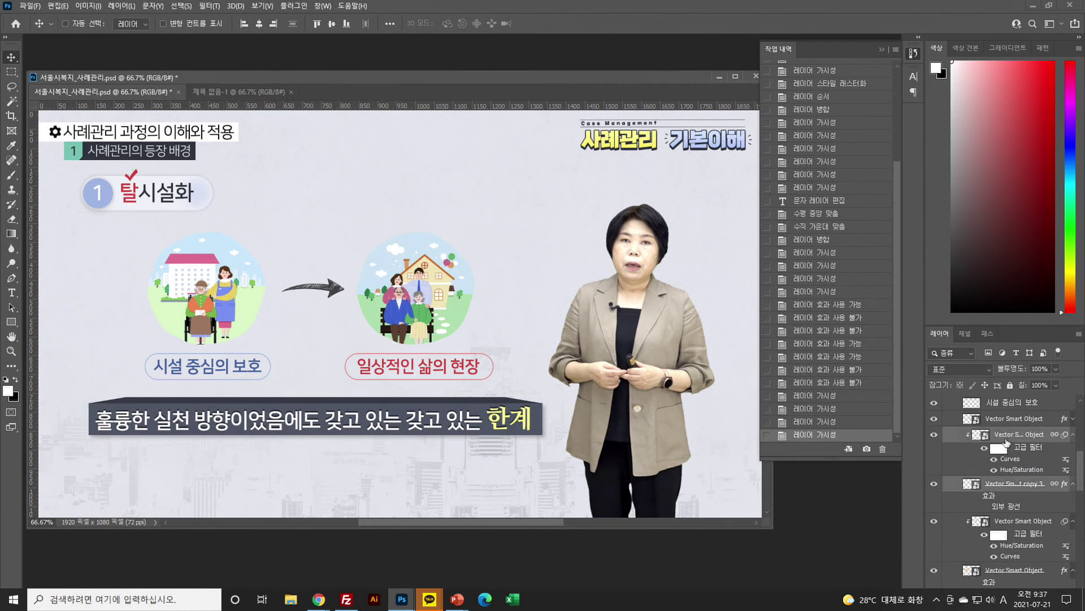
key("ctrl+e")
Merge the clipped care facility illustration with the base shape beneath it and check the merged layer's visibility
left_click(1012, 450)
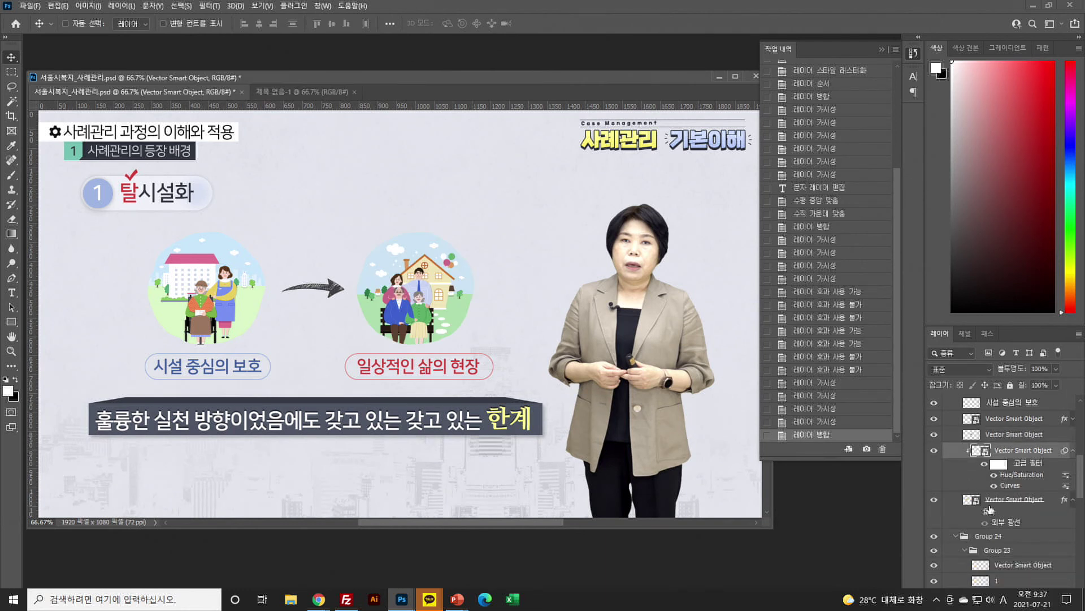
left_click(992, 501, "shift")
key("ctrl+e")
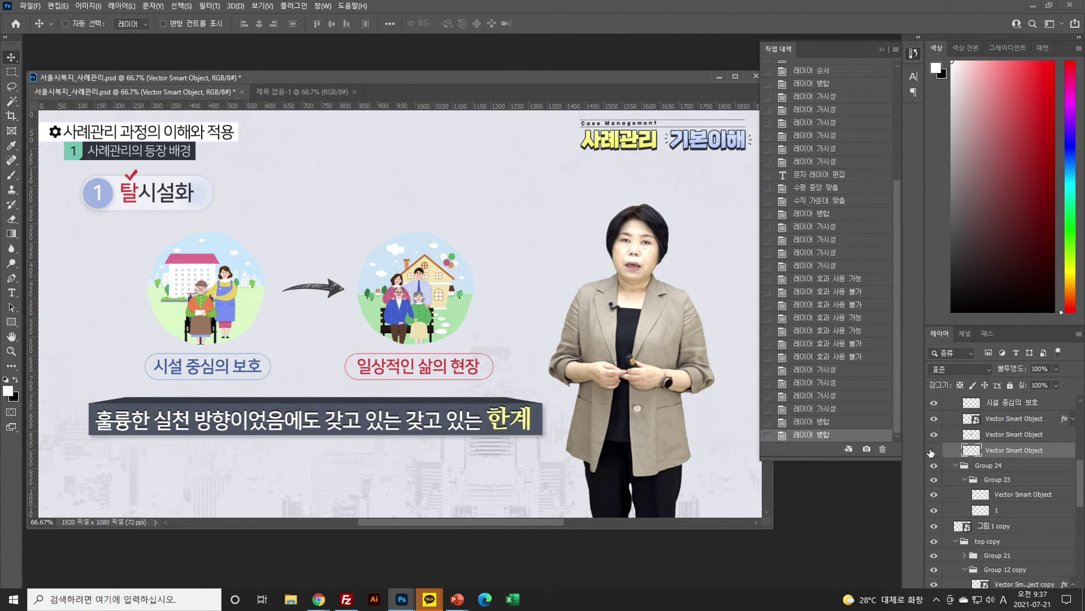
left_click(934, 450)
left_click(934, 450)
Reorder the illustration layers as family picture, arrow, 시설 중심의 보호 label and care facility picture, from front to back
scroll(1013, 493, "up", 3)
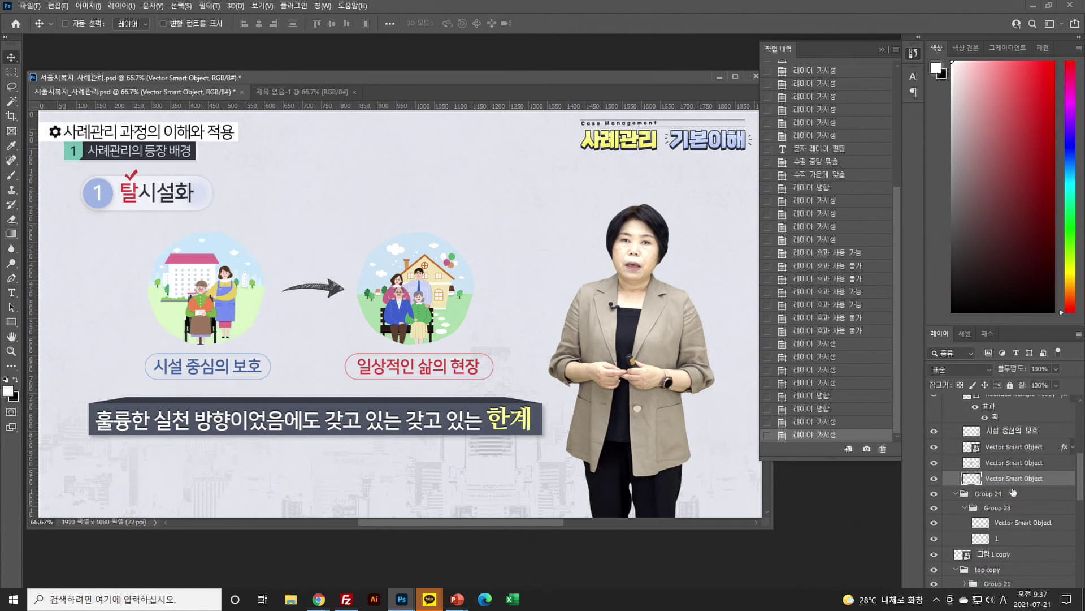
left_click_drag(1001, 450, 978, 473)
left_click(934, 461)
left_click(934, 461)
left_click(934, 445)
left_click(934, 445)
left_click(989, 447)
scroll(1005, 474, "up", 1)
Centre the 일상적인 삶의 현장 text and Rounded Rectangle 4 copy on each other both ways, and merge them into one layer
left_click(1001, 452)
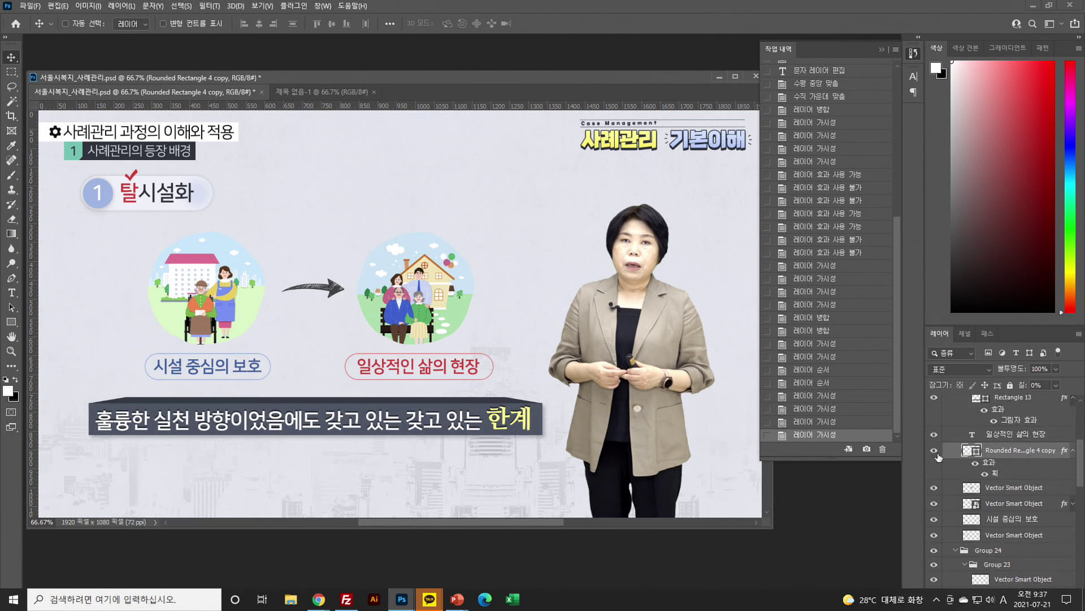
left_click(934, 433)
left_click(934, 450)
left_click(934, 450)
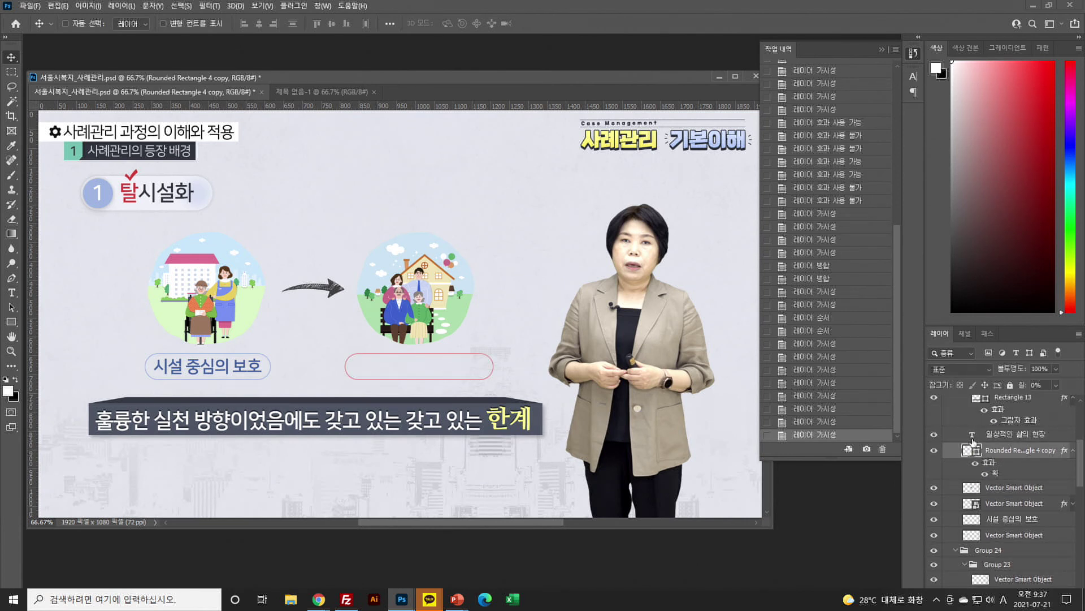
left_click(933, 433)
left_click(1012, 434, "ctrl")
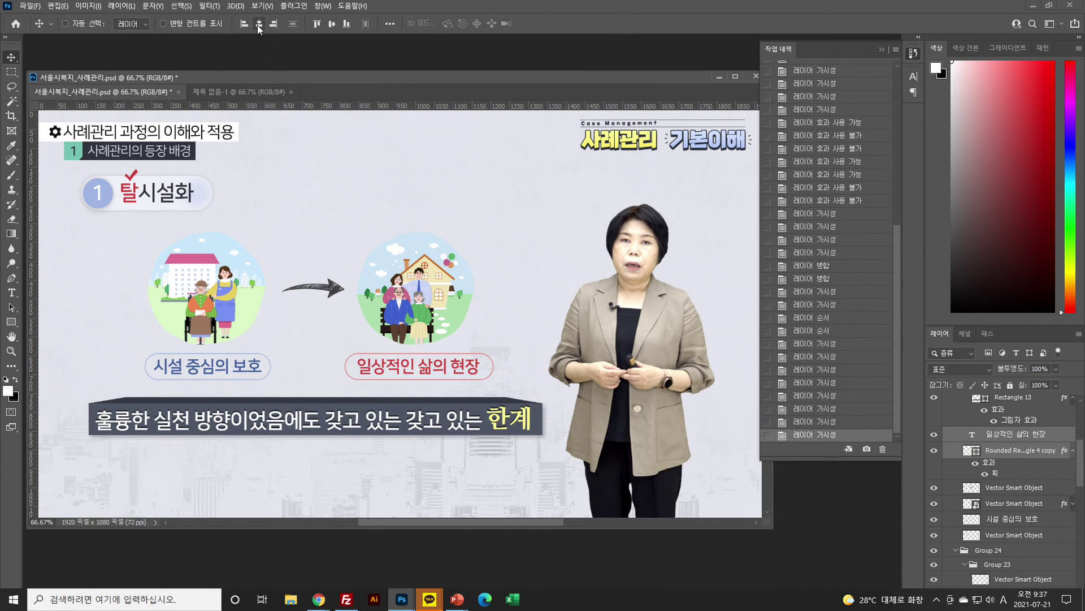
left_click(332, 23)
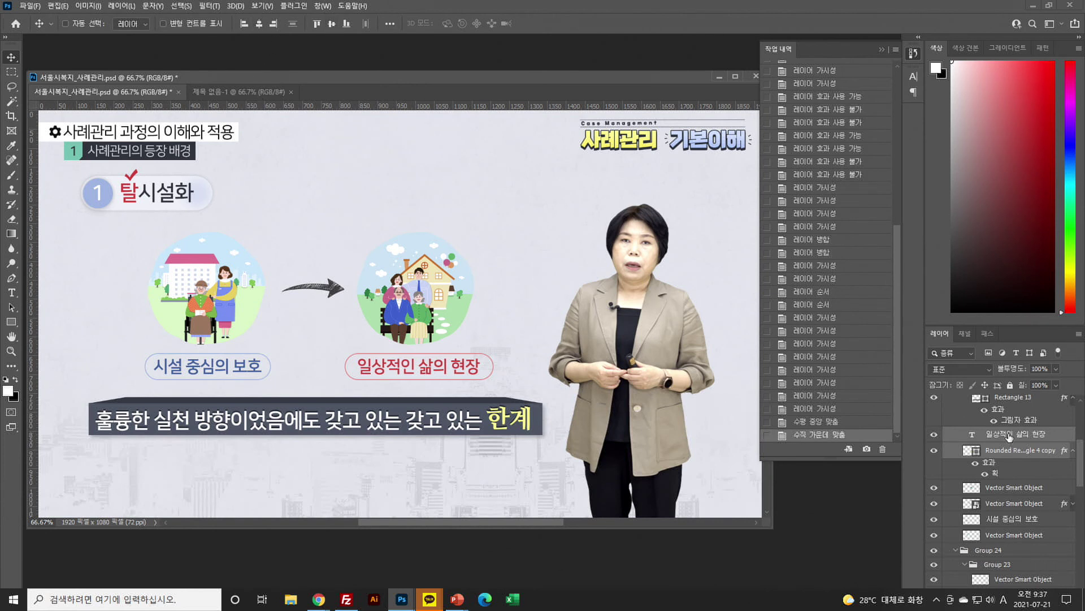
key("ctrl+e")
Examine the two text layers ending in 한계 in Group 26 by toggling their visibility
scroll(1018, 461, "up", 3)
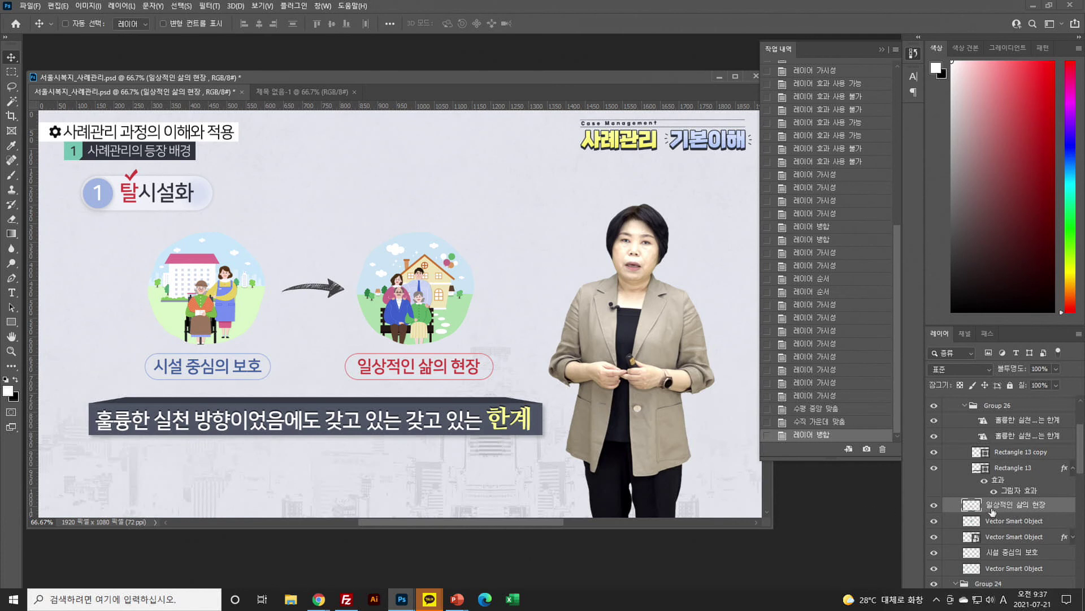
left_click(1012, 421)
left_click(972, 439, "ctrl")
left_click(934, 435)
left_click(934, 420)
left_click(934, 420)
left_click(933, 436)
left_click(934, 436)
left_click(934, 437)
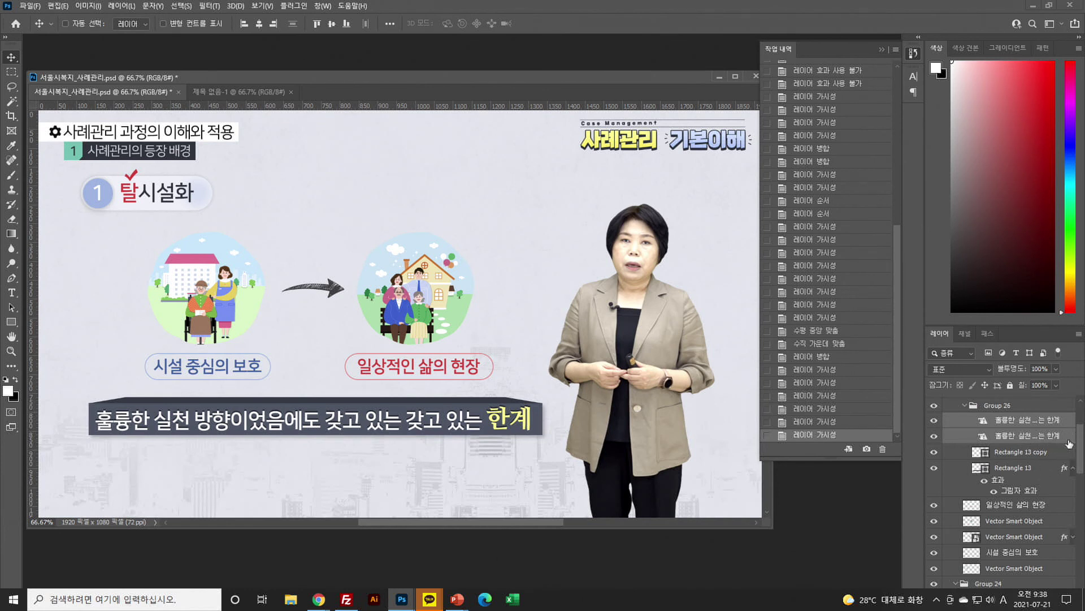
Try to merge Rectangle 13 copy with Rectangle 13 in Group 26, and undo the merge
left_click(1020, 454)
left_click(1011, 468)
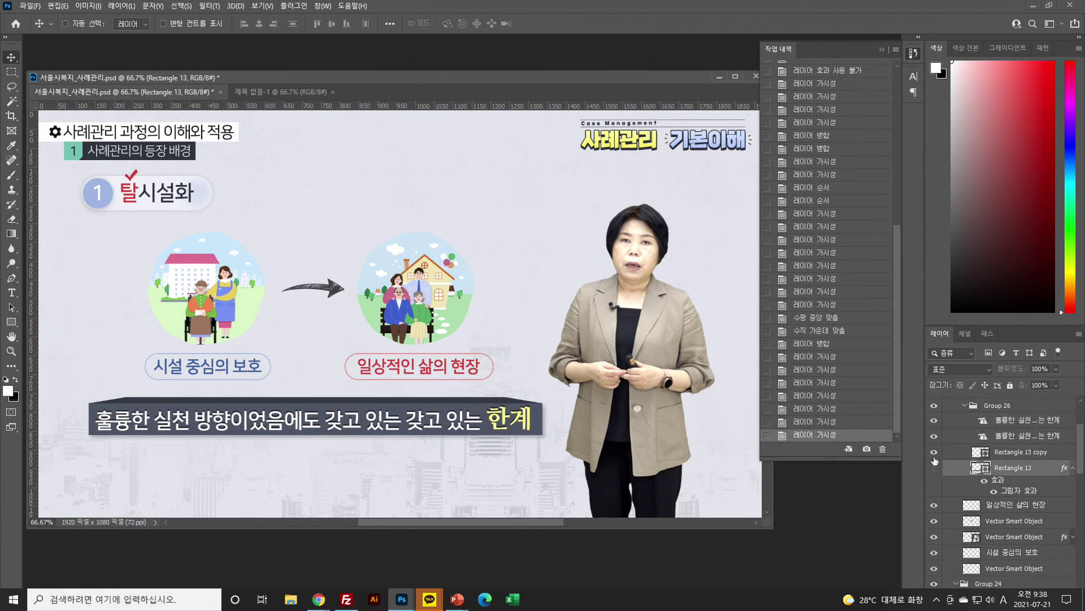
left_click(934, 468)
left_click(934, 452)
left_click(934, 453)
left_click(933, 467)
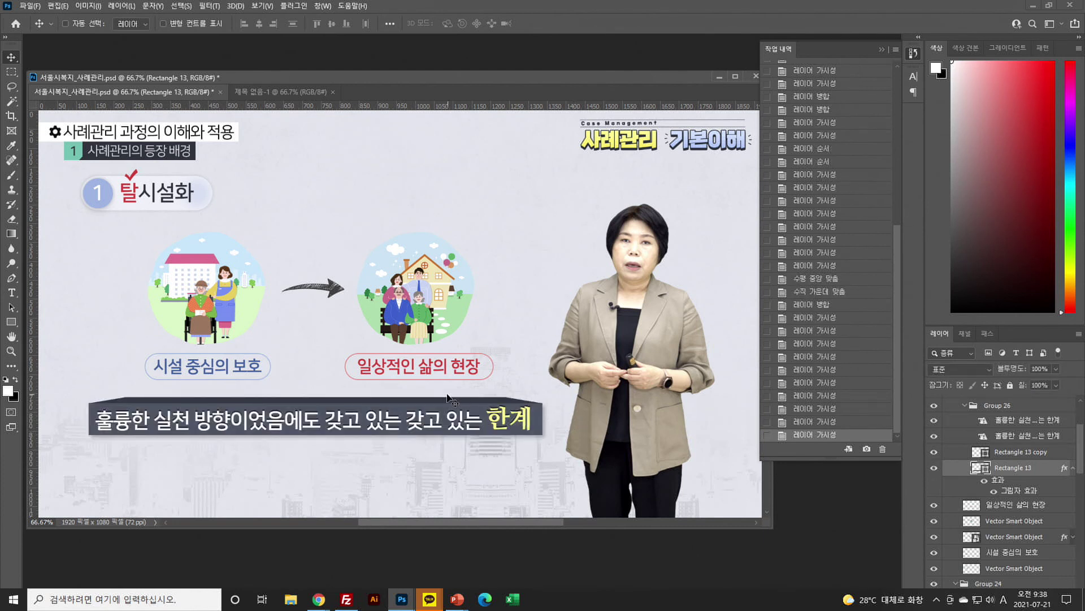
left_click(1030, 454)
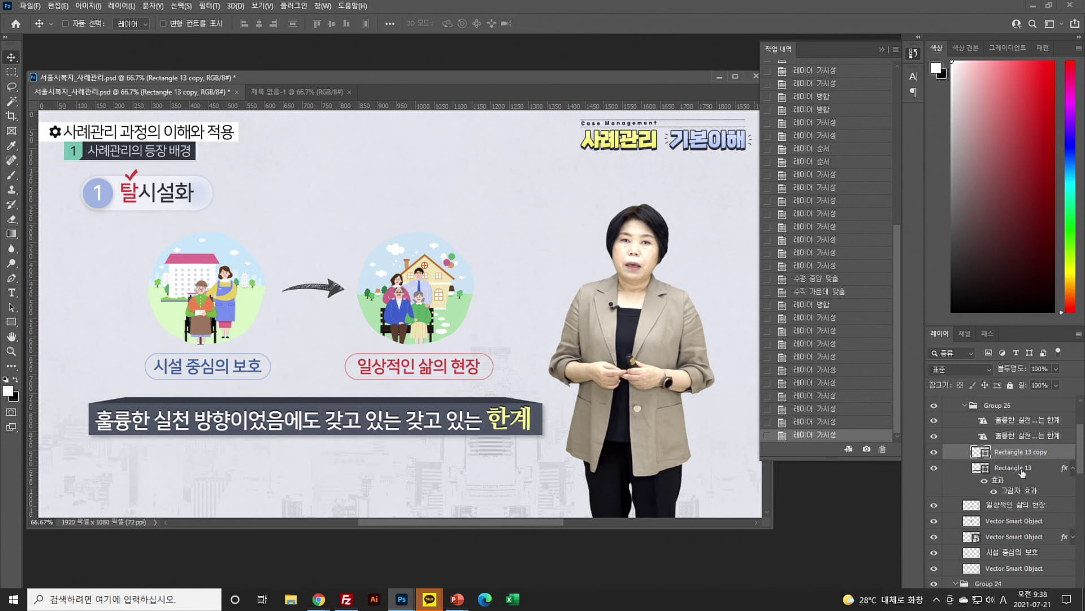
left_click(1022, 470, "shift")
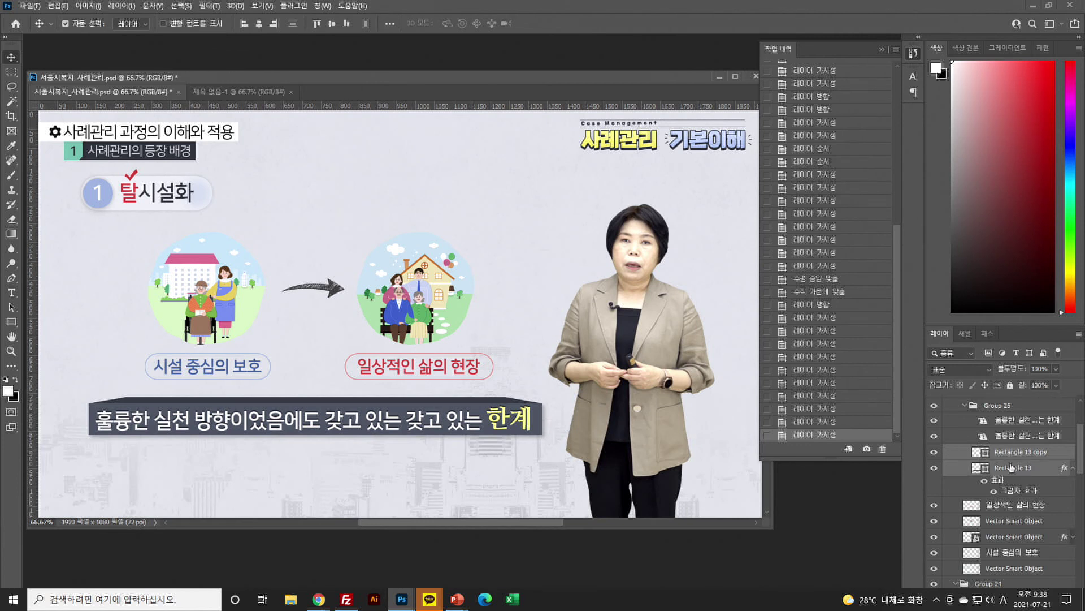
key("ctrl+e")
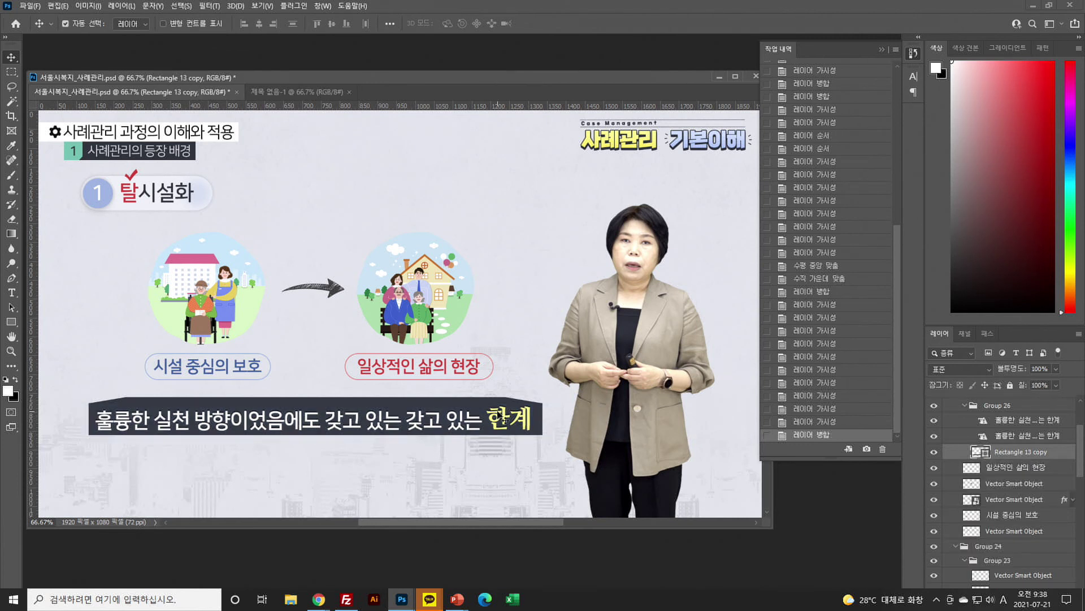
key("ctrl+z")
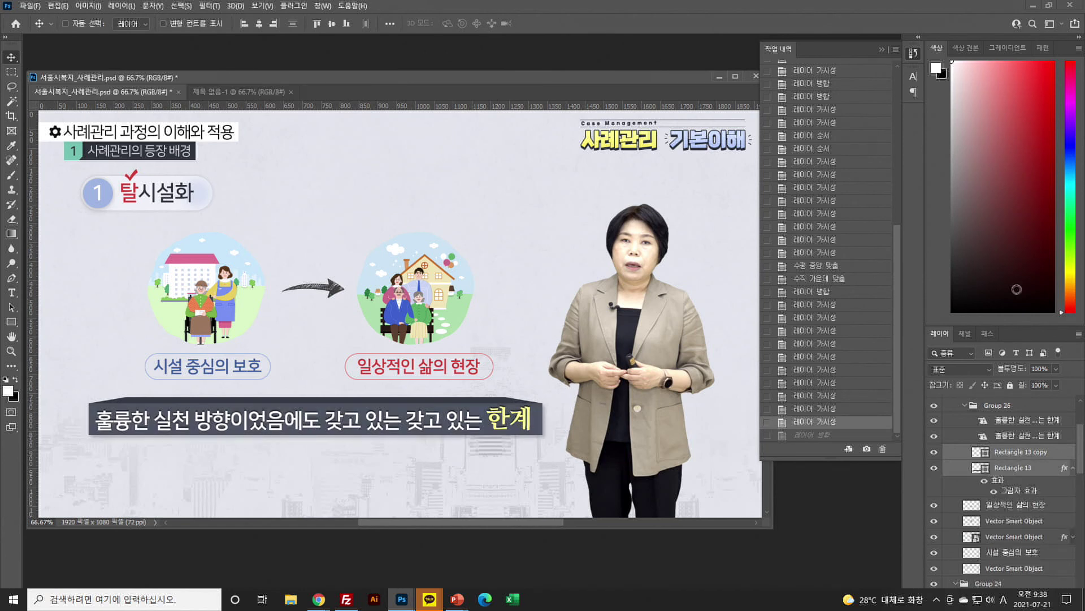
Add an empty layer above Rectangle 13 copy and merge it with Rectangle 13 copy and Rectangle 13 into one layer
left_click(1050, 5)
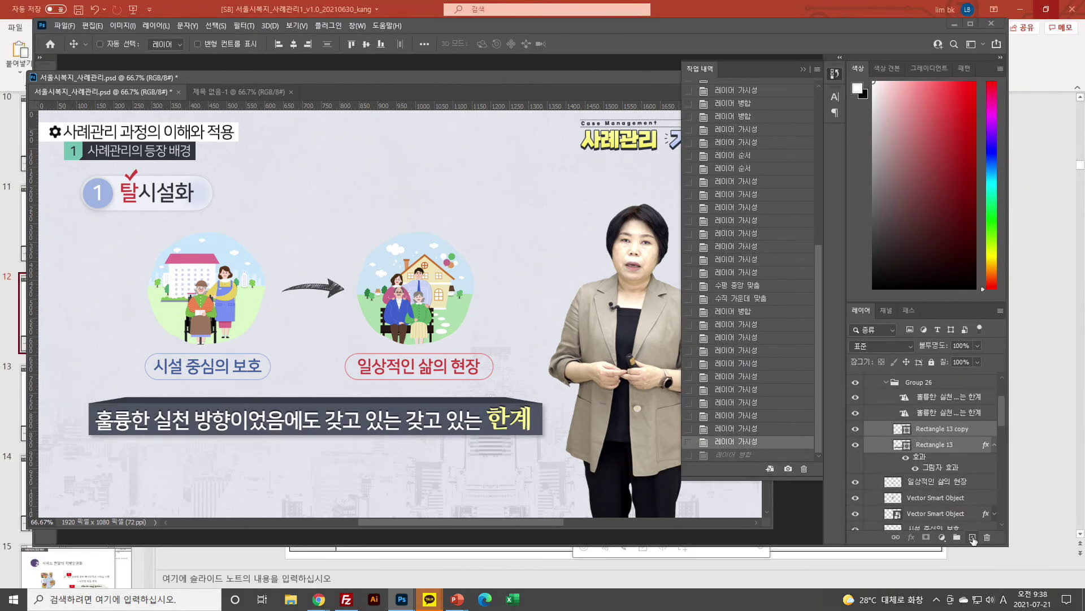
left_click(972, 537)
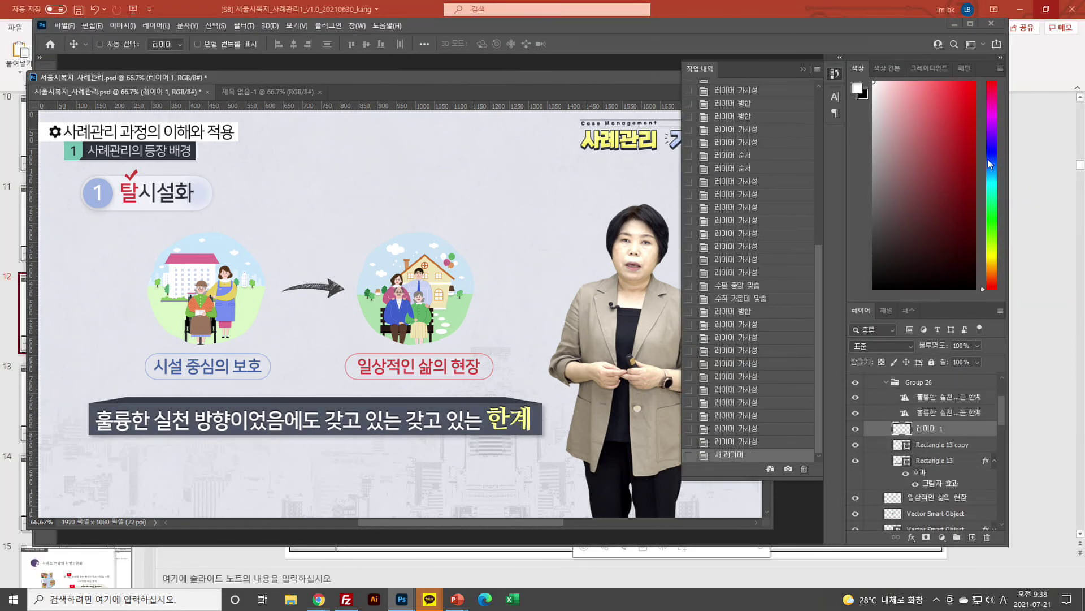
left_click(971, 24)
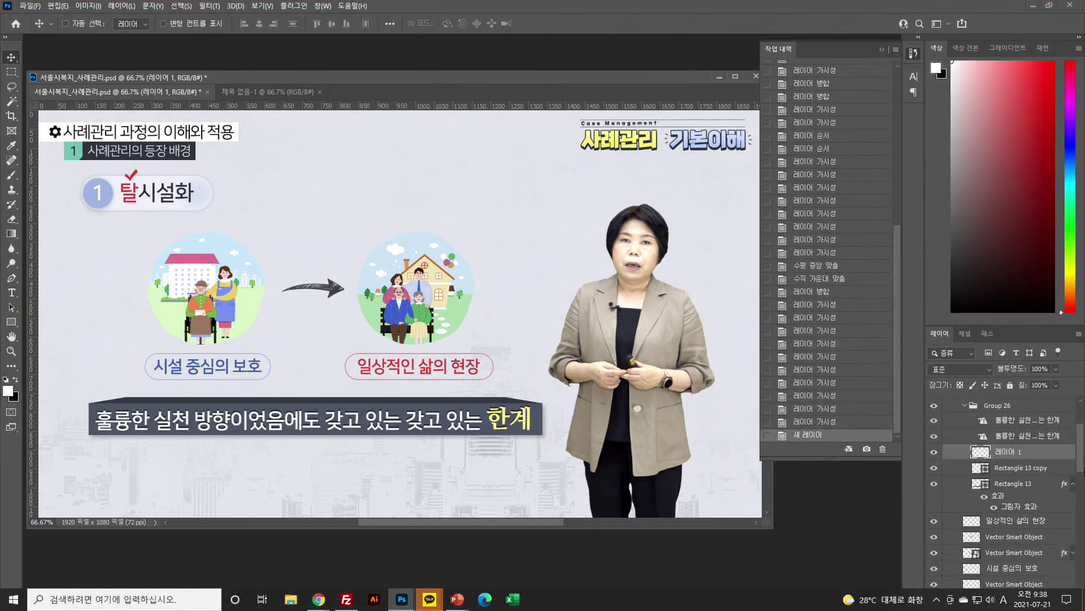
left_click(1014, 484, "shift")
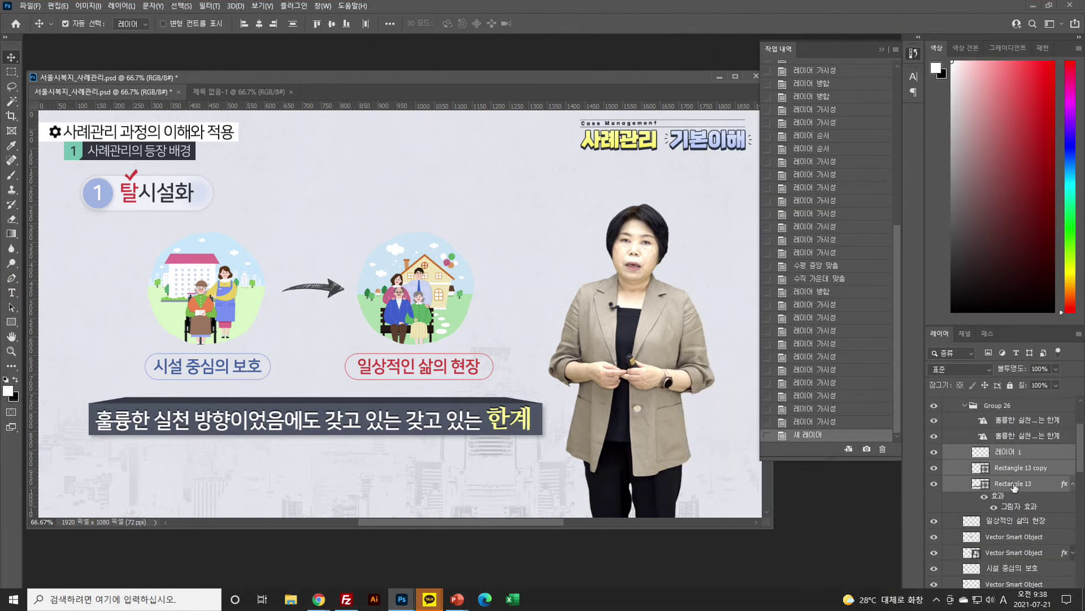
key("ctrl+e")
left_click(934, 452)
left_click(934, 452)
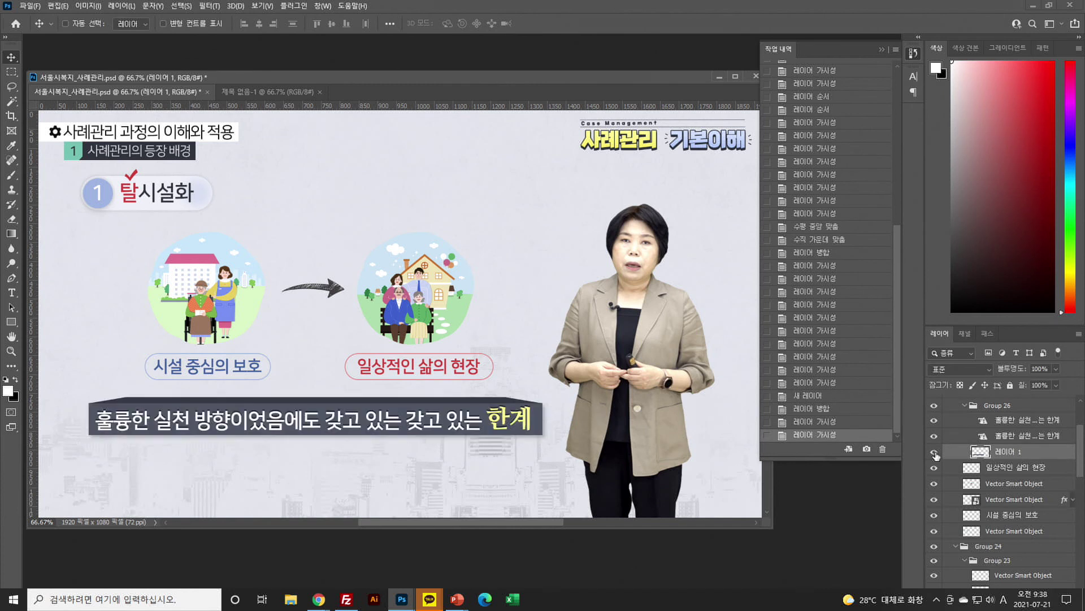
Move the Vector Smart Object and 1 layers out of Group 23 to the bottom of Group 25
left_click(1010, 422)
scroll(1016, 540, "down", 3)
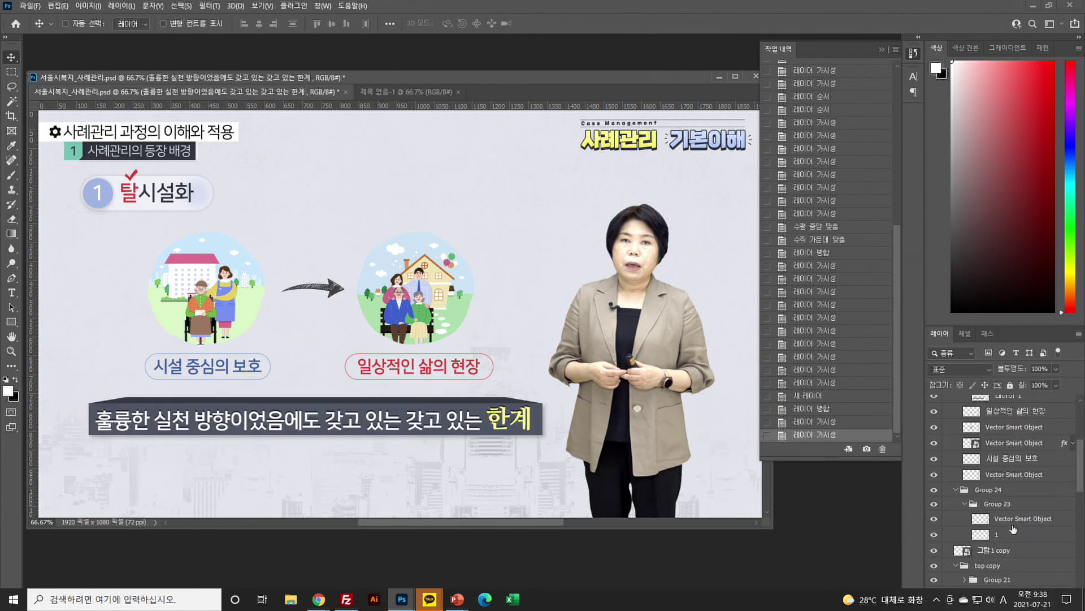
left_click(1003, 490)
left_click(934, 490)
left_click(934, 489)
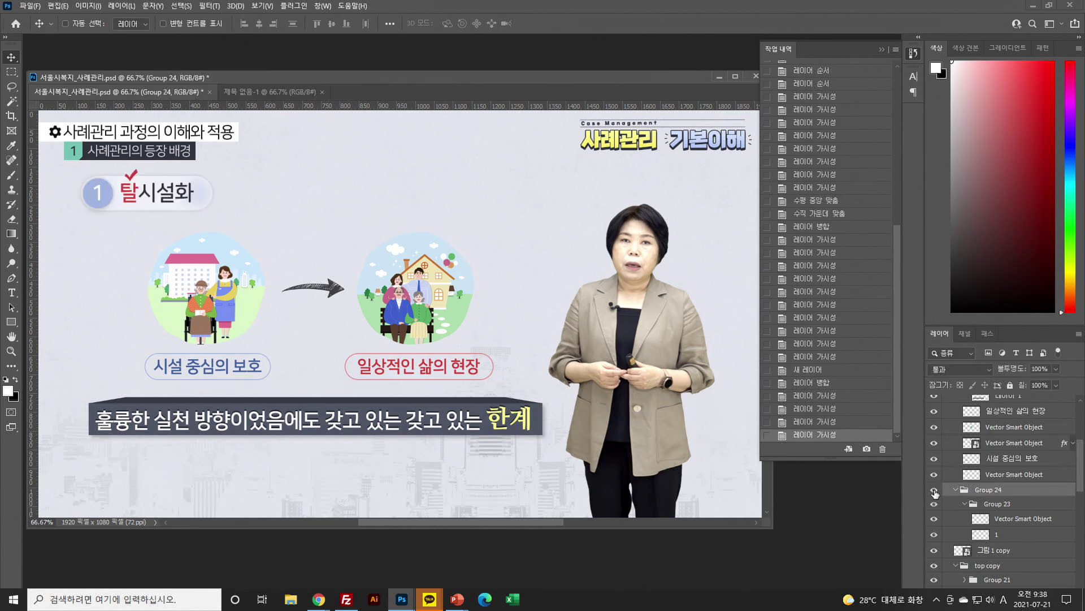
left_click(1016, 518)
left_click(1015, 534, "shift")
left_click_drag(1017, 521, 1011, 482)
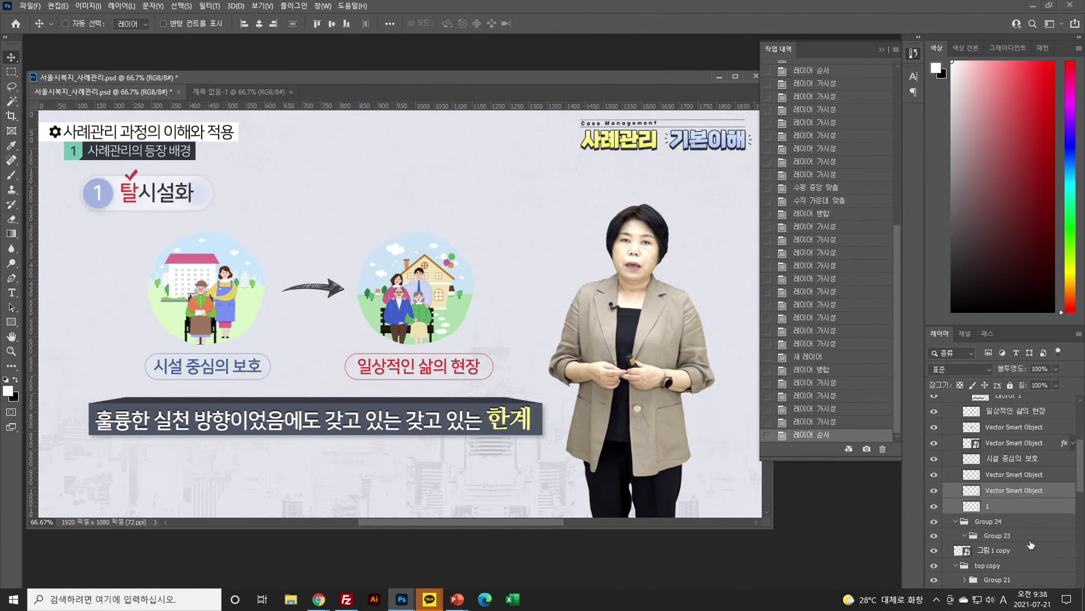
Delete the empty Group 24, the presenter picture layer 그림1 copy and the top copy group from ppt_09
scroll(1032, 544, "down", 1)
left_click(999, 464)
left_click(933, 466)
left_click(934, 466)
key("Delete")
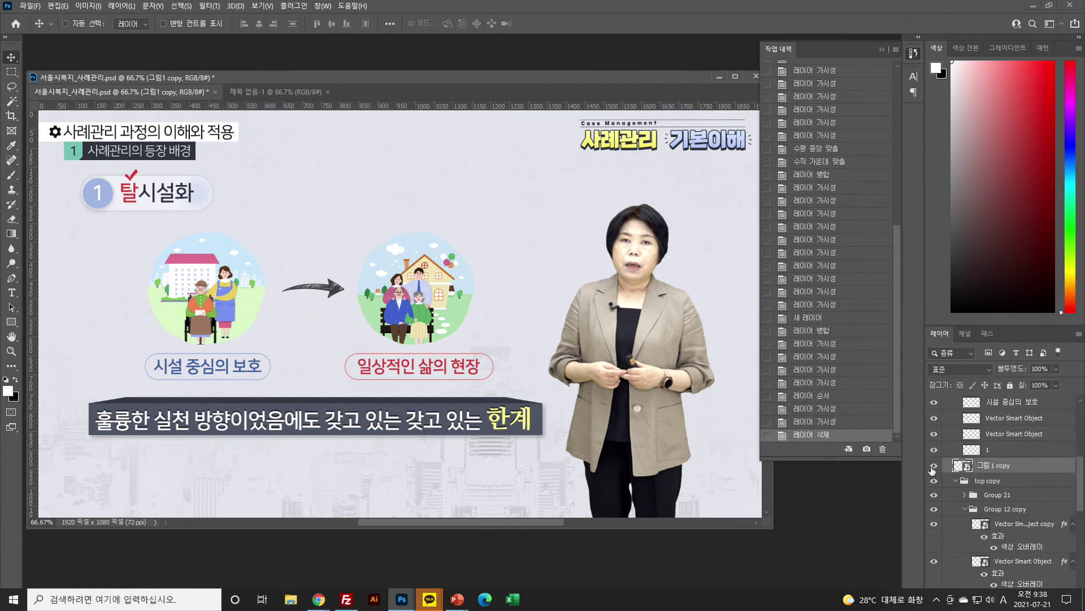
left_click(933, 465)
key("Delete")
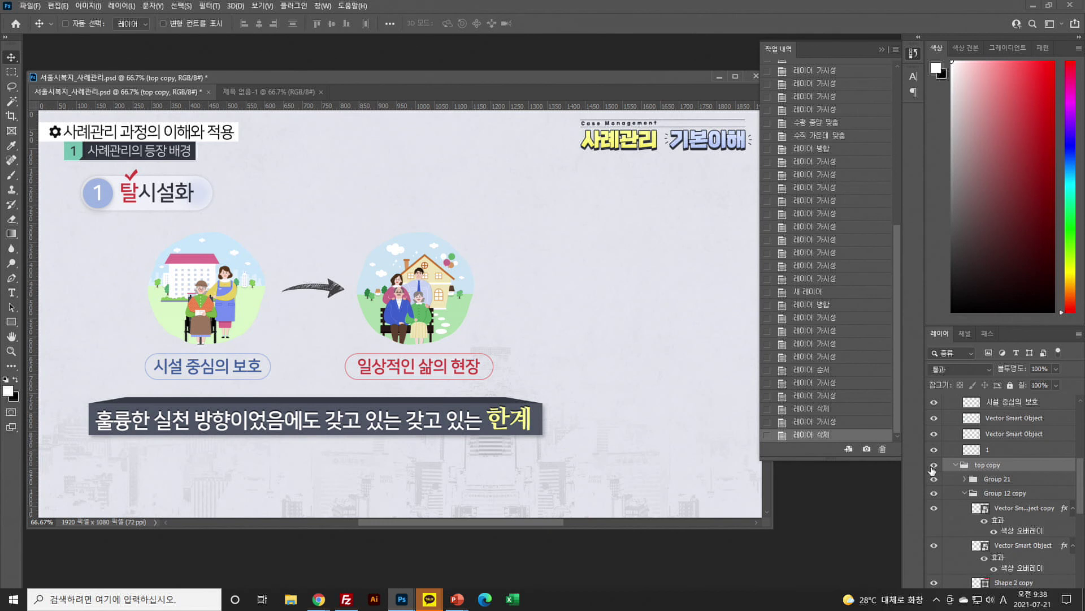
key("Delete")
Merge the background layers 1 copy, 2 copy 2 and Rectangle 7 into one layer
scroll(1037, 566, "down", 1)
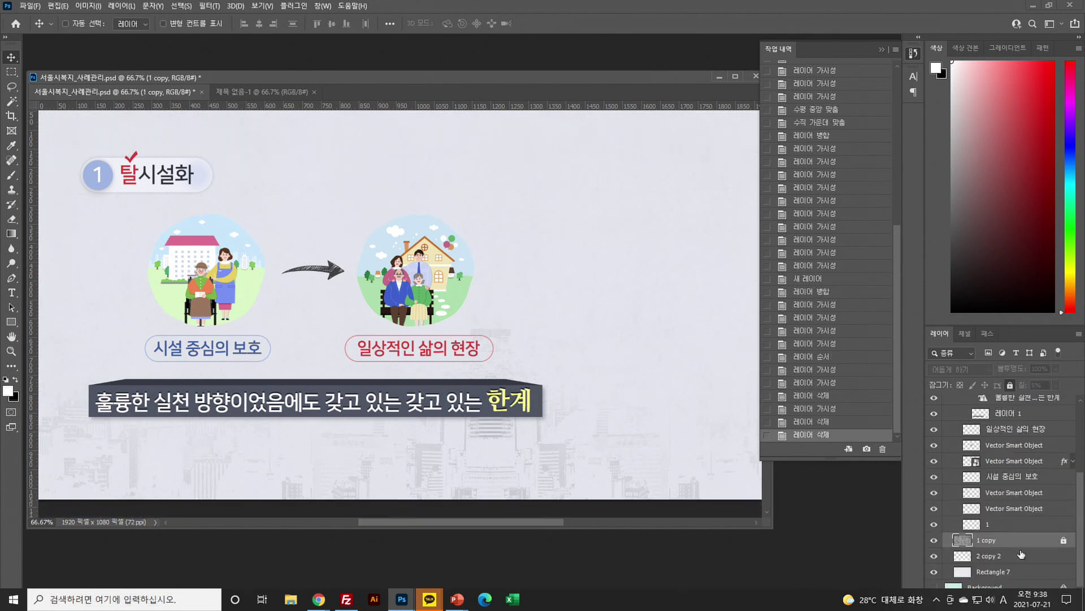
left_click(1020, 570, "shift")
key("ctrl+e")
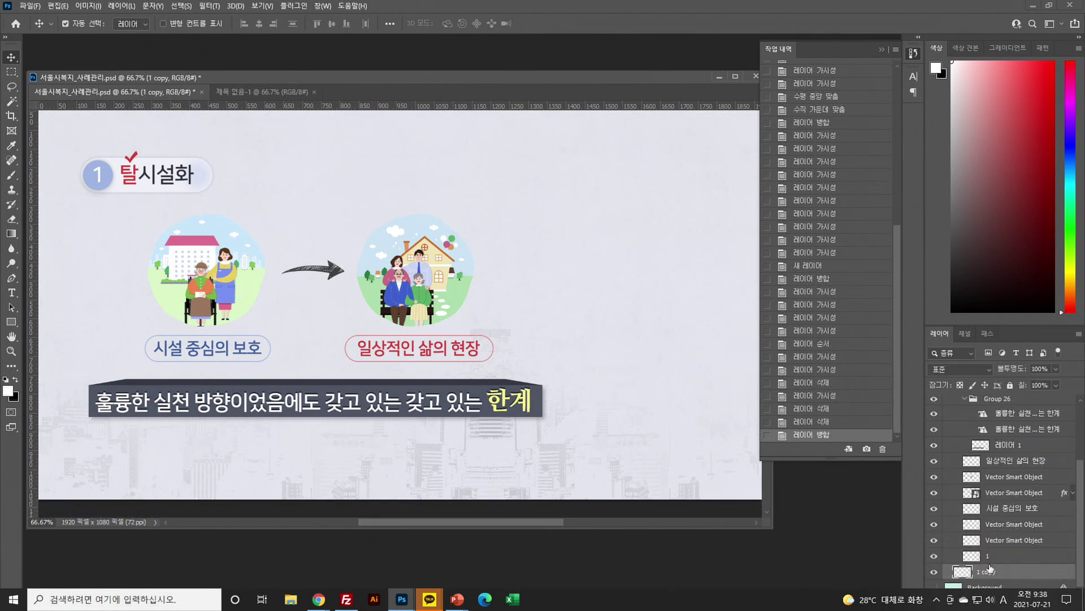
left_click(933, 571)
left_click(935, 573)
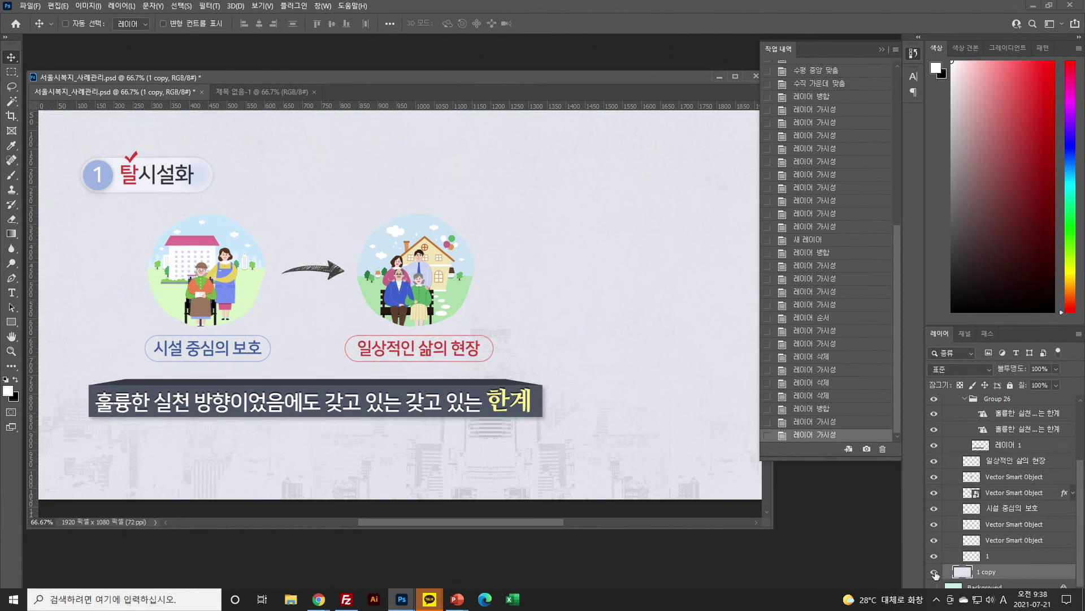
Copy all ppt_09 layers, from the 한계 text down to the merged background, into the blank 제목 없음-1 document, aligned to its canvas
scroll(1002, 576, "up", 3)
left_click(991, 455, "shift")
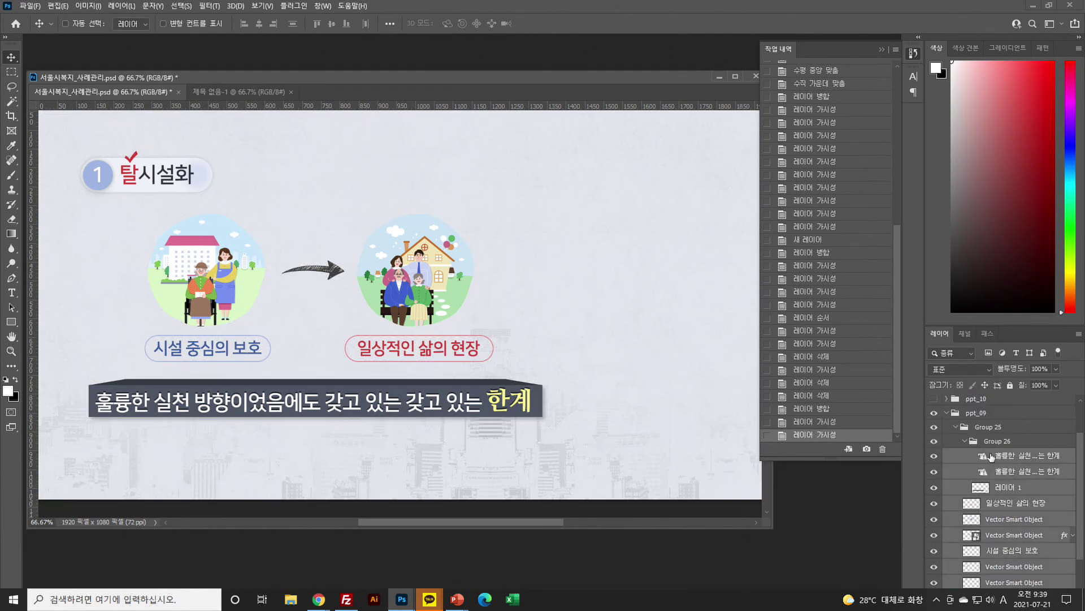
left_click_drag(202, 94, 228, 144)
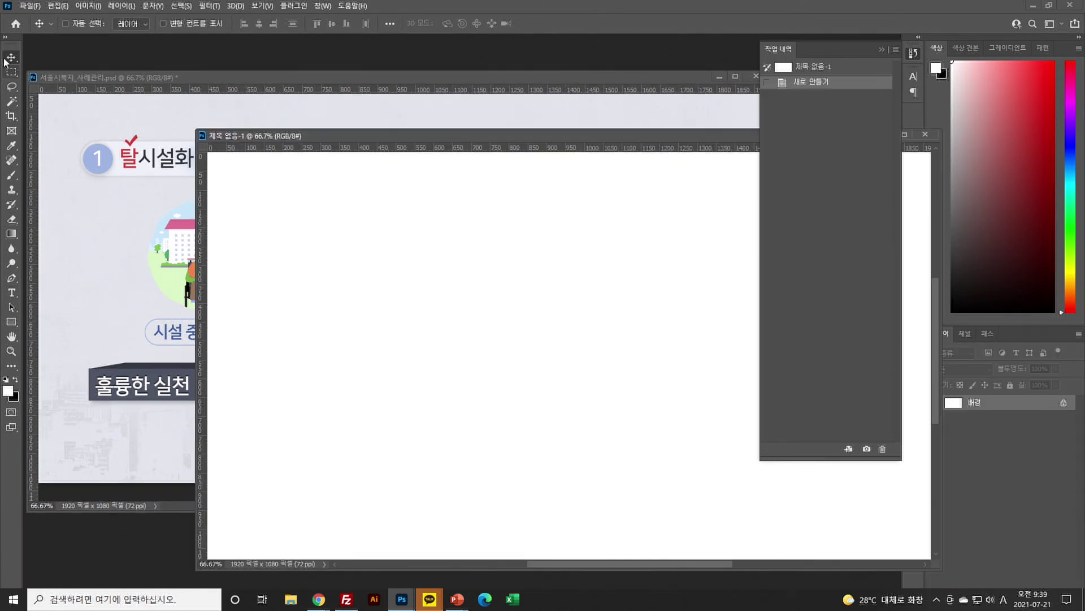
left_click(158, 236)
left_click_drag(478, 449, 500, 532)
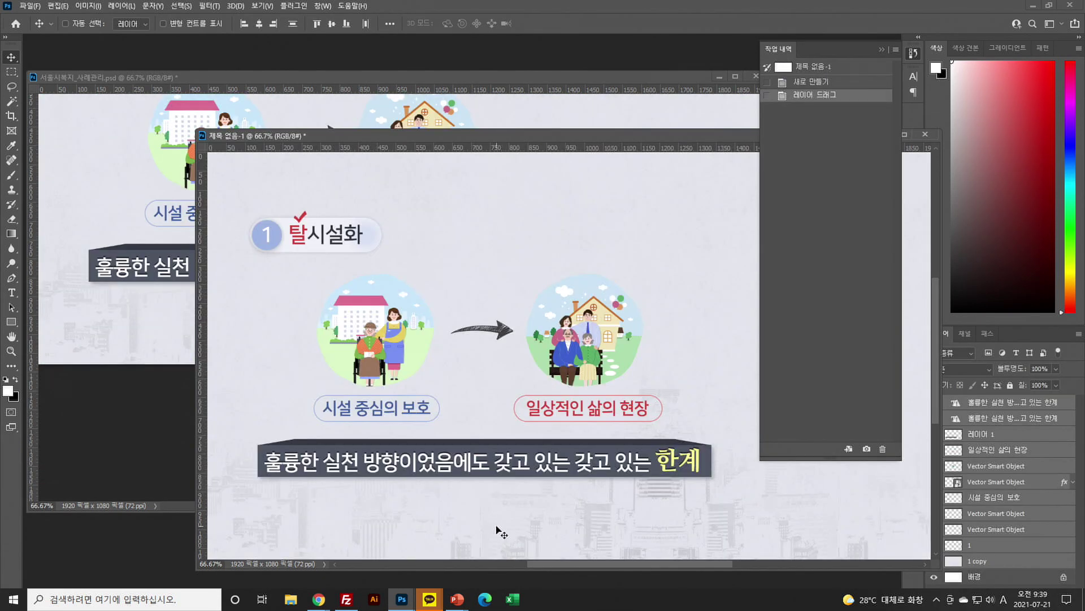
Save the new document as 01_09 in PSD format in the 01 folder, replacing the existing file
key("ctrl+s")
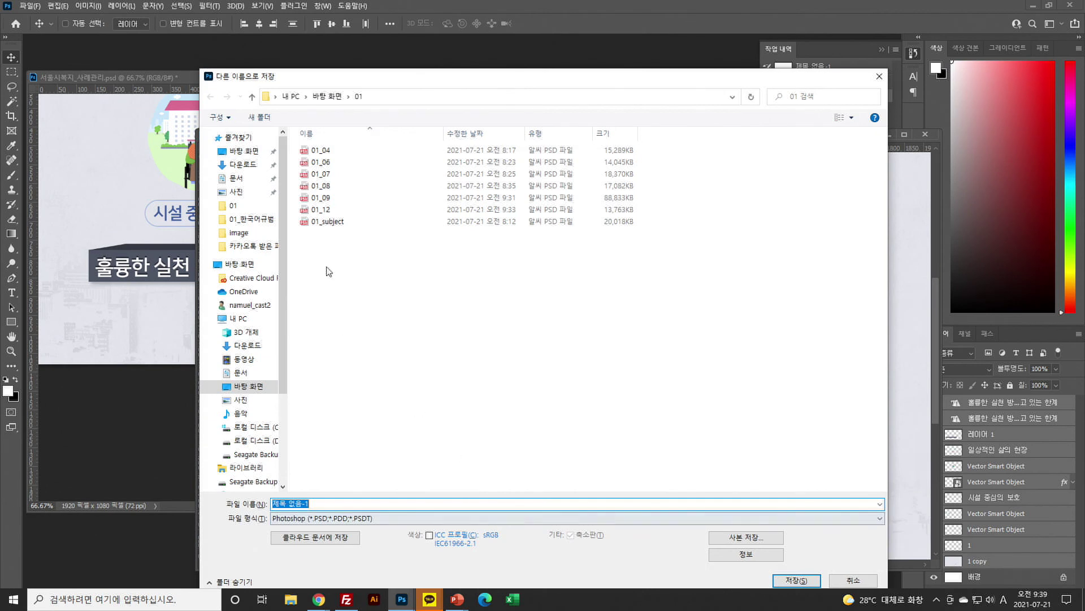
left_click(321, 198)
left_click(797, 580)
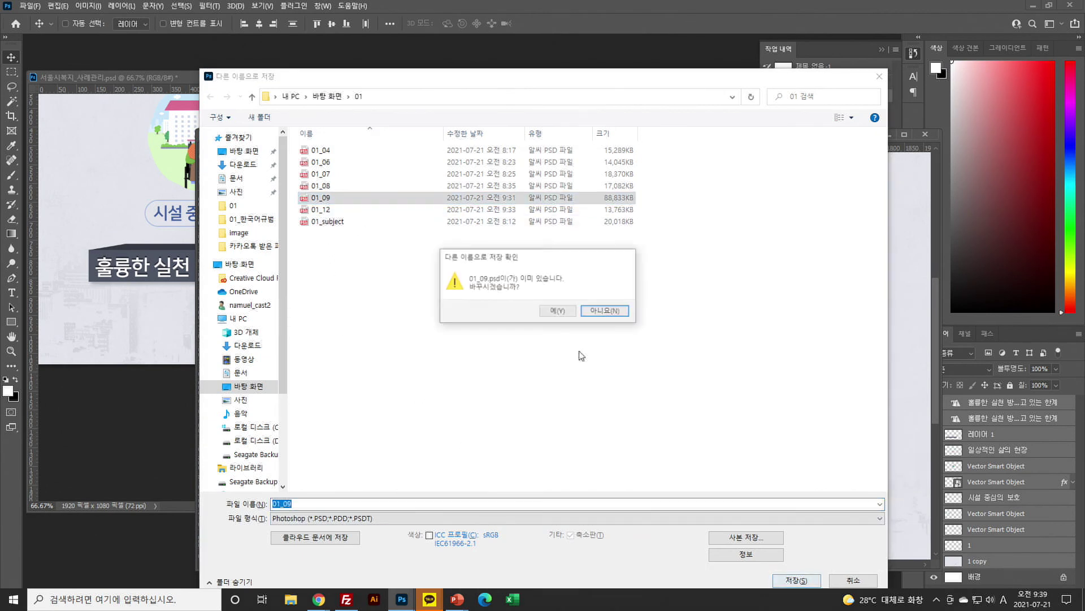
left_click(556, 309)
left_click(688, 169)
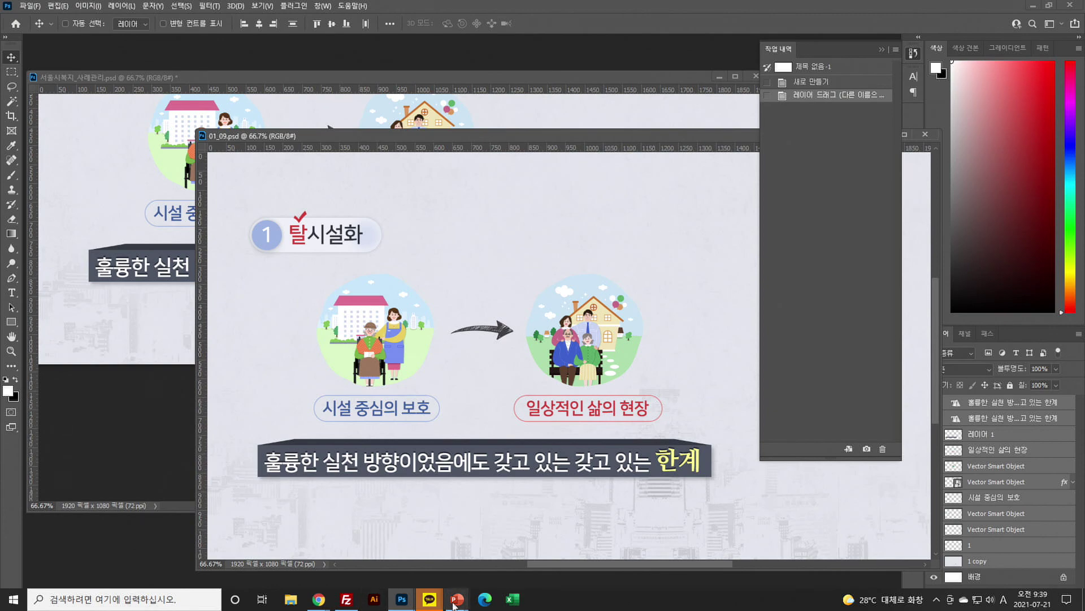
Switch to the PowerPoint storyboard and look through slides 9, 10 and 11
mouse_move(457, 598)
left_click(512, 554)
scroll(79, 339, "up", 3)
left_click(80, 250)
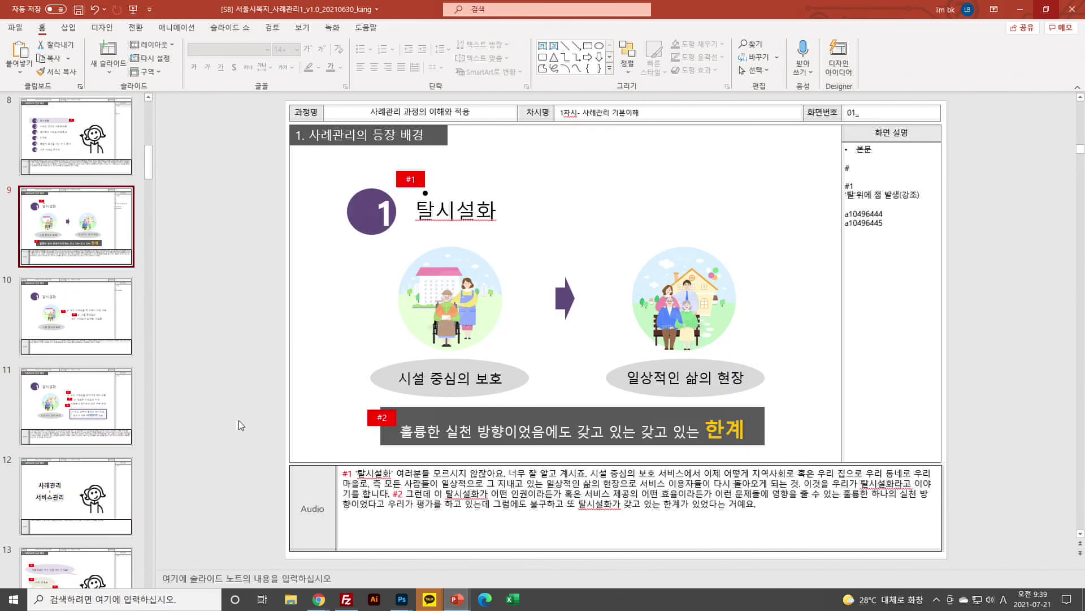
left_click(95, 327)
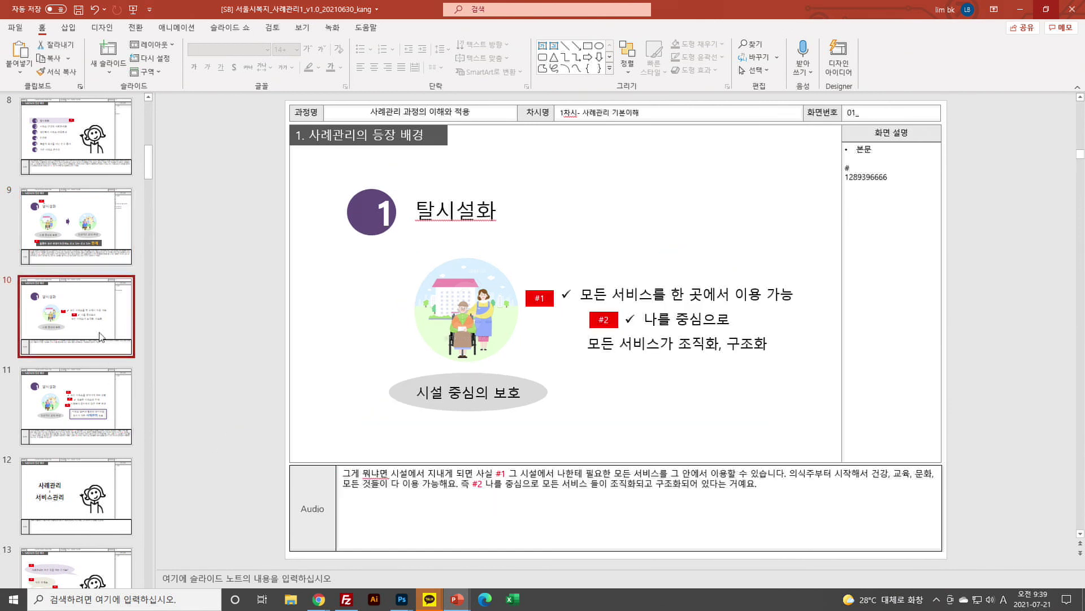
left_click(97, 401)
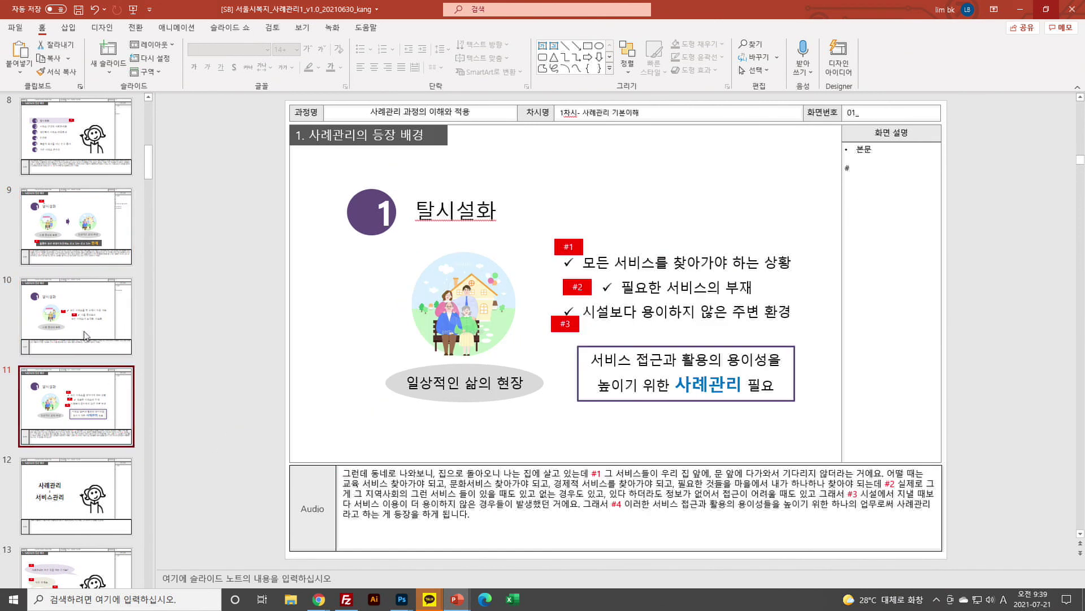
left_click(81, 251)
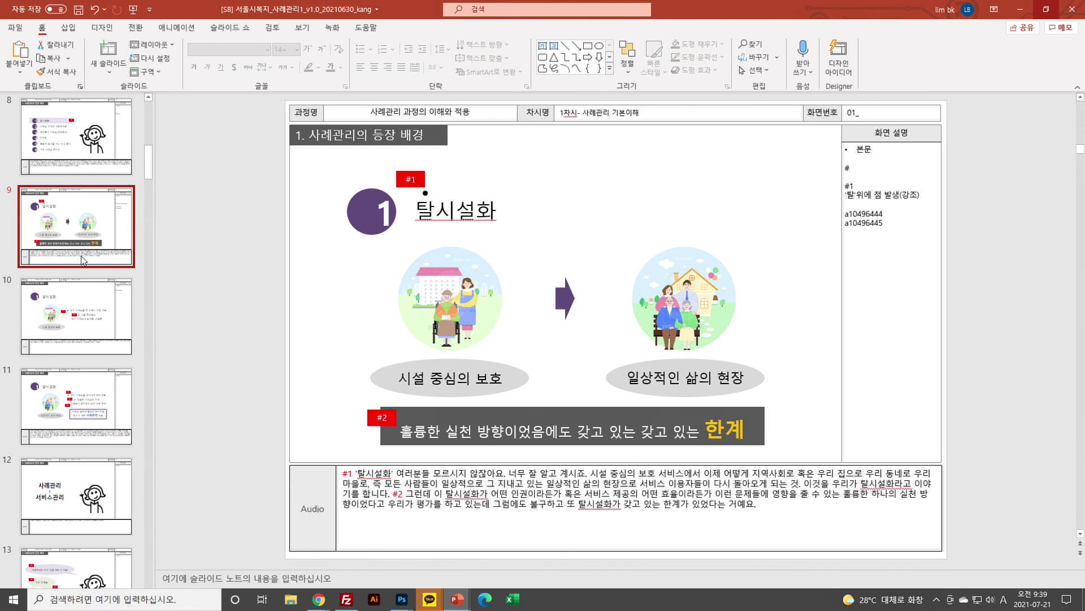
Compare the care facility picture on slides 9 and 10 and the family picture on slides 9 and 11, and return to Photoshop
left_click(438, 317)
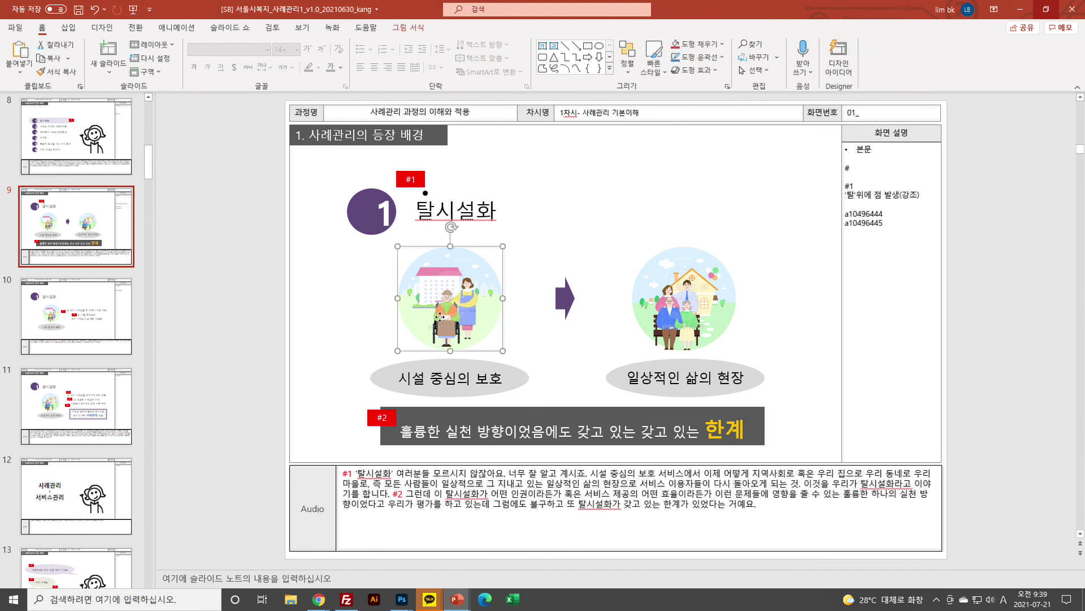
left_click(89, 335)
left_click(442, 327)
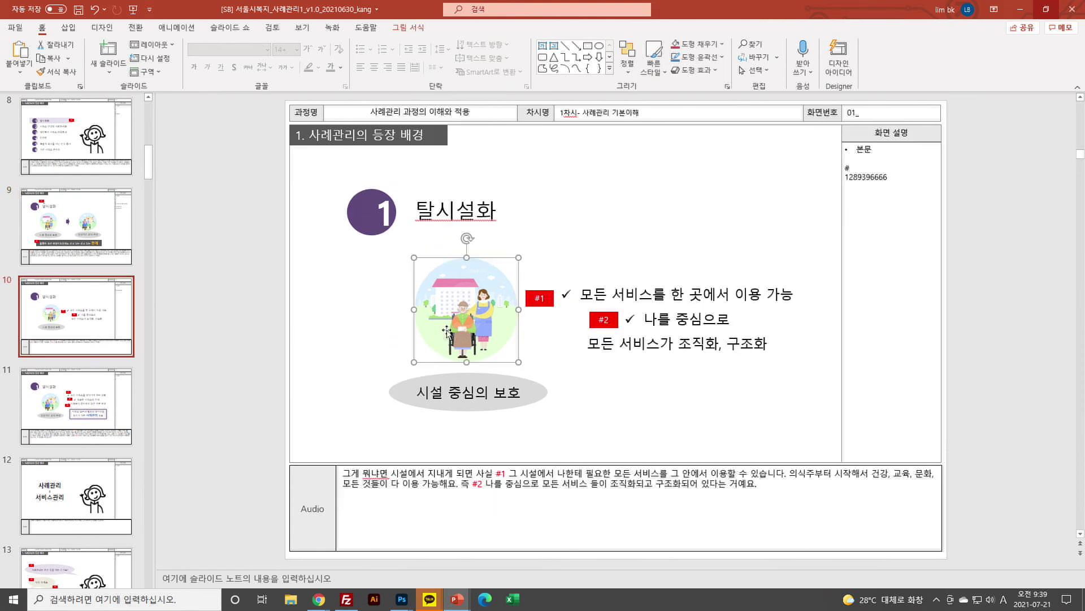
left_click(93, 438)
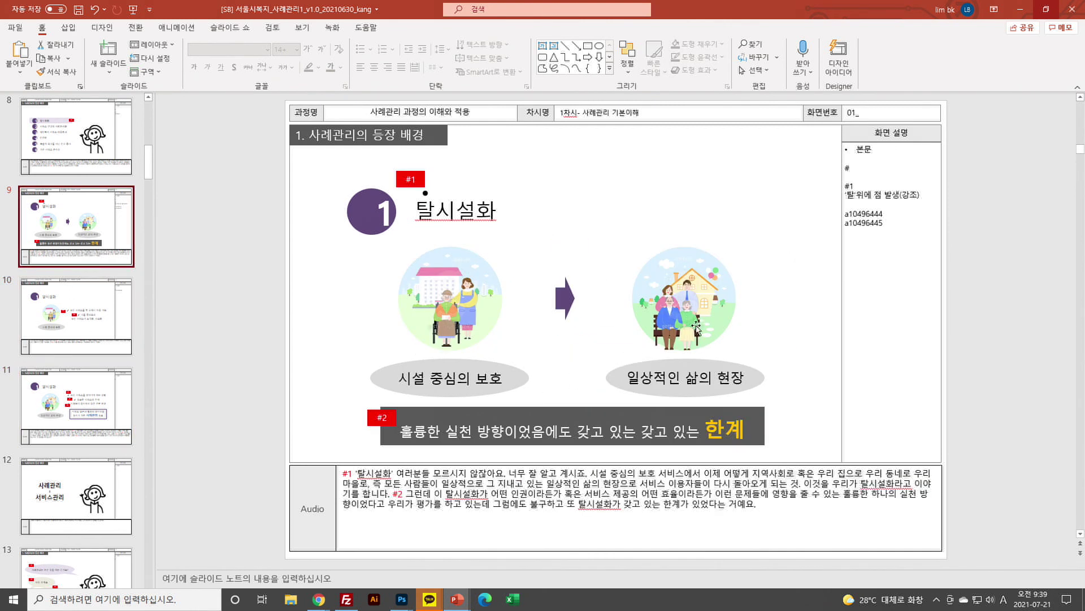
left_click(694, 328)
left_click(127, 403)
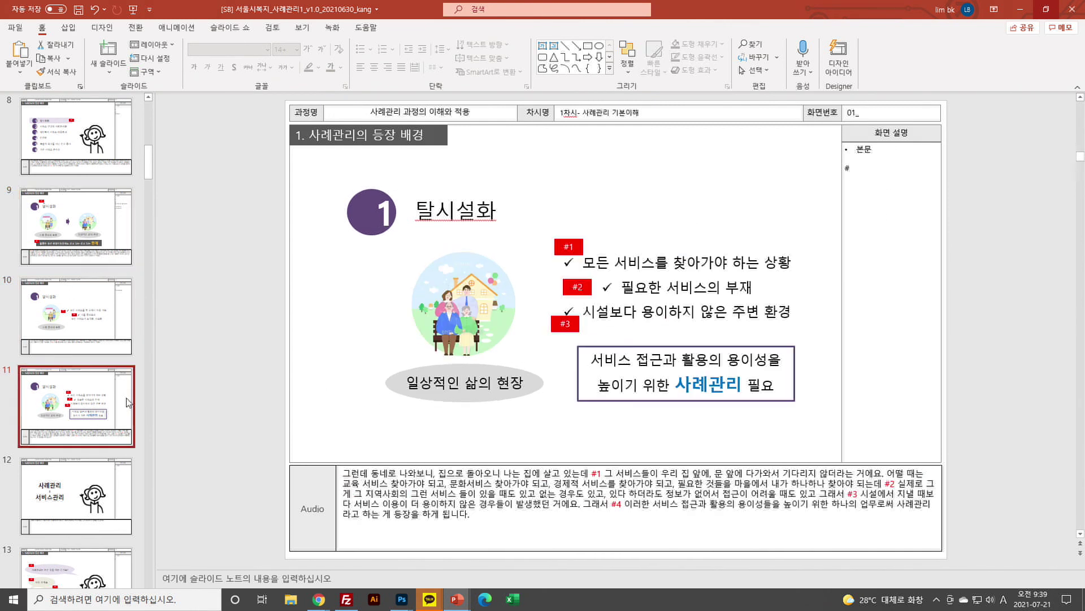
left_click(480, 315)
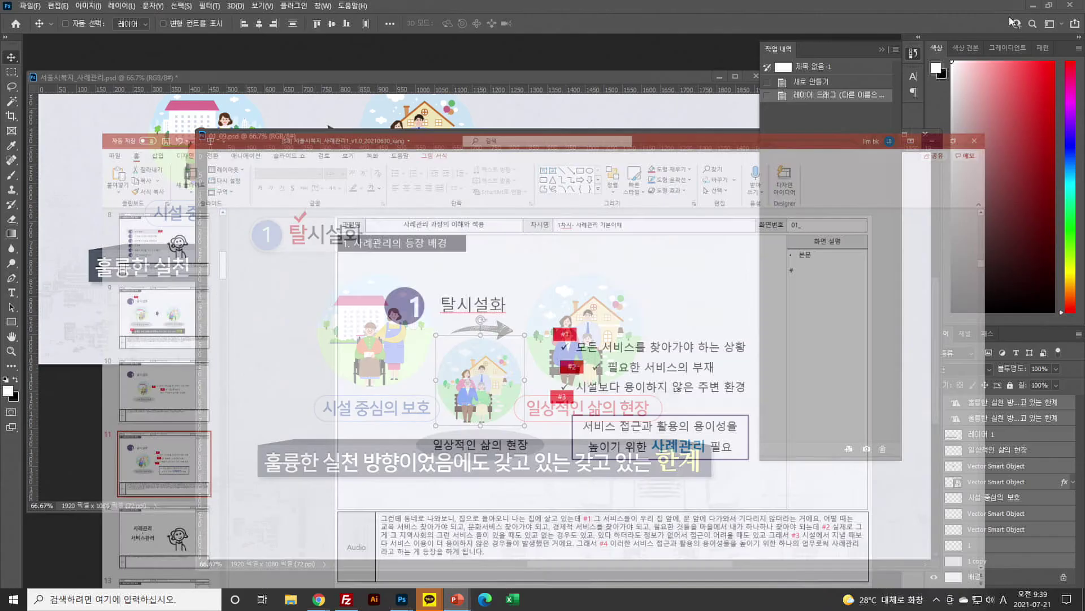
left_click(1020, 9)
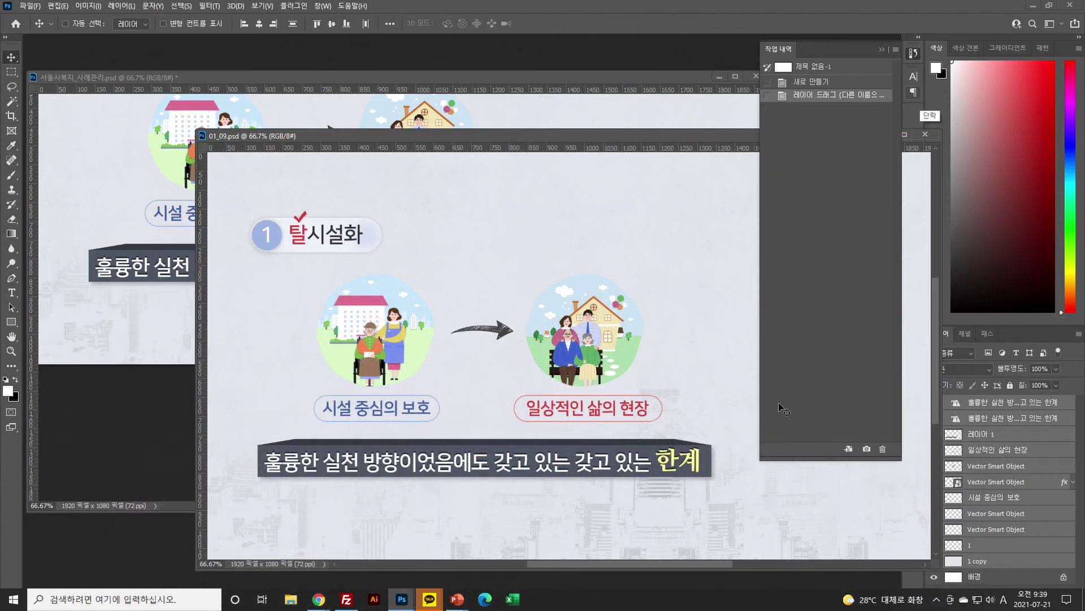
Shorten the History panel, switch to the 서울시복지_사례관리.psd document and show its ppt_10 group
left_click_drag(596, 137, 520, 138)
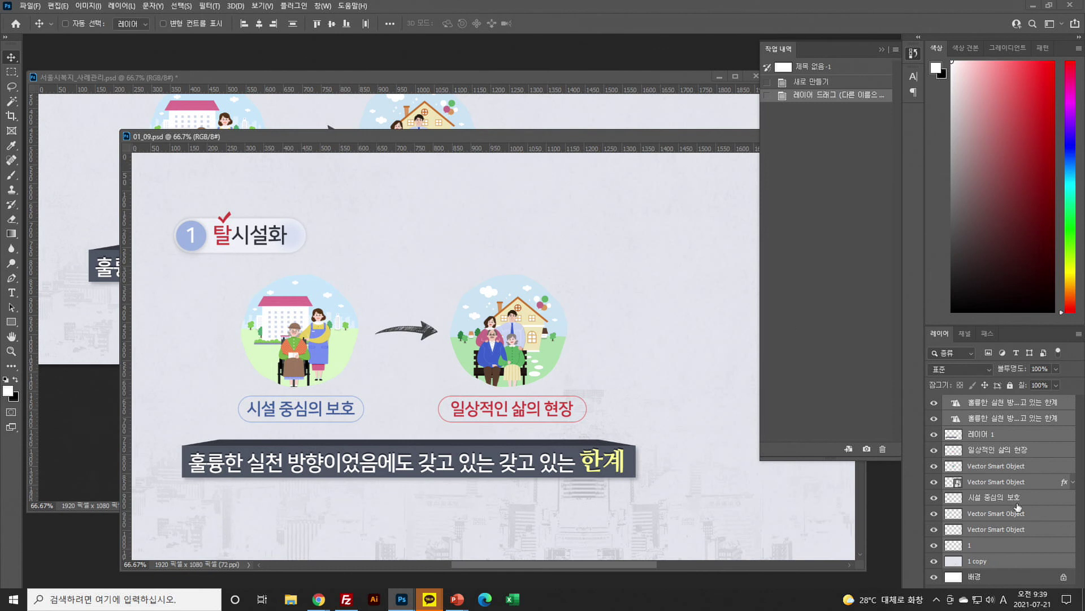
left_click_drag(880, 459, 864, 138)
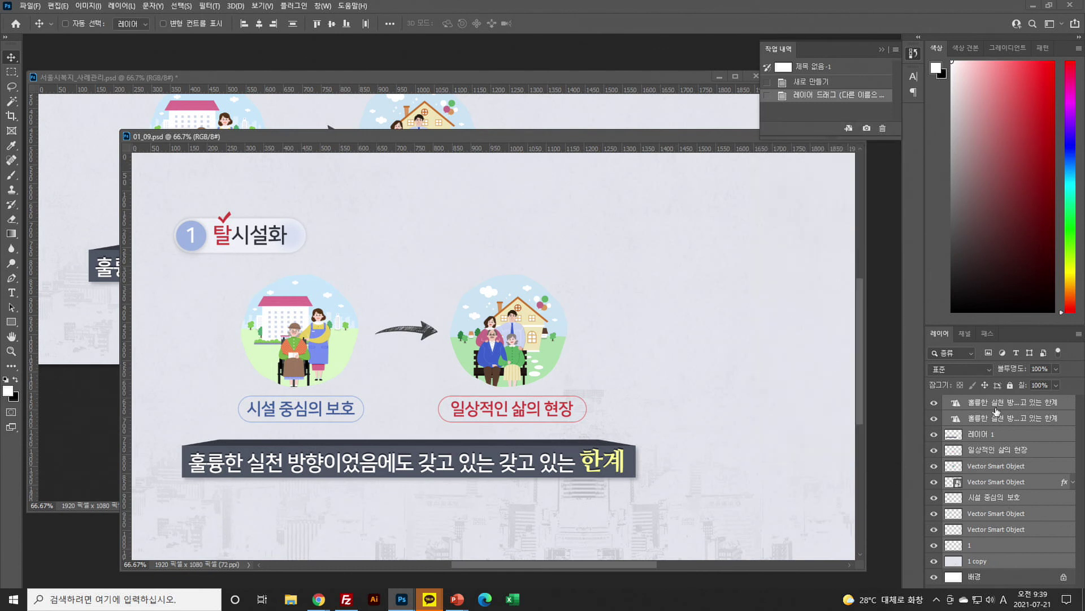
key("ctrl+Tab")
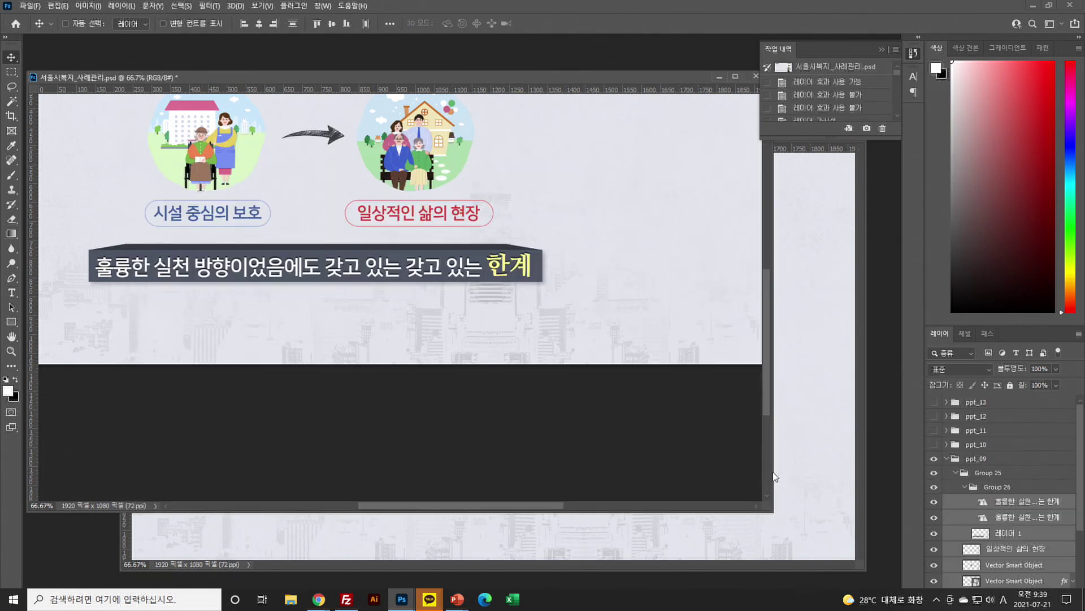
left_click(934, 445)
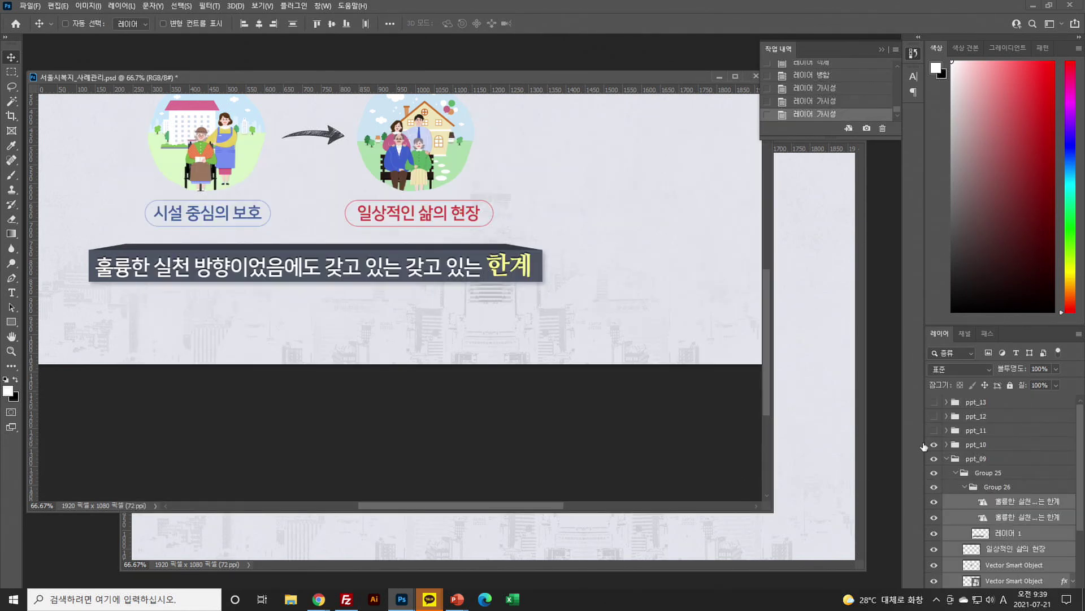
left_click(11, 351)
left_click_drag(235, 300, 267, 273)
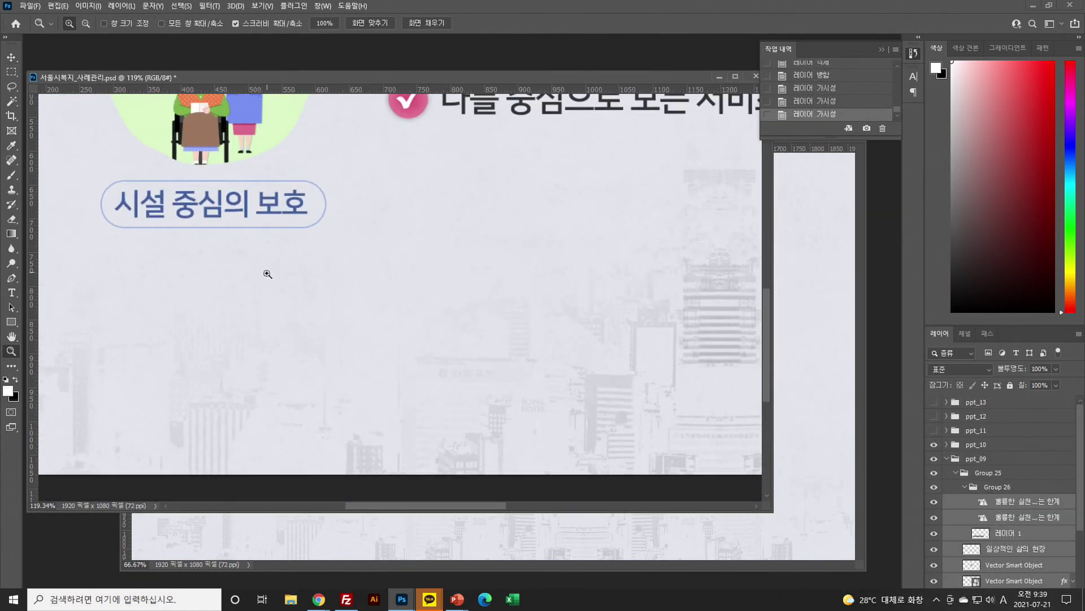
double_click(10, 350)
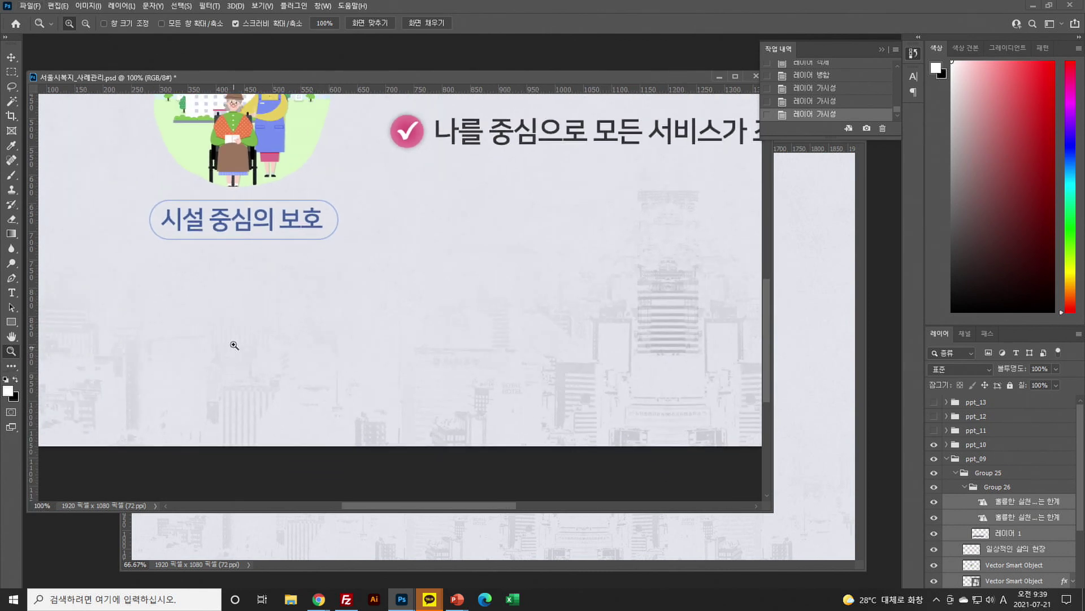
In ppt_10, merge the first bullet's check mark with its Ellipse 3 circle and move the bullet text above it
scroll(234, 350, "up", 5)
left_click(240, 367, "alt")
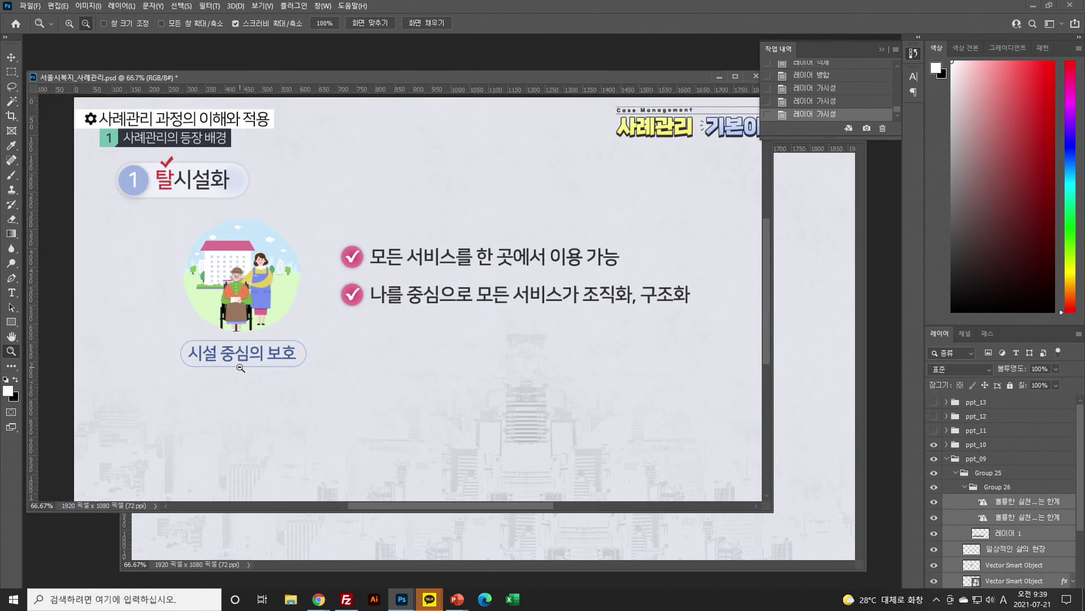
left_click(11, 72)
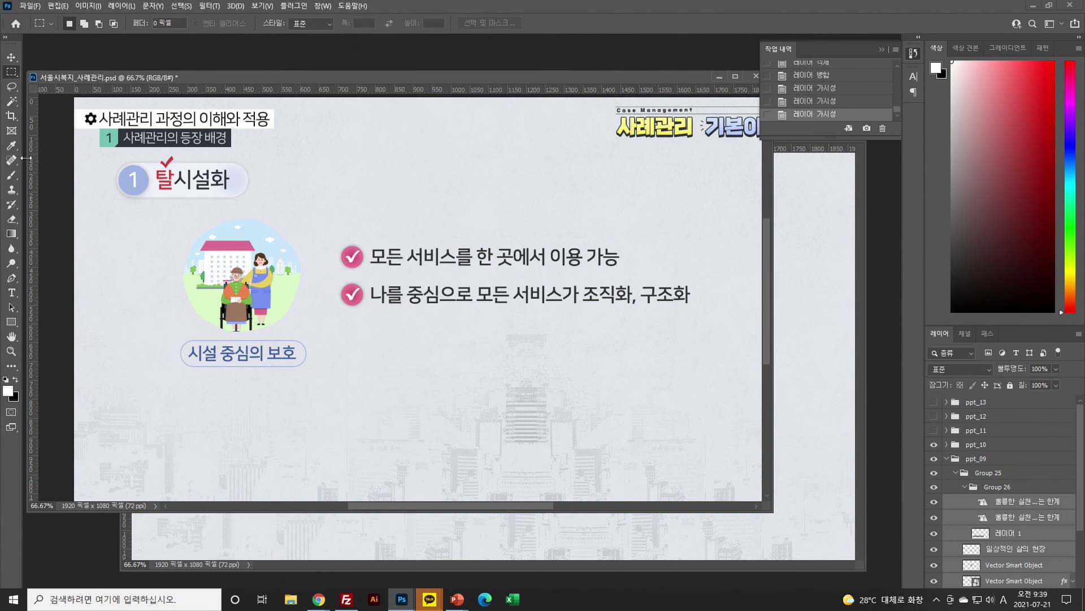
left_click(11, 292)
left_click(387, 261)
scroll(992, 496, "down", 1)
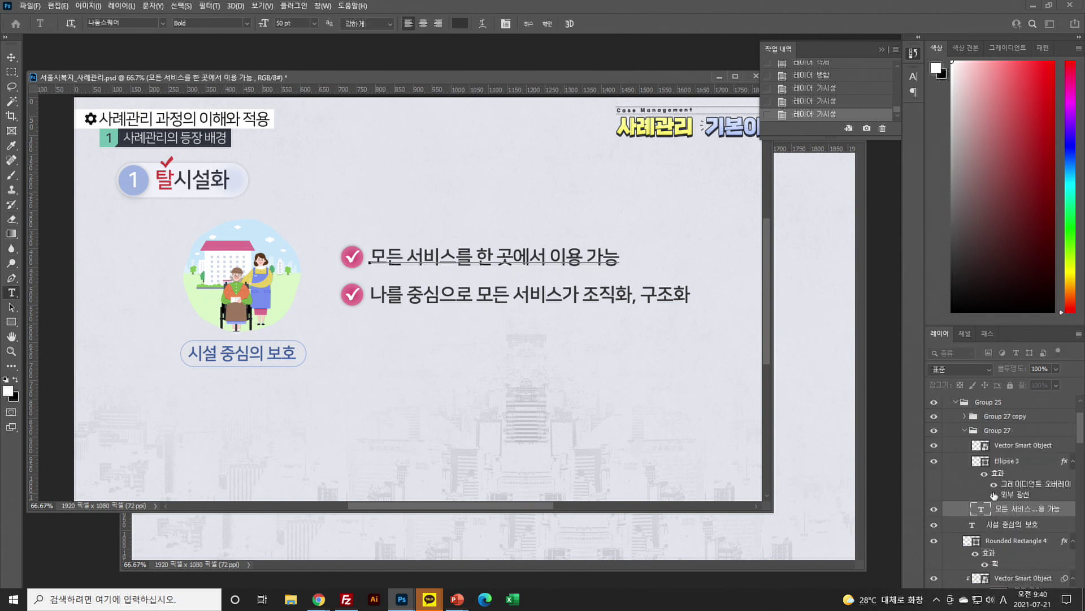
left_click(999, 469)
left_click(934, 461)
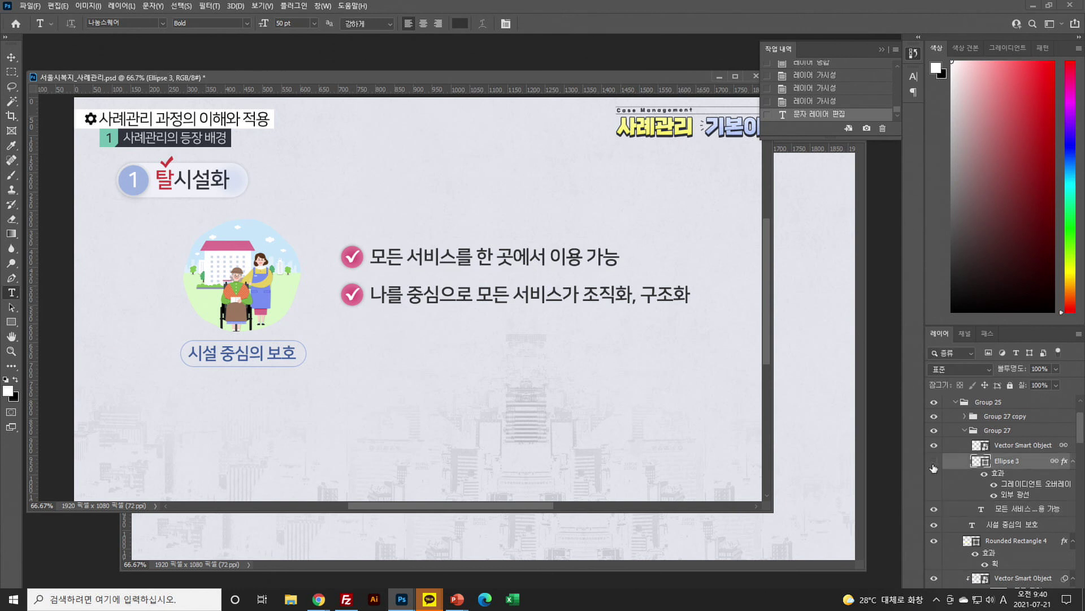
left_click(934, 462)
left_click(935, 445)
left_click(935, 445)
left_click(1018, 450, "shift")
key("ctrl+e")
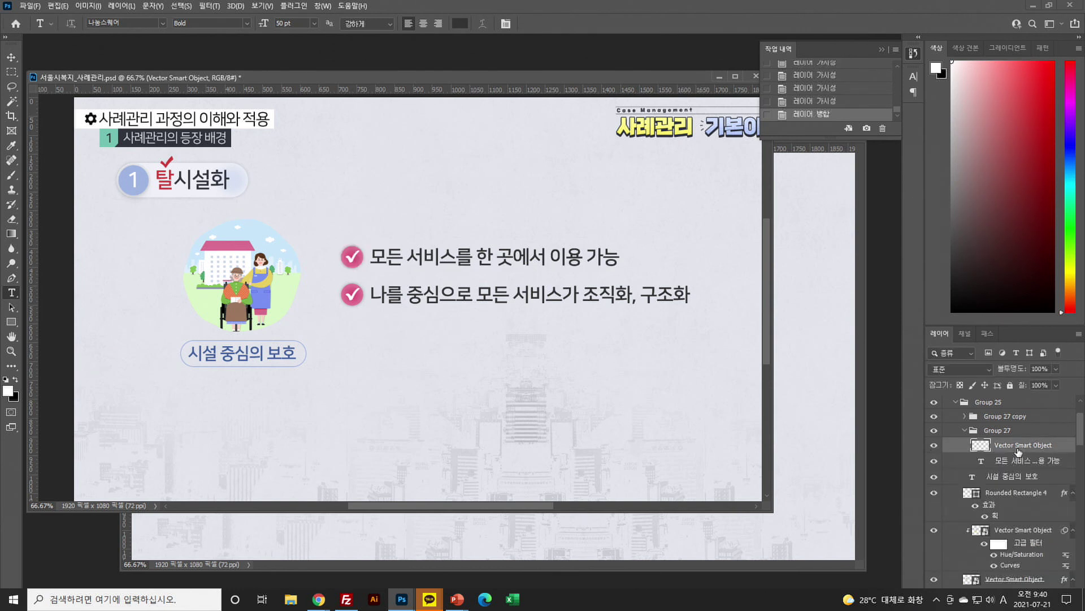
left_click(1014, 462)
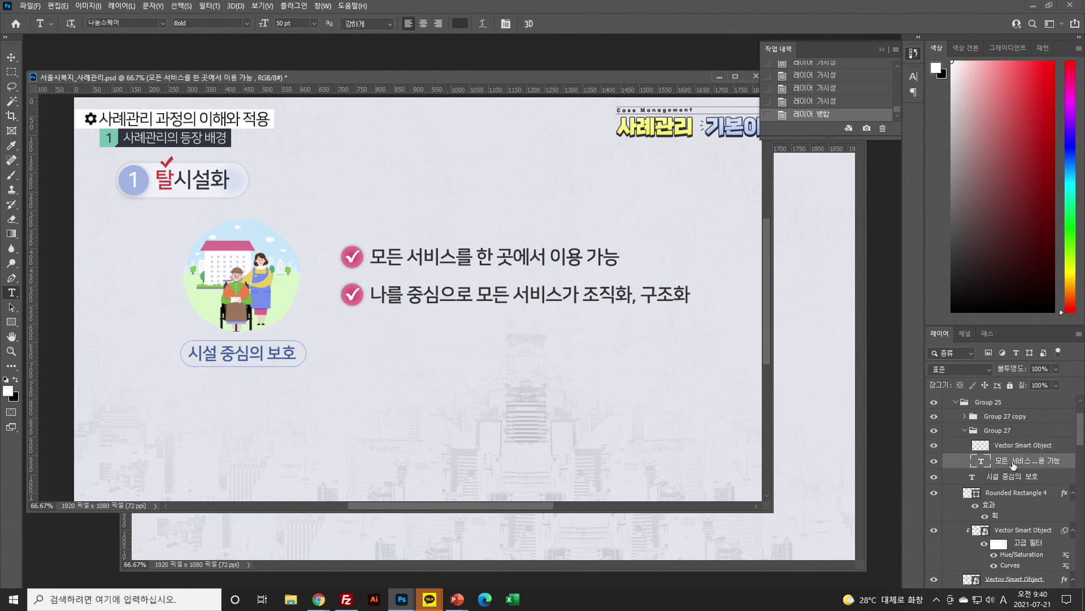
left_click_drag(1014, 461, 1017, 439)
Center the 시설 중심의 보호 text horizontally and vertically with Rounded Rectangle 4 and merge the two layers
left_click(1001, 513)
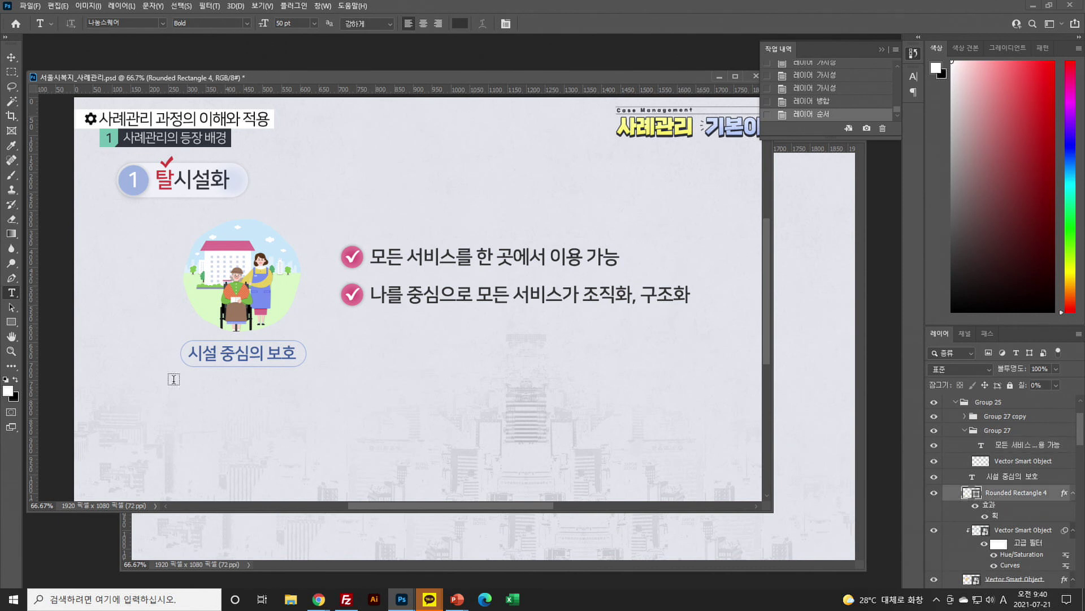
left_click(246, 355)
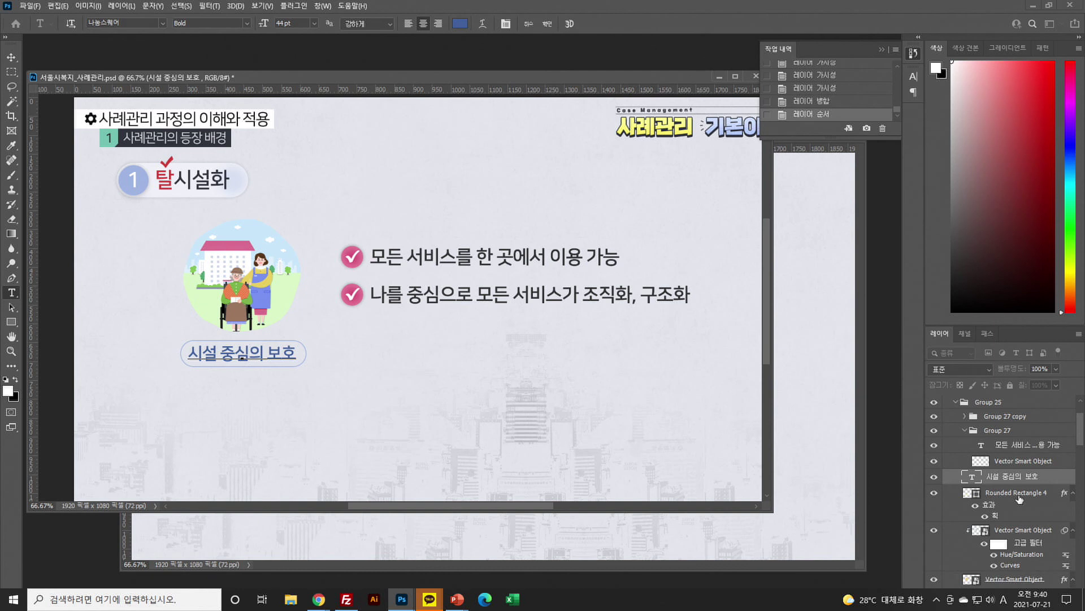
left_click(17, 58)
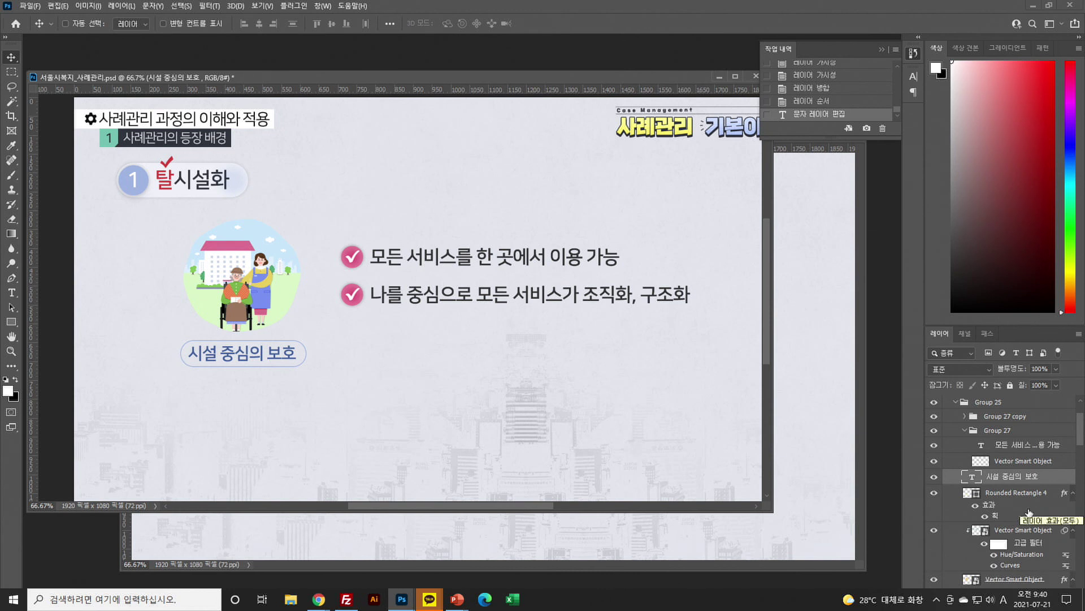
left_click(1012, 444)
left_click(934, 445)
left_click(934, 444)
left_click(1011, 482)
scroll(1012, 497, "down", 1)
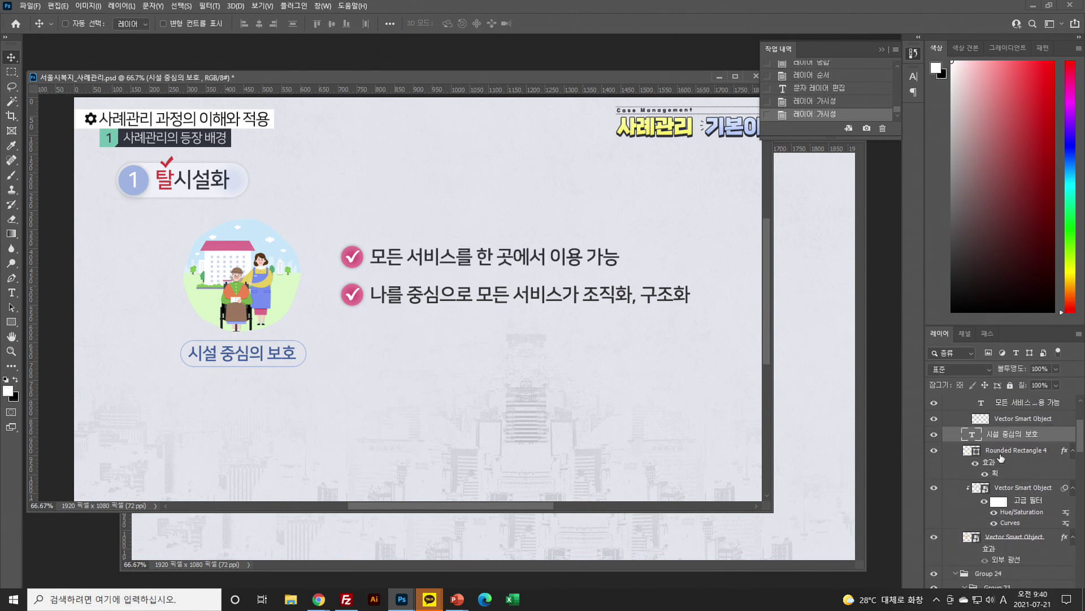
left_click(1001, 457, "ctrl")
left_click(259, 23)
left_click(317, 24)
key("ctrl+e")
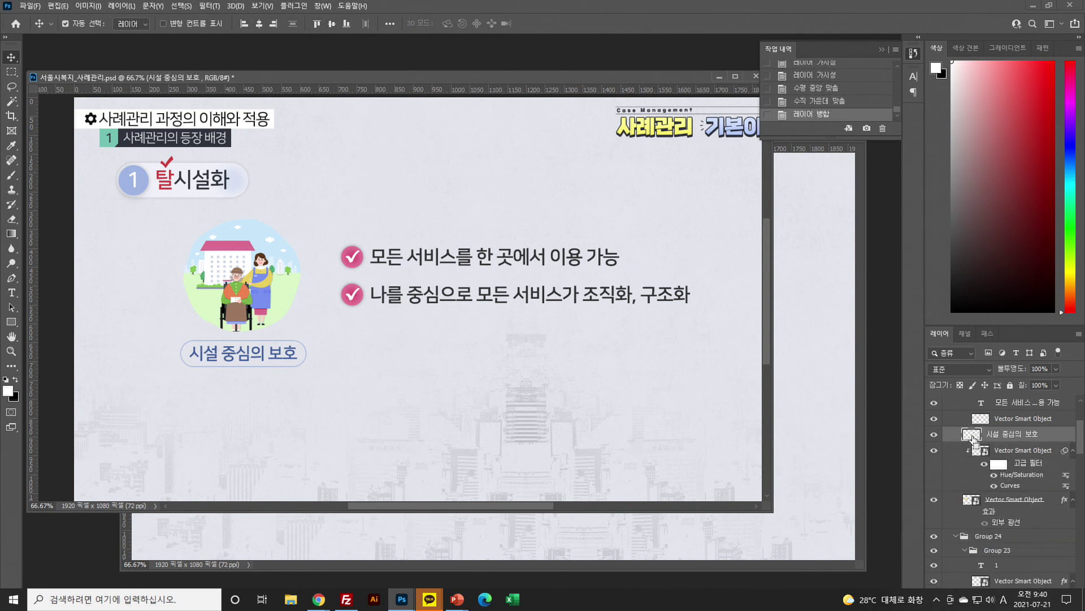
Merge the clipped care facility picture with its base shape, and check the picture and label layers separately
left_click(1009, 455)
left_click(1011, 505, "ctrl")
key("ctrl+e")
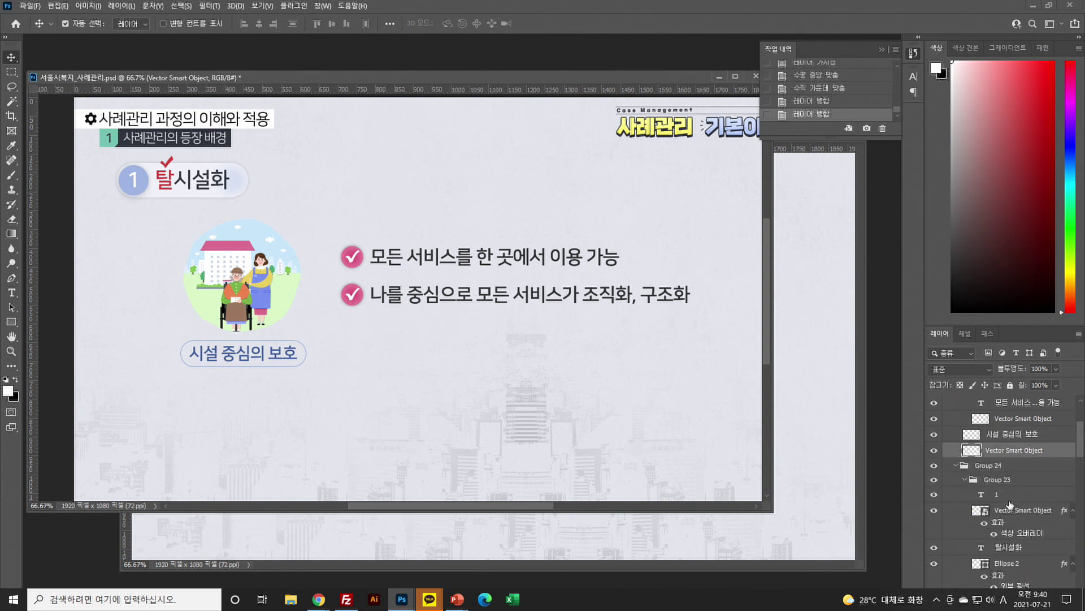
left_click(934, 450)
left_click(934, 450)
left_click(934, 435)
left_click(934, 434)
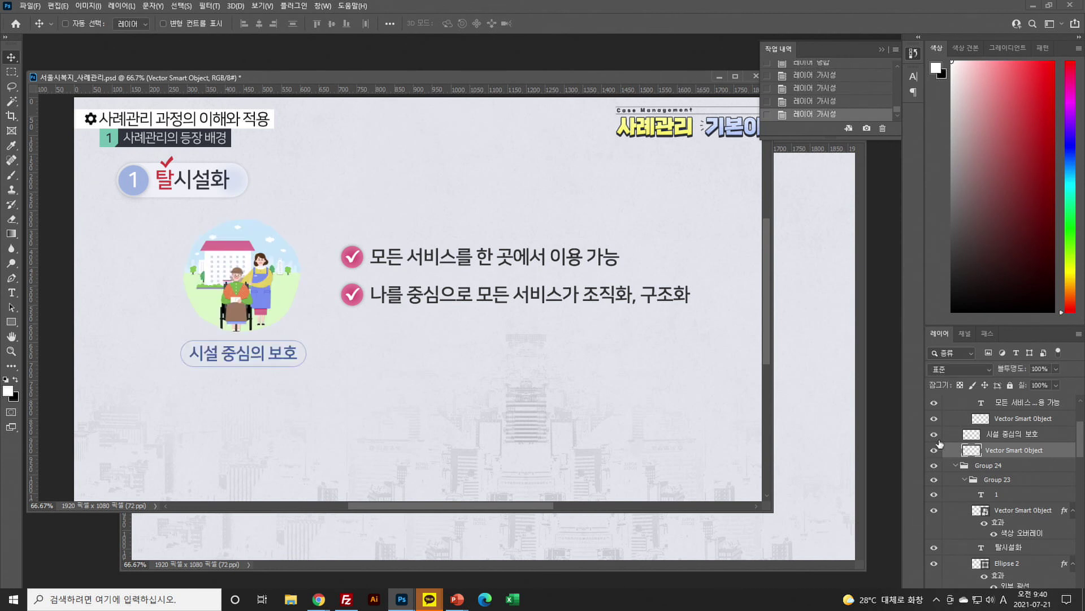
Merge the second bullet's check mark with its circle and move the bullet's icon and text into Group 27
scroll(1013, 455, "up", 1)
scroll(1012, 499, "up", 1)
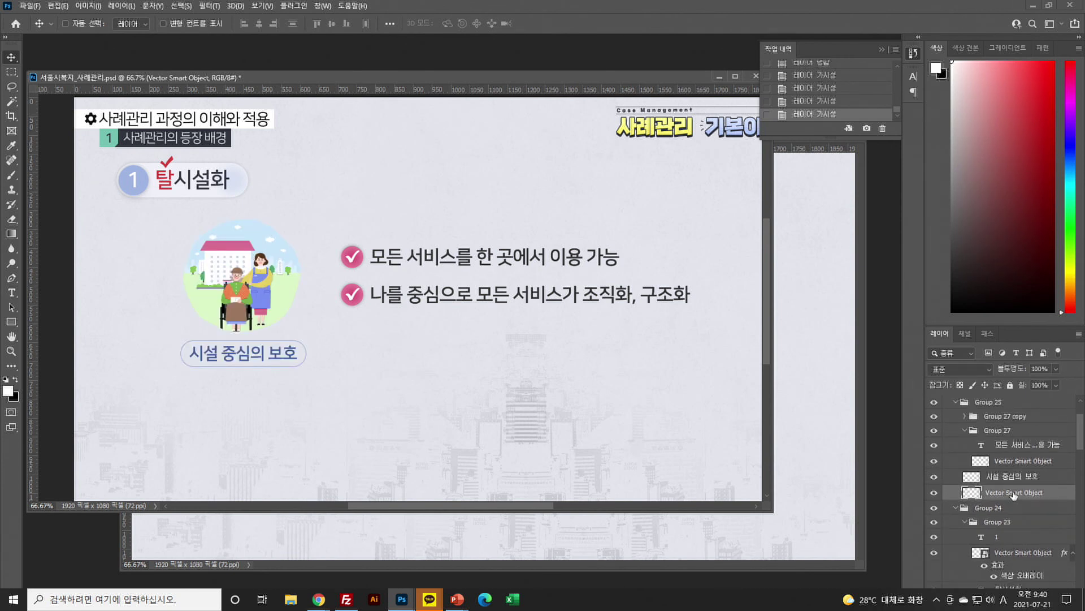
scroll(1012, 468, "up", 1)
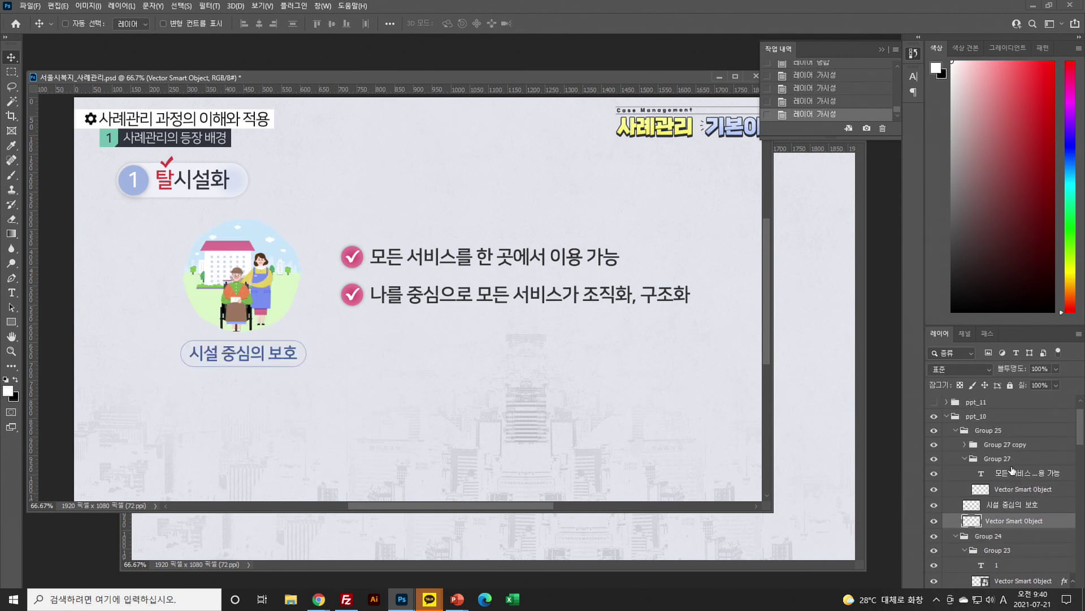
left_click(964, 445)
scroll(1007, 464, "down", 2)
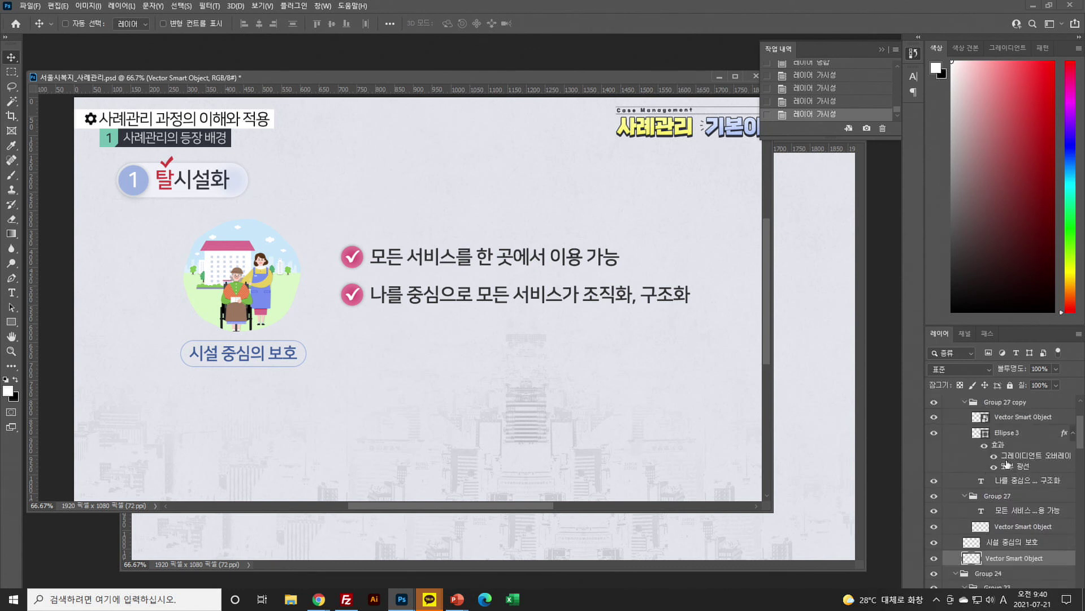
left_click(998, 433)
left_click(1077, 463)
left_click(1008, 421)
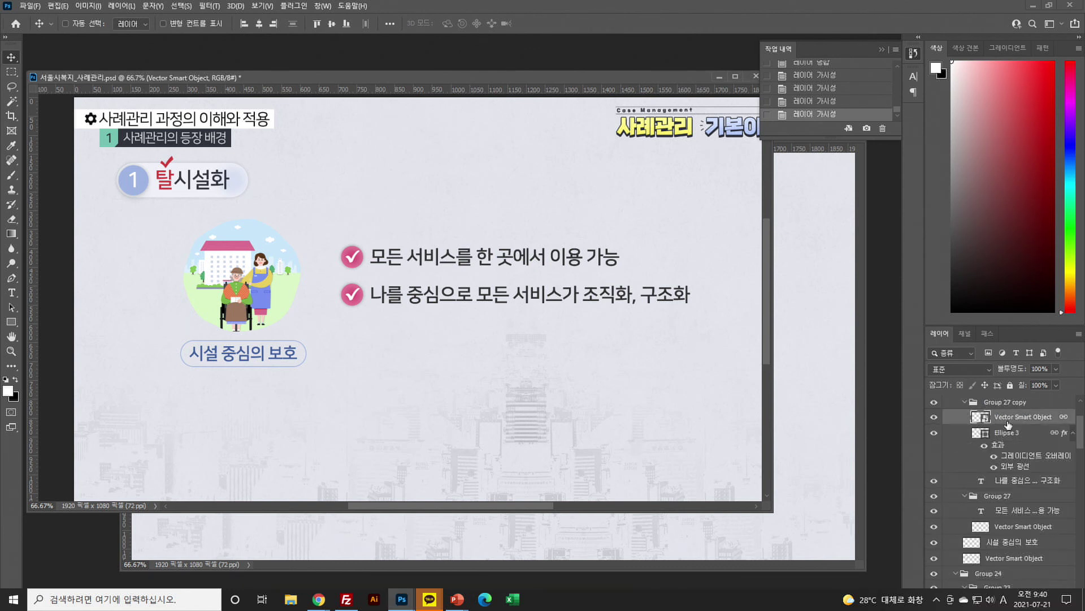
left_click(1010, 434, "shift")
key("ctrl+e")
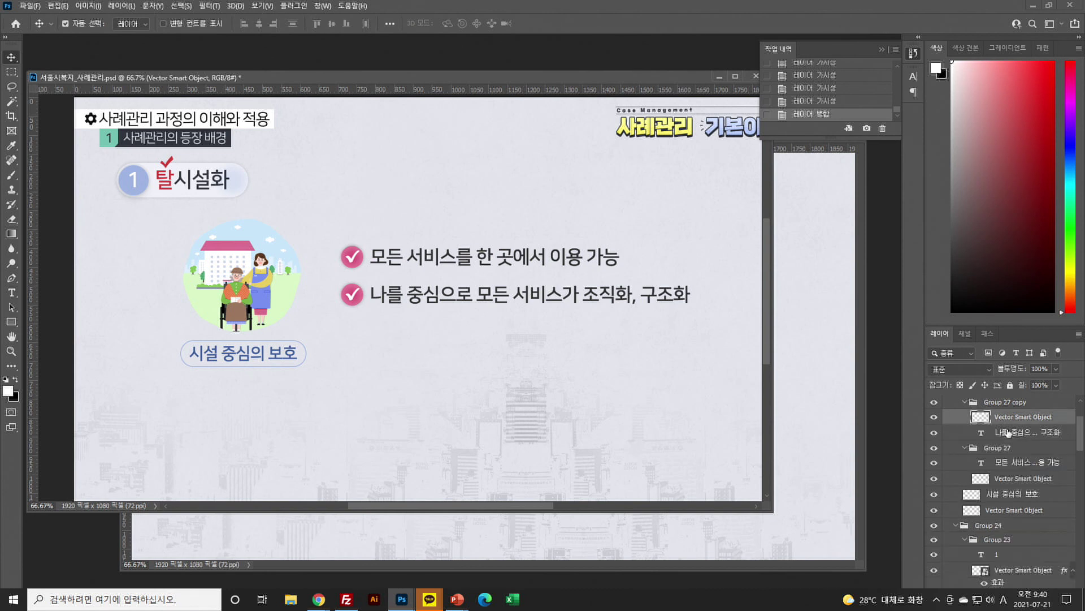
left_click_drag(1010, 433, 1004, 459)
Copy the bullet, label and picture layers from ppt_10 into 01_09.psd and check the copied picture for overlap
left_click(1009, 511, "shift")
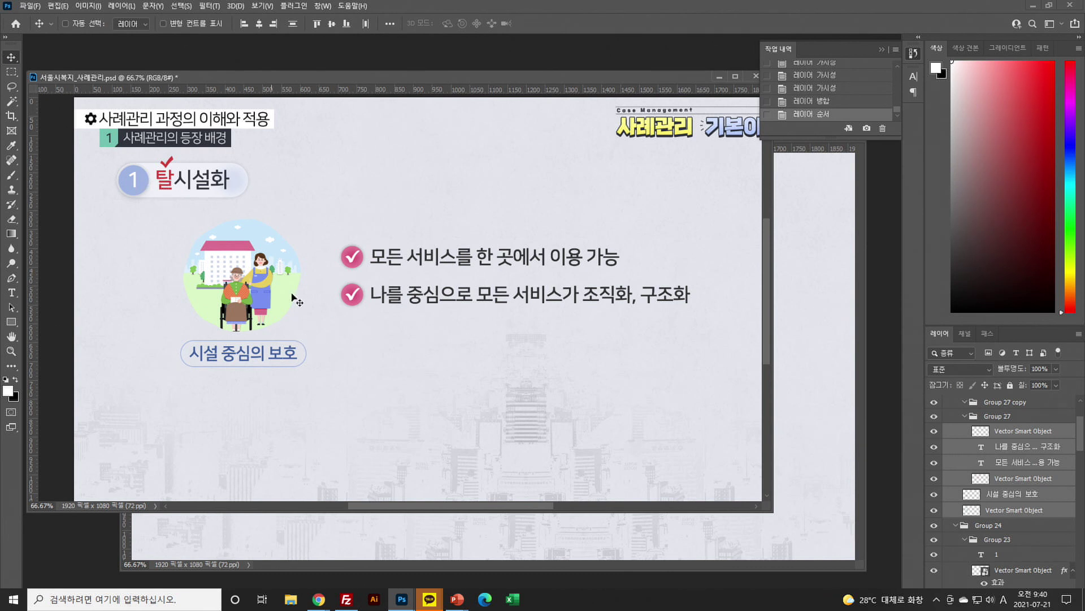
left_click_drag(368, 337, 417, 550)
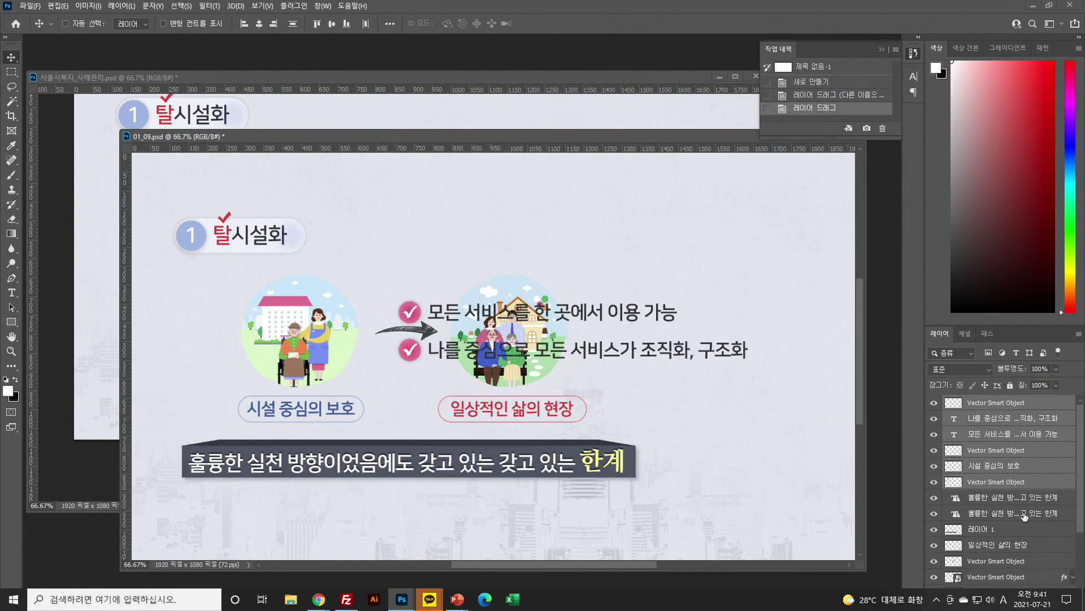
left_click(995, 484)
left_click(934, 482)
left_click(935, 482)
left_click(934, 482)
left_click(934, 482)
left_click(935, 483)
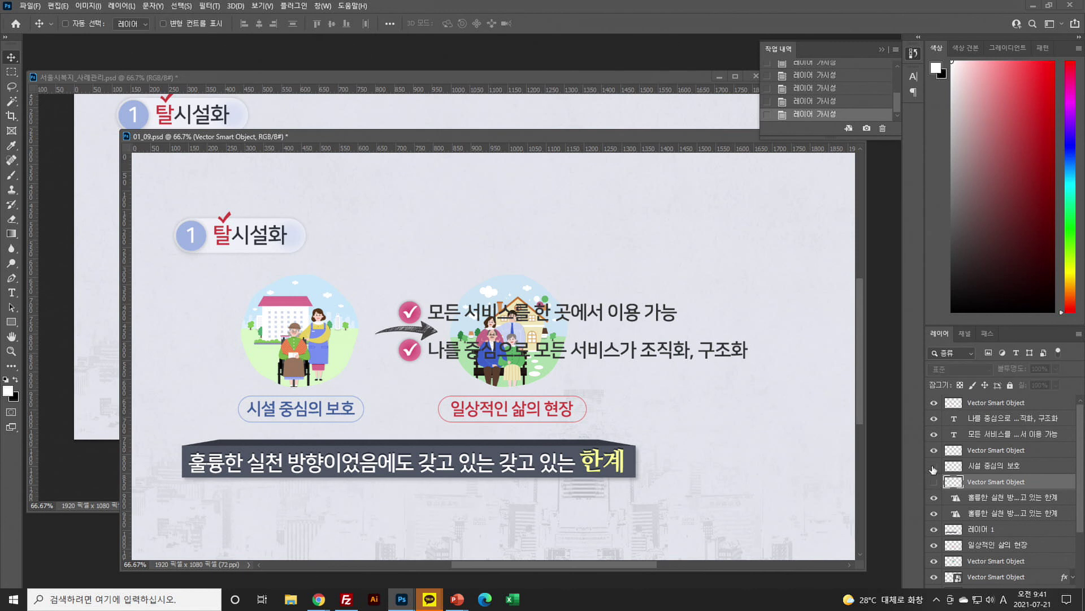
left_click(934, 482)
Delete the duplicate 시설 중심의 보호 label and care facility picture copied into 01_09.psd
left_click(995, 465)
left_click(995, 481, "shift")
left_click_drag(313, 370, 343, 397)
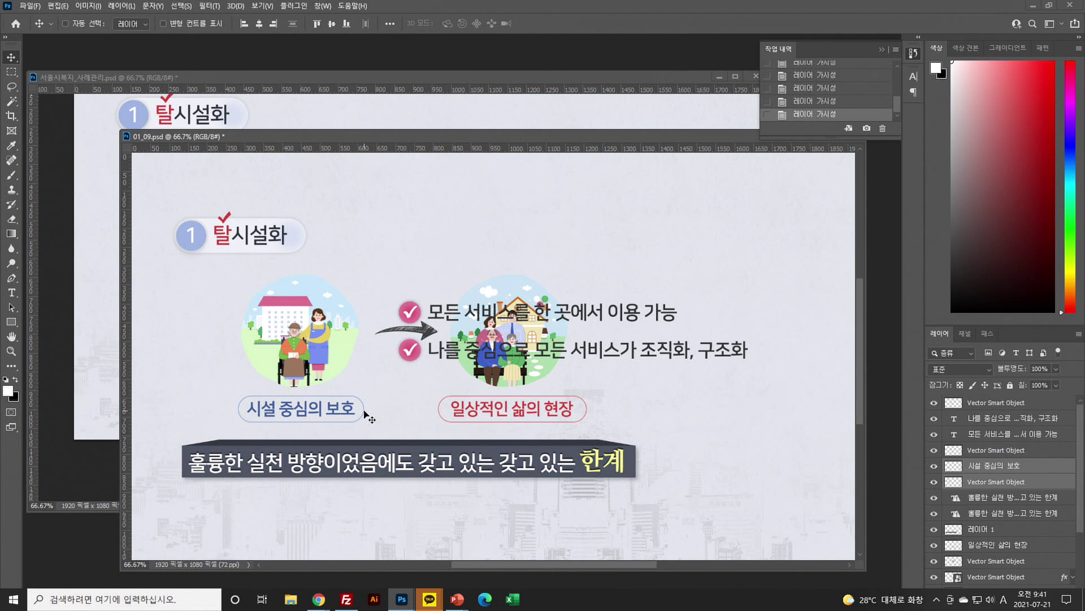
key("Delete")
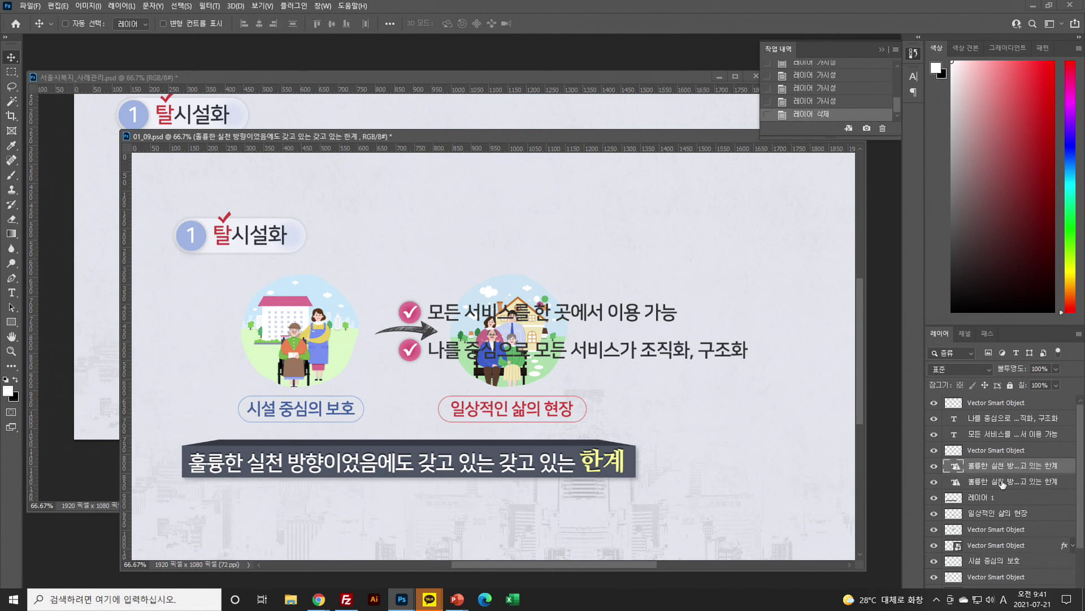
Hide both copied bullet texts and their check mark icons in 01_09.psd
left_click(934, 403)
left_click(934, 418)
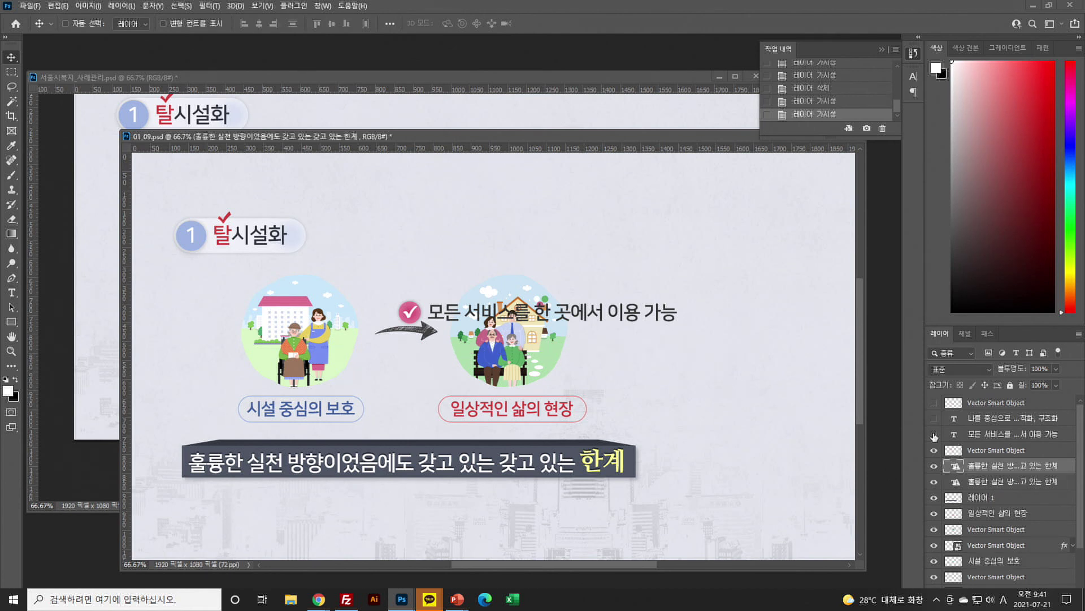
left_click(934, 433)
left_click(934, 450)
left_click(990, 452)
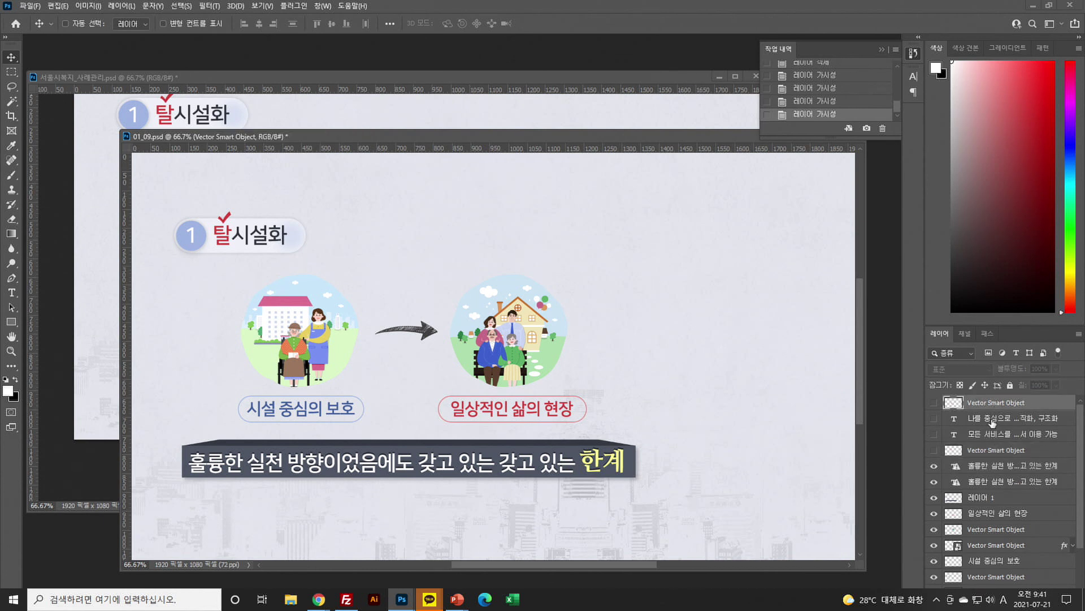
In 서울시복지_사례관리.psd, show ppt_11 and remove the finished ppt_10 and ppt_09 groups
left_click(610, 125)
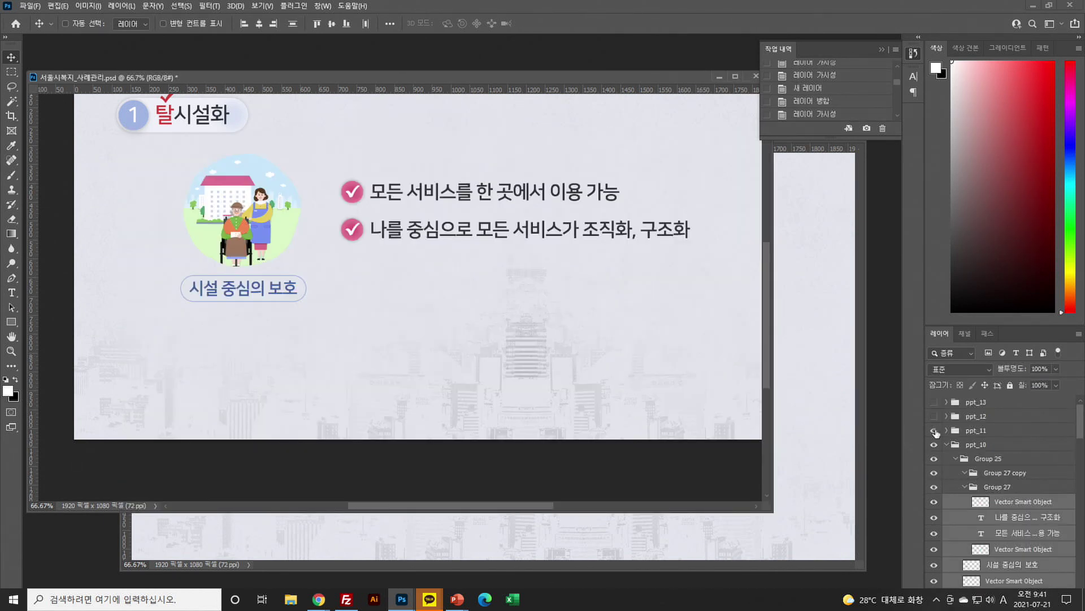
key("Delete")
left_click(984, 446)
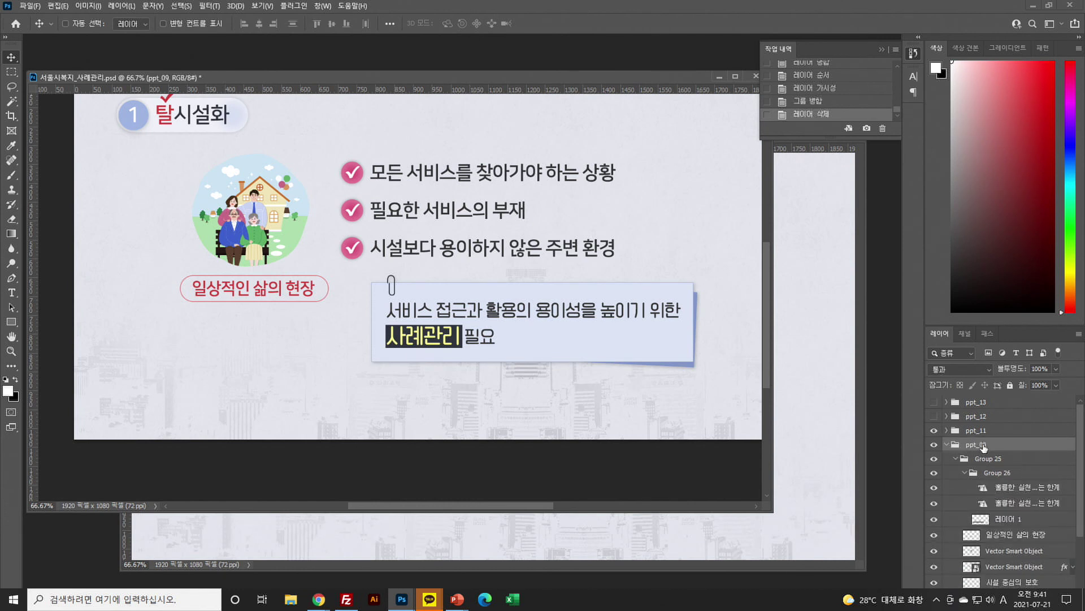
key("ctrl+e")
key("Delete")
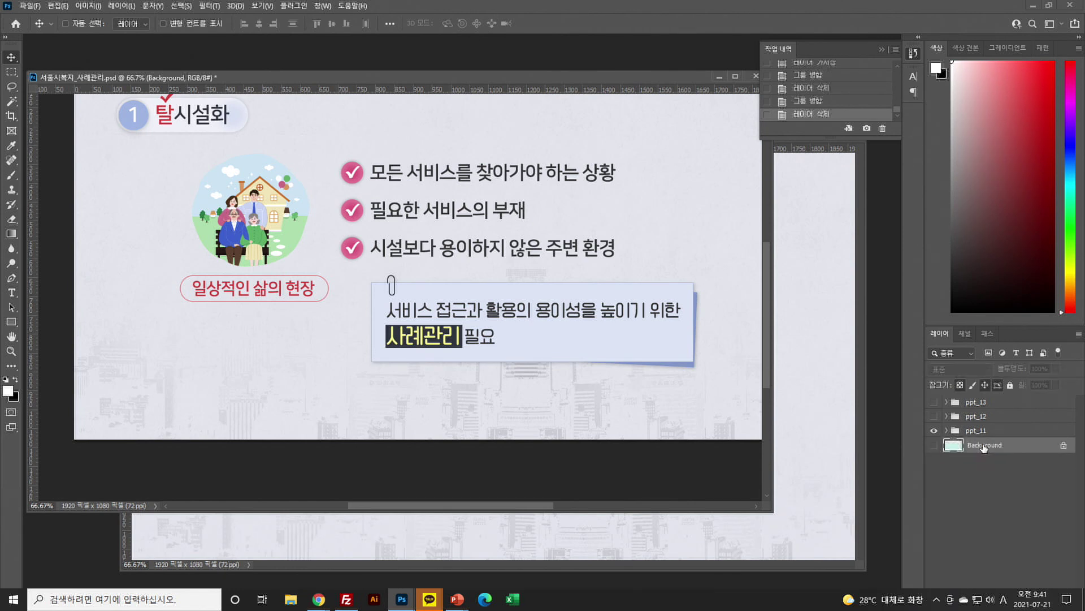
Expand the ppt_11 group and compare its family picture and label with those in 01_09.psd
left_click(957, 430)
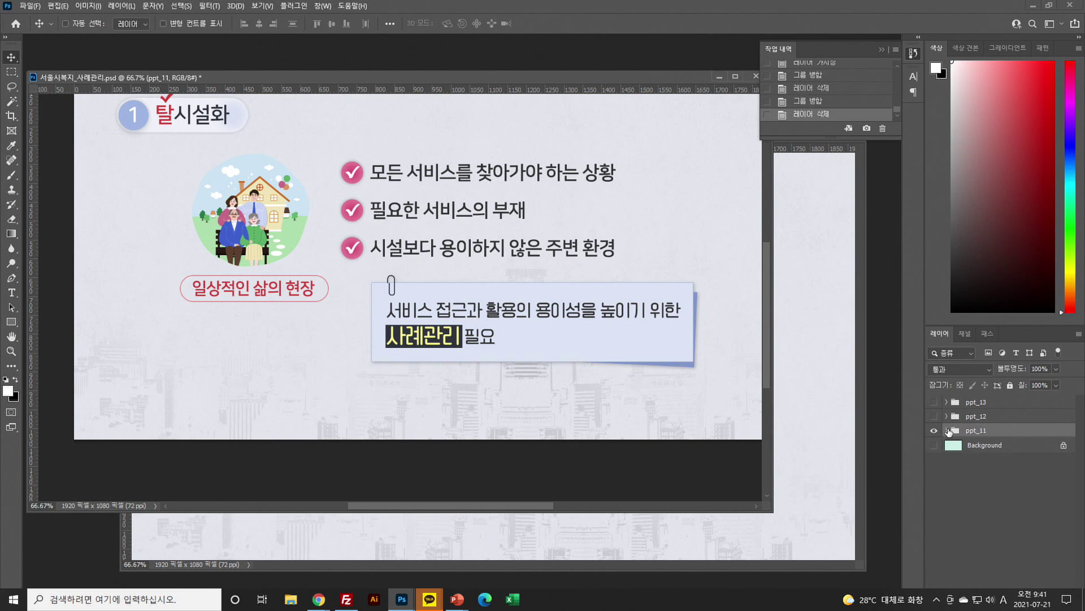
left_click(945, 431)
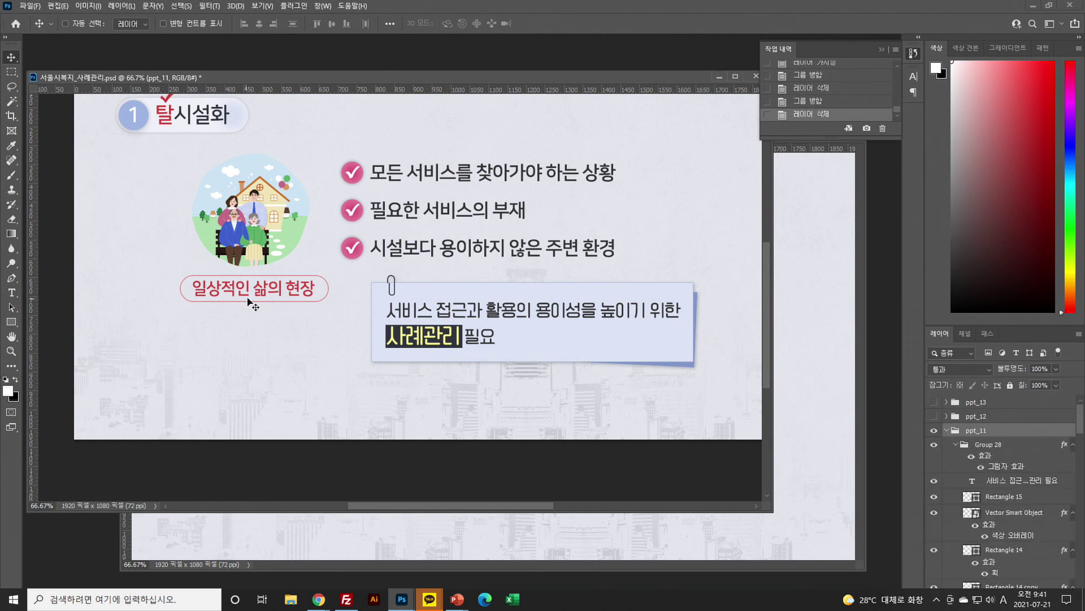
left_click(384, 544)
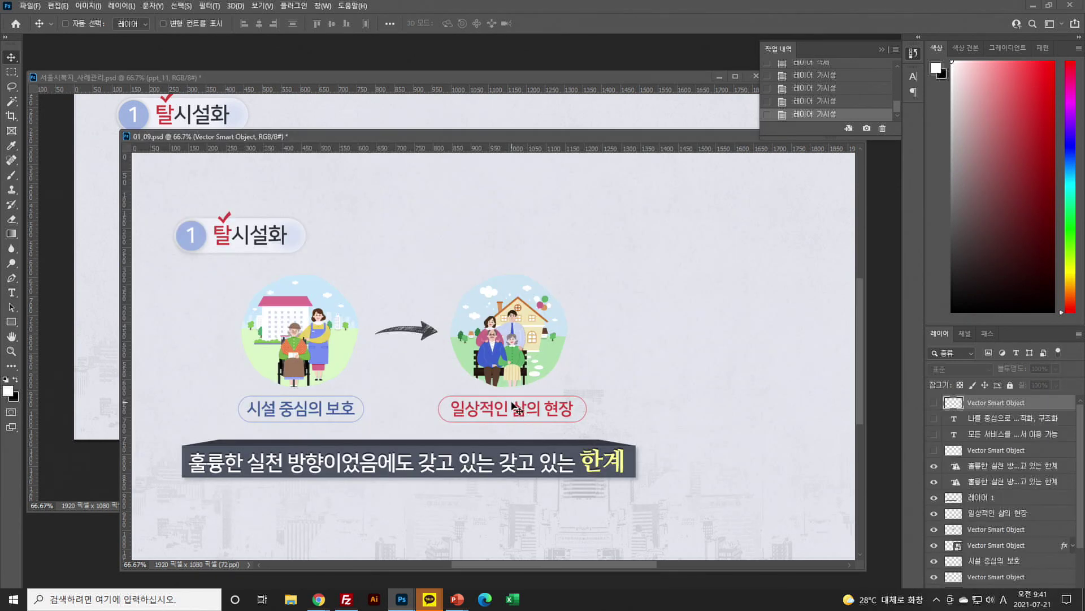
left_click(70, 300)
left_click(358, 515)
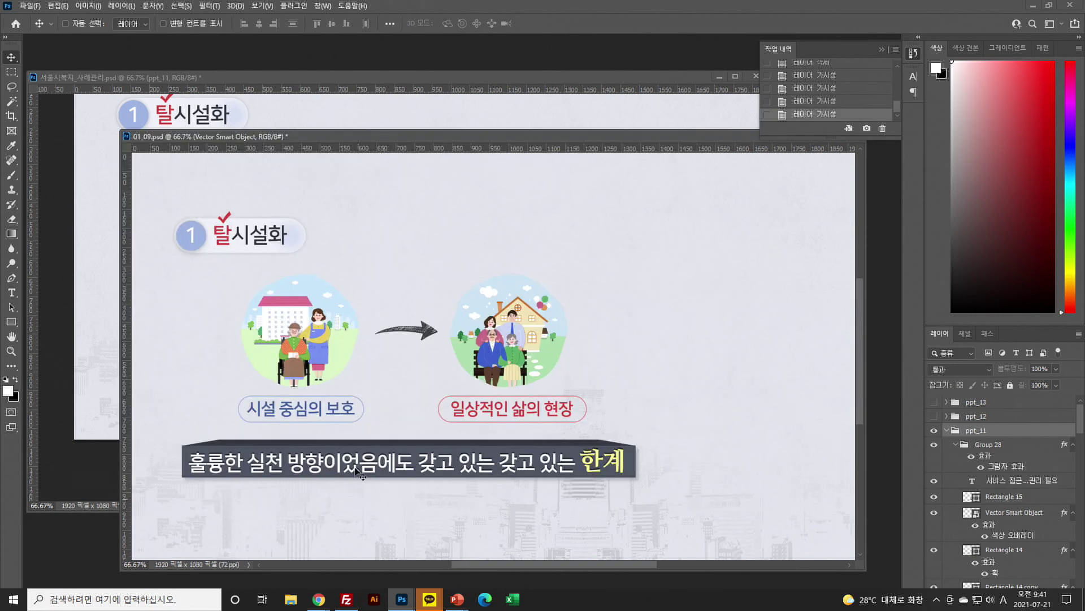
left_click(113, 346)
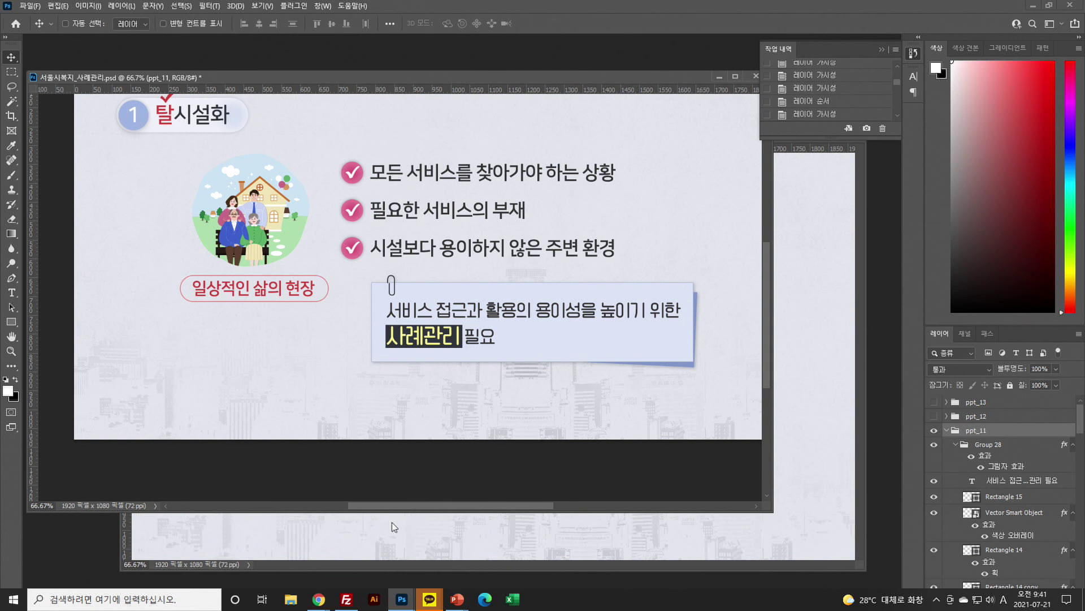
Merge the Group 25 family picture and its 일상적인 삶의 현장 label into a single layer and check the result
left_click(11, 293)
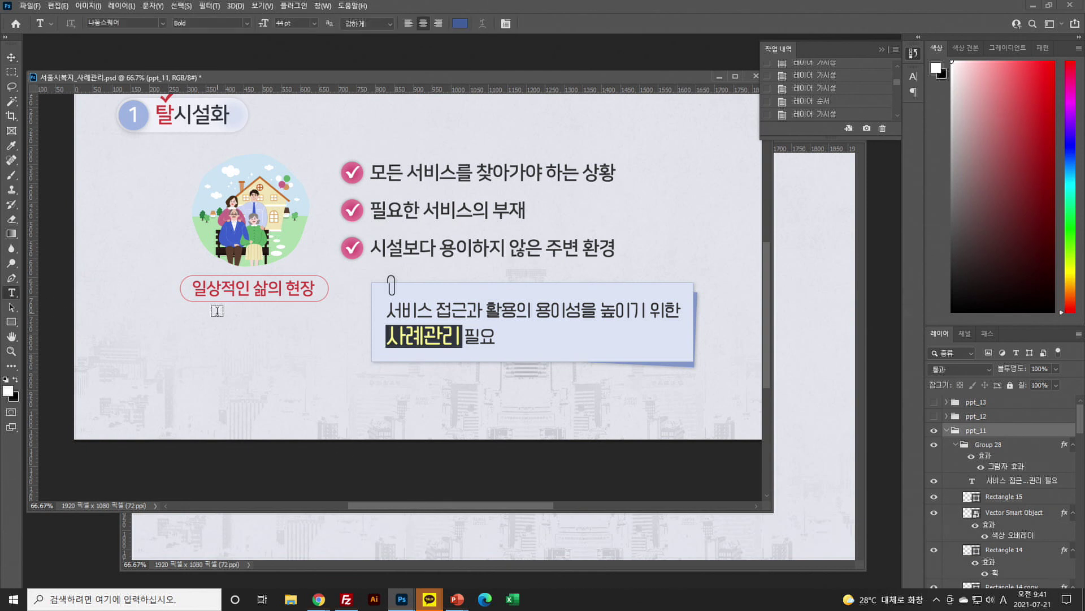
left_click(221, 290)
scroll(995, 492, "down", 5)
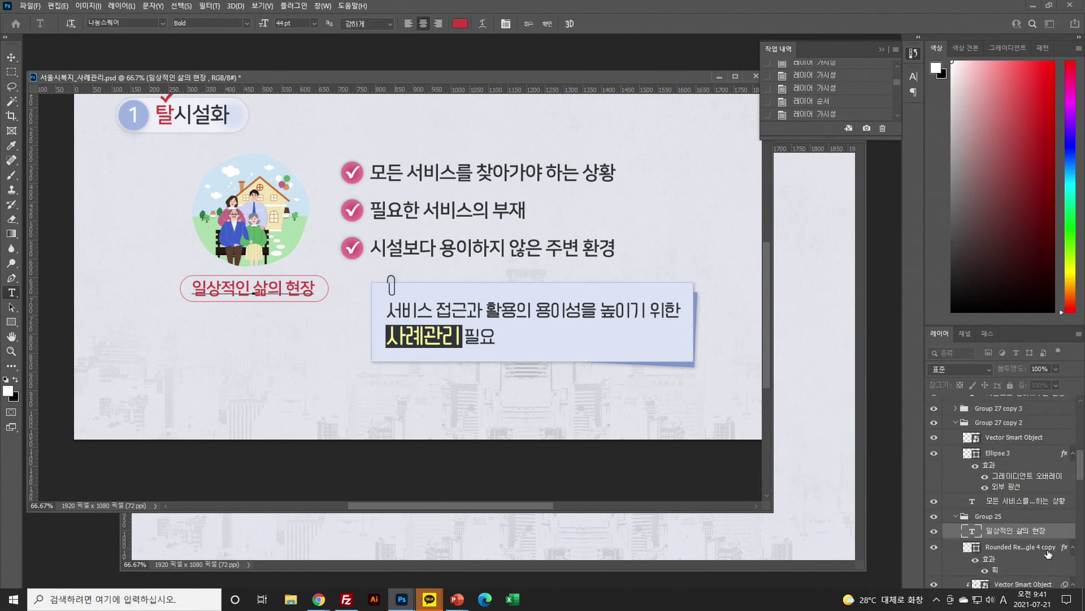
left_click(948, 459)
left_click(934, 460)
left_click(934, 459)
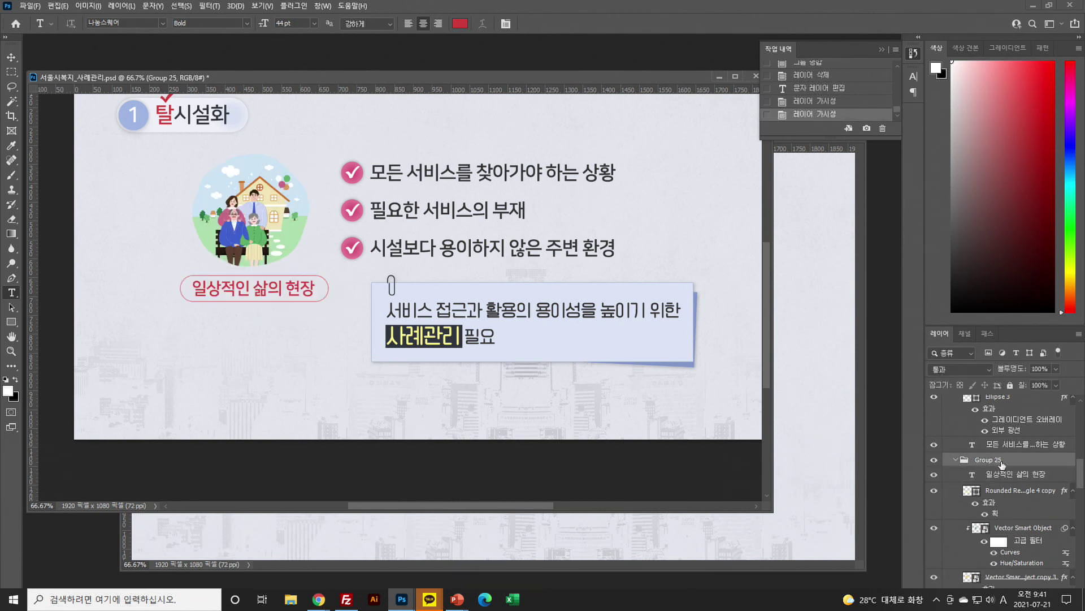
key("ctrl+e")
left_click(933, 460)
left_click(934, 461)
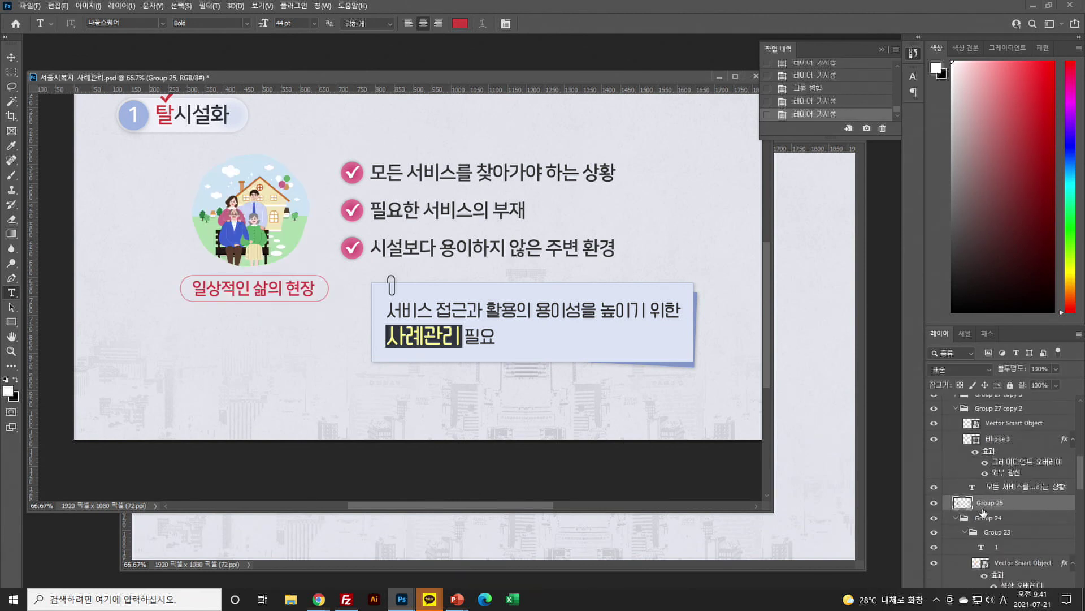
Merge the check mark and its circle into one layer for each of the first two bullets
scroll(983, 512, "up", 3)
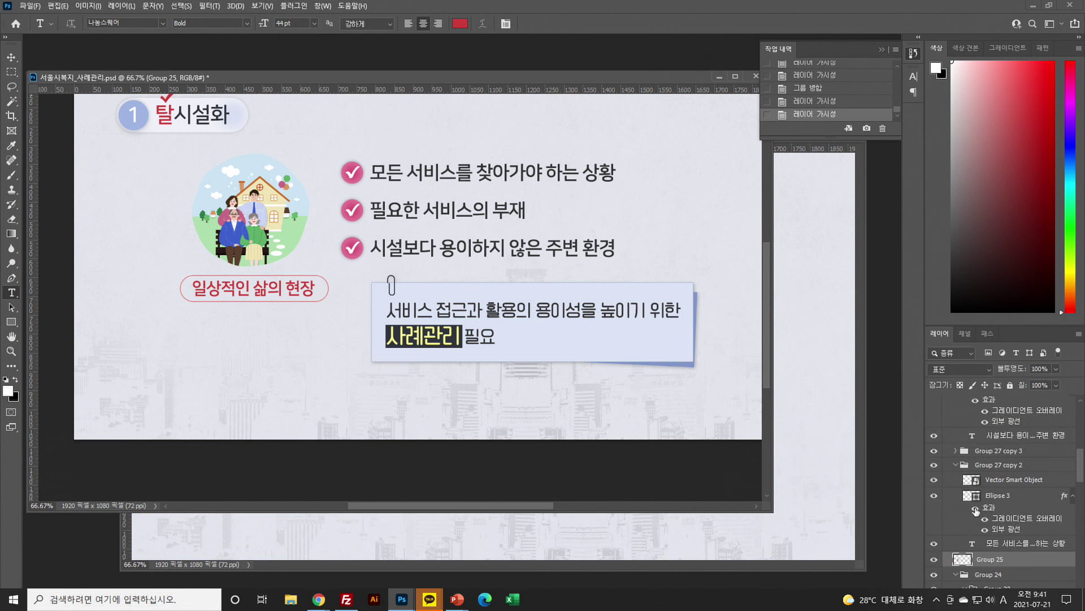
left_click(368, 181)
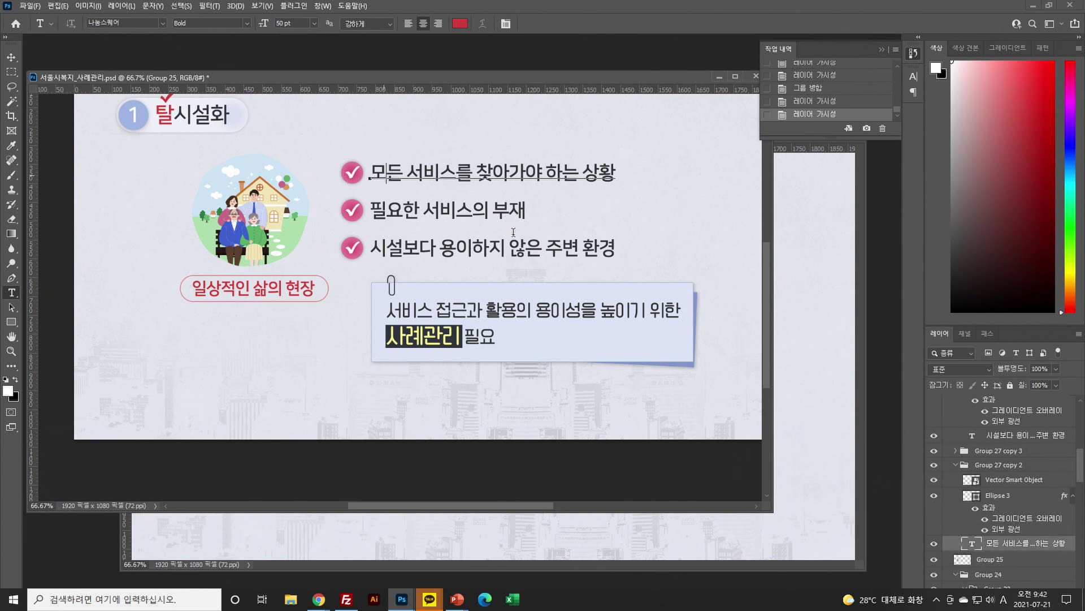
left_click(988, 497)
left_click(1004, 480, "shift")
key("ctrl+e")
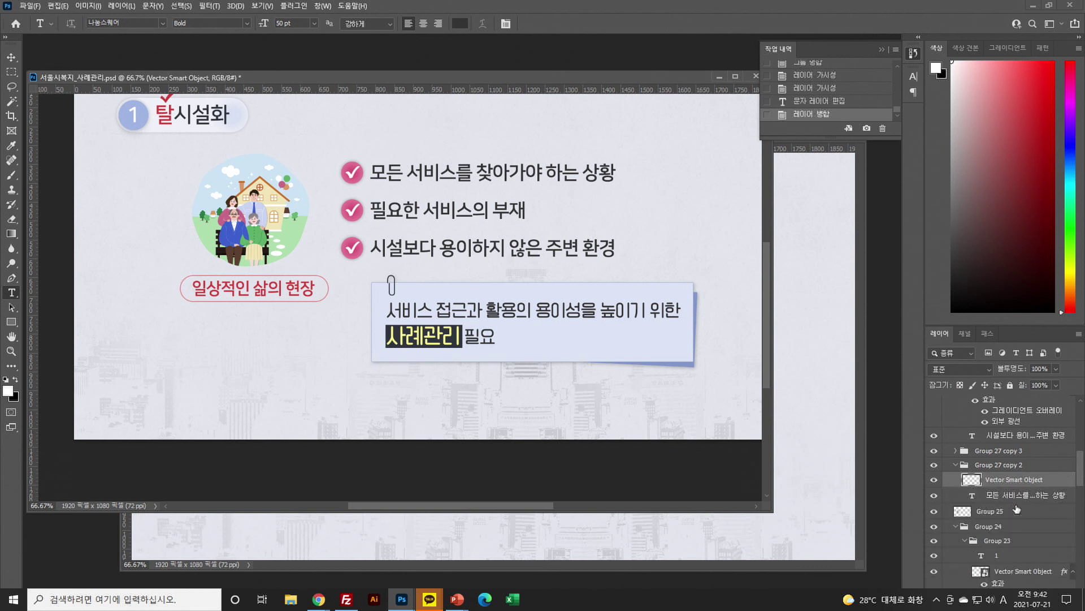
left_click(956, 451)
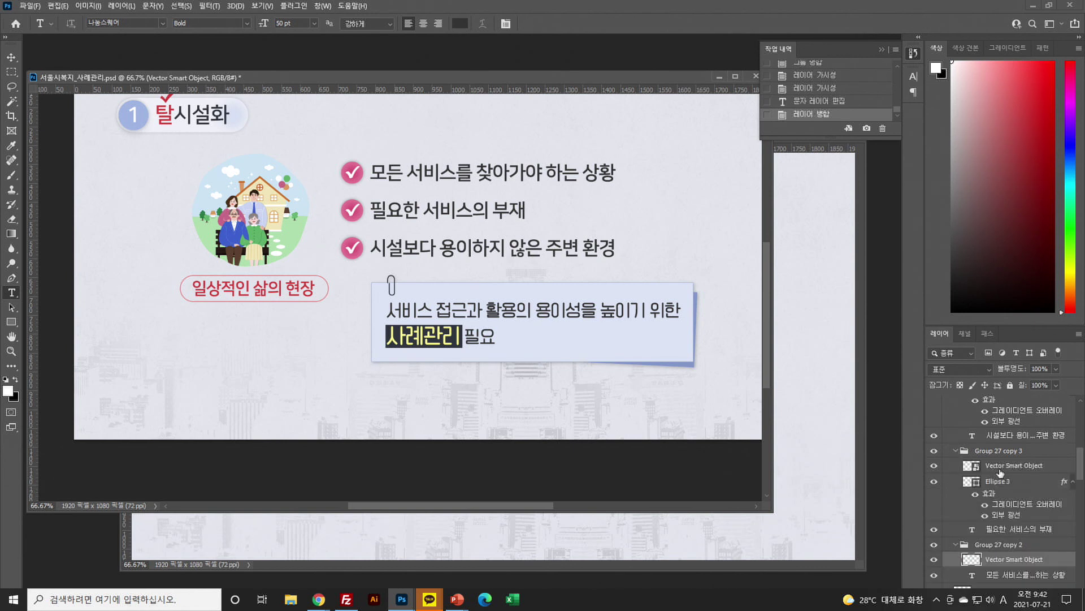
left_click(1001, 471)
left_click(1002, 481, "shift")
key("ctrl+e")
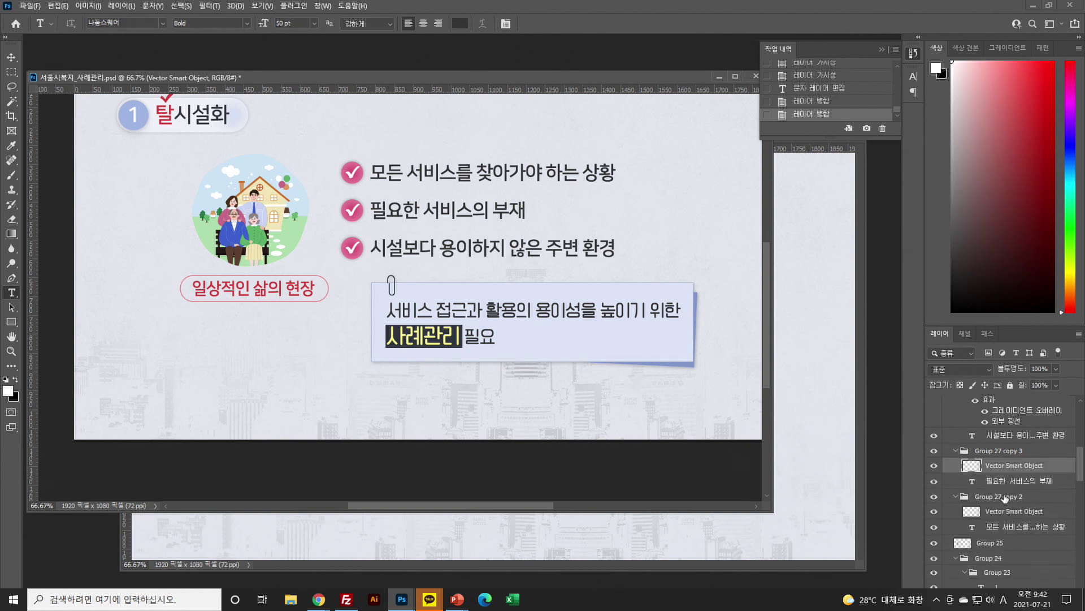
Merge the check mark and circle of the third bullet, 시설보다 용이하지 않은 주변 환경, into one layer
scroll(1002, 463, "up", 2)
left_click(1001, 442)
left_click(1003, 461, "shift")
key("ctrl+e")
left_click(935, 443)
left_click(934, 443)
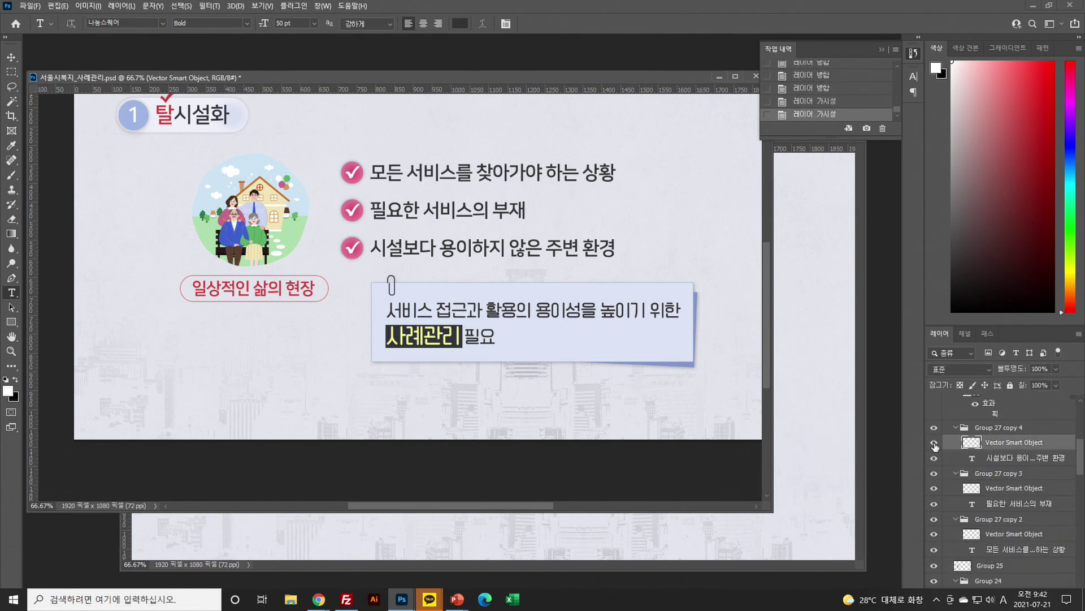
Gather the second and third bullets' icons and texts in Group 27 copy 2 and delete the emptied Group 27 copy 3 and copy 4
left_click(1002, 458, "shift")
left_click_drag(1002, 458, 1005, 476)
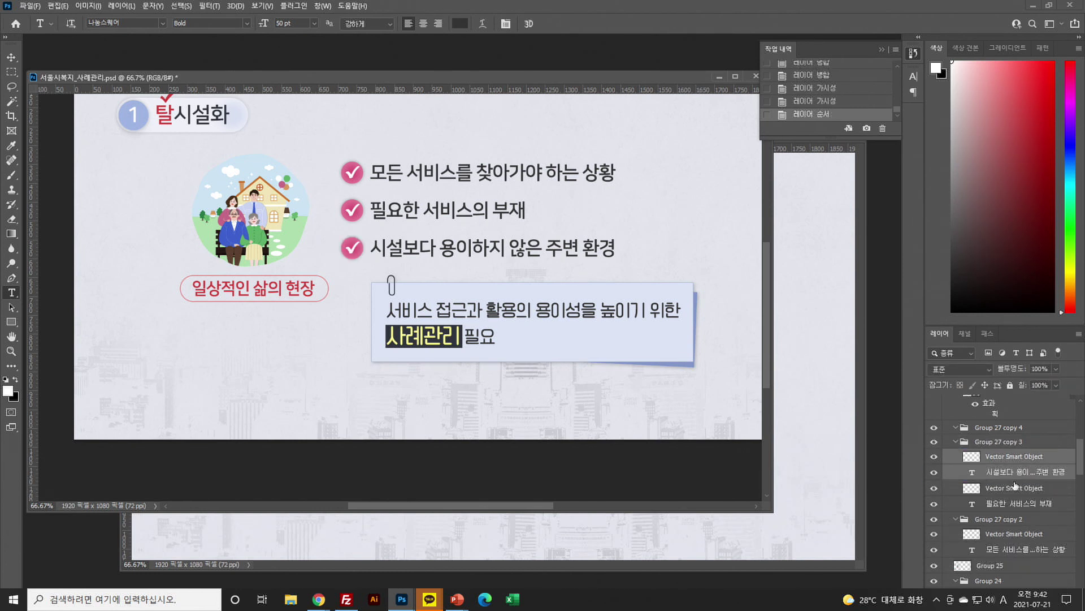
left_click(1003, 459)
left_click(1011, 503, "shift")
left_click_drag(1010, 503, 1002, 525)
left_click(986, 442)
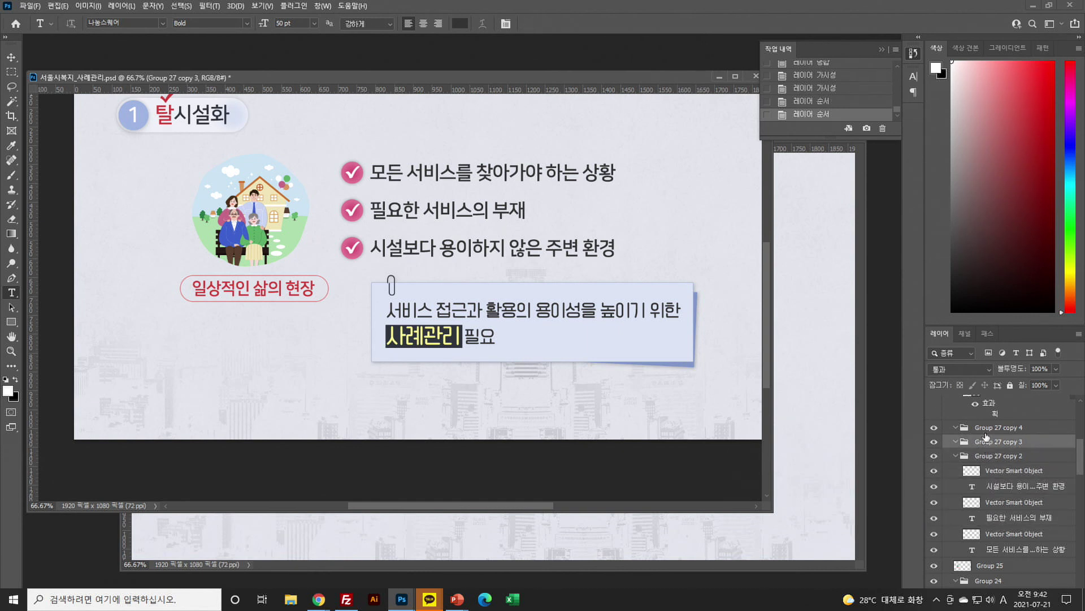
left_click(987, 428, "shift")
key("Delete")
Check which part of the note box each Group 28 layer draws by toggling their visibility one at a time
scroll(997, 486, "up", 5)
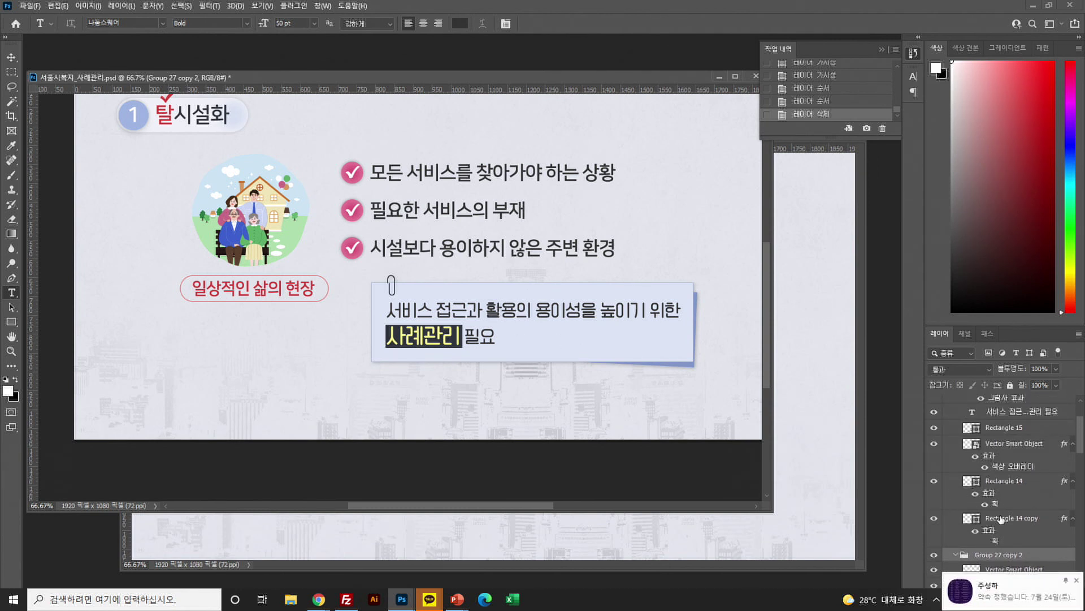
left_click(995, 429)
scroll(998, 446, "up", 2)
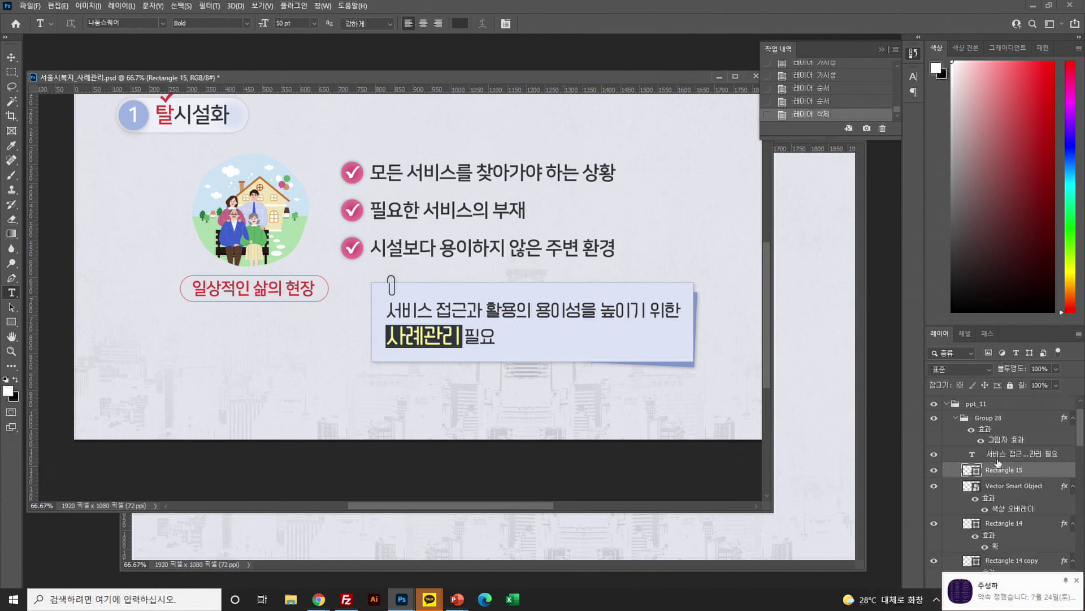
left_click(934, 470)
left_click(934, 470)
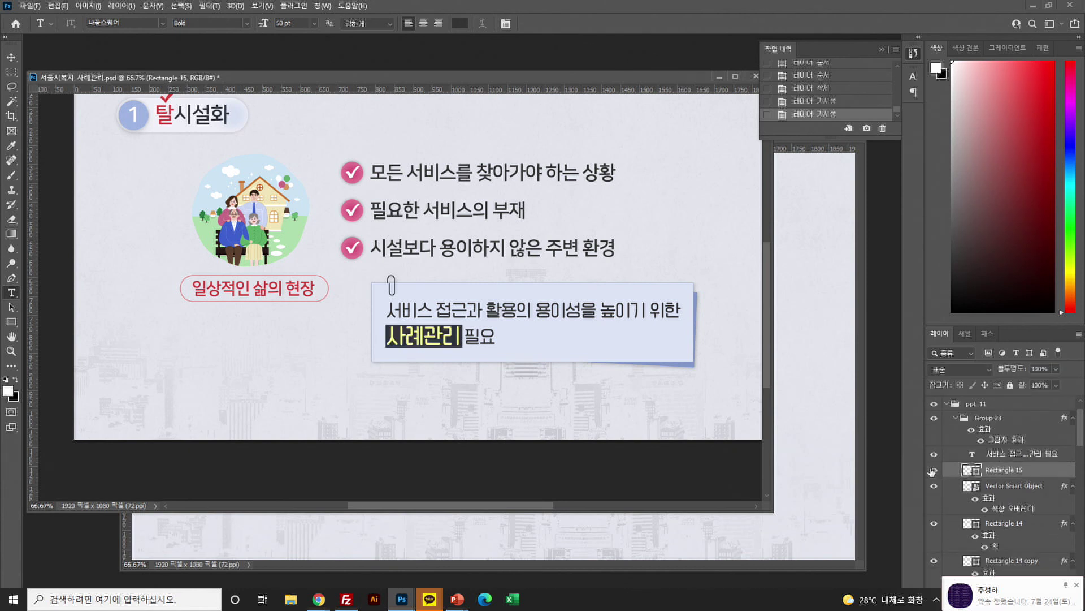
left_click(1004, 491)
key("ctrl+comma")
key("ctrl+comma")
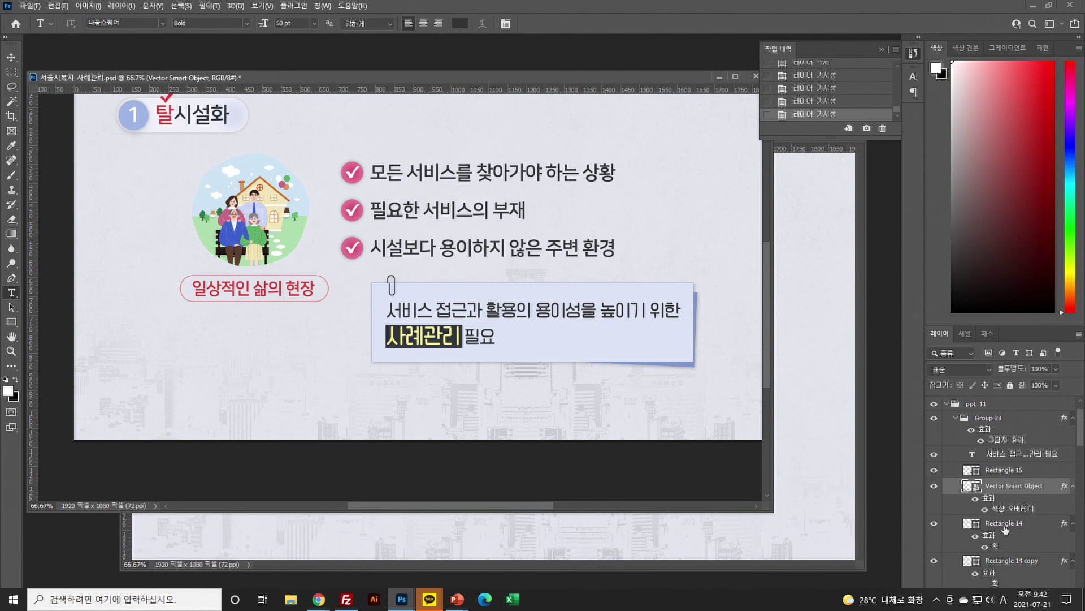
scroll(1005, 529, "down", 1)
left_click(934, 495)
left_click(934, 495)
left_click(934, 533)
left_click(934, 533)
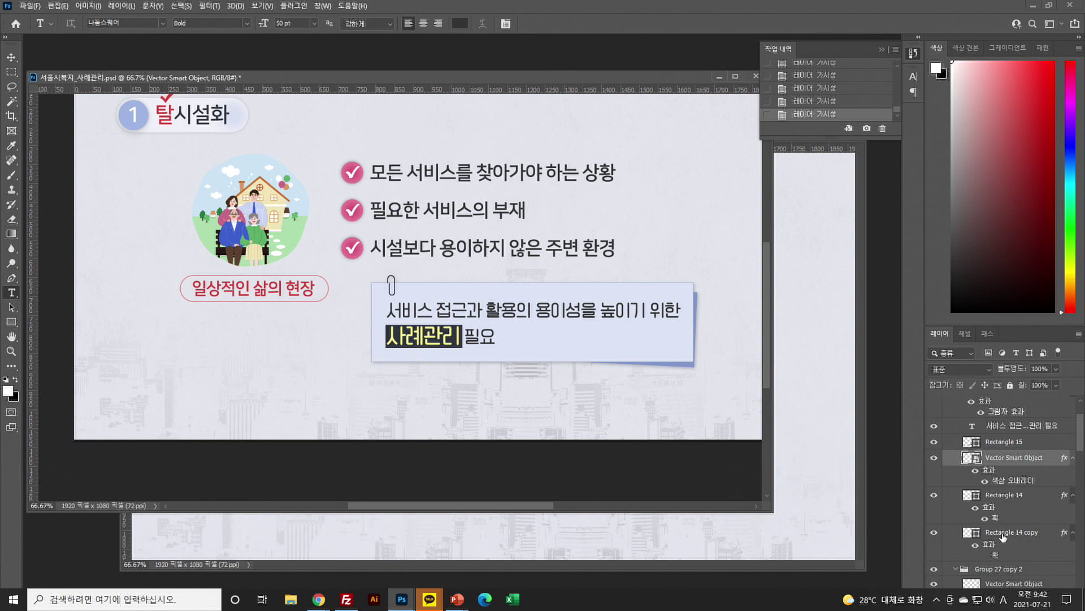
Merge the paper clip, Rectangle 14 and Rectangle 14 copy of the note box into one layer and check it
left_click(1000, 534)
left_click(1004, 458, "shift")
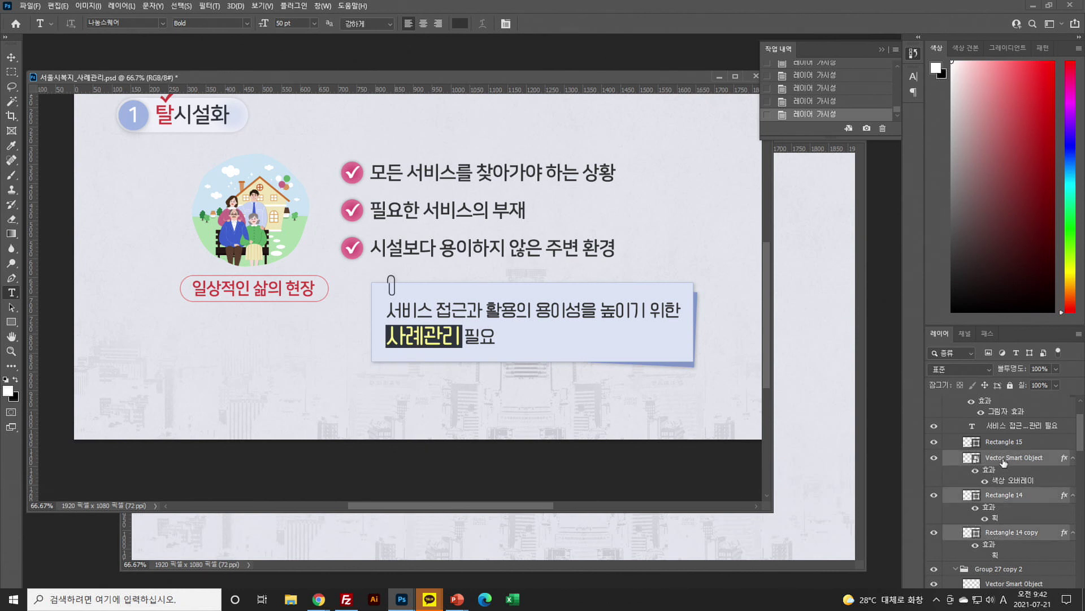
key("ctrl+e")
left_click(934, 458)
left_click(934, 459)
left_click(934, 457)
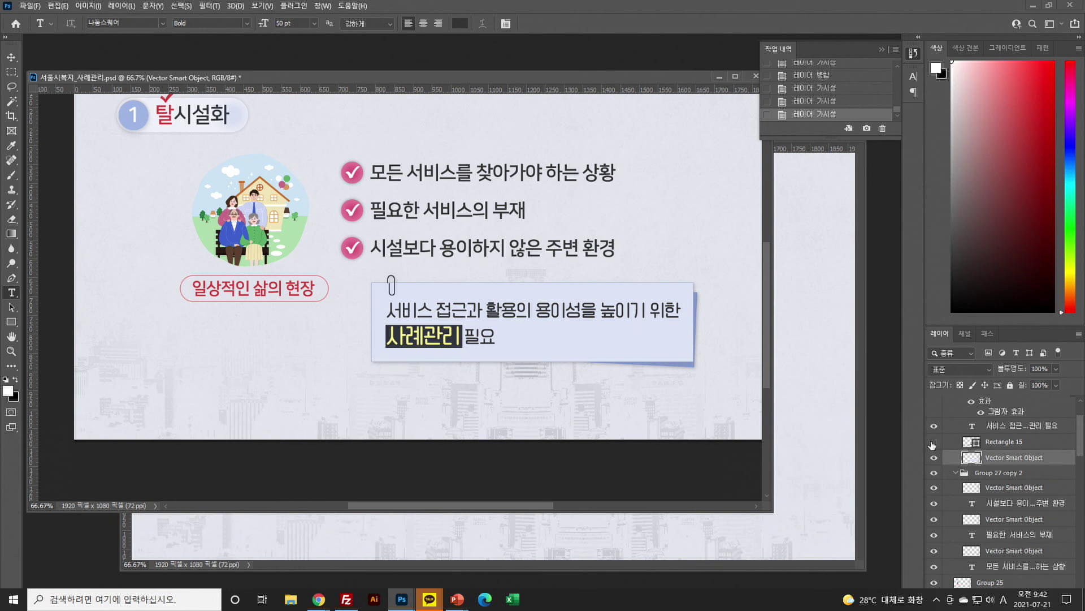
left_click(934, 458)
Move the note text, Rectangle 15 and the merged note box into Group 27 copy 2, and check Group 28's drop shadow effect
left_click(934, 425)
left_click(934, 427)
left_click_drag(1005, 426, 1002, 482)
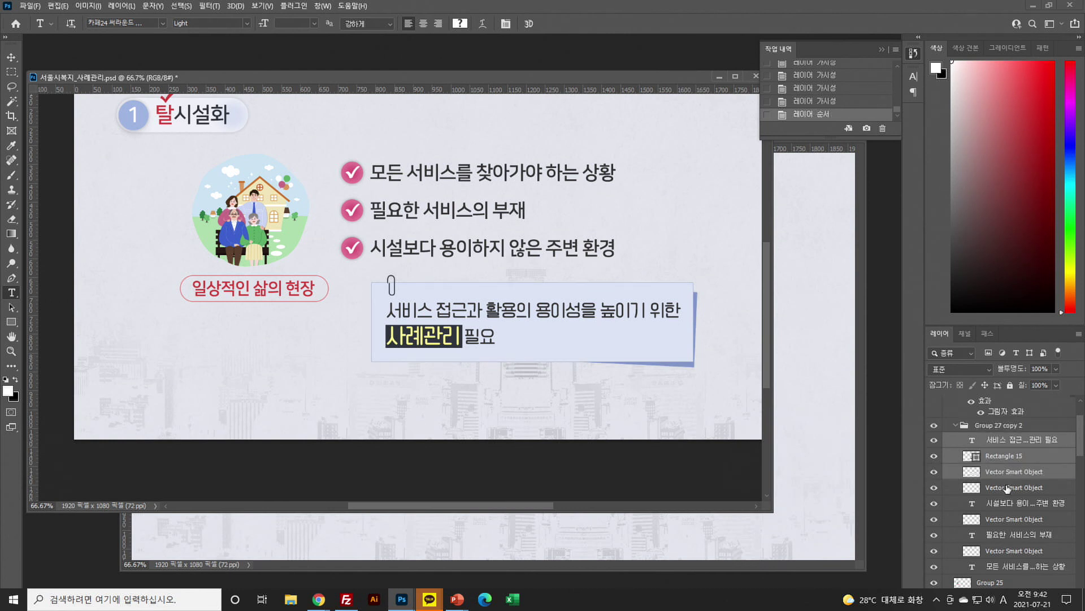
scroll(1007, 487, "up", 2)
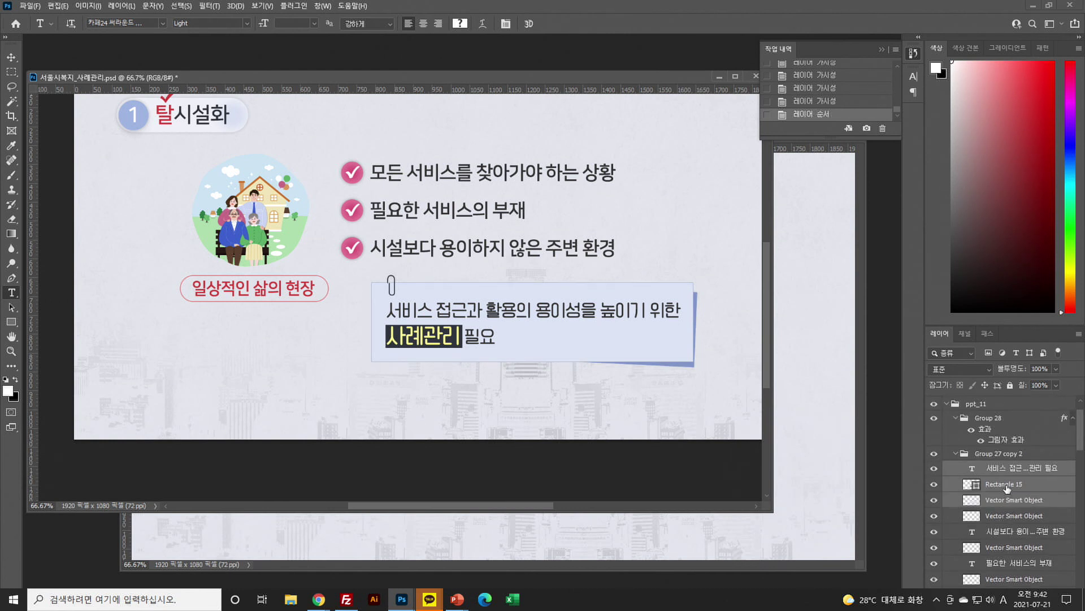
left_click(981, 442)
left_click(981, 442)
Copy the ppt_11 note box, bullets, check marks and family picture layers into 01_09.psd
scroll(998, 534, "down", 5)
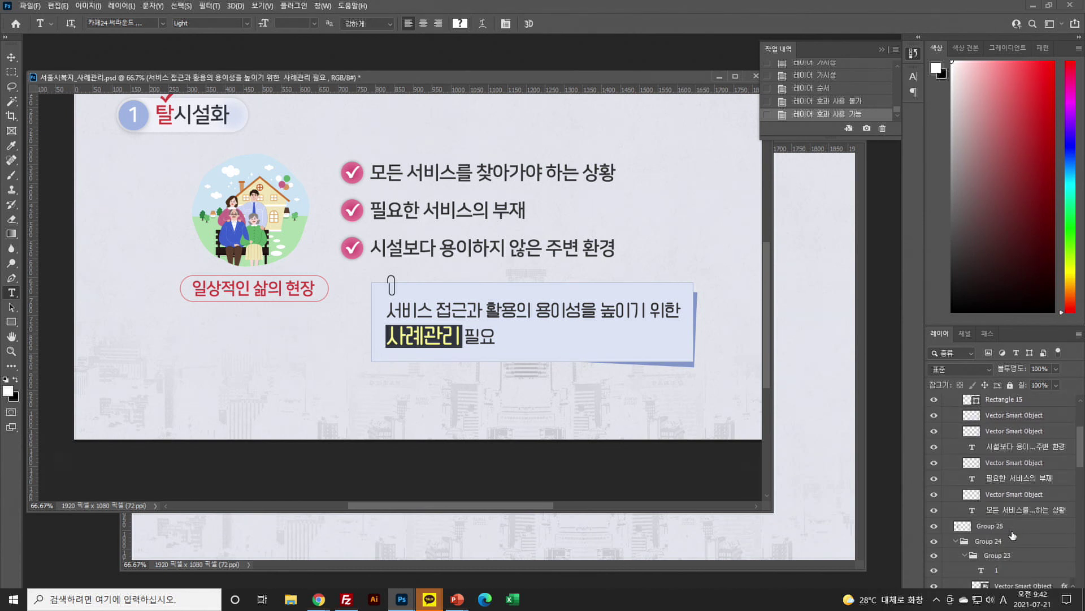
left_click(986, 529, "shift")
left_click(845, 526)
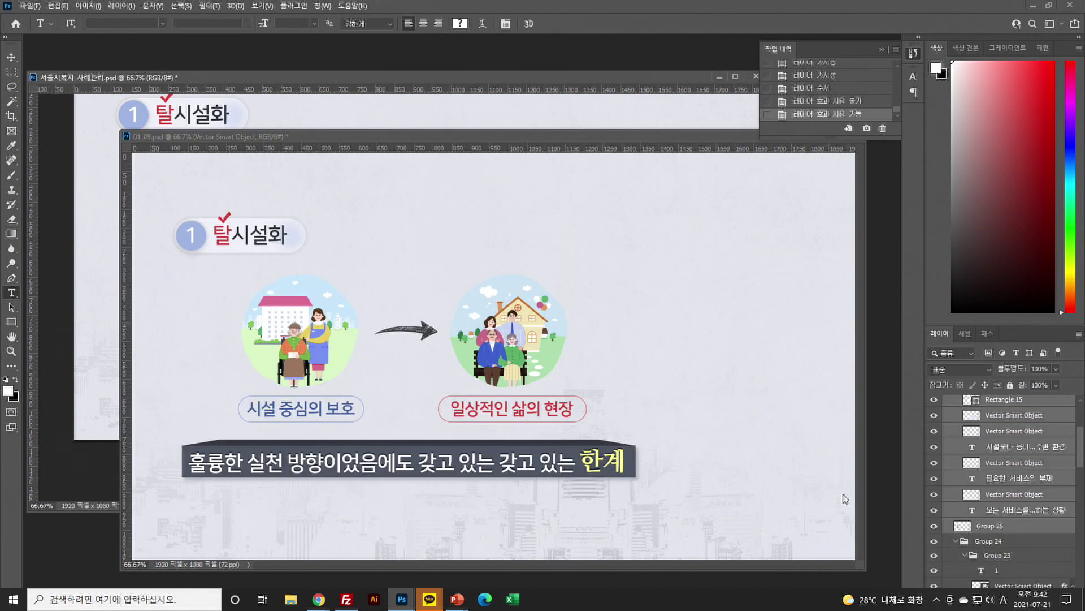
left_click(382, 120)
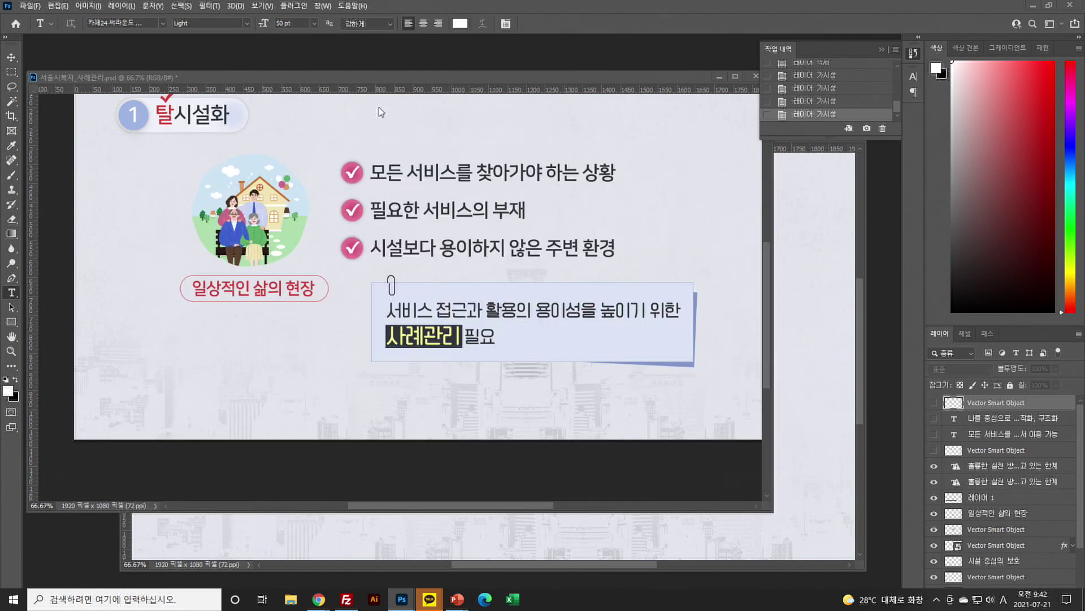
left_click(15, 61)
left_click_drag(447, 420, 459, 525)
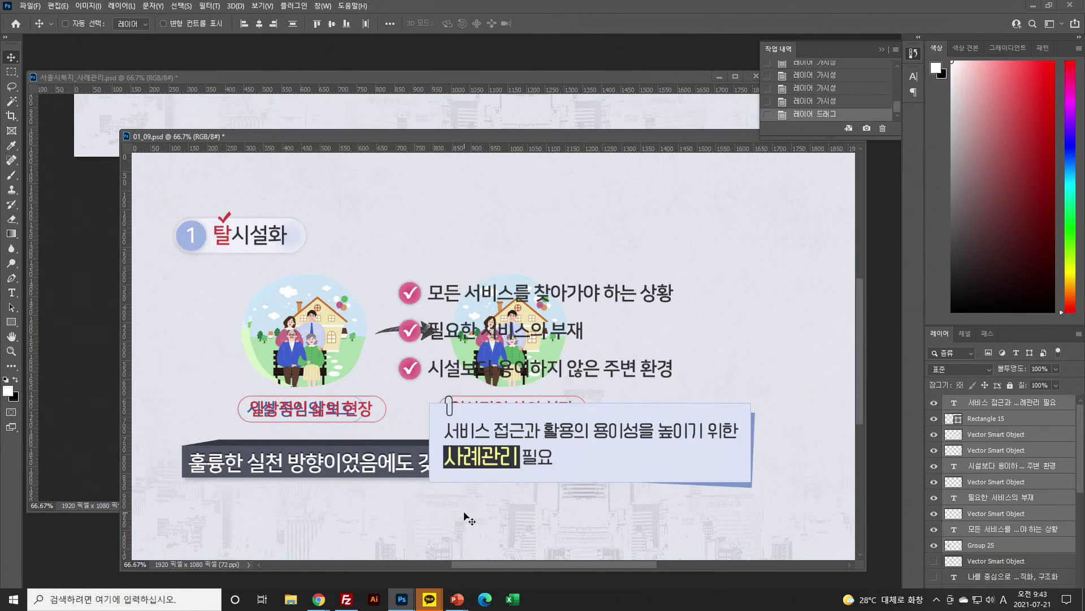
Toggle the copied Group 25 layer in 01_09.psd to compare the family picture with the artwork beneath it
scroll(952, 528, "down", 1)
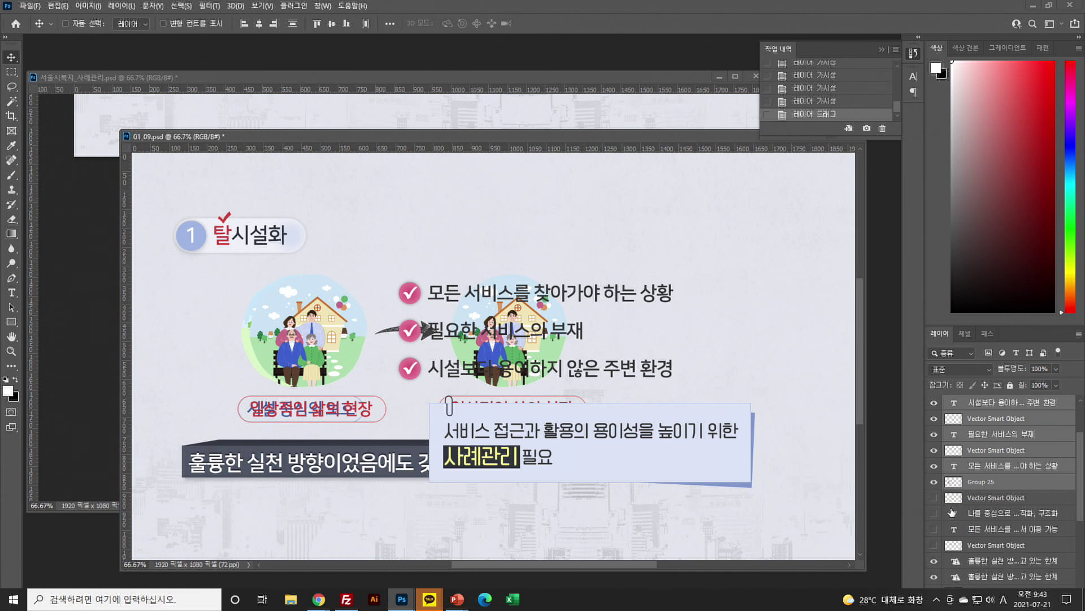
left_click(934, 482)
left_click(933, 481)
left_click(934, 483)
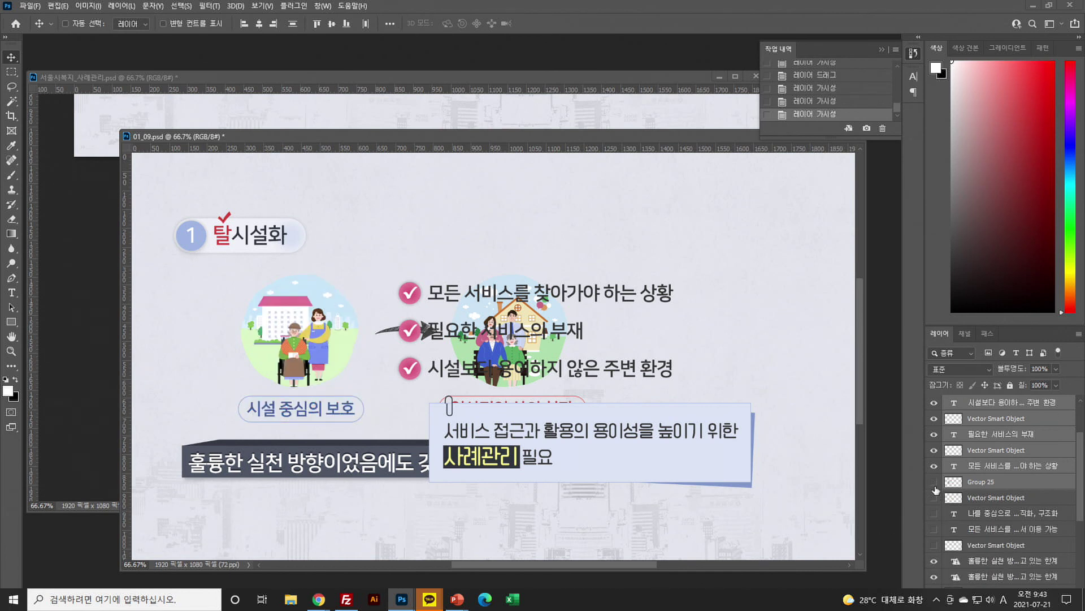
left_click(934, 482)
left_click(934, 483)
left_click(934, 483)
left_click(964, 486)
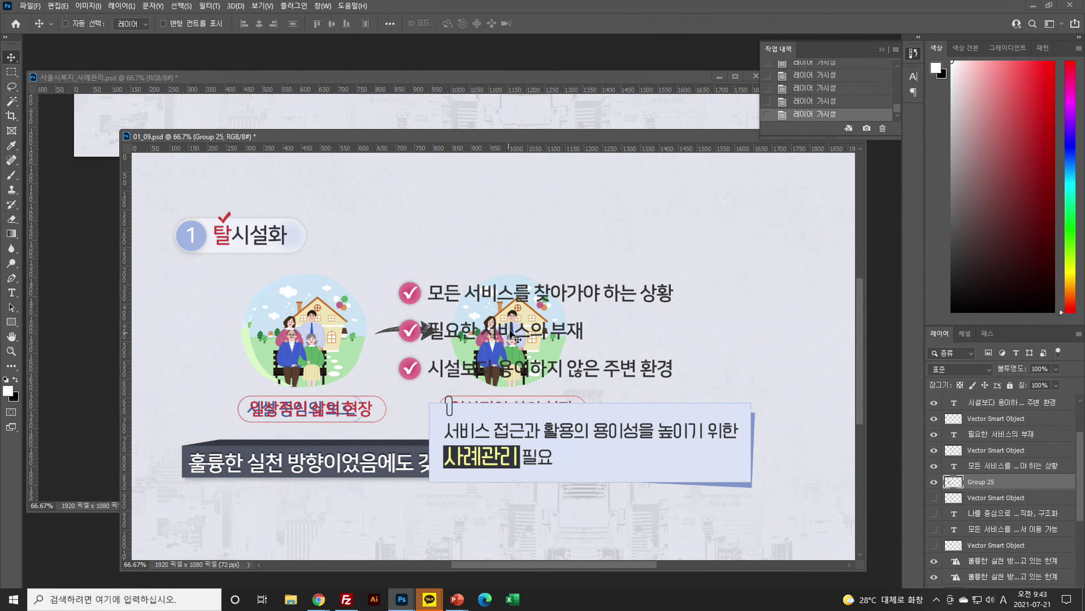
Hide the copied note box and bullets, and compare the copied family picture with the care facility picture
scroll(972, 452, "up", 2)
left_click_drag(934, 402, 932, 531)
scroll(939, 552, "down", 2)
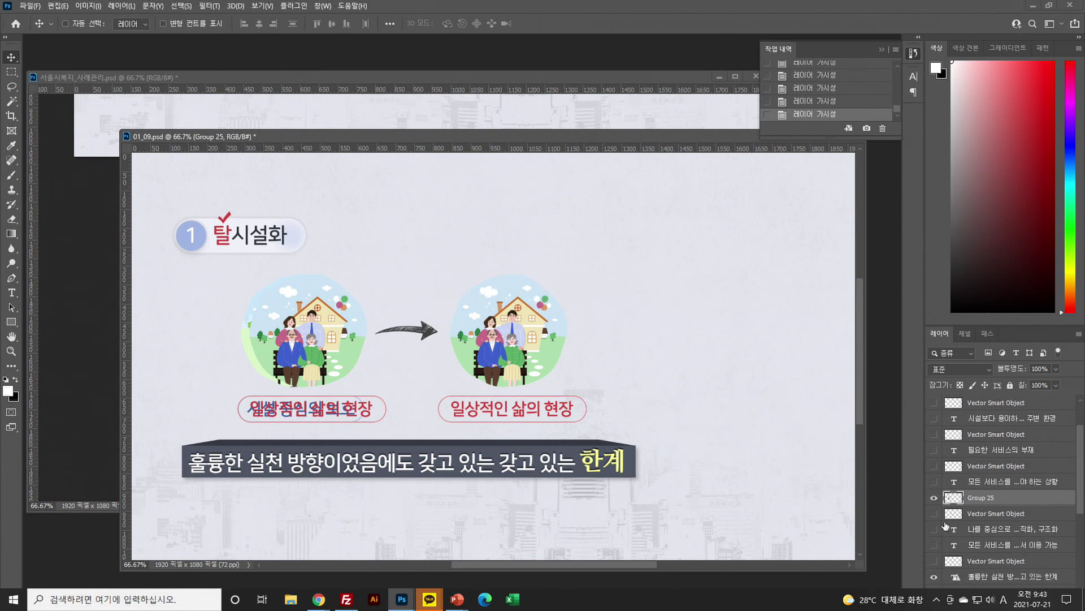
left_click(933, 499)
mouse_move(933, 481)
left_mouse_down()
mouse_move(936, 466)
mouse_move(934, 484)
left_mouse_up()
left_click(934, 498)
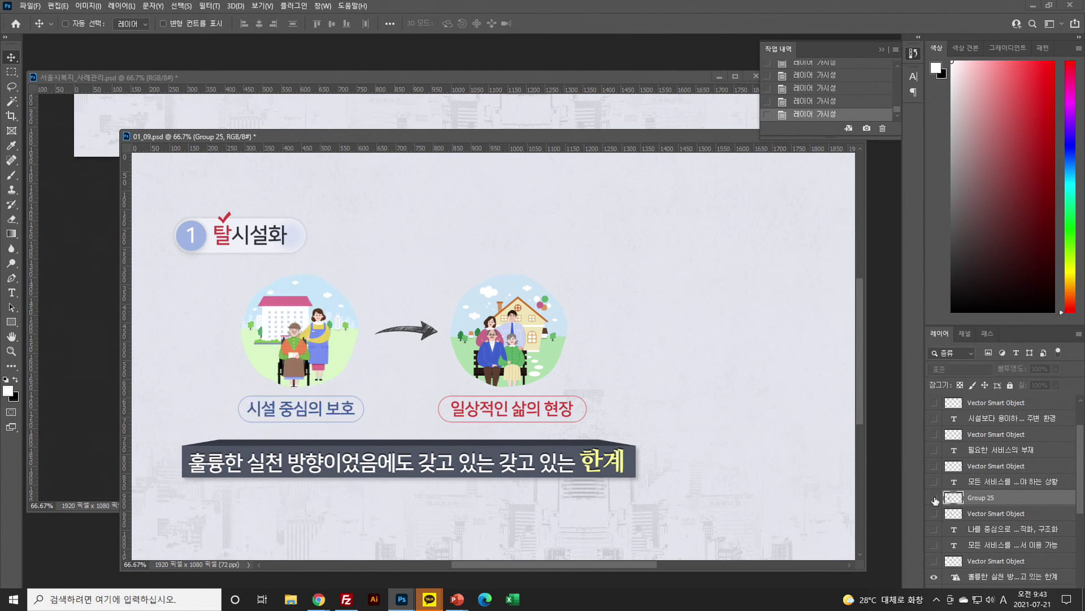
left_click(934, 498)
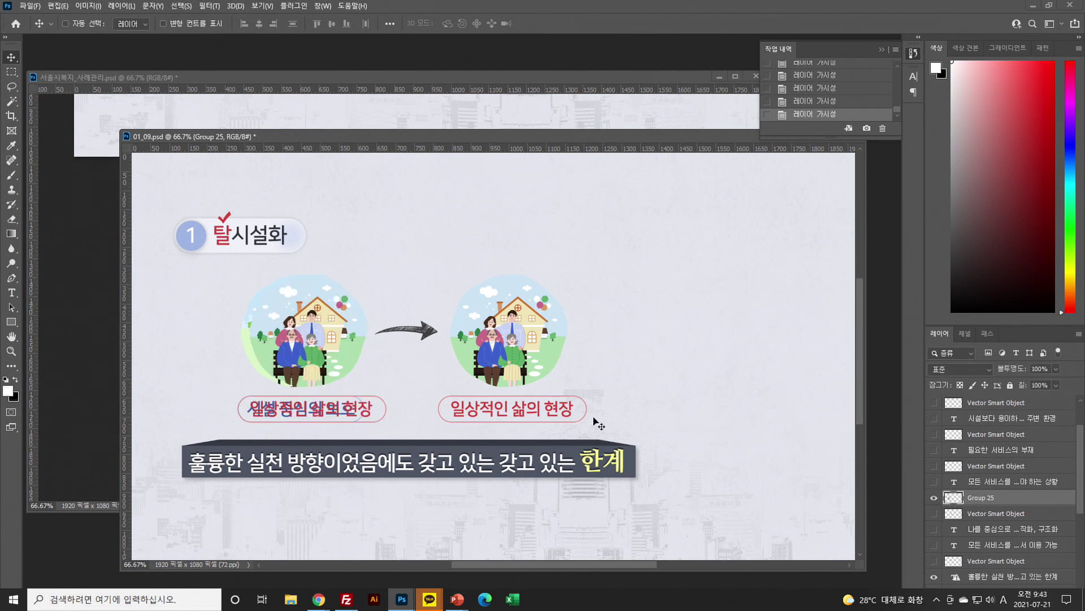
Try to shift the copied family picture and label onto the care facility picture, and undo the move
mouse_move(369, 390)
left_mouse_down()
mouse_move(403, 391)
mouse_move(363, 398)
left_mouse_up()
key("ctrl+z")
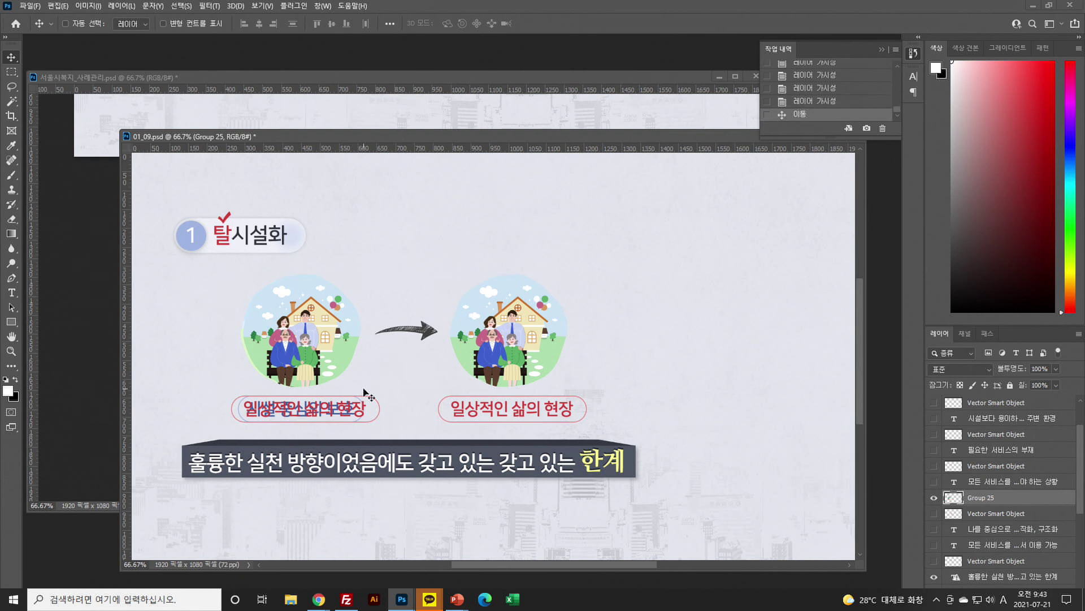
key("ctrl+z")
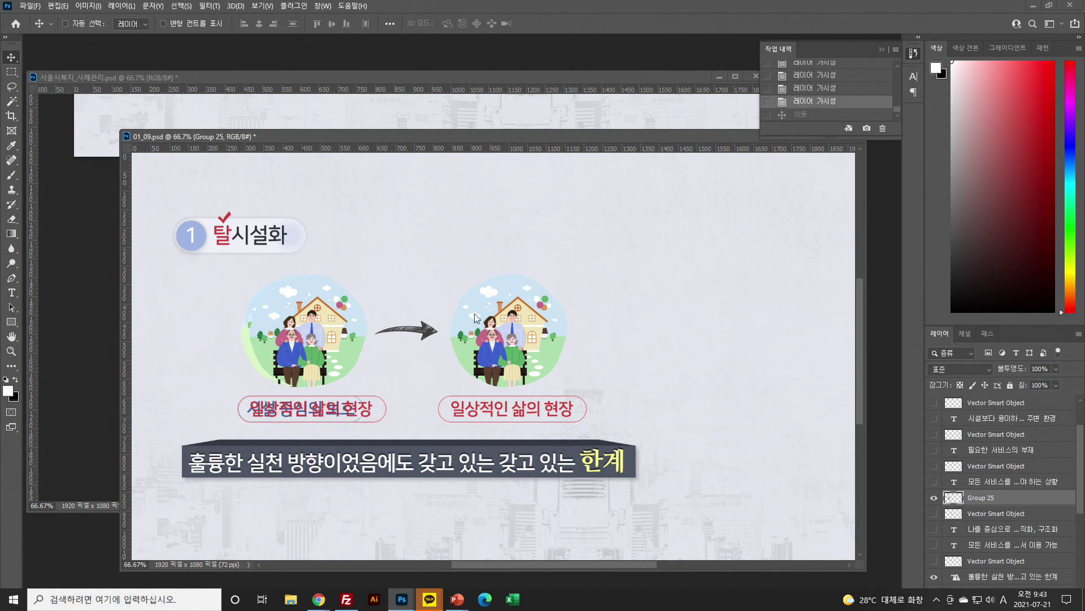
Hide the copied Group 25 family picture and show the copied bullets, check marks and note box again
left_click(933, 499)
left_click(933, 499)
left_click(933, 499)
left_click(934, 499)
left_click(933, 499)
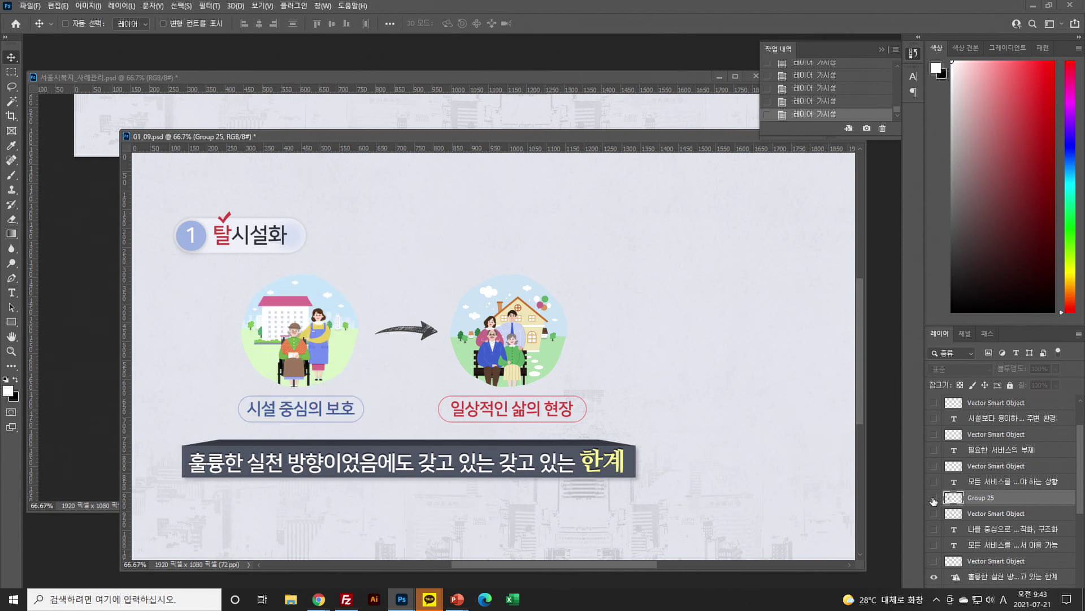
left_click_drag(932, 486, 934, 408)
left_click(933, 404)
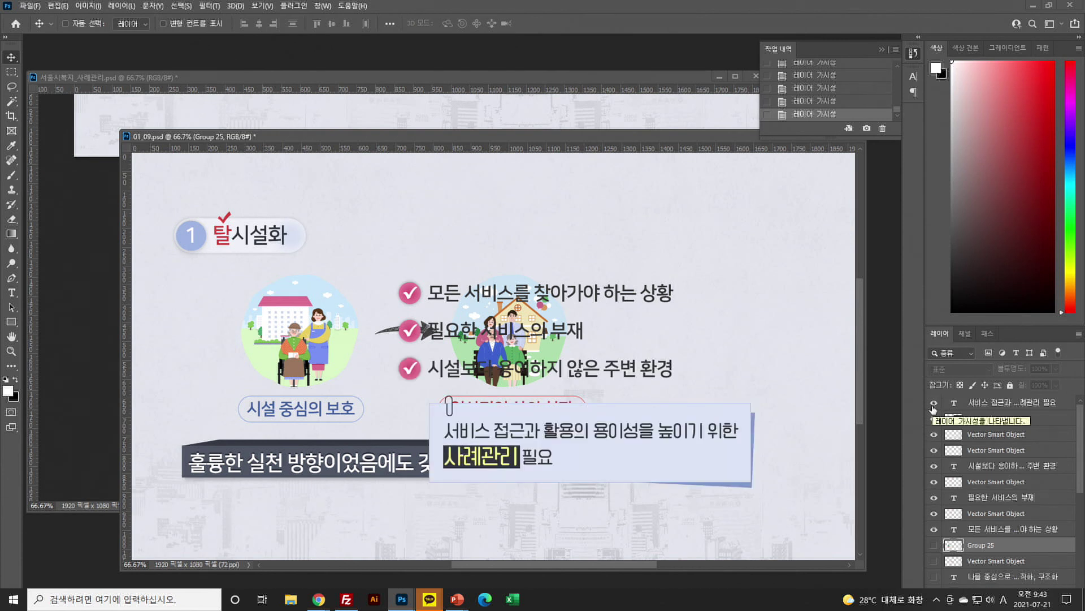
Hide the copied note box, bullets and check marks in 01_09.psd, and toggle the Group 25 family picture to recheck it
left_click_drag(933, 409, 933, 530)
scroll(933, 529, "down", 2)
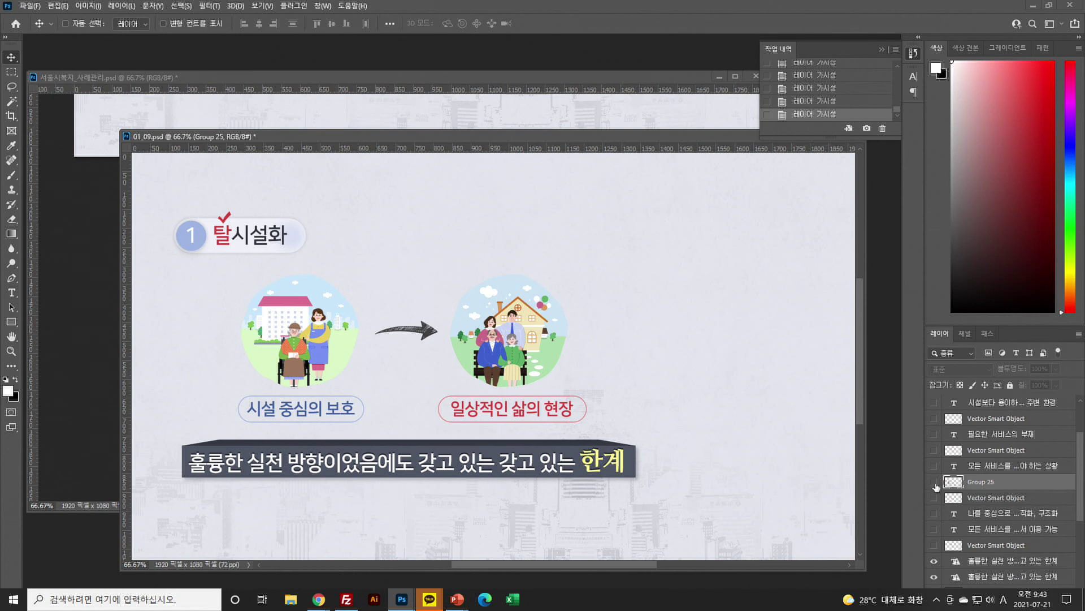
left_click(934, 482)
left_click(934, 482)
scroll(973, 482, "down", 5)
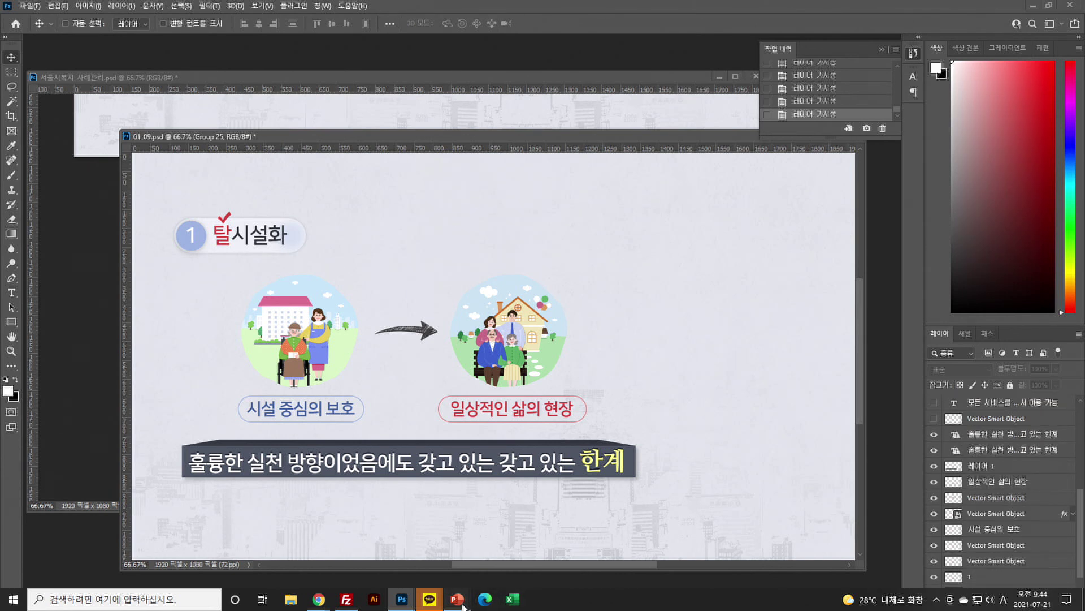
Switch to the PowerPoint storyboard to review slides 9 to 11, and return to Photoshop
mouse_move(457, 598)
left_click(496, 583)
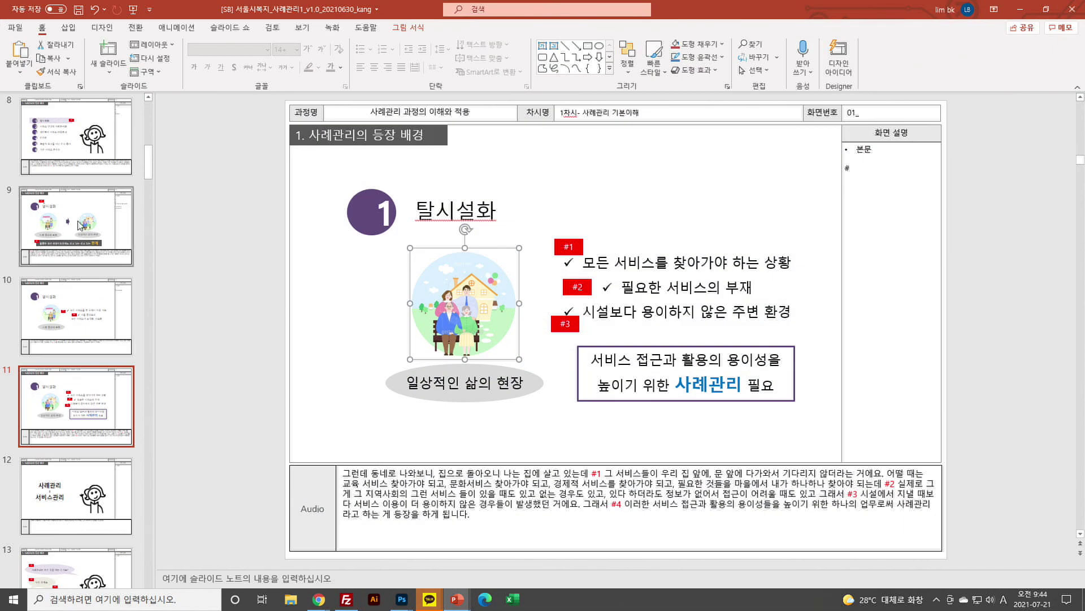
left_click(77, 244)
key("Down")
key("Down")
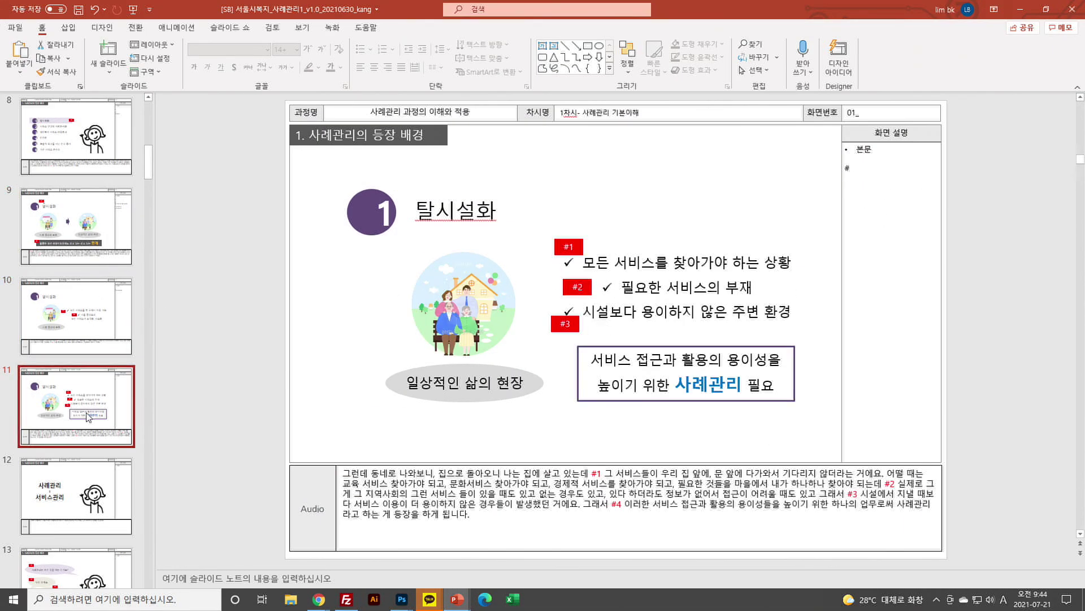
left_click(1021, 9)
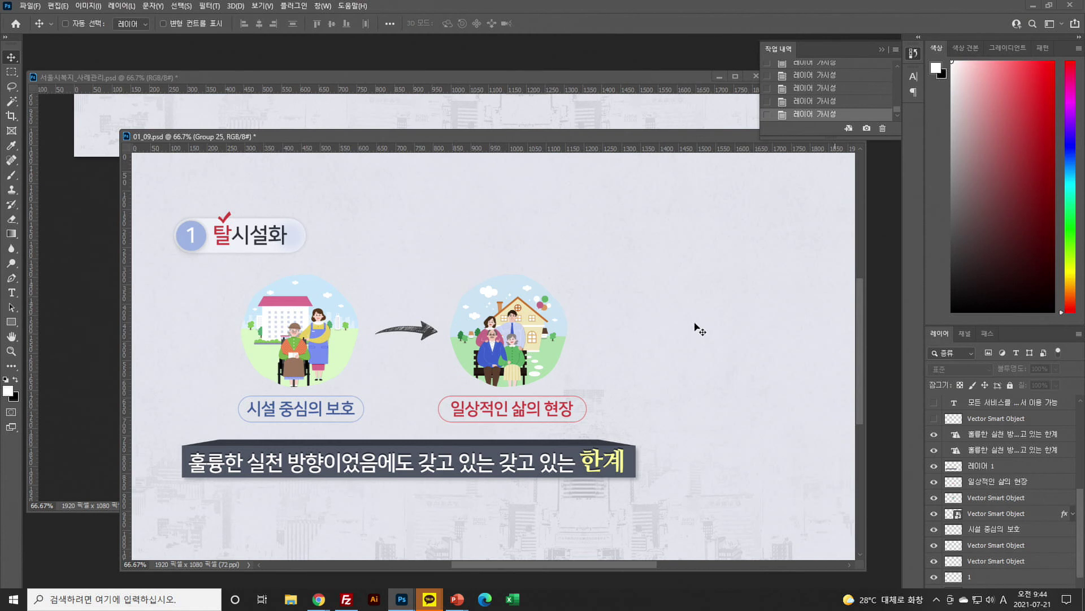
Save 01_09.psd and revert the open document to its initial blank 제목 없음-1 snapshot
key("ctrl+s")
scroll(780, 213, "up", 2)
left_click_drag(897, 111, 863, 68)
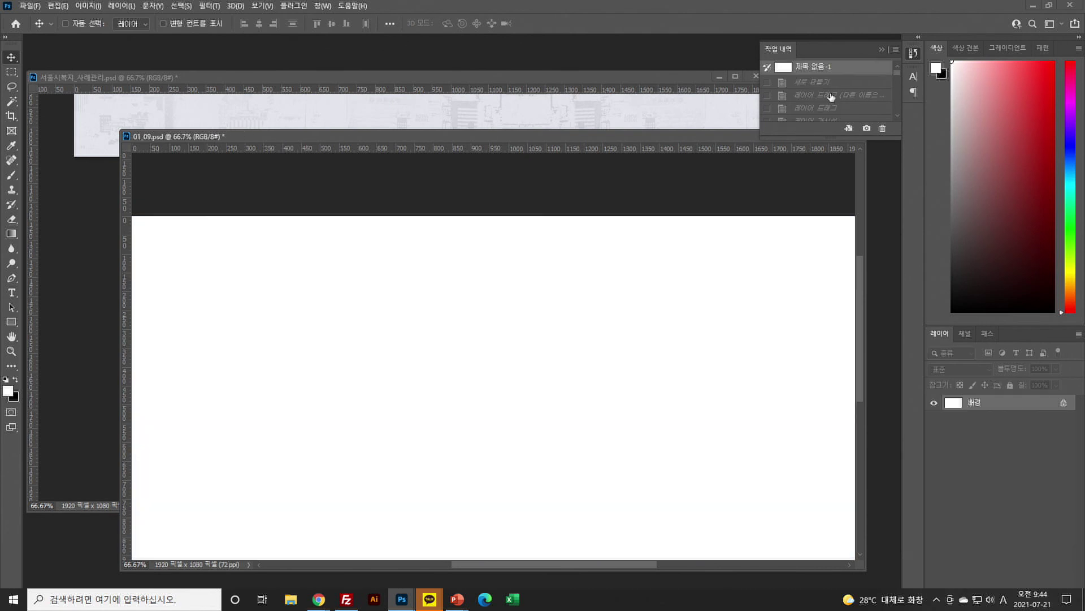
In 서울시복지_사례관리.psd, merge the ppt_11 group into one layer and delete it
left_click(638, 110)
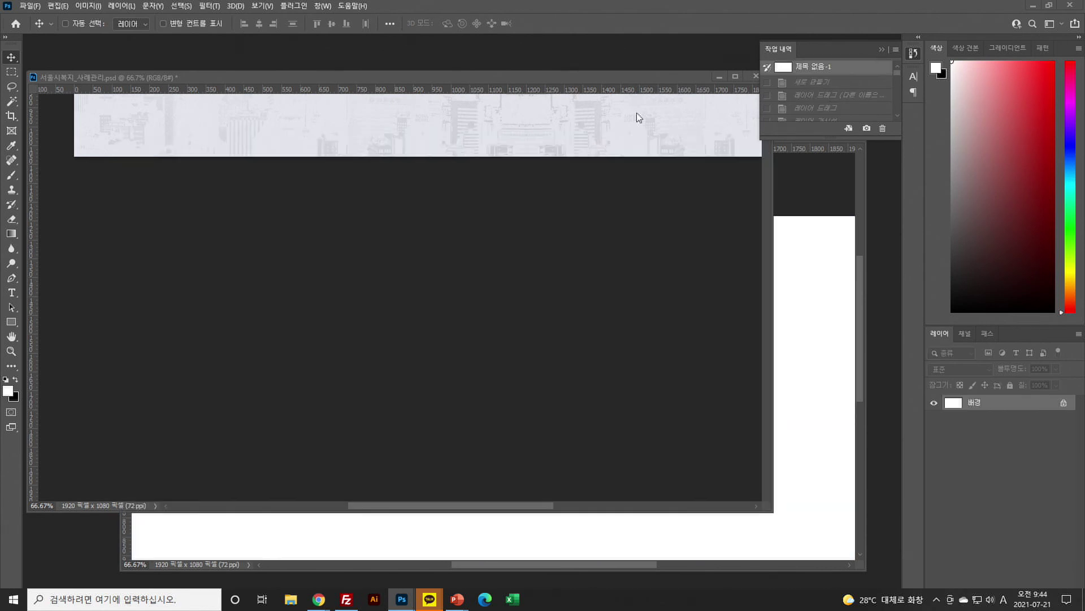
scroll(690, 418, "up", 2)
scroll(692, 419, "up", 5)
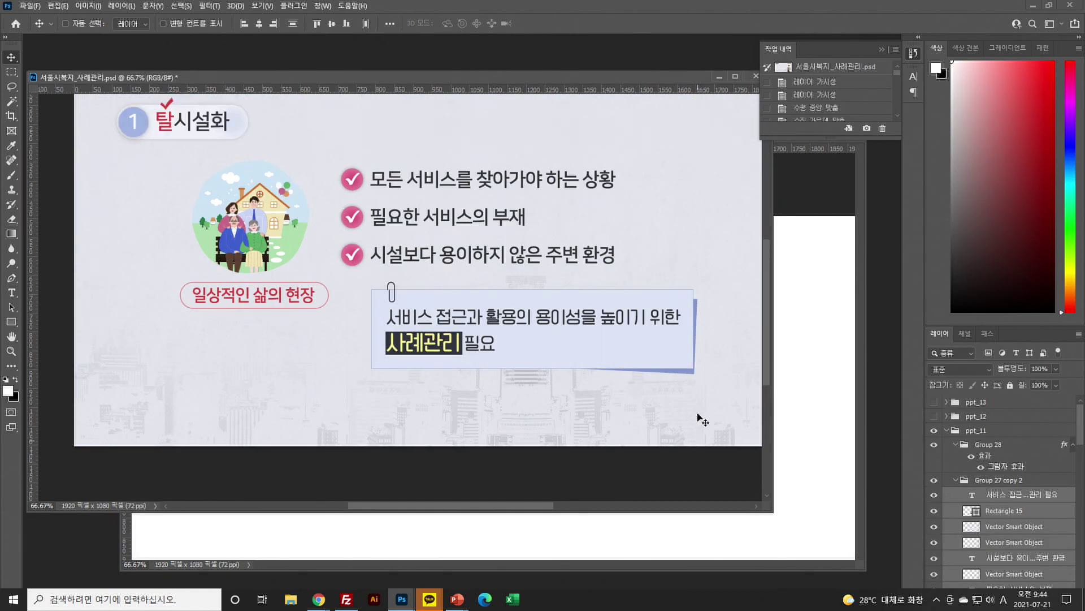
key("ctrl+e")
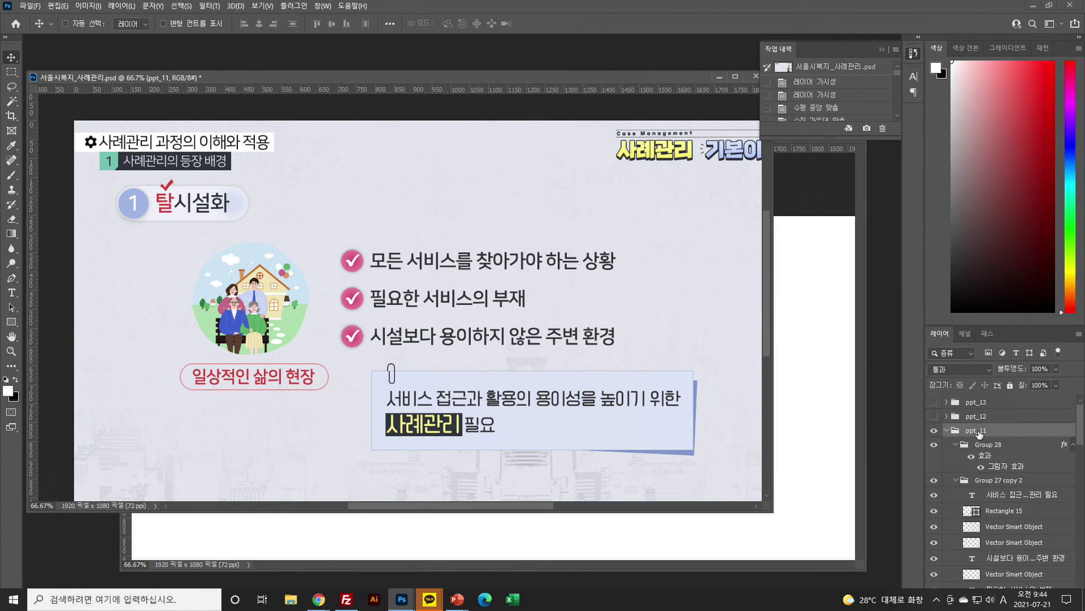
key("Delete")
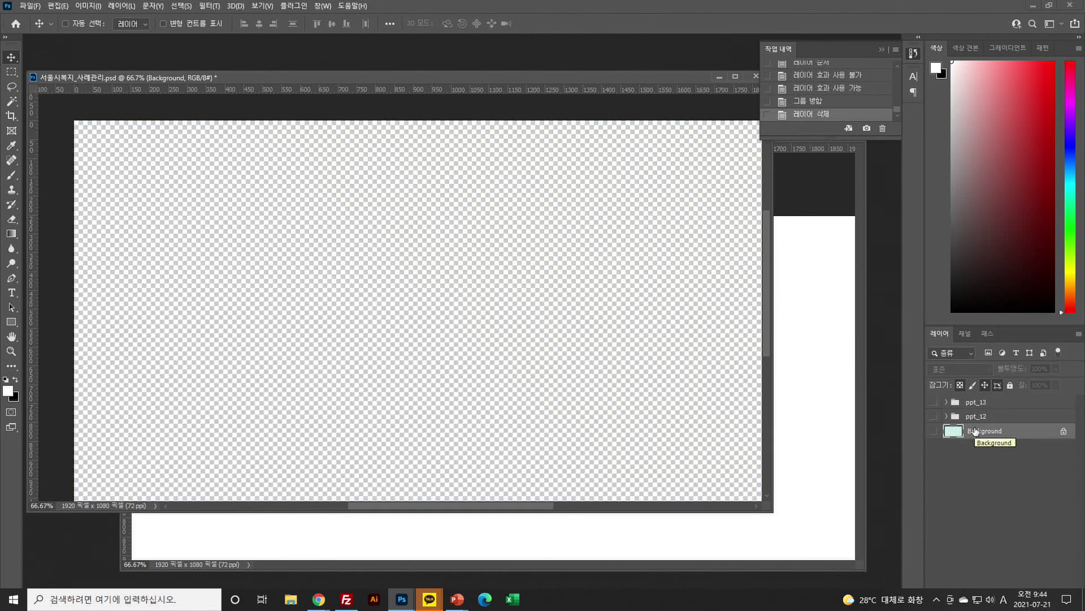
Show the ppt_12 group and expand it to list its layers
left_click(934, 416)
left_click(975, 418)
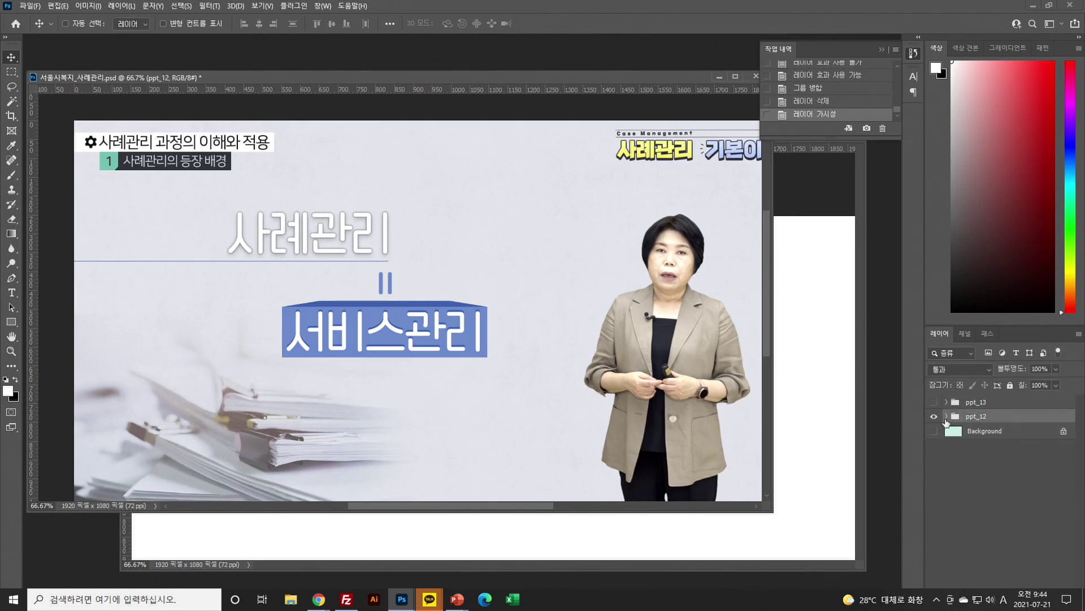
left_click(946, 417)
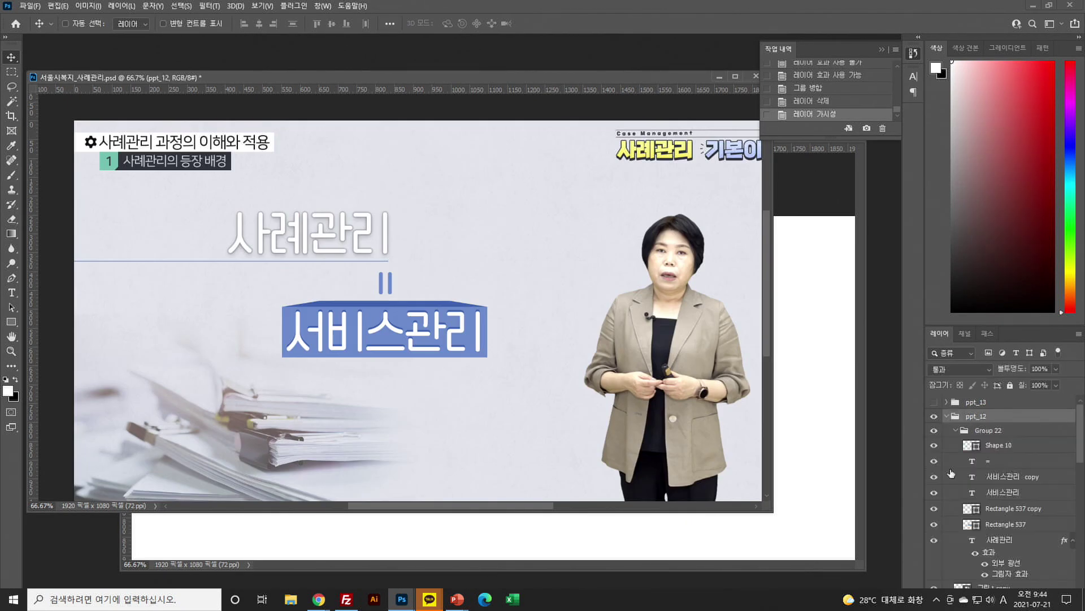
Rasterize the layer style of the 사례관리 title text in ppt_12
left_click(11, 292)
left_click(270, 244)
scroll(1009, 526, "down", 1)
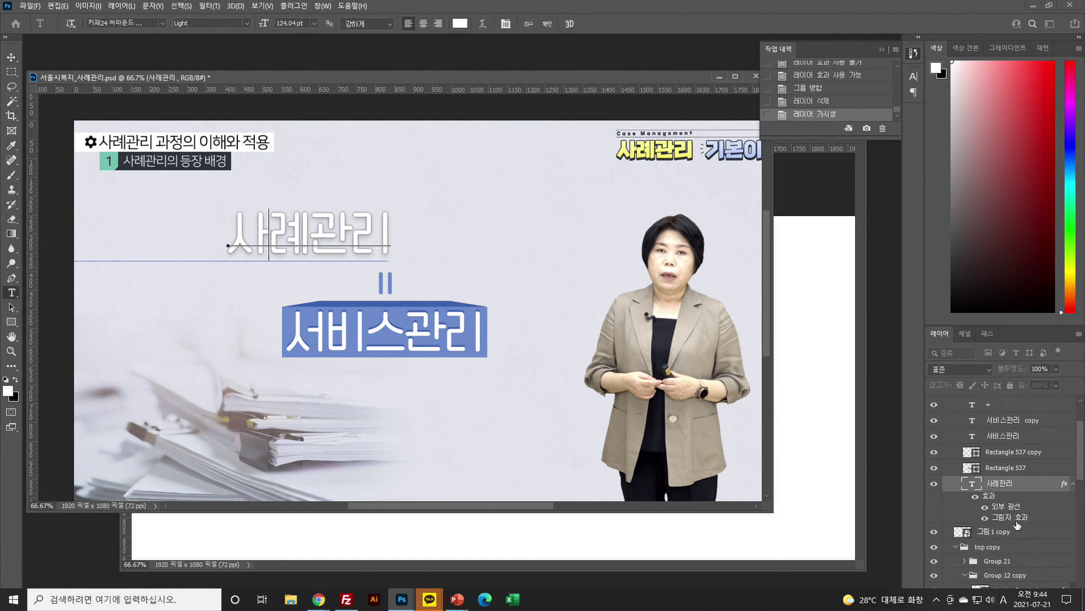
left_click(1012, 485)
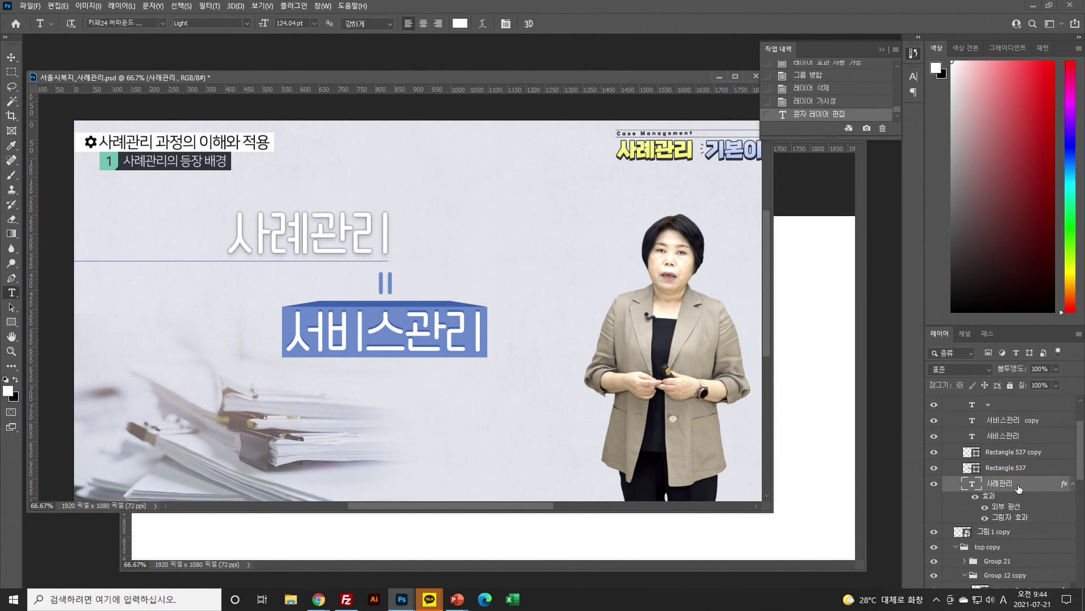
right_click(1003, 489)
left_click(955, 289)
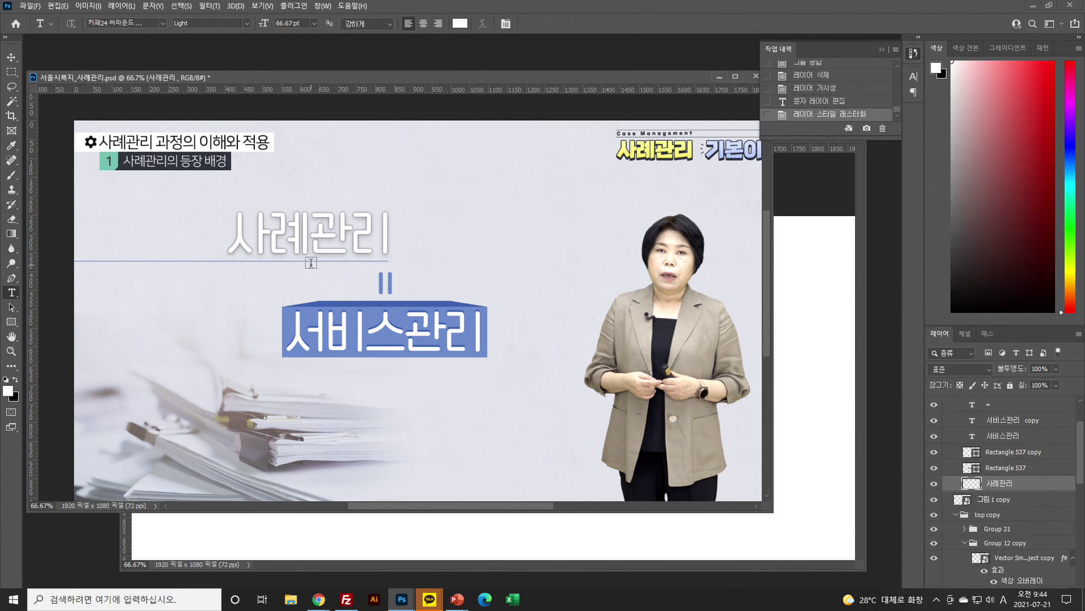
Reorder Group 22 so Shape 10 sits directly above the 사례관리 layer and the = text directly above Shape 10
scroll(1034, 465, "up", 1)
left_click_drag(1004, 435, 1023, 518)
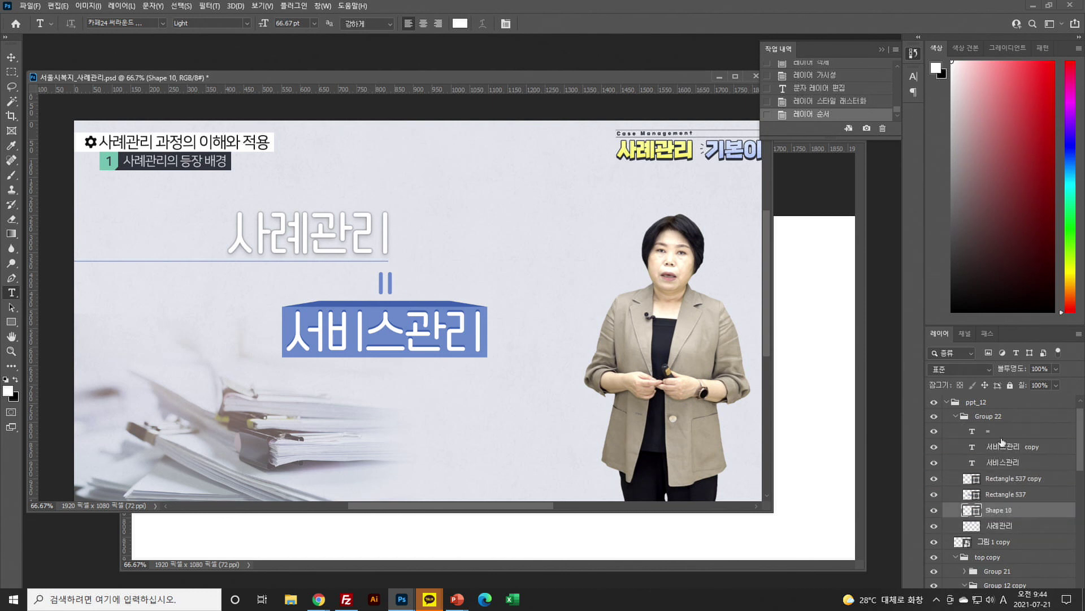
left_click_drag(1002, 438, 1024, 500)
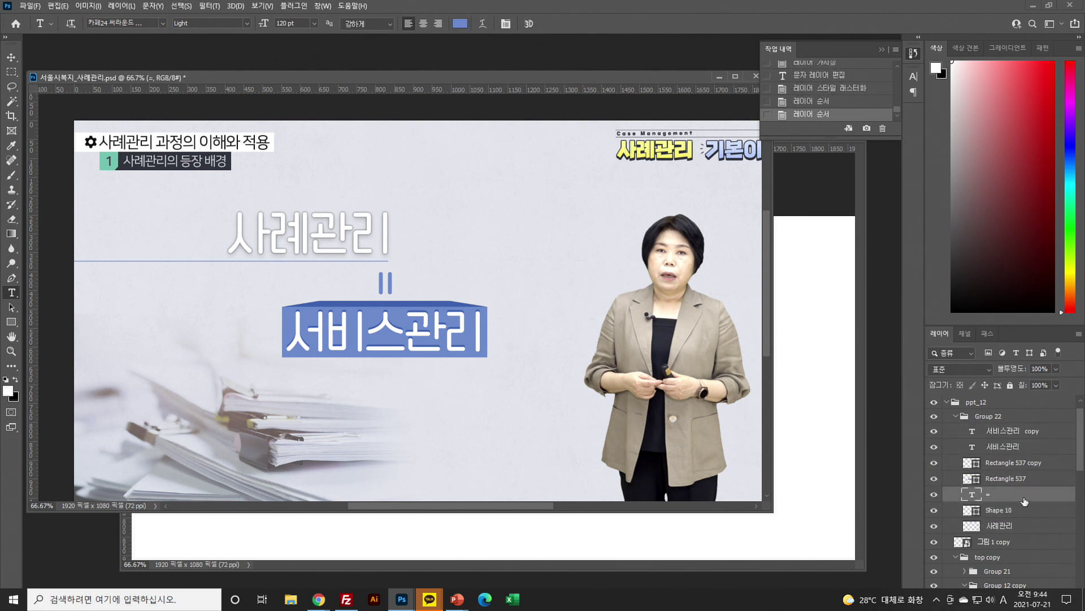
Merge the 서비스관리 and 서비스관리 copy text layers, and toggle the two rectangle layers beneath to check them
left_click(1010, 437)
left_click(1011, 447, "shift")
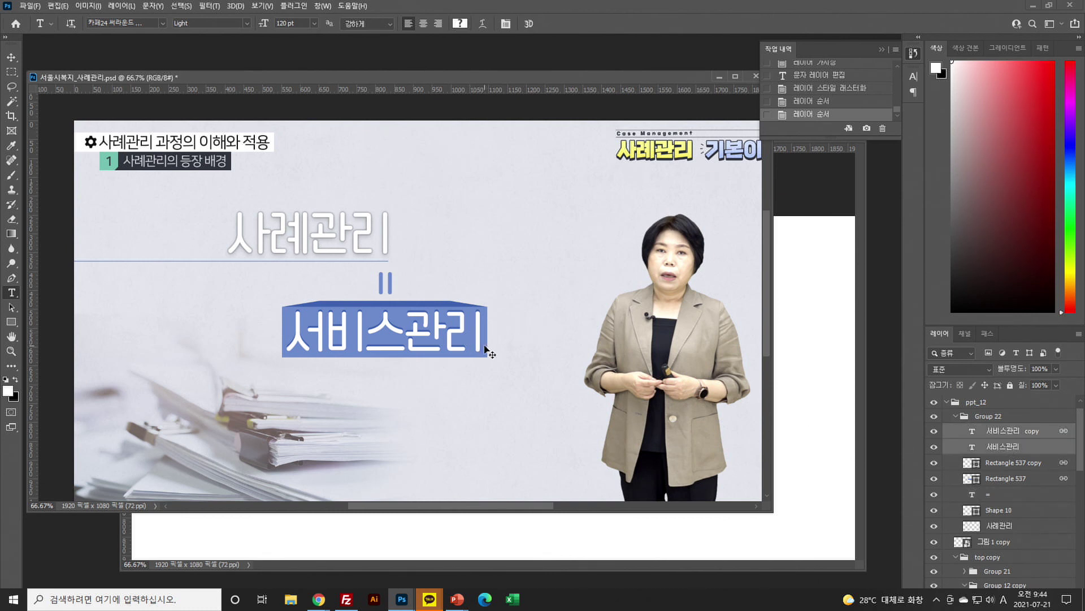
key("ctrl+e")
left_click(934, 446)
left_click(934, 463)
left_click(933, 462)
left_click(934, 446)
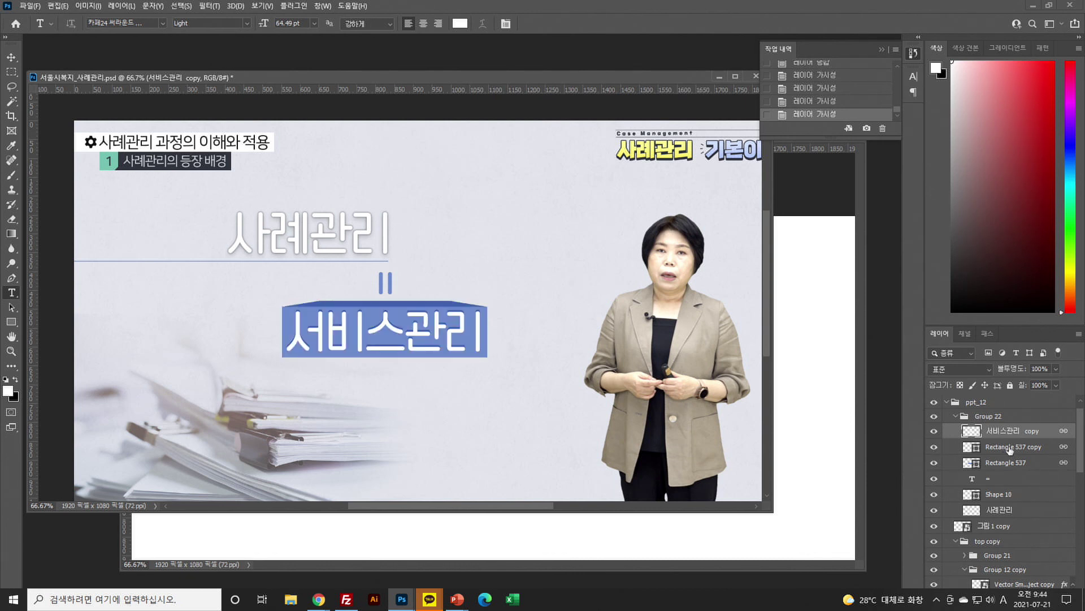
Try to merge Rectangle 537 copy with Rectangle 537 directly, and undo the merge
left_click(1010, 447)
left_click(1003, 463, "shift")
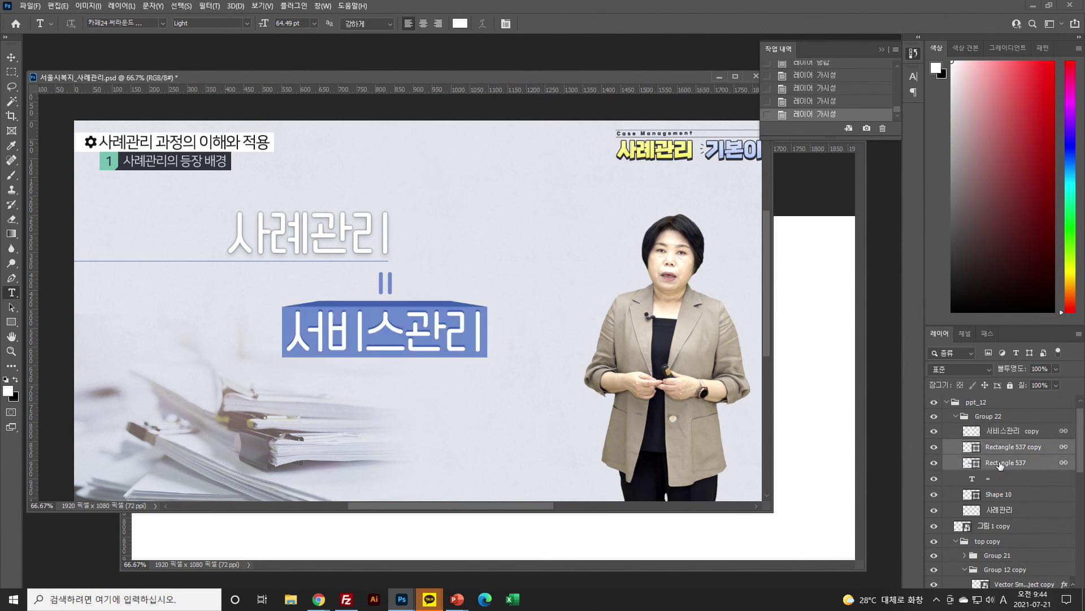
key("ctrl+e")
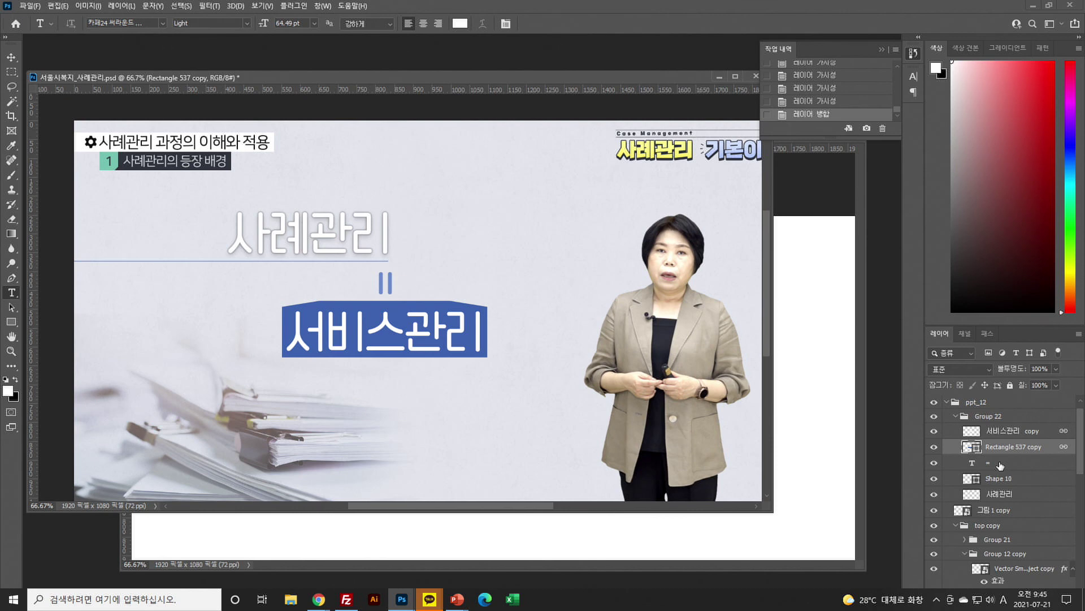
key("ctrl+z")
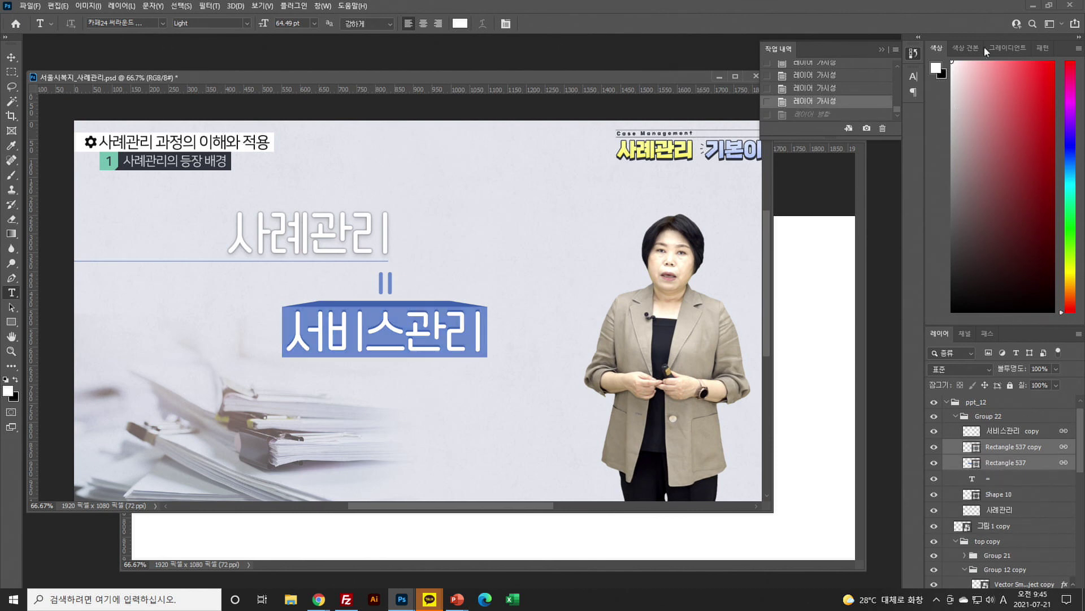
Add an empty layer above Rectangle 537 copy and merge it with the two Rectangle 537 shapes
left_click(1049, 5)
left_click(970, 534)
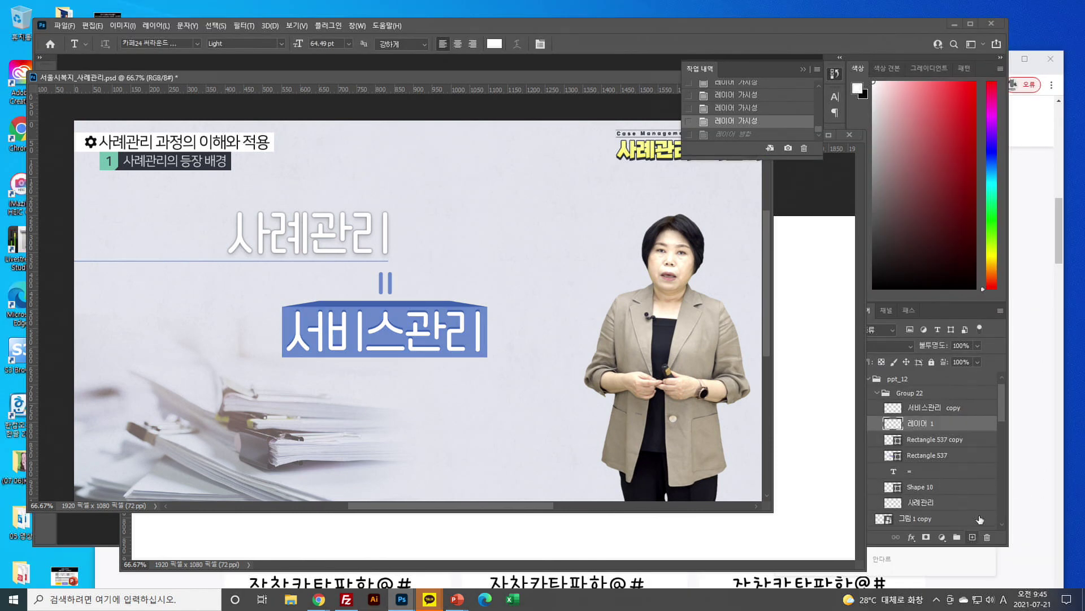
left_click(970, 24)
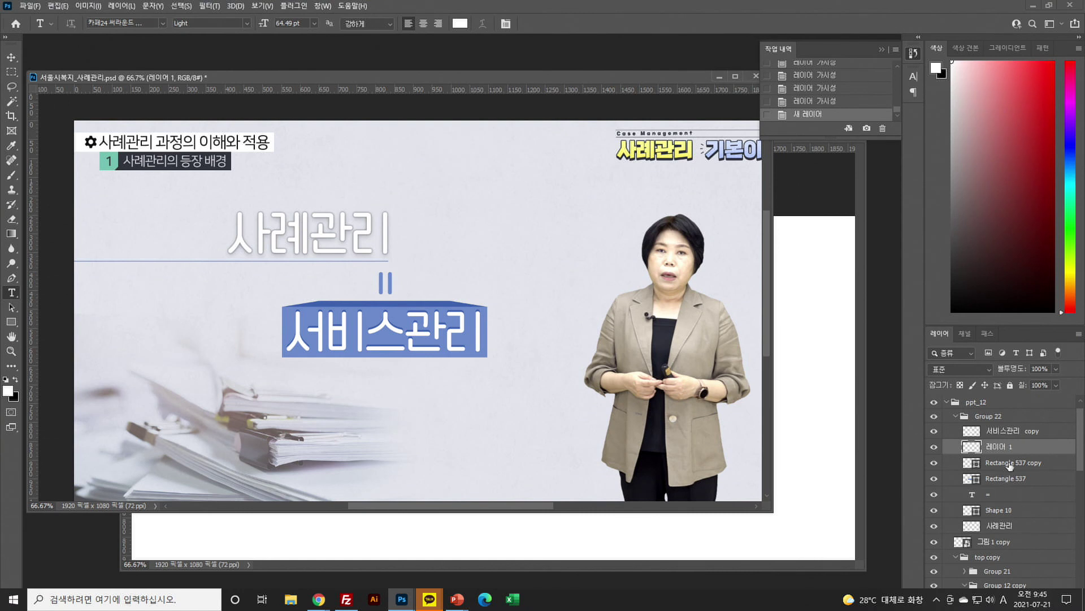
left_click(1005, 480, "shift")
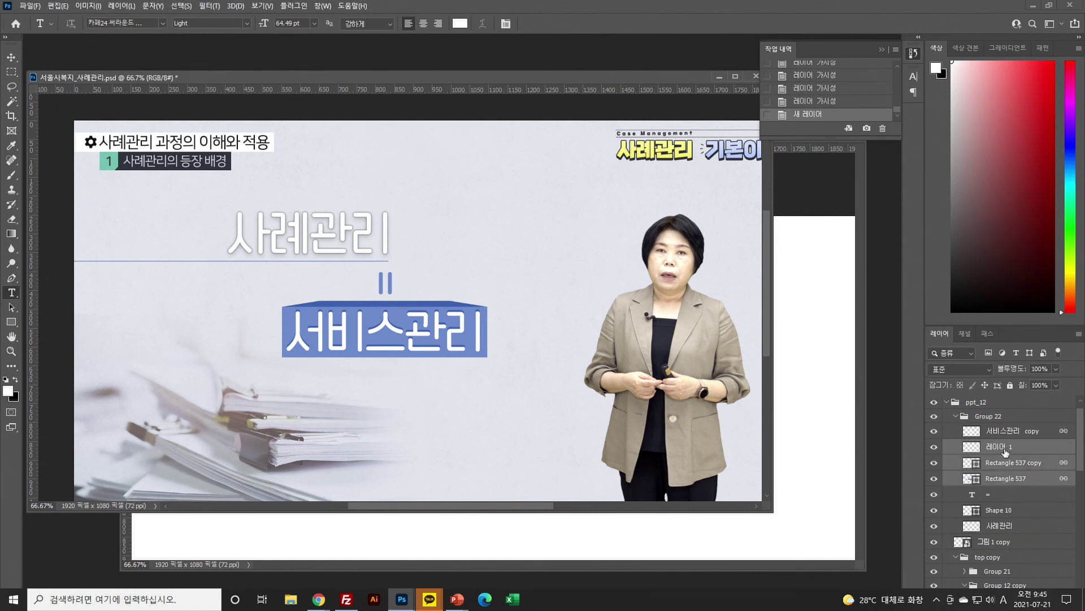
key("ctrl+e")
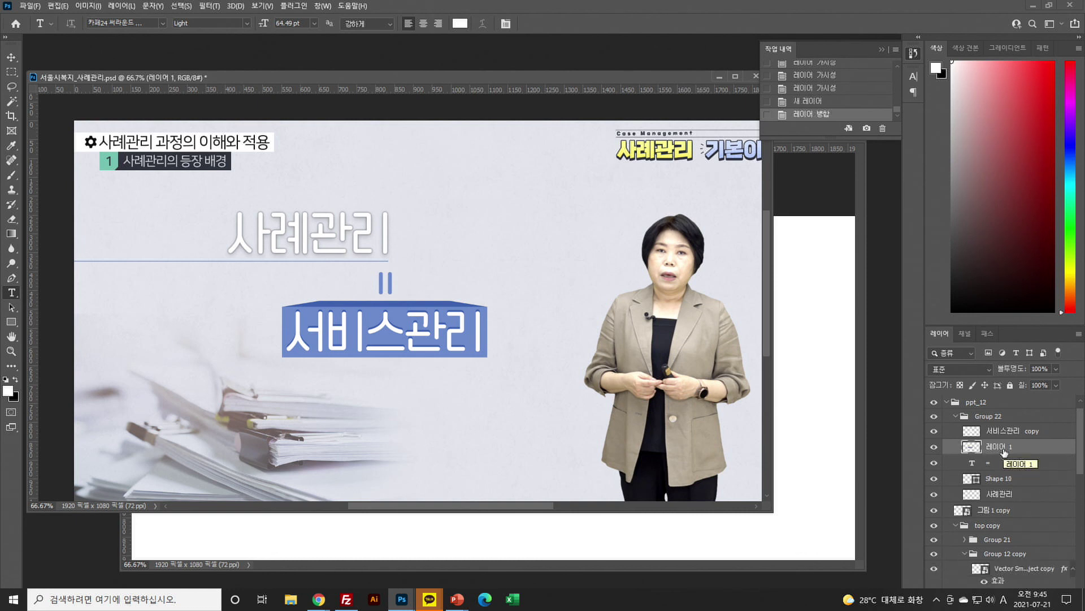
Toggle the merged blue box layer and the 서비스관리 copy text layer to check that they are separate
left_click(934, 446)
left_click(934, 446)
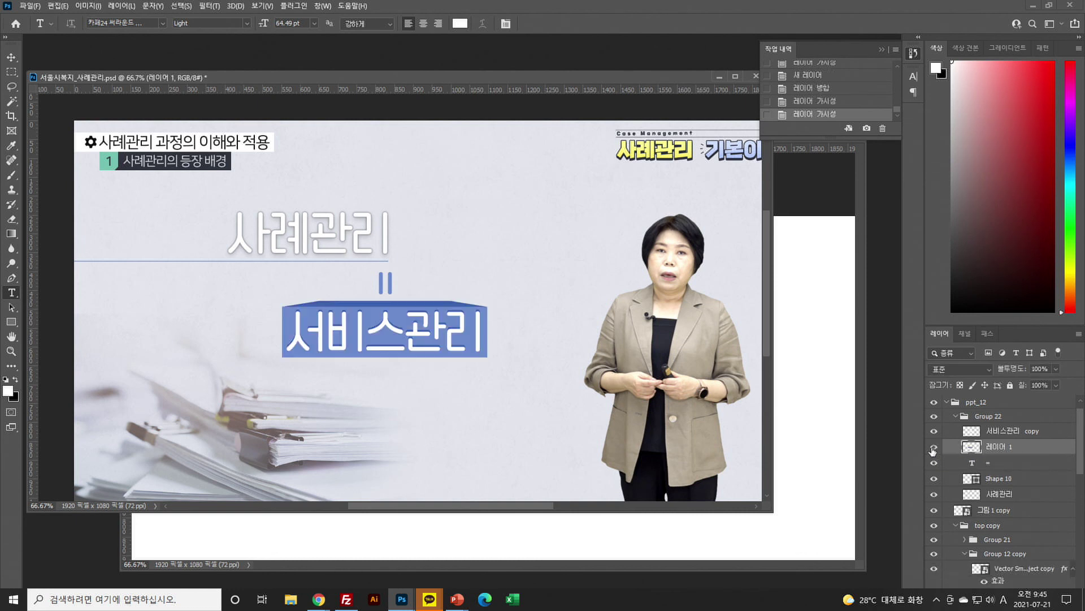
left_click(934, 430)
left_click(934, 431)
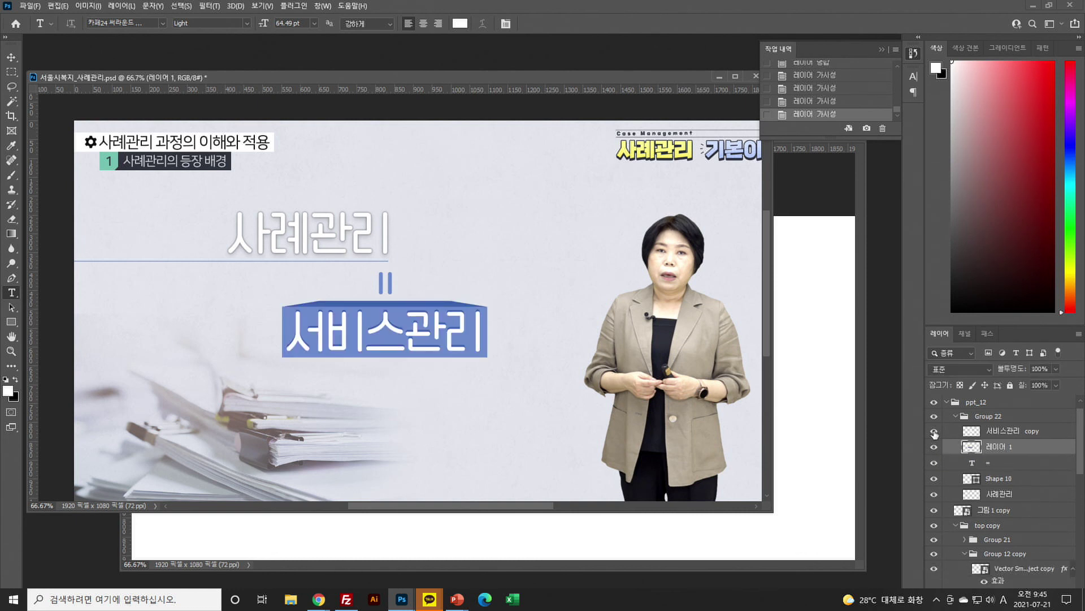
Delete the presenter picture layer 그림 1 copy and the top copy header group from ppt_12
left_click(1007, 433)
left_click(1006, 467)
left_click(991, 494)
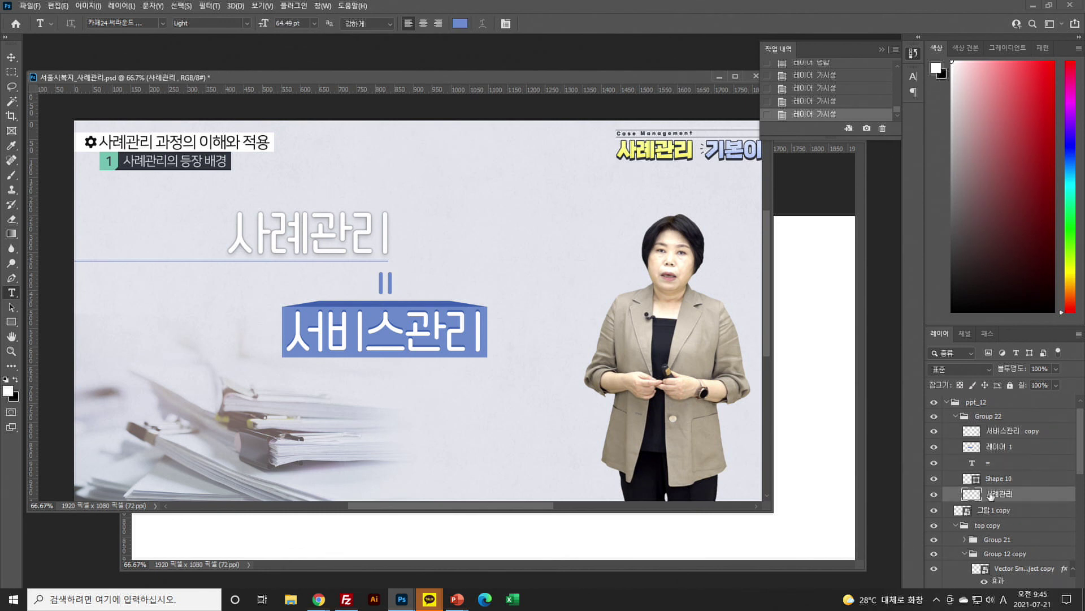
key("alt+bracketleft")
key("Delete")
key("Delete")
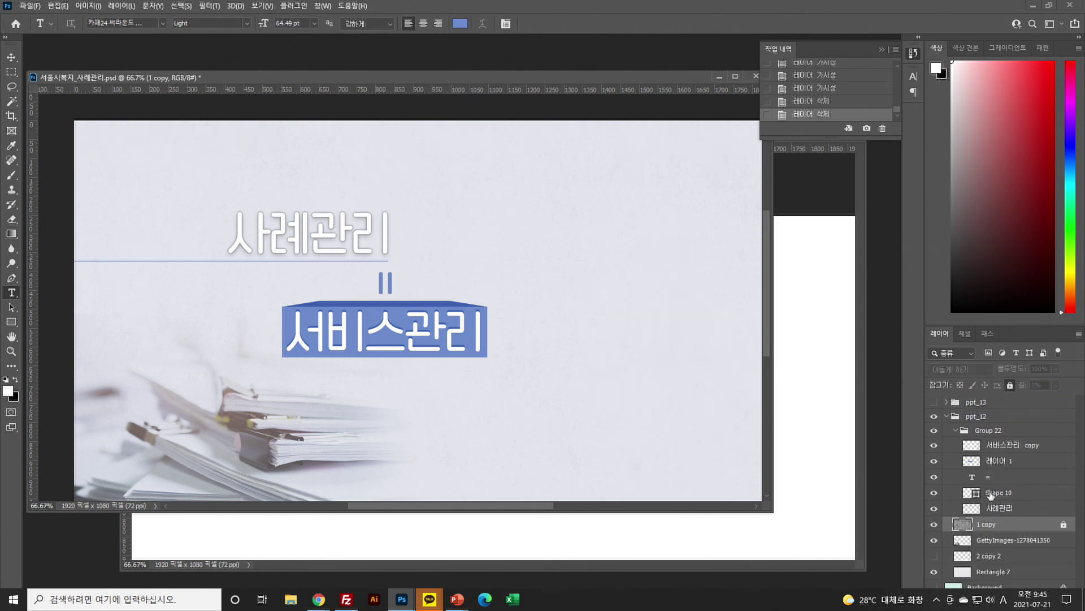
Toggle the hidden 2 copy 2 layer to check its content, and delete it
scroll(999, 544, "down", 3)
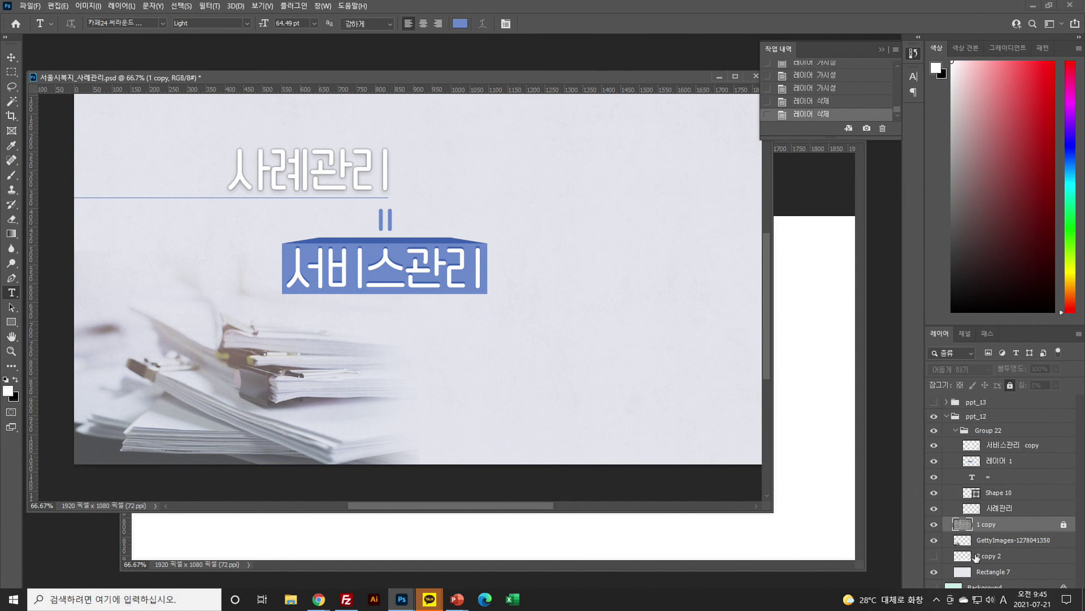
left_click(991, 556)
left_click(932, 557)
left_click(934, 558)
key("Delete")
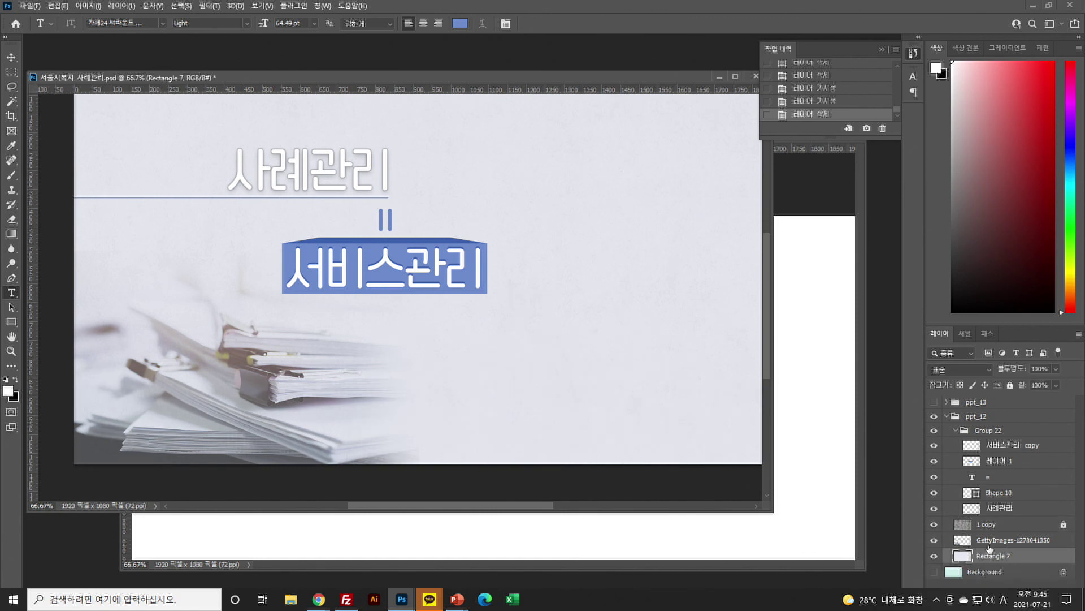
left_click(986, 532)
left_click(990, 558, "shift")
key("ctrl+e")
Copy all ppt_12 layers, from 서비스관리 copy down to the merged background, into the blank 01_09.psd document
left_click(995, 445, "shift")
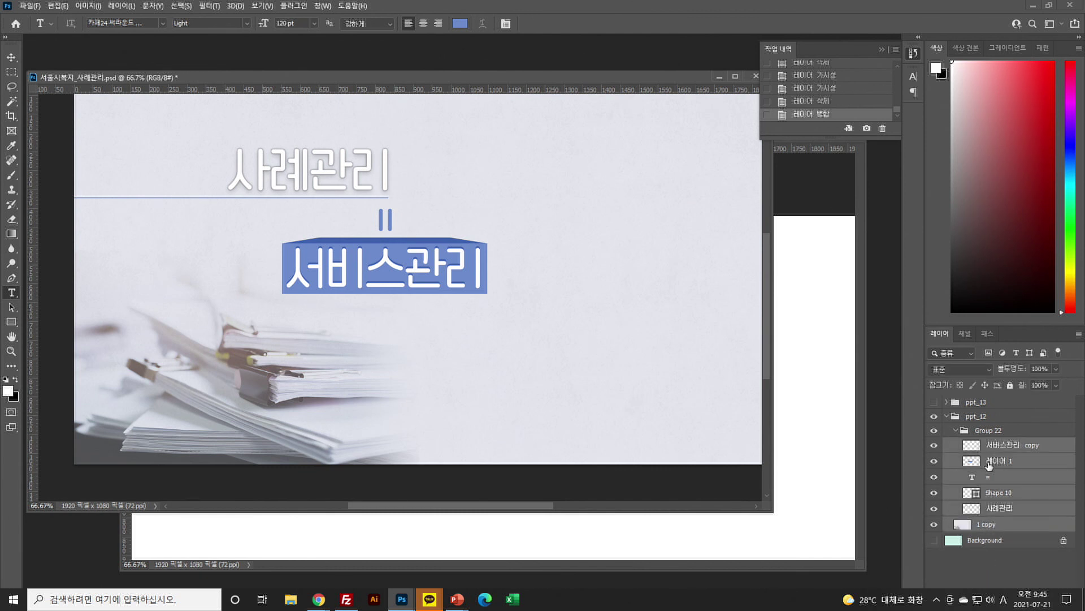
left_click(12, 57)
left_click_drag(244, 248, 477, 531)
Save the document as 01_12 in the 01 folder, replacing the existing file and keeping maximized compatibility
key("ctrl+shift+s")
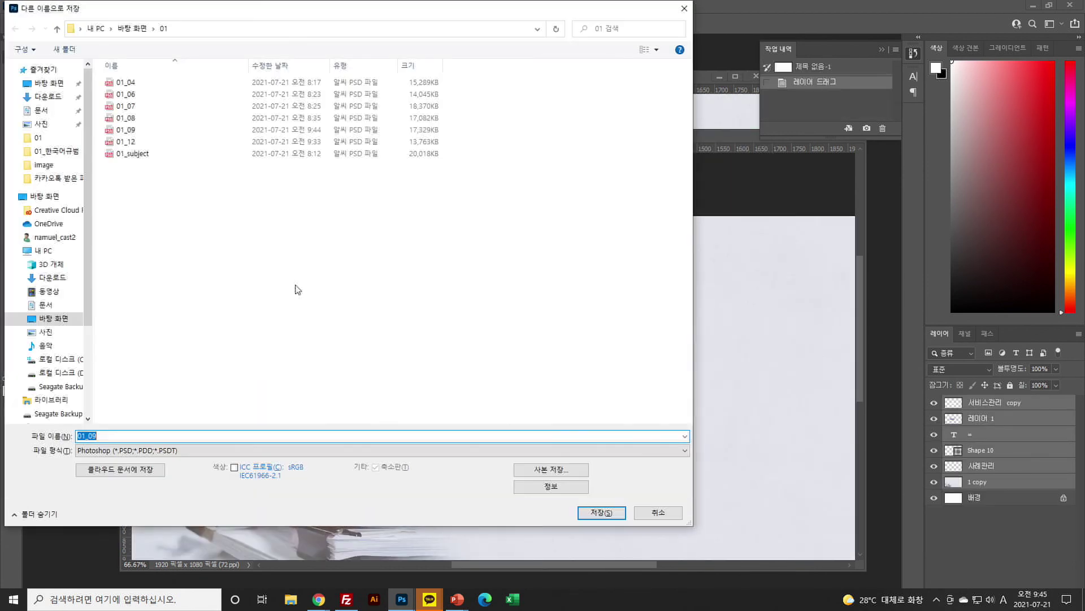
double_click(139, 132)
left_click(608, 310)
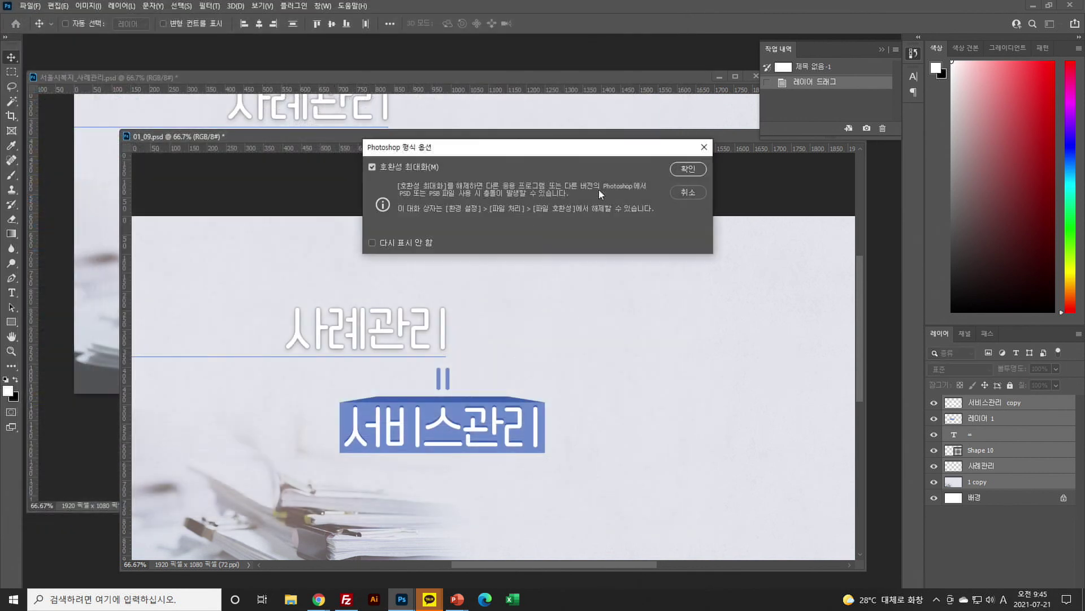
left_click(686, 169)
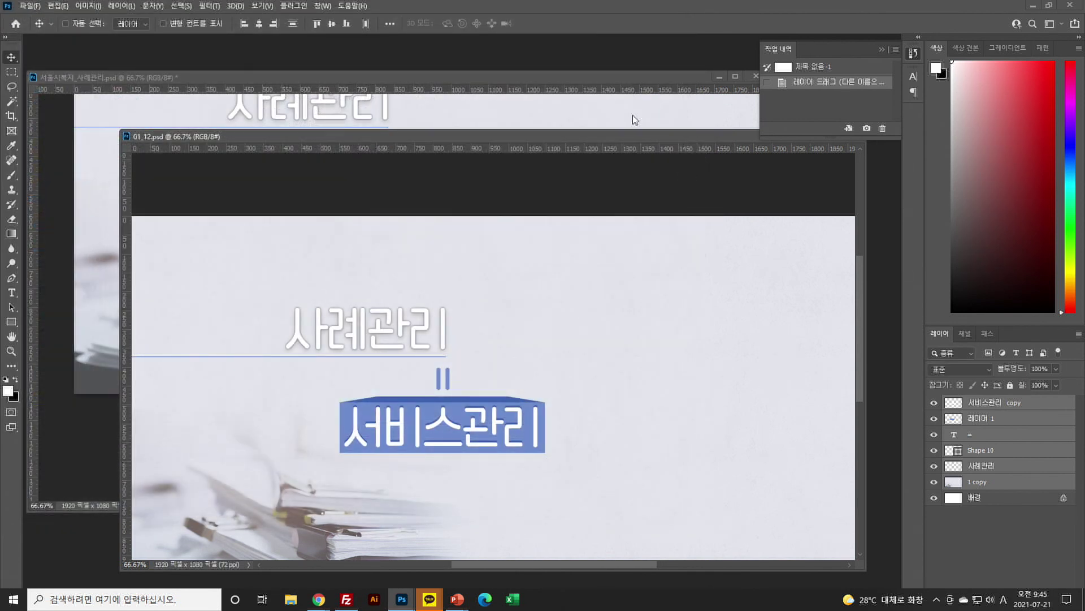
Reposition the 01_12.psd window and zoom out to 33.3% to view the whole slide
left_click_drag(634, 137, 571, 110)
key("z")
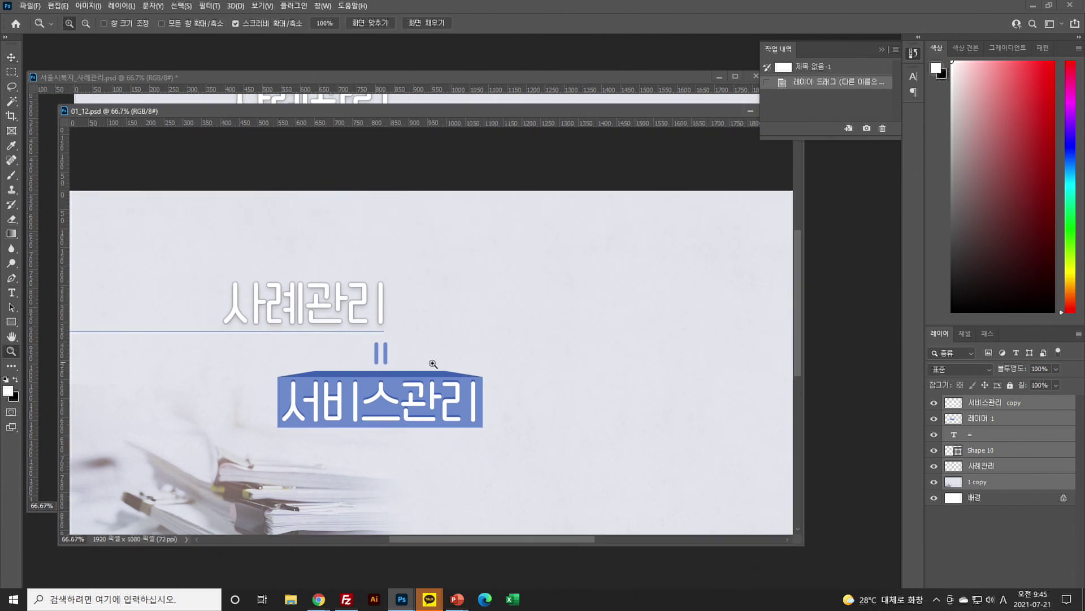
left_click(491, 356, "alt")
left_click(501, 355, "alt")
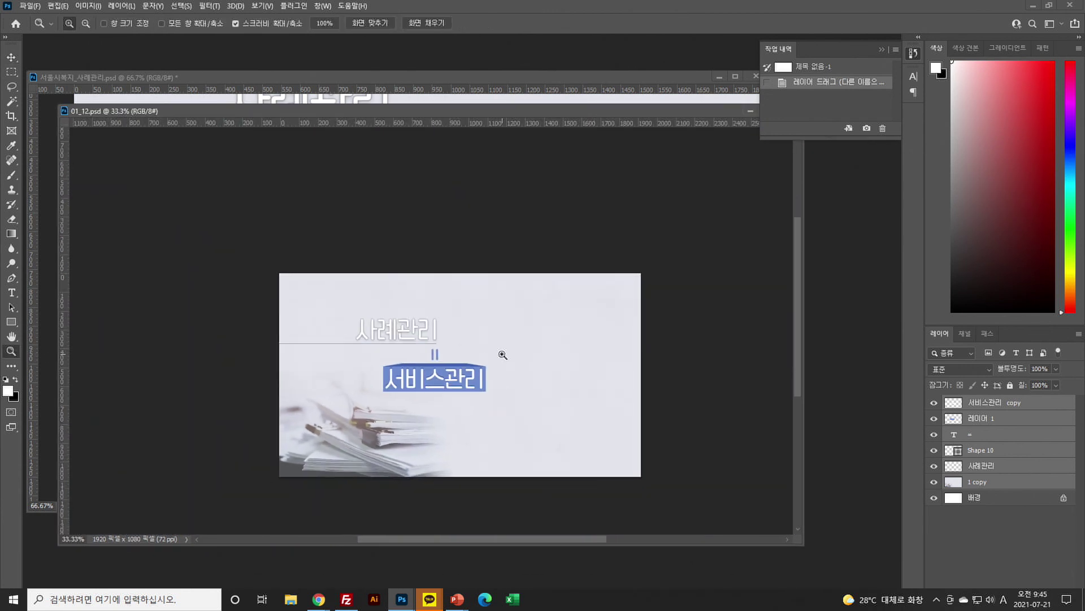